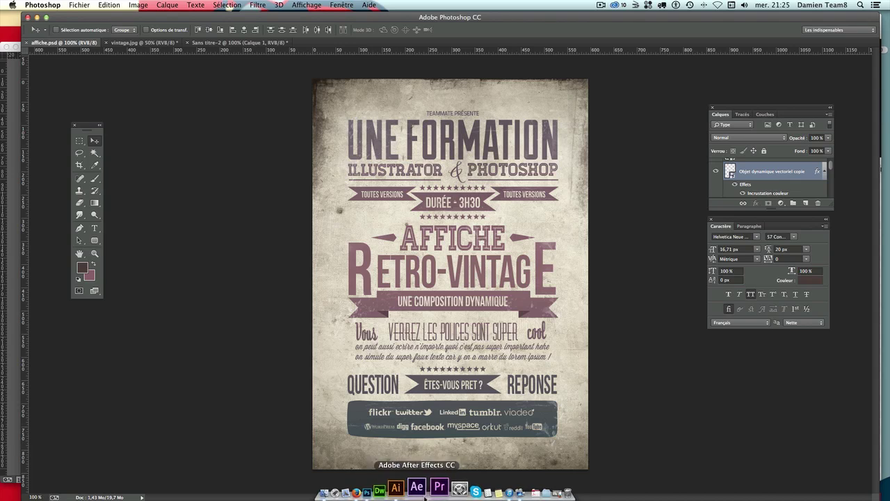
# Switch to Illustrator to show the flat black-and-white vector poster, source.ai.
pyautogui.click(417, 489)
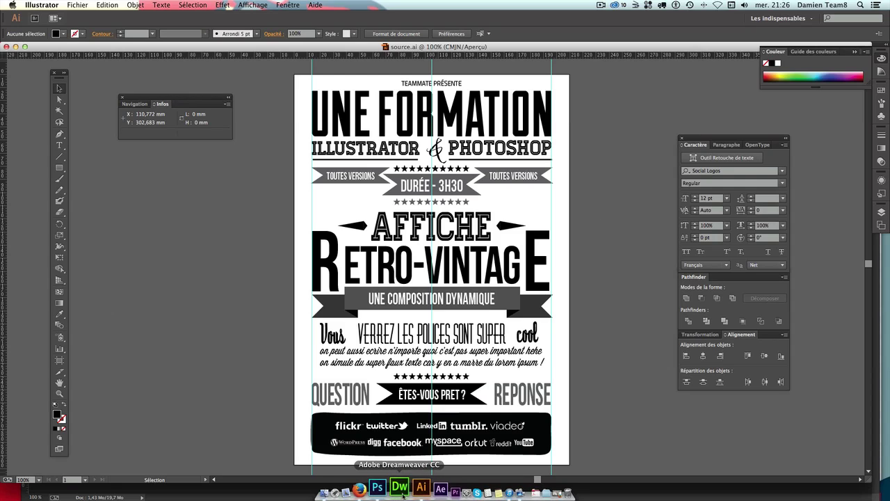
# Switch back to the textured retro poster in Photoshop.
pyautogui.click(392, 486)
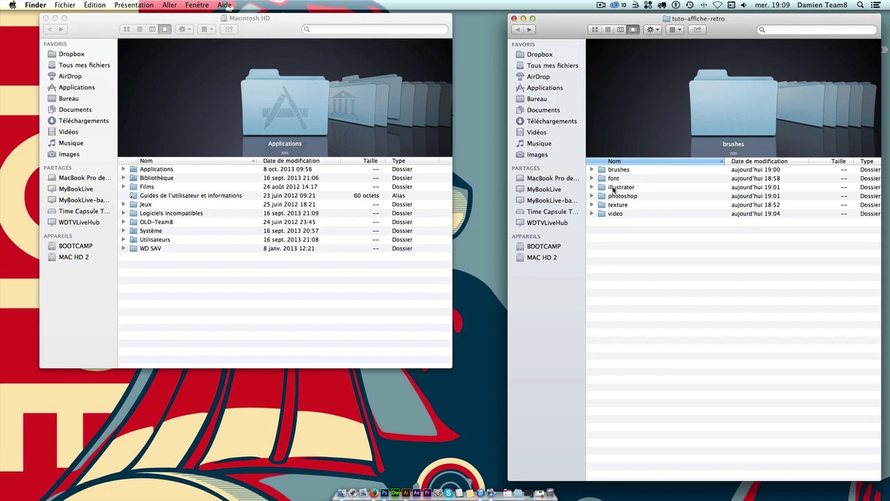
pyautogui.click(648, 173)
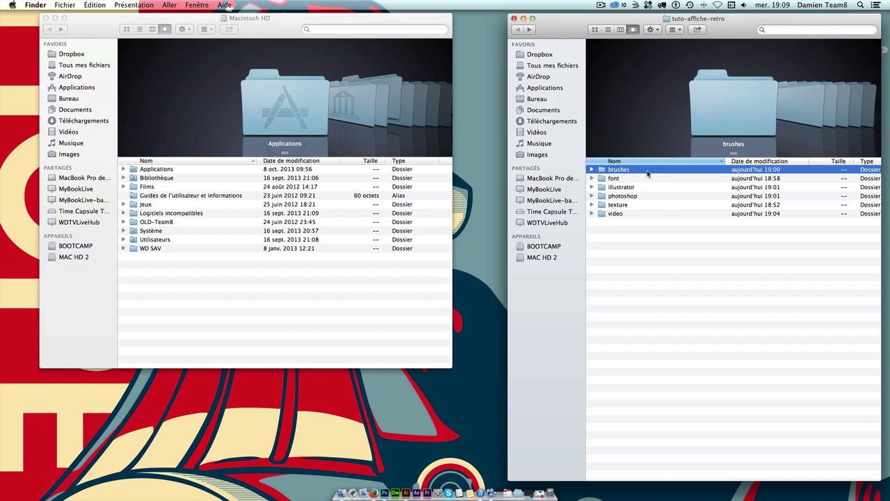
pyautogui.click(625, 180)
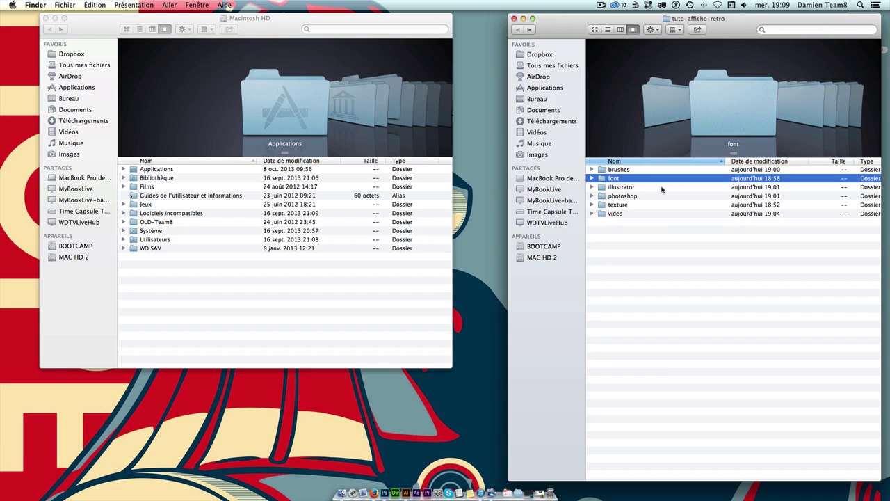
pyautogui.click(628, 206)
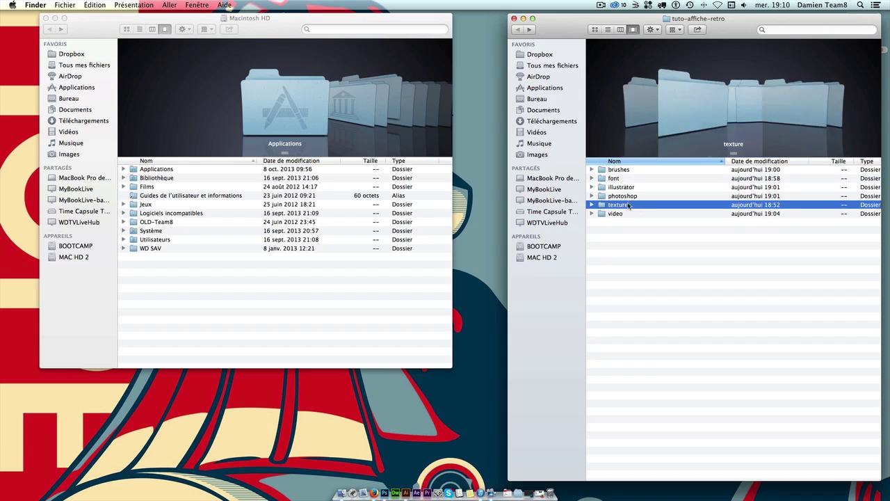
pyautogui.click(686, 290)
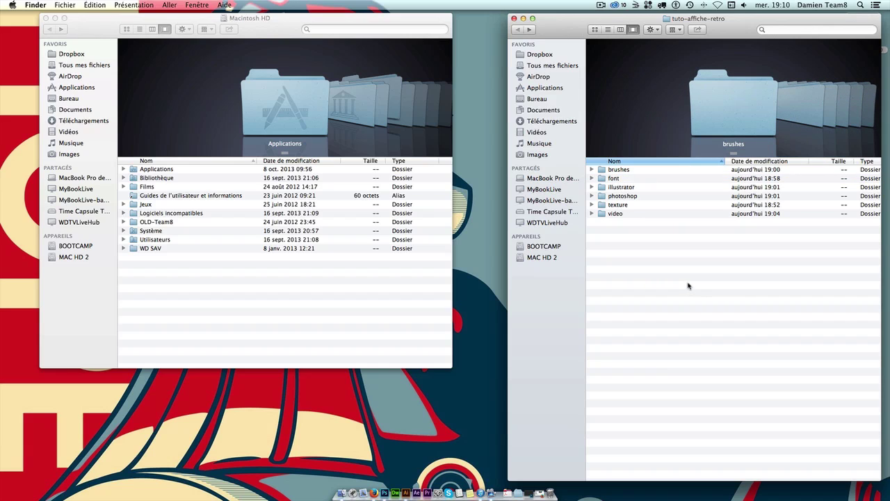
pyautogui.doubleClick(624, 171)
pyautogui.moveTo(696, 219); pyautogui.dragTo(621, 171)
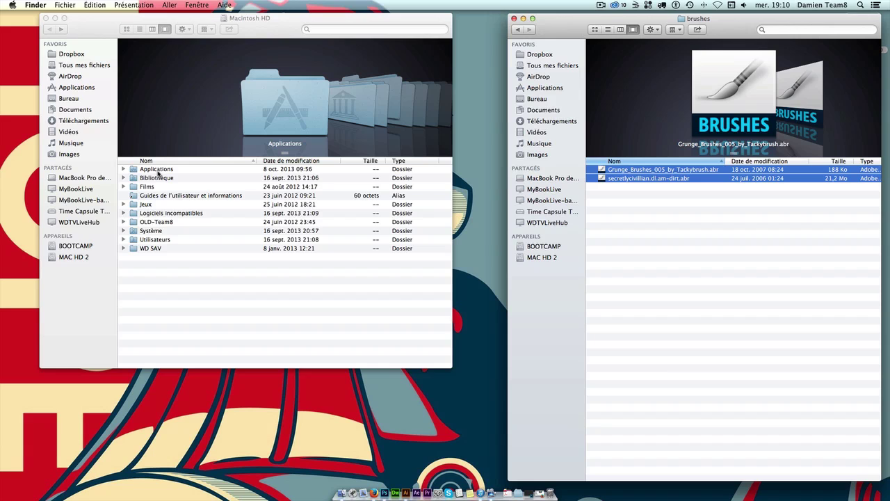
pyautogui.click(158, 172)
pyautogui.doubleClick(159, 168)
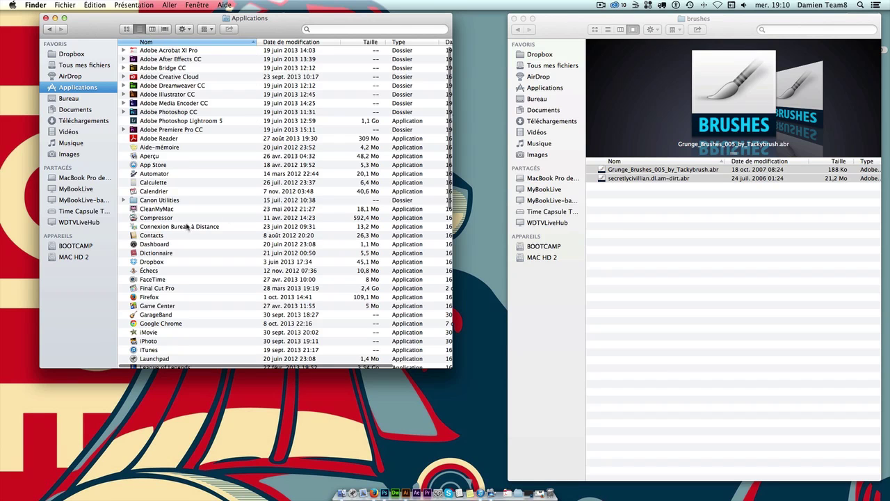
pyautogui.doubleClick(167, 112)
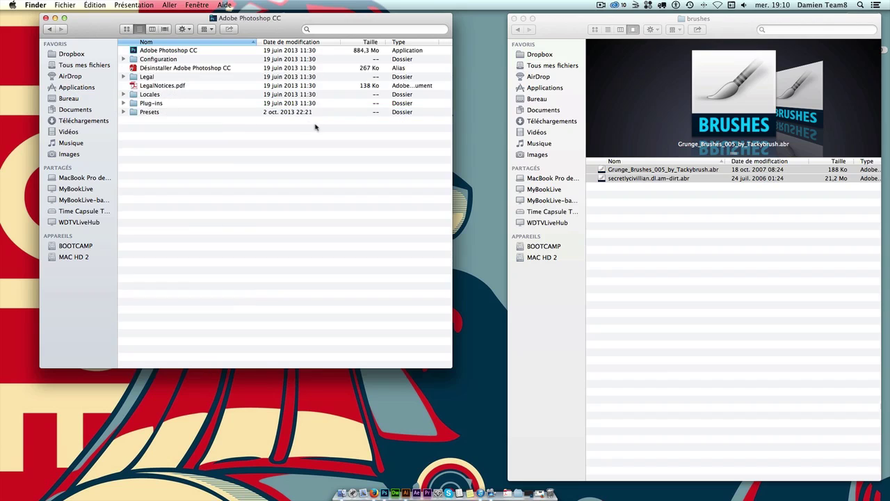
pyautogui.doubleClick(148, 112)
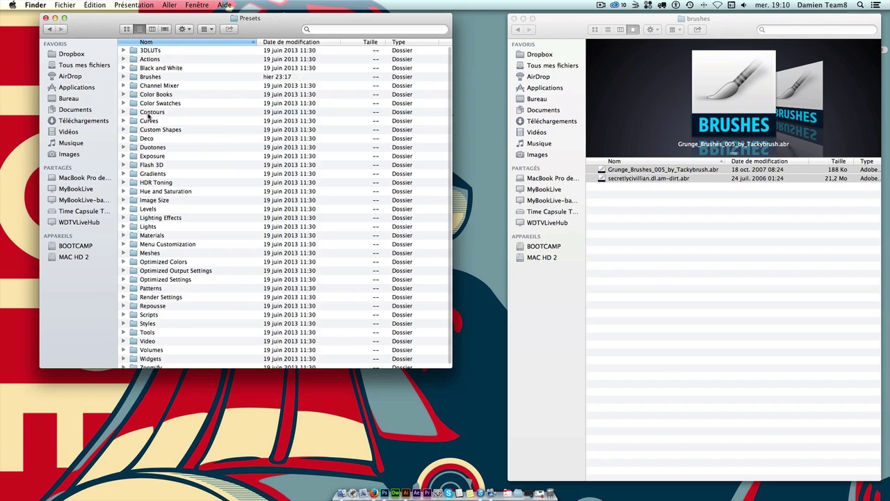
pyautogui.doubleClick(160, 76)
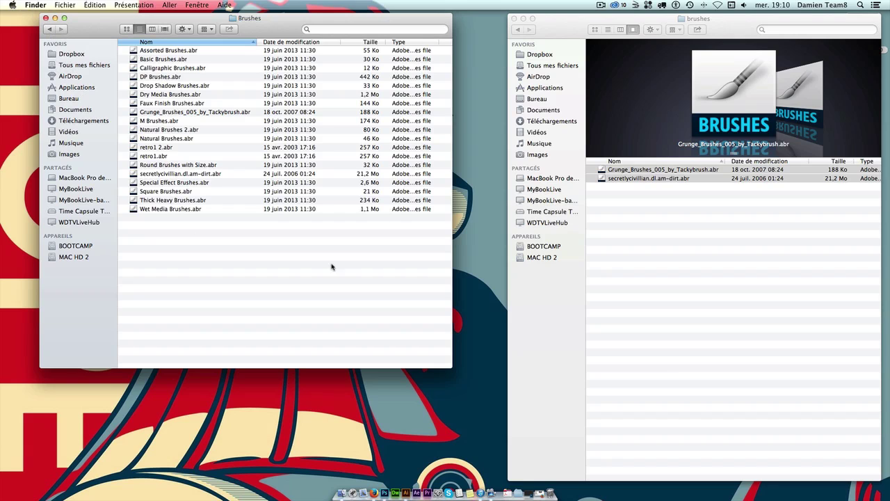
pyautogui.moveTo(332, 268); pyautogui.dragTo(146, 189)
pyautogui.click(49, 29)
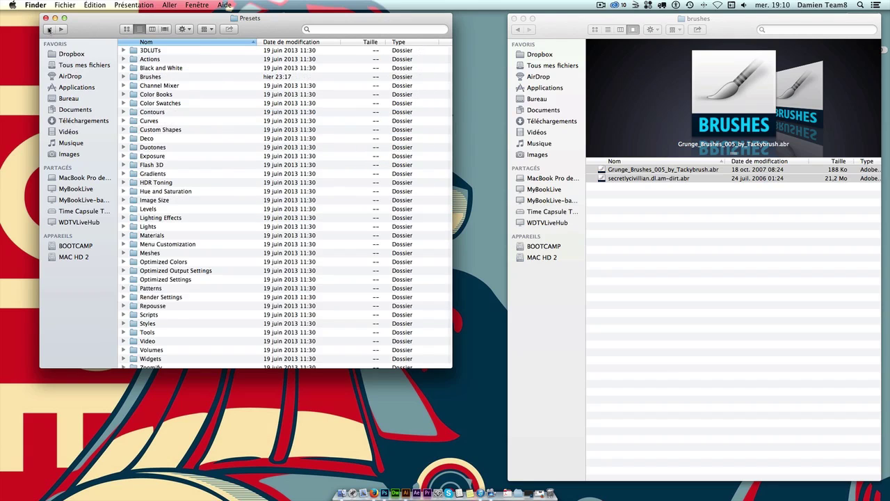
pyautogui.click(49, 29)
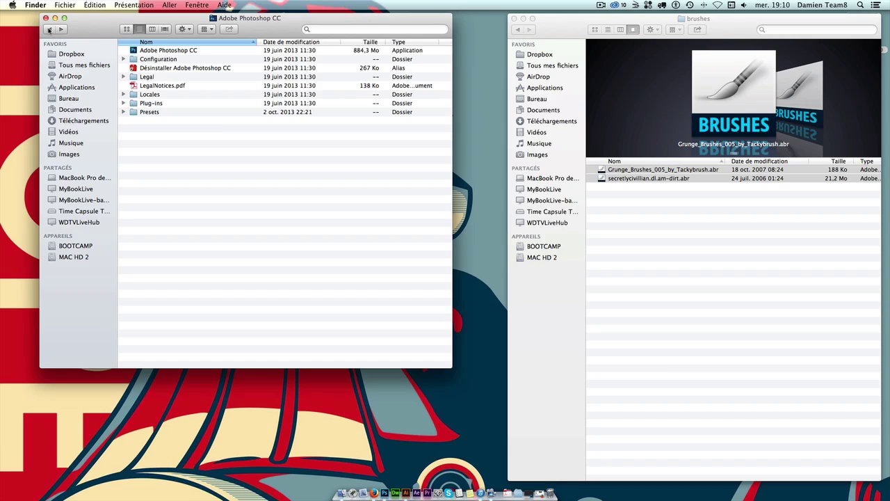
pyautogui.doubleClick(151, 112)
pyautogui.doubleClick(153, 78)
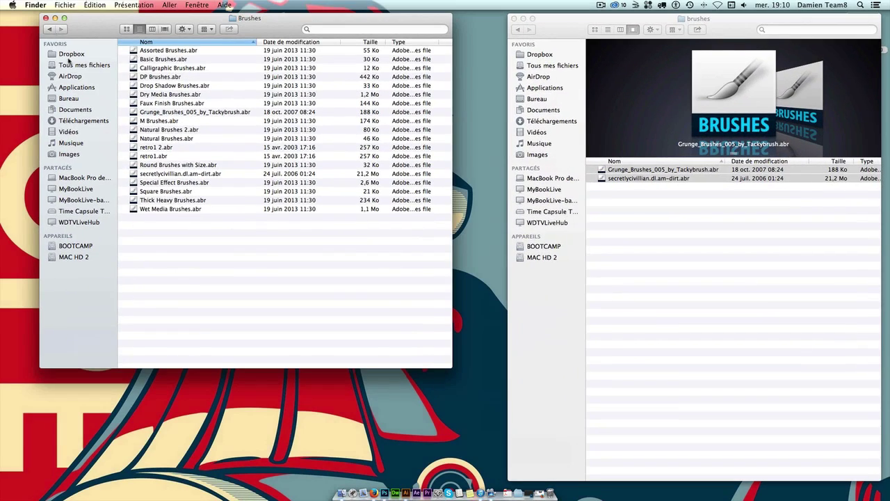
pyautogui.click(50, 29)
pyautogui.click(49, 29)
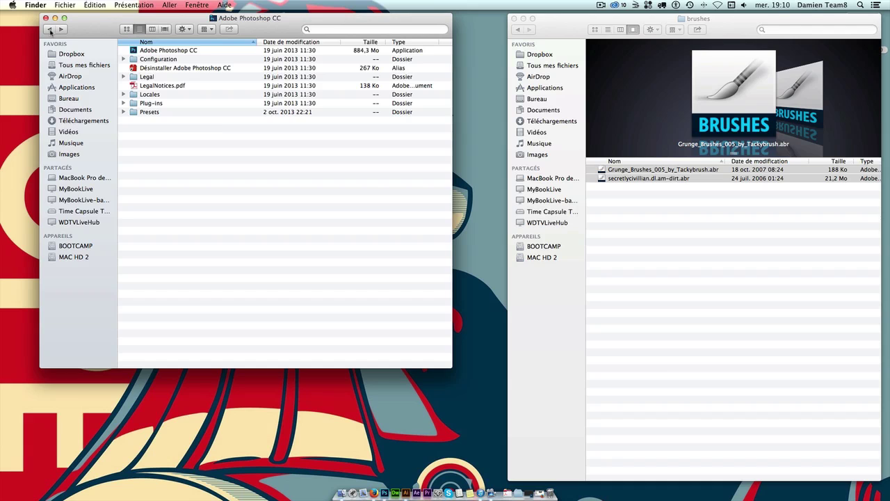
pyautogui.click(50, 29)
pyautogui.click(49, 29)
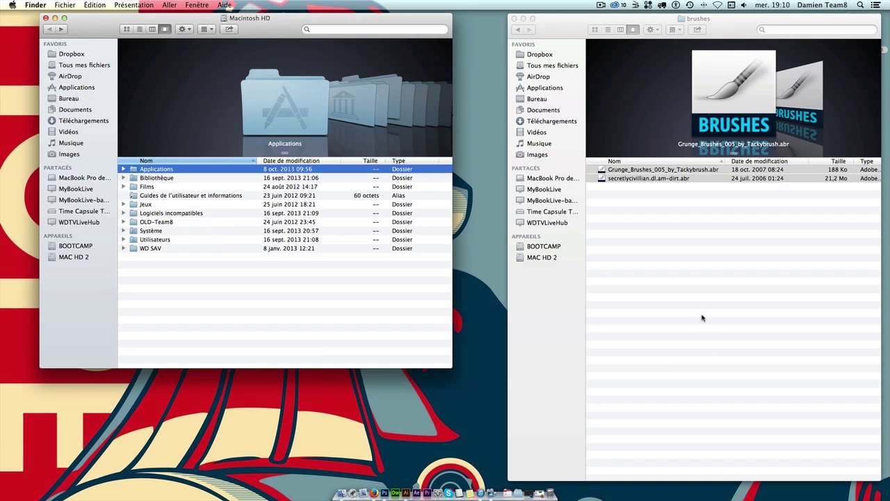
pyautogui.click(518, 29)
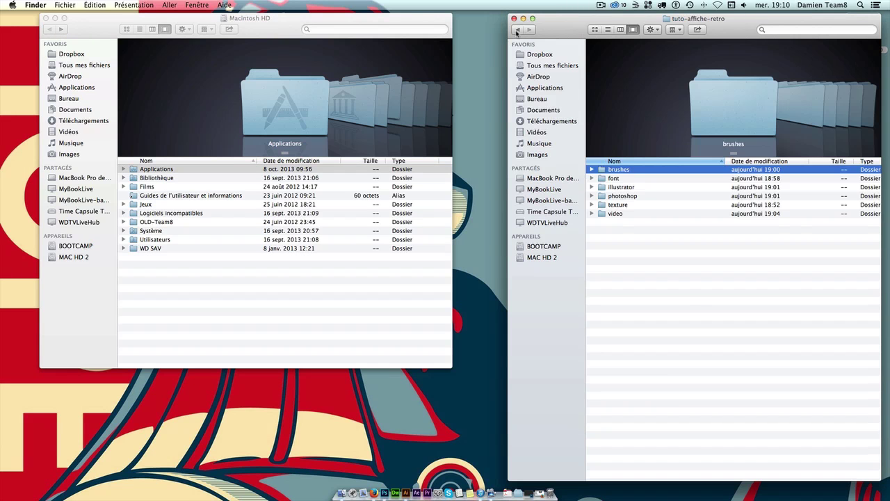
# Open the project's font folder and the system Fonts folder in Bibliothèque.
pyautogui.doubleClick(613, 179)
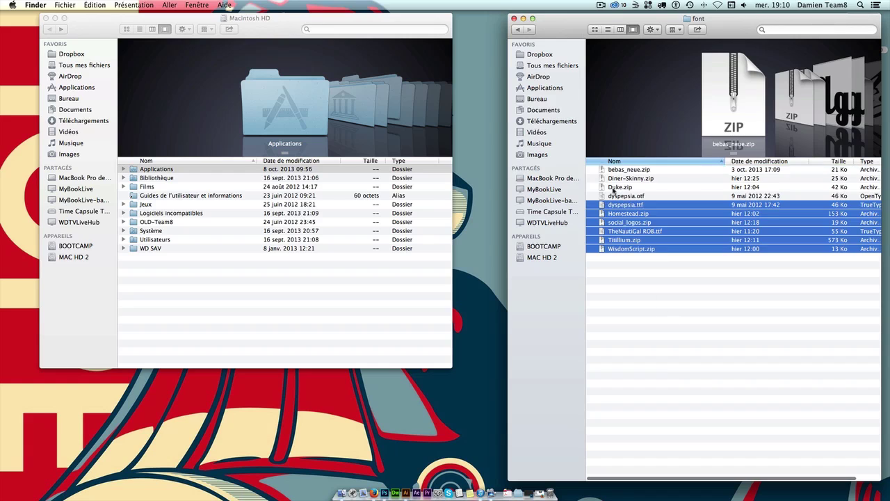
pyautogui.moveTo(613, 189); pyautogui.dragTo(604, 143)
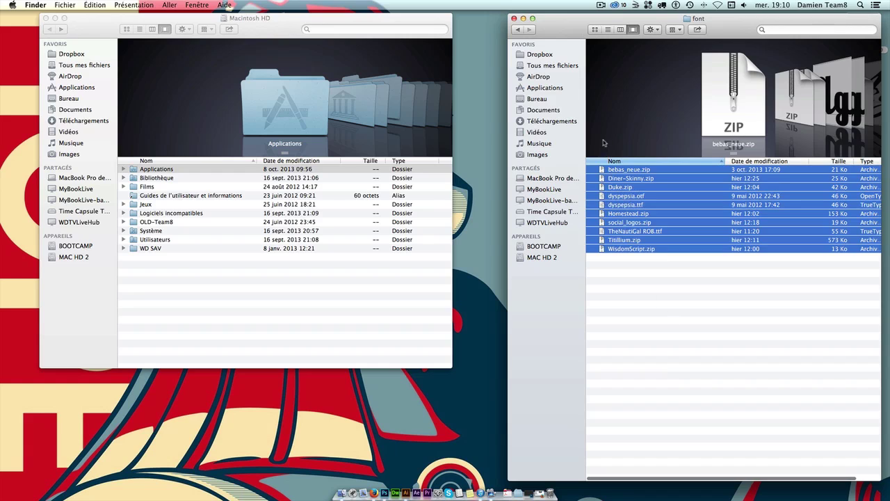
pyautogui.click(519, 31)
pyautogui.click(155, 178)
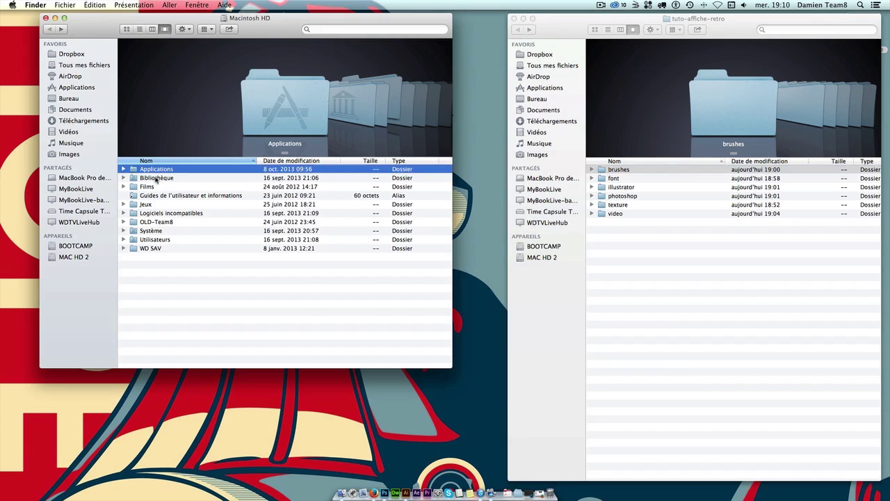
pyautogui.doubleClick(156, 178)
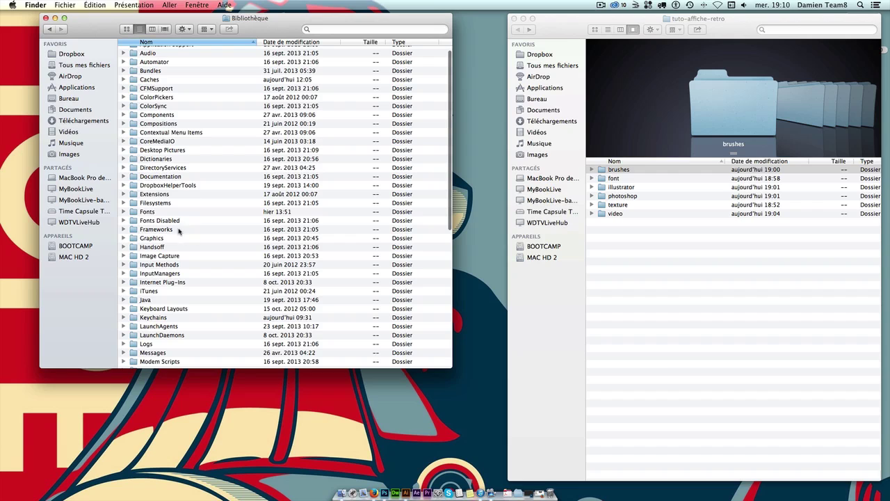
pyautogui.doubleClick(147, 212)
pyautogui.rightClick(241, 258)
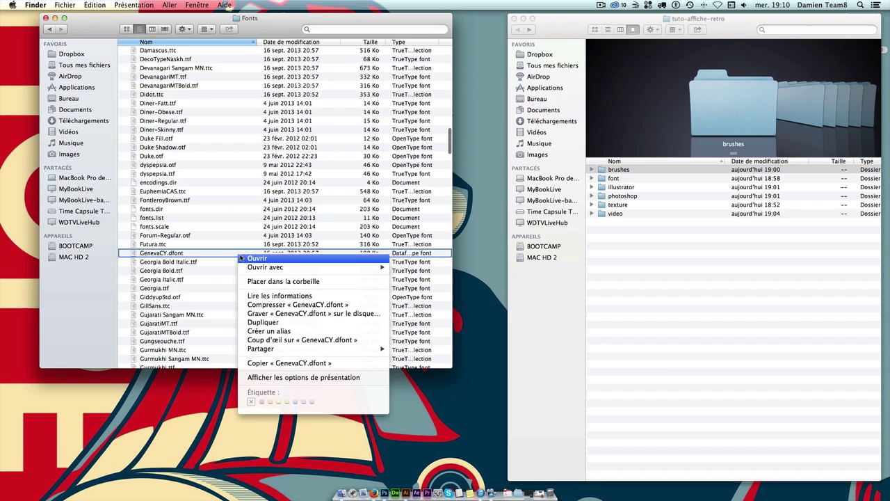
pyautogui.click(630, 313)
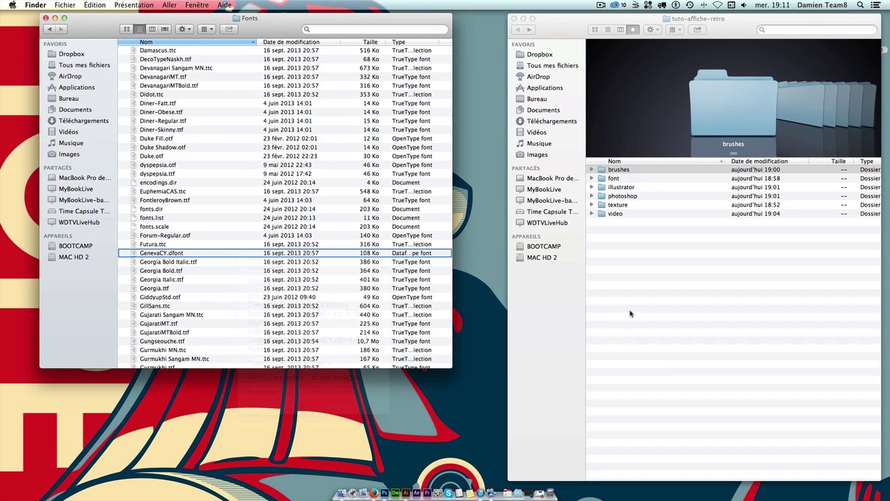
# Move all the project's font files into the system Fonts folder.
pyautogui.doubleClick(618, 170)
pyautogui.click(515, 30)
pyautogui.click(616, 178)
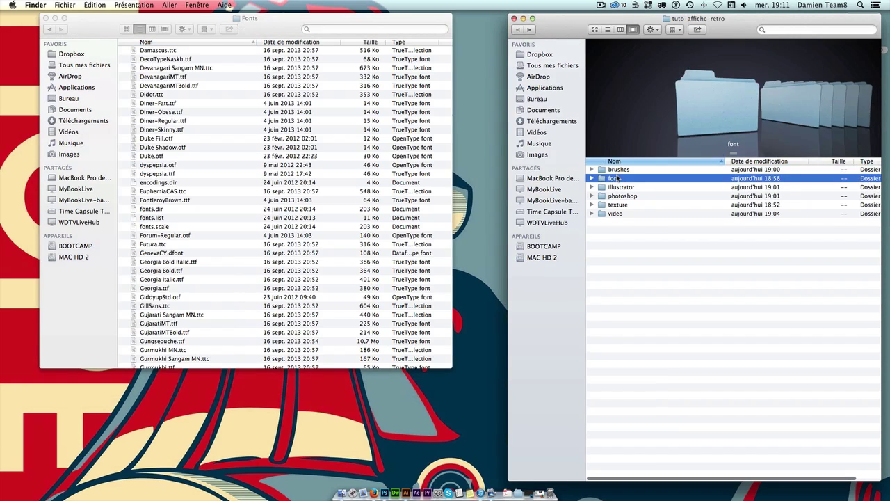
pyautogui.doubleClick(616, 178)
pyautogui.press('super+a')
pyautogui.moveTo(629, 171)
pyautogui.mouseDown()
pyautogui.moveTo(331, 167)
pyautogui.moveTo(642, 314)
pyautogui.mouseUp()
pyautogui.click(643, 320)
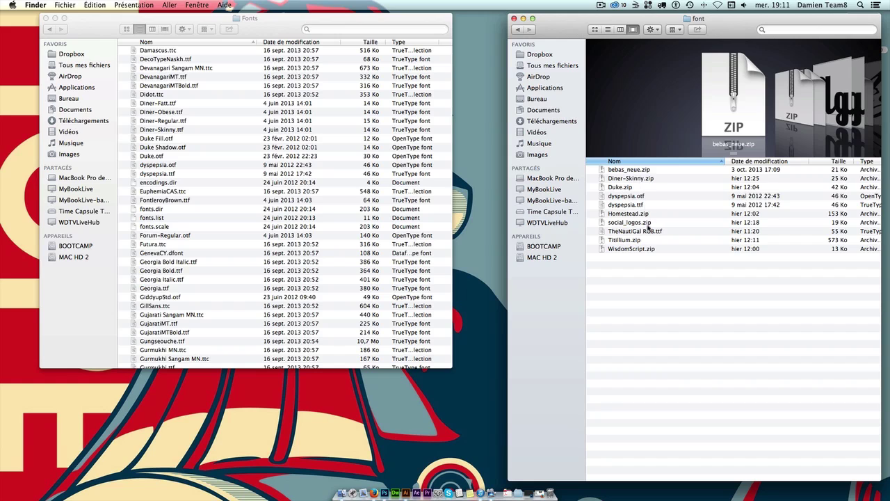
# Inspect the bebas_neue, Diner-Skinny, dyspepsia and WisdomScript font files.
pyautogui.click(642, 169)
pyautogui.click(641, 178)
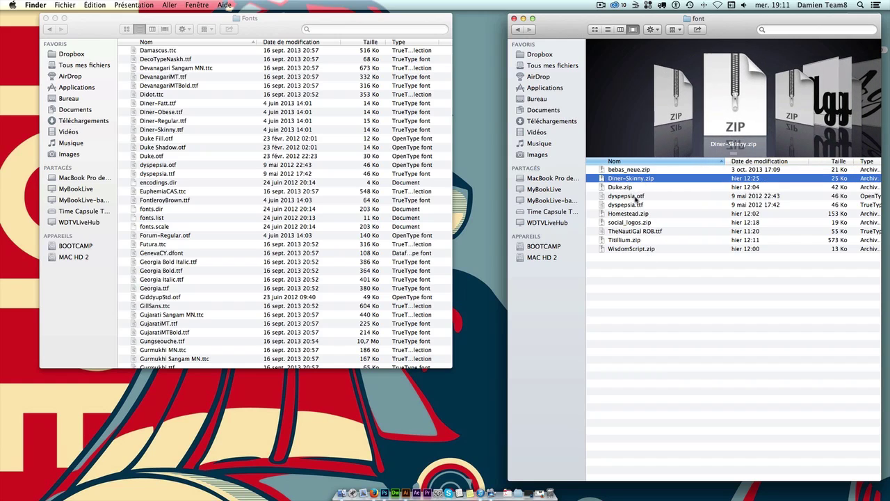
pyautogui.click(635, 198)
pyautogui.click(630, 249)
pyautogui.click(699, 303)
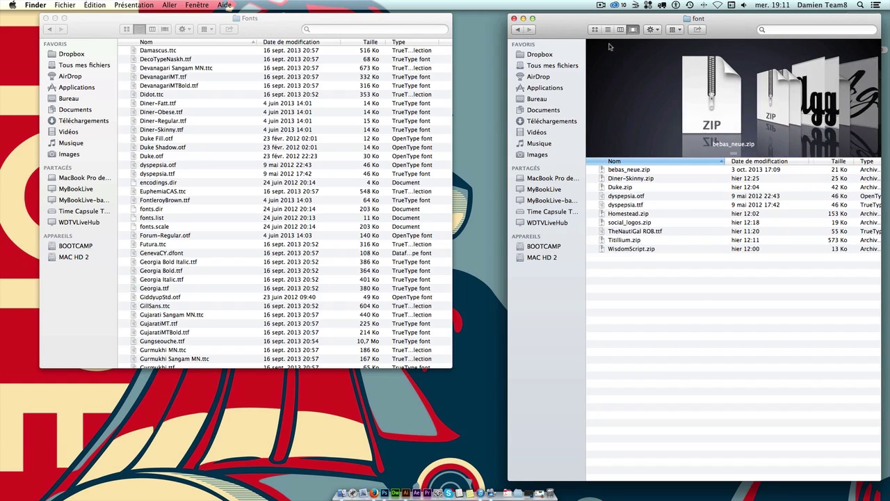
# Navigate Finder back to tuto-affiche-retro and Macintosh HD, then return to Illustrator.
pyautogui.click(518, 29)
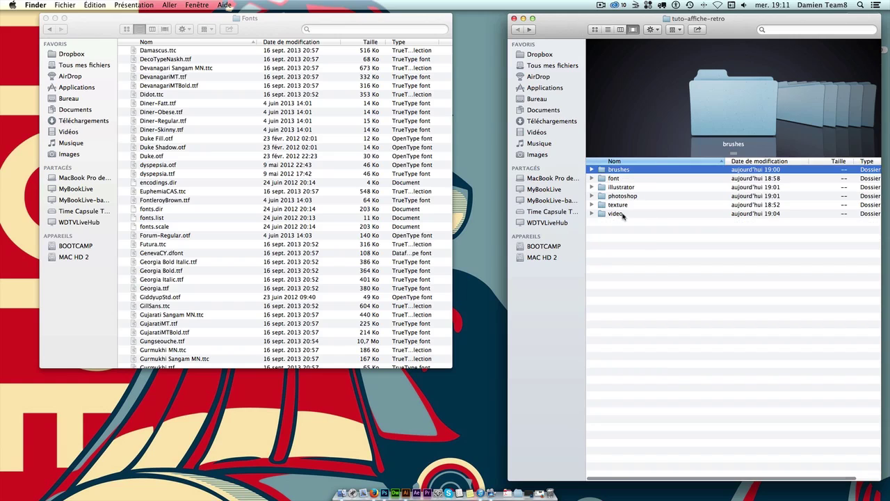
pyautogui.click(647, 236)
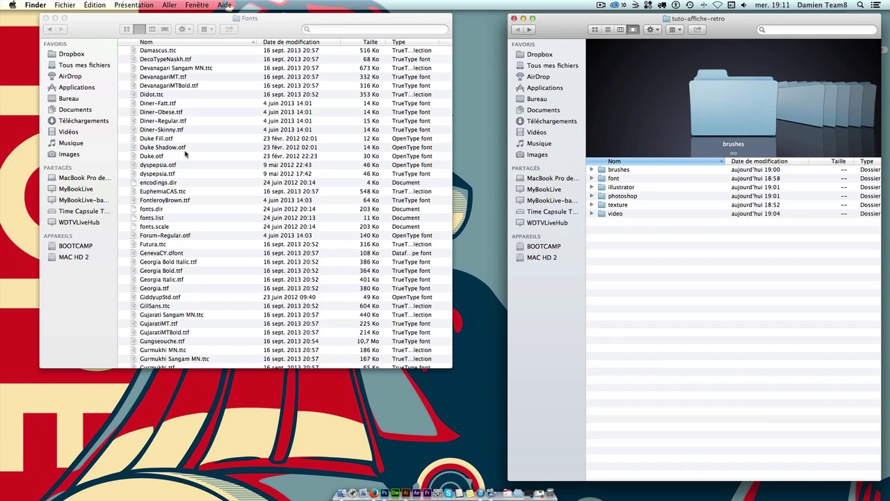
pyautogui.click(49, 30)
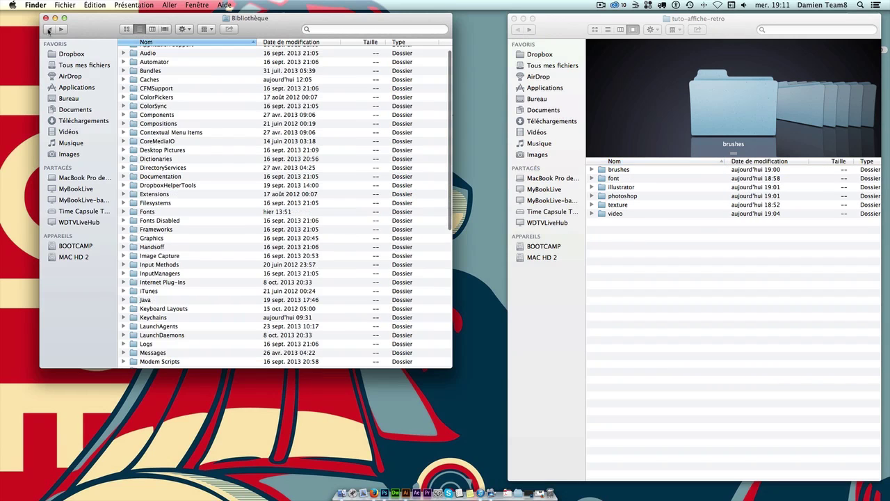
pyautogui.click(49, 29)
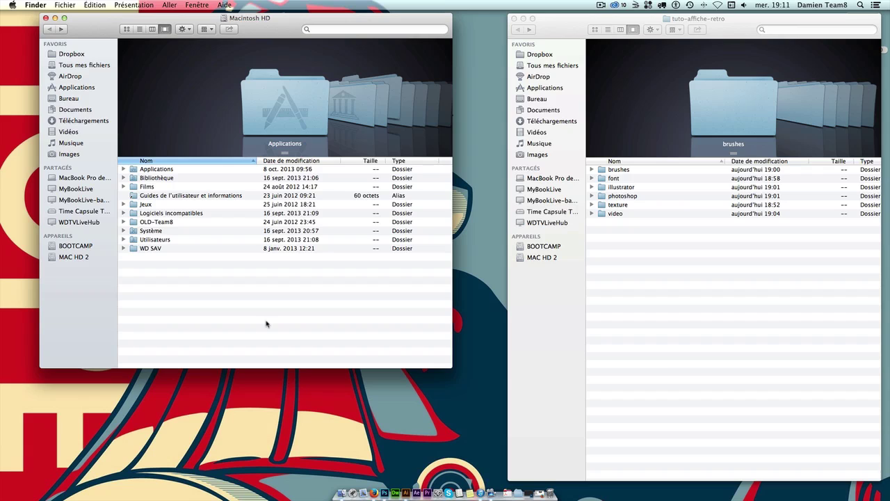
pyautogui.click(406, 492)
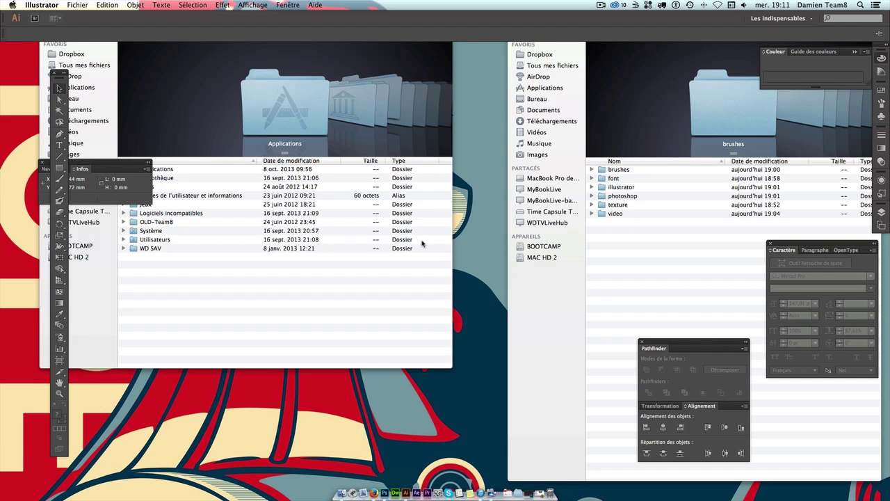
# Create a new A4-size document from the New Document dialog.
pyautogui.press('super+n')
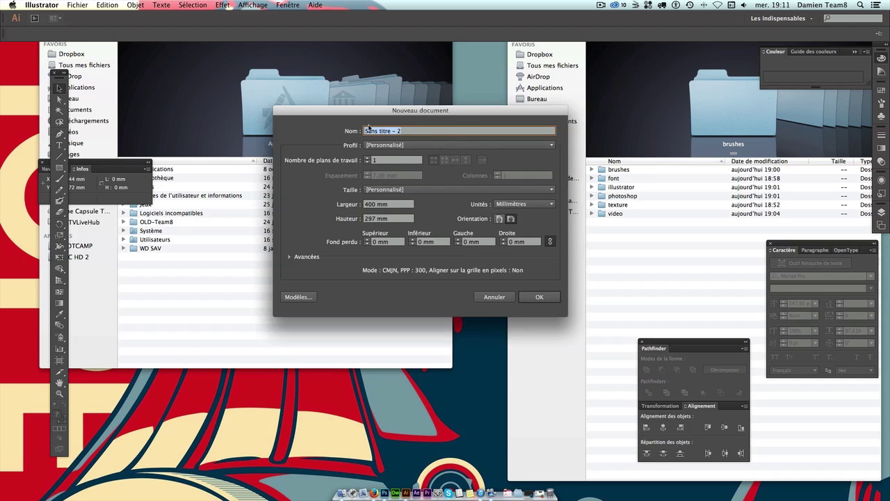
pyautogui.click(495, 130)
pyautogui.click(396, 189)
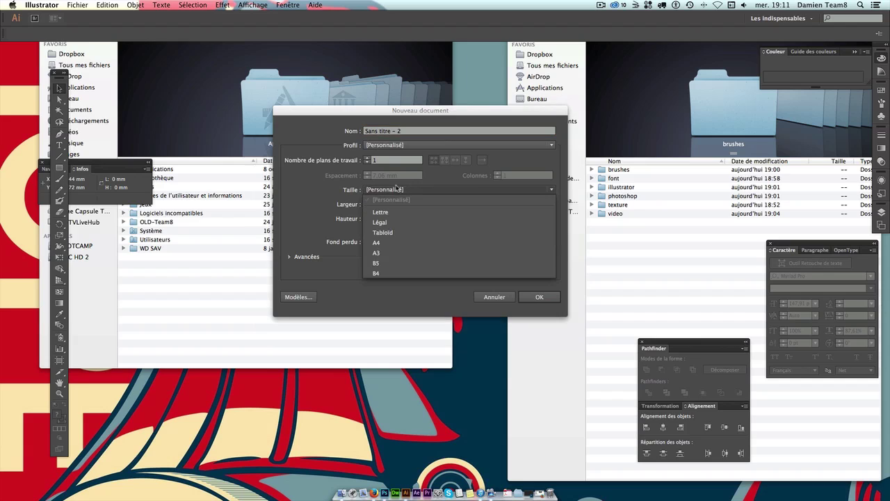
pyautogui.click(394, 242)
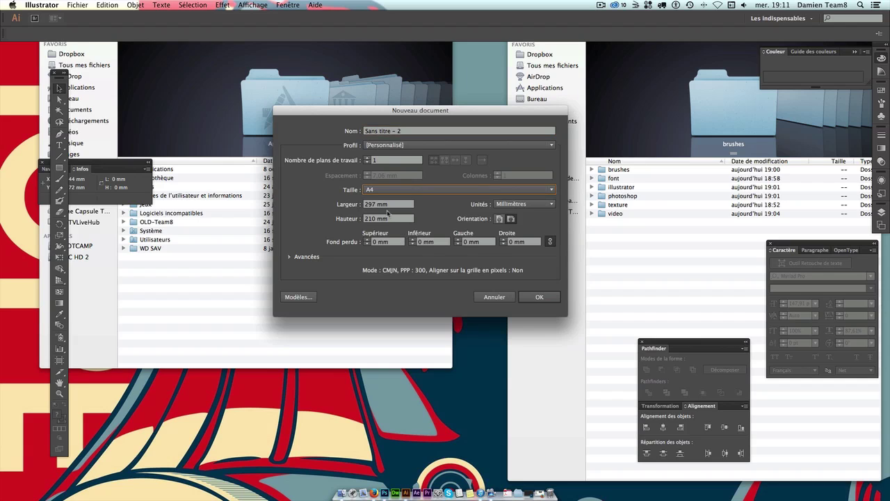
pyautogui.click(390, 189)
pyautogui.click(393, 255)
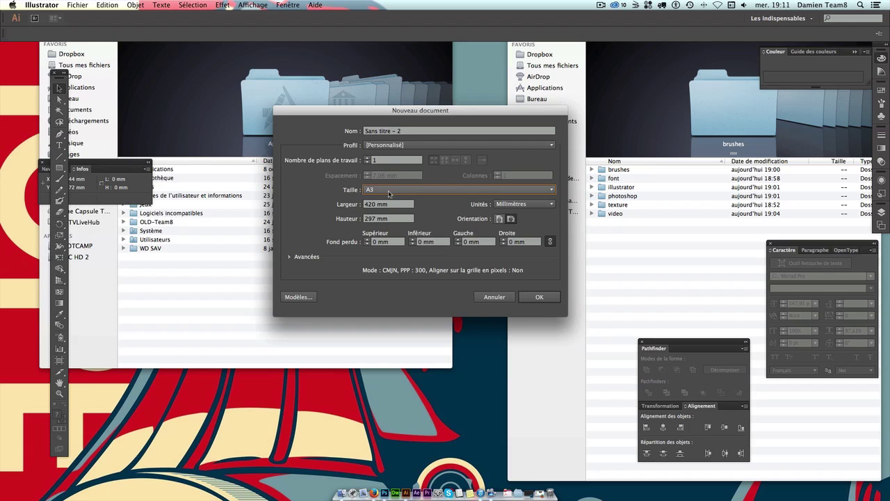
pyautogui.click(389, 192)
pyautogui.click(389, 243)
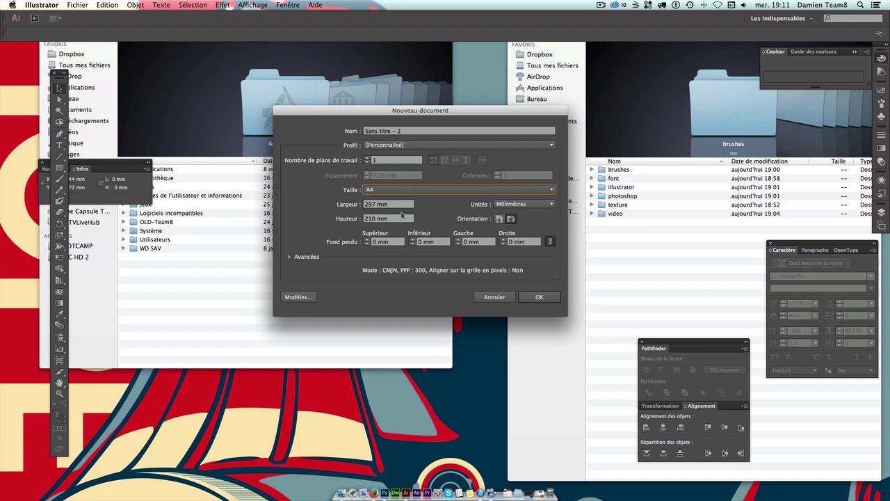
pyautogui.click(400, 203)
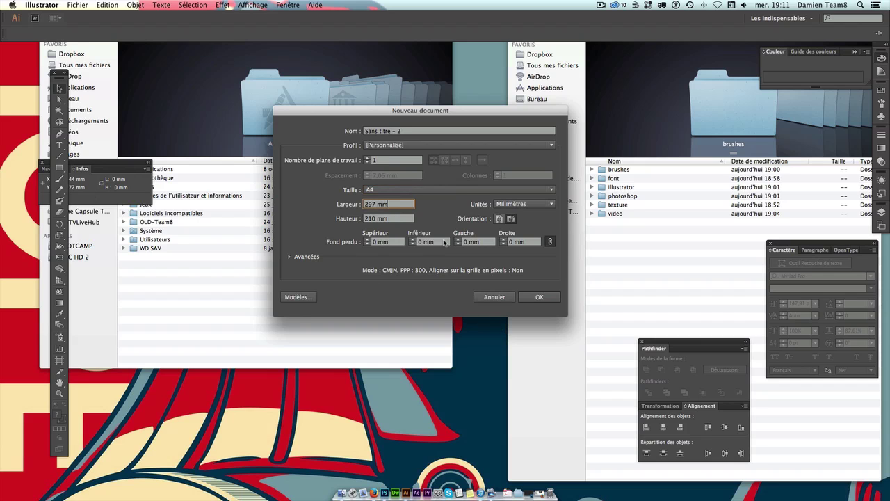
pyautogui.click(529, 297)
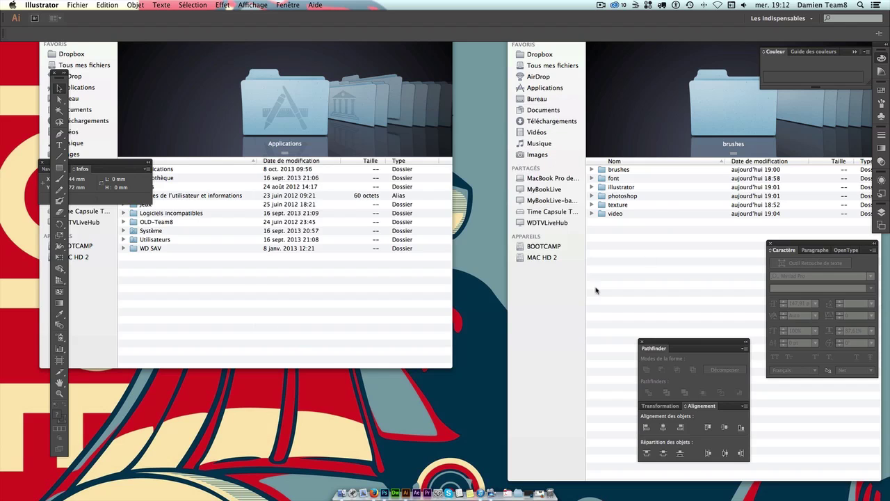
# Close it and create a new A4 portrait document, 210 × 297 mm.
pyautogui.press('a')
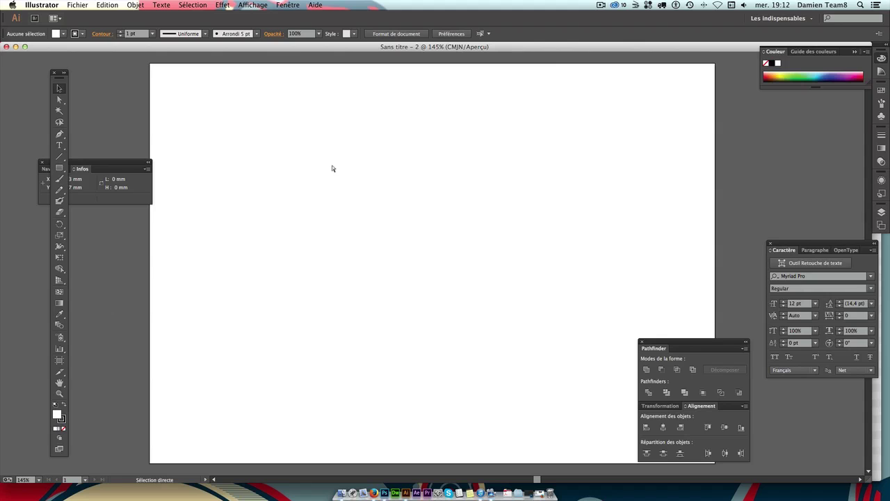
pyautogui.press('super+w')
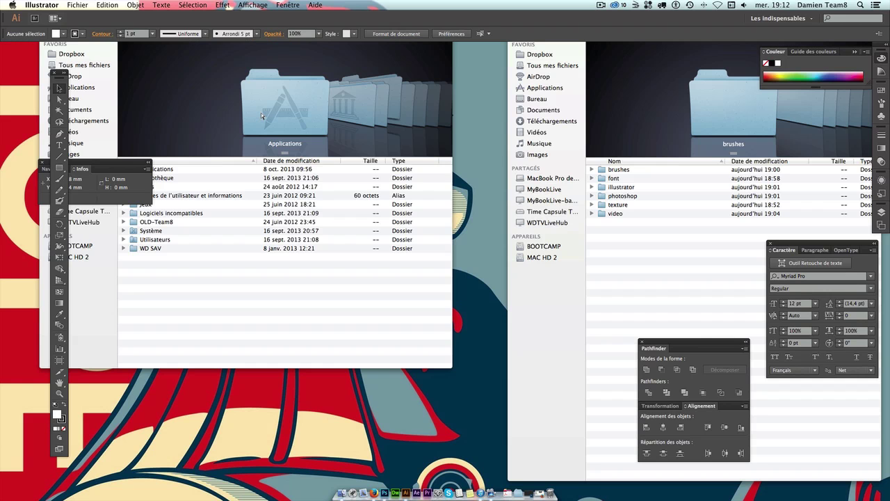
pyautogui.press('super+n')
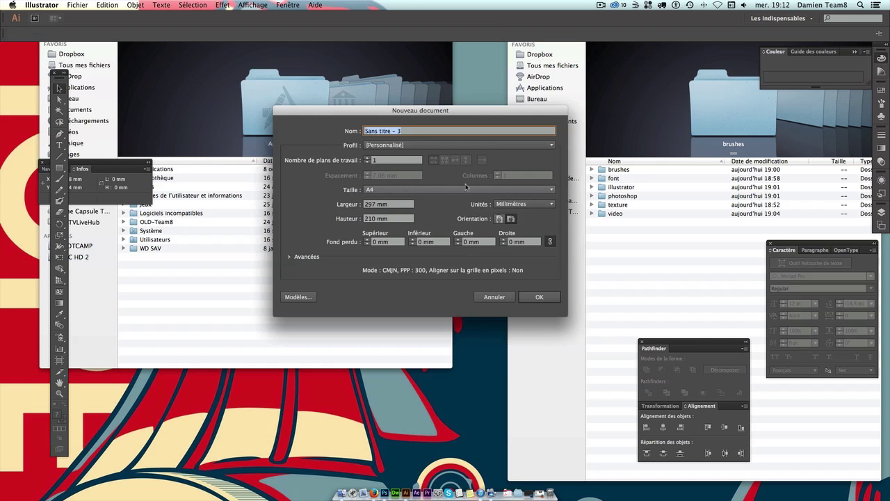
pyautogui.click(499, 219)
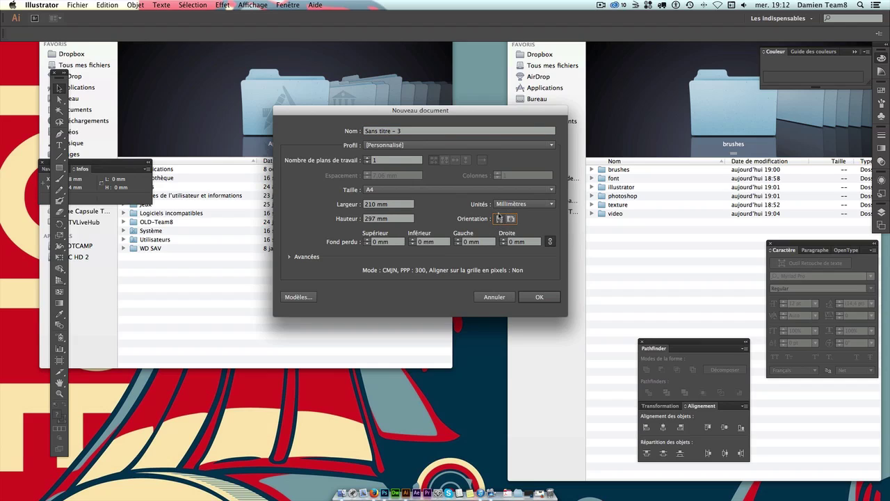
pyautogui.click(539, 297)
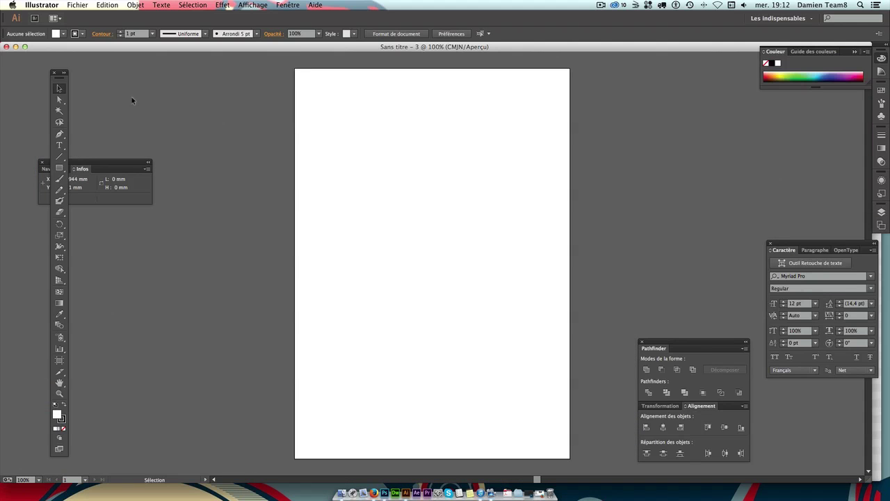
# Show the rulers and drag a vertical guide to the page centre at about 105 mm.
pyautogui.moveTo(107, 162); pyautogui.dragTo(187, 97)
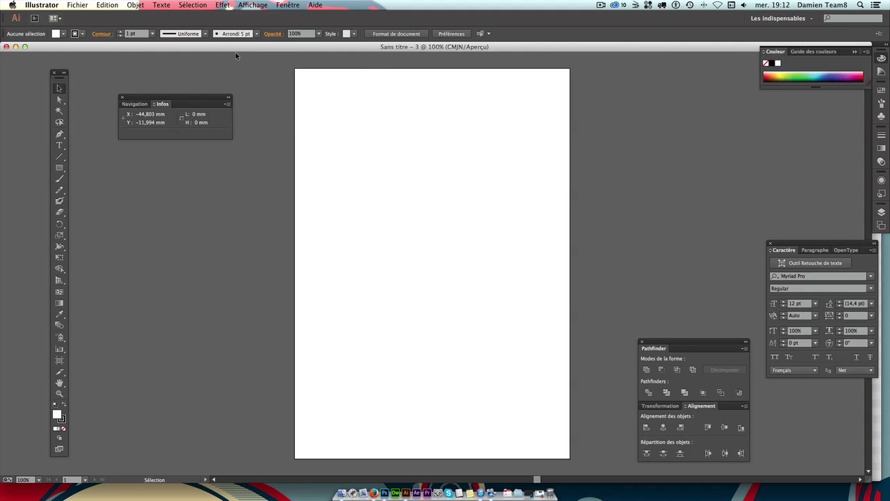
pyautogui.press('a')
pyautogui.hotkey('ctrl', 'r')
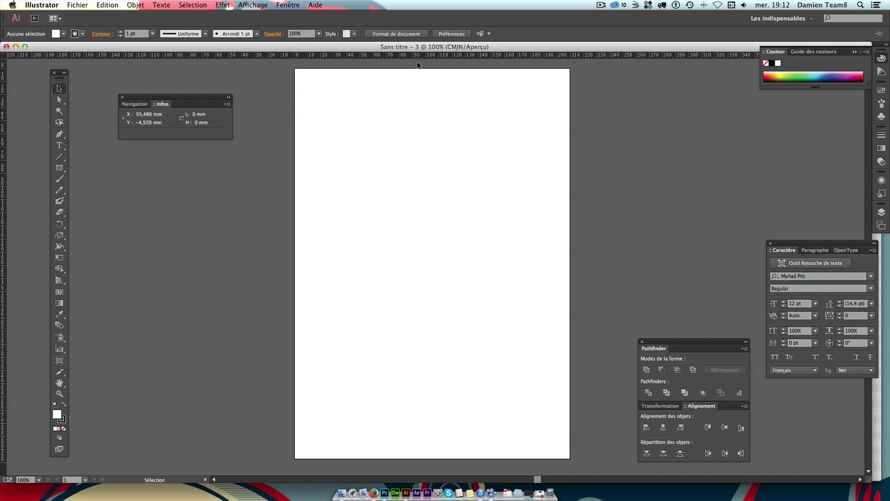
pyautogui.moveTo(3, 152); pyautogui.dragTo(4, 160)
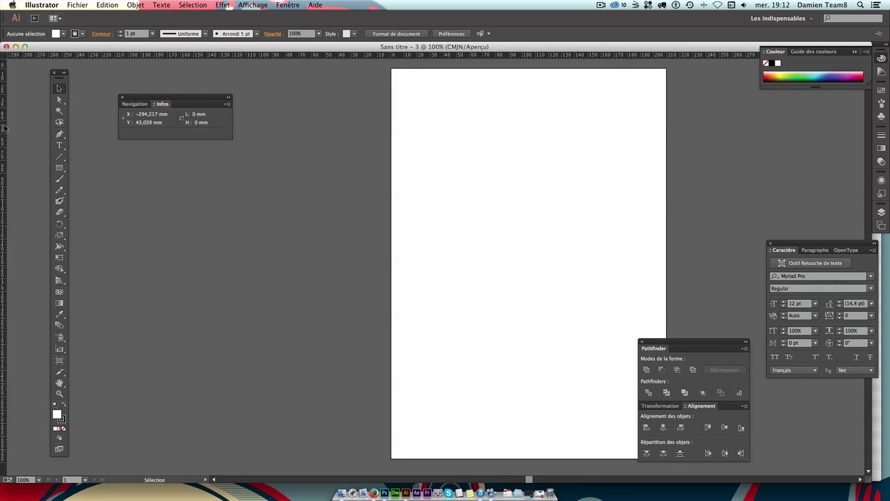
pyautogui.moveTo(4, 160)
pyautogui.mouseDown()
pyautogui.moveTo(30, 135)
pyautogui.moveTo(543, 133)
pyautogui.moveTo(527, 138)
pyautogui.mouseUp()
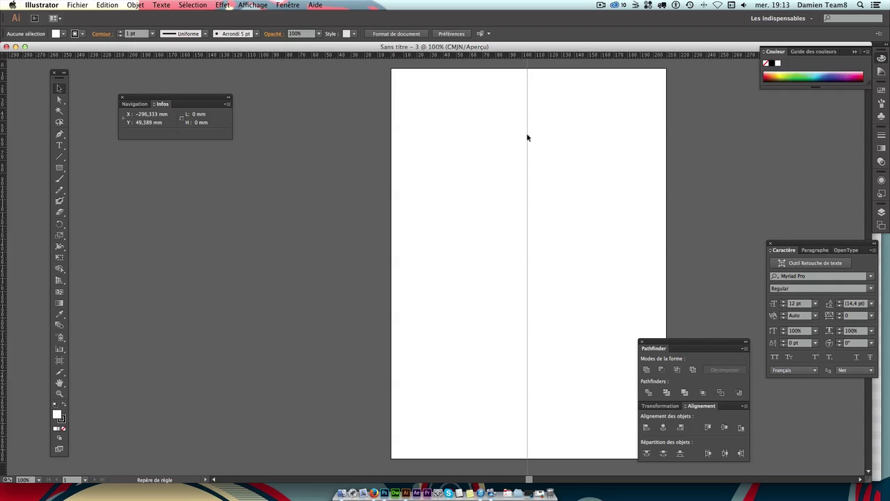
pyautogui.moveTo(526, 137); pyautogui.dragTo(527, 140)
pyautogui.moveTo(528, 139); pyautogui.dragTo(529, 139)
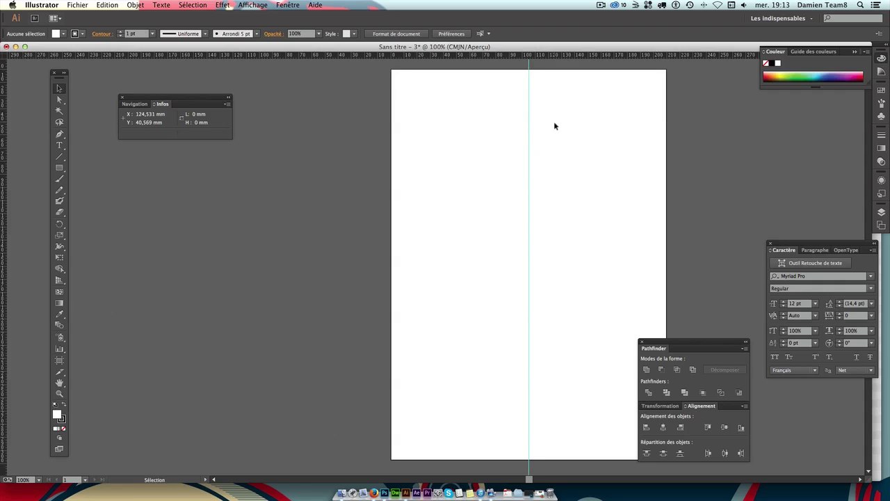
# Zoom in to 300%, then out to 150%, and pan around the page.
pyautogui.hotkey('ctrl', '+')
pyautogui.hotkey('ctrl', '+')
pyautogui.hotkey('ctrl', '+')
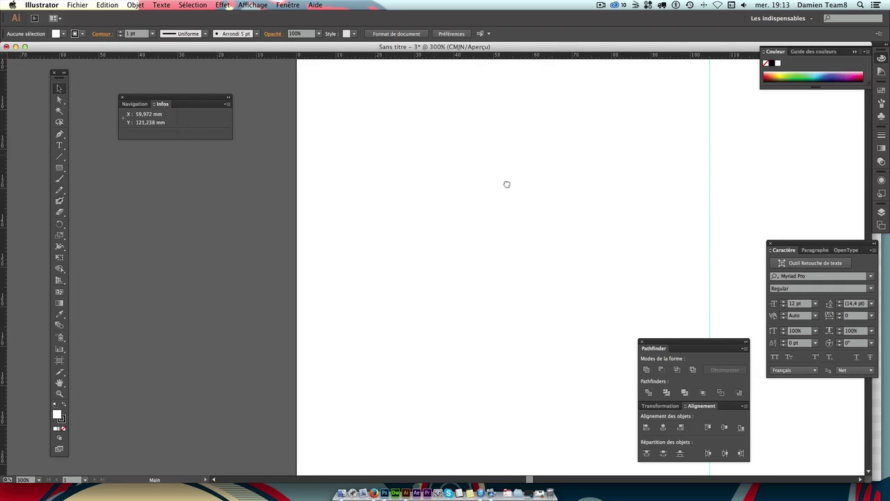
pyautogui.hscroll(3, 507, 184)
pyautogui.hscroll(2, 431, 255)
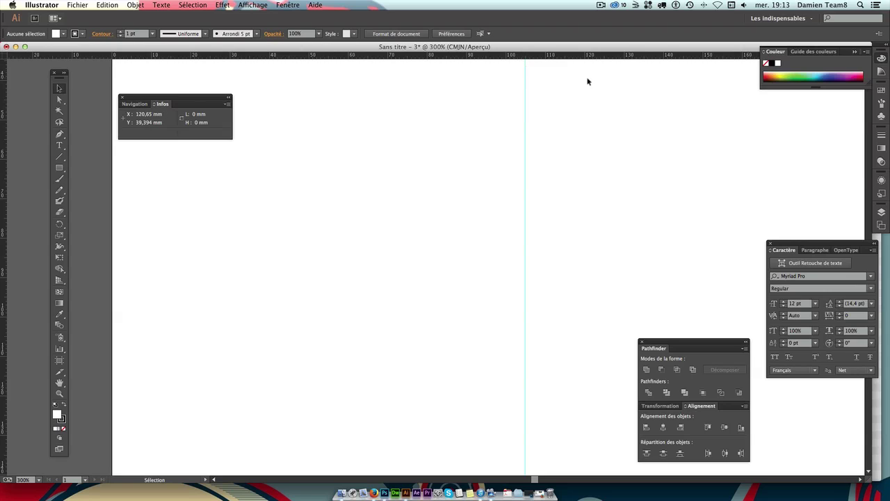
pyautogui.hotkey('ctrl', '-')
pyautogui.hotkey('ctrl', '-')
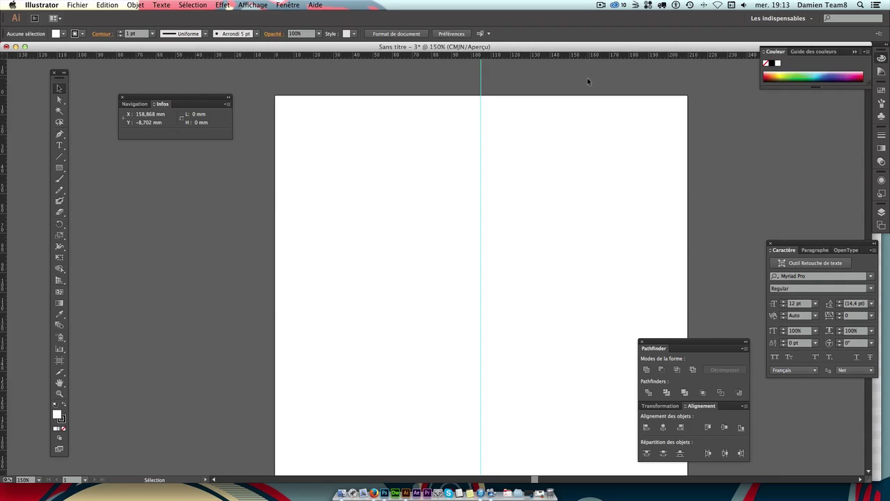
pyautogui.scroll(2, 561, 140)
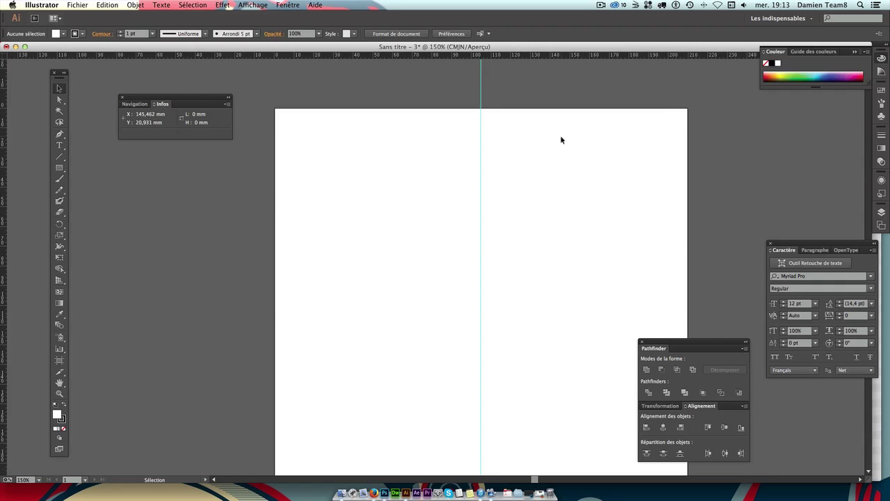
pyautogui.scroll(-1, 561, 139)
pyautogui.scroll(-1, 561, 140)
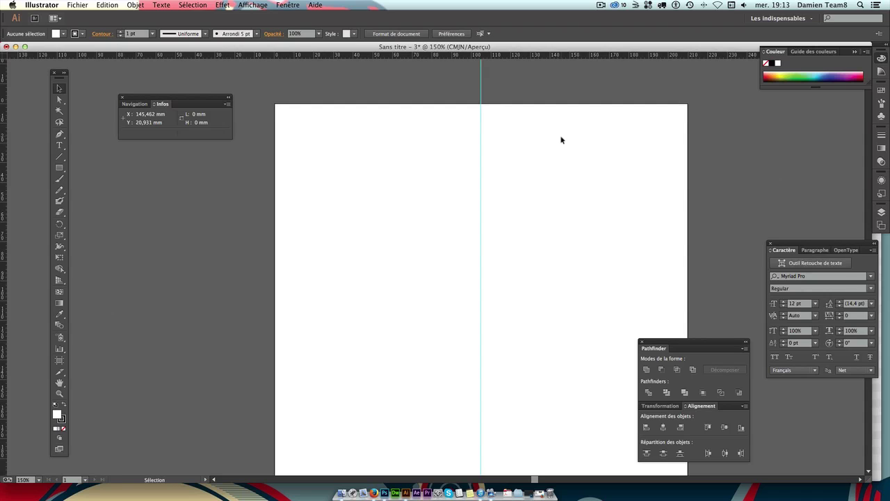
pyautogui.press('space')
pyautogui.press('space')
pyautogui.press('space')
pyautogui.press('space')
pyautogui.press('space')
pyautogui.press('space')
pyautogui.press('space')
pyautogui.press('space')
pyautogui.press('space')
pyautogui.press('space')
pyautogui.moveTo(417, 248); pyautogui.dragTo(407, 135)
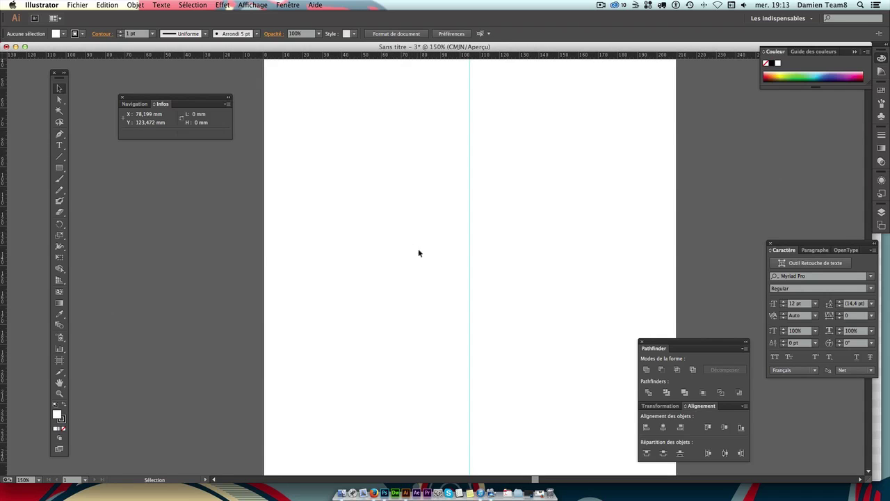
pyautogui.moveTo(415, 284); pyautogui.dragTo(383, 96)
pyautogui.moveTo(512, 289); pyautogui.dragTo(473, 338)
pyautogui.moveTo(452, 70); pyautogui.dragTo(347, 149)
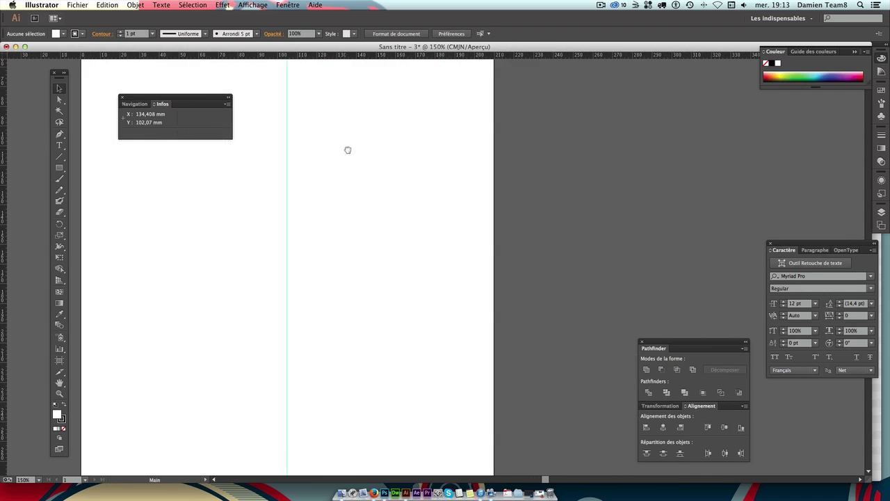
pyautogui.moveTo(325, 85); pyautogui.dragTo(531, 219)
pyautogui.moveTo(468, 114)
pyautogui.mouseDown()
pyautogui.moveTo(417, 298)
pyautogui.moveTo(399, 149)
pyautogui.mouseUp()
# Scroll and pan until the whole artboard with its centre guide fits the window.
pyautogui.moveTo(538, 479)
pyautogui.mouseDown()
pyautogui.moveTo(467, 469)
pyautogui.moveTo(543, 476)
pyautogui.mouseUp()
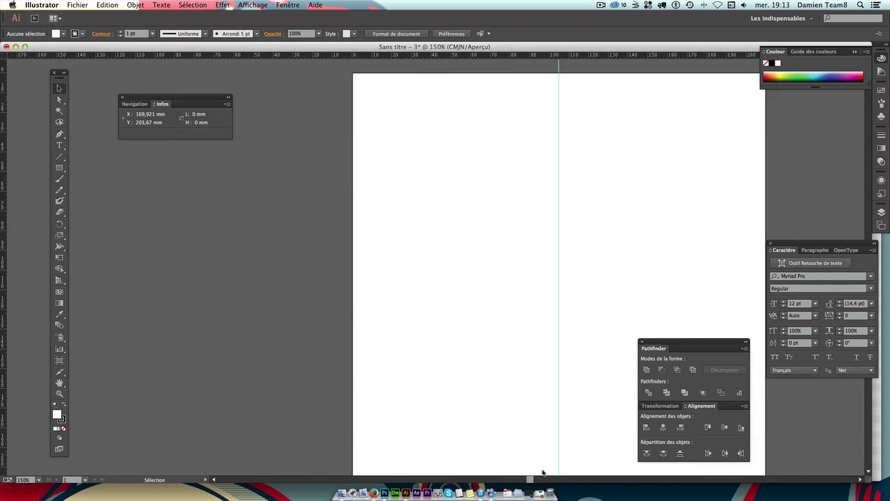
pyautogui.scroll(2, 775, 189)
pyautogui.scroll(-3, 775, 189)
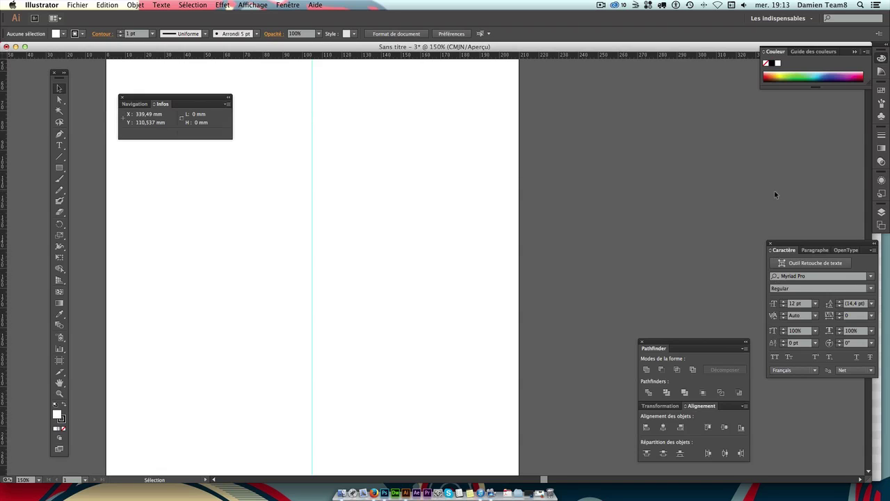
pyautogui.moveTo(328, 249); pyautogui.dragTo(414, 301)
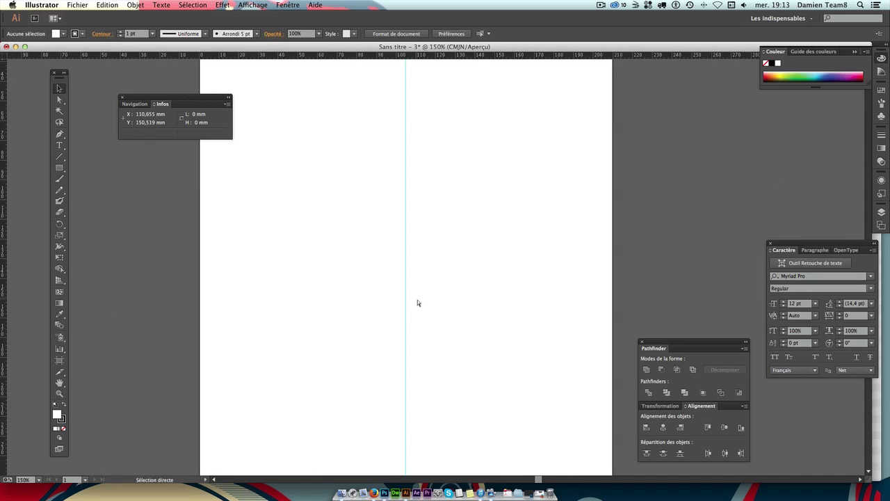
pyautogui.scroll(3, 417, 301)
pyautogui.scroll(2, 417, 302)
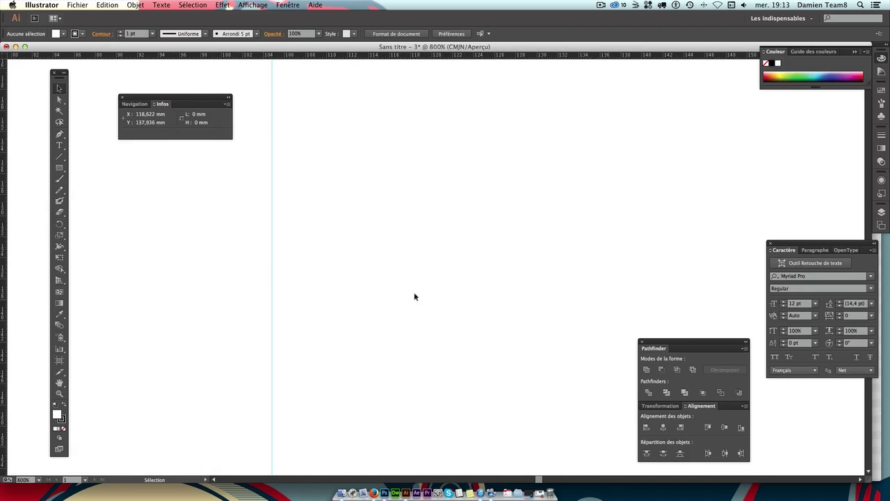
pyautogui.hscroll(-5, 634, 271)
pyautogui.hscroll(-3, 451, 264)
pyautogui.hscroll(2, 372, 261)
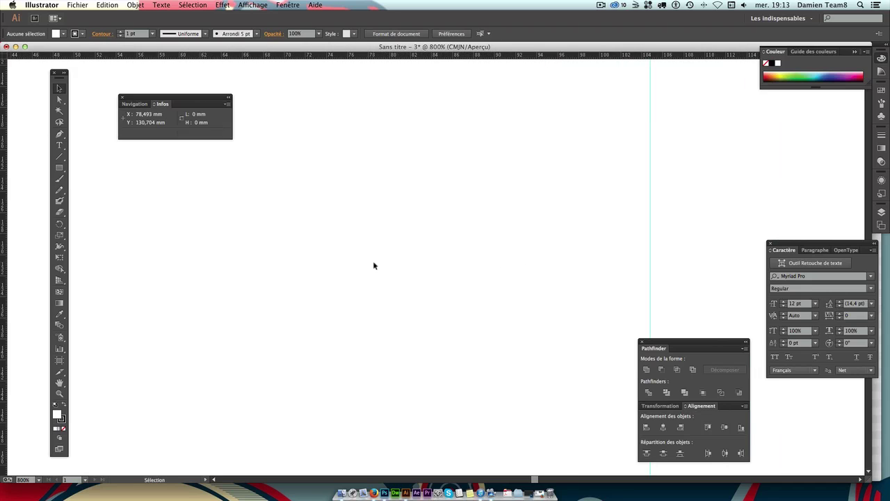
pyautogui.scroll(-2, 373, 262)
pyautogui.scroll(-1, 374, 263)
pyautogui.scroll(-1, 374, 262)
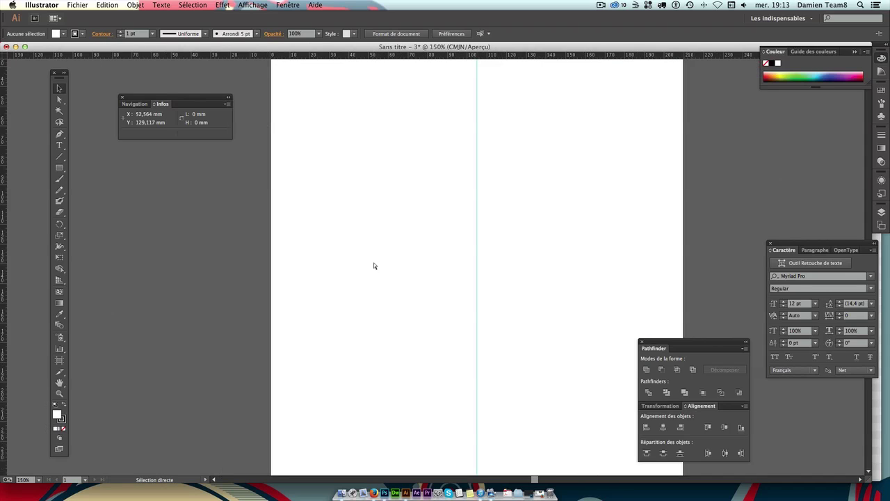
pyautogui.scroll(1, 374, 262)
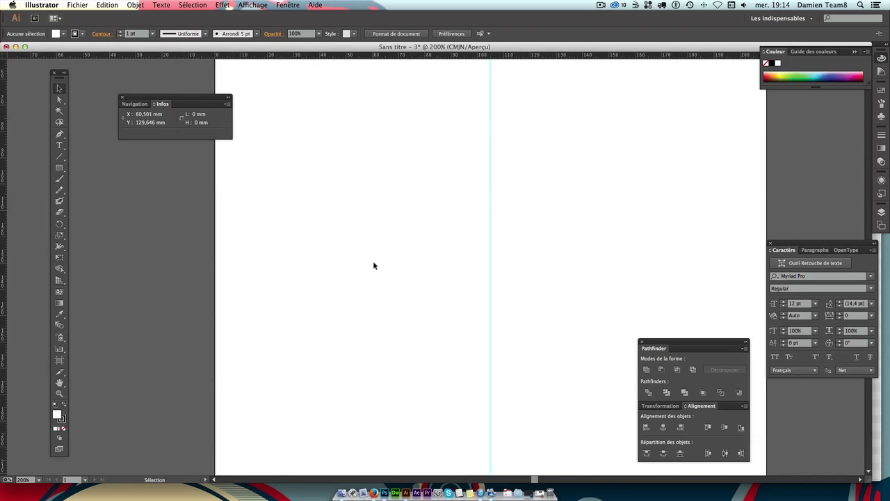
pyautogui.scroll(-1, 373, 261)
pyautogui.scroll(-1, 373, 262)
pyautogui.scroll(1, 374, 262)
pyautogui.scroll(-1, 374, 262)
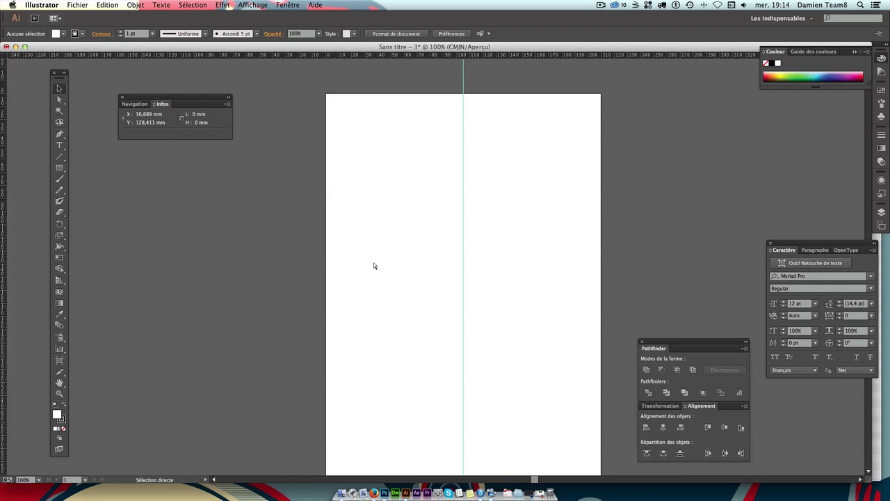
pyautogui.scroll(1, 373, 262)
pyautogui.moveTo(373, 262); pyautogui.dragTo(345, 309)
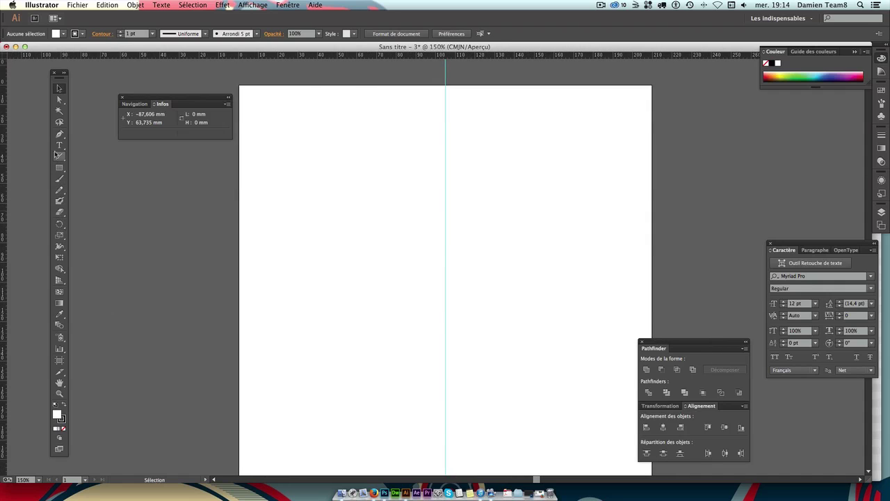
# Place a 12 pt Myriad Pro point-text line 'teammate présente' at the top centre.
pyautogui.click(59, 144)
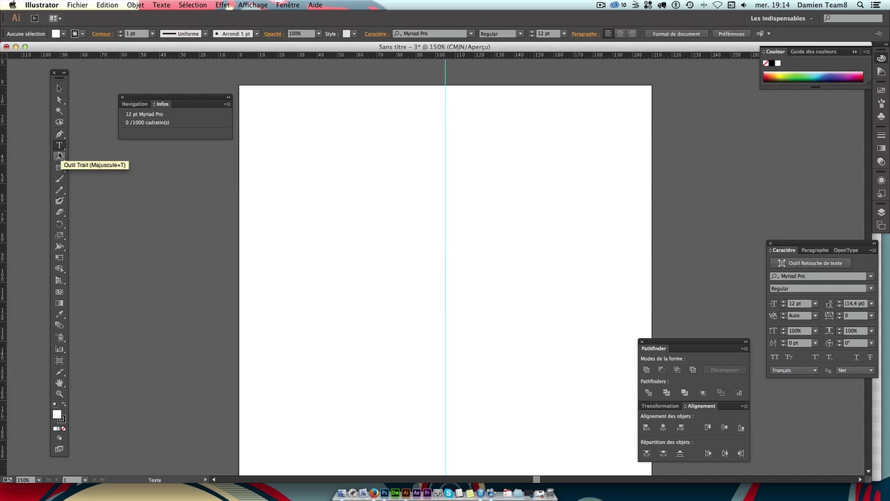
pyautogui.moveTo(60, 147); pyautogui.dragTo(194, 151)
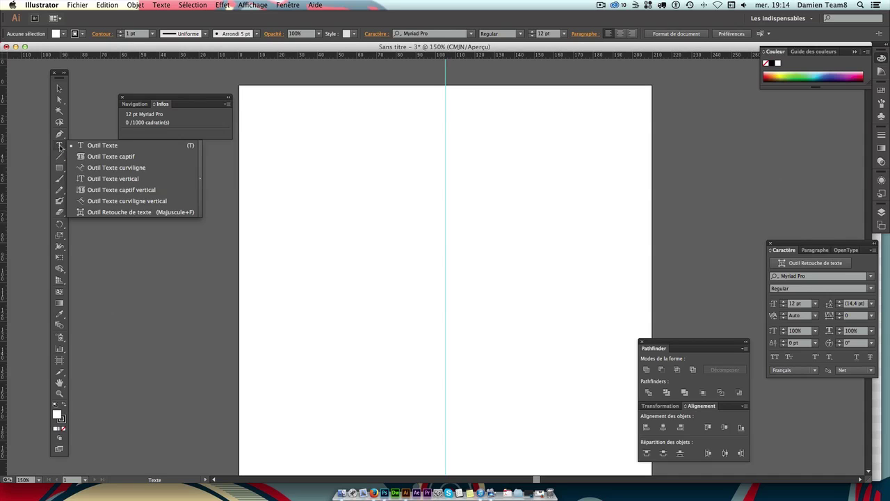
pyautogui.click(420, 124)
pyautogui.write('teammate présente')
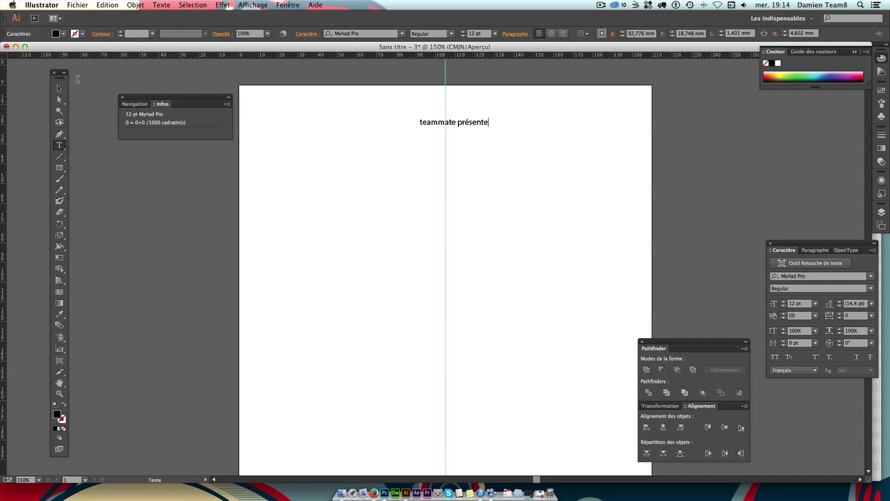
pyautogui.click(59, 89)
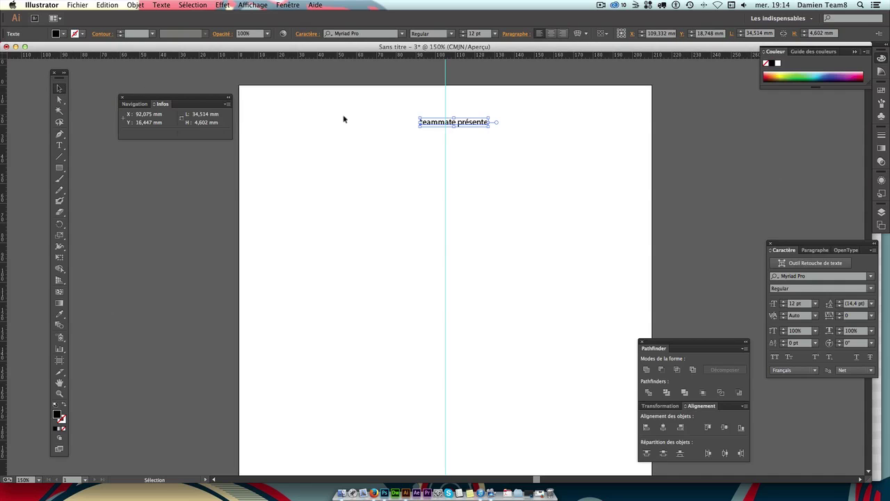
# Change the heading font from Myriad Pro to Titillium Regular, searching 'titl'.
pyautogui.click(817, 276)
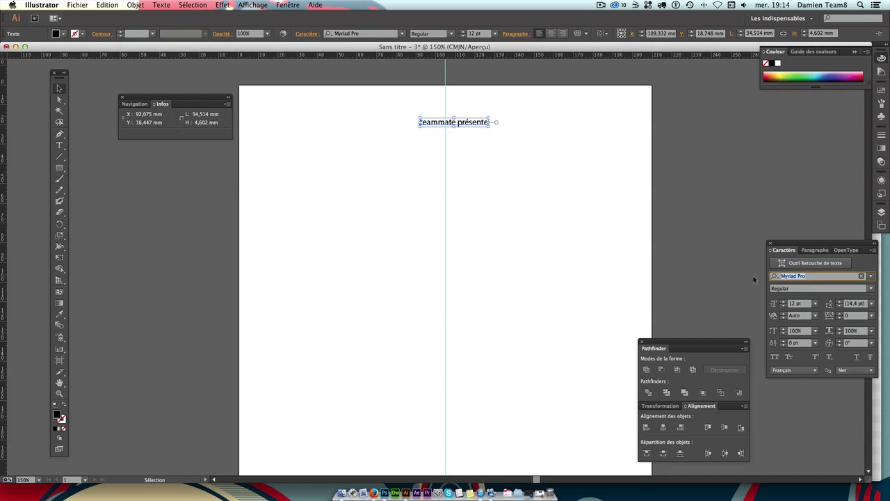
pyautogui.write('ti')
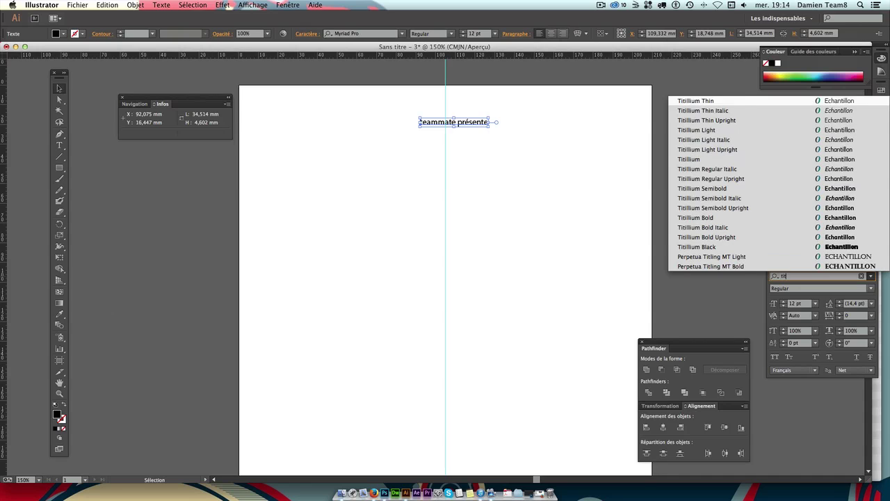
pyautogui.write('tl')
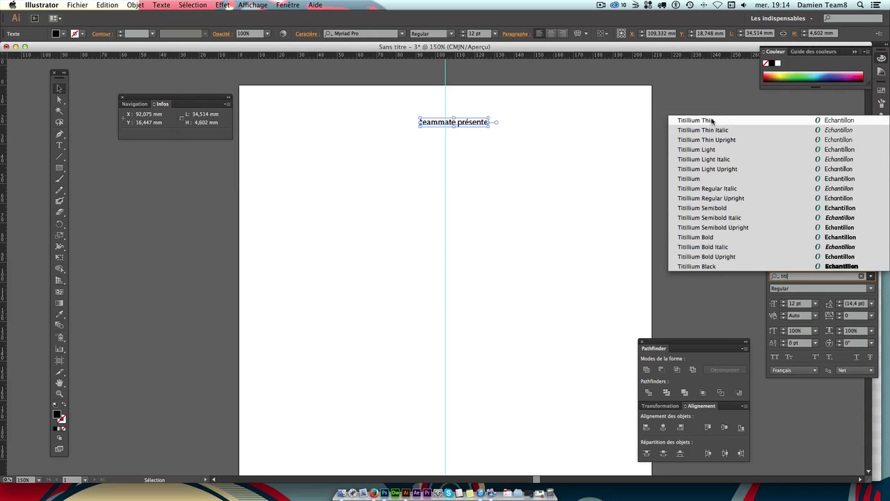
pyautogui.click(708, 121)
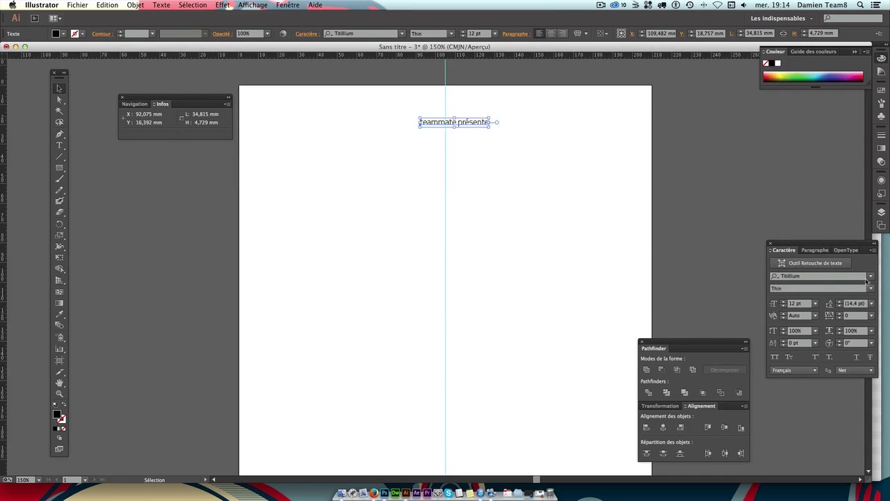
pyautogui.click(870, 289)
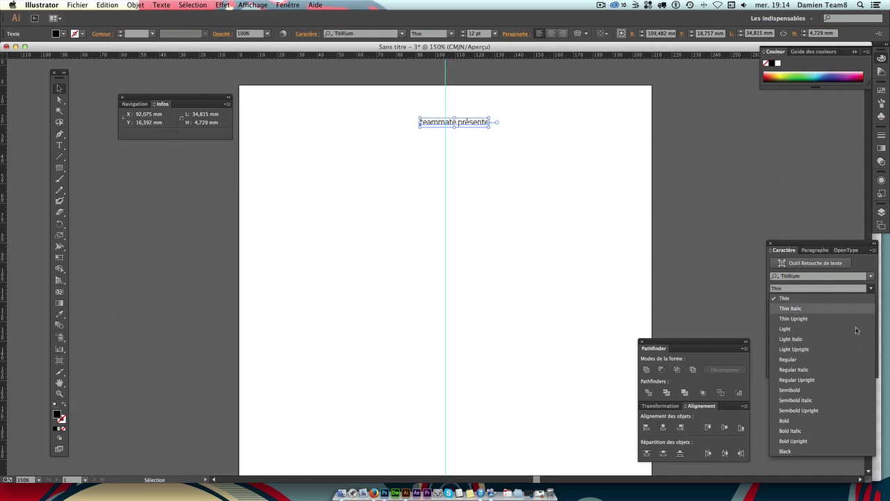
pyautogui.click(838, 359)
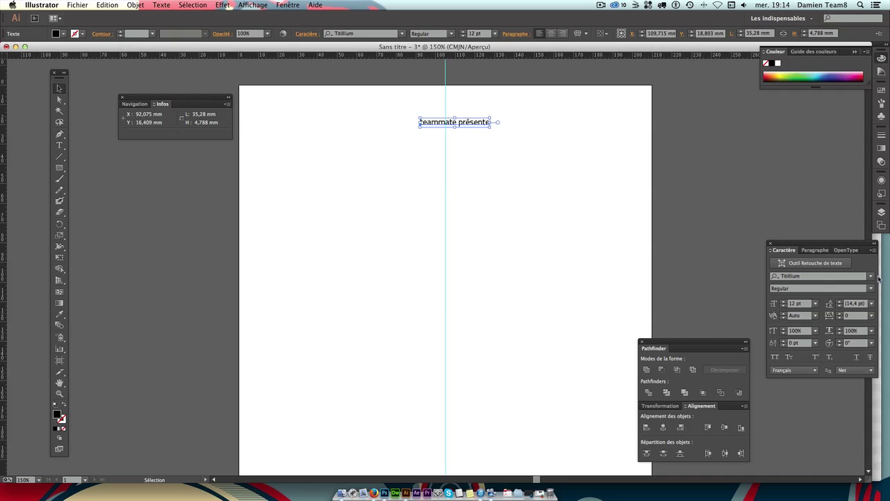
pyautogui.click(871, 276)
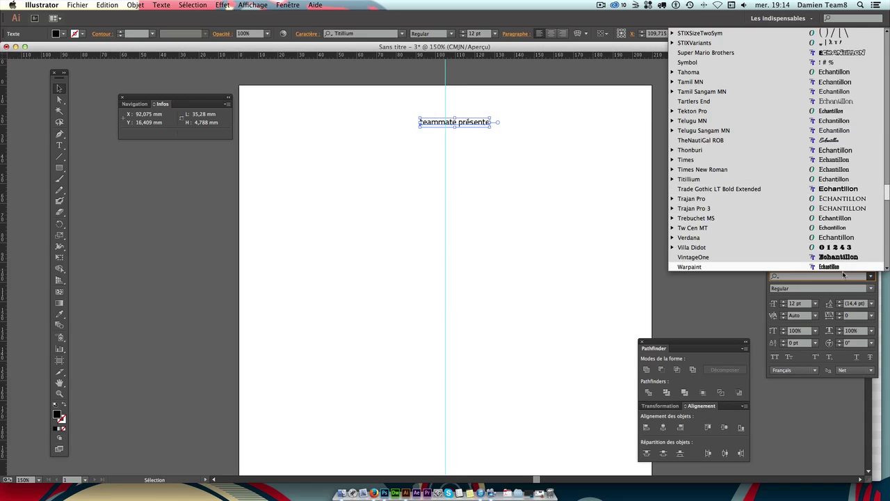
pyautogui.click(849, 289)
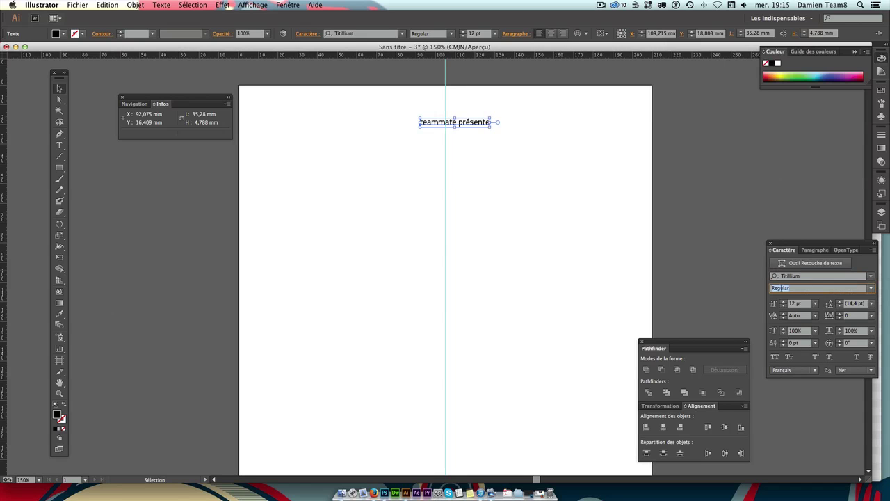
pyautogui.click(871, 288)
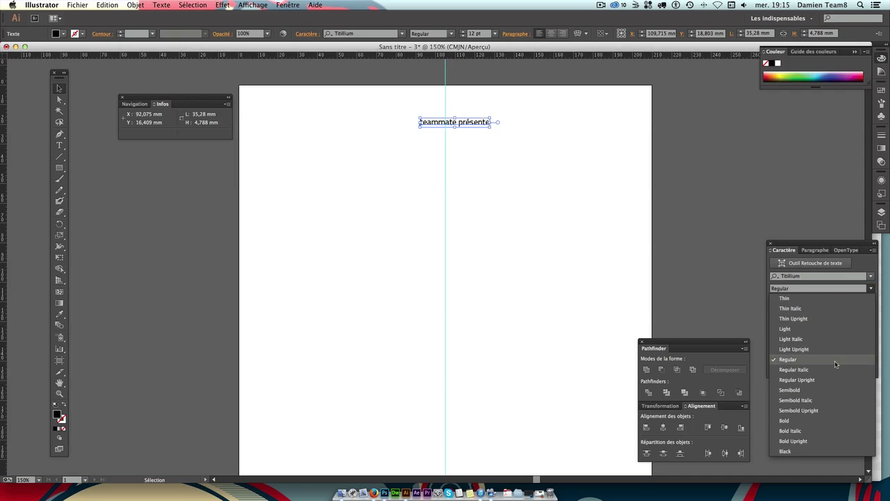
pyautogui.click(796, 361)
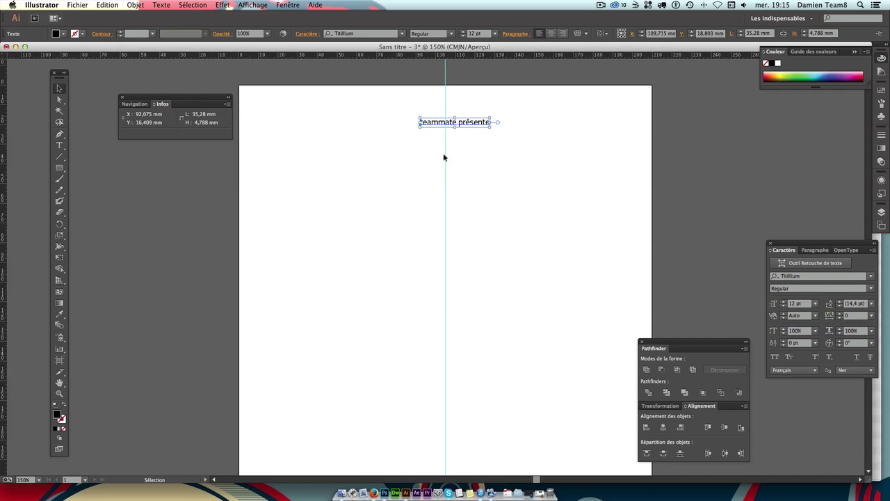
pyautogui.click(501, 155)
pyautogui.click(466, 125)
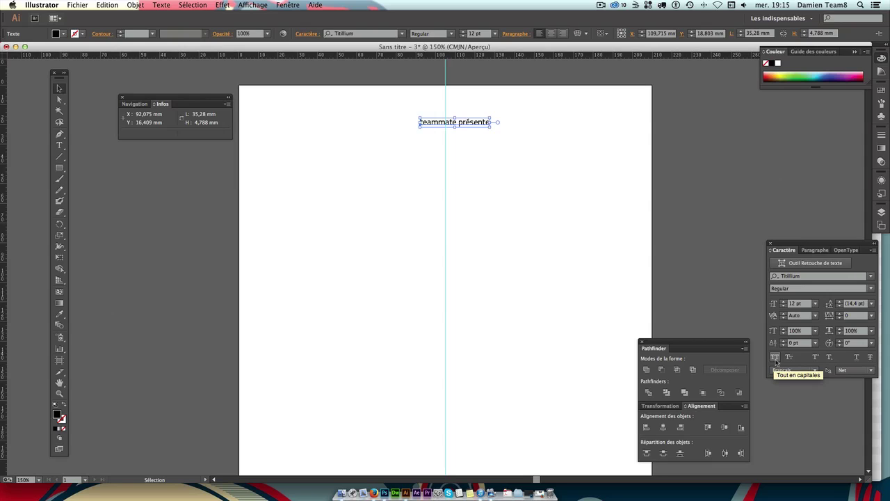
# Set the heading in all capitals and try squeezing its width.
pyautogui.click(776, 361)
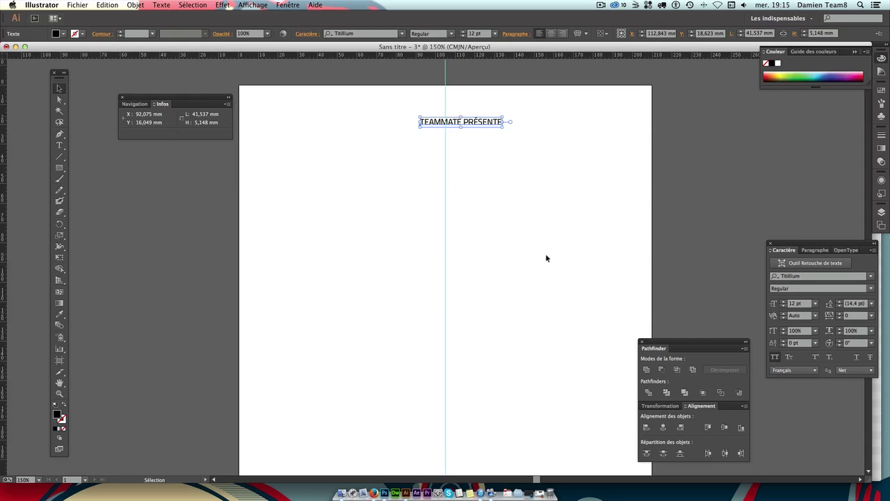
pyautogui.click(545, 254)
pyautogui.click(502, 124)
pyautogui.moveTo(503, 122); pyautogui.dragTo(496, 122)
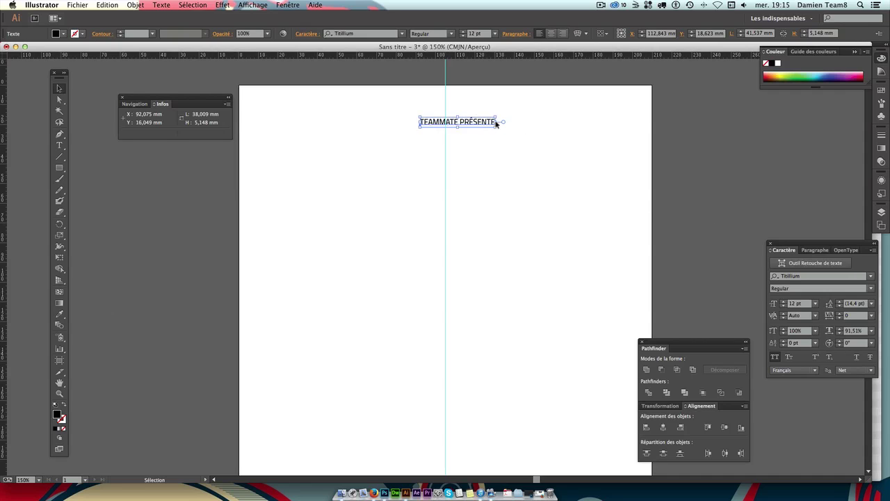
pyautogui.click(515, 123)
pyautogui.click(498, 122)
pyautogui.click(523, 123)
pyautogui.click(493, 124)
pyautogui.moveTo(498, 123); pyautogui.dragTo(506, 123)
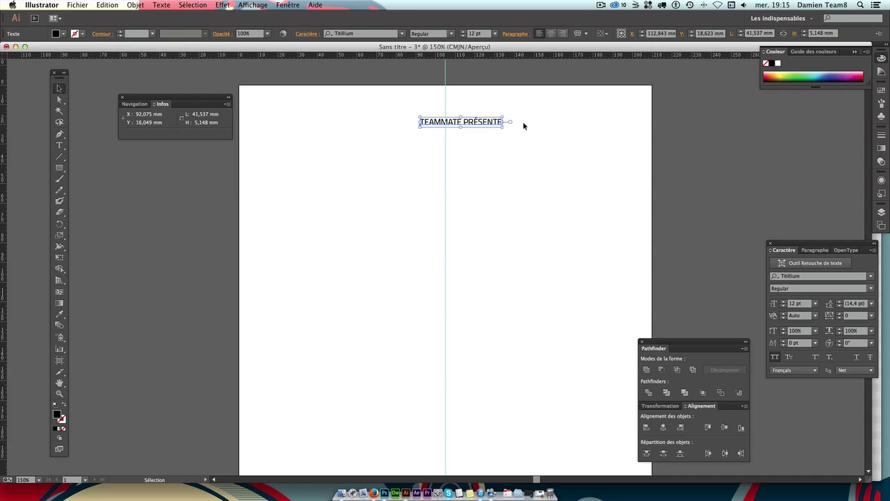
# Give TEAMMATE PRÉSENTE a horizontal scale of 88%.
pyautogui.click(524, 125)
pyautogui.click(502, 125)
pyautogui.moveTo(503, 122); pyautogui.dragTo(489, 124)
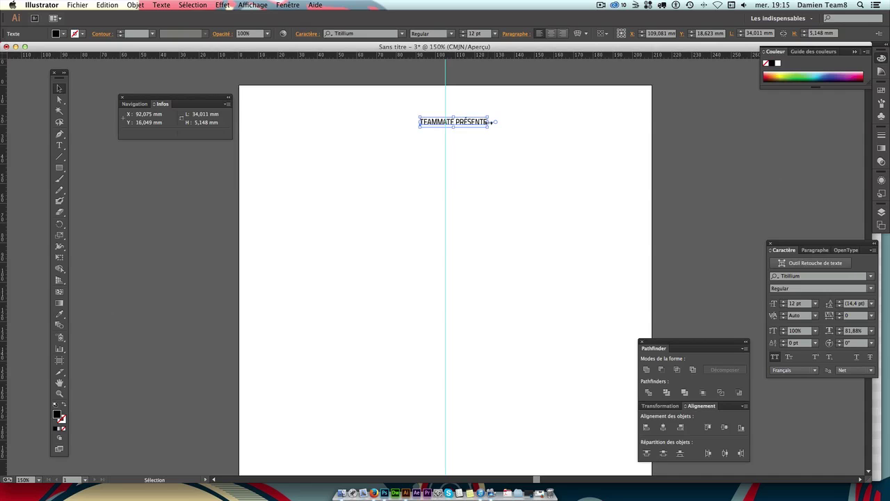
pyautogui.moveTo(491, 122); pyautogui.dragTo(499, 122)
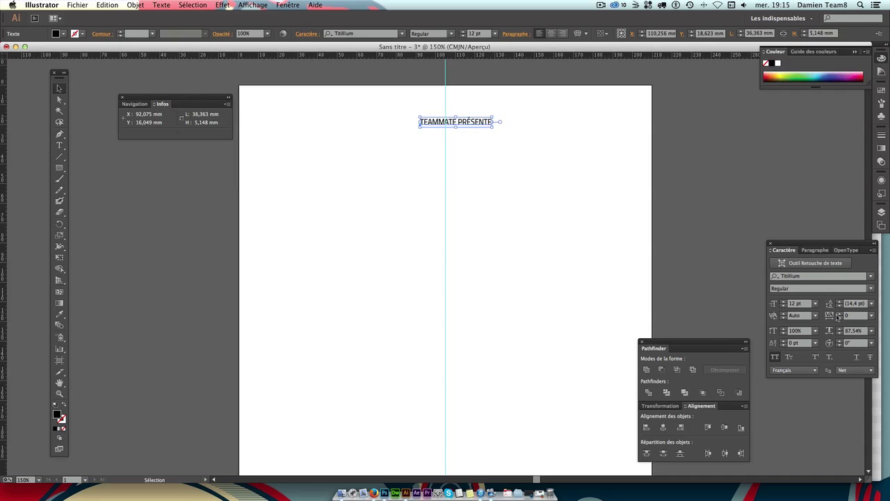
pyautogui.click(852, 331)
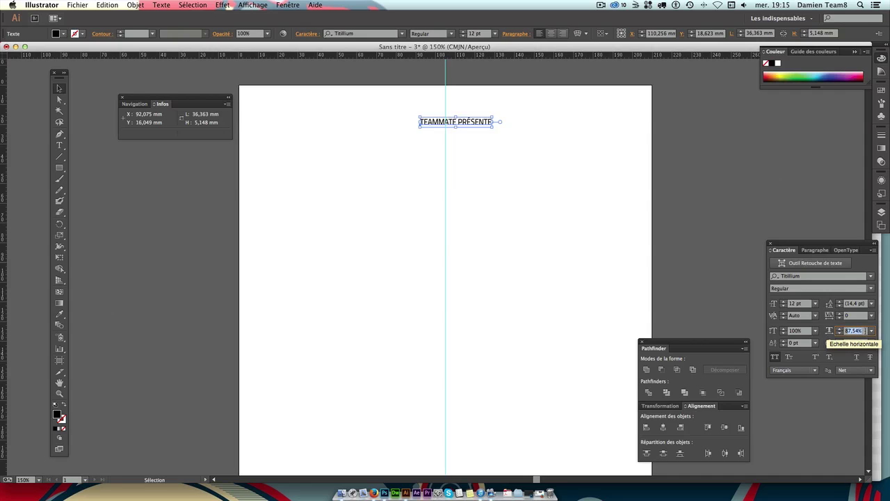
pyautogui.press('BackSpace')
pyautogui.write('88')
pyautogui.press('Return')
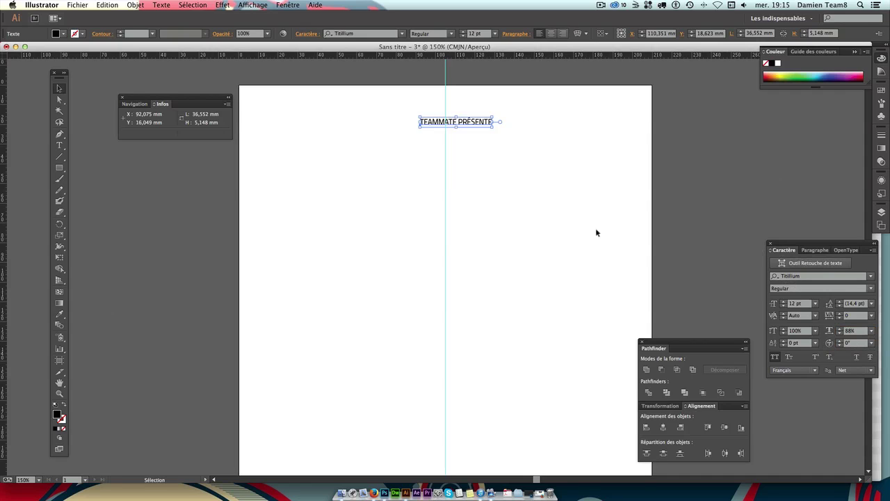
# Centre TEAMMATE PRÉSENTE on the vertical guide.
pyautogui.click(507, 166)
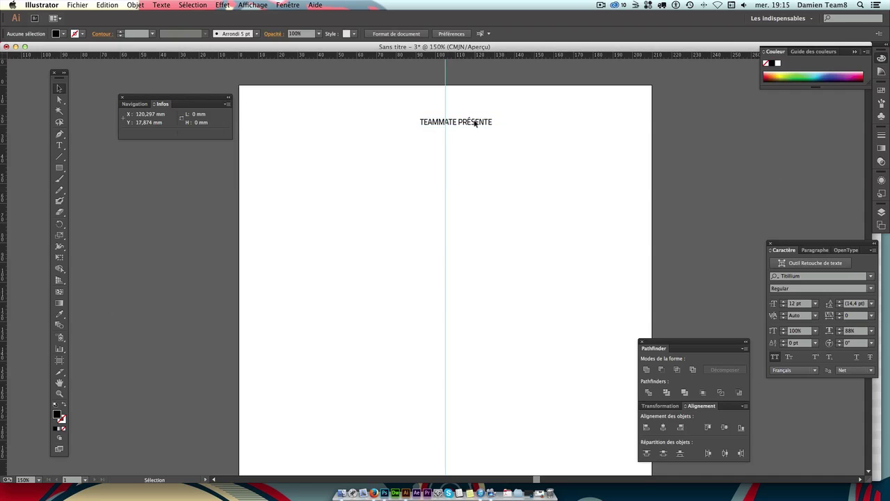
pyautogui.moveTo(475, 123); pyautogui.dragTo(466, 123)
pyautogui.click(488, 131)
pyautogui.click(479, 124)
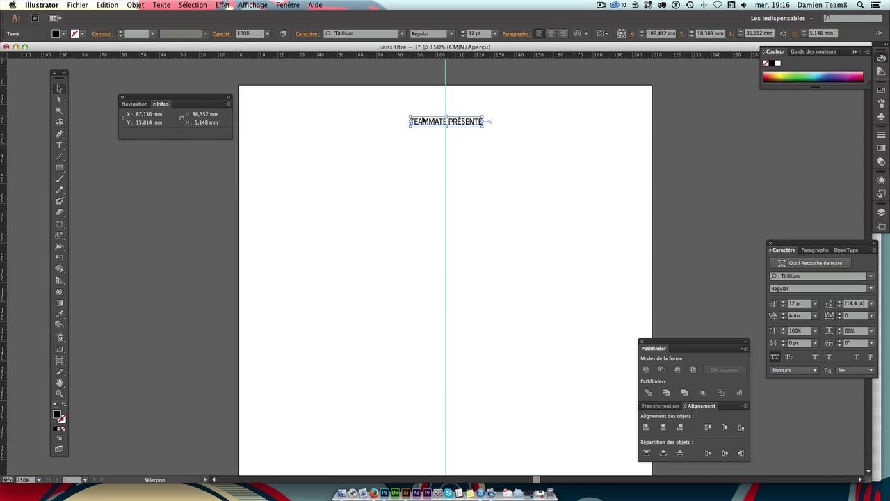
# Nudge the heading up with the arrow keys toward the top edge of the page.
pyautogui.press('Up')
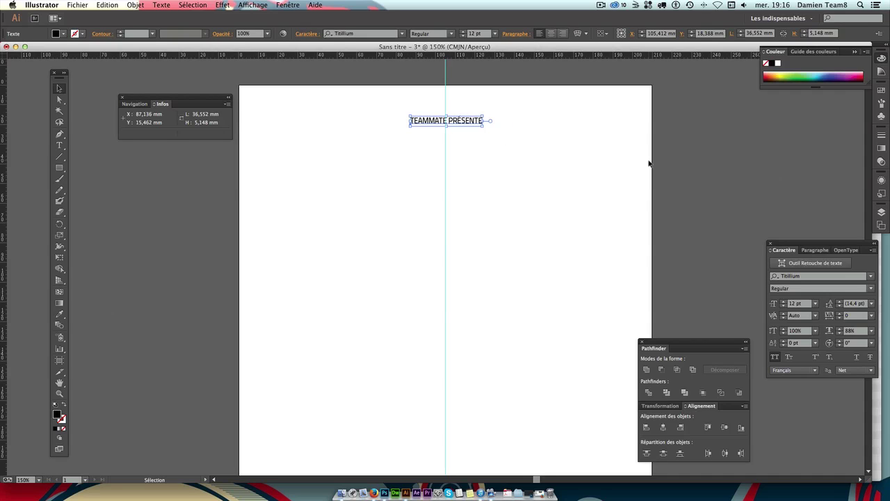
pyautogui.press('Left')
pyautogui.press('Left')
pyautogui.press('Up')
pyautogui.press('Up')
pyautogui.press('Up')
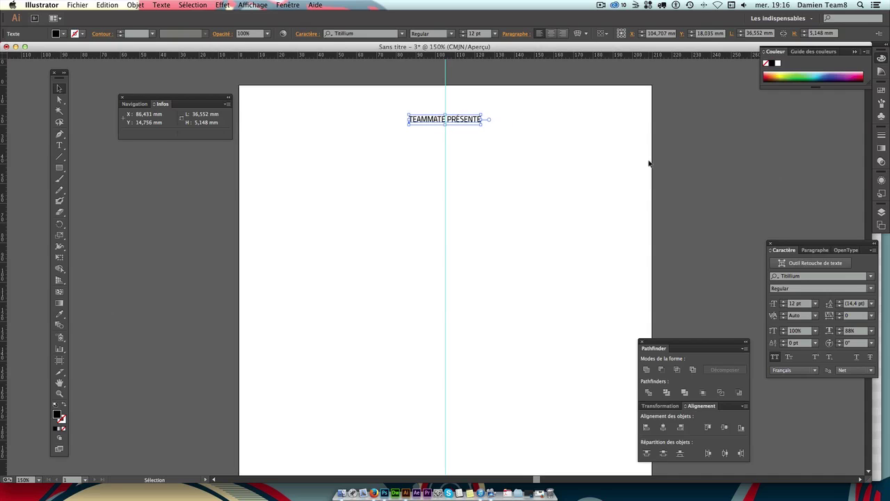
pyautogui.press('Up')
pyautogui.press('Up')
pyautogui.press('Up')
pyautogui.press('Up')
pyautogui.press('Up')
pyautogui.press('Up')
pyautogui.press('Up')
pyautogui.press('Up')
pyautogui.press('Up')
pyautogui.press('Up')
pyautogui.press('Up')
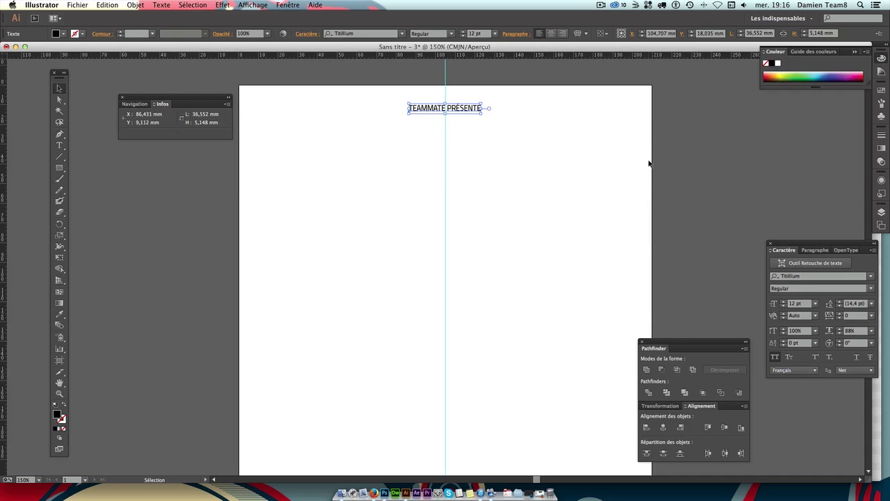
pyautogui.press('Up')
pyautogui.press('Up')
pyautogui.press('Up')
pyautogui.press('Up')
pyautogui.press('Up')
pyautogui.press('Up')
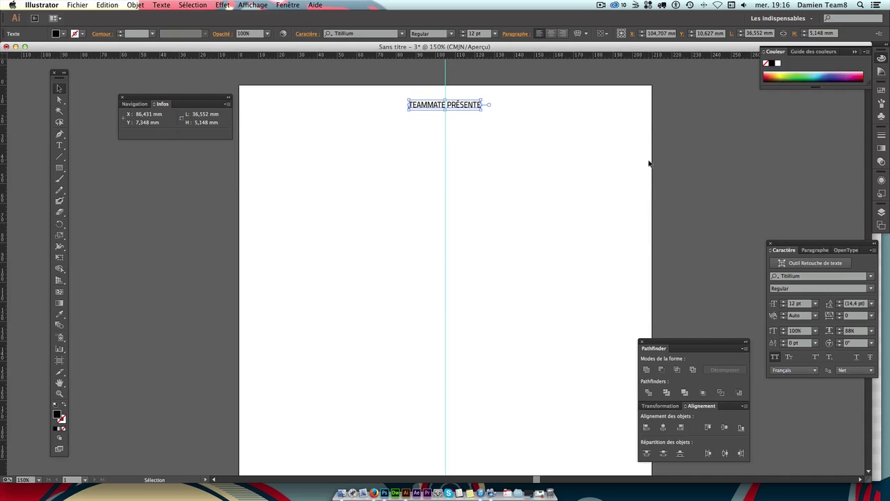
pyautogui.press('Up')
pyautogui.press('Up')
pyautogui.press('Up')
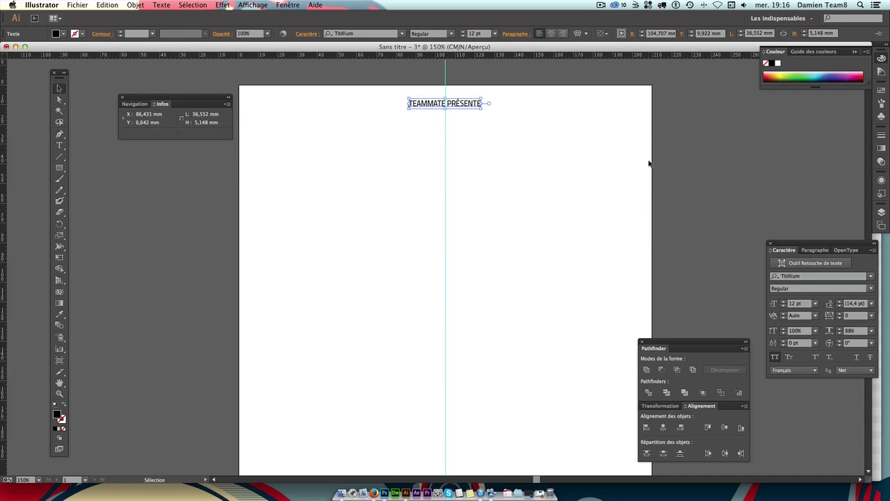
pyautogui.press('Up')
pyautogui.press('Up')
pyautogui.press('Up')
pyautogui.press('Down')
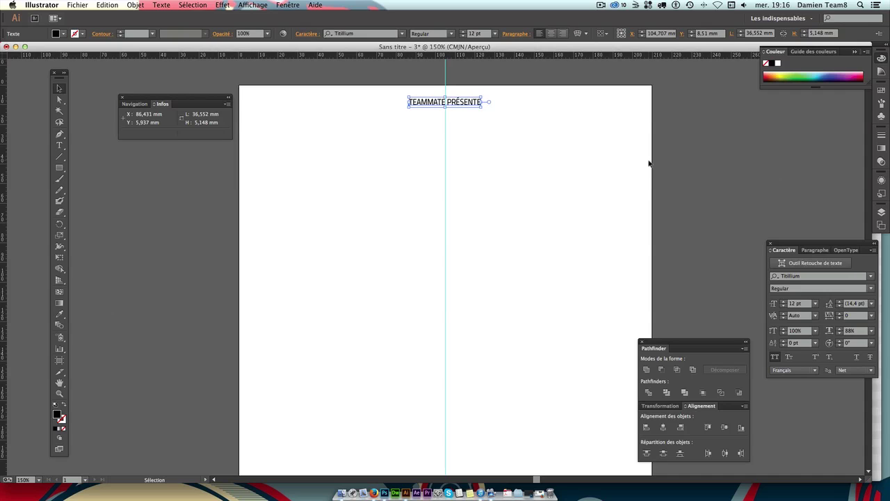
pyautogui.click(499, 196)
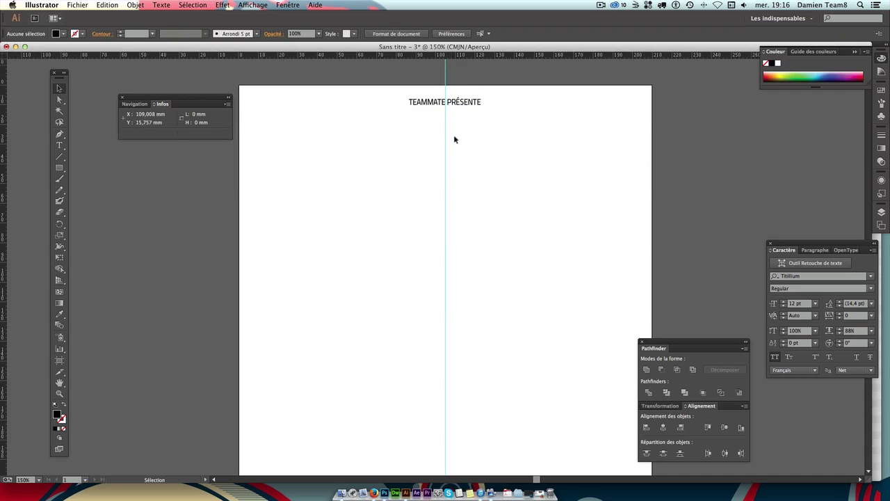
pyautogui.click(470, 102)
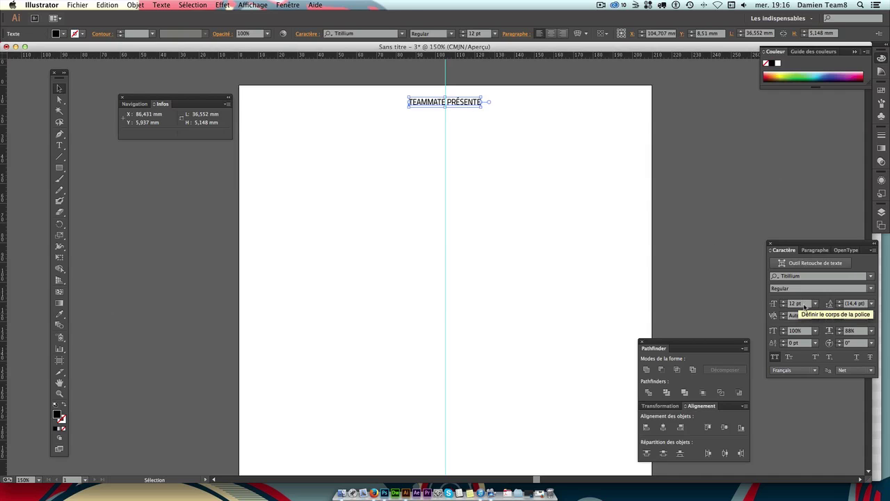
# Enlarge TEAMMATE PRÉSENTE from 12 to 15 pt and re-centre it on the middle guide.
pyautogui.click(797, 303)
pyautogui.write('15')
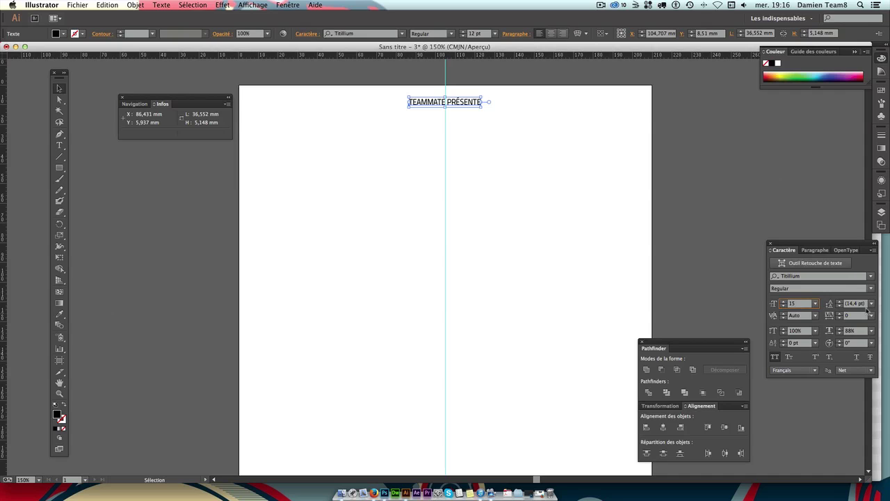
pyautogui.press('Return')
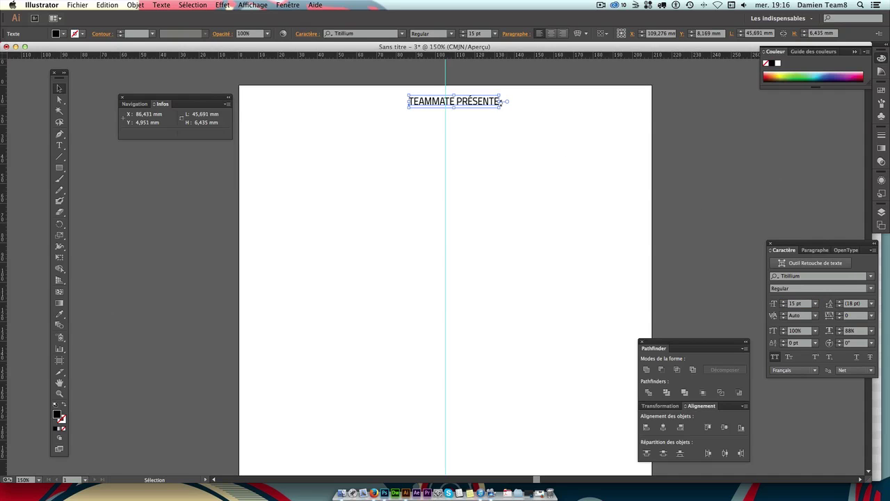
pyautogui.moveTo(477, 104); pyautogui.dragTo(468, 104)
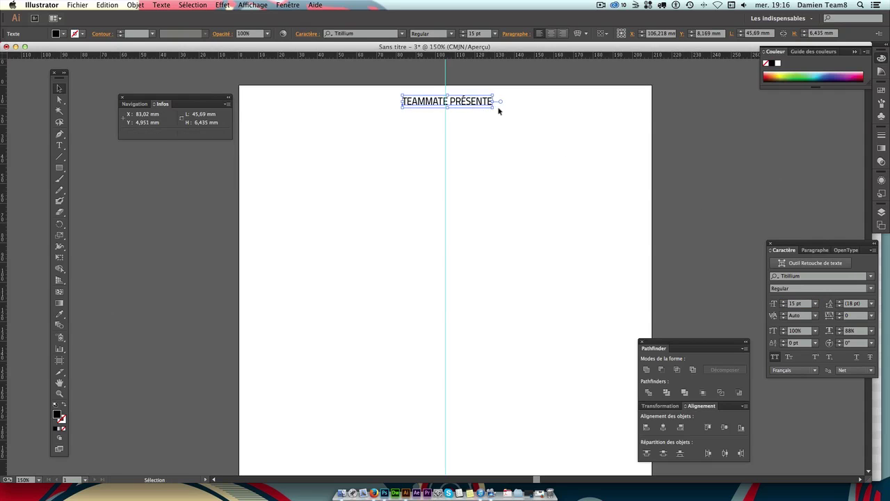
pyautogui.click(652, 142)
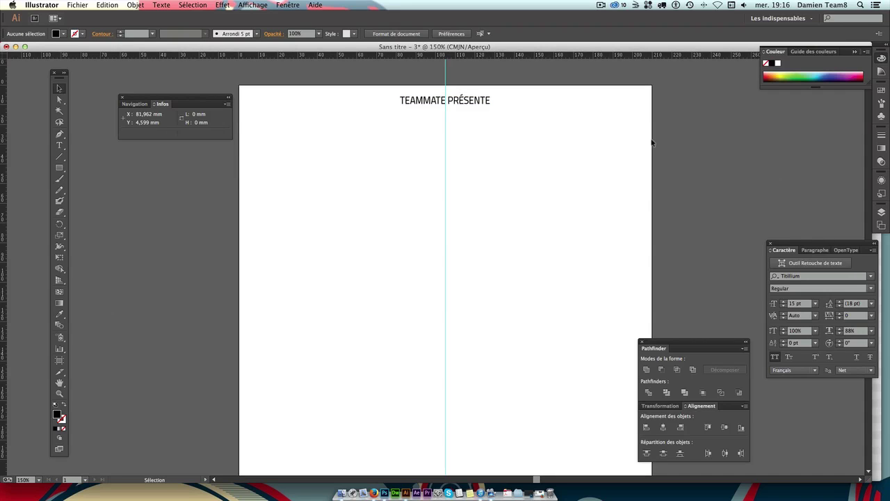
pyautogui.click(59, 145)
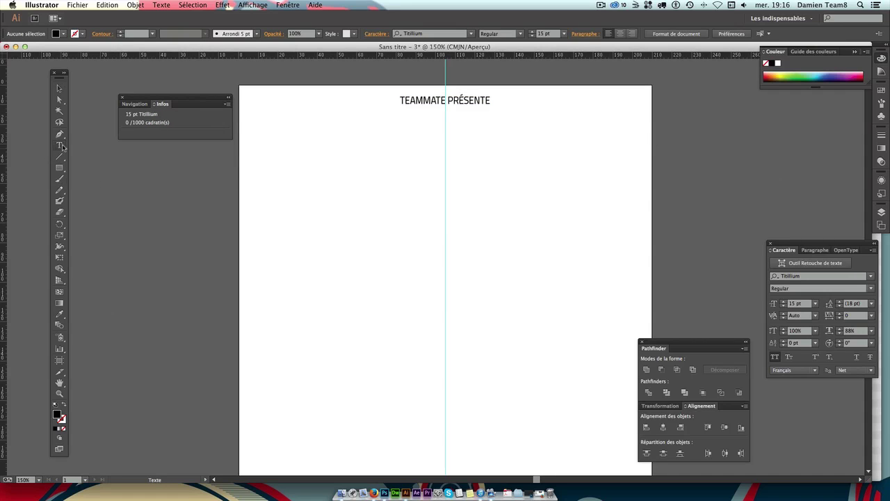
# Type 'UNE FORMATION' below the heading and move it onto the centre guide.
pyautogui.click(404, 173)
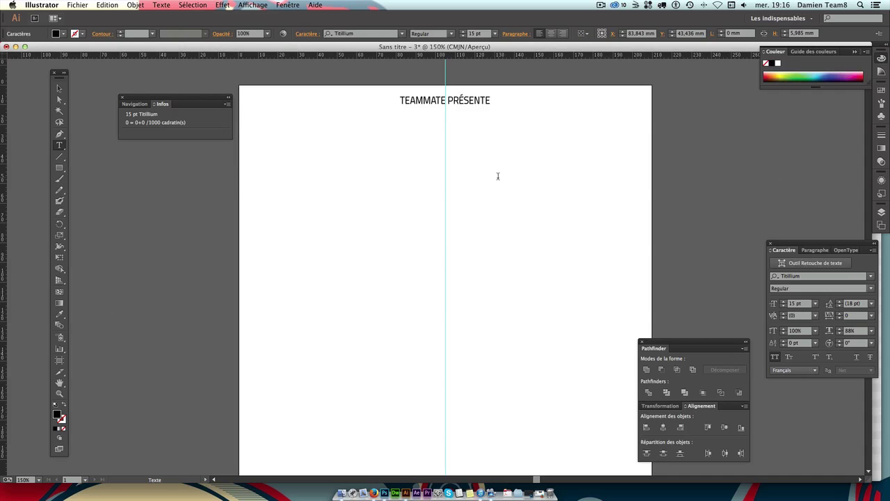
pyautogui.write('UNE F')
pyautogui.write('ORMA')
pyautogui.write('TION')
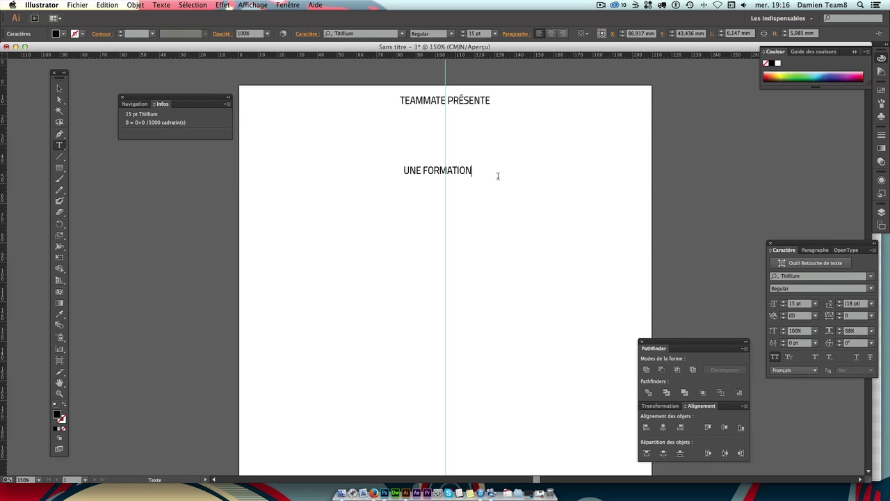
pyautogui.click(59, 88)
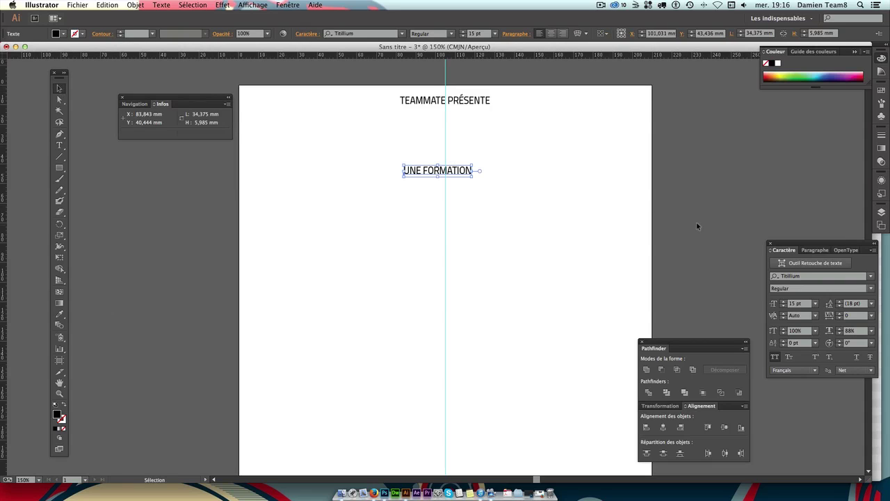
pyautogui.moveTo(425, 173)
pyautogui.mouseDown()
pyautogui.moveTo(434, 161)
pyautogui.moveTo(464, 162)
pyautogui.mouseUp()
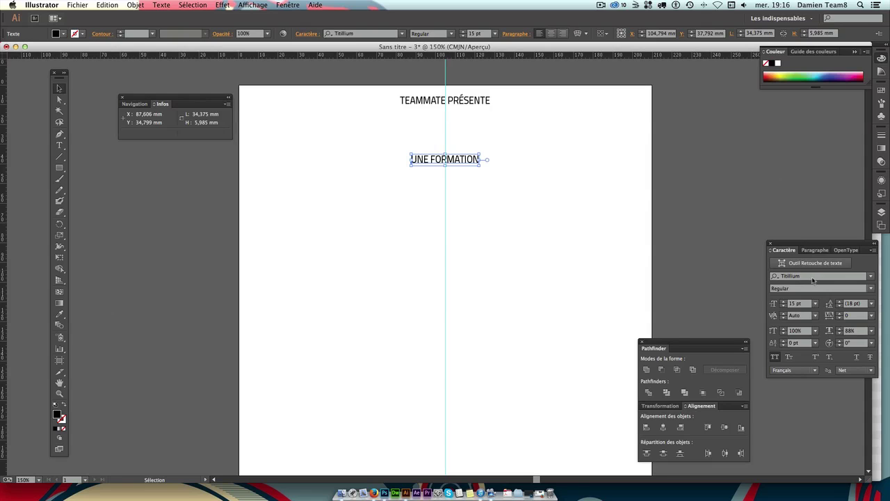
# Set UNE FORMATION in Duke Fill at 150 pt.
pyautogui.click(813, 276)
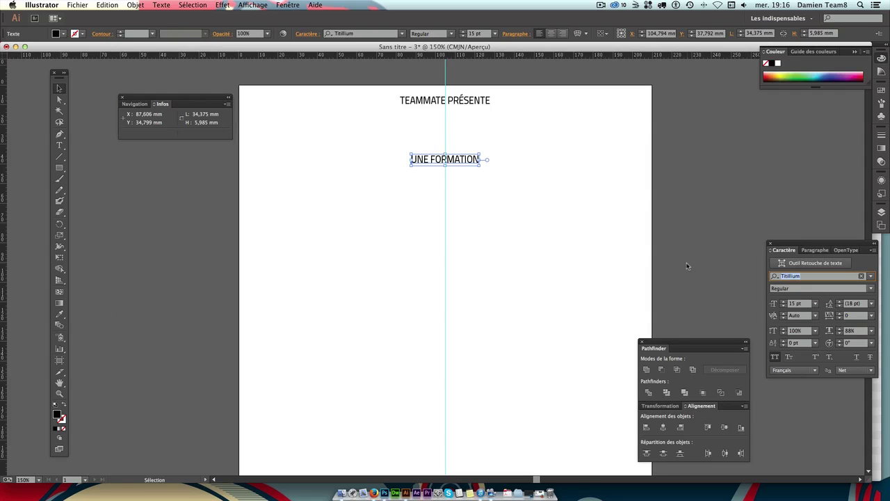
pyautogui.write('duk')
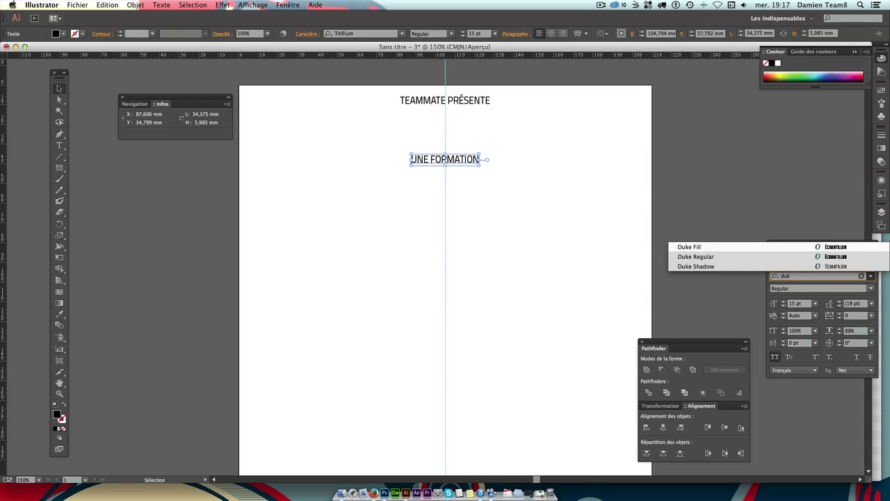
pyautogui.click(705, 248)
pyautogui.click(532, 203)
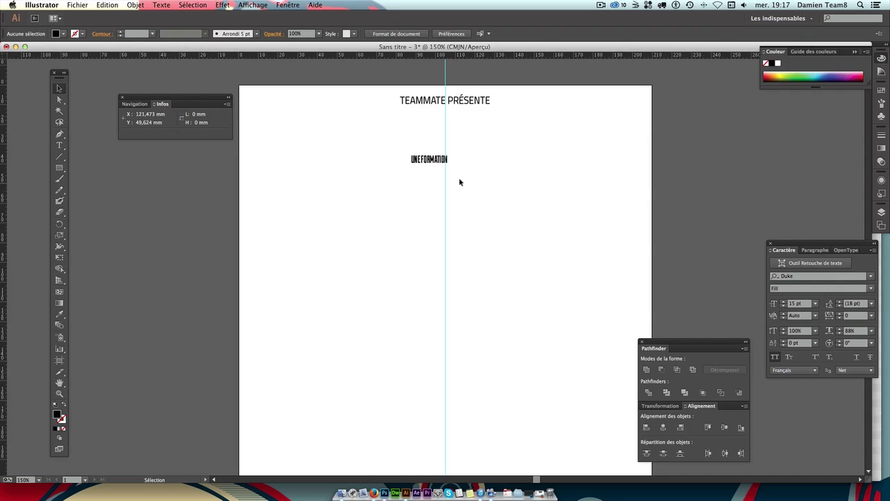
pyautogui.click(427, 163)
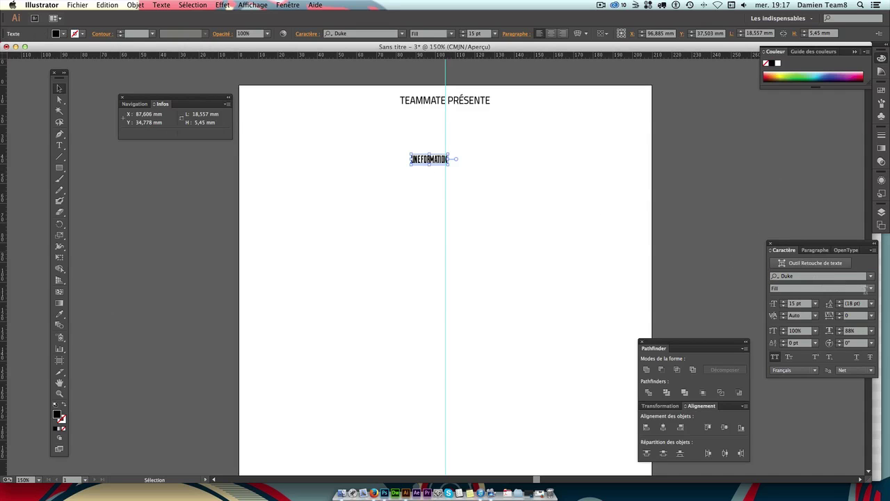
pyautogui.click(793, 304)
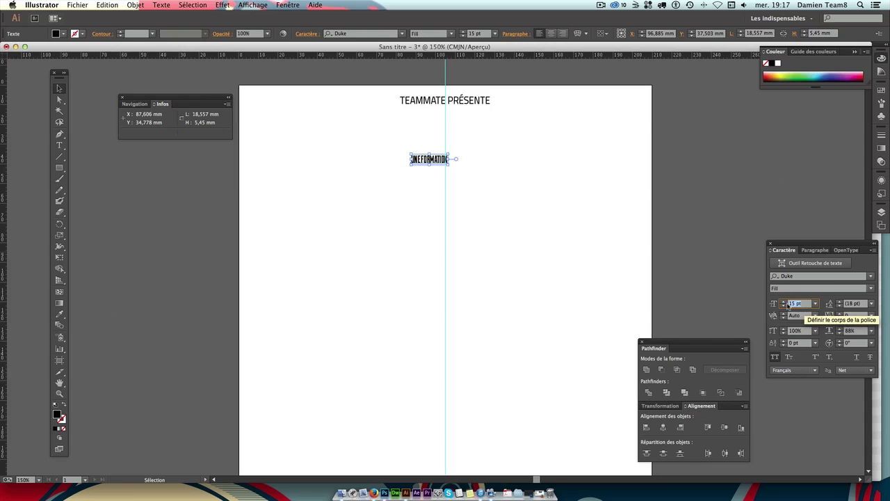
pyautogui.write('150')
pyautogui.press('Return')
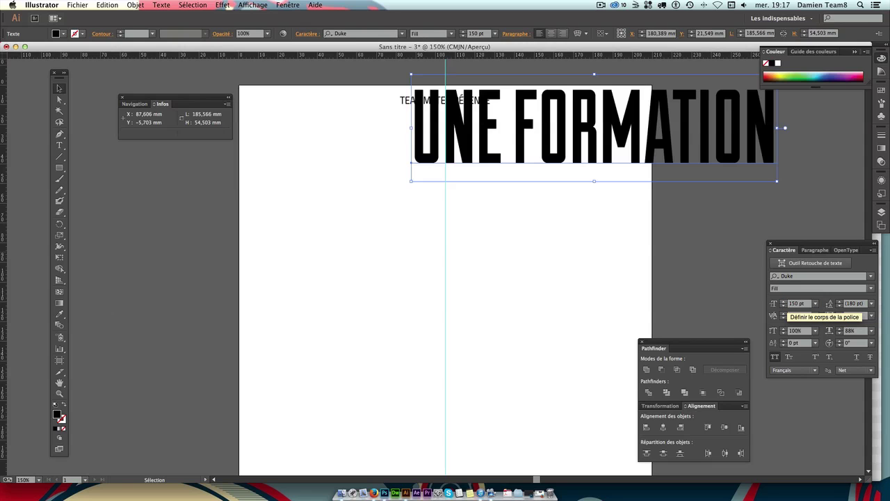
# Centre UNE FORMATION just under TEAMMATE PRÉSENTE, fine-tuning its position with arrow-key nudges.
pyautogui.moveTo(618, 129); pyautogui.dragTo(476, 165)
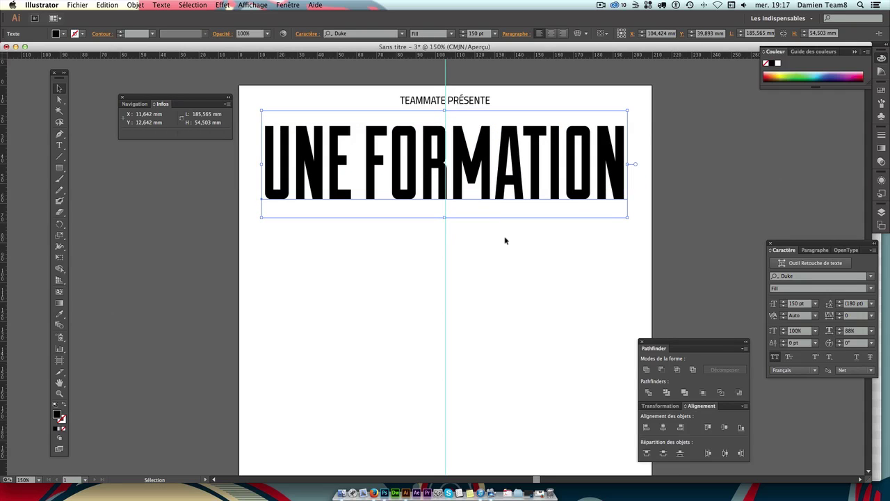
pyautogui.press('Right')
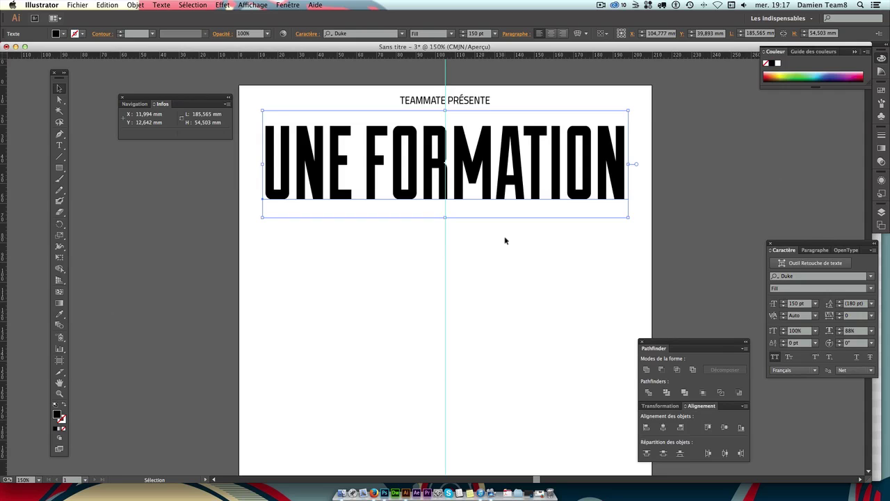
pyautogui.click(504, 241)
pyautogui.click(520, 191)
pyautogui.press('Up')
pyautogui.press('Up')
pyautogui.press('Up')
pyautogui.press('Up')
pyautogui.press('Up')
pyautogui.press('Up')
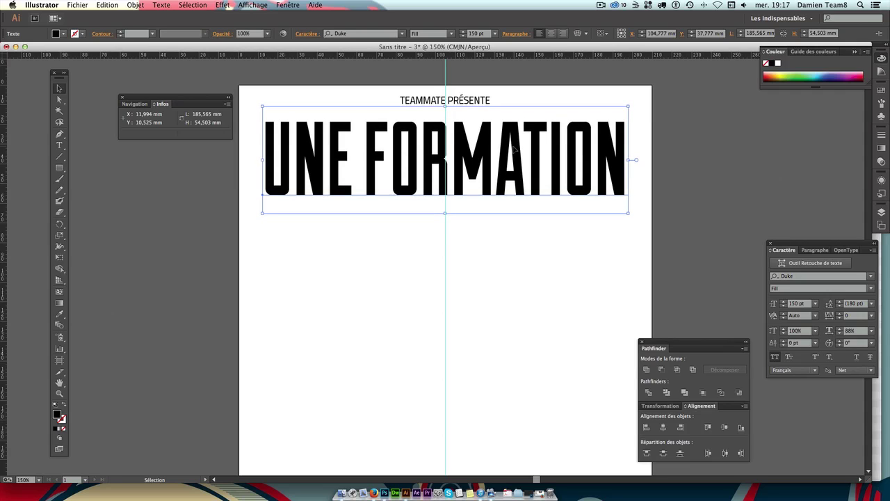
pyautogui.press('Up')
pyautogui.press('Up')
pyautogui.press('Up')
pyautogui.press('Down')
pyautogui.press('Right')
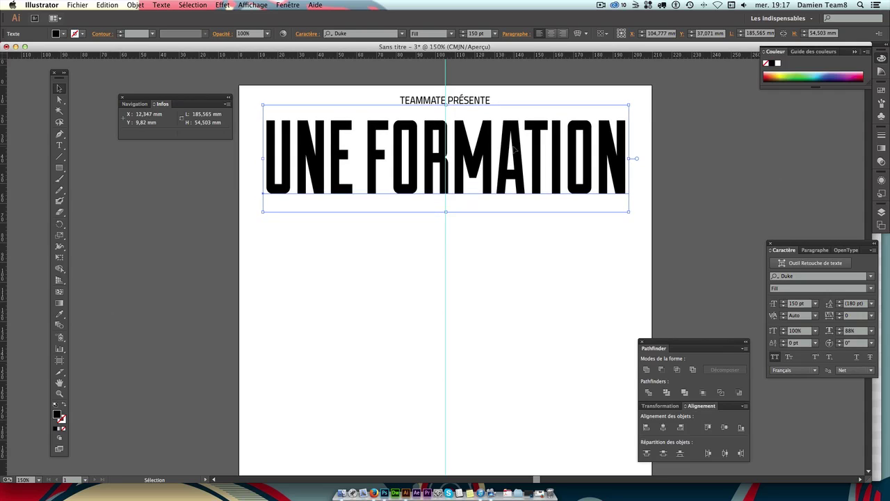
pyautogui.press('Left')
pyautogui.click(556, 223)
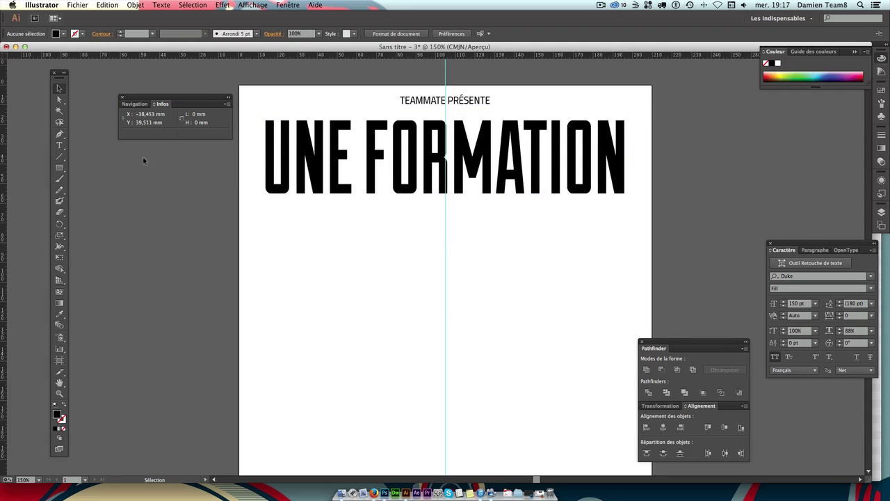
pyautogui.click(59, 145)
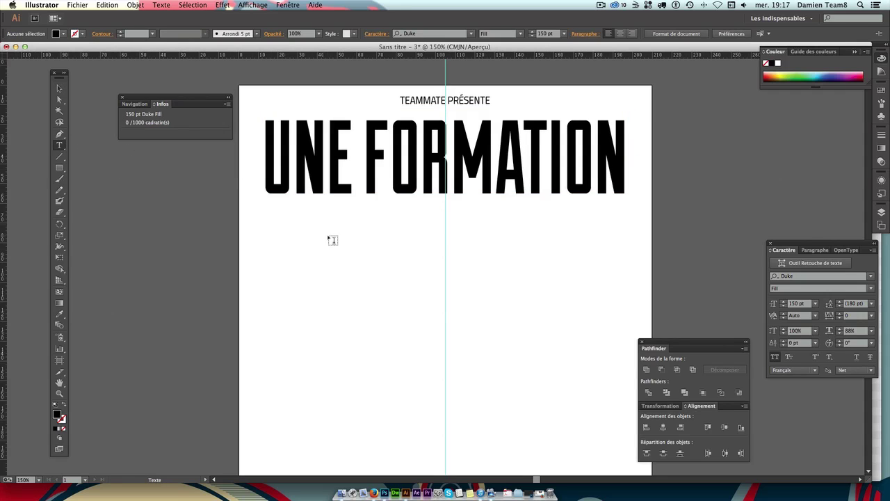
pyautogui.click(331, 261)
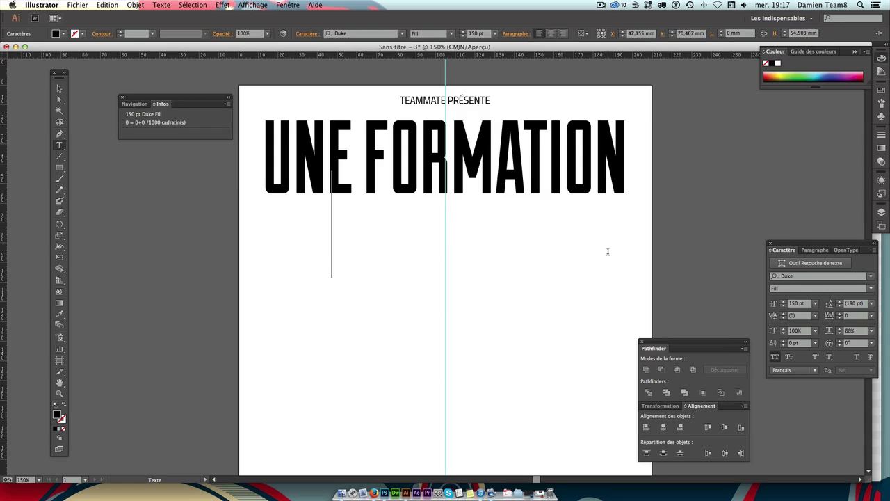
pyautogui.write('ILLO')
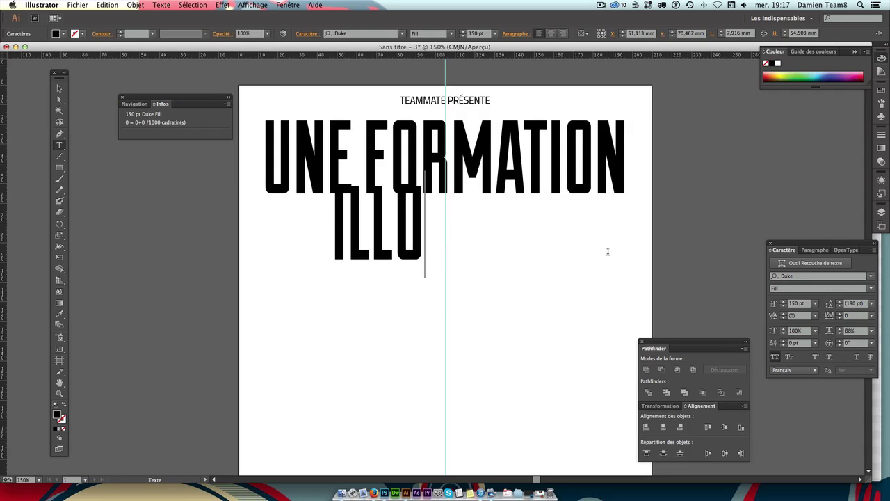
pyautogui.write('STRA')
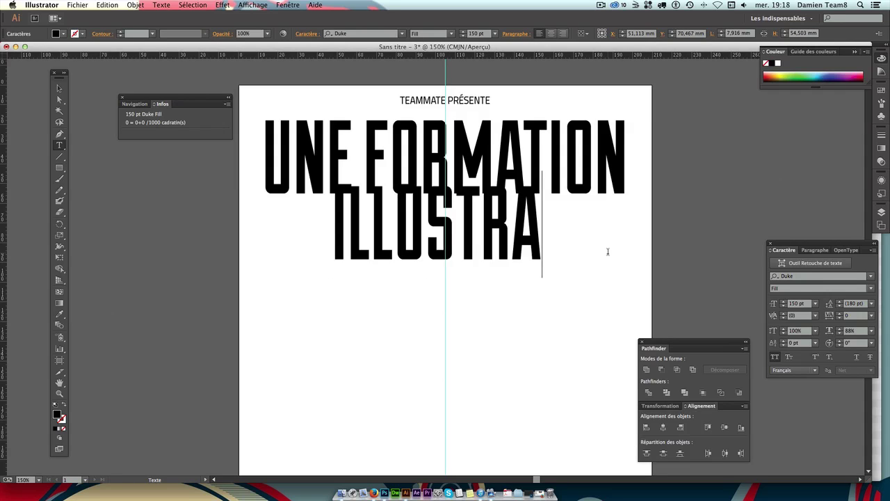
pyautogui.write('TI')
pyautogui.press('BackSpace')
pyautogui.write('O')
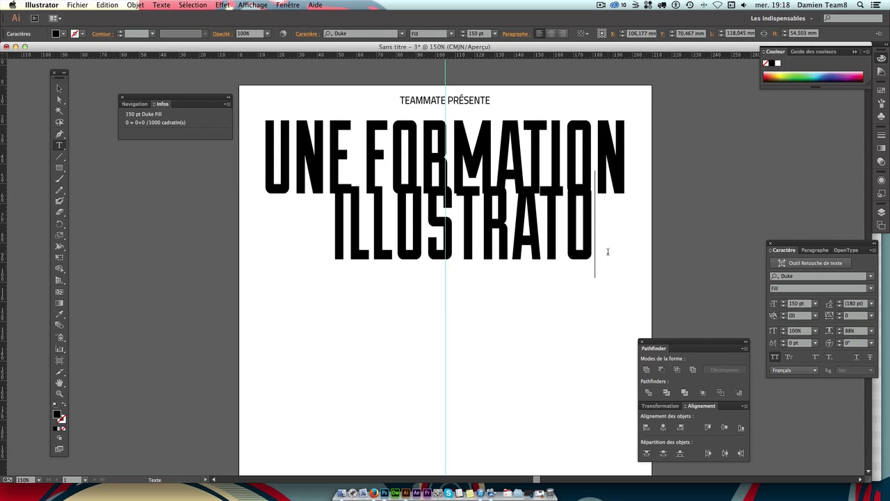
pyautogui.write('R')
pyautogui.press('Escape')
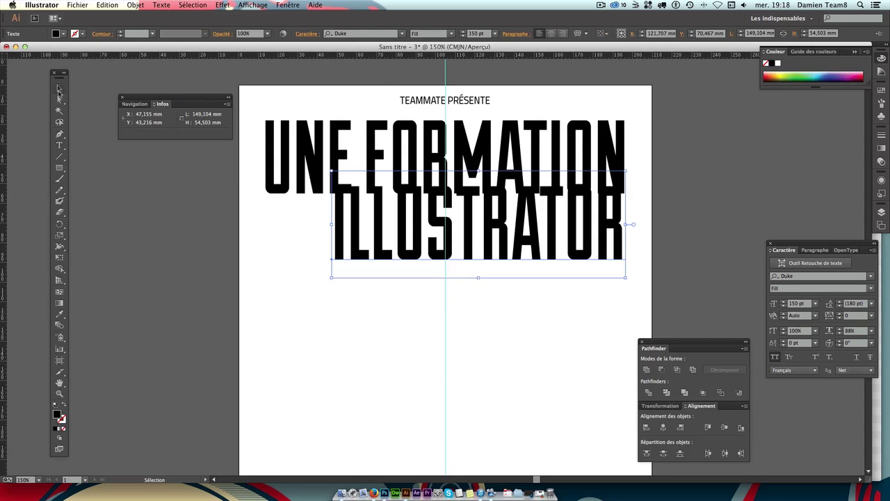
pyautogui.moveTo(393, 239)
pyautogui.mouseDown()
pyautogui.moveTo(367, 278)
pyautogui.moveTo(378, 294)
pyautogui.mouseUp()
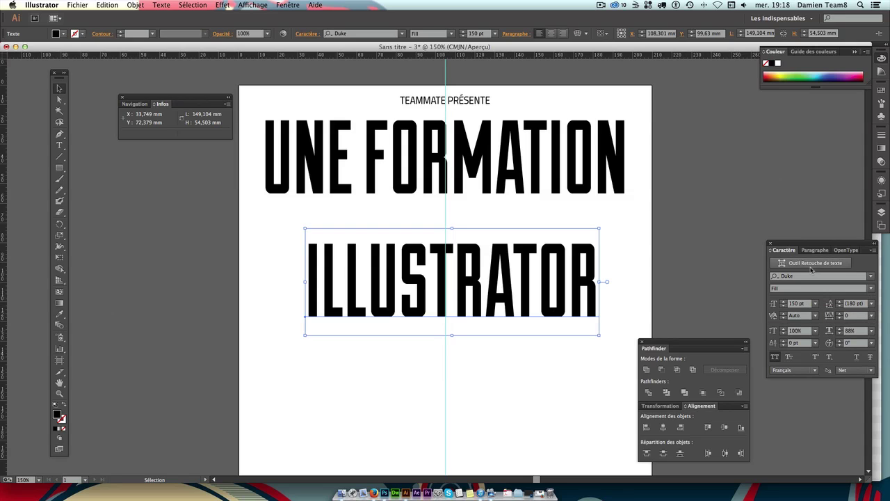
pyautogui.click(807, 276)
# Shrink ILLUSTRATOR to 50 pt and move it up under UNE FORMATION.
pyautogui.click(797, 303)
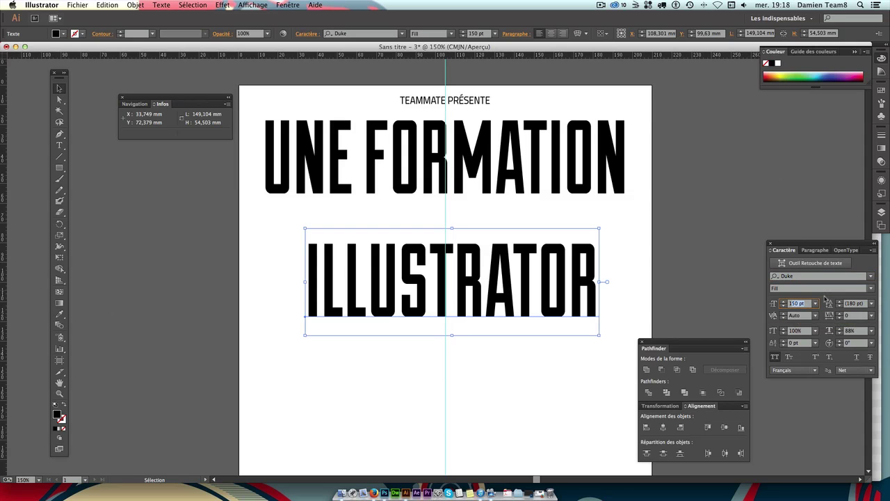
pyautogui.press('BackSpace')
pyautogui.write('0')
pyautogui.press('Return')
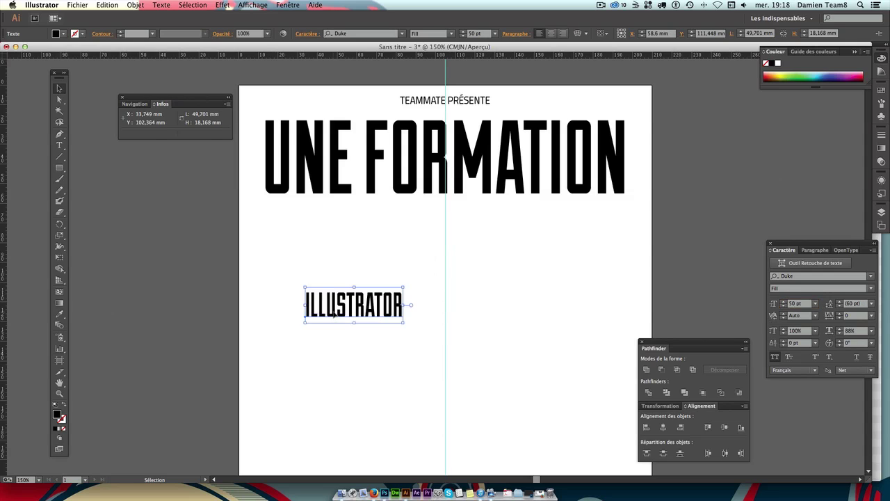
pyautogui.moveTo(335, 313)
pyautogui.mouseDown()
pyautogui.moveTo(289, 224)
pyautogui.moveTo(378, 245)
pyautogui.mouseUp()
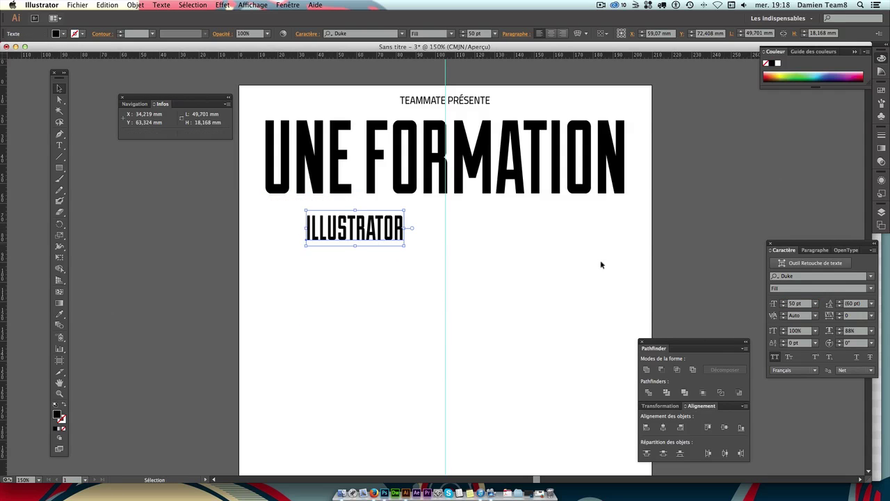
# Set ILLUSTRATOR in Homestead Inline at 42 pt.
pyautogui.click(833, 277)
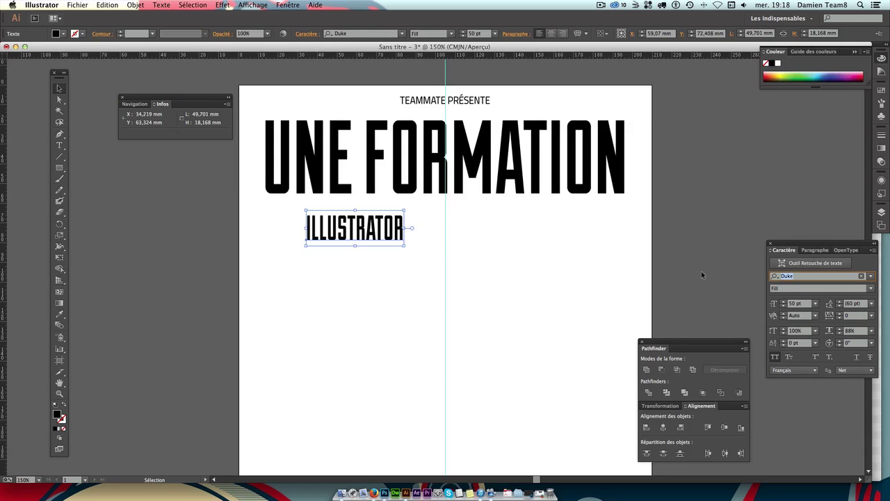
pyautogui.write('hom')
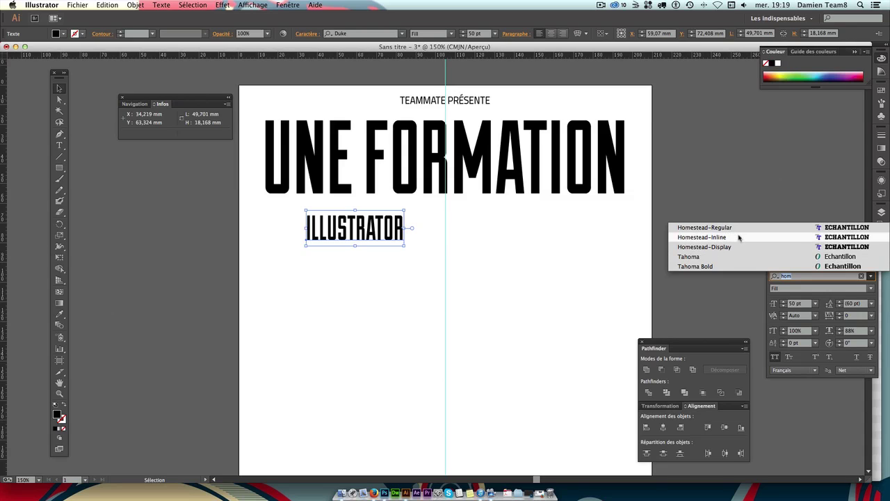
pyautogui.click(716, 237)
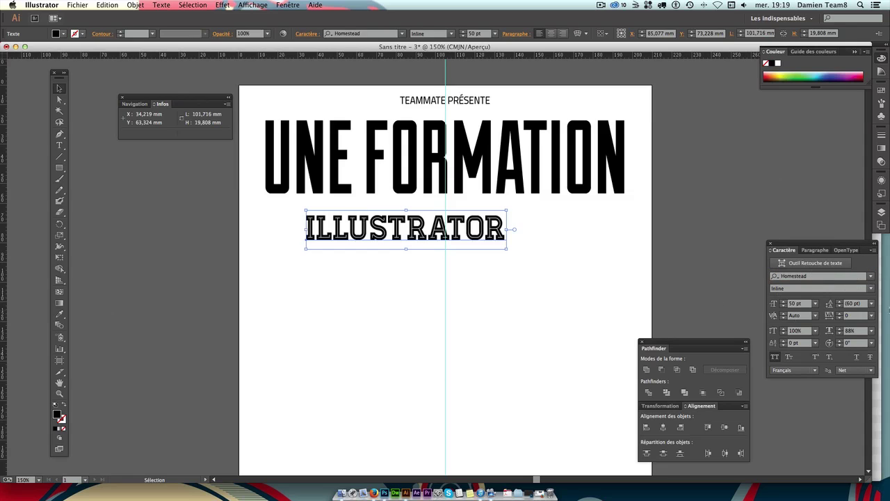
pyautogui.click(798, 304)
pyautogui.write('4')
pyautogui.write('2')
pyautogui.press('Return')
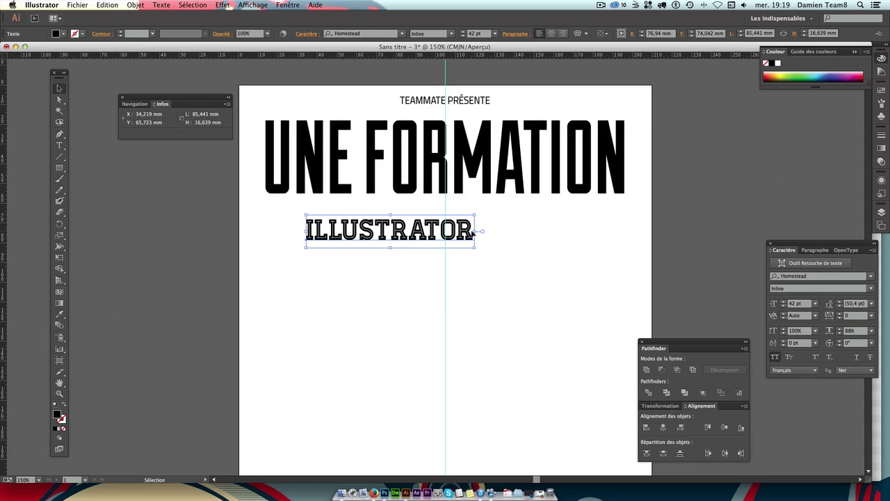
# Try stretching, compressing and a 200 tracking on ILLUSTRATOR, undoing each.
pyautogui.moveTo(475, 230); pyautogui.dragTo(558, 236)
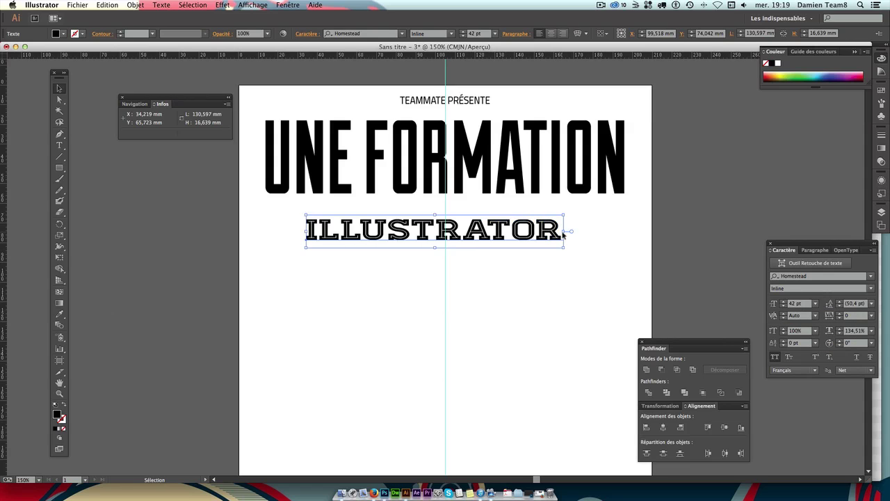
pyautogui.press('super+z')
pyautogui.moveTo(475, 231); pyautogui.dragTo(422, 231)
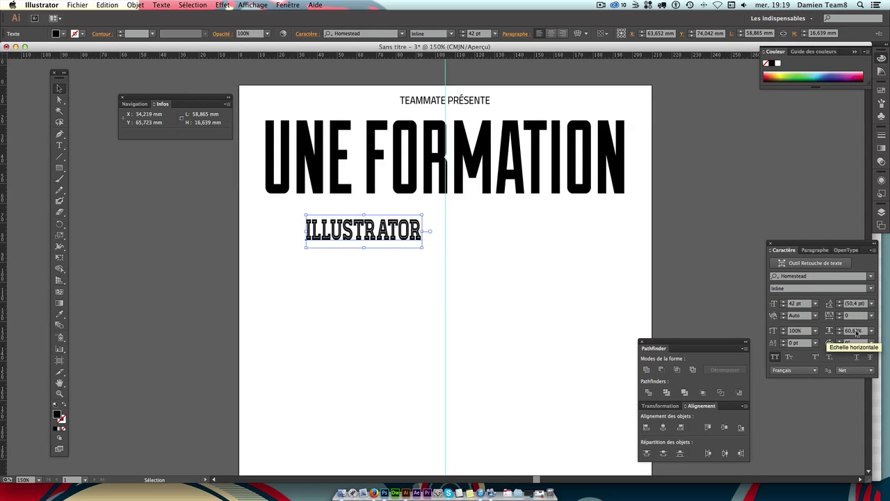
pyautogui.press('super+z')
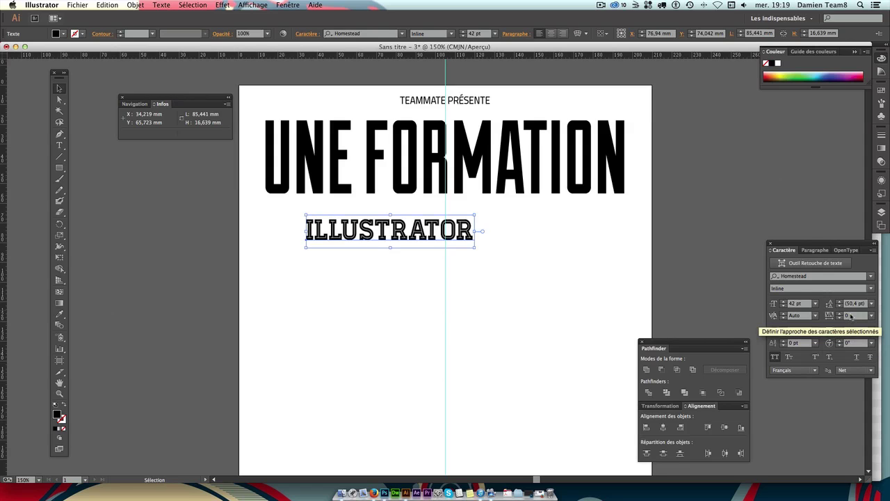
pyautogui.click(855, 317)
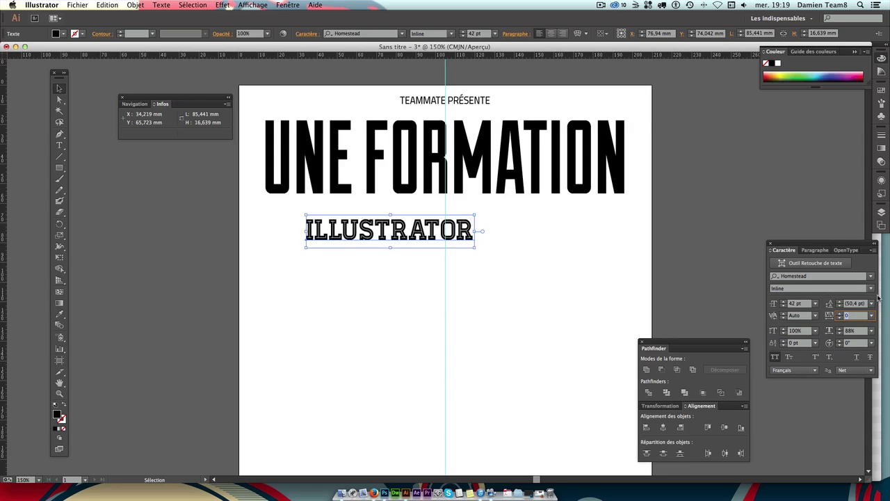
pyautogui.write('200')
pyautogui.press('Return')
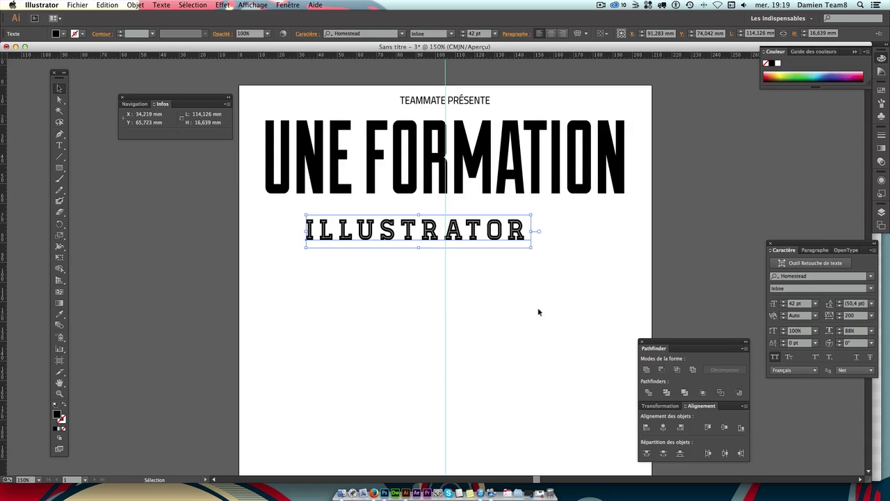
pyautogui.click(529, 258)
pyautogui.press('super+z')
pyautogui.press('super+z')
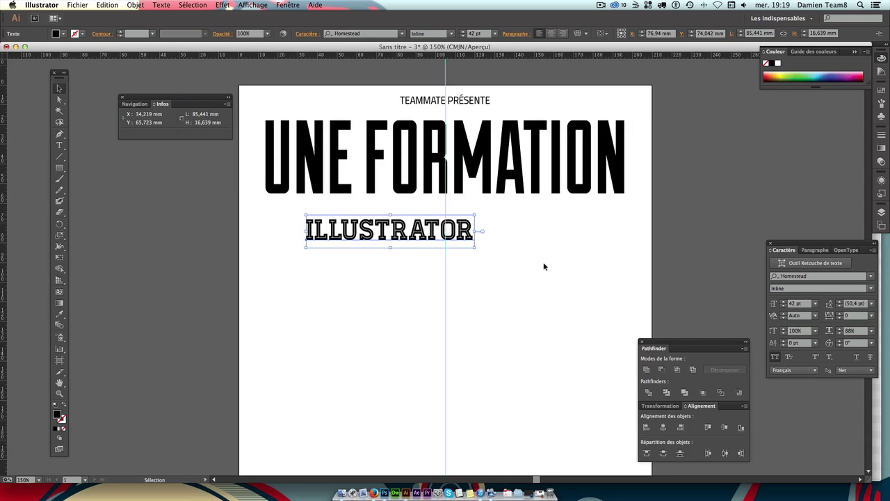
pyautogui.click(544, 266)
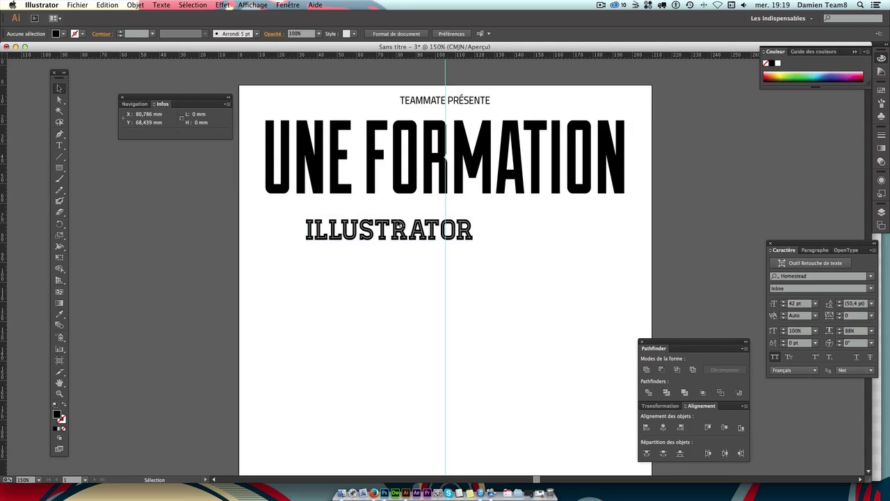
# Try a -50 tracking on ILLUSTRATOR, then undo it.
pyautogui.click(851, 317)
pyautogui.press('Return')
pyautogui.click(393, 235)
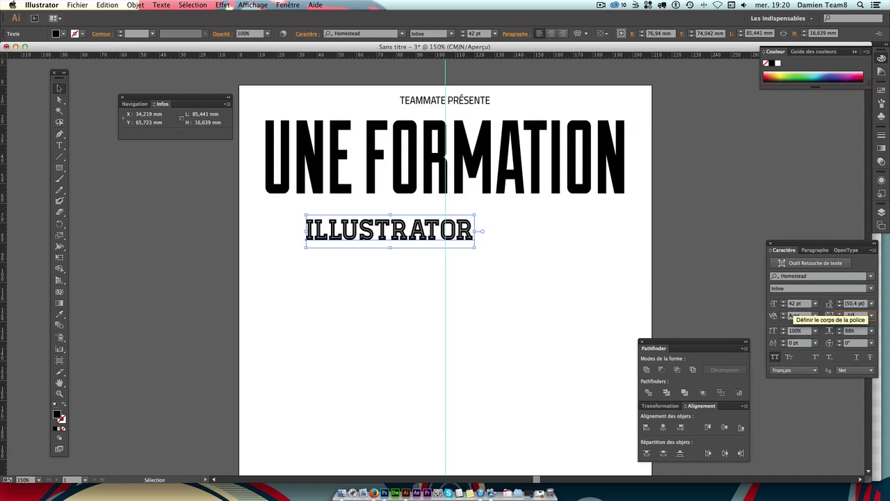
pyautogui.press('Return')
pyautogui.click(527, 266)
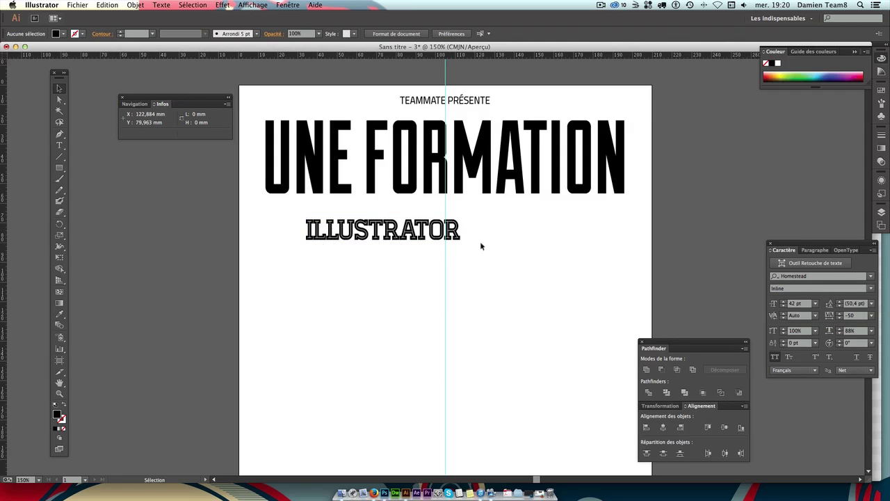
pyautogui.press('super+z')
pyautogui.press('super+z')
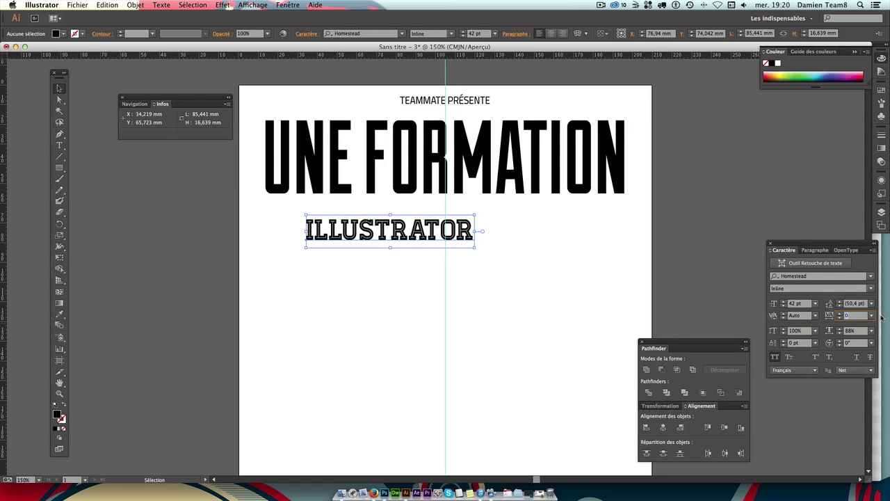
# Apply a -20 tracking to ILLUSTRATOR.
pyautogui.write('-20')
pyautogui.press('Return')
pyautogui.click(461, 324)
pyautogui.click(338, 308)
pyautogui.click(361, 234)
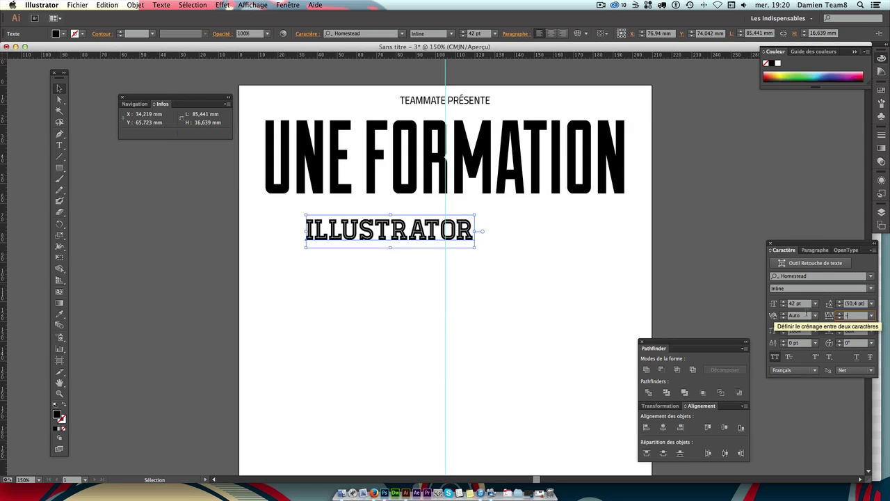
pyautogui.write('-20')
pyautogui.press('Return')
pyautogui.click(336, 276)
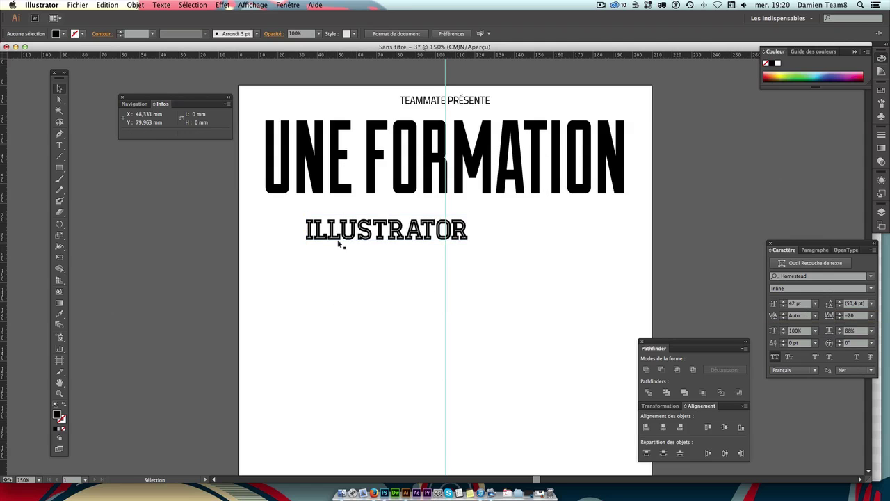
# Move ILLUSTRATOR up under UNE FORMATION, aligned with the headline's left edge.
pyautogui.moveTo(339, 242); pyautogui.dragTo(315, 211)
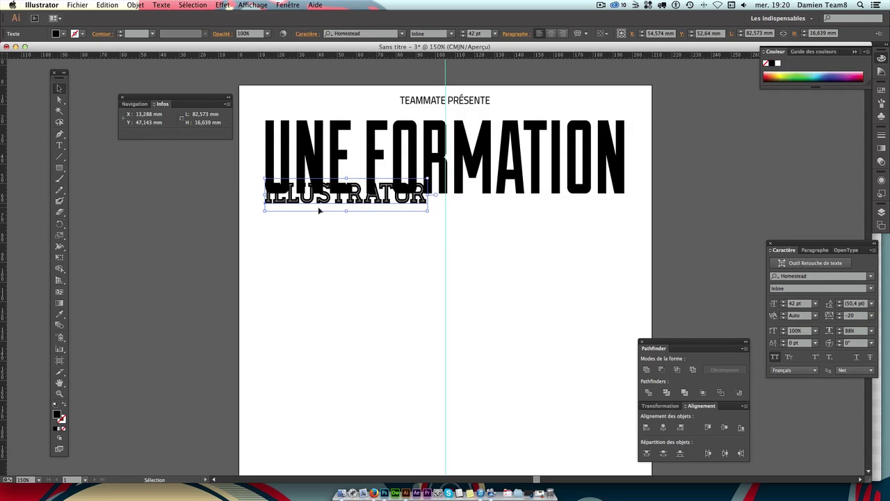
pyautogui.moveTo(319, 209); pyautogui.dragTo(318, 209)
pyautogui.press('Down')
pyautogui.press('Down')
pyautogui.press('Down')
pyautogui.press('Down')
pyautogui.press('Down')
pyautogui.press('Down')
pyautogui.press('Down')
pyautogui.press('Down')
pyautogui.press('Down')
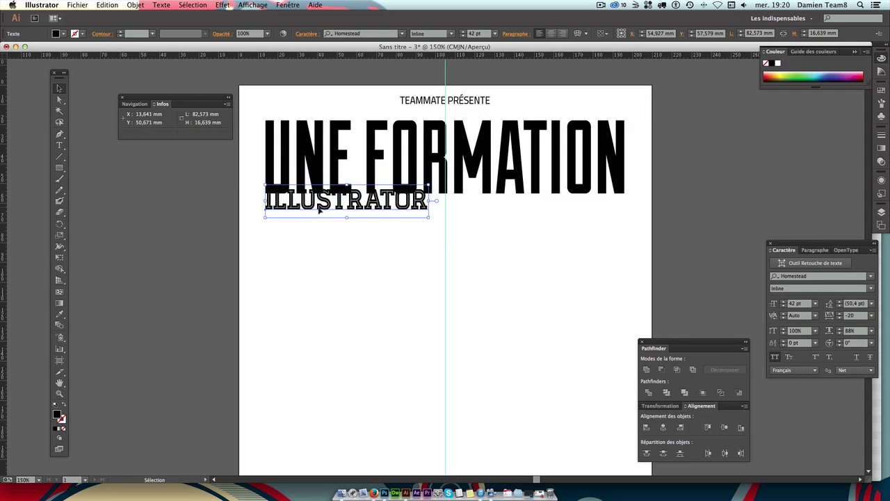
pyautogui.press('Down')
pyautogui.press('Down')
pyautogui.press('Down')
pyautogui.press('Down')
pyautogui.press('Down')
pyautogui.press('Down')
pyautogui.press('Down')
pyautogui.press('Down')
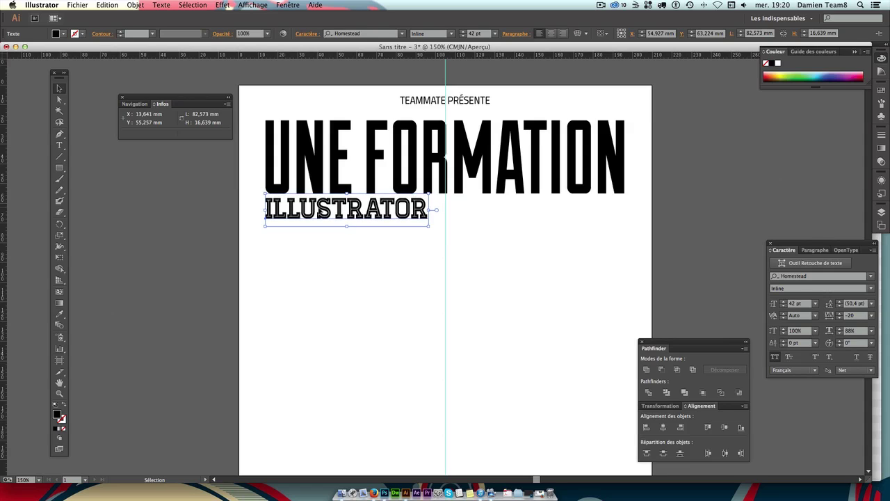
pyautogui.press('Down')
pyautogui.press('Down')
pyautogui.press('Down')
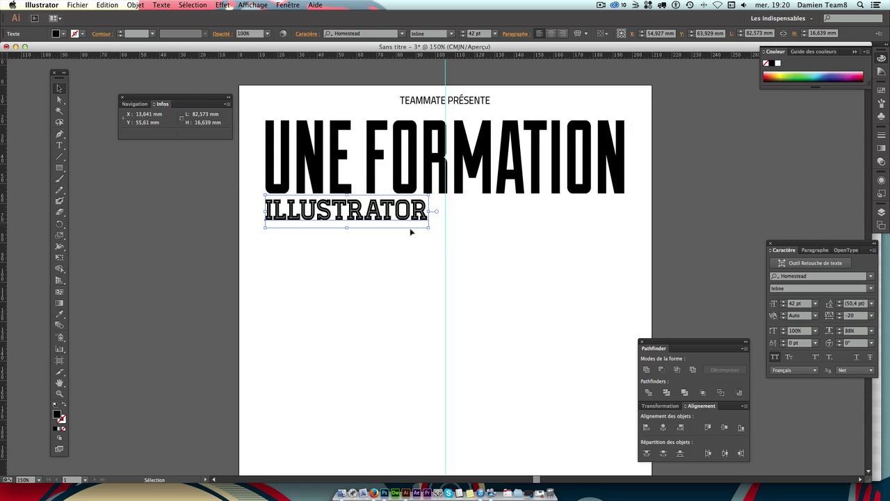
pyautogui.click(473, 242)
# Extend the line so it reads 'ILLUSTRATOR & PHOTOSHOP'.
pyautogui.doubleClick(412, 210)
pyautogui.press('Right')
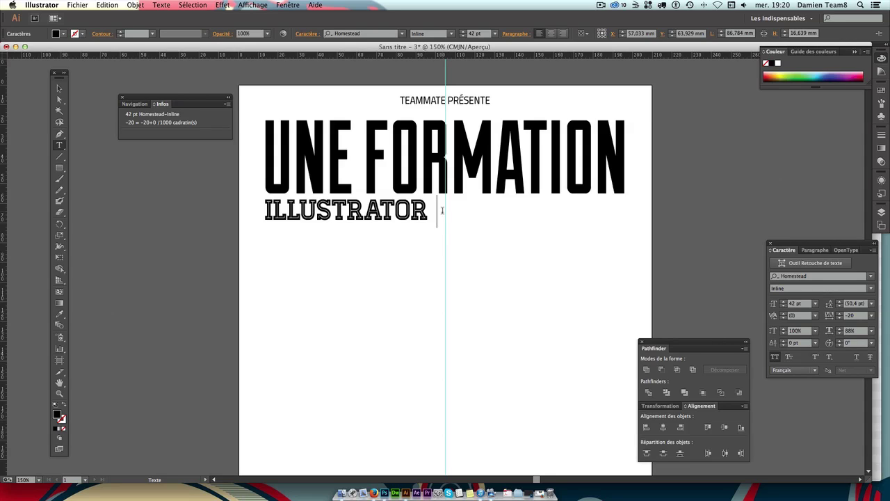
pyautogui.write('@')
pyautogui.press('BackSpace')
pyautogui.write('É')
pyautogui.press('BackSpace')
pyautogui.write('&')
pyautogui.write(' P')
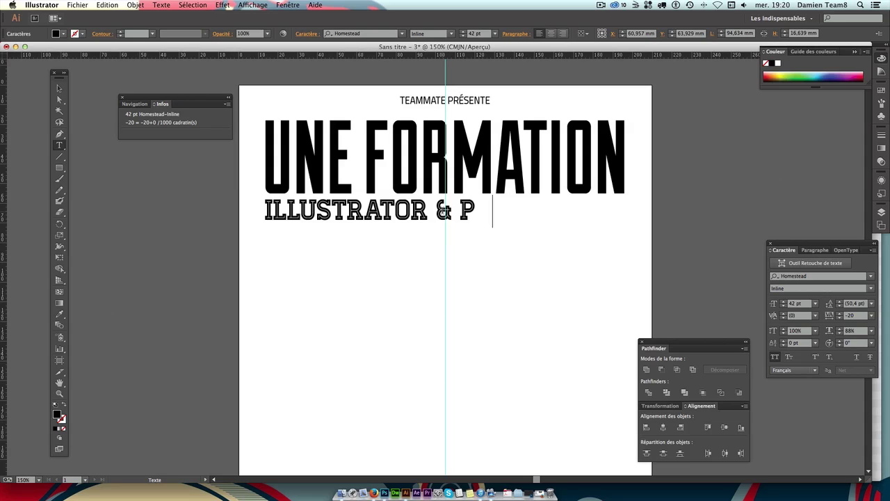
pyautogui.press('BackSpace')
pyautogui.write('HOTOSHOP')
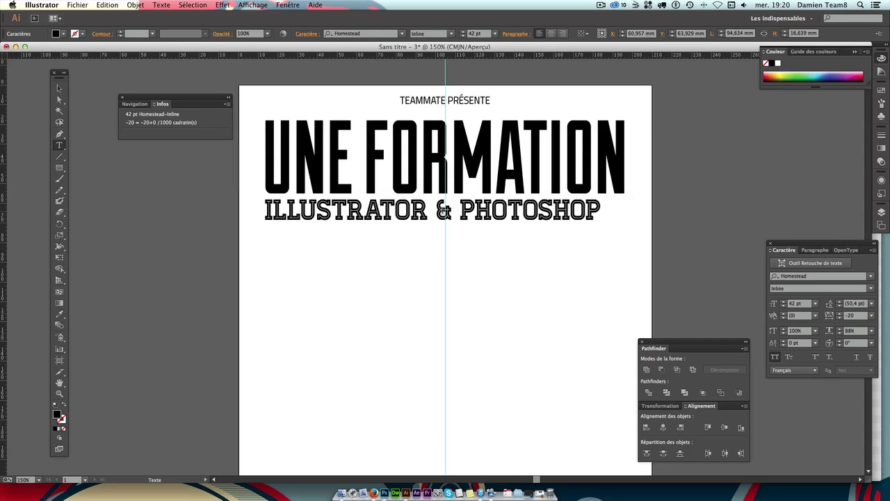
# Set the ampersand in TheNautiGal ROB at 65 pt and select the word PHOTOSHOP.
pyautogui.doubleClick(443, 211)
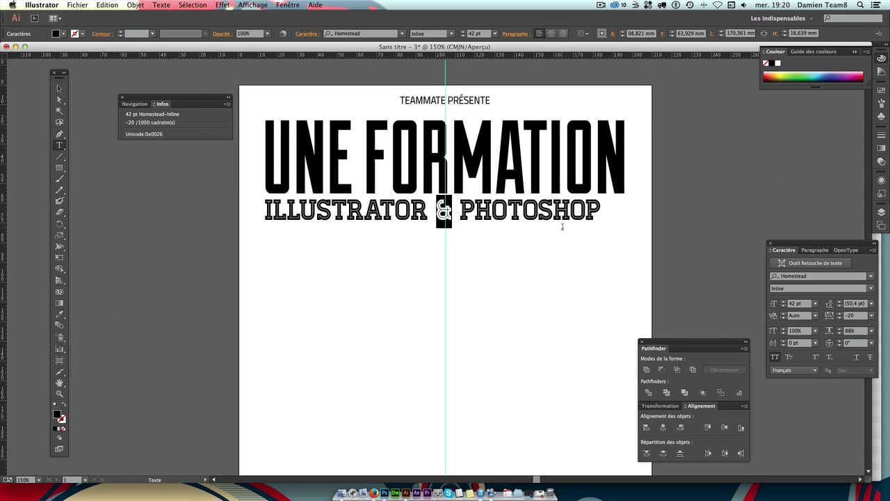
pyautogui.press('super+alt+shift+f')
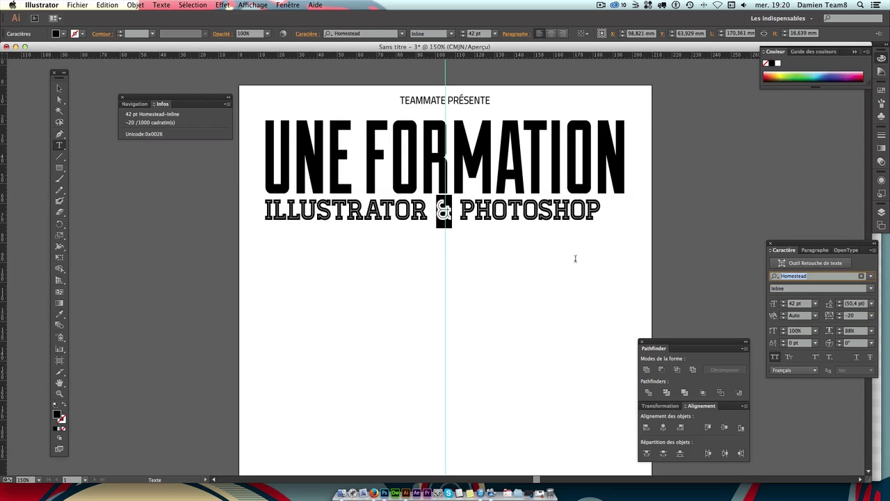
pyautogui.write('t')
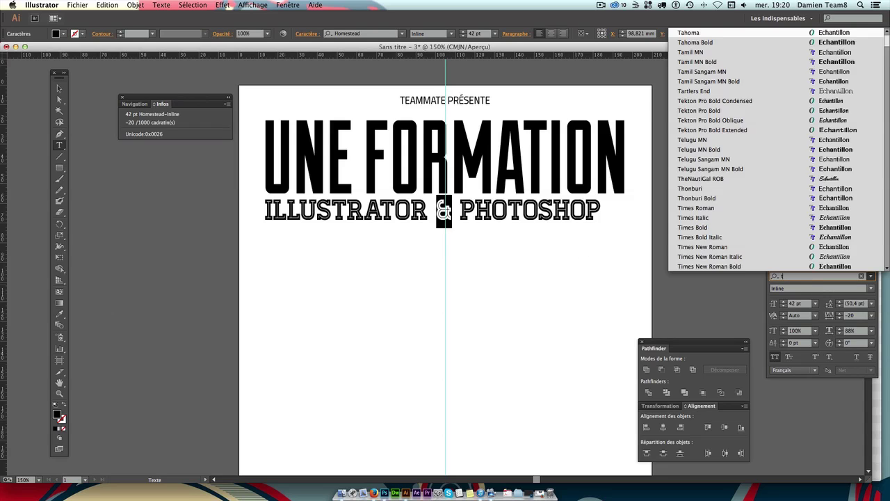
pyautogui.write('he')
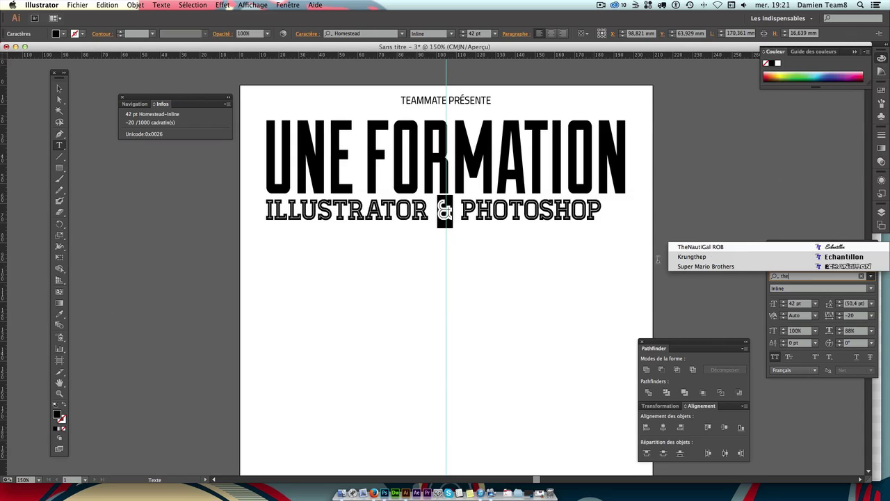
pyautogui.click(722, 248)
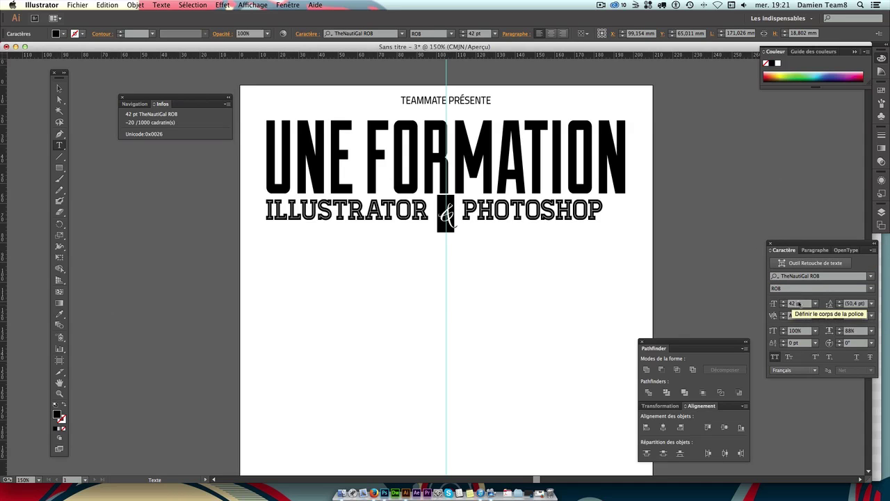
pyautogui.click(796, 303)
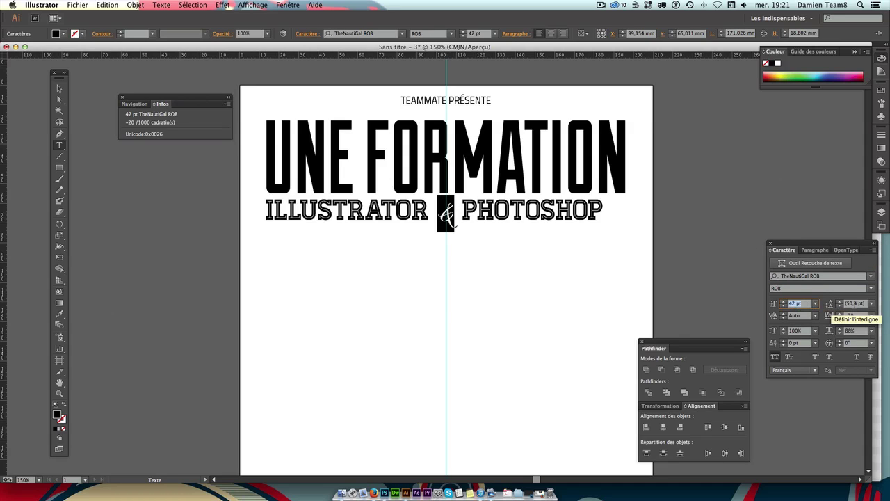
pyautogui.write('65')
pyautogui.press('Return')
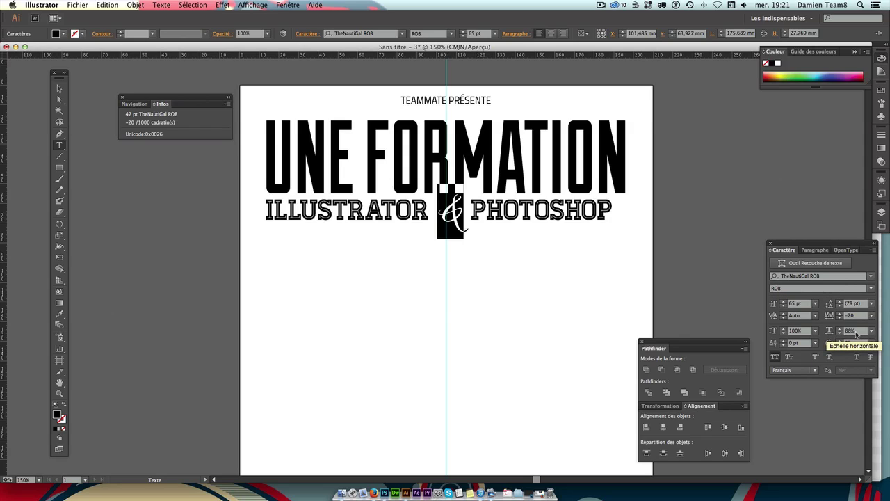
pyautogui.click(508, 202)
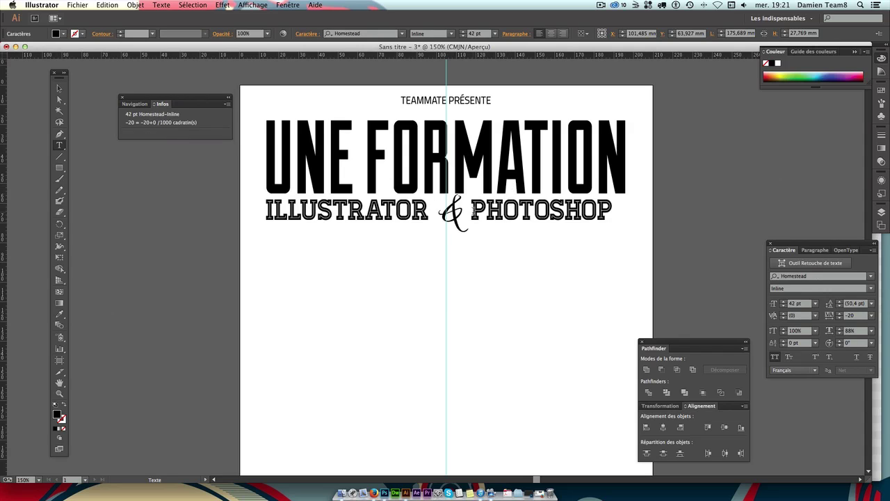
pyautogui.moveTo(472, 209); pyautogui.dragTo(607, 205)
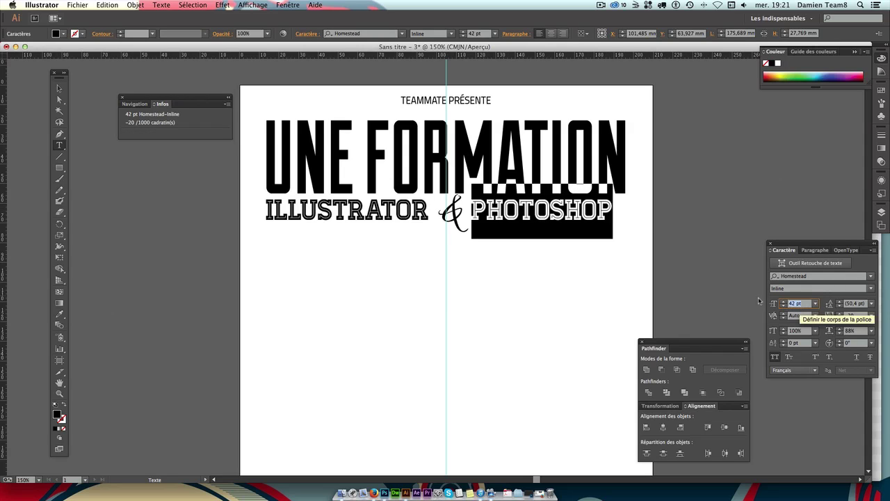
# Set PHOTOSHOP to 45 pt with a tracking of 50.
pyautogui.click(806, 303)
pyautogui.write('45')
pyautogui.press('Return')
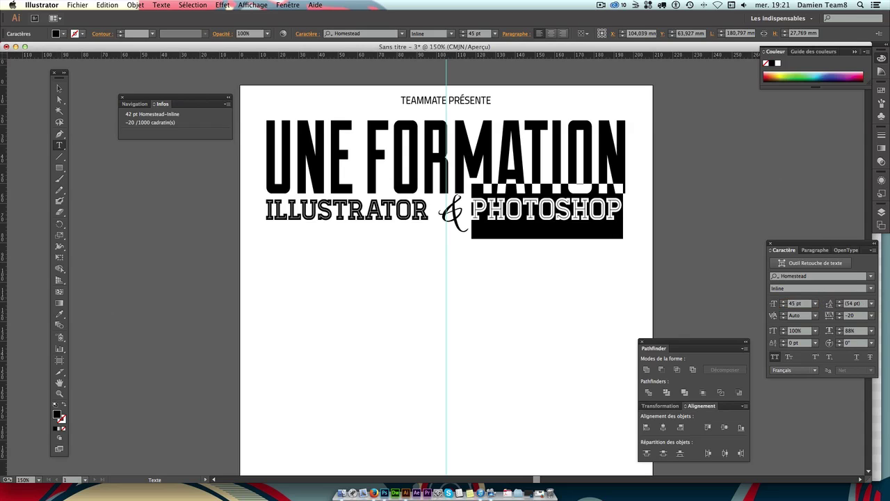
pyautogui.click(851, 316)
pyautogui.write('50')
pyautogui.press('Return')
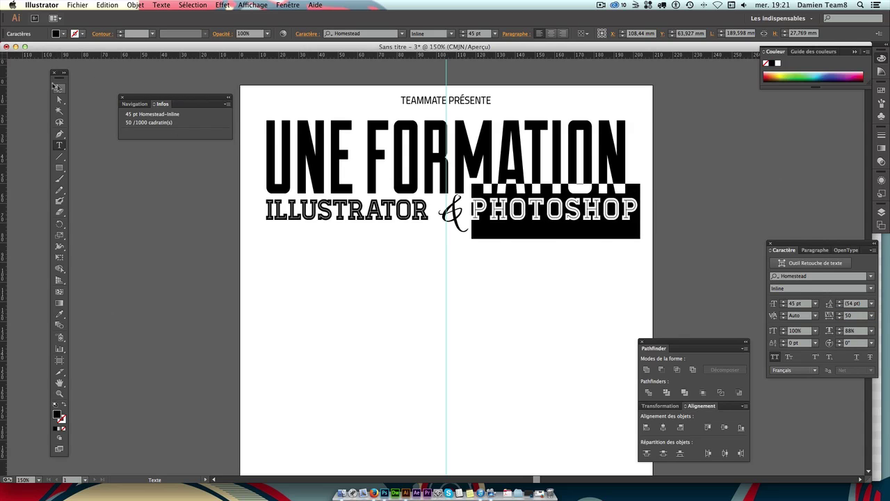
pyautogui.click(59, 88)
pyautogui.click(560, 278)
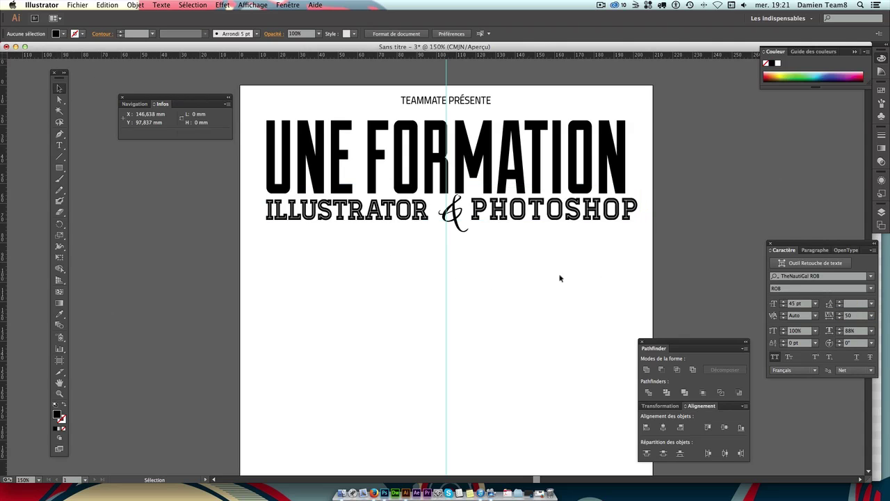
# Reselect PHOTOSHOP and tighten its tracking to 40.
pyautogui.click(611, 221)
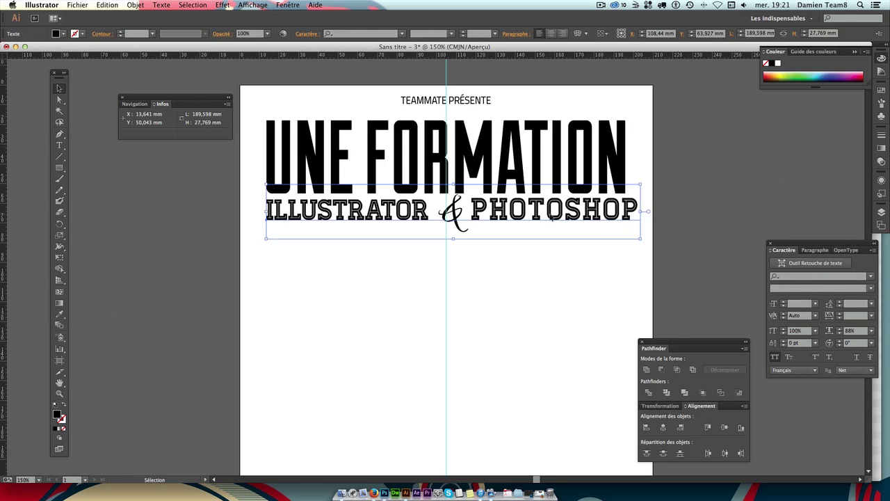
pyautogui.doubleClick(549, 212)
pyautogui.moveTo(472, 209); pyautogui.dragTo(640, 216)
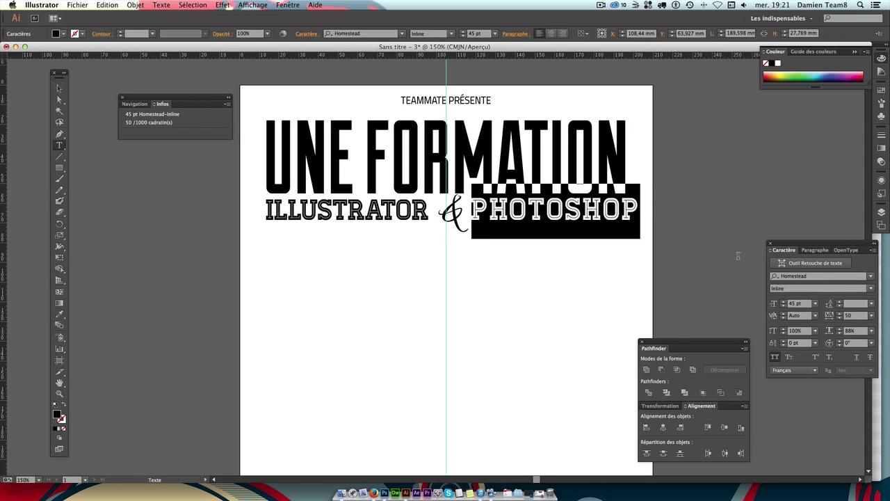
pyautogui.click(829, 315)
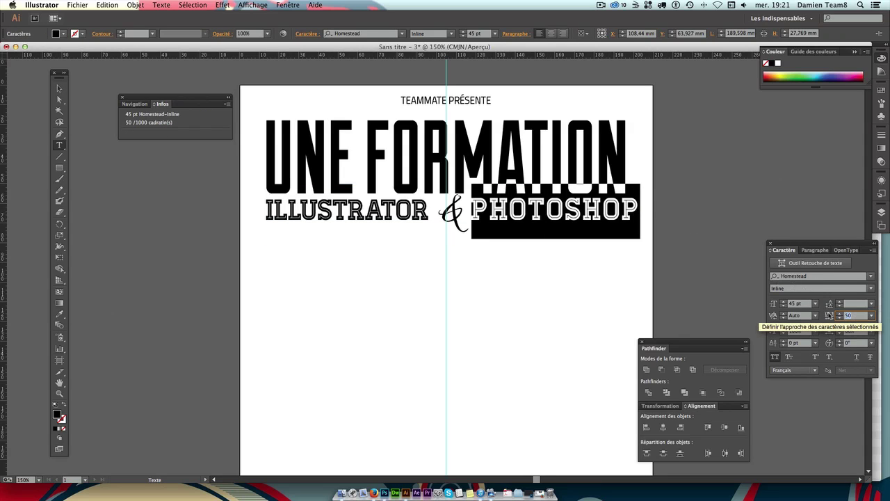
pyautogui.write('40')
pyautogui.press('Return')
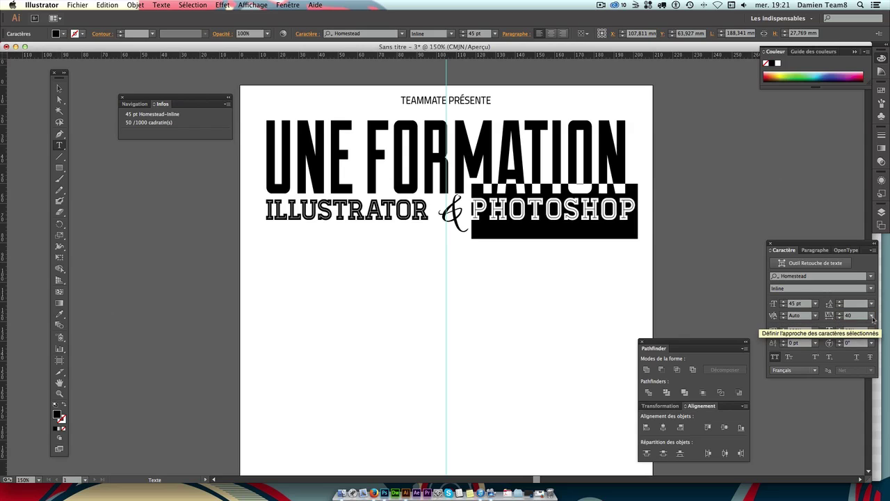
pyautogui.write('20')
# Reduce PHOTOSHOP's tracking through 20 and 10 down to 0.
pyautogui.press('Return')
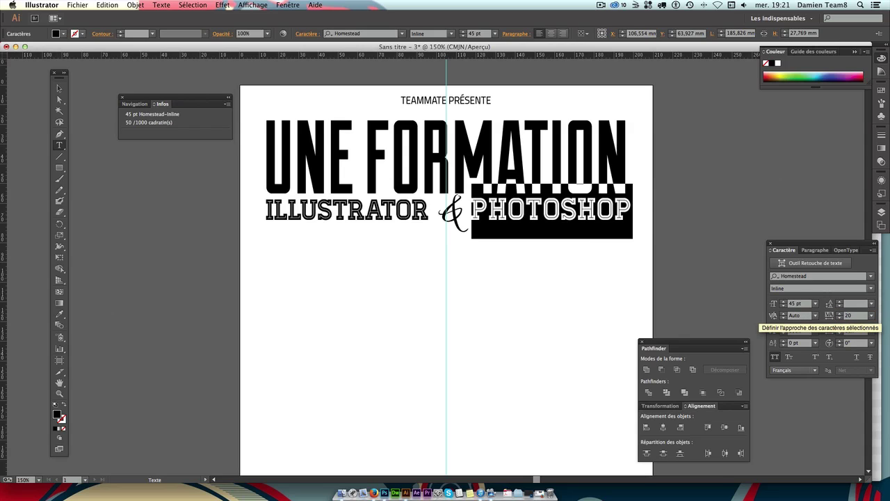
pyautogui.click(836, 317)
pyautogui.write('10')
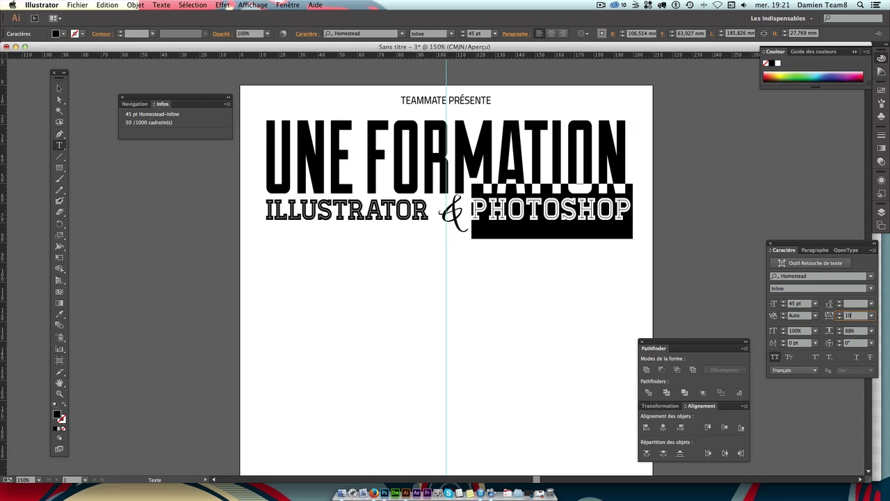
pyautogui.press('Return')
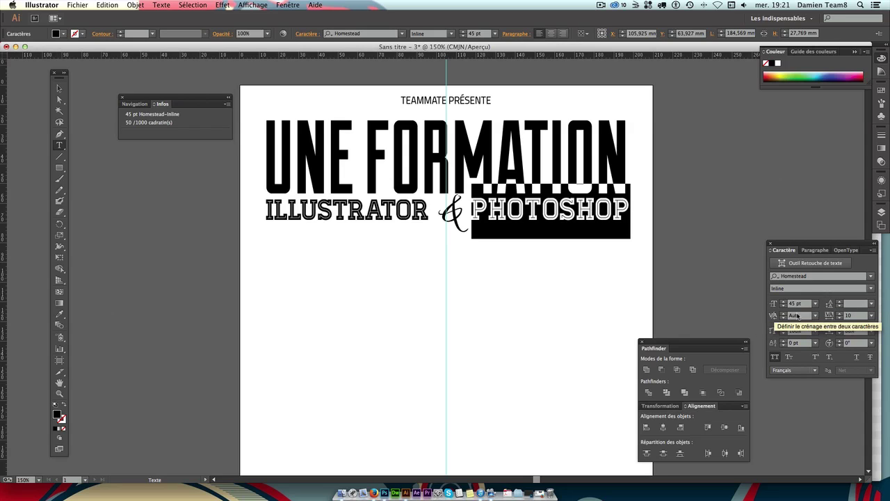
pyautogui.write('0')
pyautogui.press('Return')
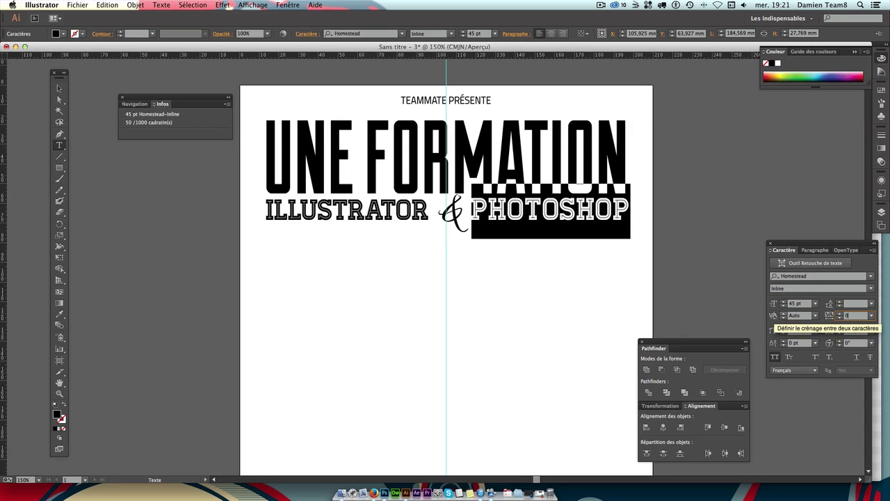
pyautogui.press('Right')
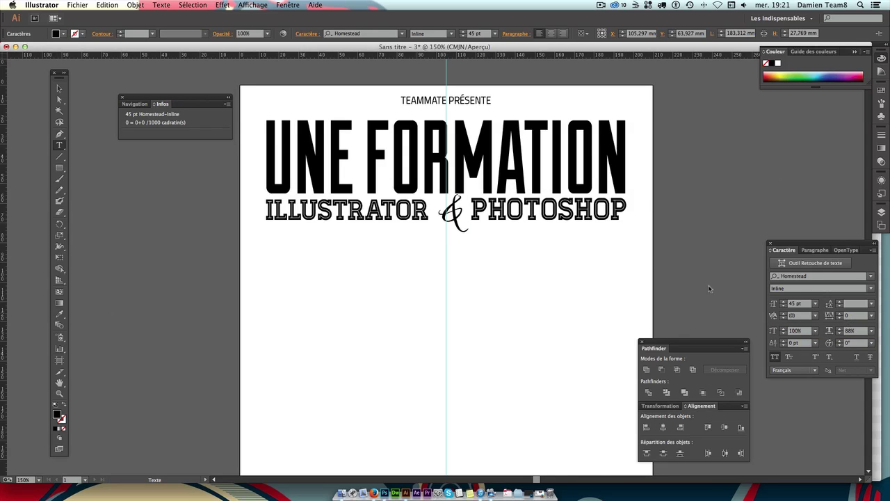
pyautogui.click(59, 88)
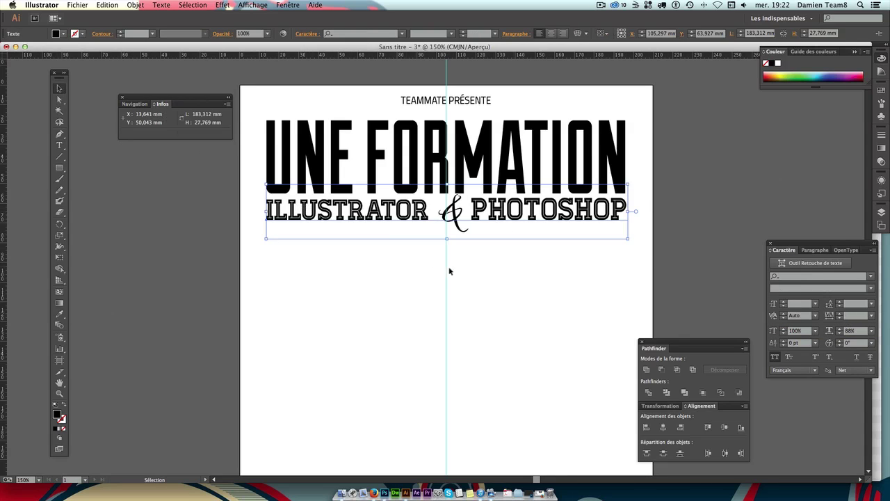
pyautogui.click(533, 283)
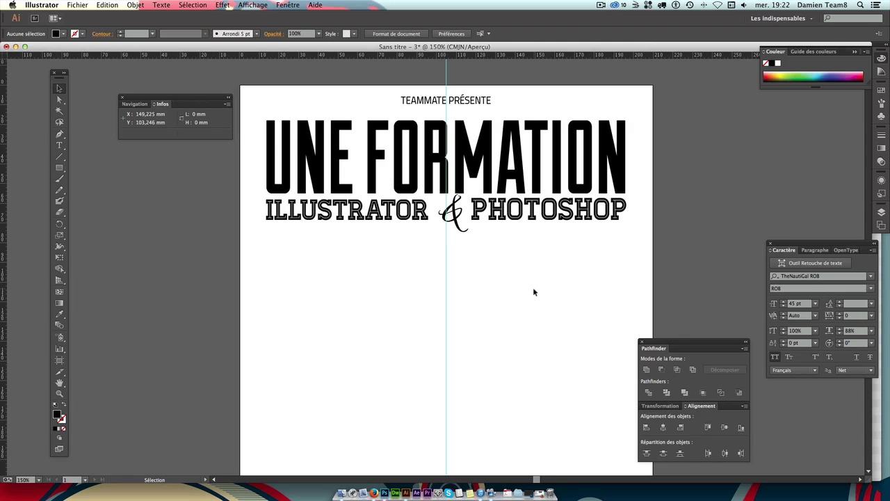
# Nudge the ILLUSTRATOR & PHOTOSHOP line down two steps and zoom out to view the page.
pyautogui.click(533, 219)
pyautogui.press('Down')
pyautogui.press('Down')
pyautogui.press('Down')
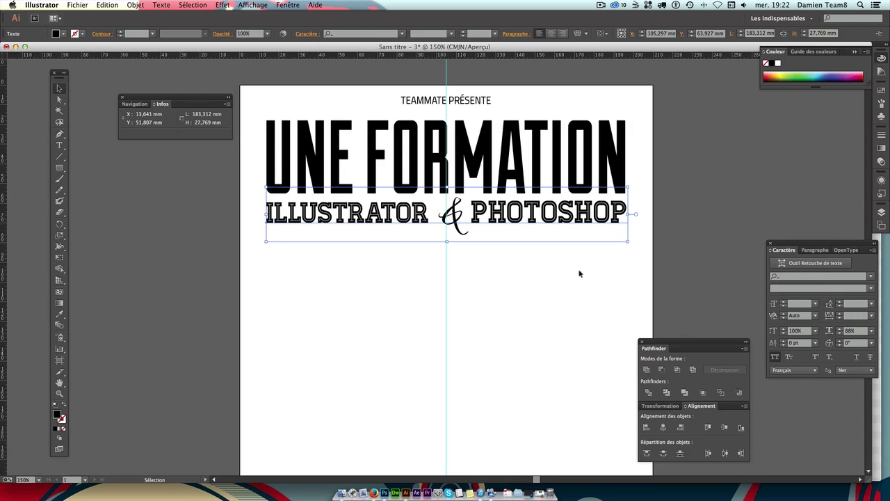
pyautogui.press('Down')
pyautogui.press('Down')
pyautogui.click(569, 283)
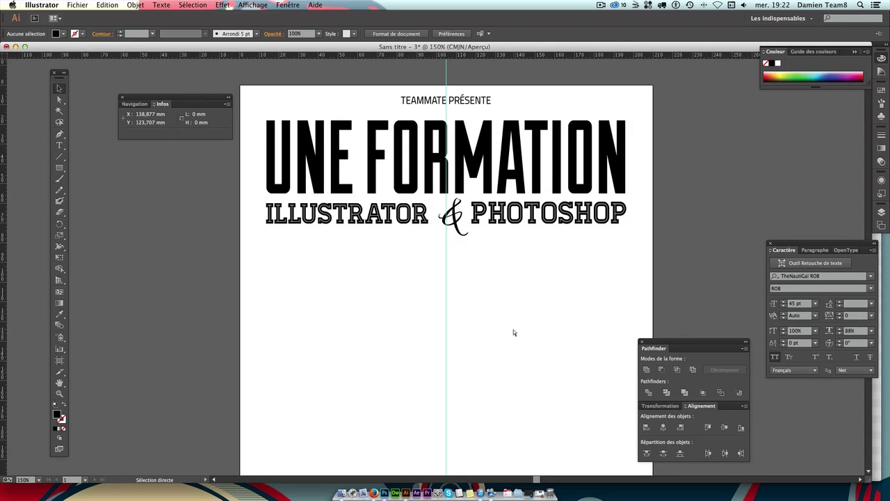
pyautogui.hotkey('ctrl', '-')
pyautogui.scroll(-1, 507, 334)
pyautogui.scroll(-2, 504, 333)
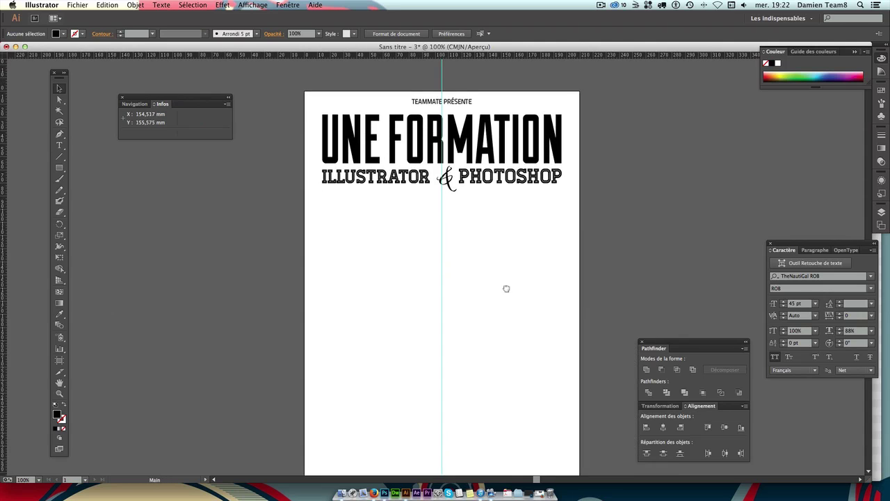
pyautogui.scroll(-1, 505, 334)
pyautogui.scroll(-1, 506, 299)
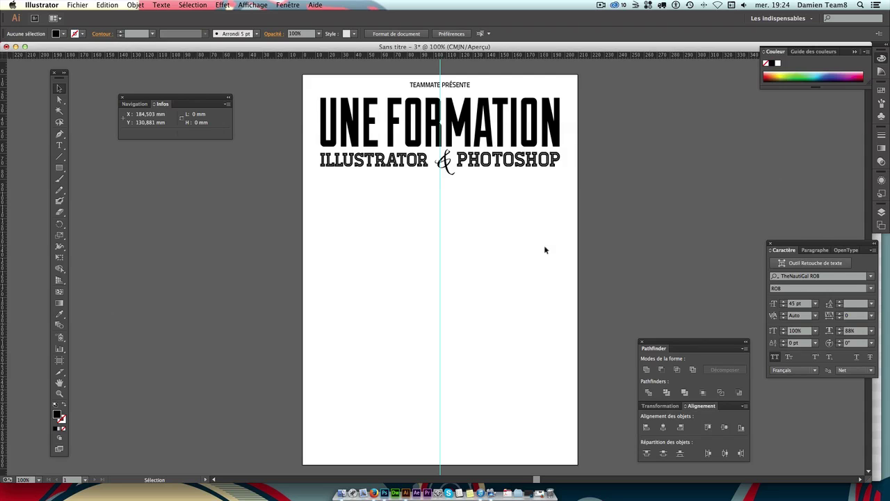
pyautogui.click(495, 167)
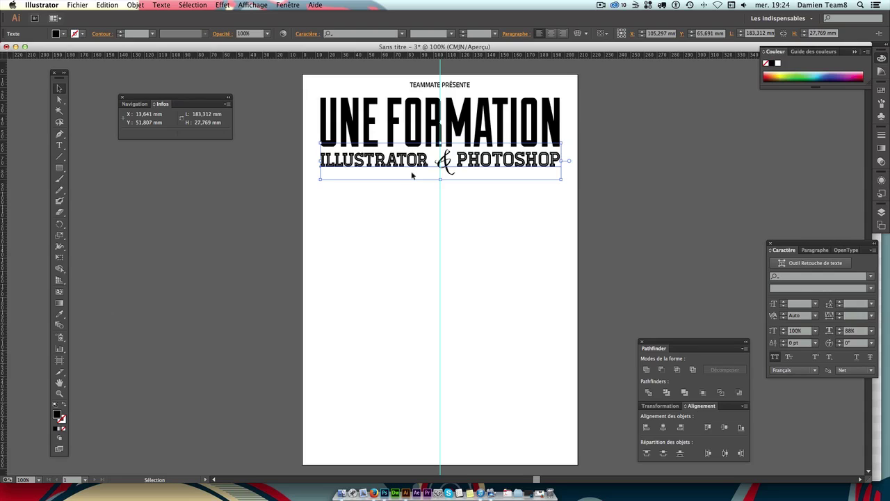
pyautogui.doubleClick(57, 415)
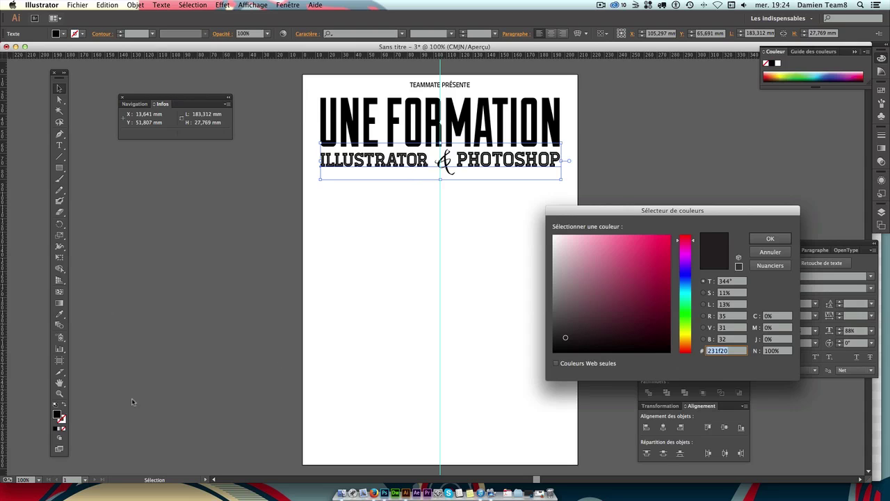
pyautogui.moveTo(560, 296); pyautogui.dragTo(550, 285)
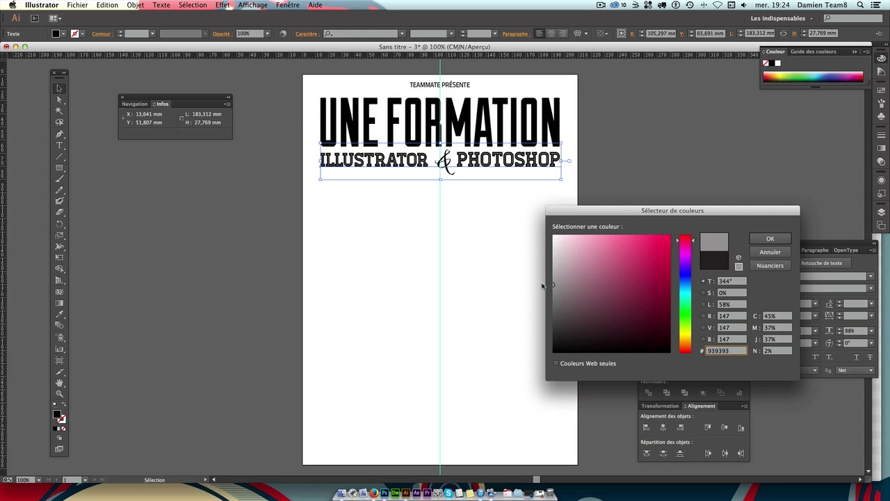
pyautogui.press('Return')
pyautogui.click(579, 288)
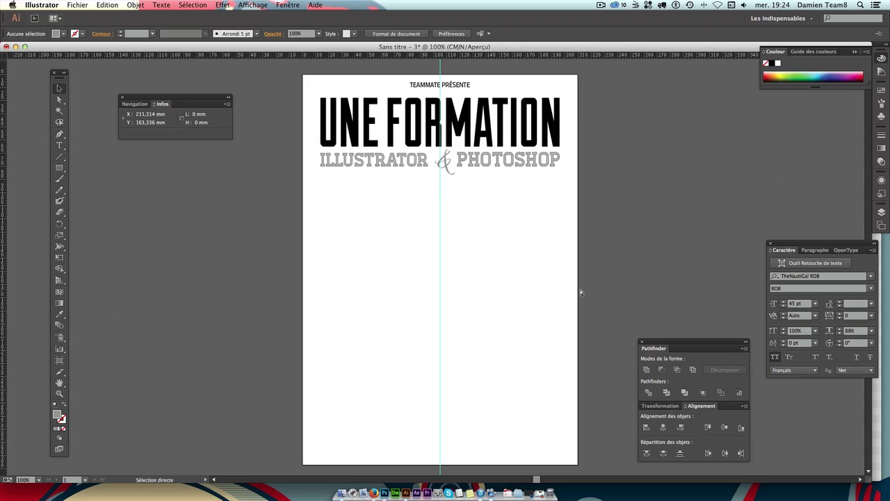
pyautogui.hotkey('ctrl', 'z')
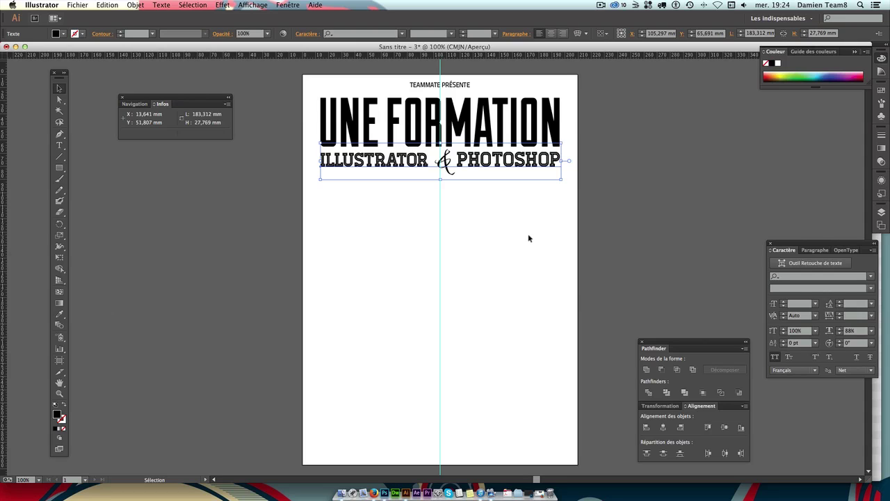
pyautogui.click(527, 232)
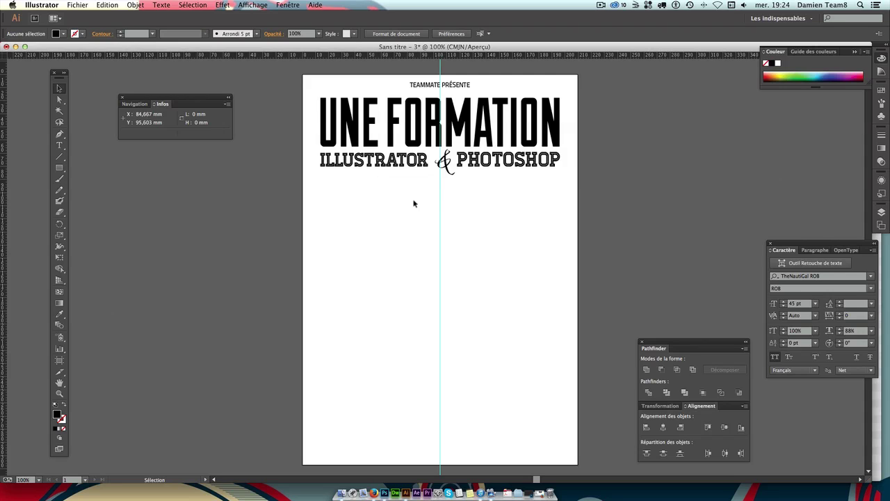
# Draw a thin bar under ILLUSTRATOR and remove the old underline.
pyautogui.click(60, 167)
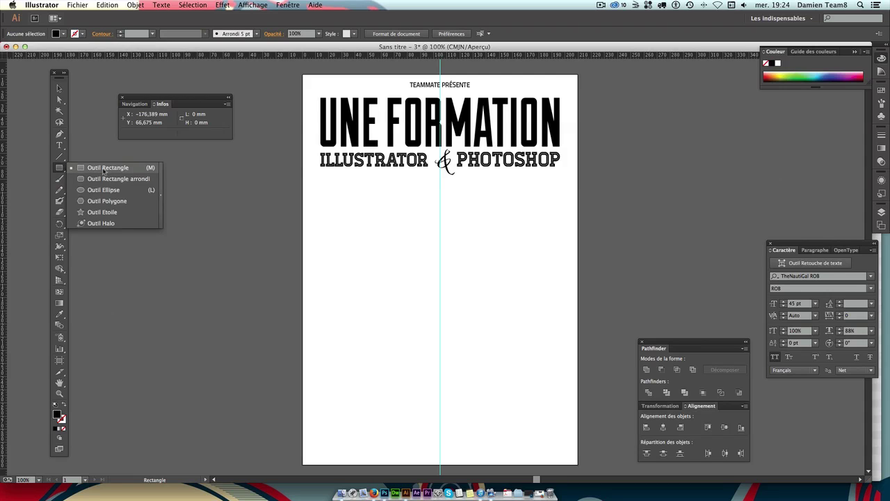
pyautogui.moveTo(62, 168); pyautogui.dragTo(106, 171)
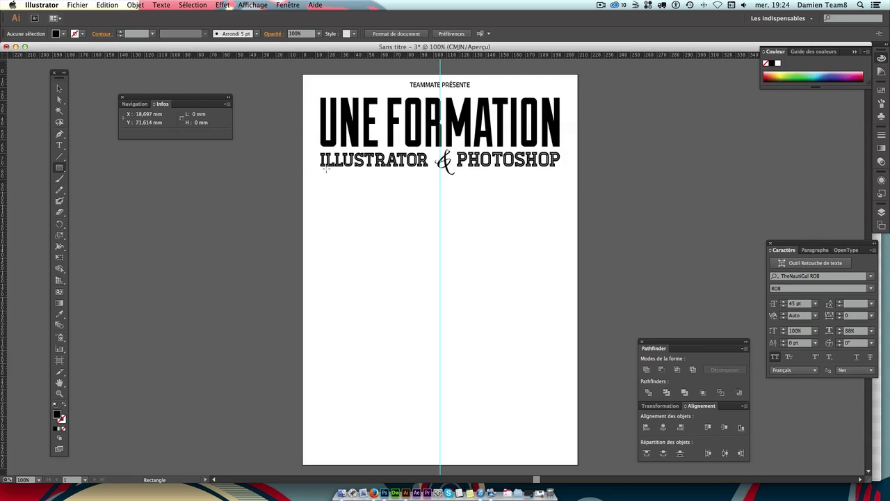
pyautogui.moveTo(335, 169)
pyautogui.mouseDown()
pyautogui.moveTo(320, 169)
pyautogui.moveTo(429, 170)
pyautogui.mouseUp()
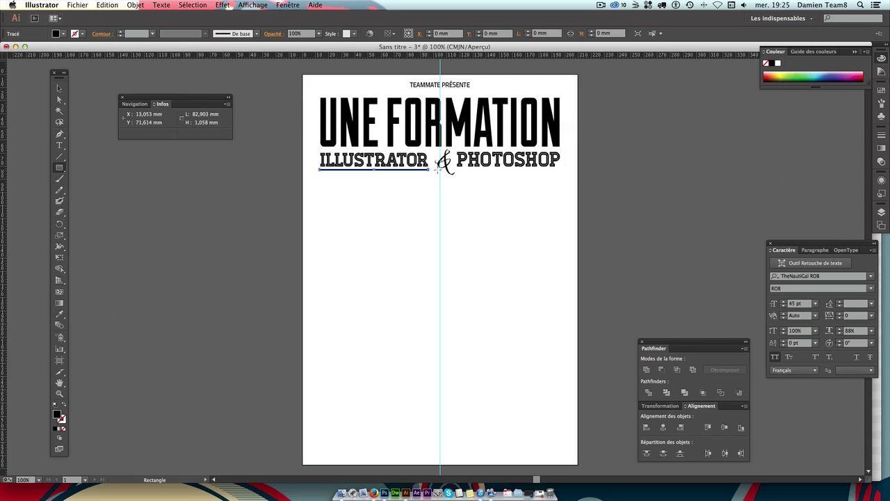
pyautogui.click(59, 88)
pyautogui.click(199, 183)
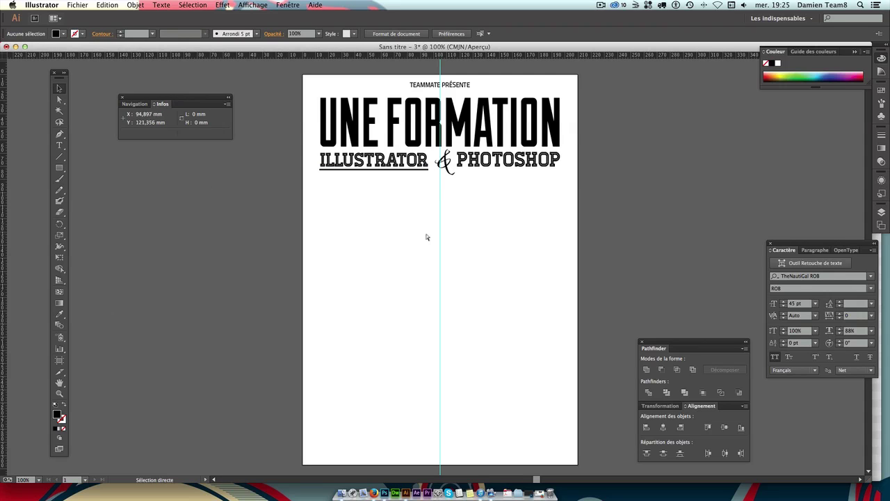
pyautogui.hotkey('ctrl', 'z')
# Create a first 80 mm-wide bar using the Rectangle size dialog.
pyautogui.click(62, 169)
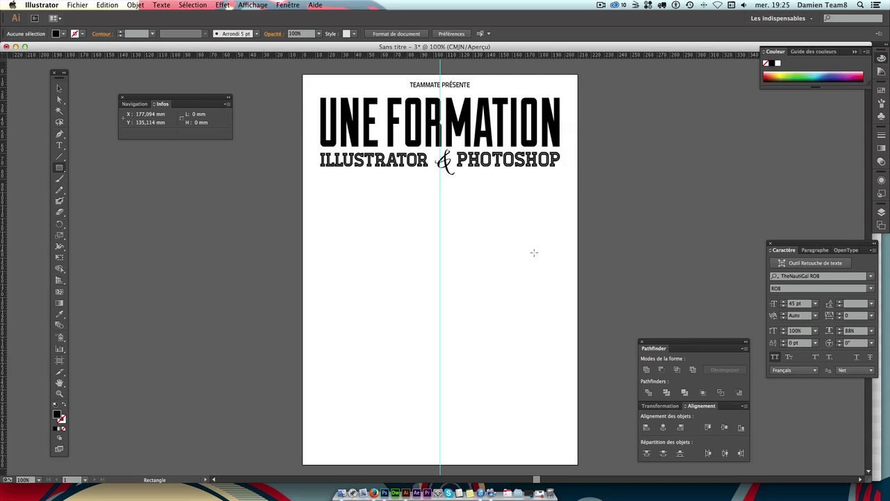
pyautogui.click(399, 245)
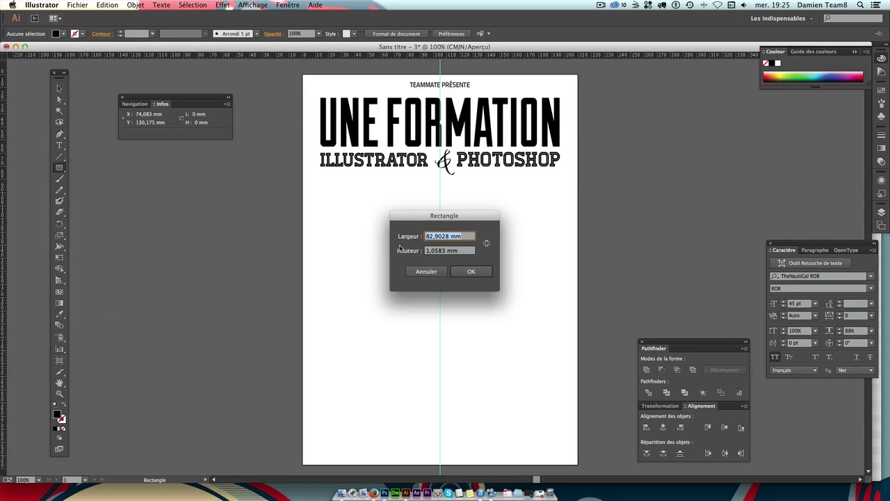
pyautogui.click(431, 236)
pyautogui.doubleClick(447, 236)
pyautogui.write('80')
pyautogui.doubleClick(449, 251)
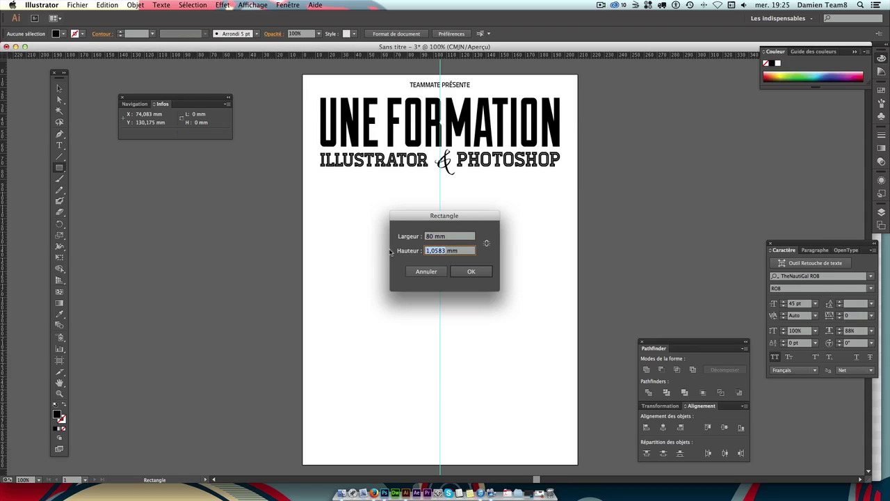
pyautogui.write('1')
pyautogui.press('Return')
# Delete the too-thick 2 mm bar.
pyautogui.press('v')
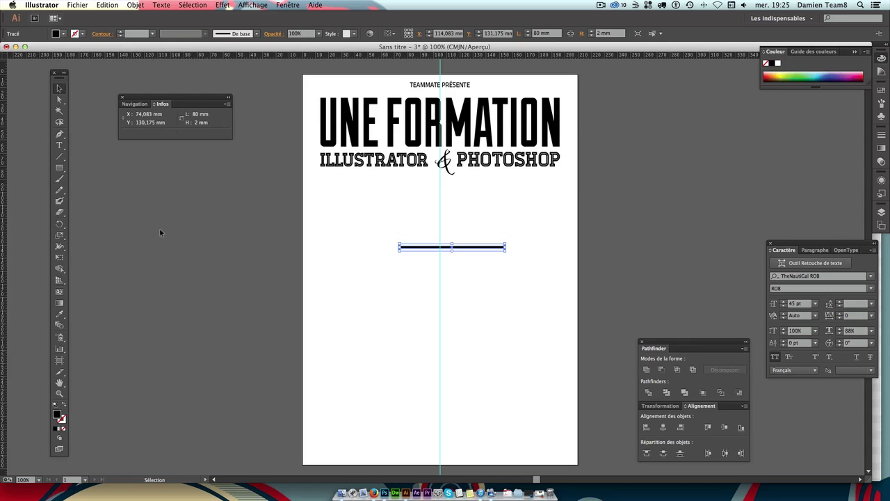
pyautogui.click(212, 290)
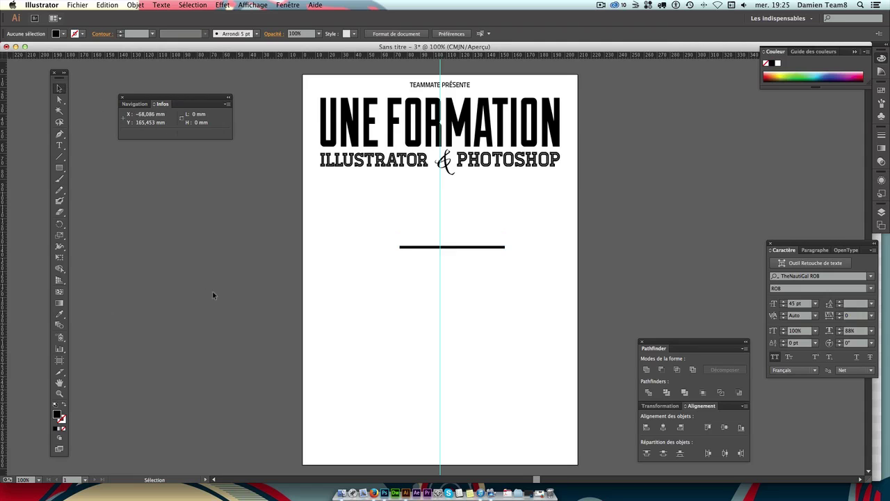
pyautogui.click(499, 248)
pyautogui.press('Delete')
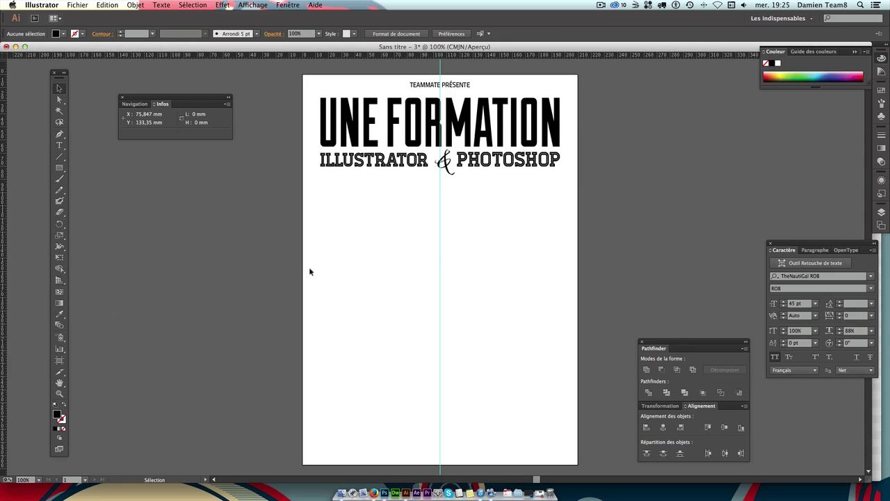
# Create an 80 × 1 mm rectangle and move it beneath ILLUSTRATOR.
pyautogui.click(59, 168)
pyautogui.click(278, 279)
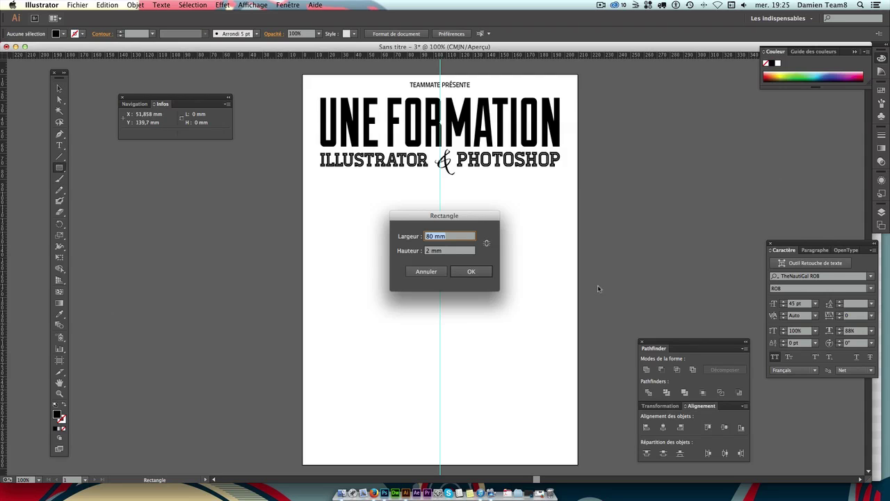
pyautogui.press('Tab')
pyautogui.write('1')
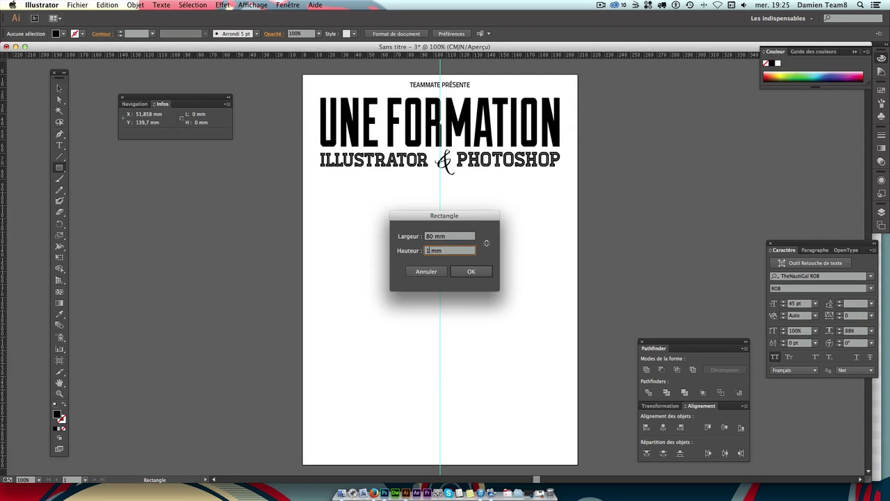
pyautogui.press('Return')
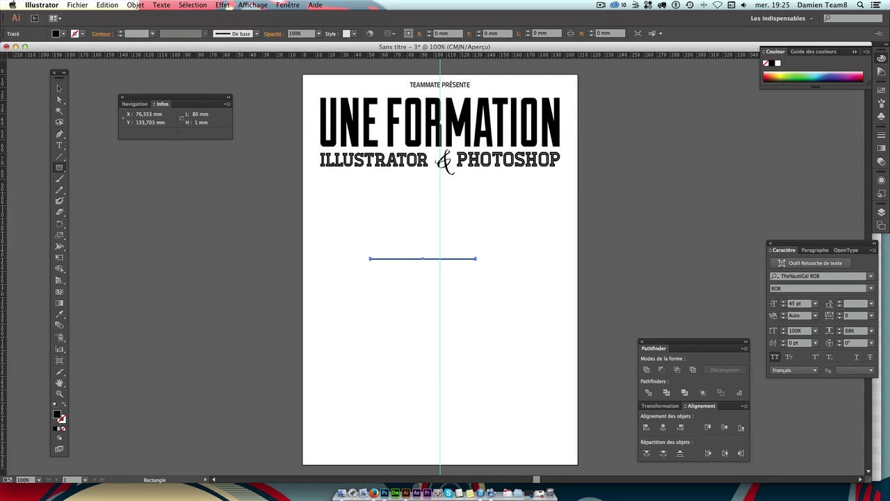
pyautogui.press('v')
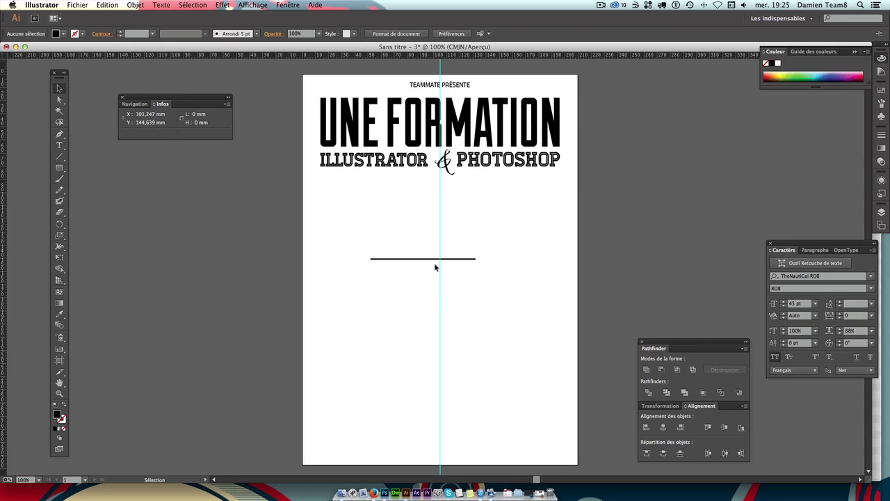
pyautogui.moveTo(423, 259); pyautogui.dragTo(374, 172)
pyautogui.click(531, 218)
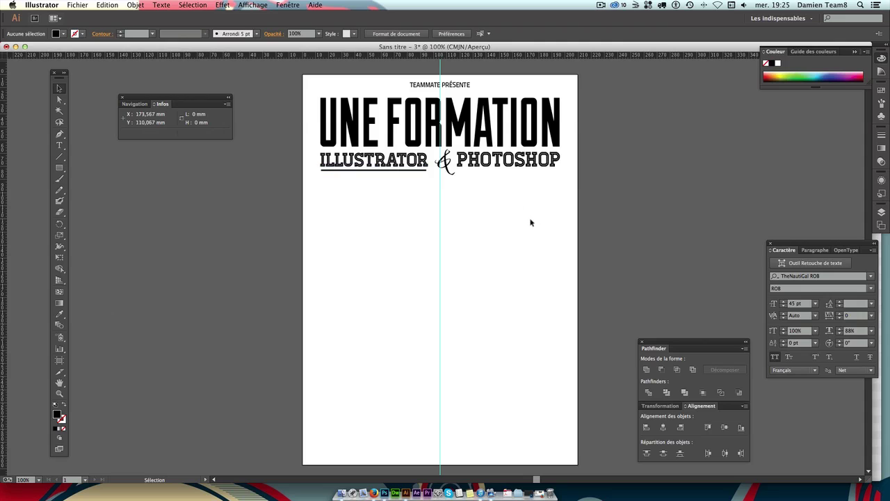
# Select the ILLUSTRATOR underline and drag a trial duplicate lower onto the page.
pyautogui.click(361, 171)
pyautogui.click(360, 174)
pyautogui.click(359, 173)
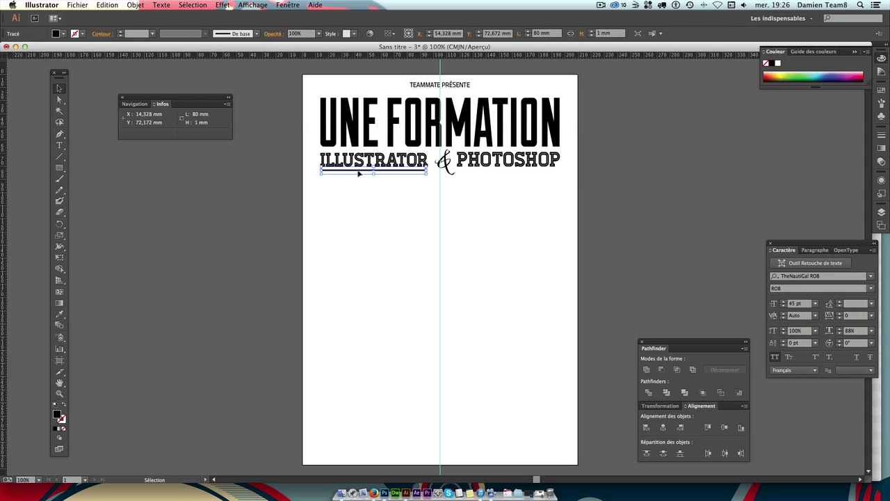
pyautogui.click(357, 175)
pyautogui.click(359, 172)
pyautogui.click(308, 179)
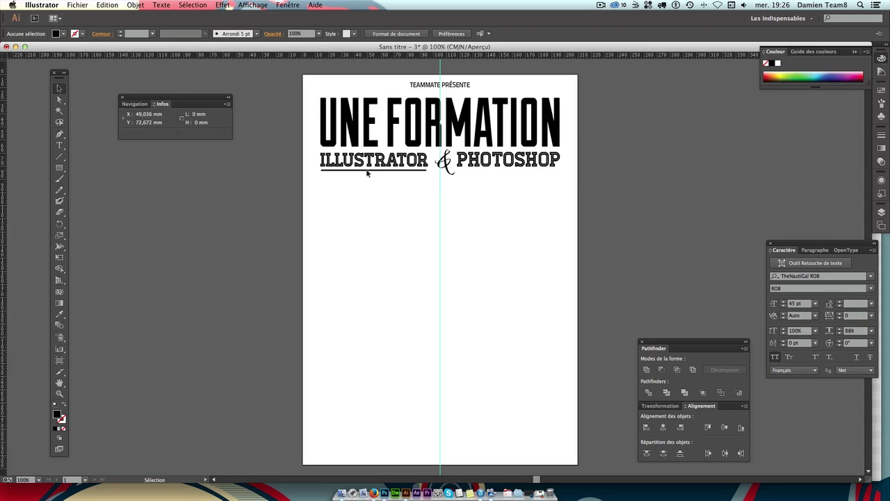
pyautogui.moveTo(368, 173); pyautogui.dragTo(472, 192)
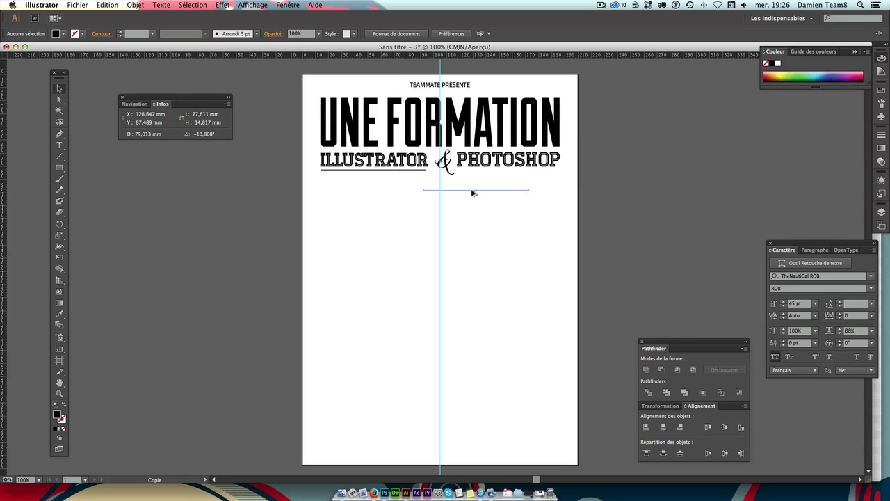
pyautogui.moveTo(472, 192); pyautogui.dragTo(496, 223)
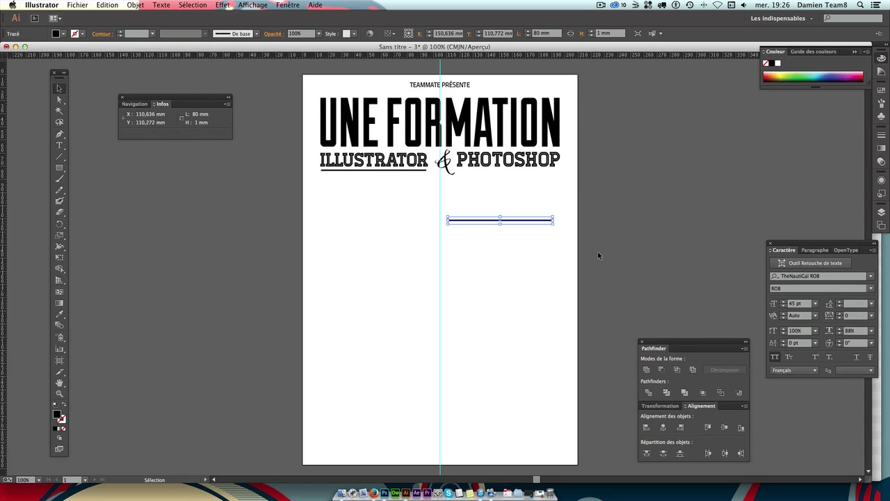
pyautogui.click(577, 224)
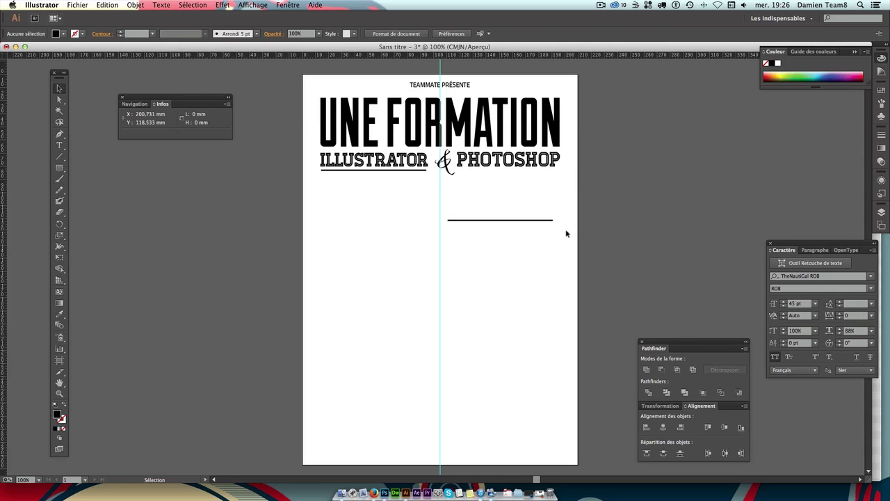
# Copy the 80 mm ILLUSTRATOR underline beneath PHOTOSHOP, level with the original.
pyautogui.click(368, 169)
pyautogui.click(335, 171)
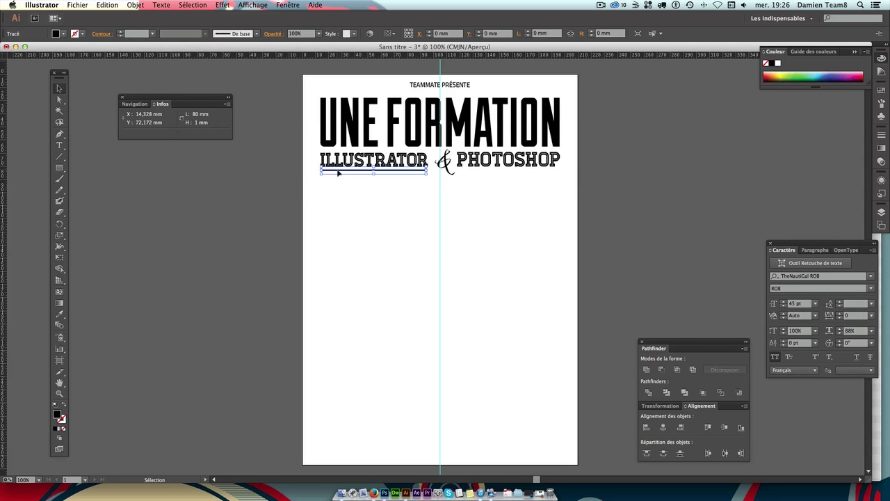
pyautogui.moveTo(335, 173); pyautogui.dragTo(437, 237)
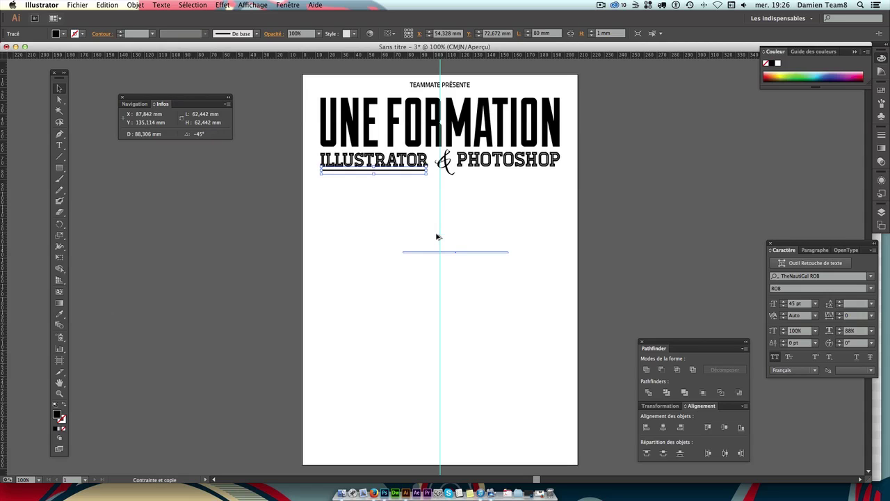
pyautogui.moveTo(436, 237)
pyautogui.mouseDown()
pyautogui.moveTo(393, 174)
pyautogui.moveTo(473, 179)
pyautogui.mouseUp()
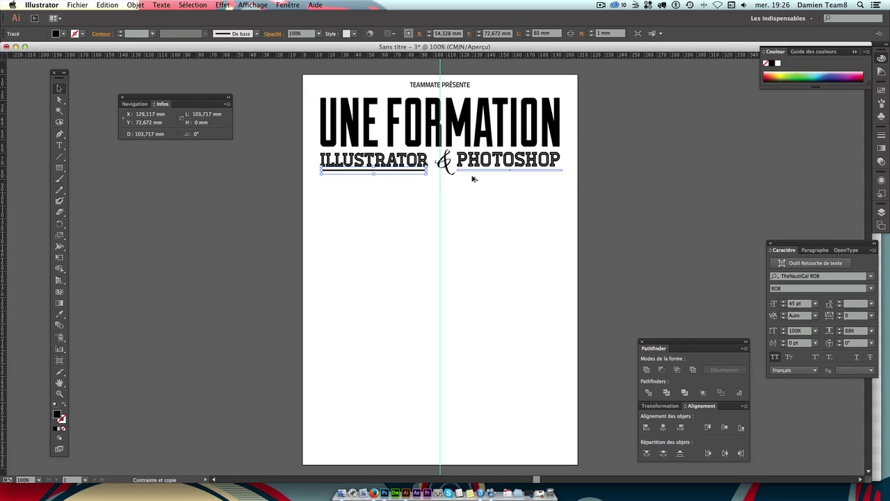
pyautogui.moveTo(473, 179); pyautogui.dragTo(473, 179)
pyautogui.click(630, 200)
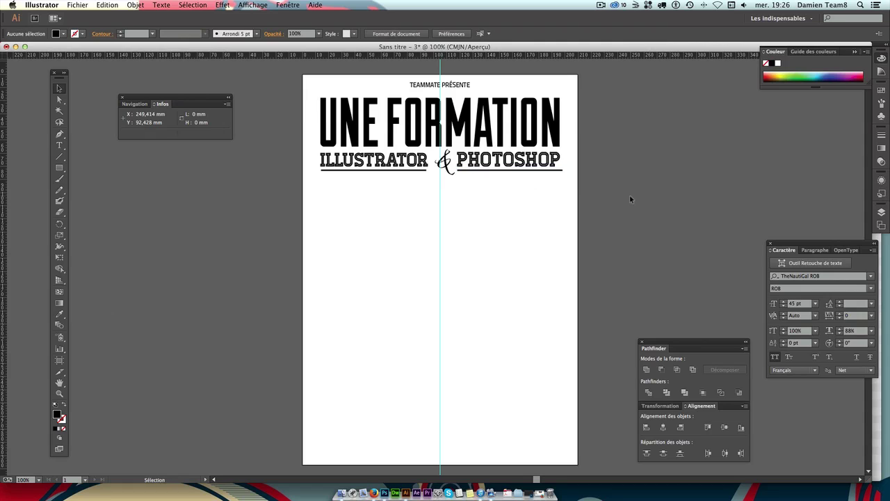
pyautogui.click(561, 171)
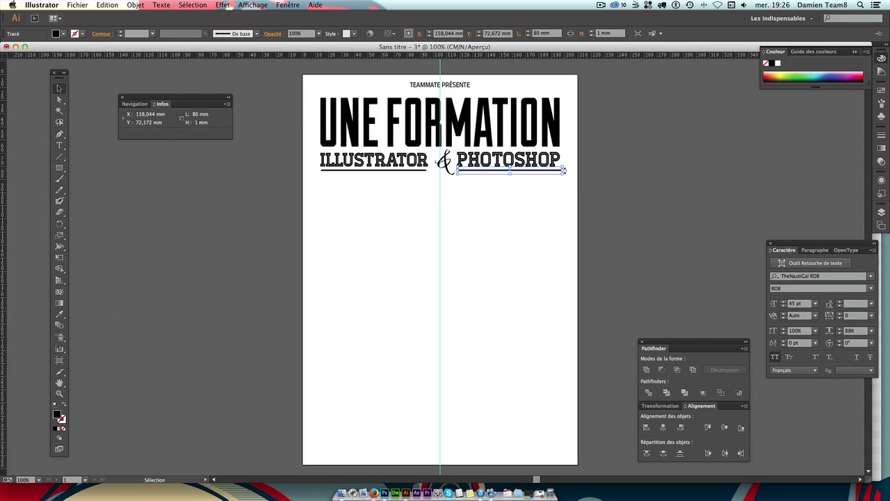
pyautogui.click(557, 198)
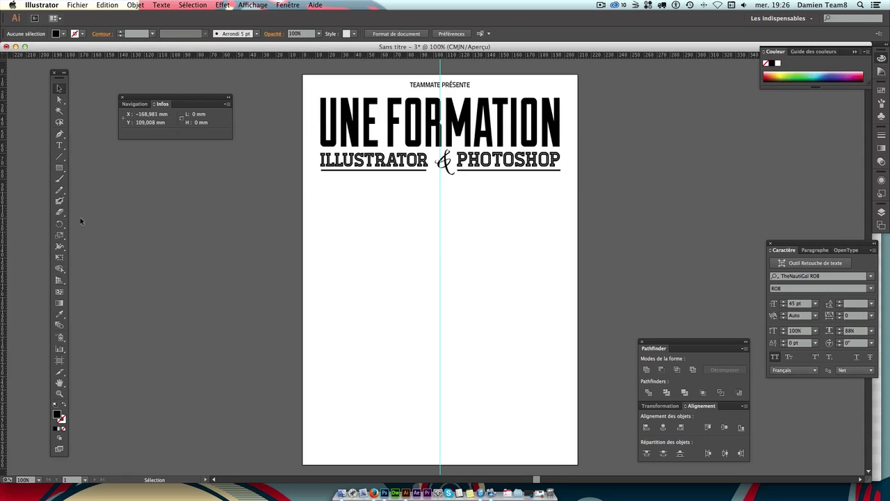
# Pick the Star tool and click the artboard to bring up the 5-point Etoile dialog.
pyautogui.click(59, 167)
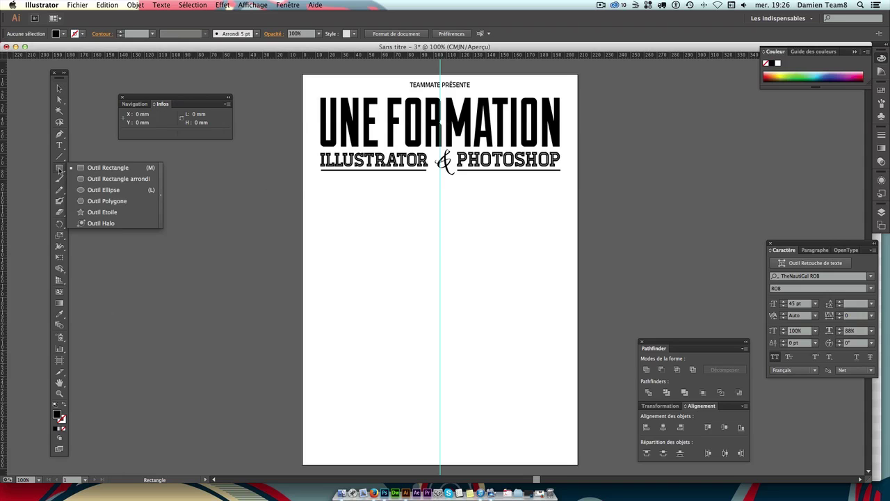
pyautogui.click(59, 169)
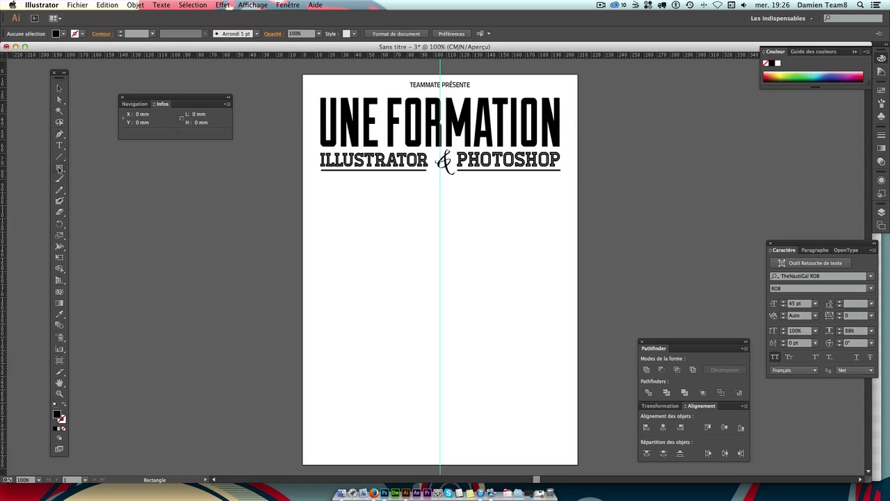
pyautogui.click(59, 169)
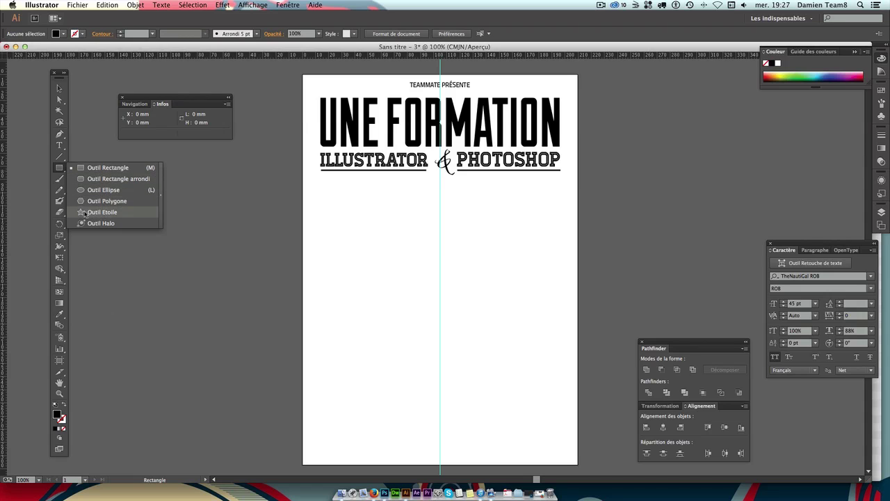
pyautogui.click(84, 215)
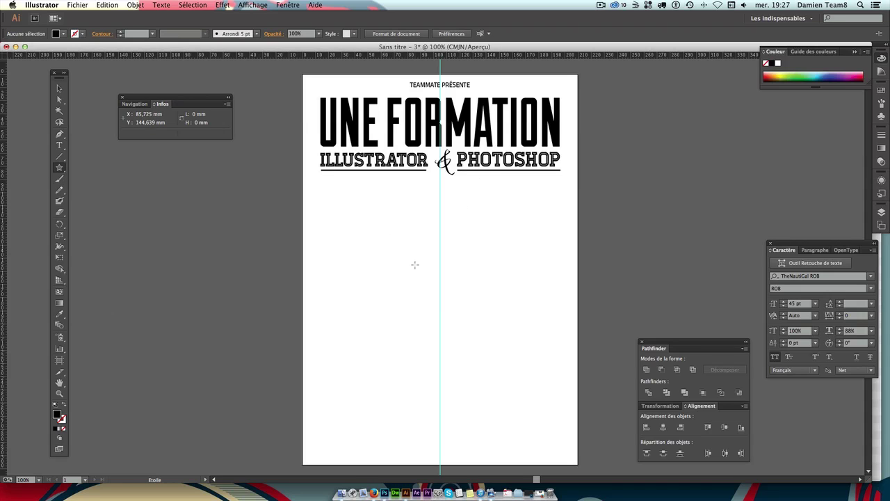
pyautogui.click(414, 264)
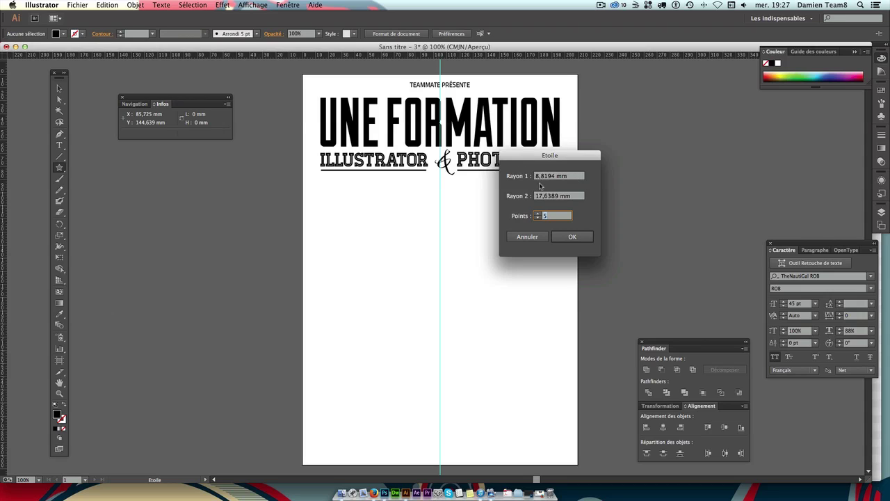
# Place a trial star and an eight-point star, then delete both trial stars.
pyautogui.click(574, 237)
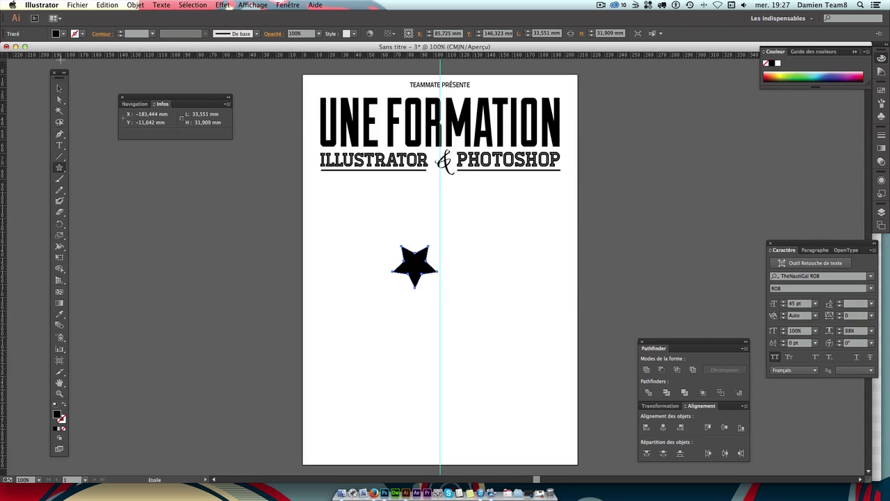
pyautogui.click(60, 88)
pyautogui.click(505, 263)
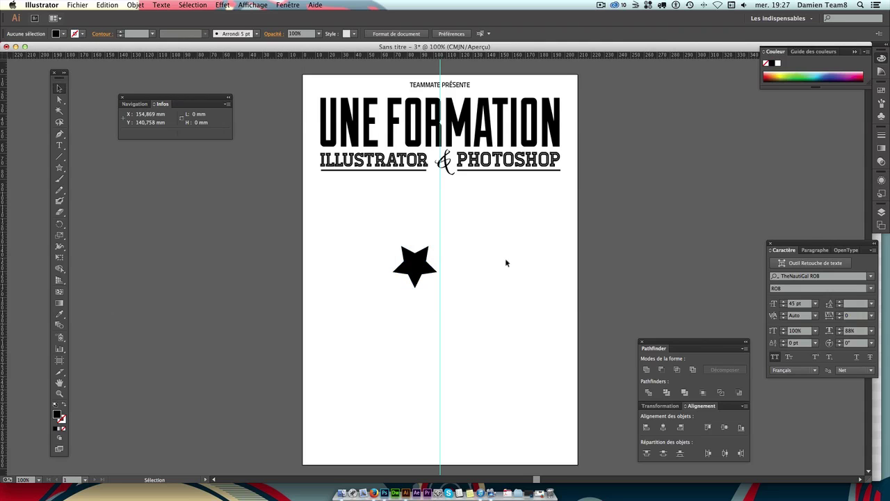
pyautogui.click(59, 167)
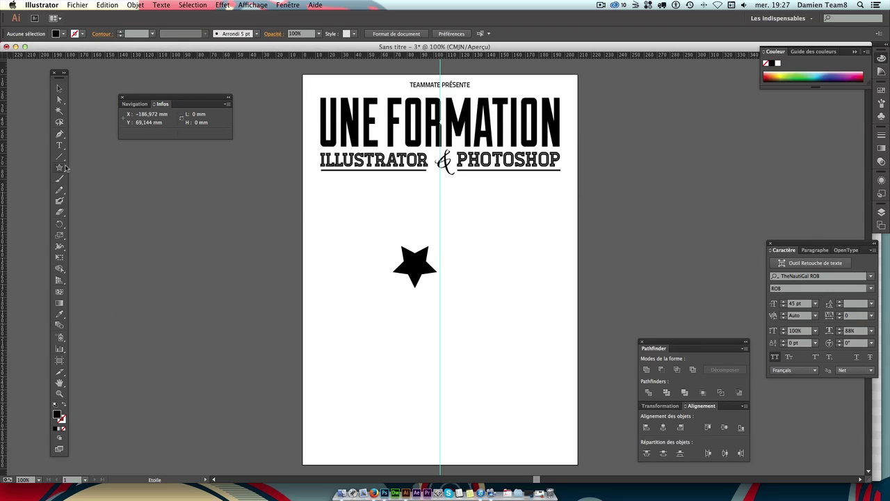
pyautogui.click(471, 262)
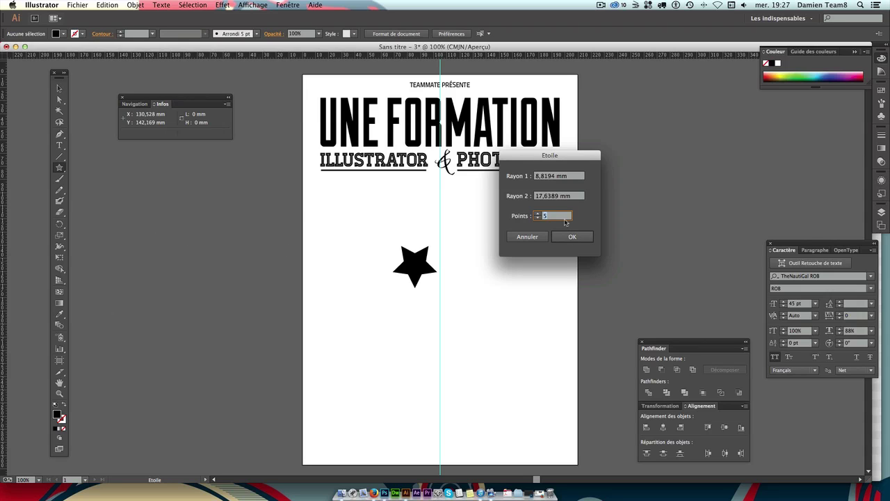
pyautogui.write('8')
pyautogui.press('Return')
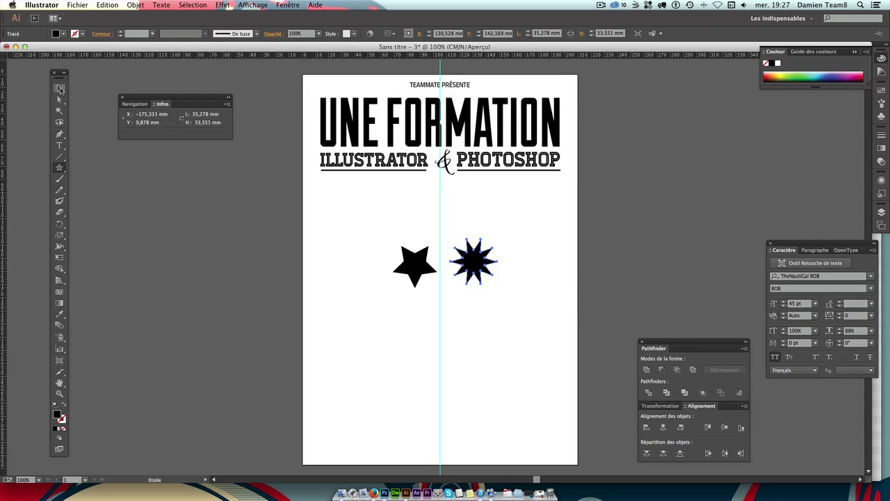
pyautogui.click(60, 89)
pyautogui.press('Delete')
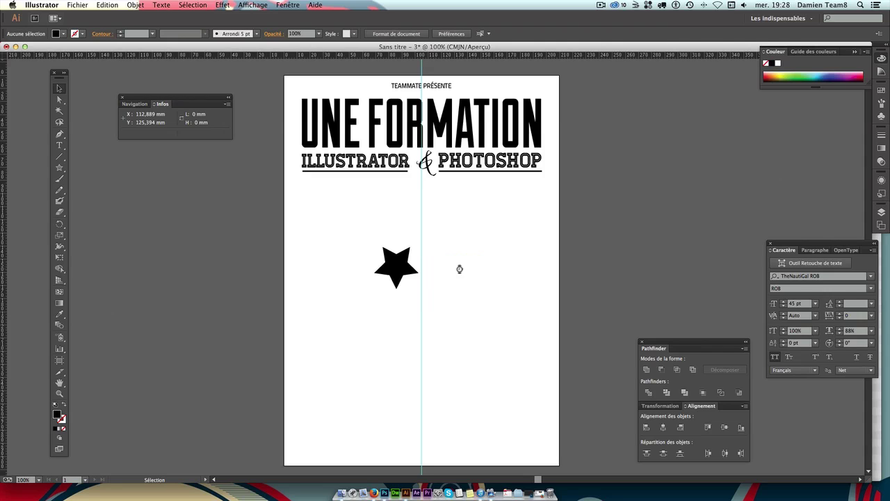
pyautogui.click(391, 259)
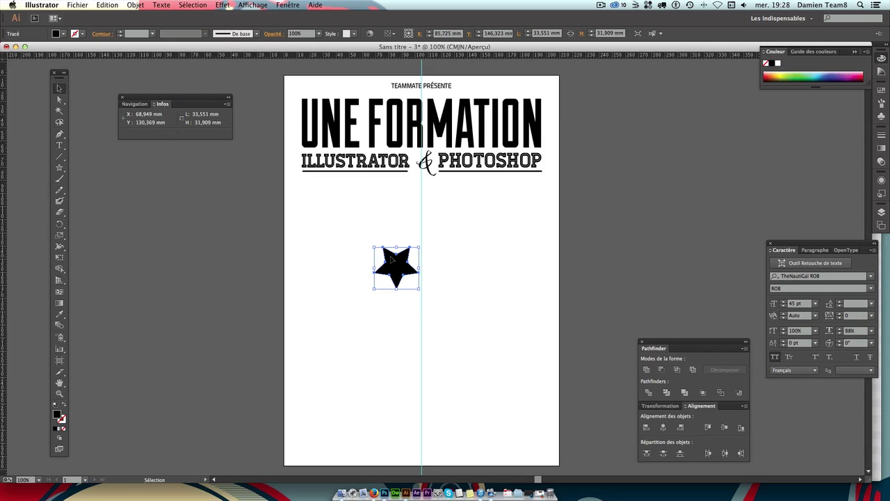
pyautogui.press('Delete')
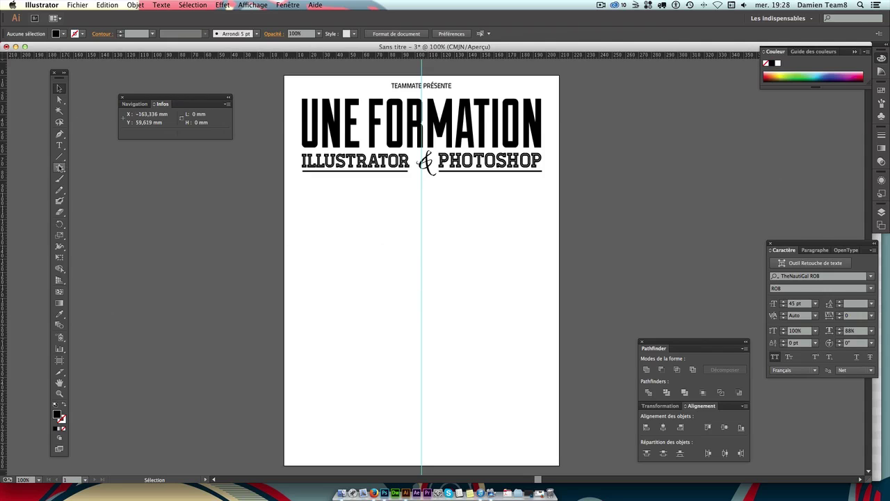
# Create a five-point star from the star settings, then delete it.
pyautogui.click(60, 167)
pyautogui.click(384, 249)
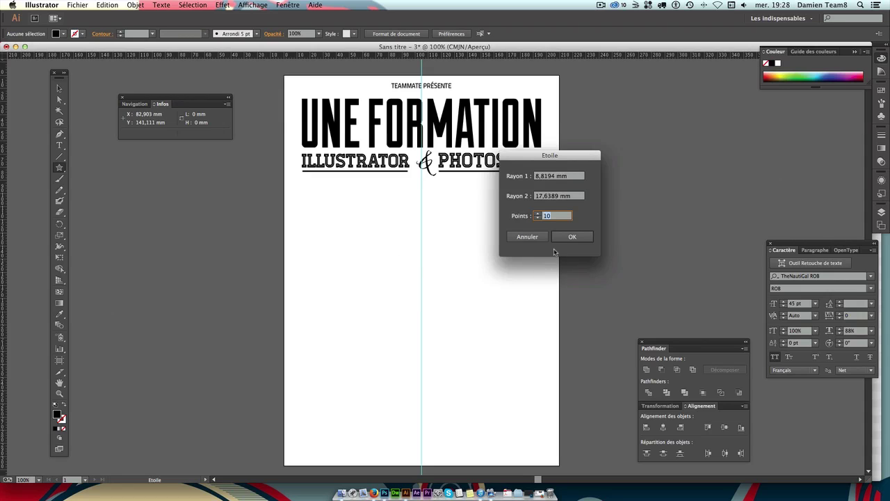
pyautogui.write('5')
pyautogui.press('Return')
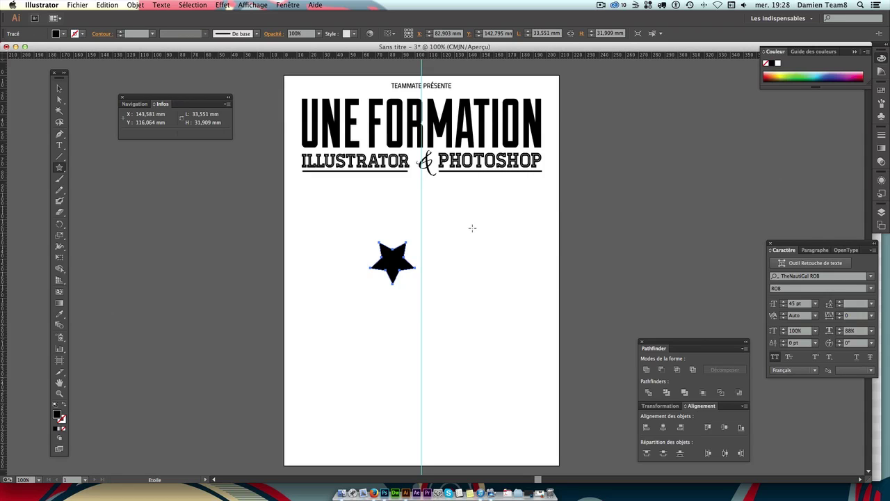
pyautogui.press('Delete')
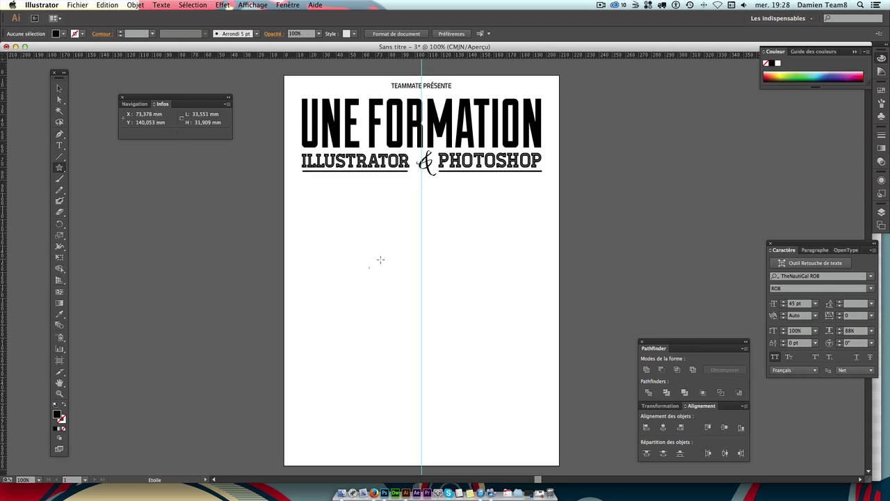
# Drag out a large five-point star, about 49 × 47 mm, below the title's left side.
pyautogui.moveTo(393, 228)
pyautogui.mouseDown()
pyautogui.moveTo(407, 212)
pyautogui.moveTo(387, 202)
pyautogui.mouseUp()
pyautogui.moveTo(387, 202)
pyautogui.mouseDown()
pyautogui.moveTo(438, 228)
pyautogui.moveTo(394, 222)
pyautogui.moveTo(432, 212)
pyautogui.moveTo(356, 230)
pyautogui.moveTo(384, 226)
pyautogui.moveTo(332, 192)
pyautogui.moveTo(409, 215)
pyautogui.mouseUp()
pyautogui.moveTo(397, 215)
pyautogui.mouseDown()
pyautogui.moveTo(390, 220)
pyautogui.moveTo(404, 218)
pyautogui.mouseUp()
pyautogui.moveTo(397, 218); pyautogui.dragTo(407, 217)
pyautogui.click(484, 236)
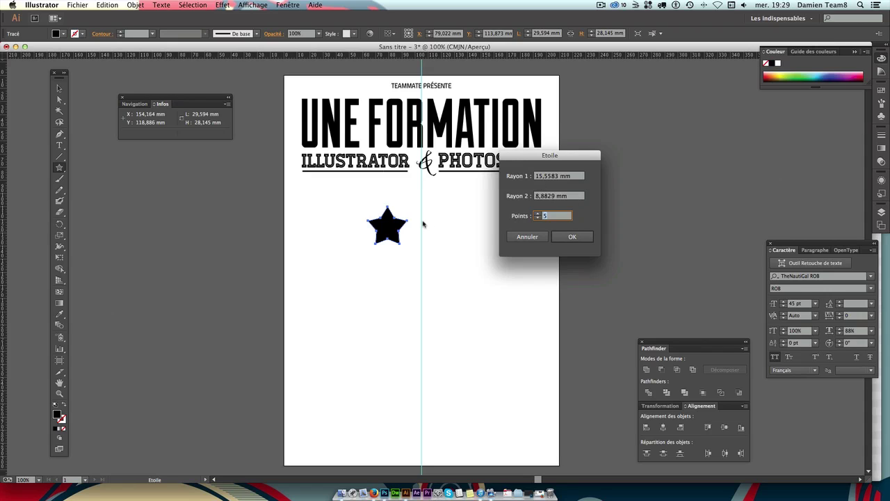
pyautogui.click(531, 240)
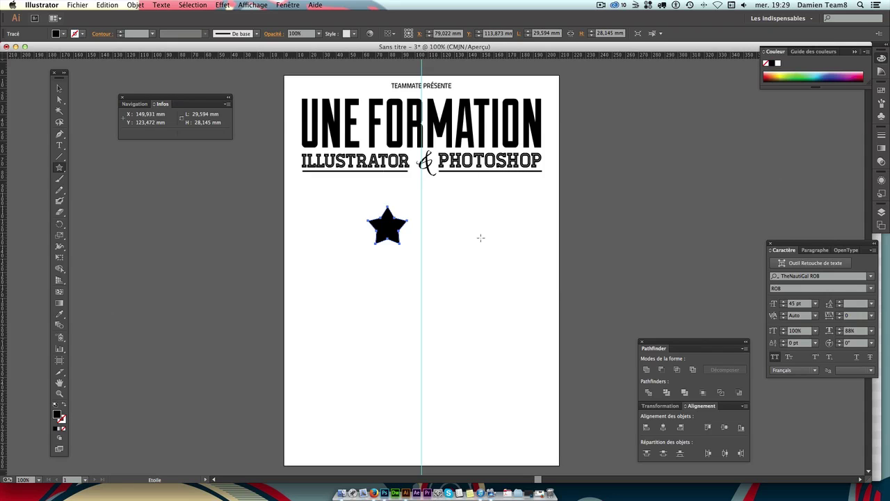
pyautogui.press('Delete')
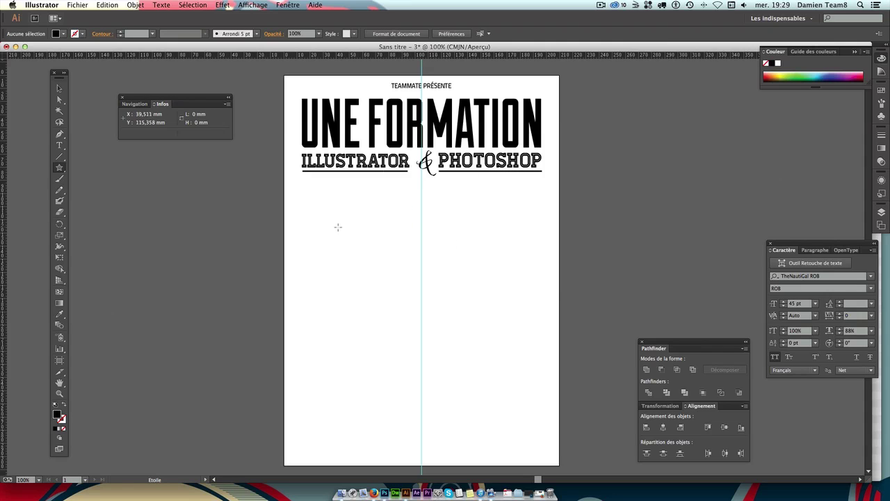
pyautogui.moveTo(367, 233)
pyautogui.mouseDown()
pyautogui.moveTo(586, 294)
pyautogui.moveTo(393, 226)
pyautogui.moveTo(398, 232)
pyautogui.mouseUp()
pyautogui.click(59, 89)
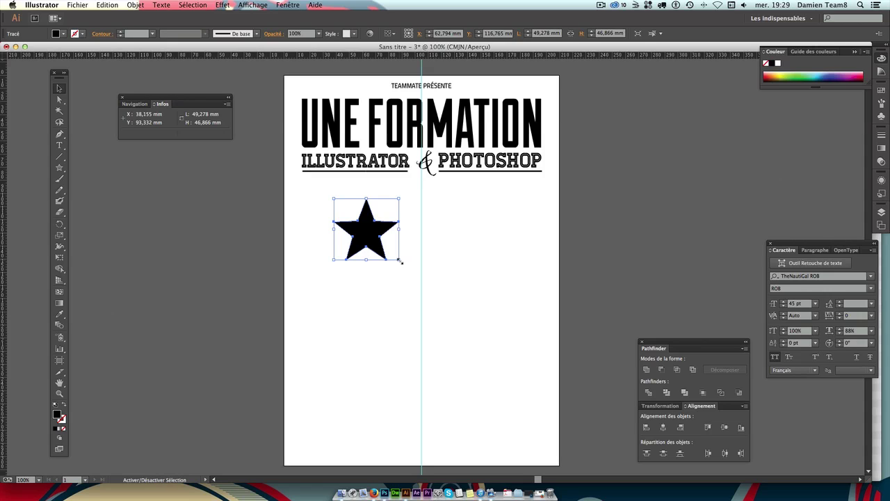
# Scale the star down to about 20.7 × 19.7 mm using its corner handle.
pyautogui.click(338, 202)
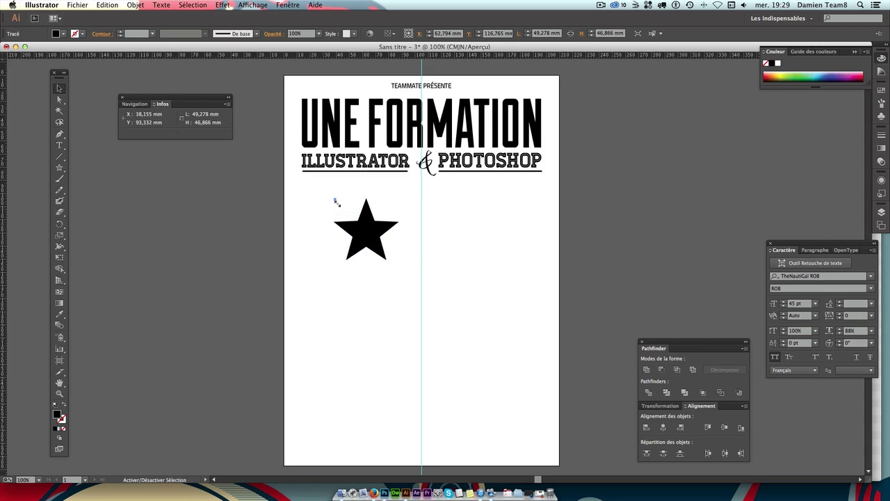
pyautogui.moveTo(335, 199)
pyautogui.mouseDown()
pyautogui.moveTo(365, 233)
pyautogui.moveTo(369, 203)
pyautogui.moveTo(376, 233)
pyautogui.mouseUp()
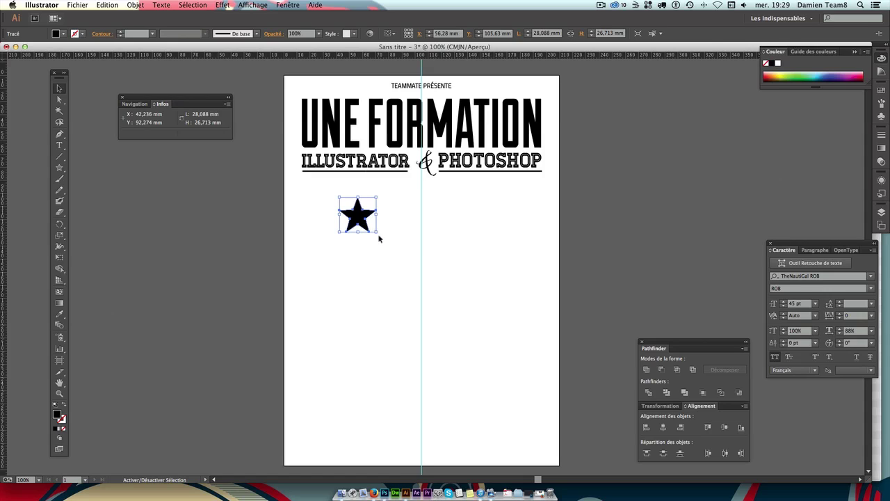
pyautogui.click(401, 233)
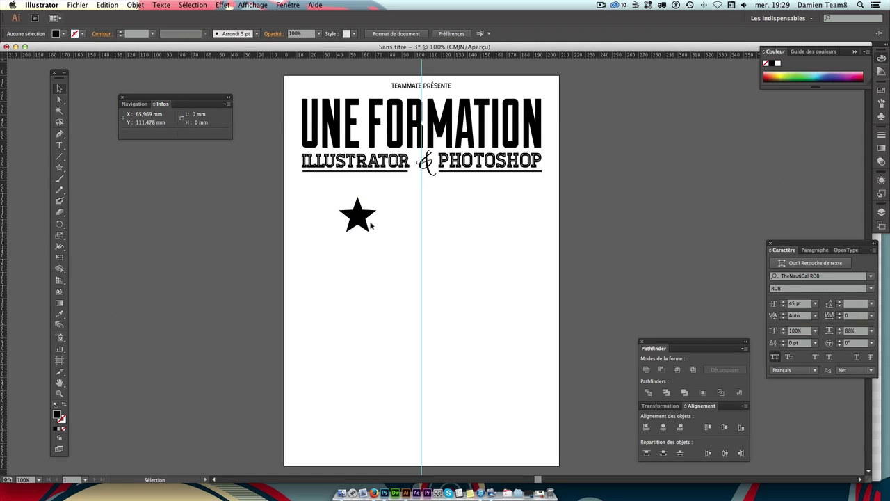
pyautogui.click(371, 224)
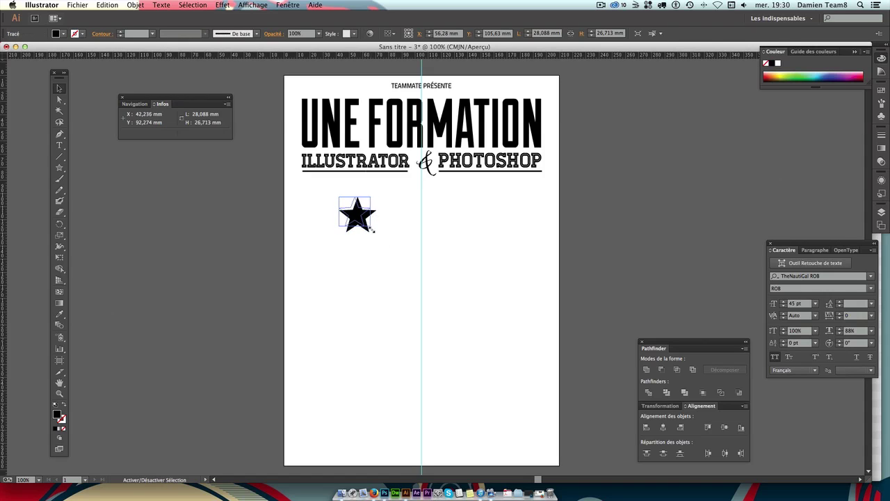
pyautogui.moveTo(372, 230); pyautogui.dragTo(315, 214)
pyautogui.click(372, 224)
# Position the star at the left and Alt-drag a matching copy to the right.
pyautogui.click(360, 224)
pyautogui.write('24')
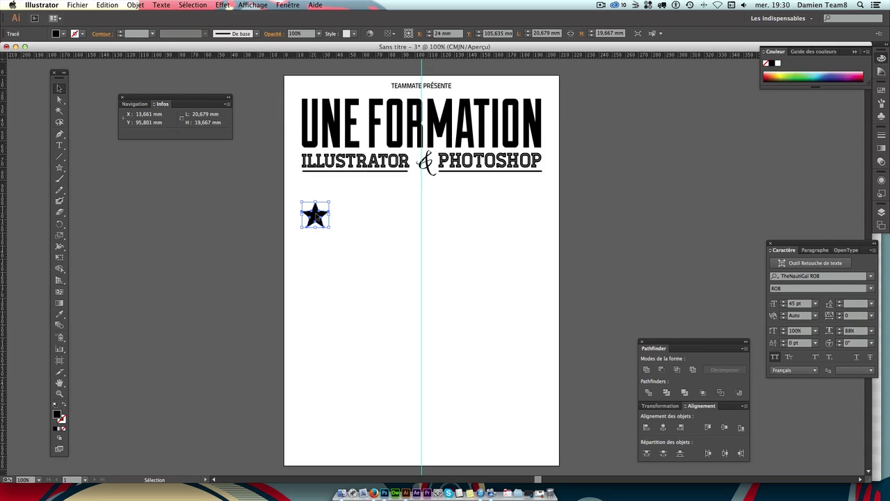
pyautogui.moveTo(315, 216); pyautogui.dragTo(524, 223)
pyautogui.click(402, 253)
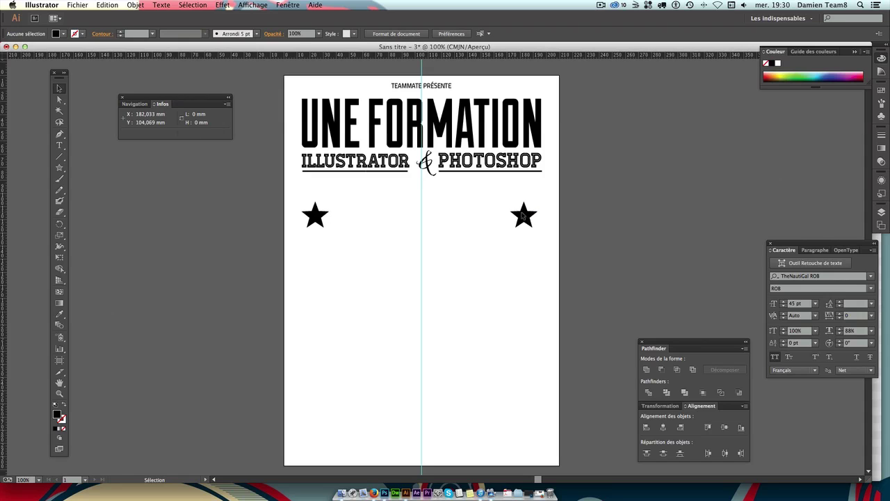
pyautogui.moveTo(518, 216)
pyautogui.mouseDown()
pyautogui.moveTo(344, 214)
pyautogui.moveTo(376, 219)
pyautogui.moveTo(467, 217)
pyautogui.moveTo(345, 208)
pyautogui.mouseUp()
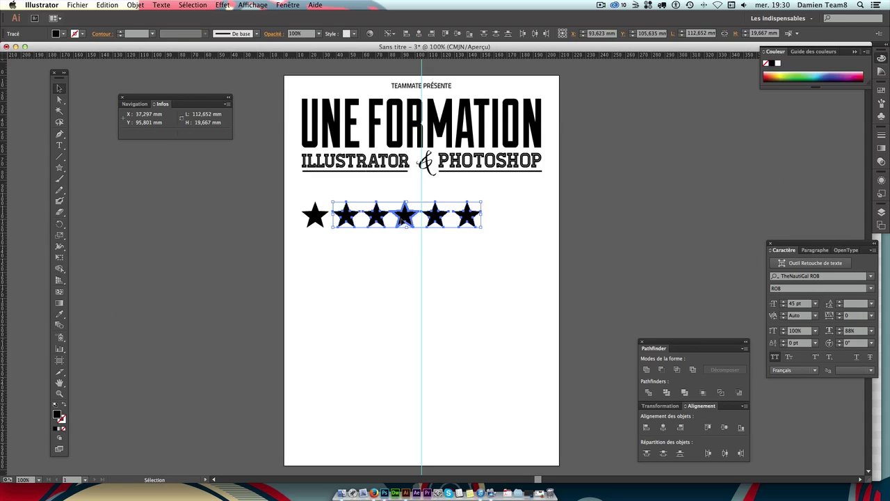
pyautogui.click(494, 252)
pyautogui.moveTo(495, 252)
pyautogui.mouseDown()
pyautogui.moveTo(346, 221)
pyautogui.moveTo(347, 203)
pyautogui.mouseUp()
pyautogui.press('Delete')
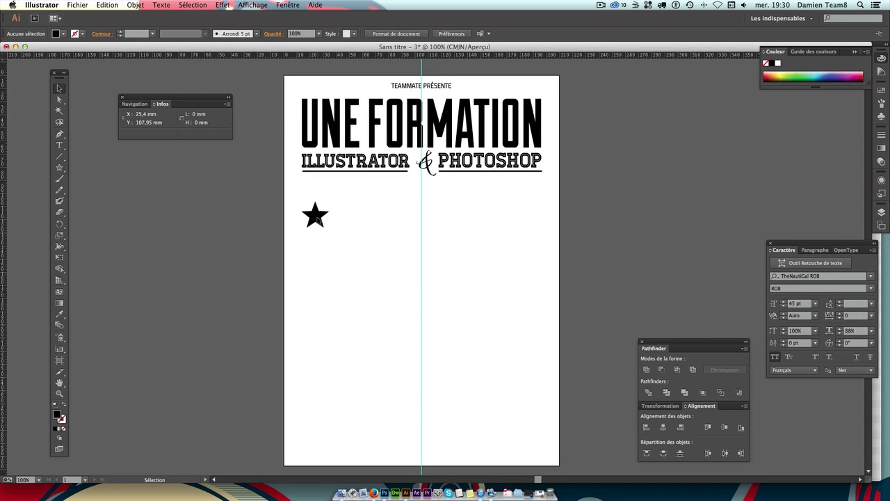
pyautogui.moveTo(316, 218); pyautogui.dragTo(527, 228)
pyautogui.click(316, 218)
pyautogui.click(314, 217)
pyautogui.click(529, 220)
pyautogui.click(557, 215)
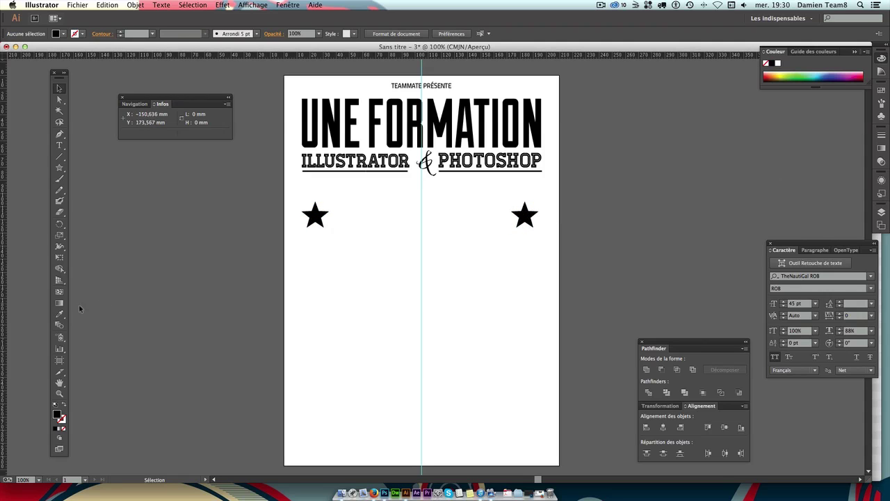
pyautogui.click(57, 324)
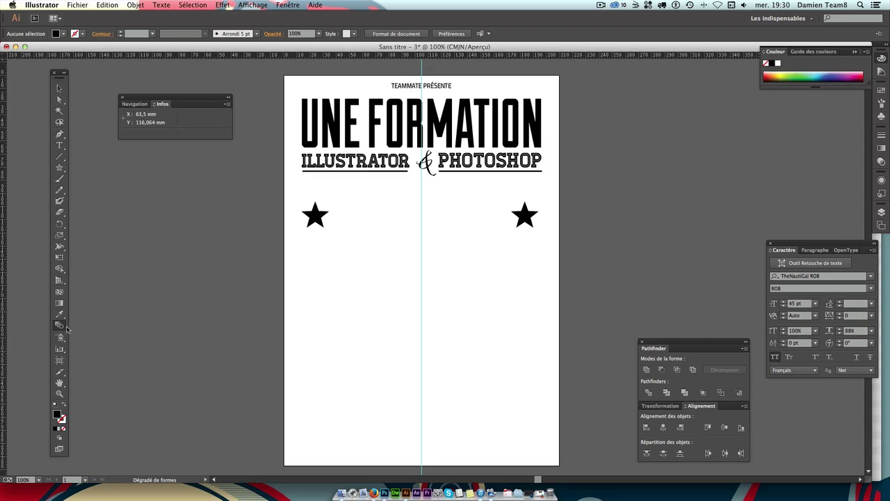
pyautogui.doubleClick(60, 326)
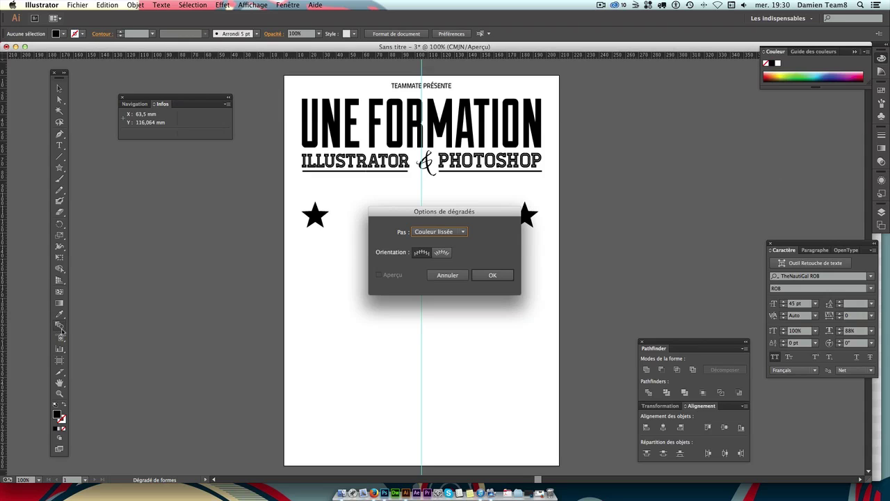
pyautogui.click(462, 232)
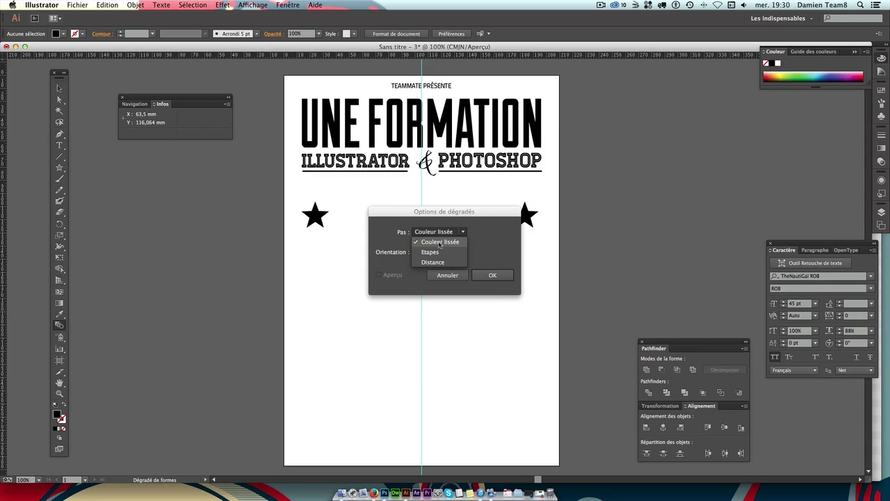
pyautogui.click(438, 252)
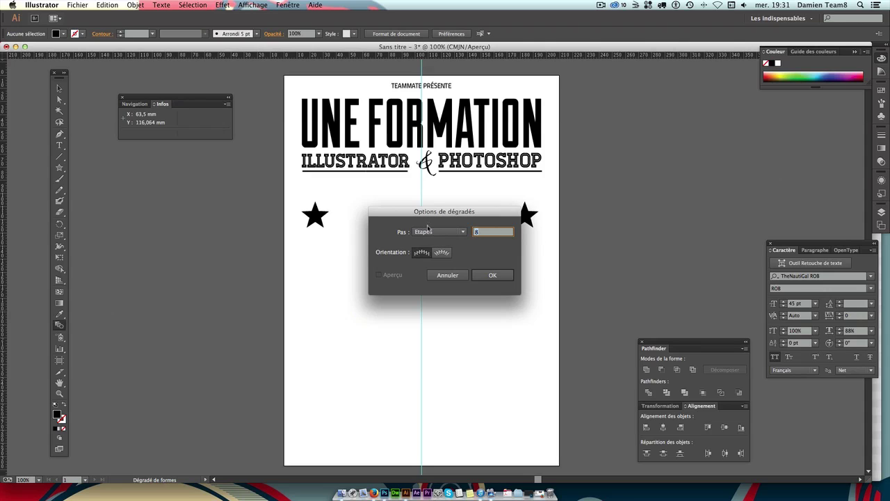
pyautogui.press('Return')
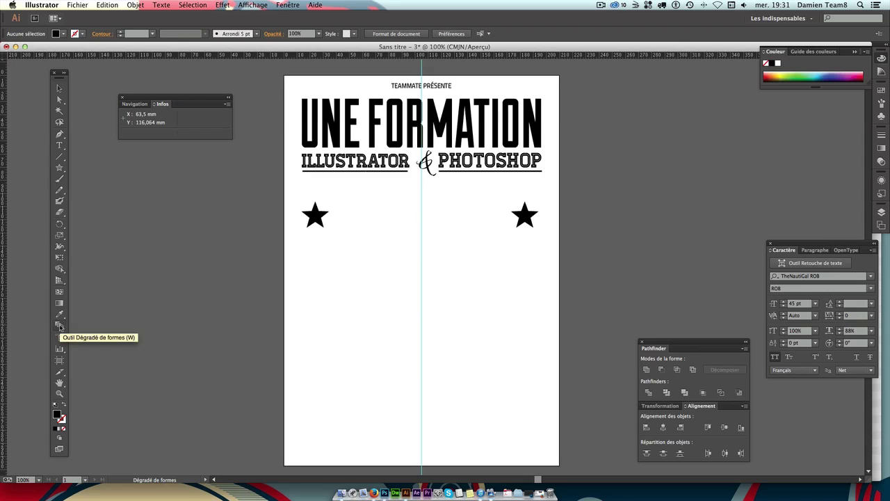
pyautogui.click(316, 218)
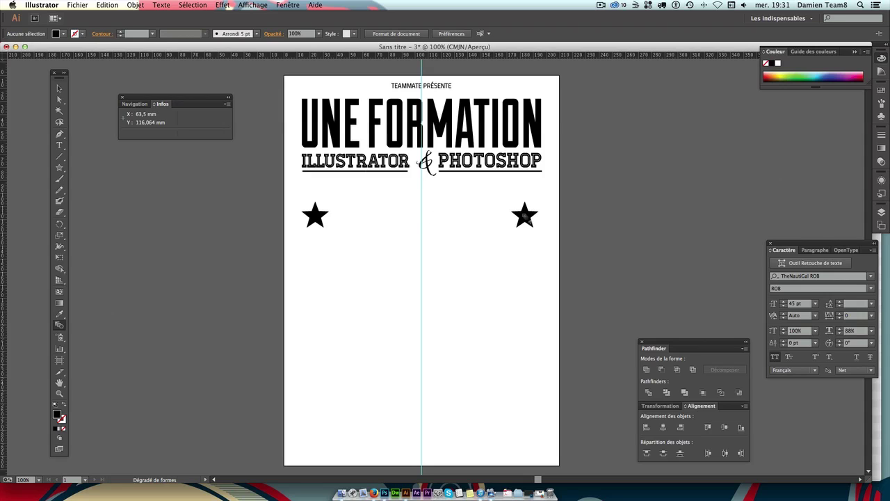
pyautogui.click(525, 216)
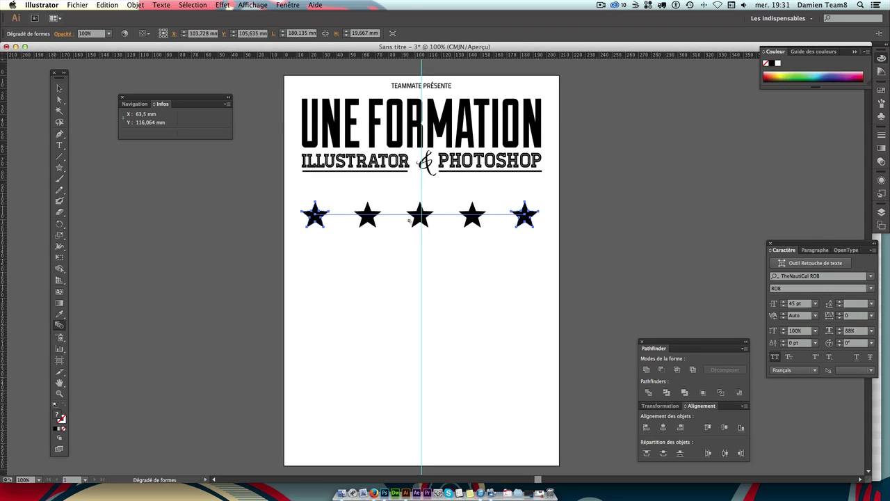
pyautogui.press('cmd+z')
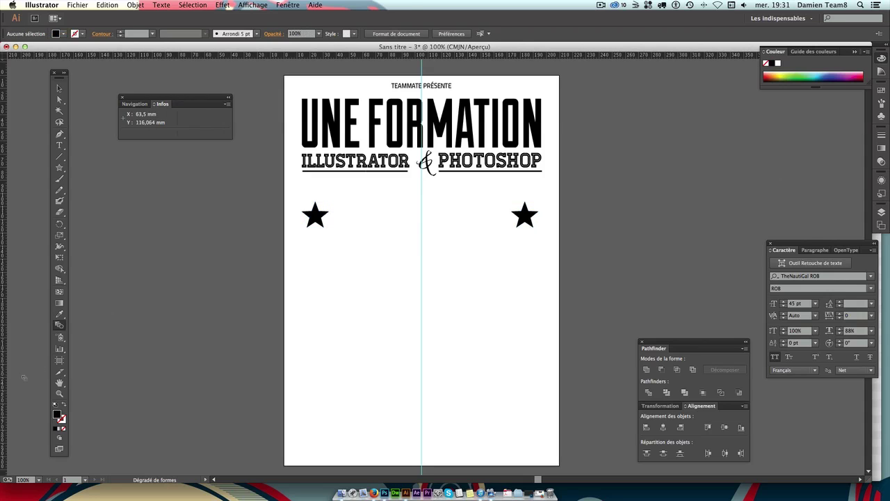
pyautogui.doubleClick(60, 325)
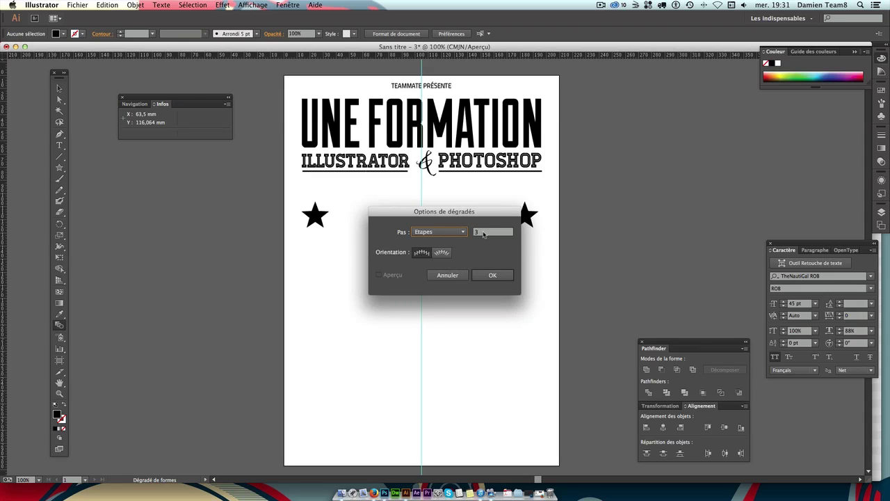
pyautogui.click(478, 235)
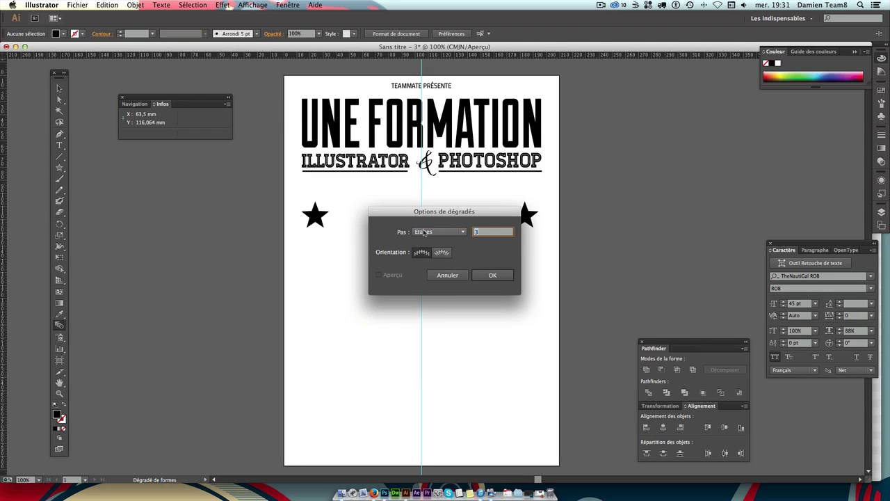
pyautogui.write('1')
pyautogui.press('Return')
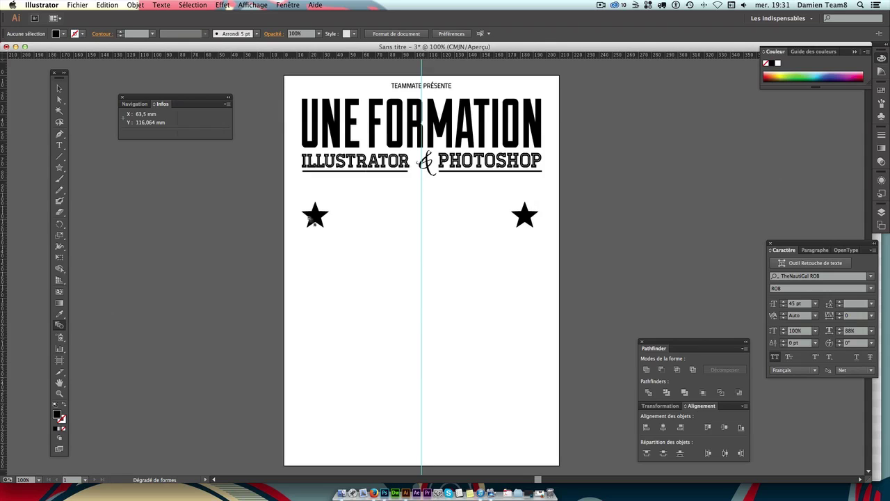
pyautogui.click(525, 217)
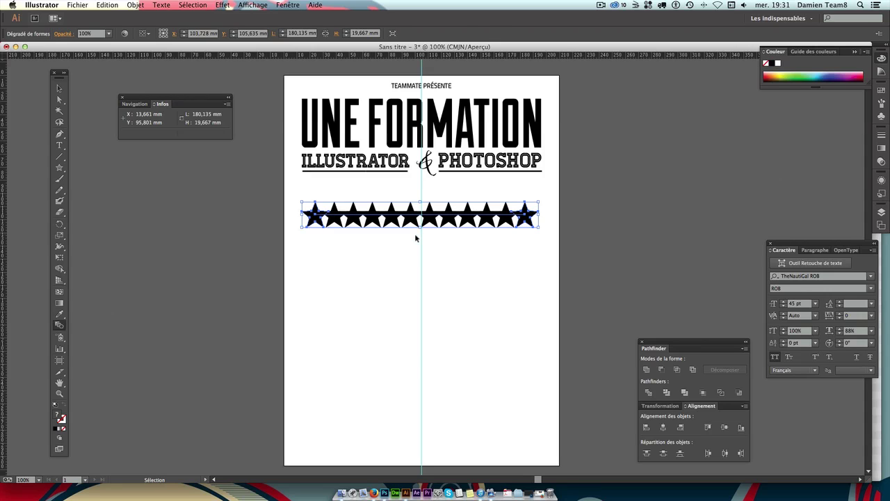
pyautogui.hotkey('ctrl', 'z')
pyautogui.press('v')
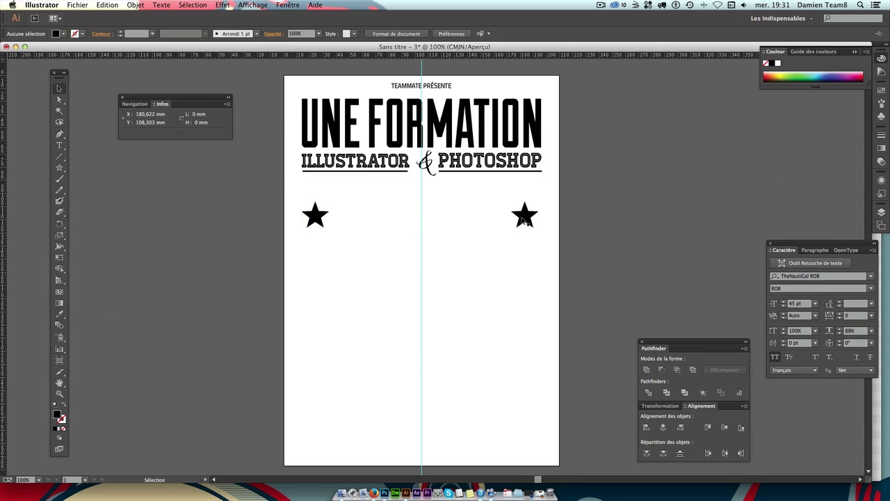
# Try blending the stars with the right star moved off-page, then undo it.
pyautogui.moveTo(525, 217); pyautogui.dragTo(770, 215)
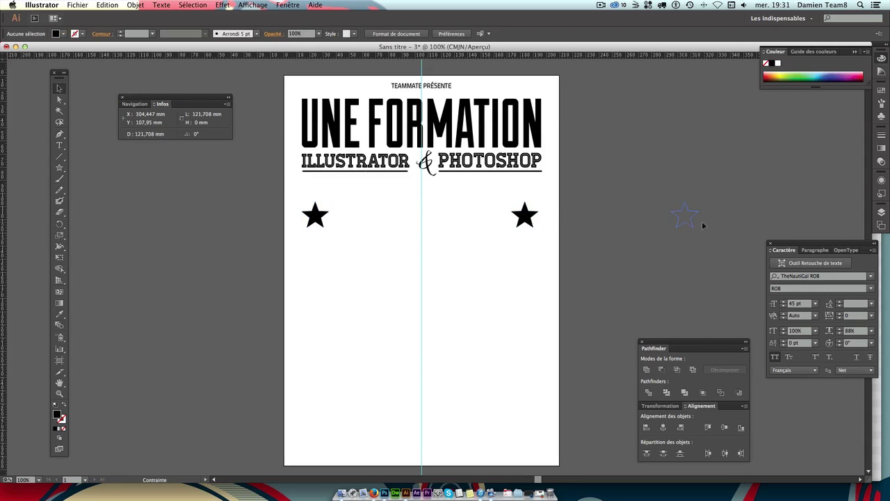
pyautogui.click(59, 325)
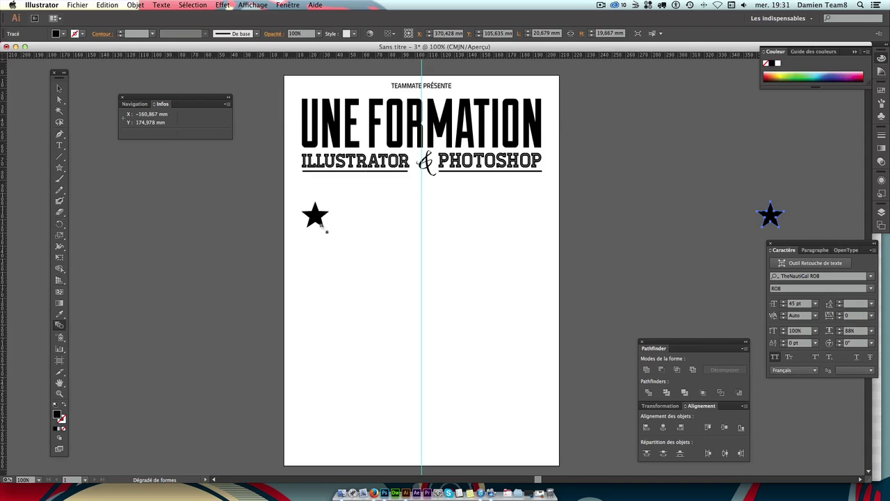
pyautogui.click(776, 218)
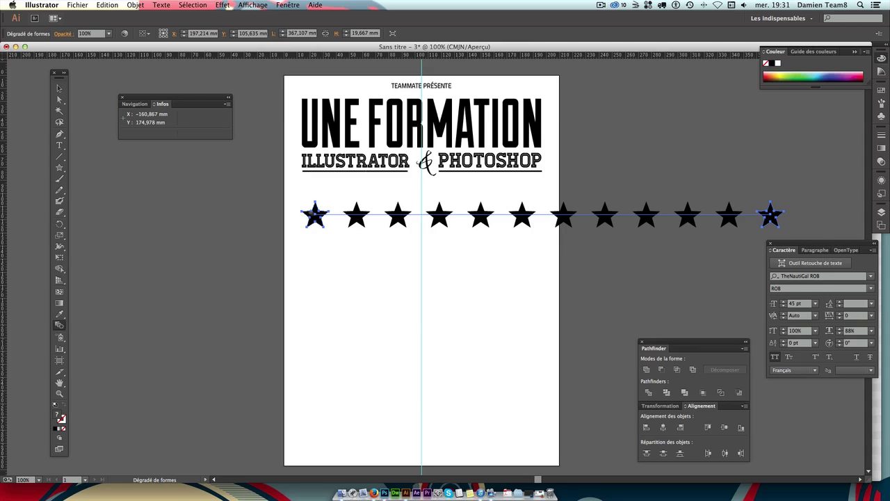
pyautogui.click(59, 89)
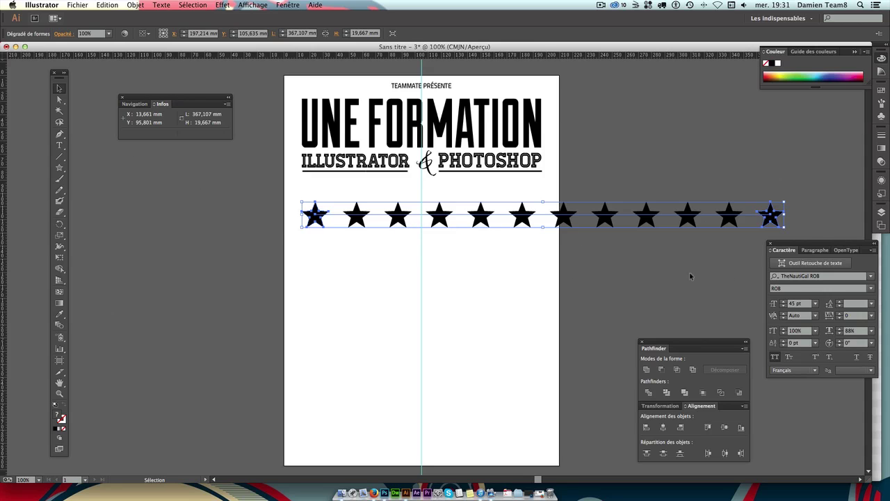
pyautogui.hotkey('ctrl', 'z')
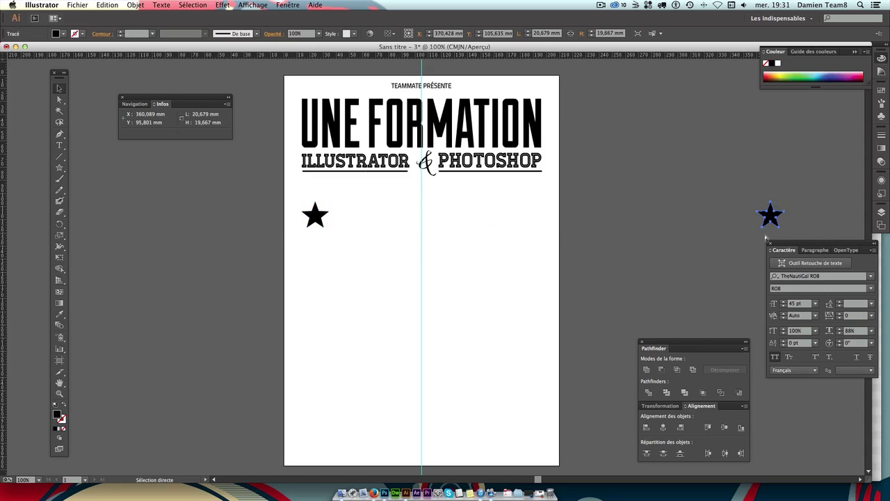
pyautogui.moveTo(769, 216); pyautogui.dragTo(524, 216)
pyautogui.click(584, 250)
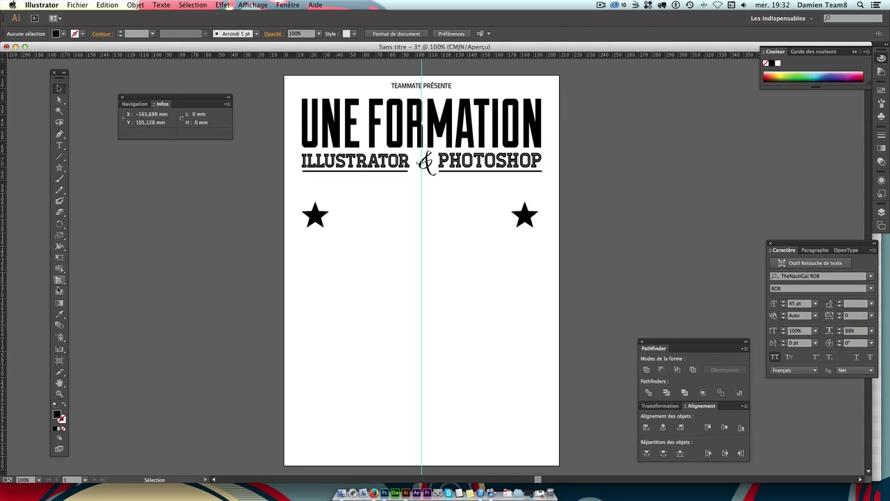
# Set Blend Options to 8 specified steps and test the blend, then undo.
pyautogui.doubleClick(60, 324)
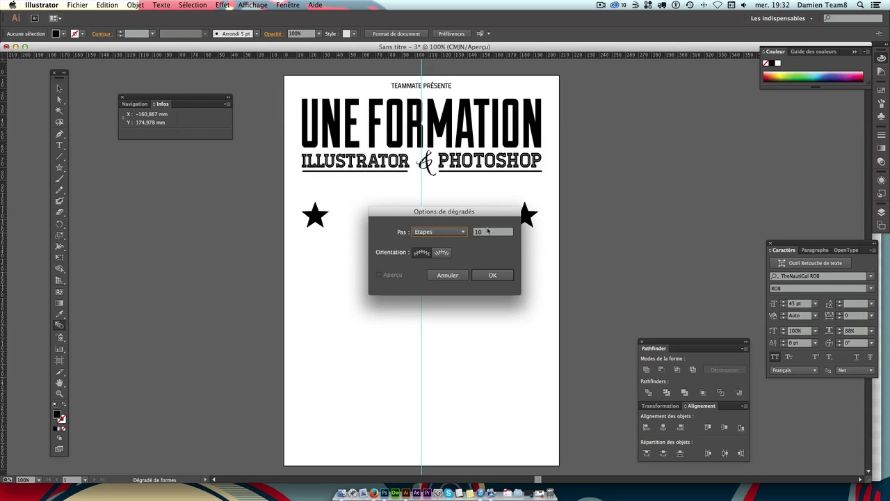
pyautogui.press('Tab')
pyautogui.press('Return')
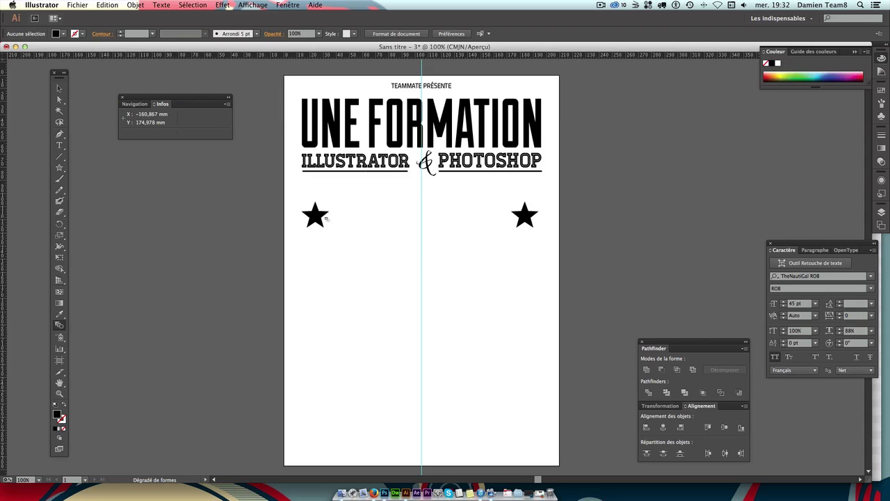
pyautogui.click(526, 219)
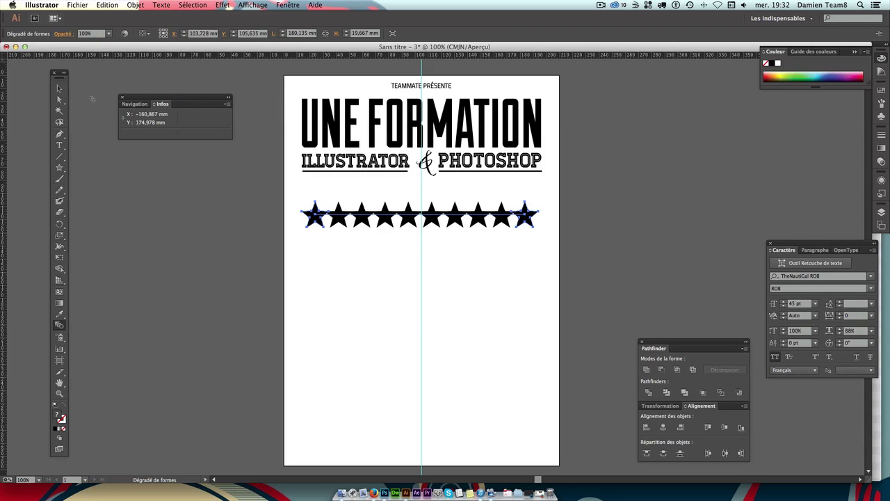
pyautogui.click(59, 88)
pyautogui.hotkey('ctrl', 'z')
# Move the right star outward and blend both into a row of ten stars.
pyautogui.moveTo(528, 219); pyautogui.dragTo(594, 217)
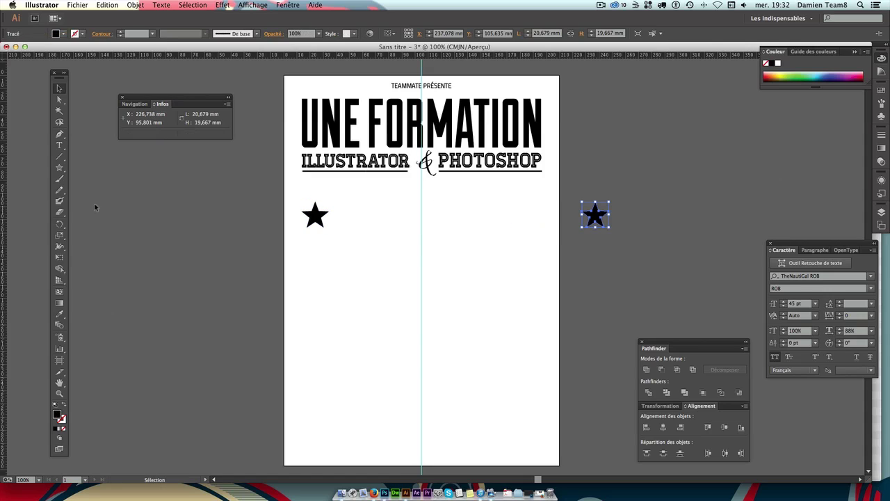
pyautogui.click(58, 326)
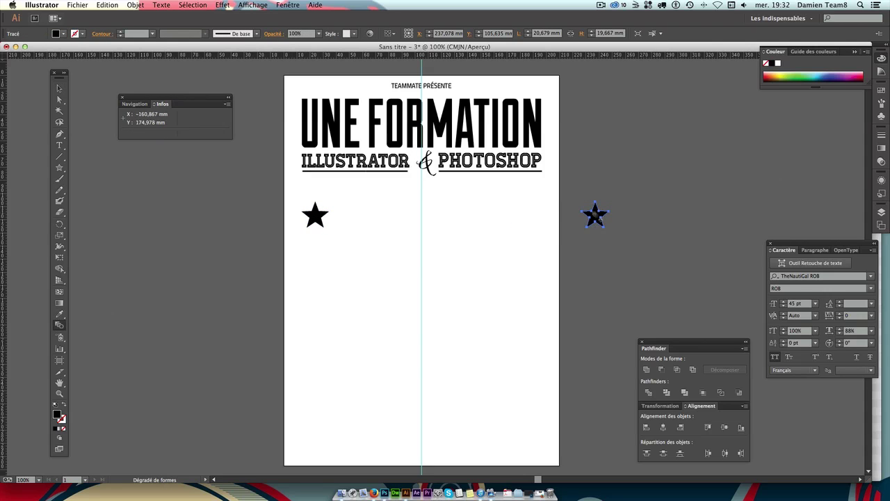
pyautogui.click(595, 217)
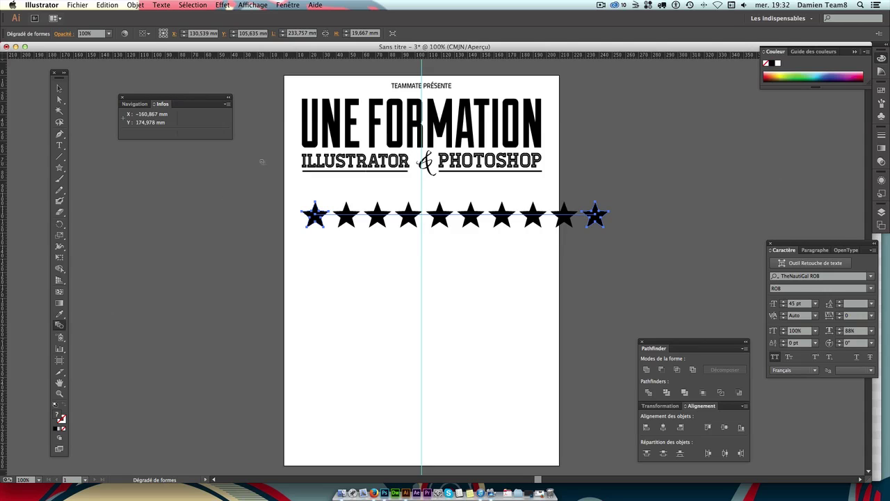
pyautogui.click(59, 88)
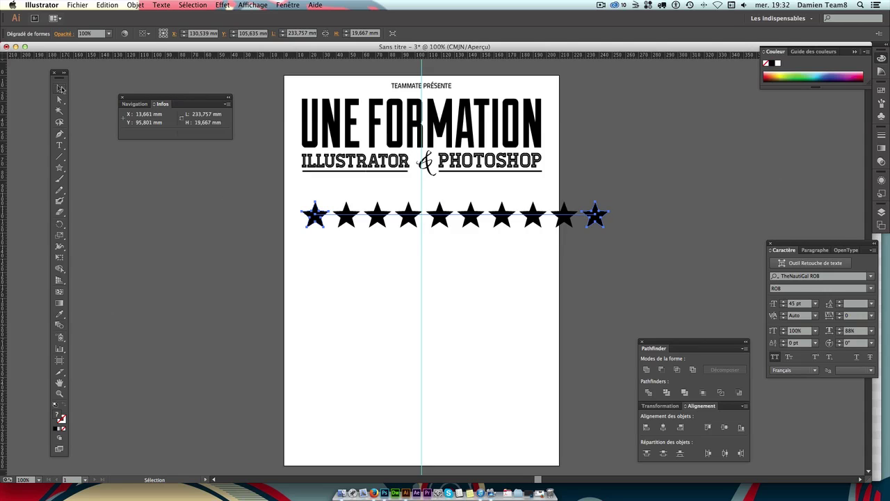
pyautogui.click(619, 192)
pyautogui.click(596, 217)
pyautogui.click(461, 263)
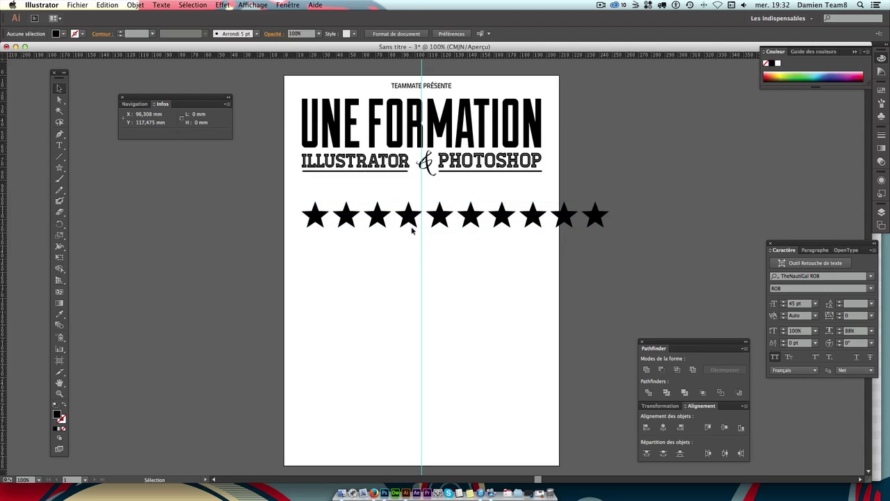
pyautogui.click(414, 219)
pyautogui.moveTo(409, 217)
pyautogui.mouseDown()
pyautogui.moveTo(411, 253)
pyautogui.moveTo(411, 226)
pyautogui.mouseUp()
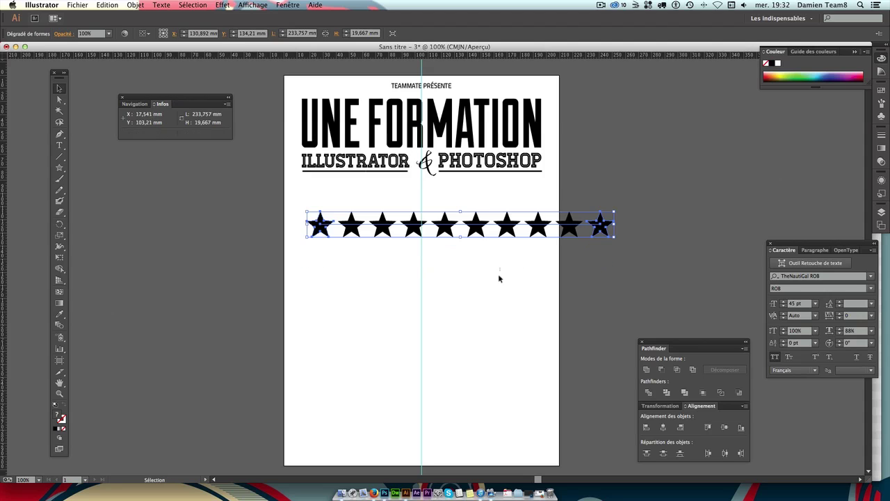
# Move the star row down and centre it under the title.
pyautogui.click(498, 274)
pyautogui.moveTo(486, 227)
pyautogui.mouseDown()
pyautogui.moveTo(486, 246)
pyautogui.moveTo(520, 223)
pyautogui.mouseUp()
pyautogui.click(508, 284)
pyautogui.click(411, 248)
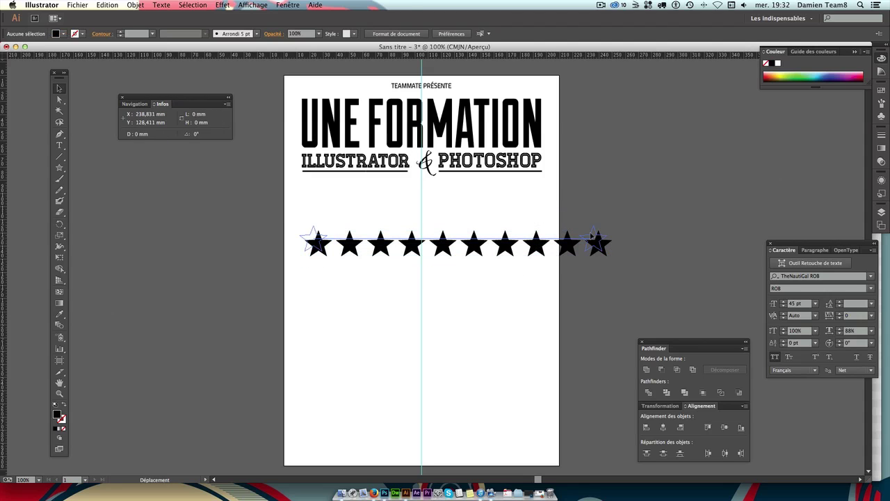
pyautogui.click(639, 226)
pyautogui.moveTo(595, 226); pyautogui.dragTo(583, 238)
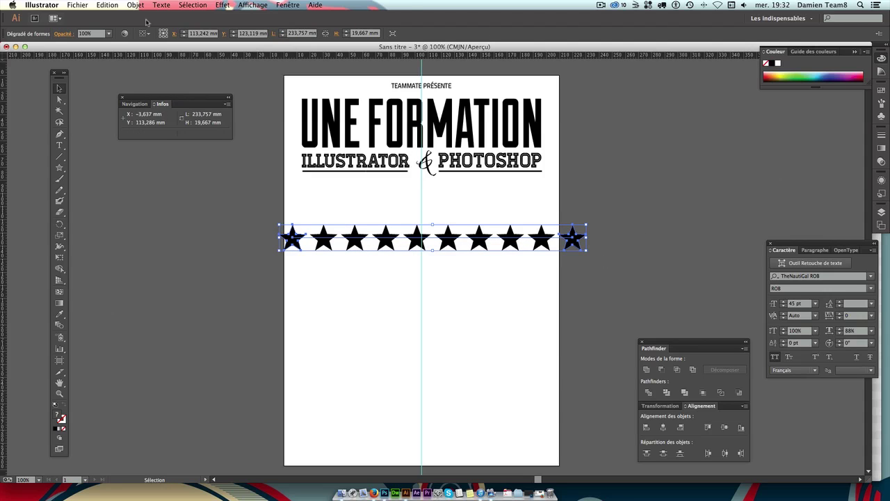
# Expand the star blend into separate shapes with Objet > Décomposer.
pyautogui.click(137, 5)
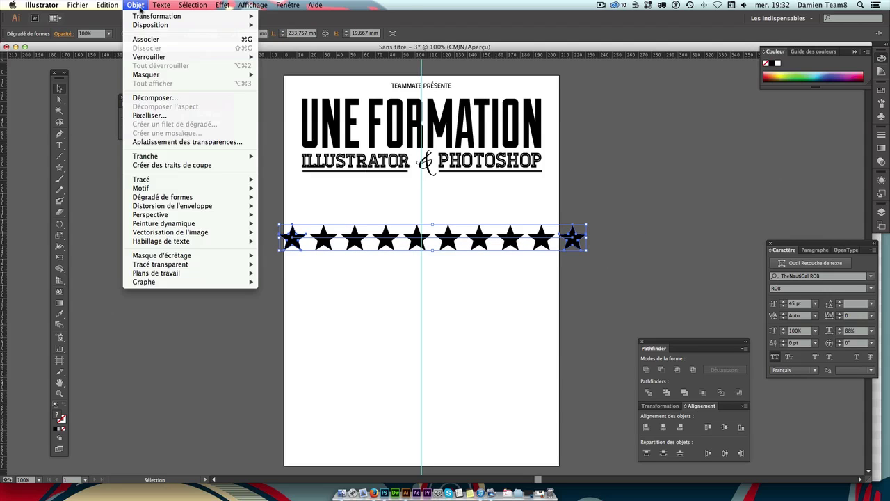
pyautogui.click(172, 97)
pyautogui.click(480, 307)
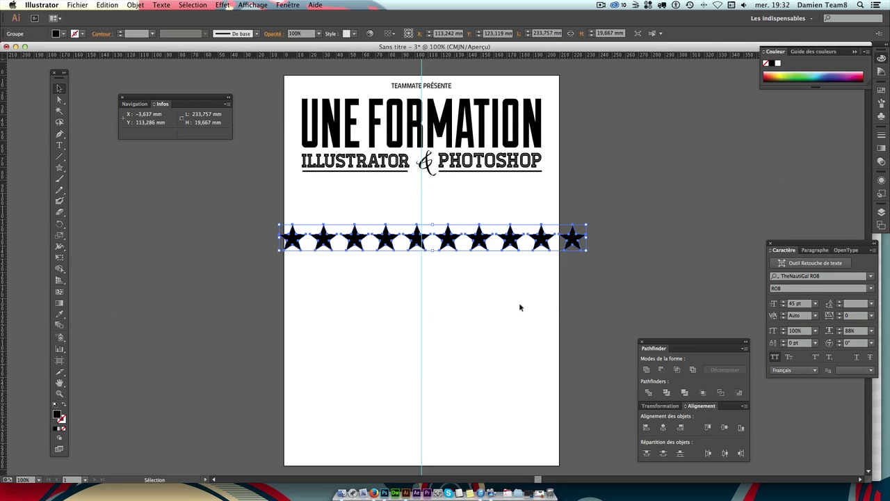
pyautogui.click(504, 258)
pyautogui.click(510, 239)
pyautogui.click(595, 263)
pyautogui.click(581, 245)
pyautogui.click(135, 5)
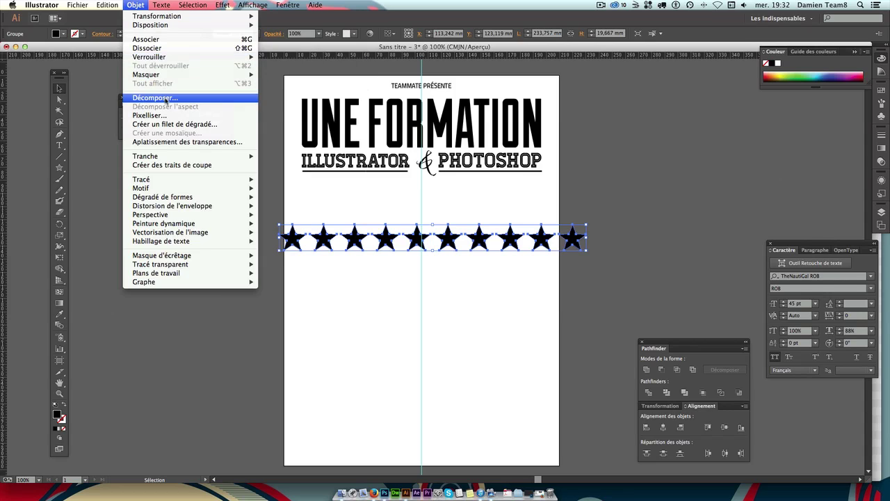
# Ungroup the ten stars, then undo accidental moves of individual stars.
pyautogui.click(162, 48)
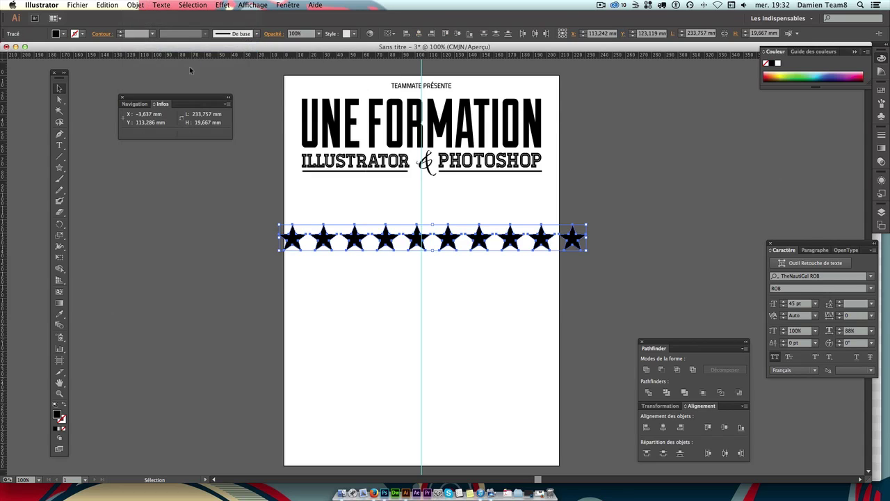
pyautogui.click(617, 230)
pyautogui.click(542, 239)
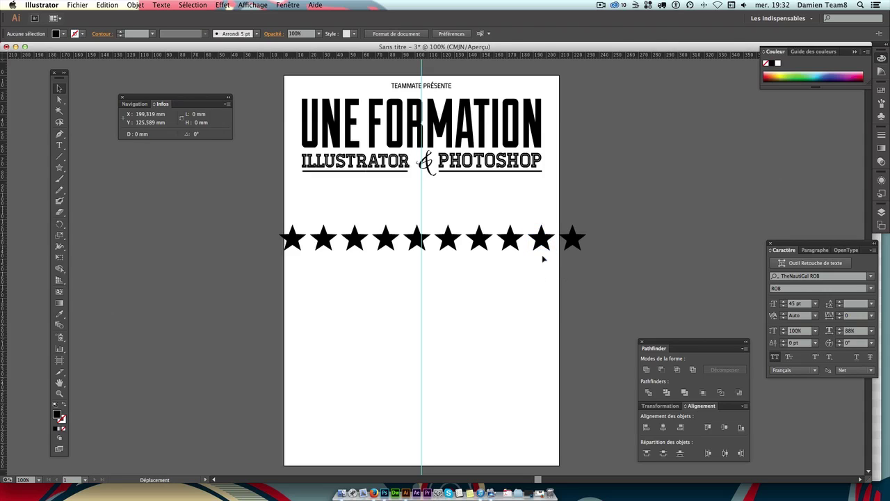
pyautogui.moveTo(541, 247); pyautogui.dragTo(533, 294)
pyautogui.moveTo(479, 238); pyautogui.dragTo(477, 208)
pyautogui.moveTo(454, 245); pyautogui.dragTo(456, 271)
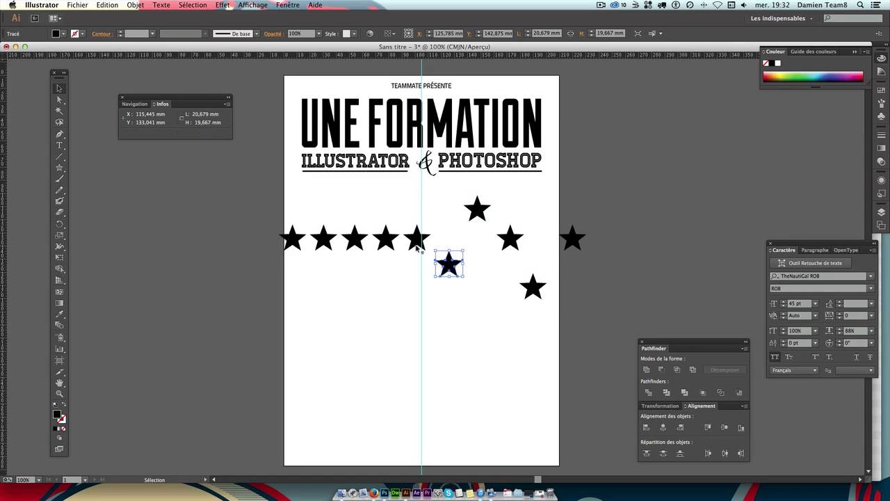
pyautogui.moveTo(386, 242); pyautogui.dragTo(388, 221)
pyautogui.click(643, 217)
pyautogui.hotkey('ctrl', 'z')
pyautogui.hotkey('ctrl', 'z')
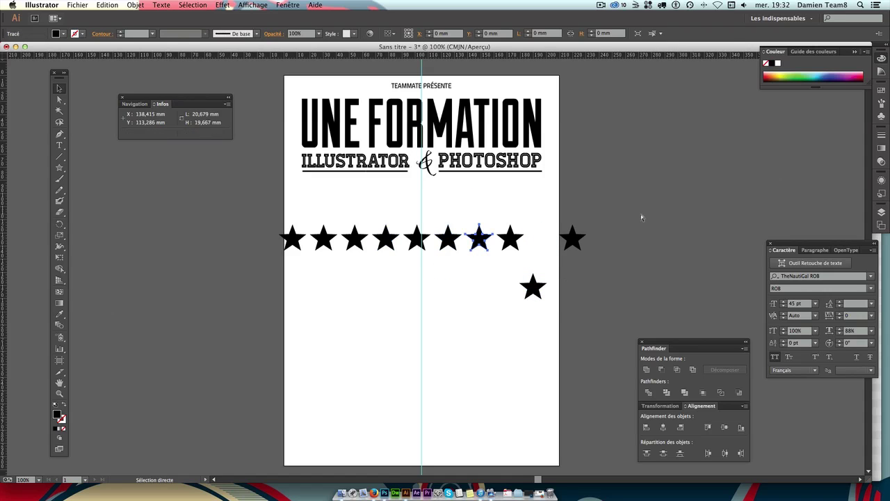
pyautogui.hotkey('ctrl', 'z')
pyautogui.hotkey('ctrl', 'z')
pyautogui.hotkey('ctrl', 'z')
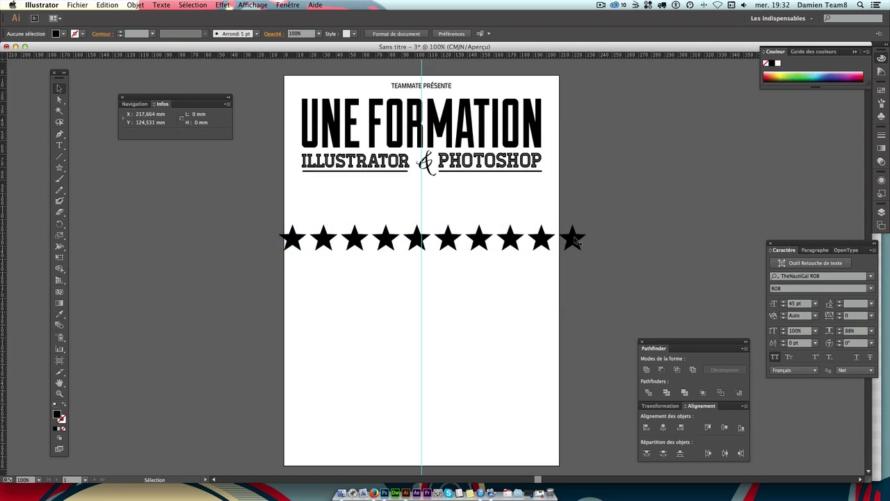
# Scale the star row down proportionally and move it up beneath the title.
pyautogui.click(576, 242)
pyautogui.moveTo(588, 252); pyautogui.dragTo(486, 238)
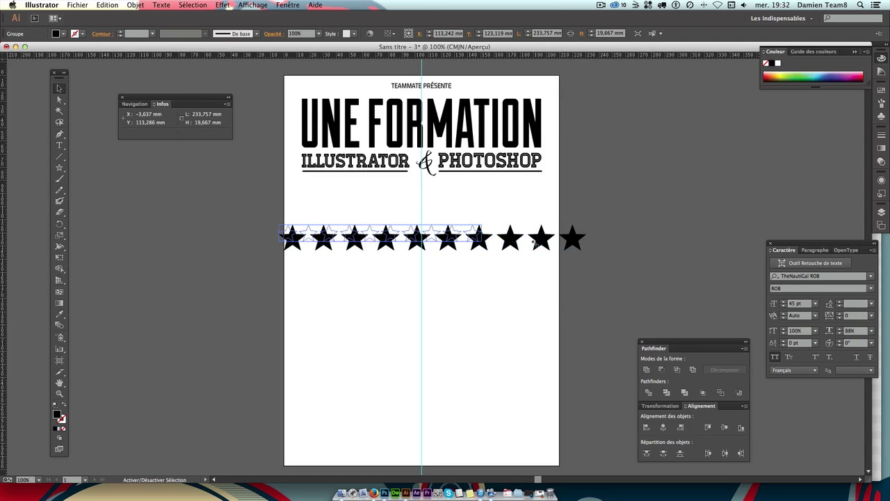
pyautogui.click(486, 239)
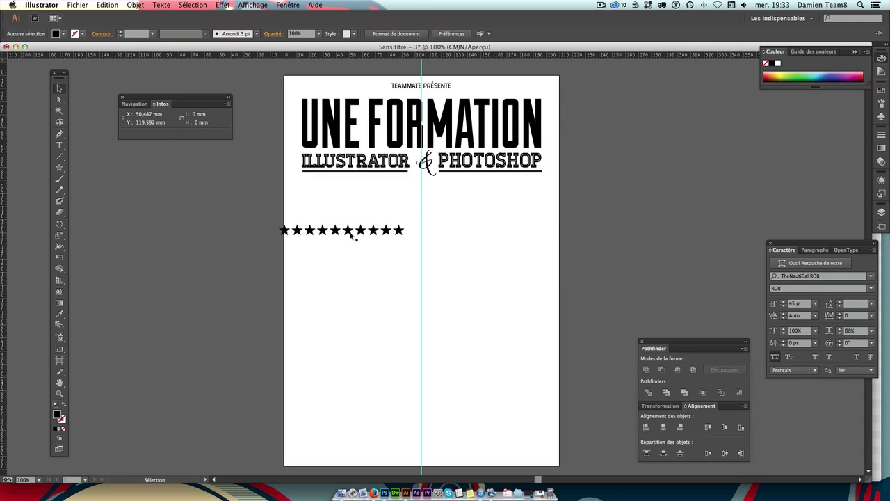
pyautogui.moveTo(352, 232); pyautogui.dragTo(425, 193)
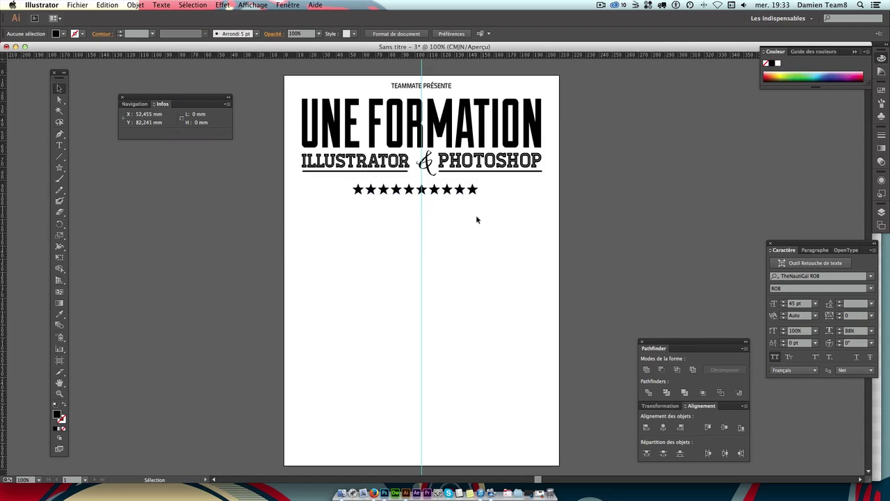
pyautogui.click(358, 195)
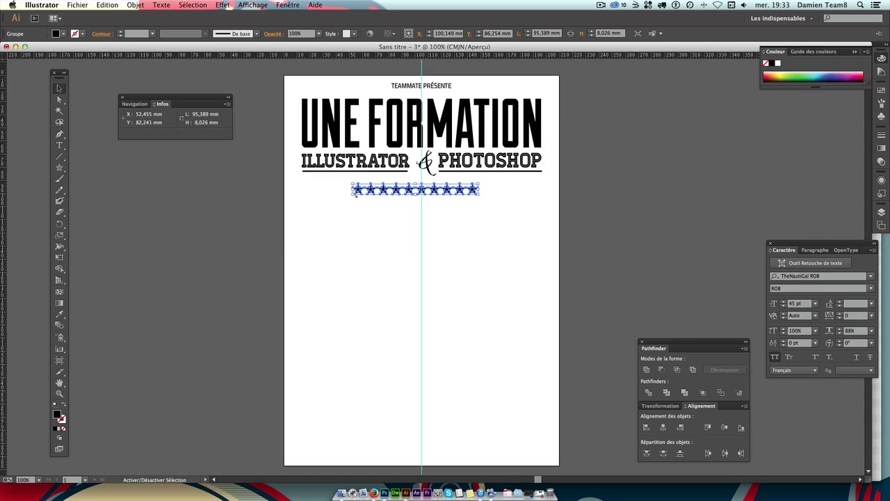
pyautogui.click(339, 202)
pyautogui.click(360, 195)
pyautogui.keyDown('shift'); pyautogui.click(354, 195); pyautogui.keyUp('shift')
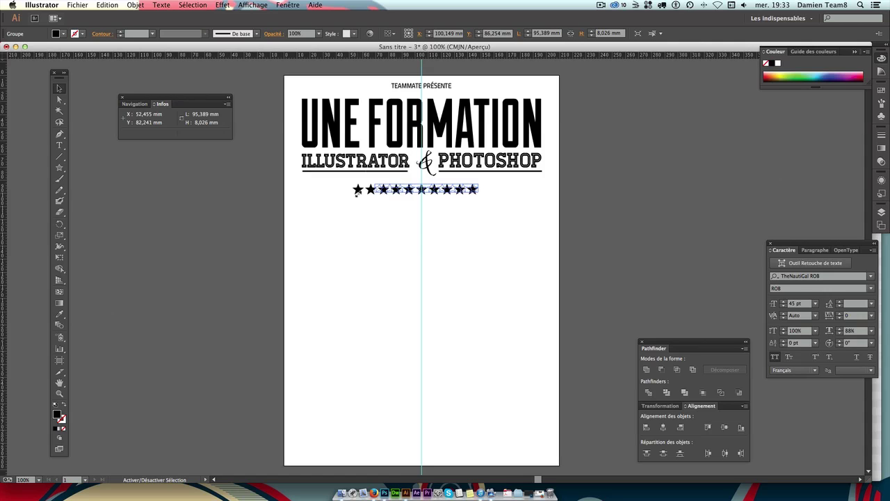
pyautogui.hotkey('ctrl', 'z')
# Centre the star row just below the ILLUSTRATOR & PHOTOSHOP line.
pyautogui.click(531, 207)
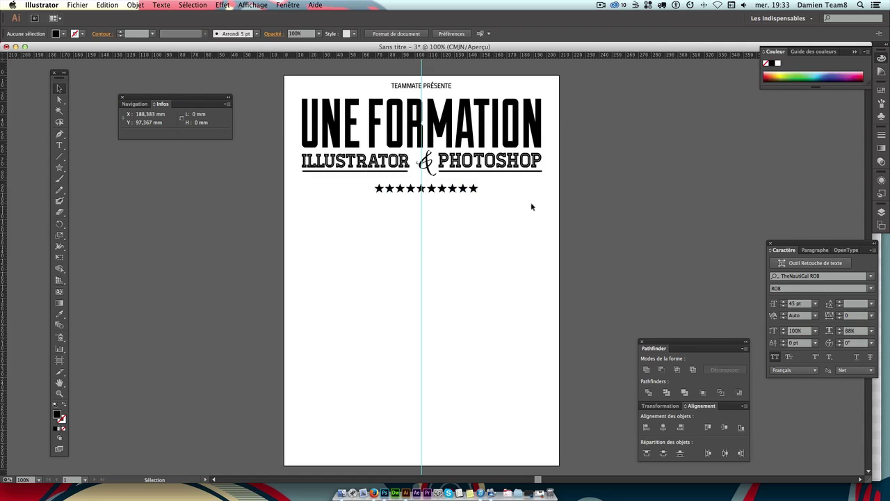
pyautogui.click(469, 189)
pyautogui.moveTo(470, 189); pyautogui.dragTo(466, 186)
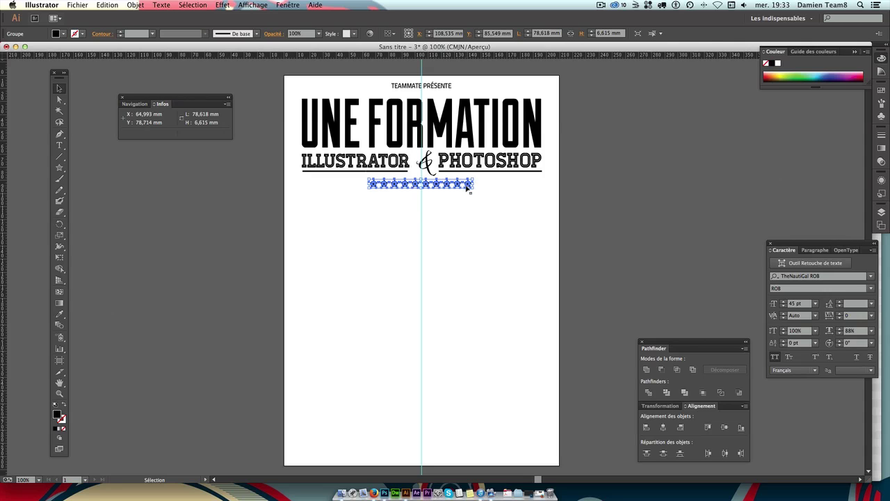
pyautogui.click(495, 207)
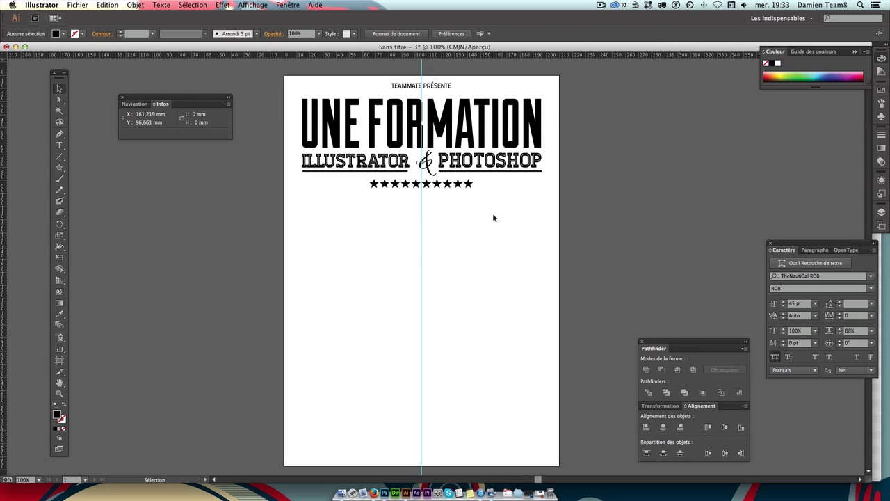
pyautogui.moveTo(480, 269); pyautogui.dragTo(490, 259)
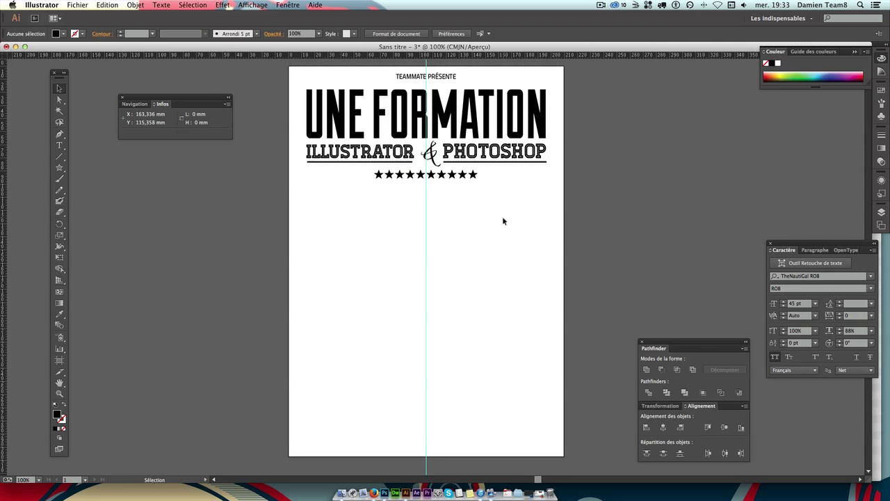
pyautogui.click(398, 177)
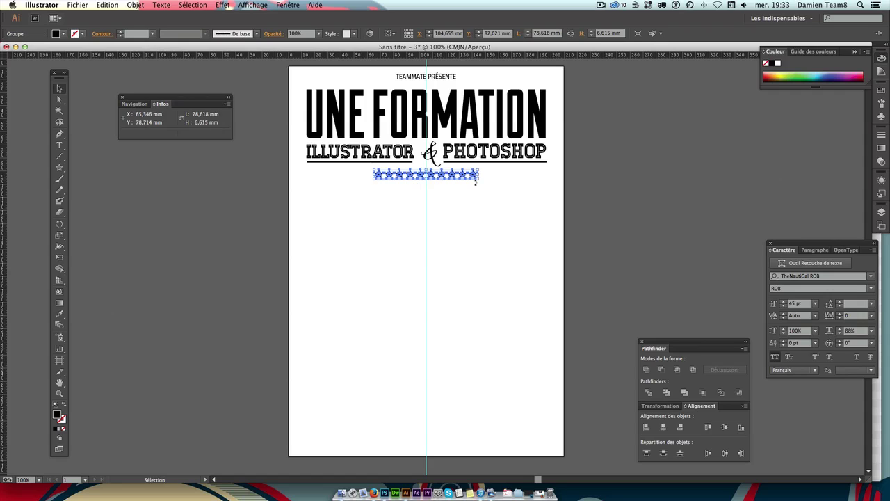
pyautogui.click(493, 194)
pyautogui.click(477, 178)
pyautogui.click(508, 213)
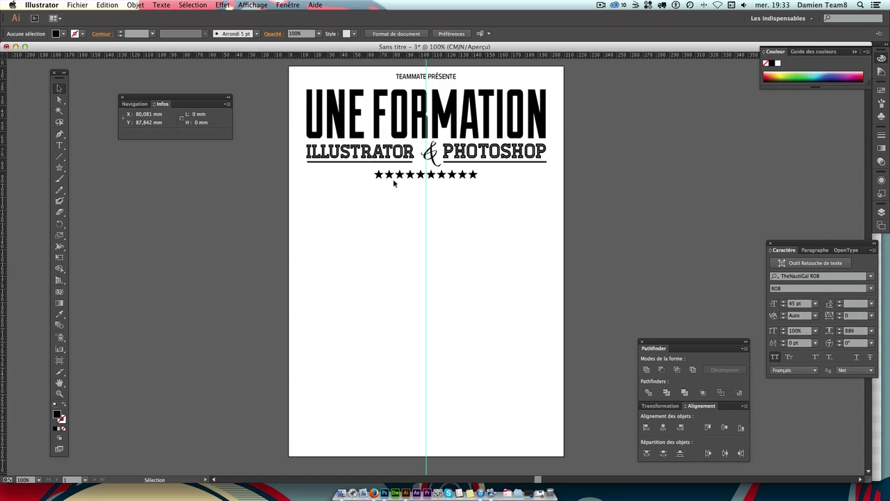
# Open the Blend Options and cancel without changes.
pyautogui.doubleClick(60, 326)
pyautogui.click(447, 275)
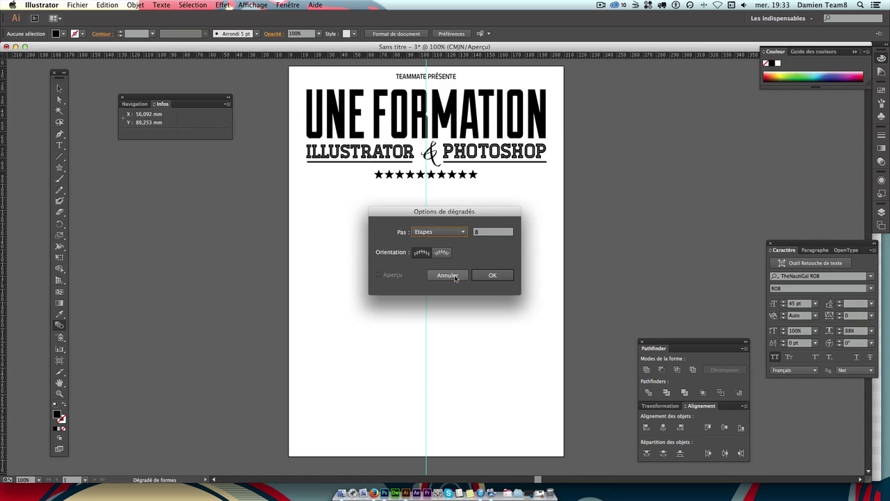
pyautogui.click(59, 88)
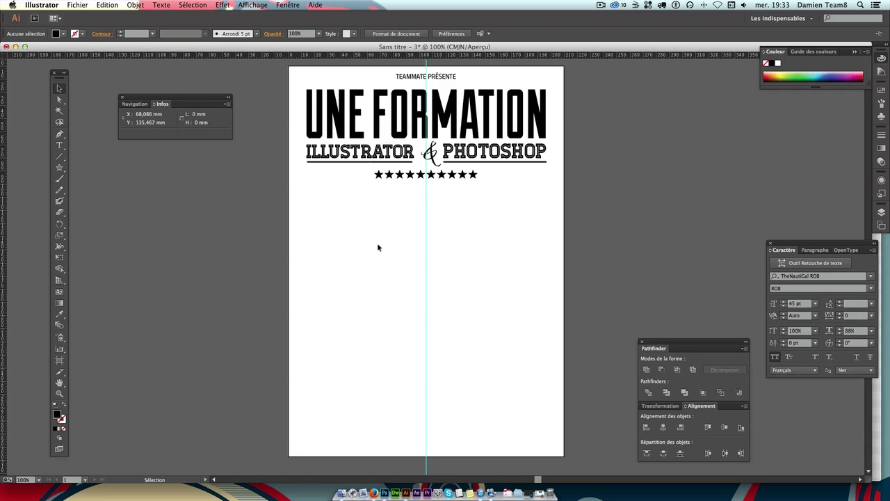
pyautogui.moveTo(59, 167); pyautogui.dragTo(111, 167)
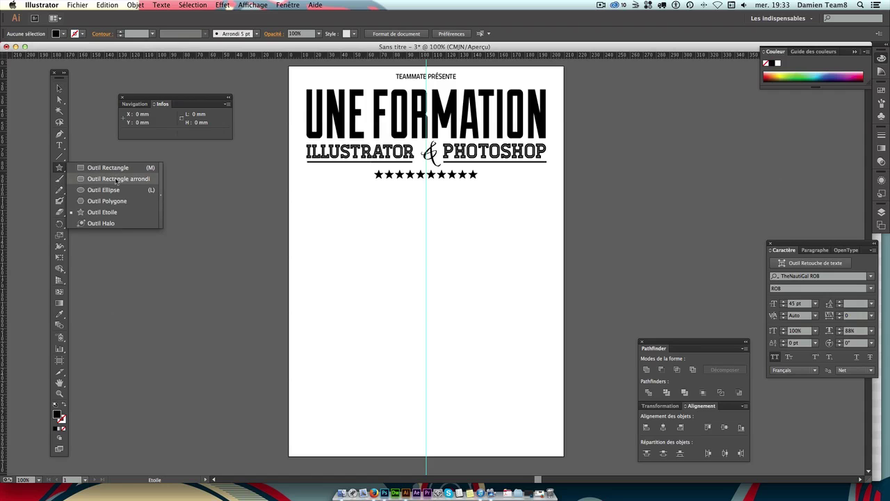
# Create an 80 × 15 mm rectangle with the Rectangle tool.
pyautogui.click(110, 169)
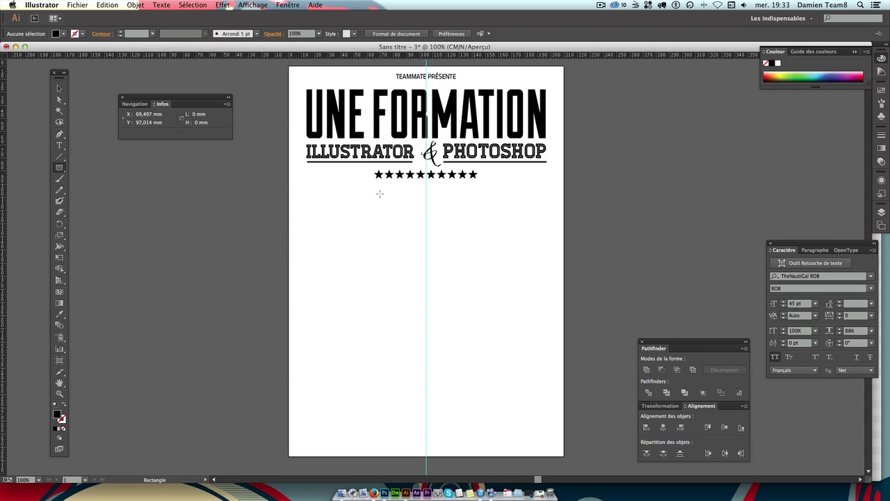
pyautogui.click(376, 222)
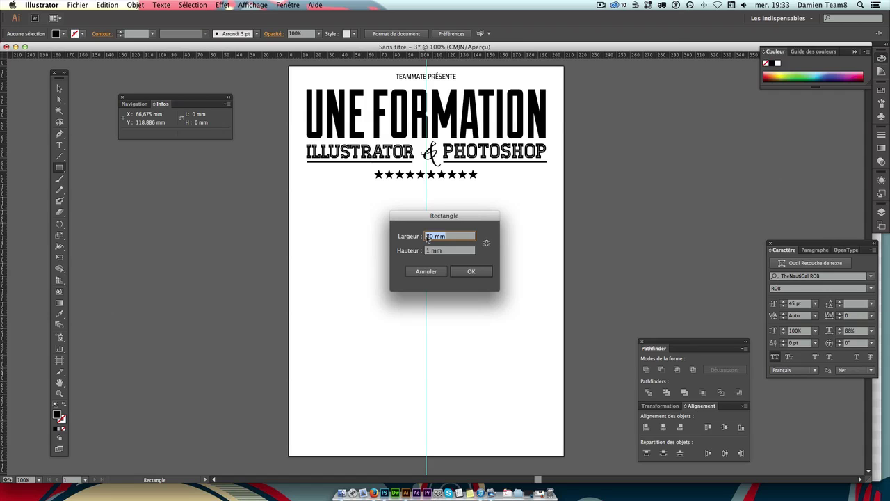
pyautogui.write('80')
pyautogui.press('Tab')
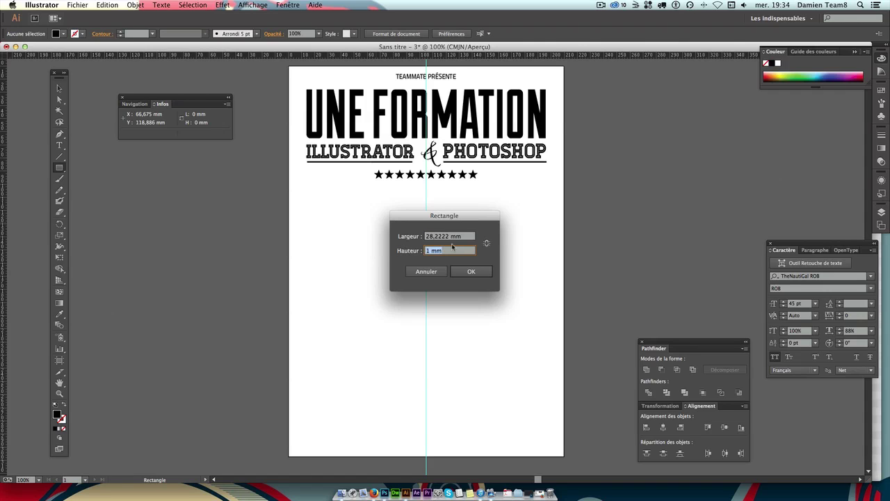
pyautogui.write('15')
pyautogui.press('Return')
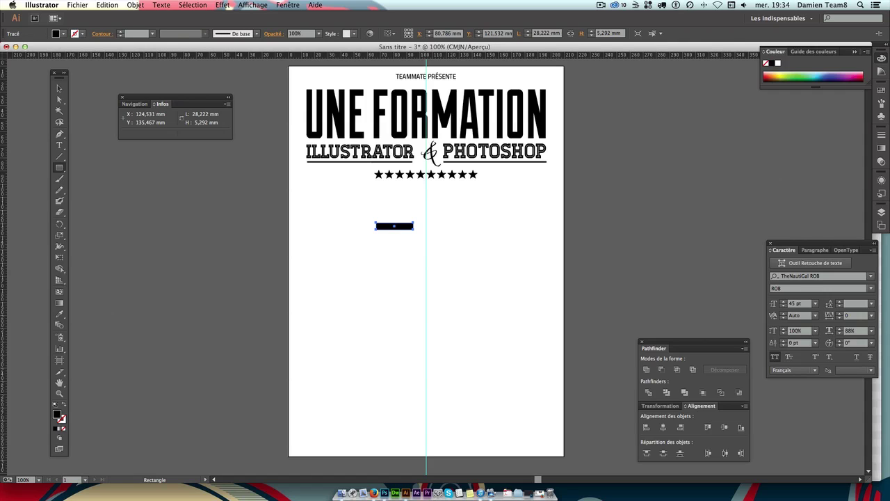
# Resize the rectangle to about 75 × 16 mm and move it just below the stars.
pyautogui.click(60, 87)
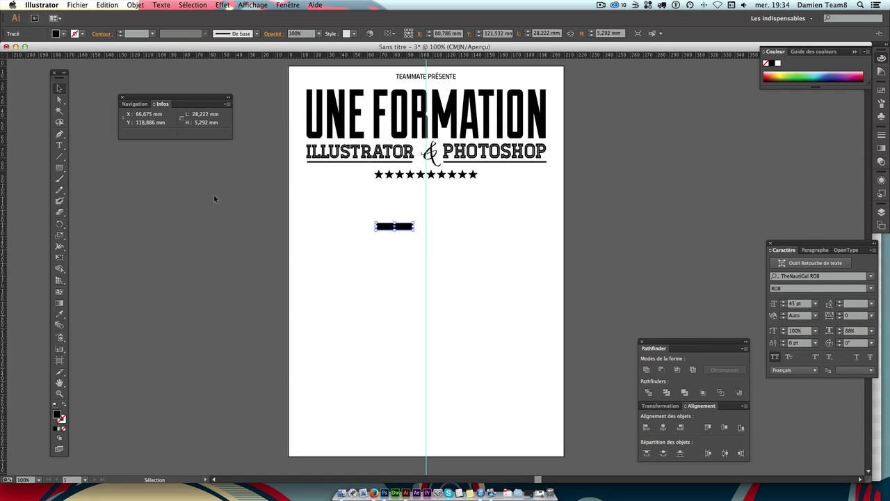
pyautogui.moveTo(417, 233); pyautogui.dragTo(476, 251)
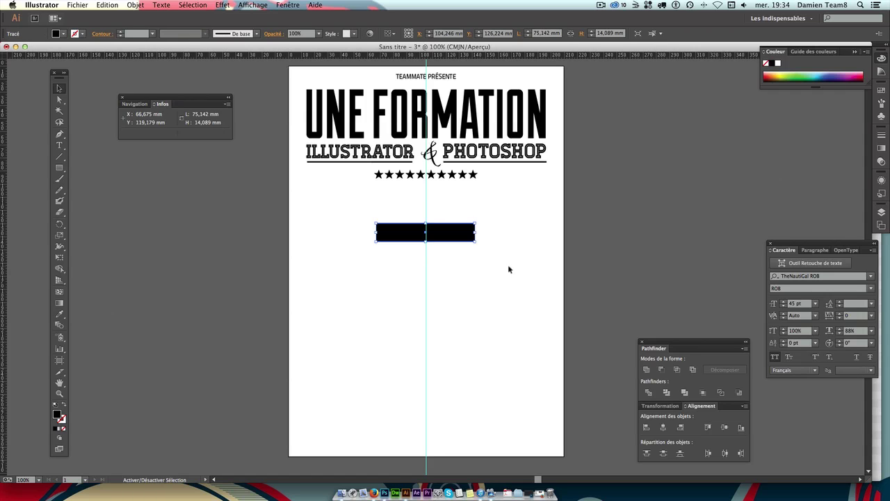
pyautogui.click(487, 269)
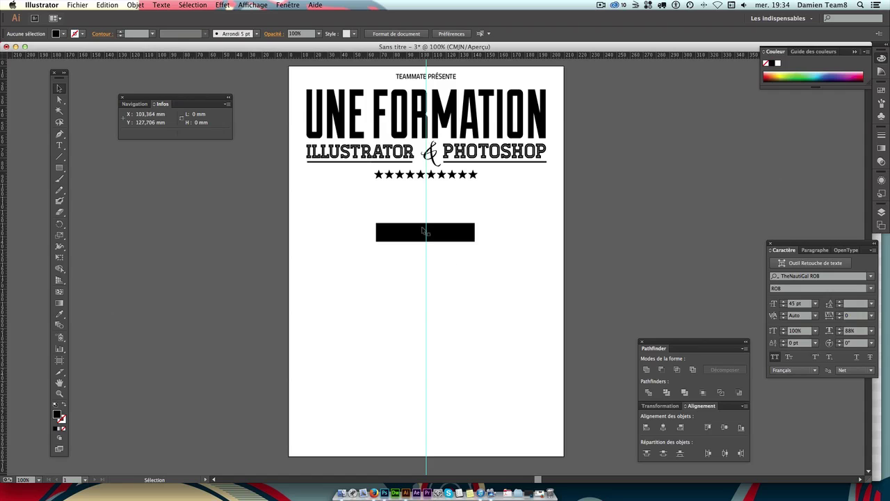
pyautogui.moveTo(406, 233); pyautogui.dragTo(404, 196)
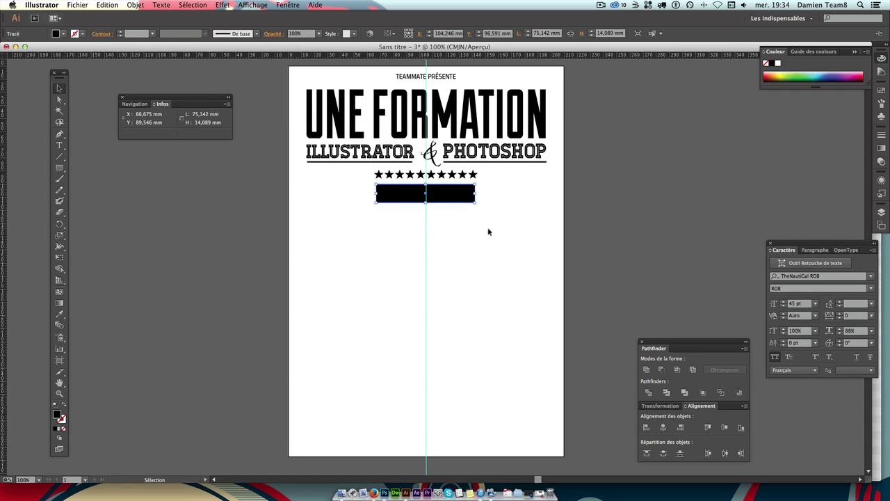
pyautogui.click(488, 232)
pyautogui.click(401, 199)
# Extend the rectangle's bottom edge slightly and nudge it right.
pyautogui.moveTo(426, 202); pyautogui.dragTo(422, 205)
pyautogui.press('super+shift+a')
pyautogui.click(421, 204)
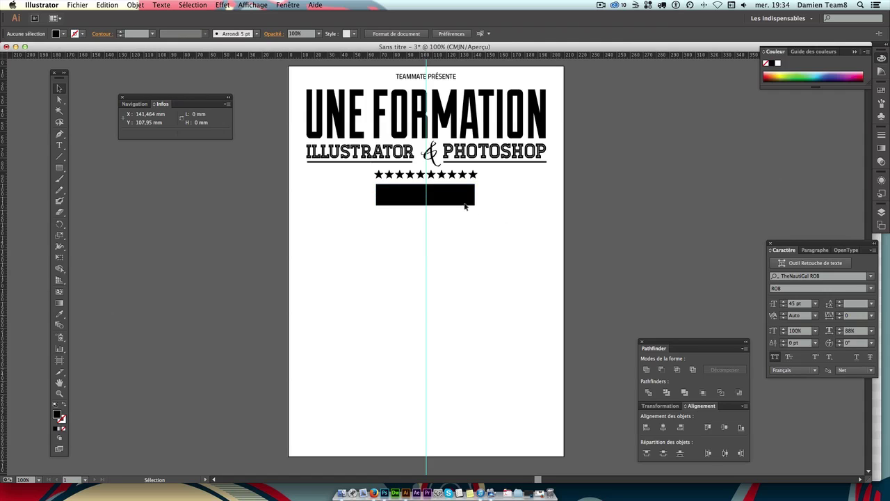
pyautogui.press('Right')
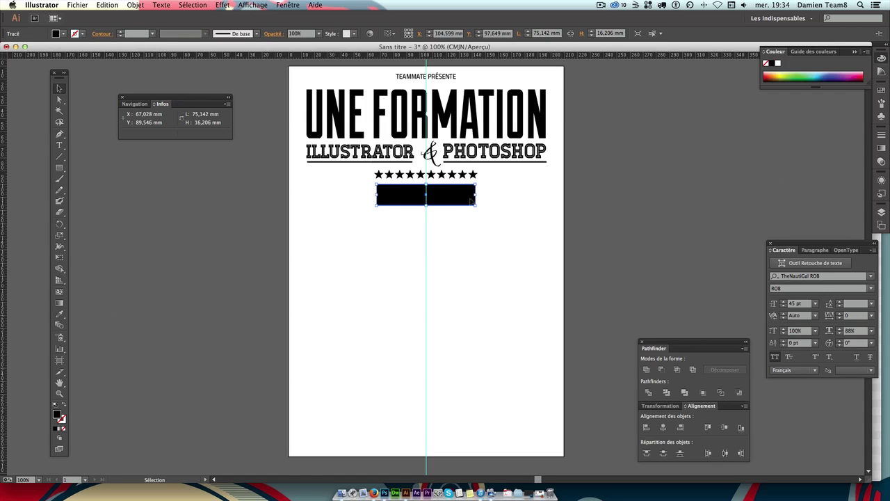
pyautogui.click(498, 196)
pyautogui.hotkey('ctrl', '+')
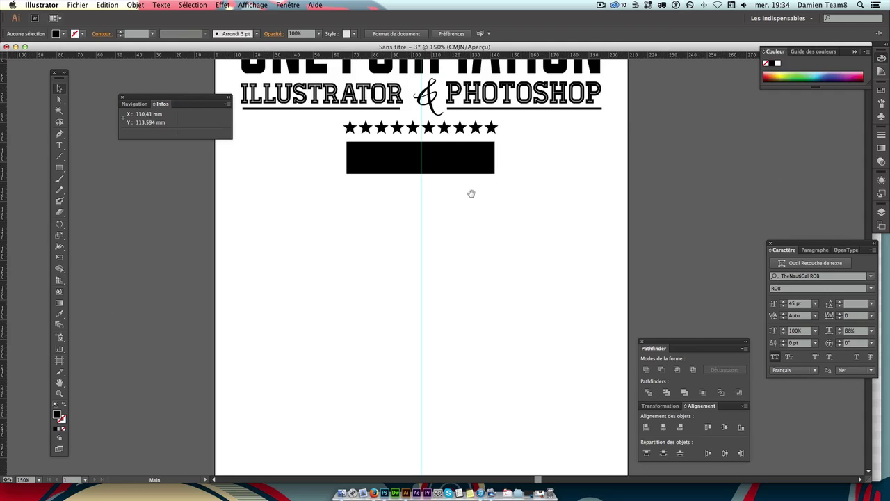
pyautogui.moveTo(471, 193); pyautogui.dragTo(451, 286)
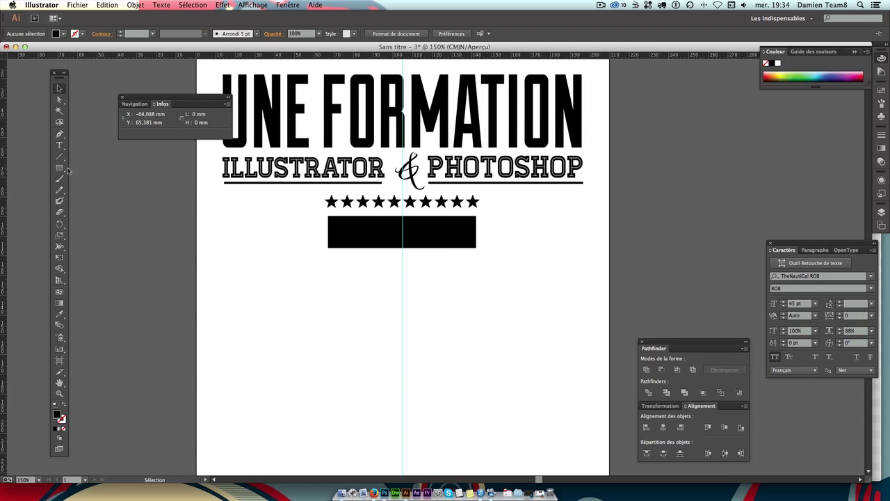
# Change the rectangle's fill from black to grey in the Color Picker.
pyautogui.click(60, 168)
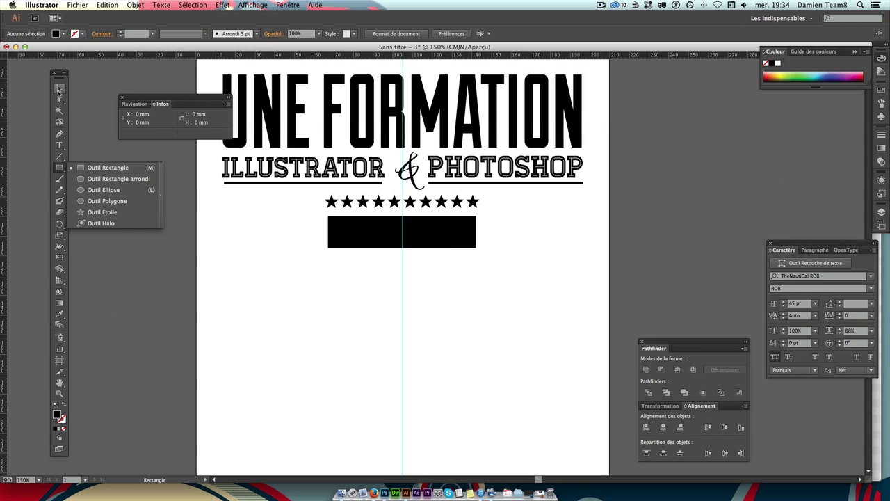
pyautogui.click(59, 89)
pyautogui.click(345, 224)
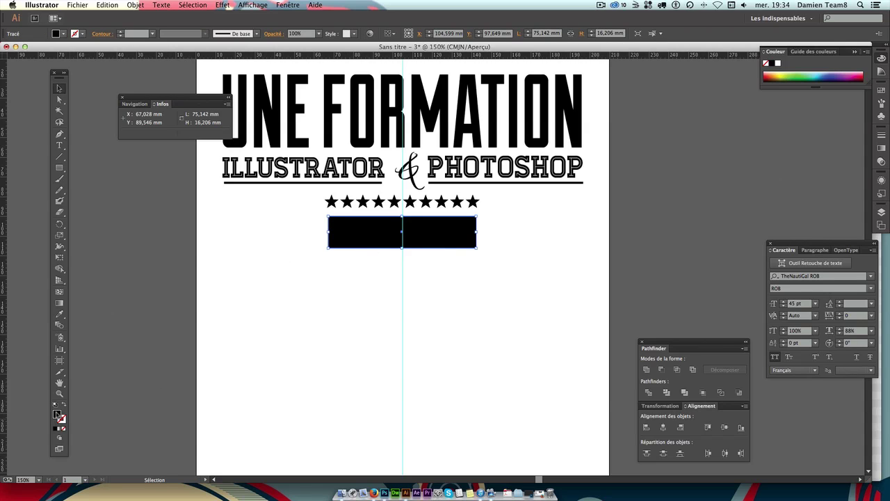
pyautogui.doubleClick(57, 414)
pyautogui.moveTo(560, 296); pyautogui.dragTo(542, 307)
pyautogui.press('Return')
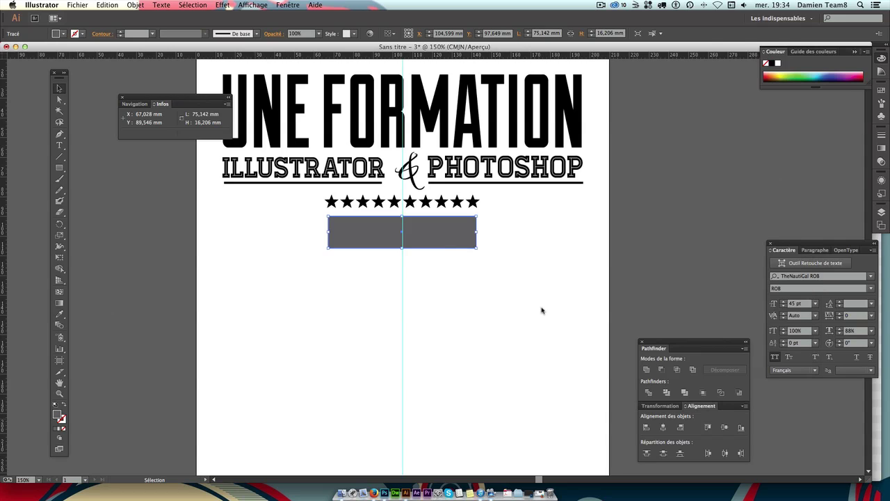
pyautogui.click(542, 308)
pyautogui.click(60, 168)
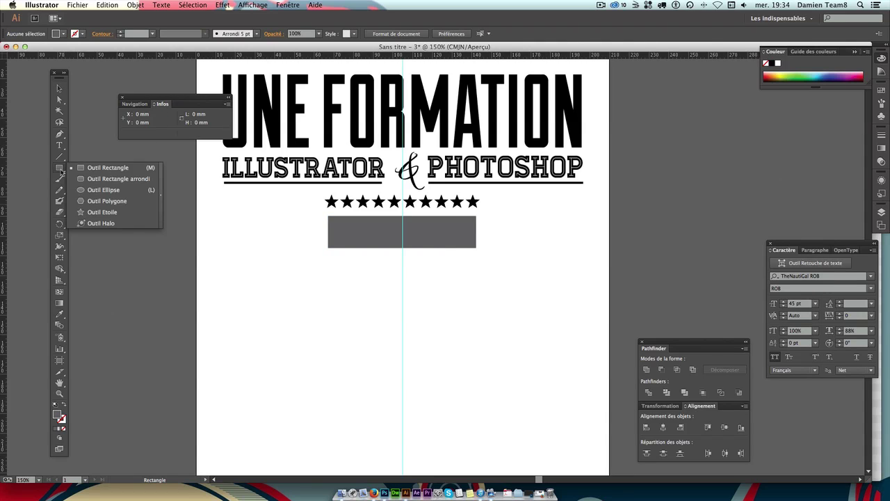
# Make a three-point star, then redraw it as a small 13.1 × 11.4 mm triangle.
pyautogui.click(100, 212)
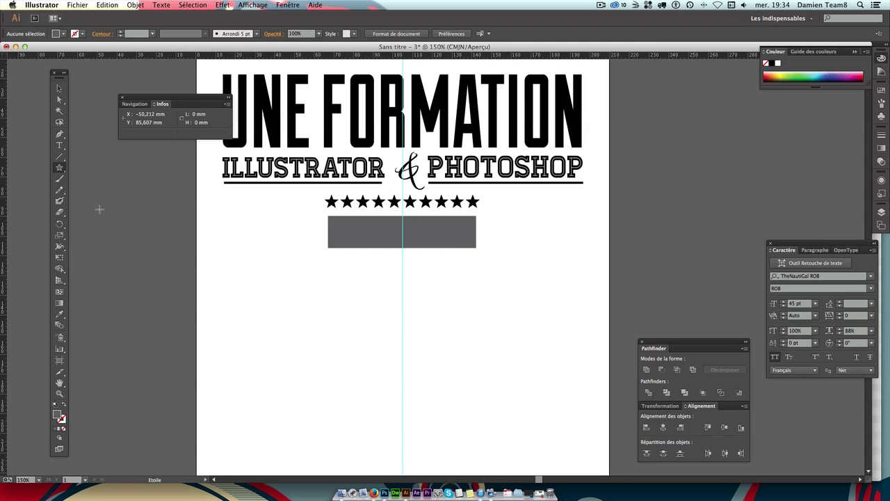
pyautogui.click(380, 295)
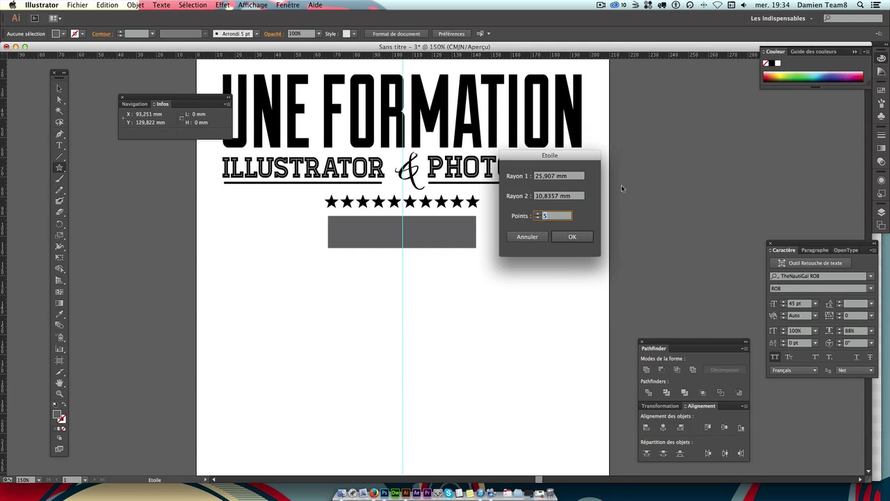
pyautogui.write('3')
pyautogui.press('Return')
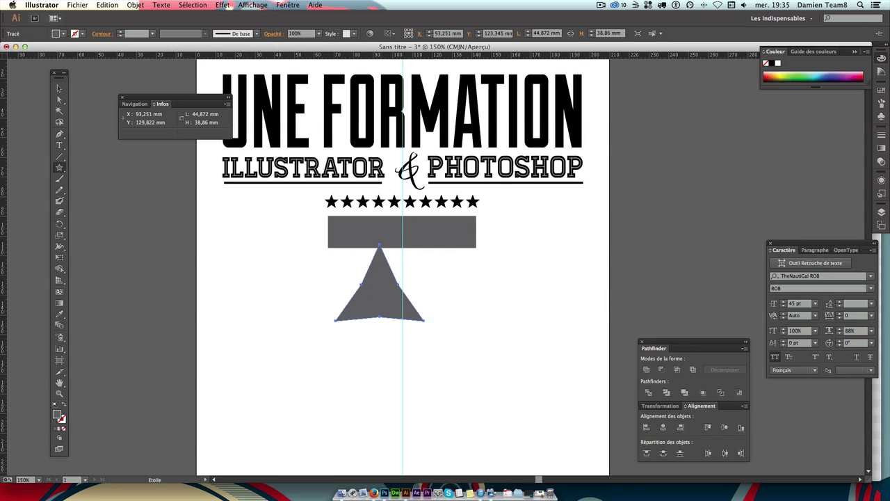
pyautogui.press('Delete')
pyautogui.moveTo(380, 278)
pyautogui.mouseDown()
pyautogui.moveTo(409, 297)
pyautogui.moveTo(395, 286)
pyautogui.mouseUp()
# Give the triangle a darker grey fill, move it right and enlarge it.
pyautogui.press('v')
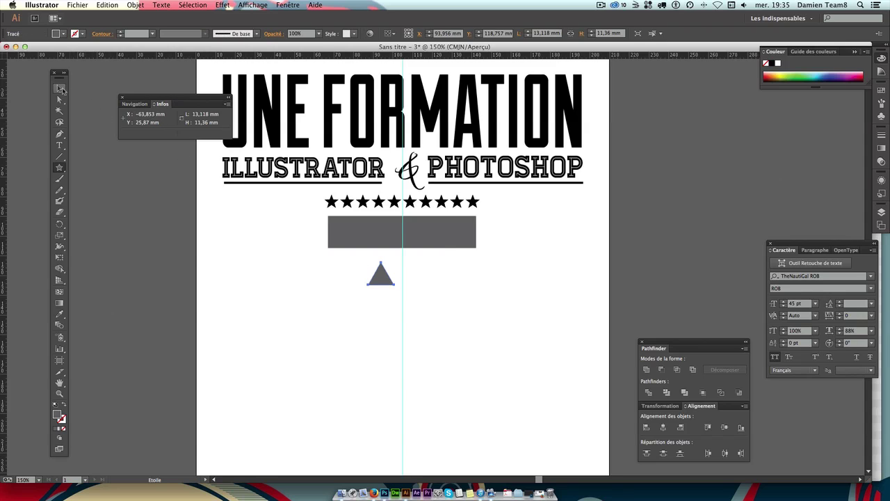
pyautogui.doubleClick(57, 415)
pyautogui.moveTo(631, 340); pyautogui.dragTo(547, 326)
pyautogui.press('Return')
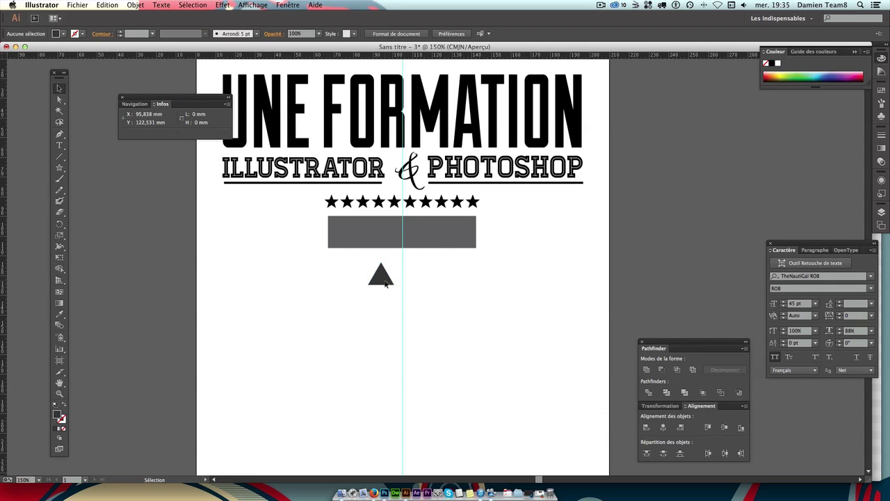
pyautogui.moveTo(384, 278)
pyautogui.mouseDown()
pyautogui.moveTo(478, 274)
pyautogui.moveTo(426, 269)
pyautogui.mouseUp()
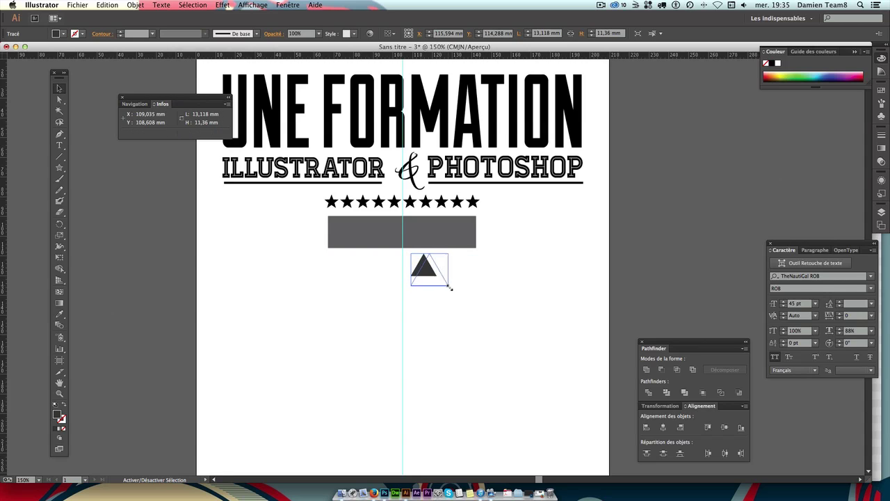
pyautogui.moveTo(438, 276)
pyautogui.mouseDown()
pyautogui.moveTo(454, 290)
pyautogui.moveTo(503, 254)
pyautogui.mouseUp()
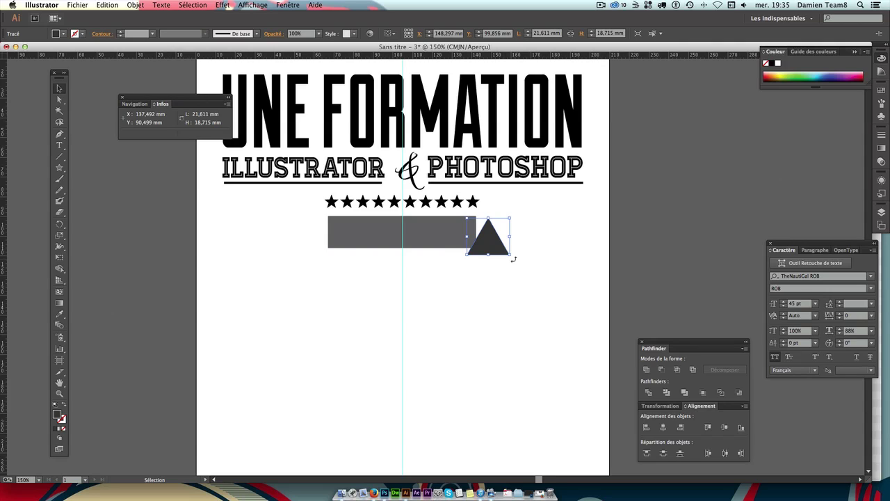
# Rotate the triangle to point left and place it over the rectangle's right end.
pyautogui.hotkey('ctrl', 'shift', 'b')
pyautogui.moveTo(514, 257); pyautogui.dragTo(516, 217)
pyautogui.moveTo(516, 218); pyautogui.dragTo(513, 219)
pyautogui.moveTo(494, 234); pyautogui.dragTo(476, 231)
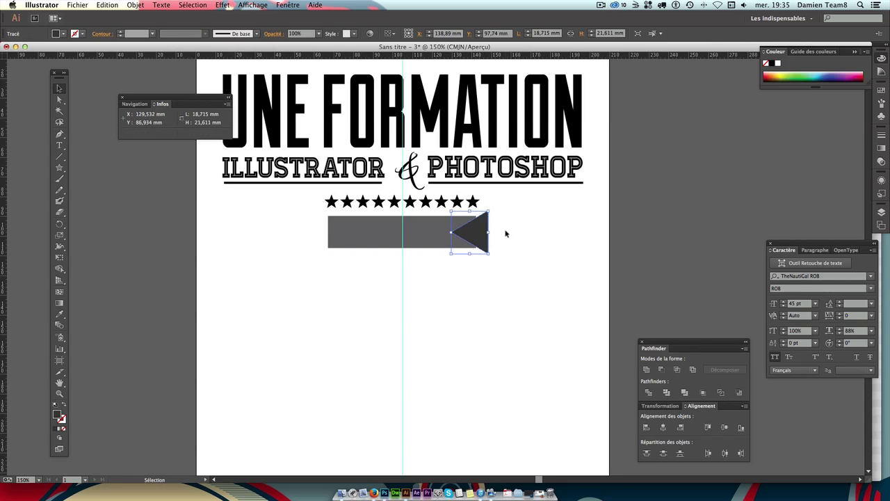
pyautogui.click(497, 231)
pyautogui.click(477, 224)
pyautogui.press('Left')
pyautogui.press('Left')
pyautogui.click(508, 252)
pyautogui.hotkey('ctrl', '+')
pyautogui.hotkey('ctrl', '+')
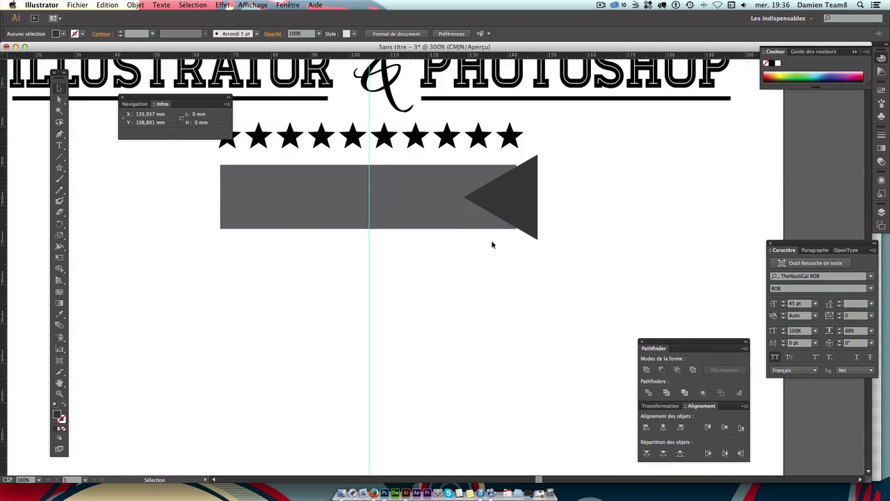
# Nudge the dark triangle two notches further left over the rectangle's end.
pyautogui.click(533, 198)
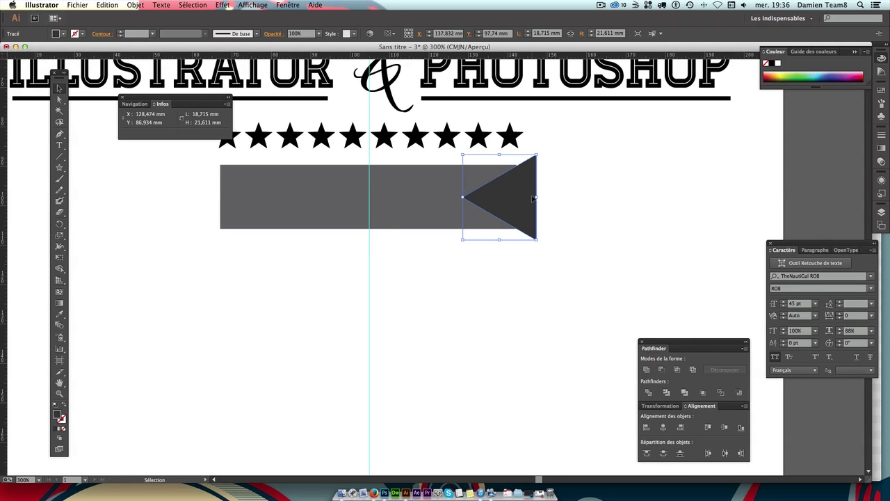
pyautogui.press('Left')
pyautogui.click(536, 192)
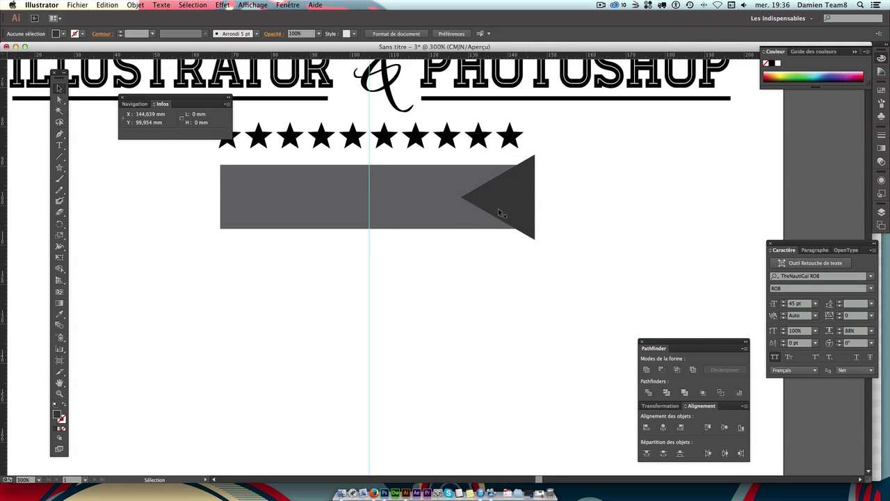
pyautogui.click(531, 179)
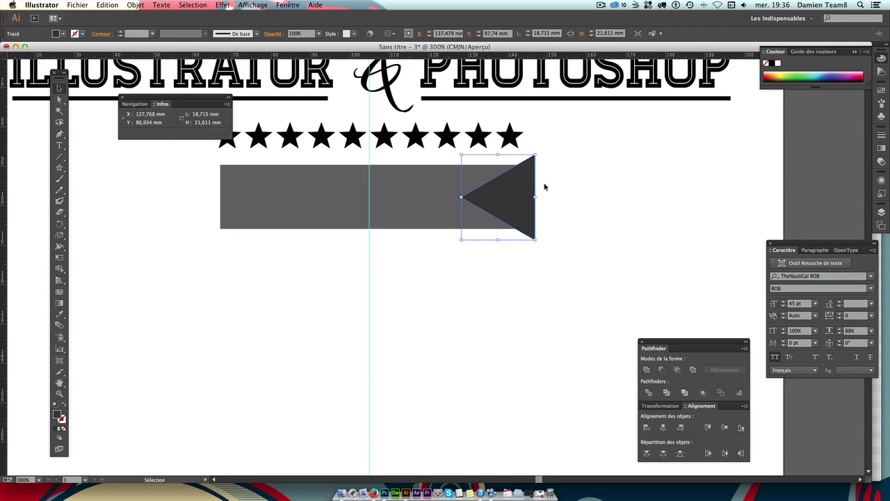
pyautogui.press('Left')
pyautogui.click(505, 154)
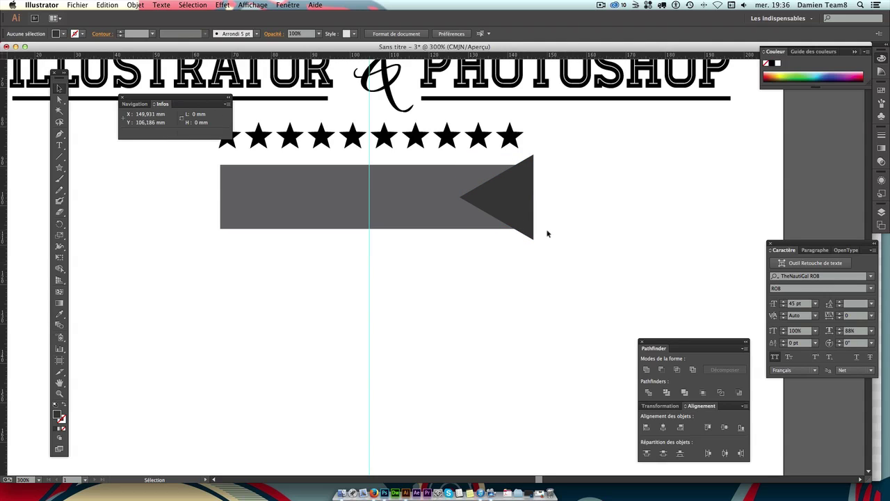
# Select both shapes, cut the triangle out with Pathfinder Minus Front, then undo it.
pyautogui.click(511, 197)
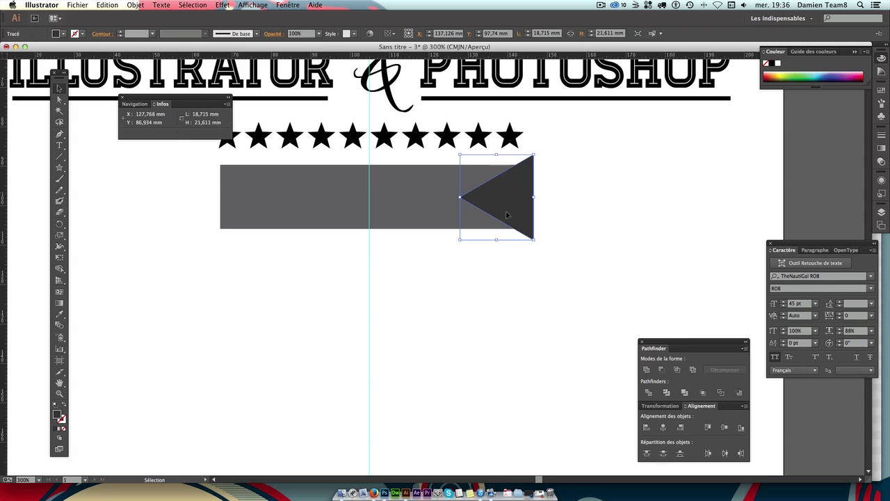
pyautogui.click(392, 205)
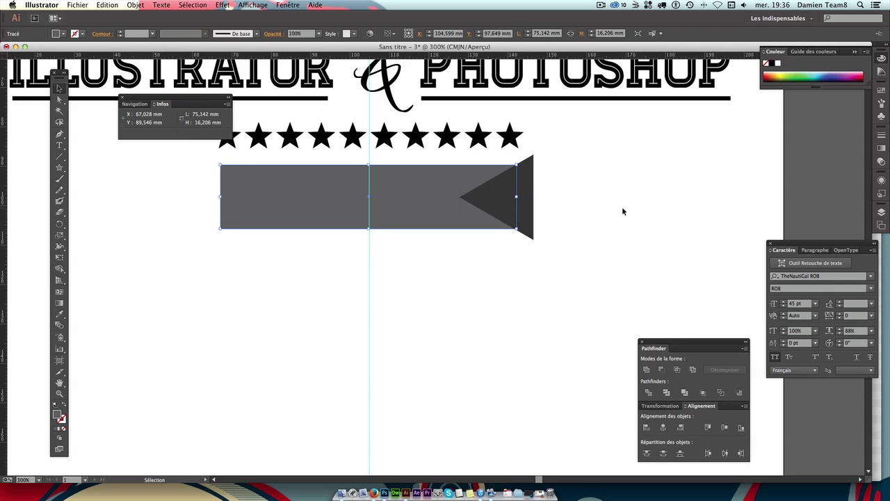
pyautogui.moveTo(574, 247); pyautogui.dragTo(470, 189)
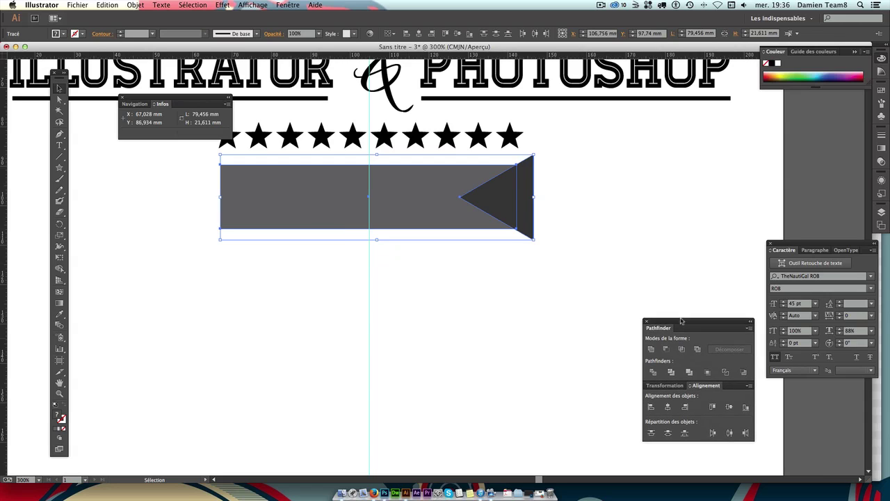
pyautogui.moveTo(675, 346); pyautogui.dragTo(679, 321)
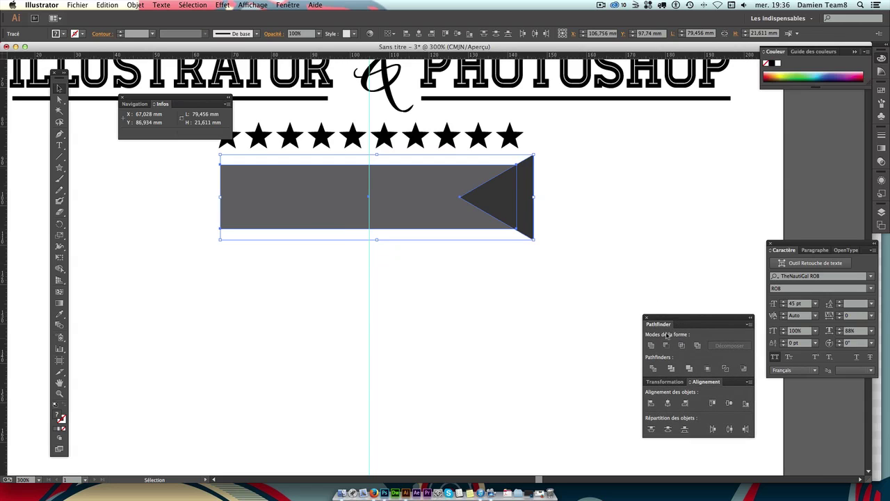
pyautogui.click(260, 5)
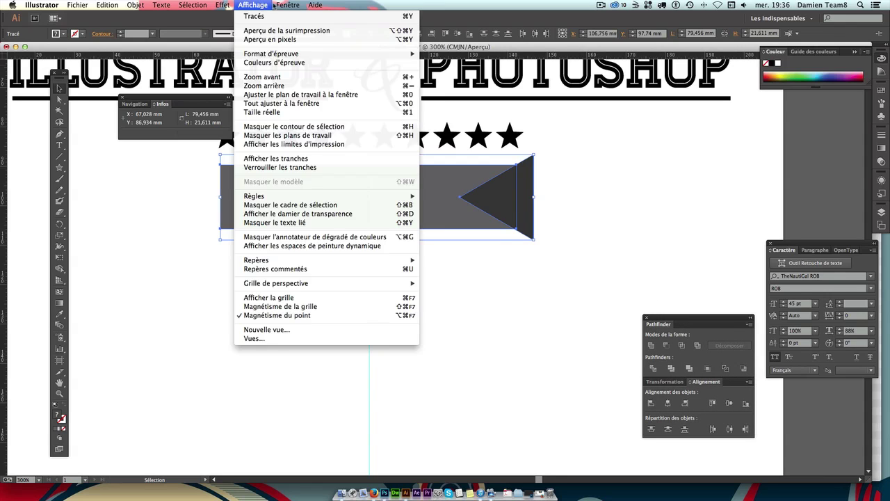
pyautogui.moveTo(287, 4)
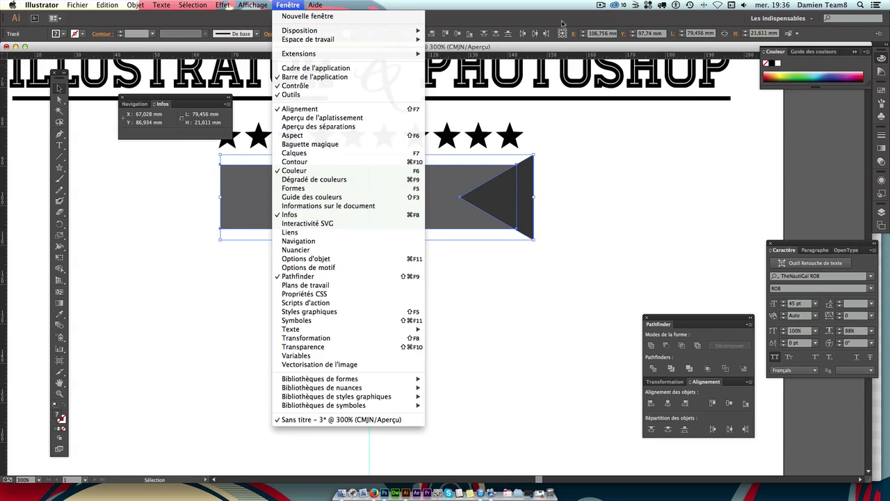
pyautogui.click(562, 24)
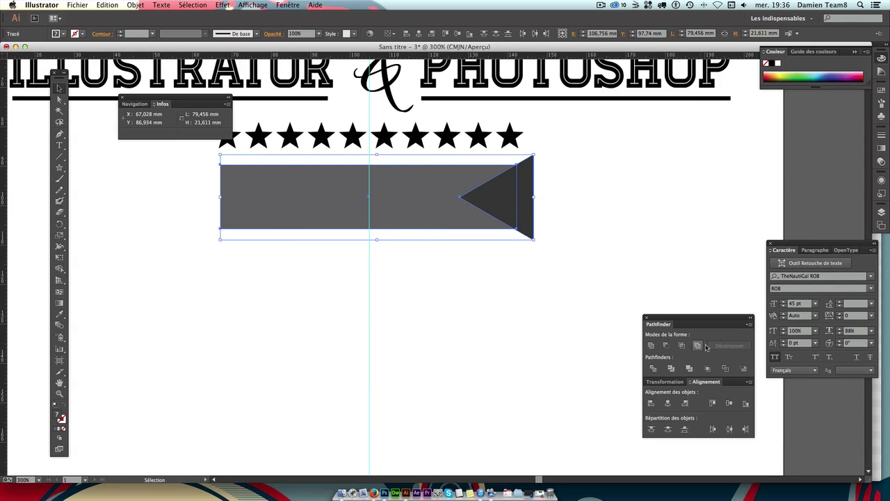
pyautogui.click(666, 345)
pyautogui.click(660, 298)
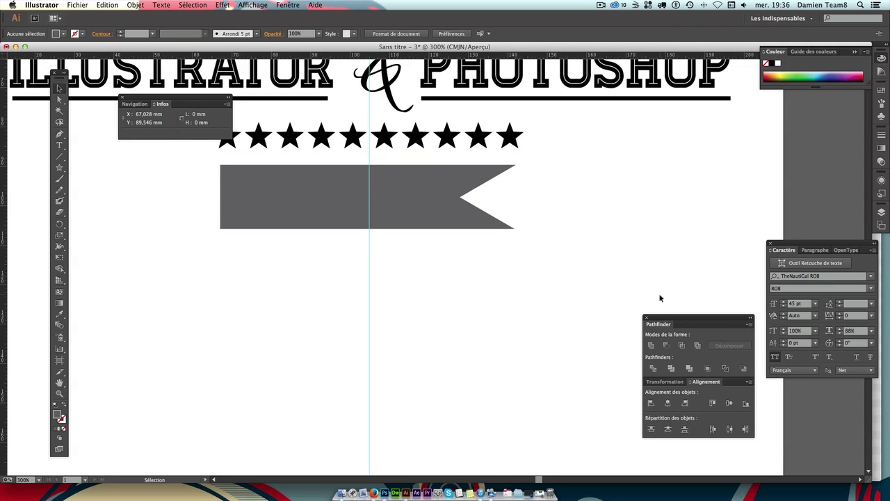
pyautogui.hotkey('ctrl', 'z')
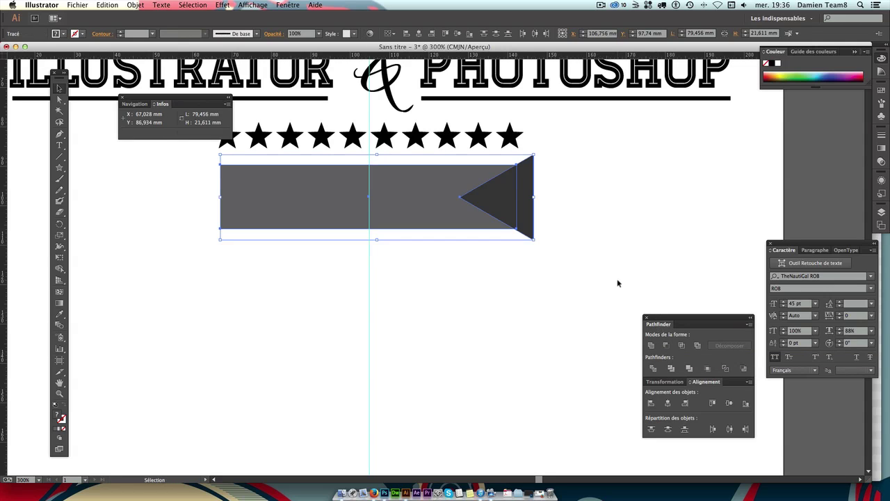
# Reselect both shapes, repeat the Minus Front notch cut and undo it again.
pyautogui.click(566, 218)
pyautogui.click(521, 197)
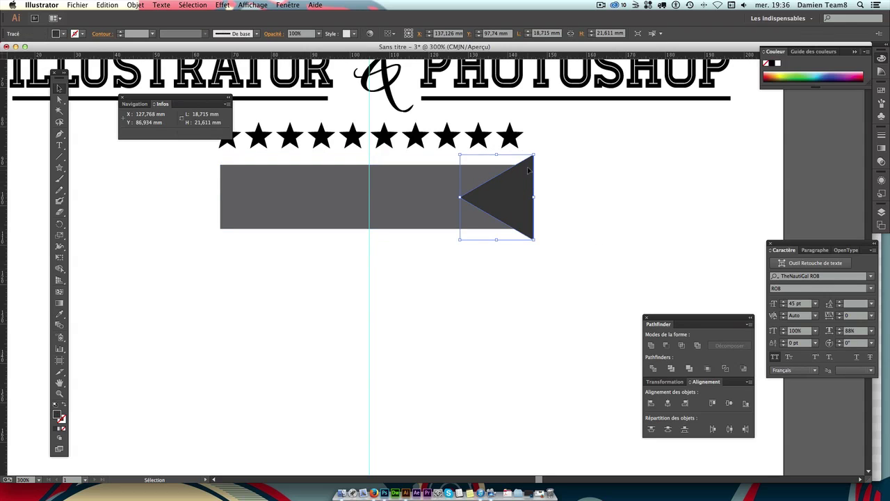
pyautogui.click(404, 198)
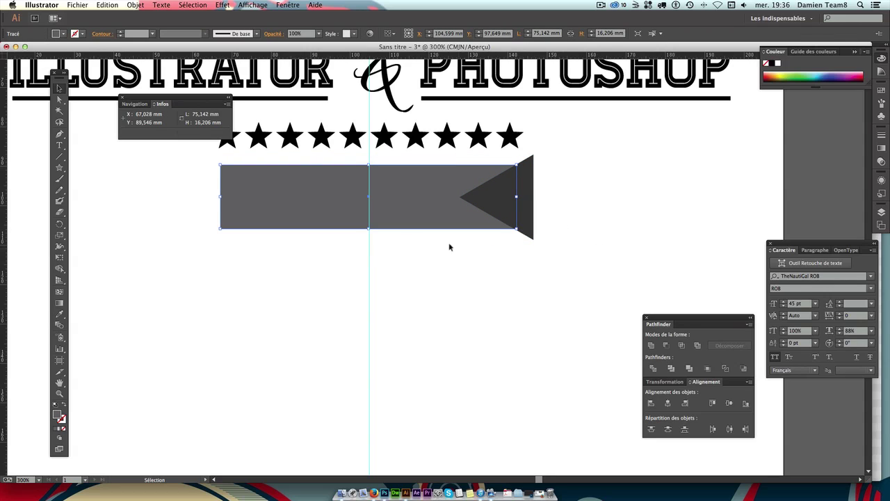
pyautogui.moveTo(577, 257); pyautogui.dragTo(456, 201)
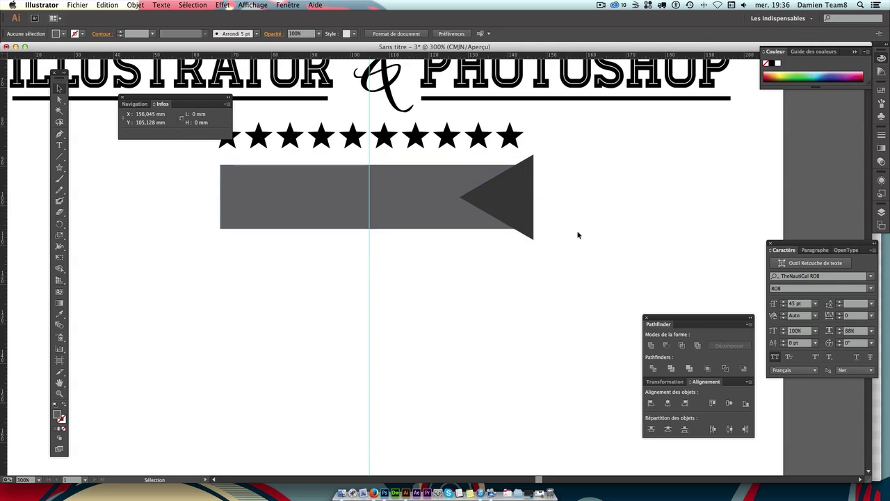
pyautogui.moveTo(581, 249); pyautogui.dragTo(435, 177)
pyautogui.moveTo(566, 247); pyautogui.dragTo(450, 180)
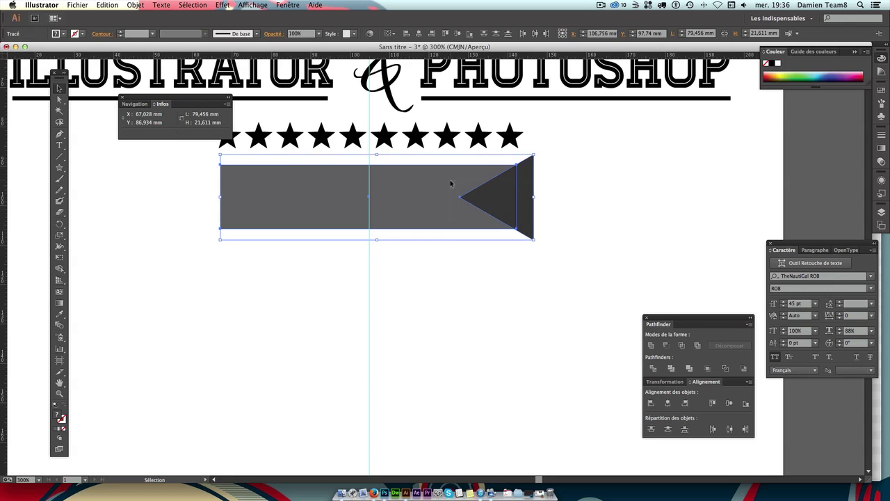
pyautogui.click(667, 348)
pyautogui.click(593, 256)
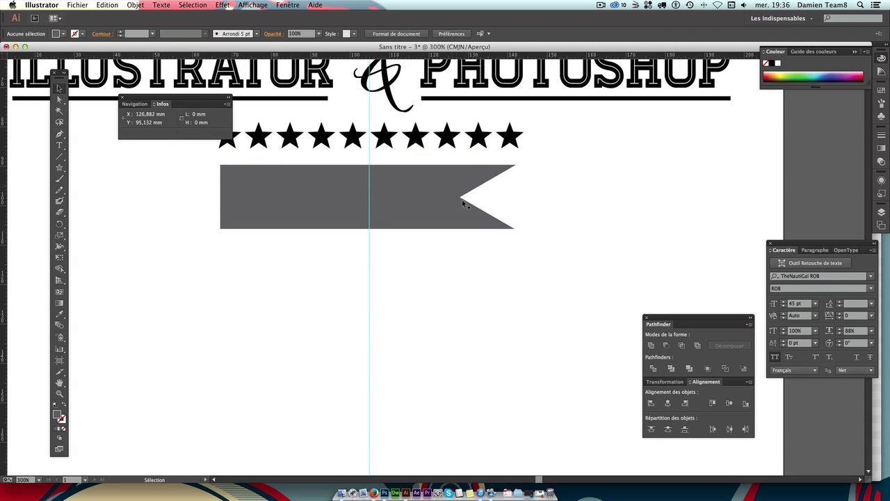
pyautogui.press('a')
pyautogui.hotkey('ctrl', 'z')
pyautogui.hotkey('ctrl', 'z')
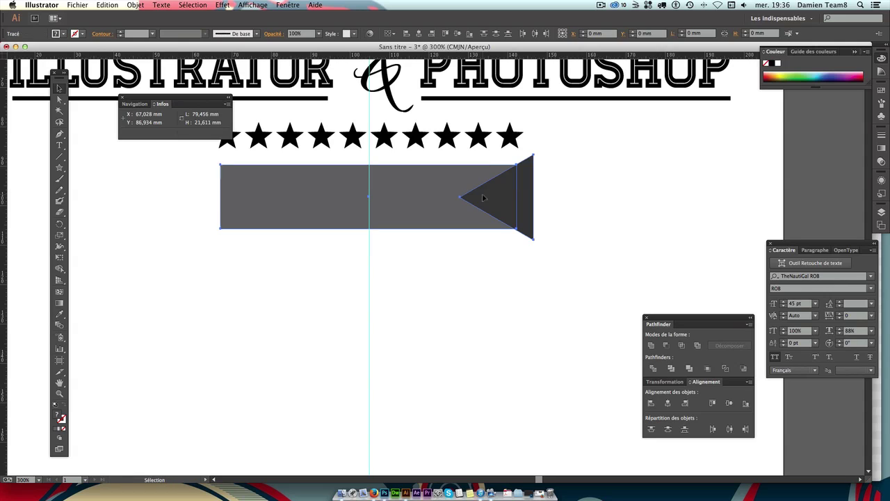
pyautogui.click(582, 202)
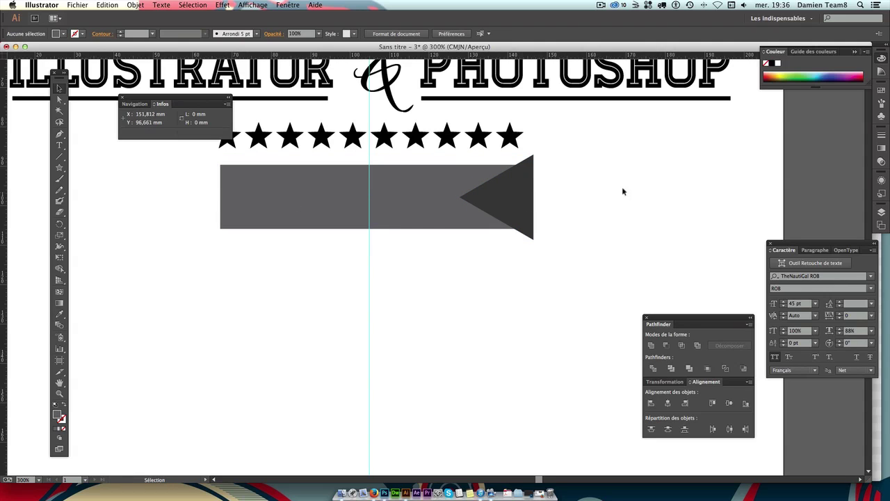
pyautogui.click(523, 204)
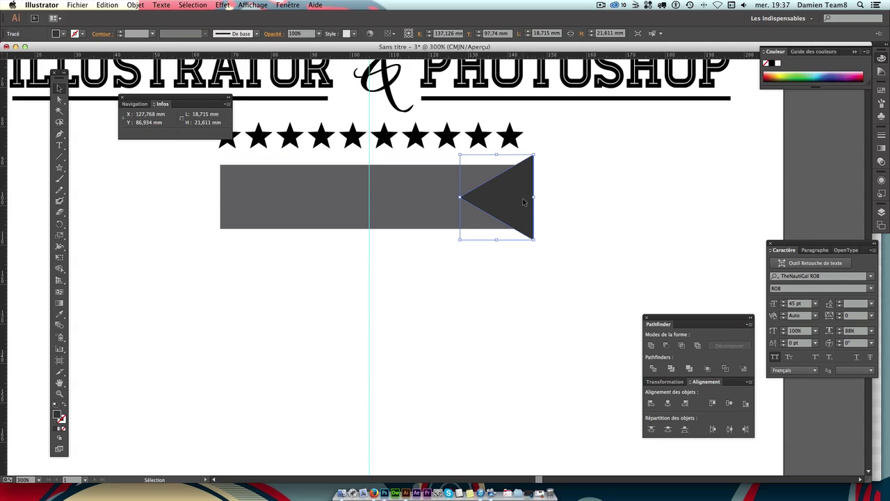
# Duplicate the triangle, rotate the copy 180° and place it over the bar's left end.
pyautogui.click(584, 215)
pyautogui.click(522, 201)
pyautogui.moveTo(521, 196); pyautogui.dragTo(239, 188)
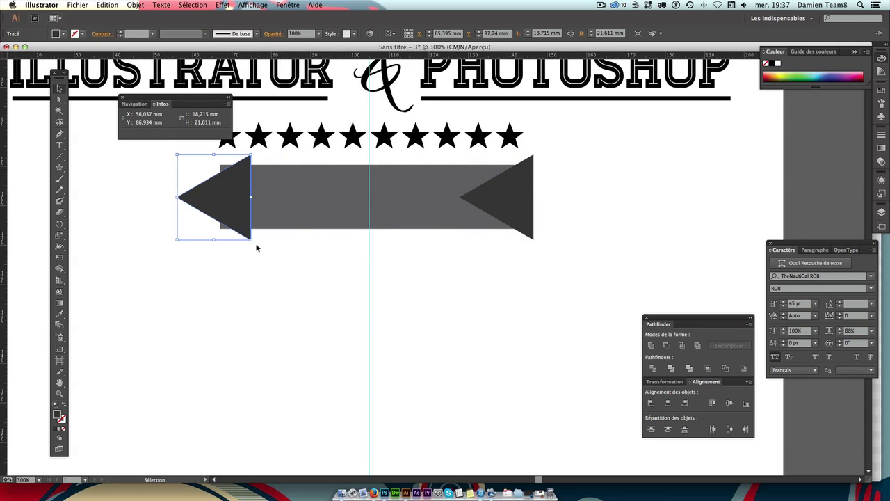
pyautogui.moveTo(254, 243); pyautogui.dragTo(155, 153)
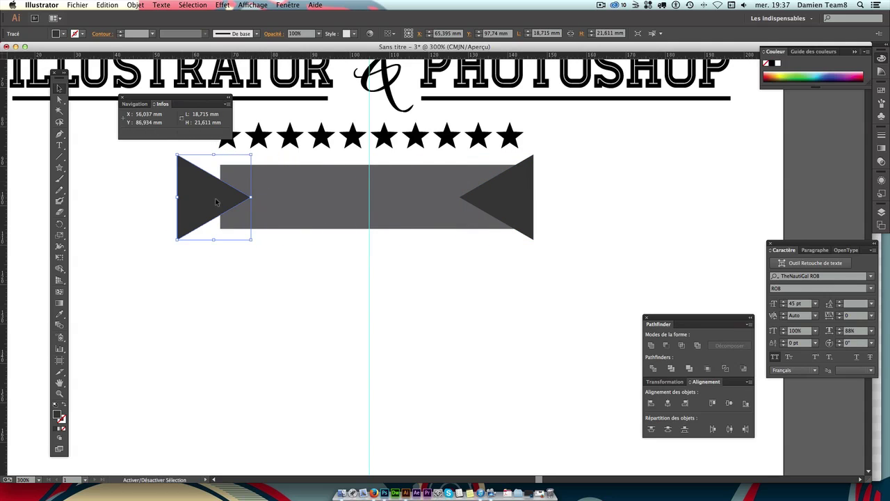
pyautogui.moveTo(206, 192); pyautogui.dragTo(230, 189)
pyautogui.click(318, 266)
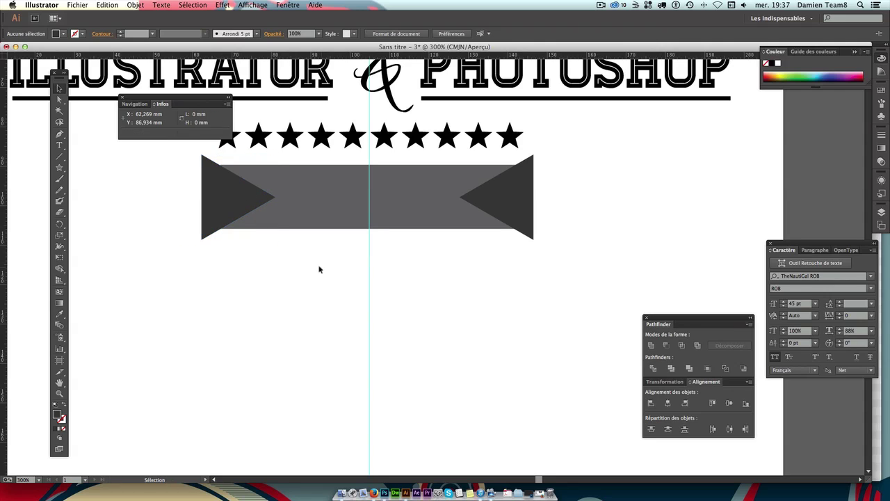
pyautogui.click(244, 204)
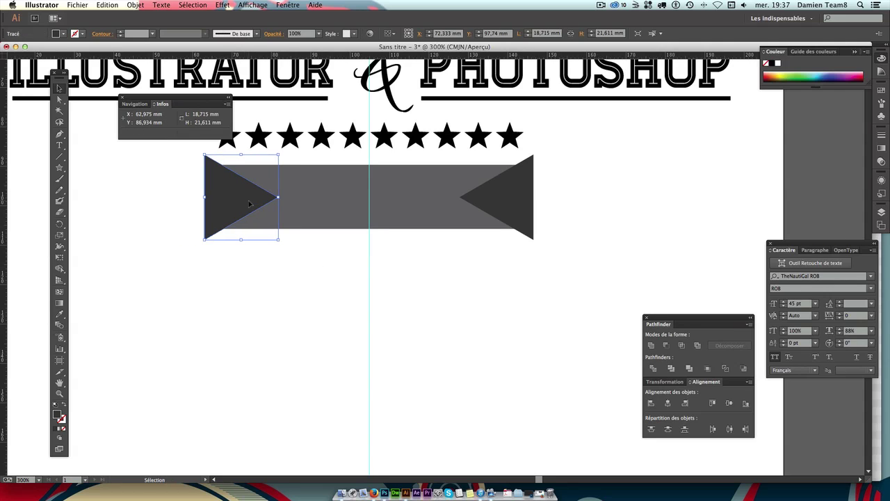
pyautogui.click(315, 313)
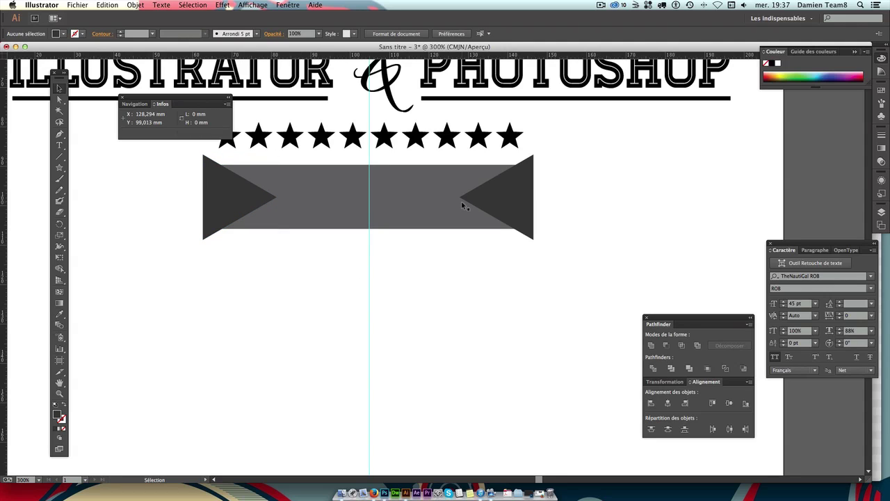
# Select the bar and both triangles and subtract the triangles with Minus Front.
pyautogui.hscroll(-2, 457, 201)
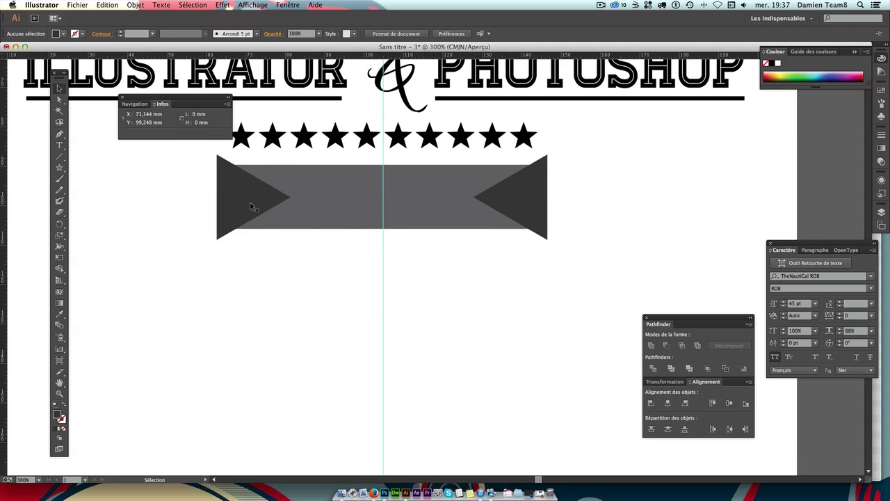
pyautogui.click(254, 206)
pyautogui.click(497, 206)
pyautogui.click(611, 215)
pyautogui.moveTo(600, 255); pyautogui.dragTo(163, 161)
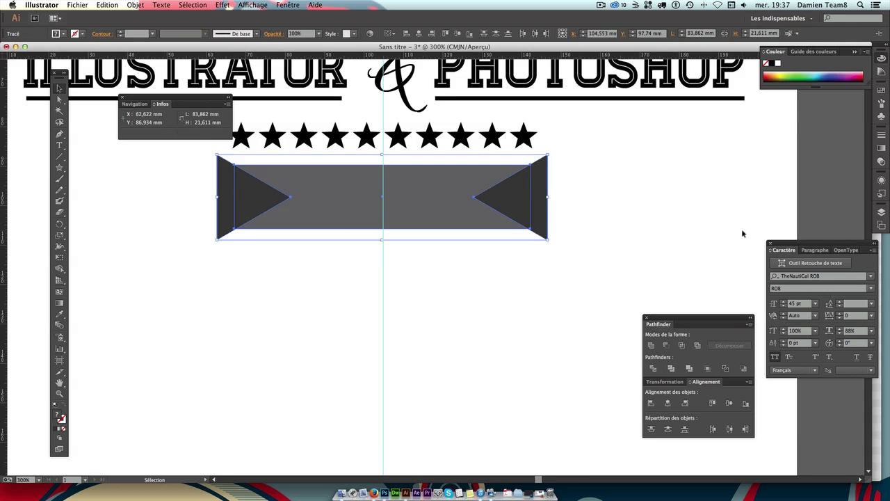
pyautogui.click(666, 345)
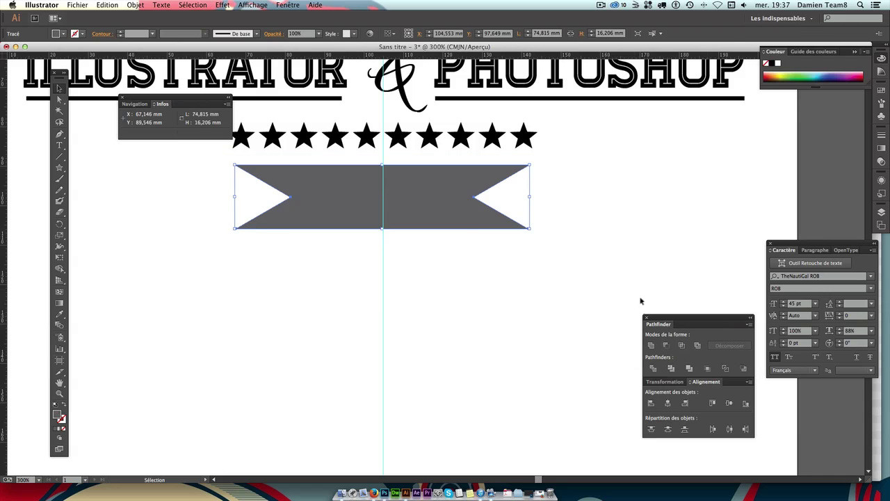
pyautogui.click(623, 261)
# Undo the notch cut, restoring separate shapes, and select both end triangles.
pyautogui.press('super+minus')
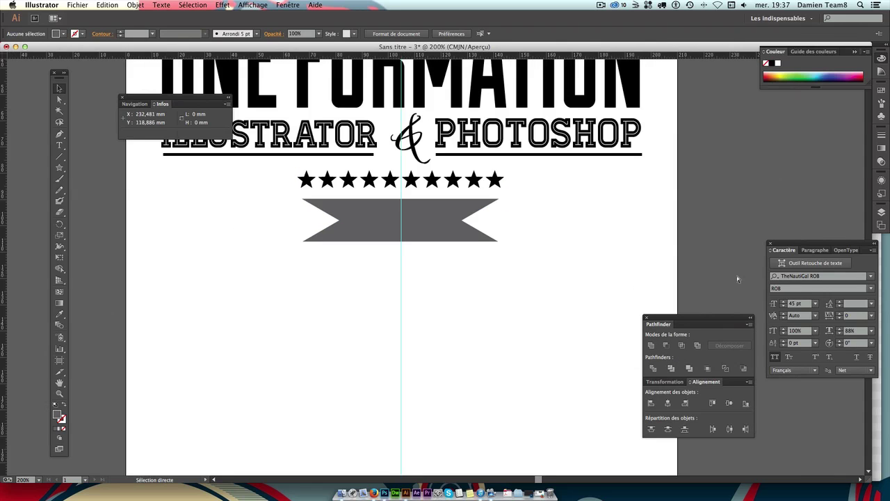
pyautogui.press('super+minus')
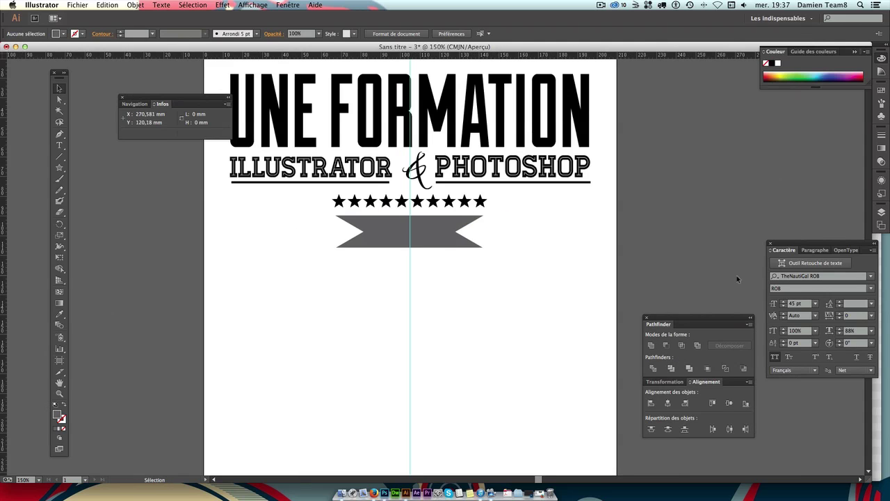
pyautogui.press('super')
pyautogui.press('super+z')
pyautogui.press('super+plus')
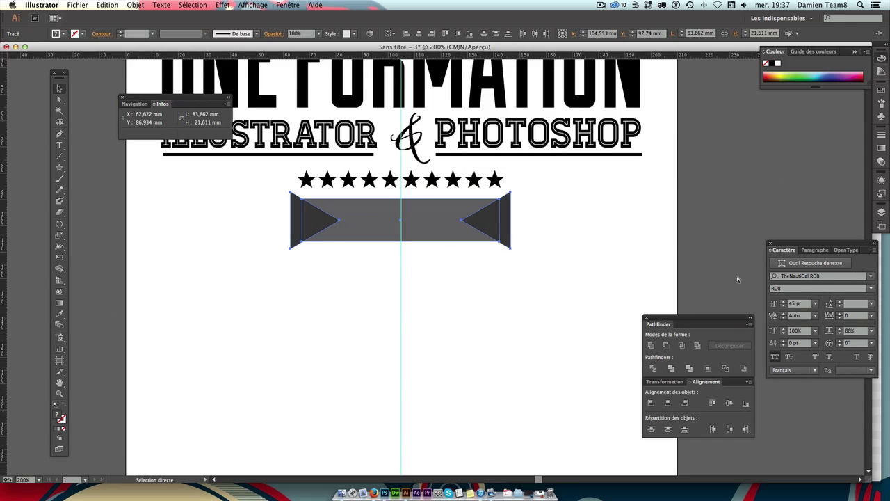
pyautogui.press('super+plus')
pyautogui.keyDown('super'); pyautogui.click(461, 326); pyautogui.keyUp('super')
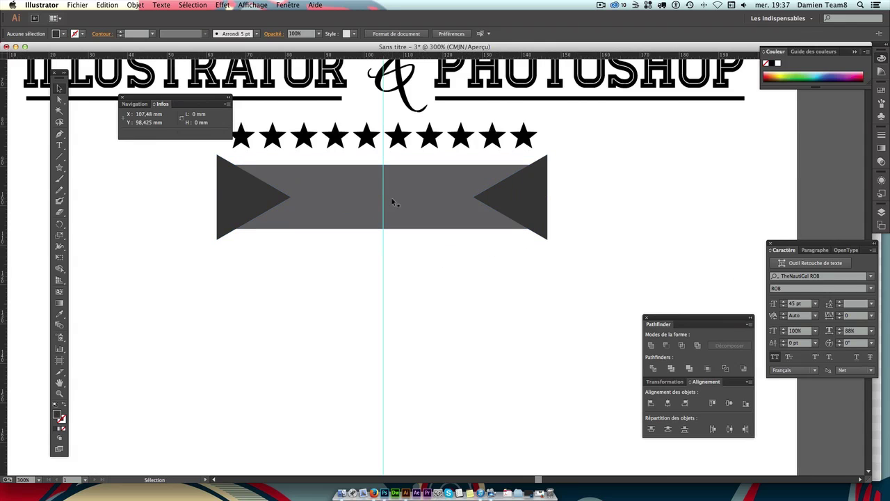
pyautogui.keyDown('super'); pyautogui.click(272, 203); pyautogui.keyUp('super')
pyautogui.keyDown('shift'); pyautogui.click(528, 194); pyautogui.keyUp('shift')
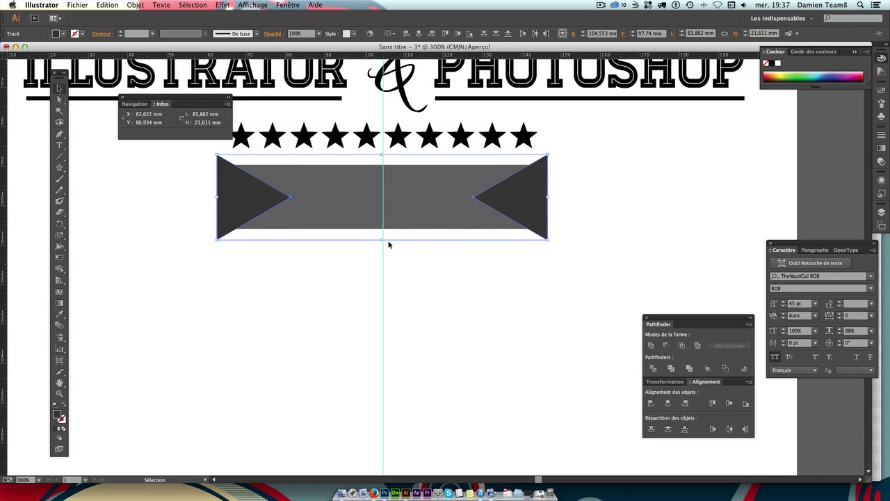
# Stretch both triangles to 26.667 mm tall and nudge them into position.
pyautogui.moveTo(382, 240); pyautogui.dragTo(381, 261)
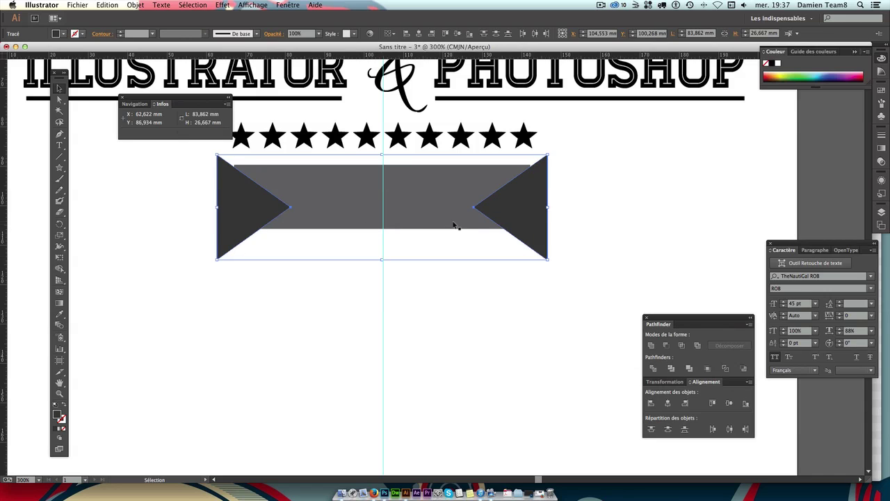
pyautogui.press('Up')
pyautogui.press('Up')
pyautogui.press('Up')
pyautogui.press('Up')
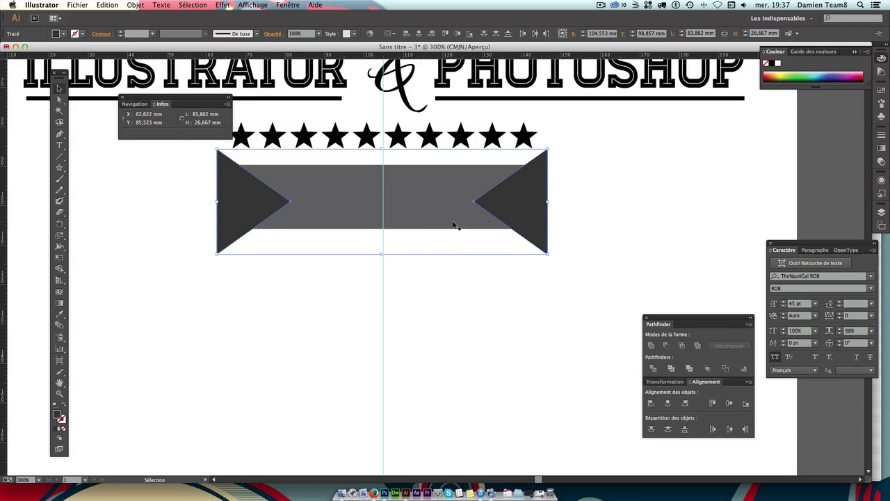
pyautogui.press('Left')
pyautogui.press('Right')
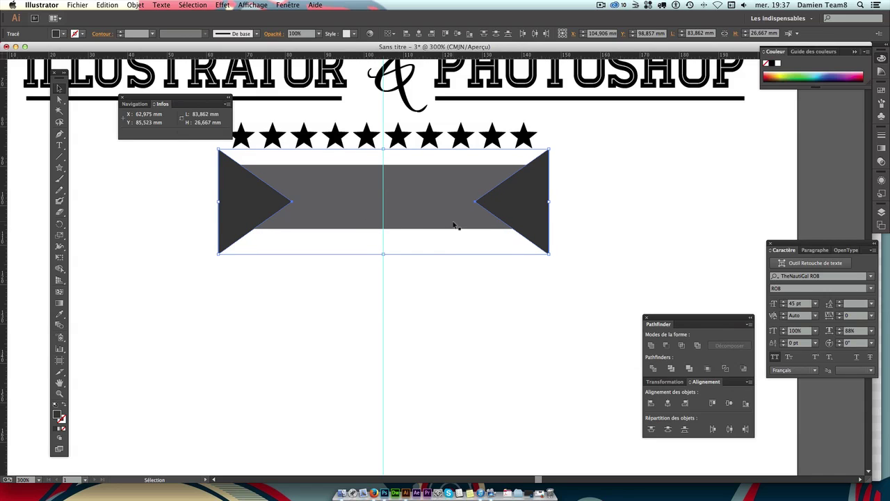
# Fine-position the left triangle over the bar's left end with arrow-key nudges.
pyautogui.click(598, 212)
pyautogui.click(257, 201)
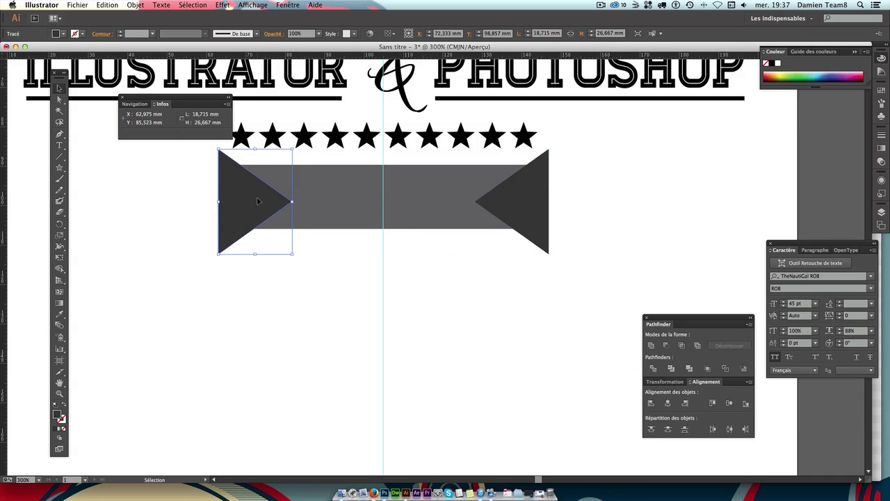
pyautogui.press('Left')
pyautogui.press('Left')
pyautogui.press('Left')
pyautogui.press('Left')
pyautogui.press('Left')
pyautogui.press('Left')
pyautogui.press('Right')
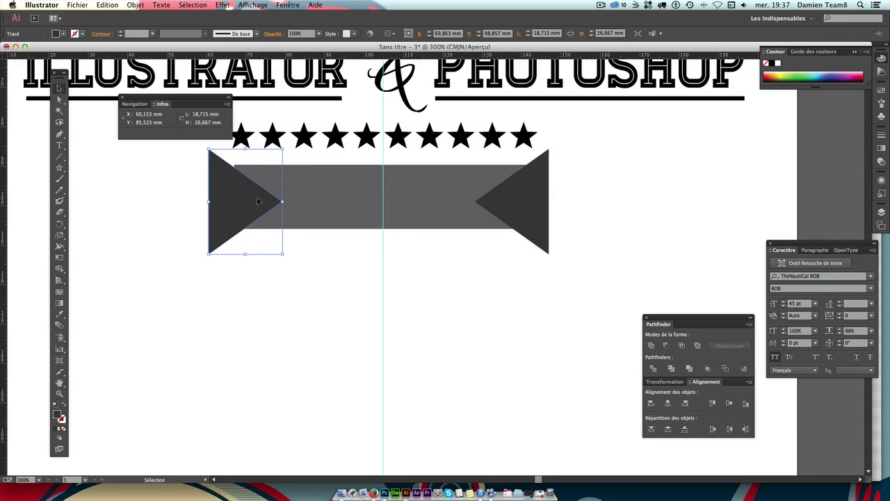
pyautogui.press('Up')
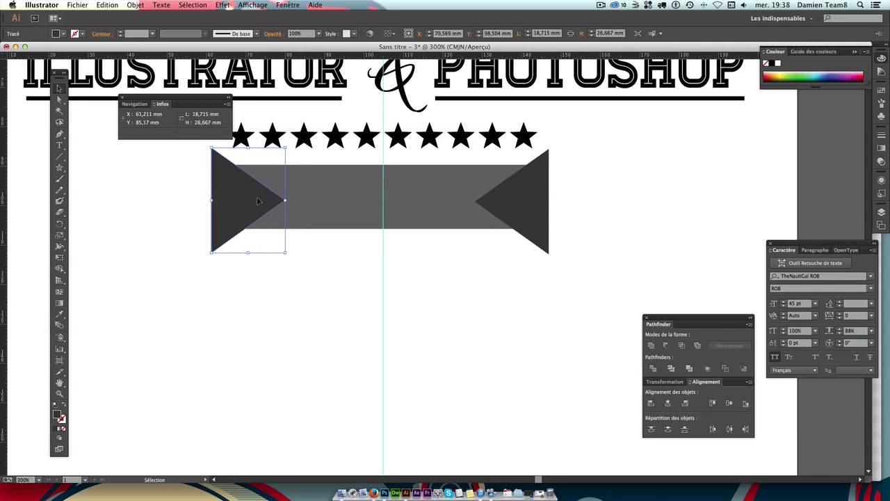
pyautogui.press('Left')
pyautogui.press('Left')
pyautogui.press('Left')
pyautogui.press('Up')
pyautogui.press('Up')
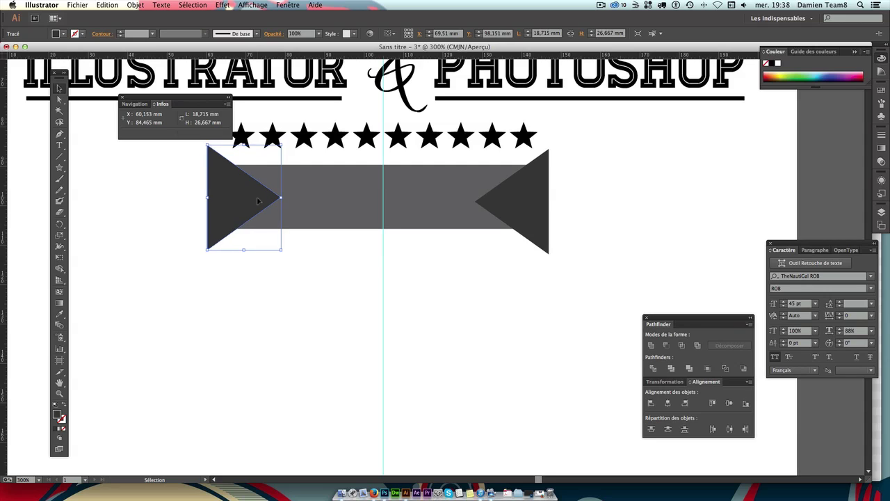
pyautogui.press('Left')
pyautogui.press('Left')
pyautogui.press('Left')
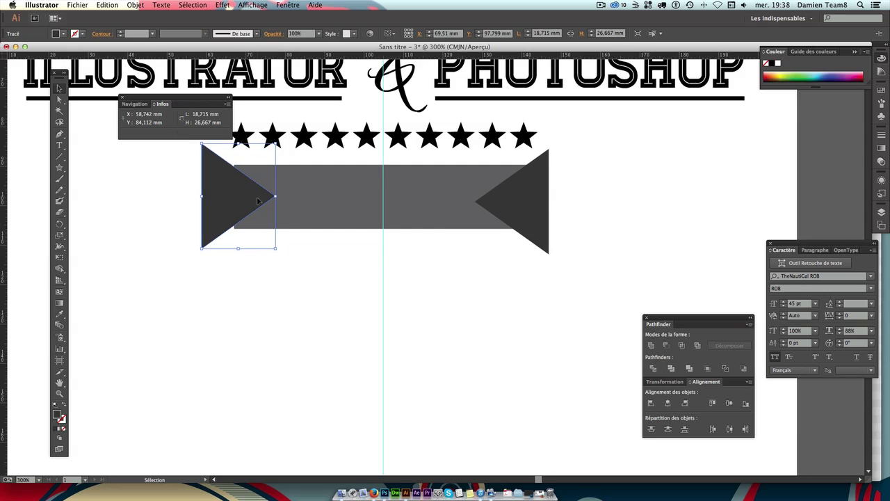
pyautogui.press('Up')
pyautogui.press('Right')
pyautogui.press('Right')
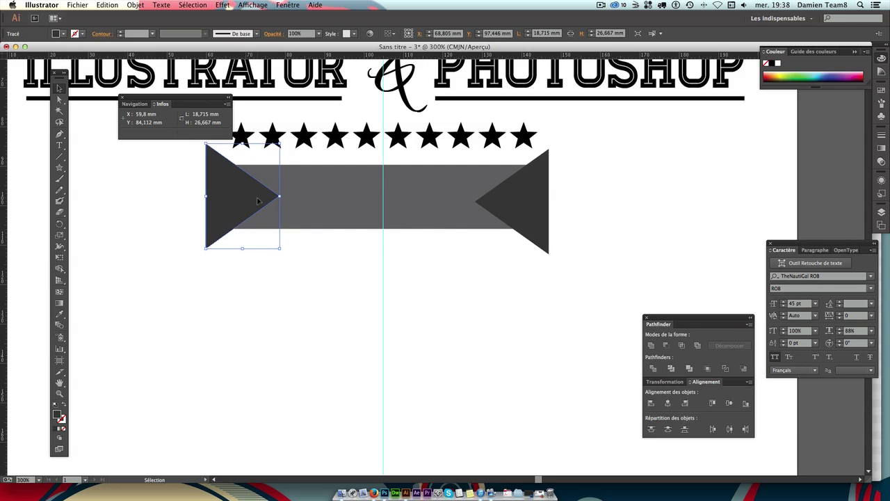
# Fine-position the right triangle over the bar's right end with arrow-key nudges.
pyautogui.click(590, 198)
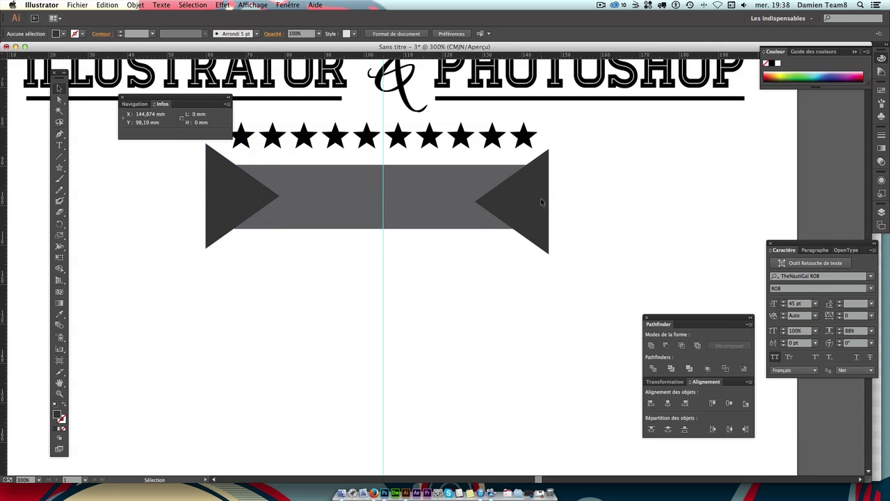
pyautogui.click(540, 198)
pyautogui.press('Right')
pyautogui.press('Up')
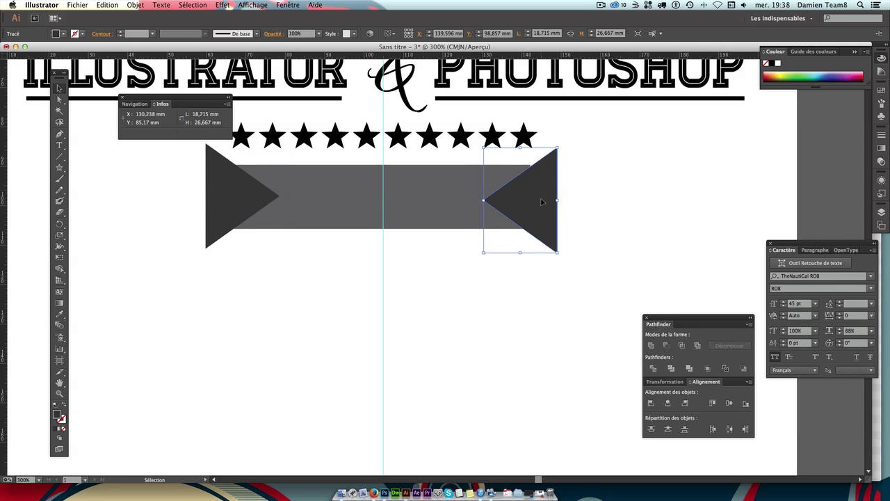
pyautogui.press('Up')
pyautogui.press('Right')
pyautogui.press('Up')
pyautogui.press('Right')
pyautogui.press('Up')
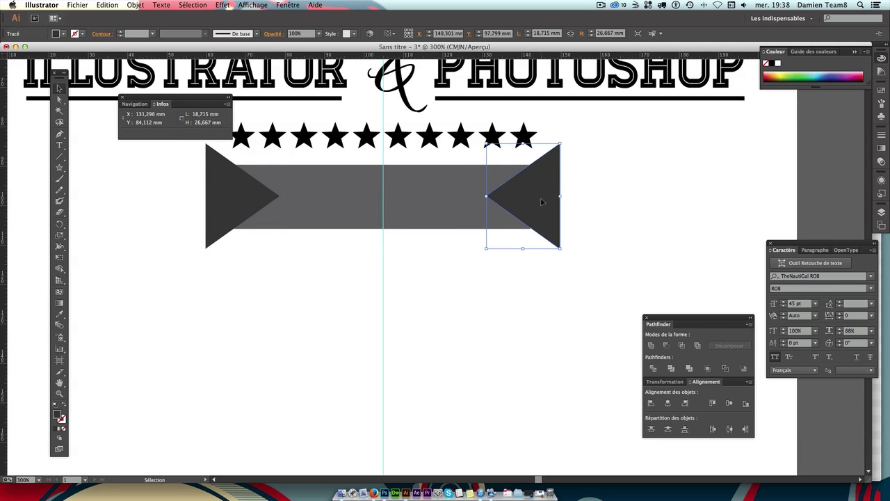
pyautogui.press('Right')
pyautogui.press('Left')
pyautogui.press('Left')
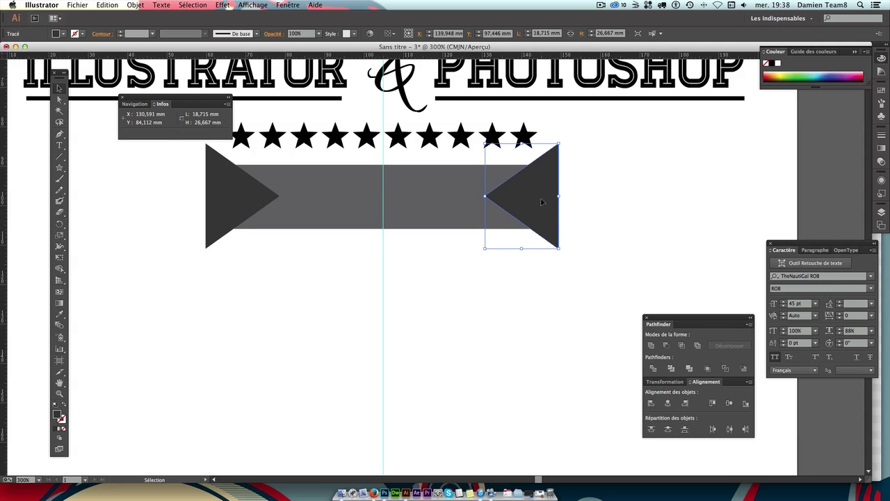
# Subtract both triangles from the bar, leaving a 75.142 × 16.206 mm notched ribbon.
pyautogui.moveTo(616, 258); pyautogui.dragTo(89, 199)
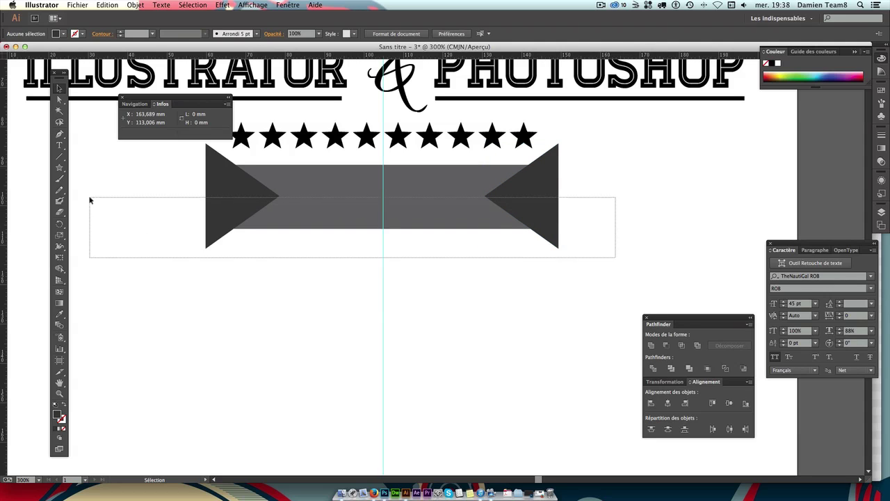
pyautogui.click(682, 346)
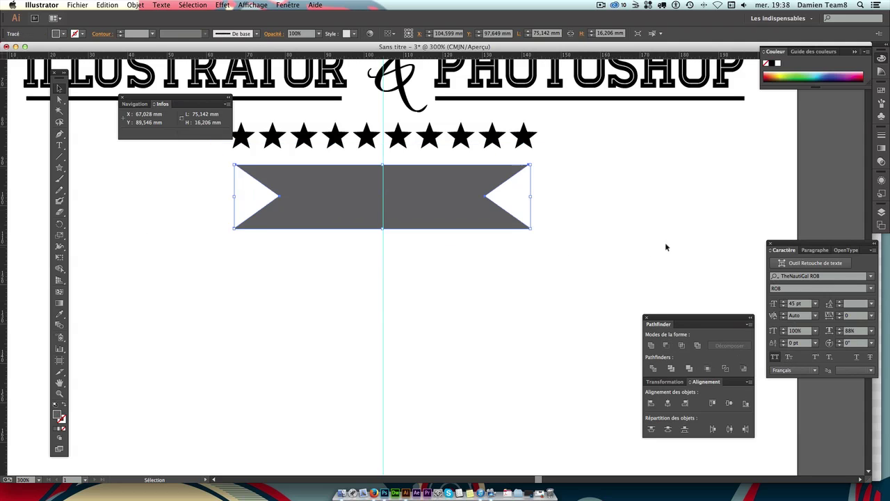
pyautogui.click(666, 245)
pyautogui.press('a')
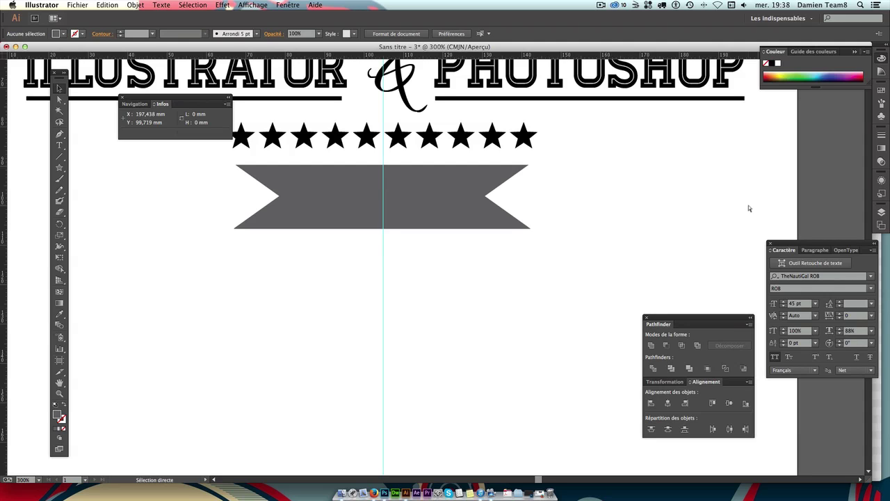
pyautogui.hotkey('ctrl', '-')
pyautogui.hotkey('ctrl', '-')
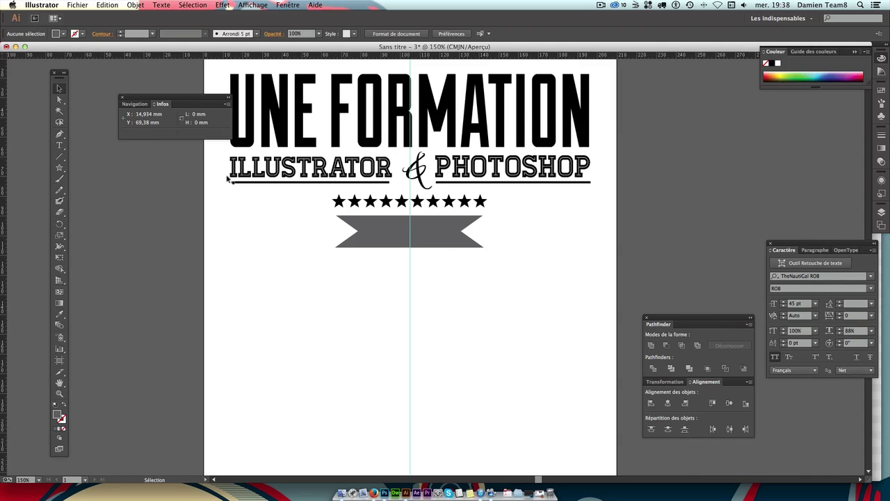
# Type 'DURÉE - 3H30' as a new text line low on the page, fixing typos.
pyautogui.click(59, 145)
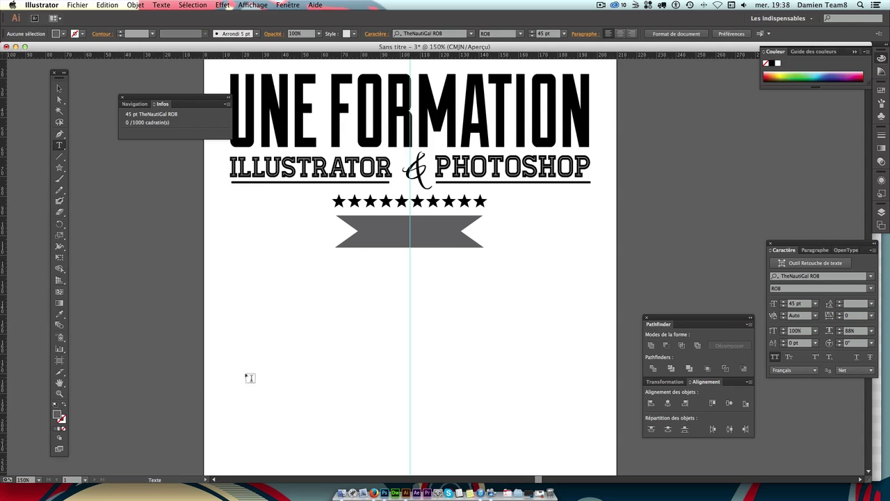
pyautogui.click(290, 351)
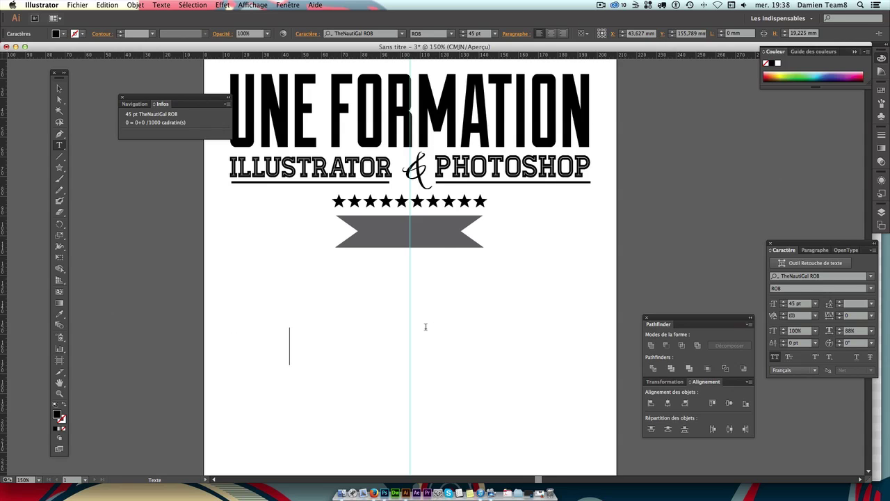
pyautogui.write('DUR')
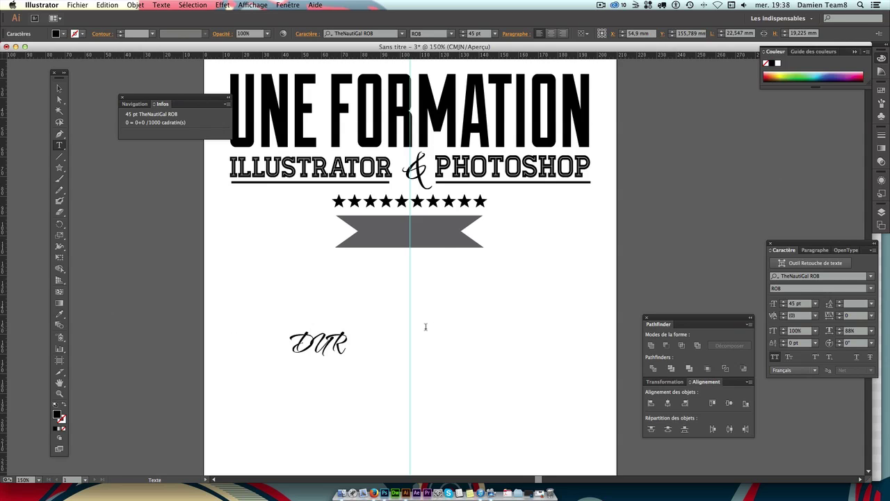
pyautogui.write('&')
pyautogui.write('E')
pyautogui.press('BackSpace')
pyautogui.press('BackSpace')
pyautogui.write('ÉÉ')
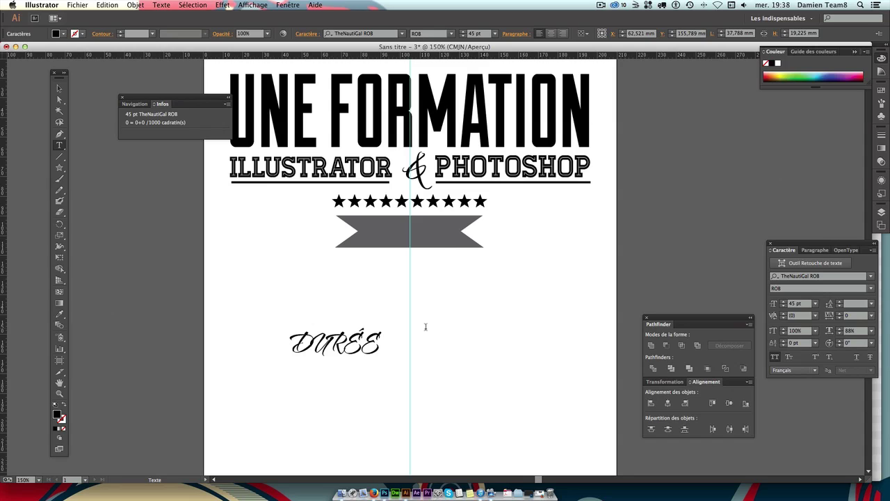
pyautogui.write(' 3')
pyautogui.press('BackSpace')
pyautogui.write('- 3H30')
pyautogui.tripleClick(427, 327)
pyautogui.click(59, 88)
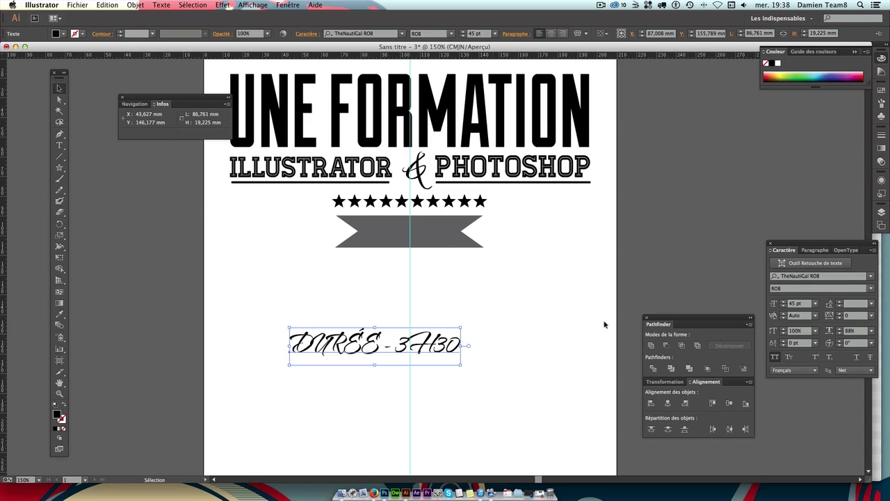
pyautogui.click(833, 277)
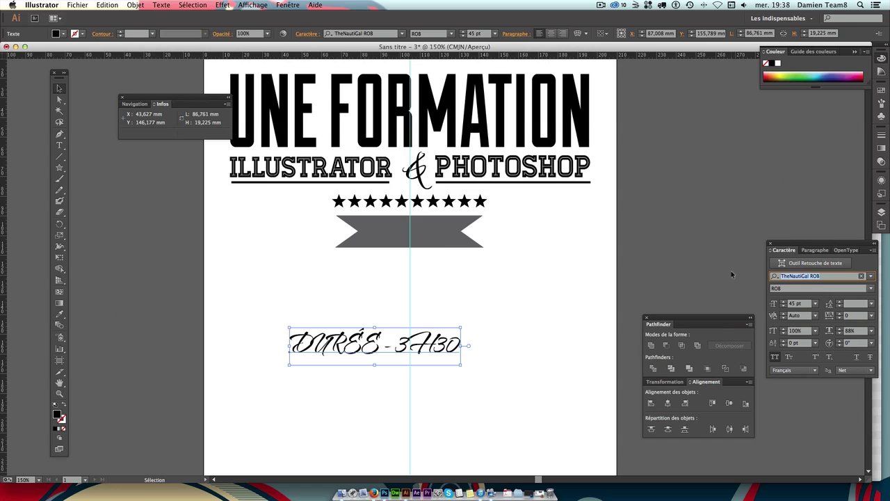
# Set the text in Bebas Neue and move it onto the grey ribbon below the stars.
pyautogui.write('beb')
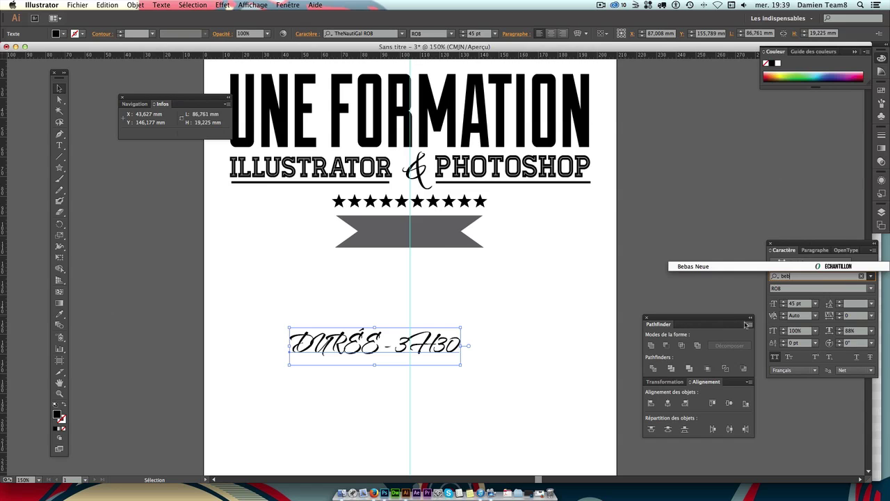
pyautogui.click(699, 268)
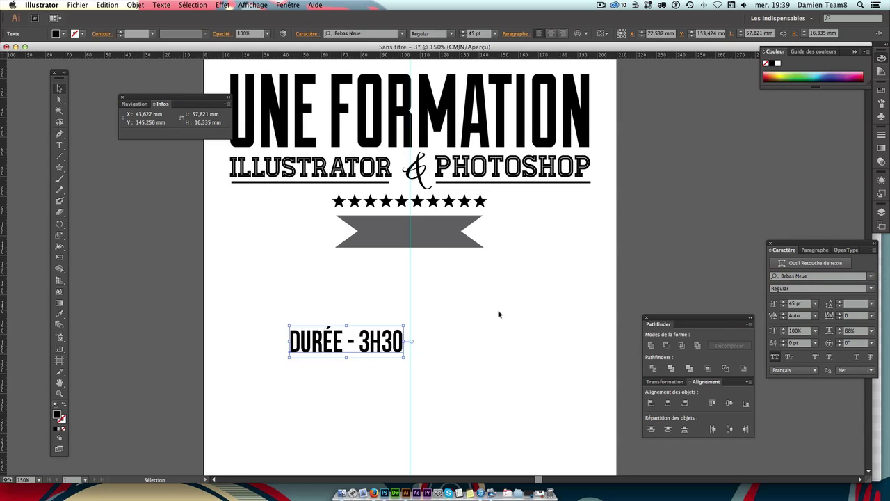
pyautogui.moveTo(405, 354); pyautogui.dragTo(472, 247)
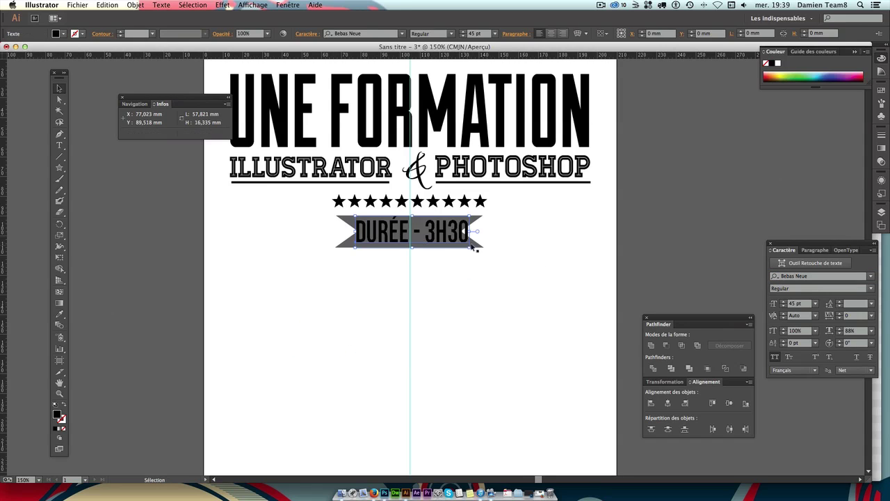
pyautogui.press('Left')
pyautogui.press('Left')
pyautogui.press('Left')
pyautogui.press('Left')
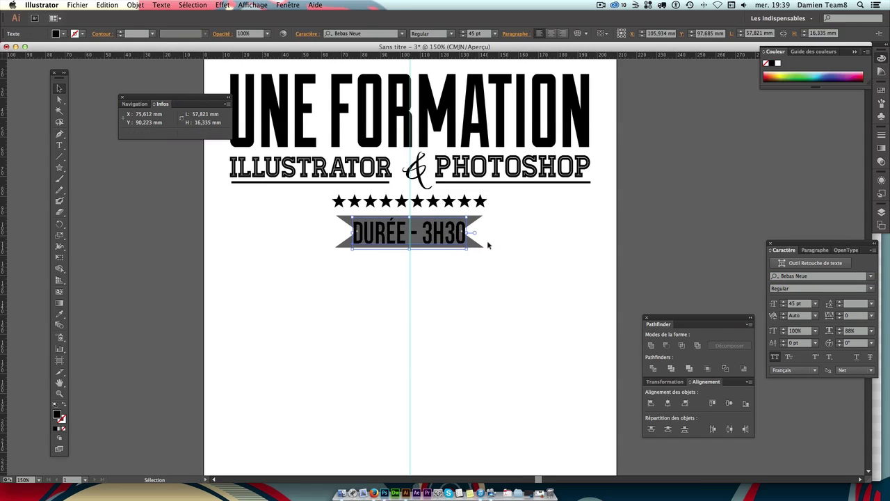
pyautogui.press('Down')
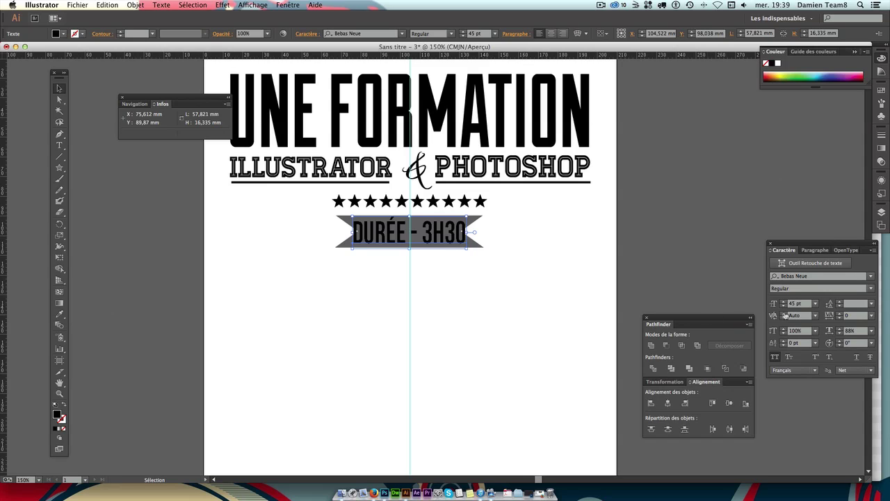
# Set the DURÉE - 3H30 text's font size to 37 pt.
pyautogui.click(796, 303)
pyautogui.press('Return')
pyautogui.click(806, 303)
pyautogui.write('37')
pyautogui.press('Return')
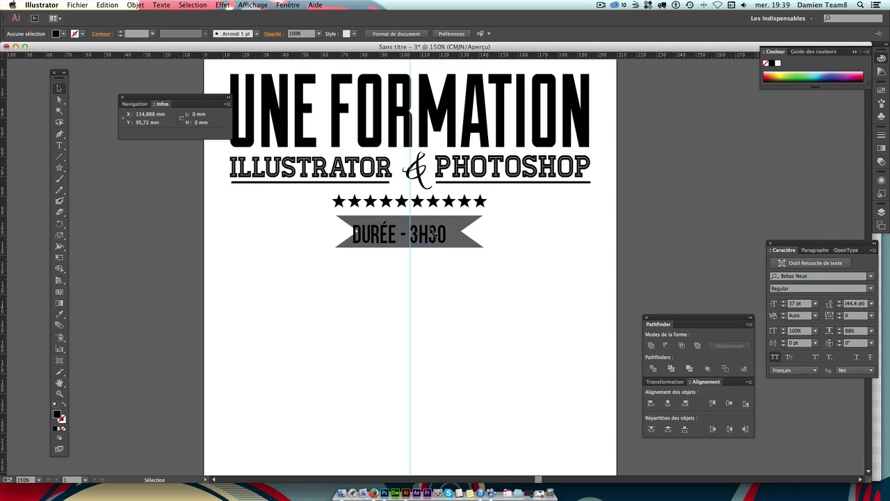
# Centre the DURÉE - 3H30 text on the ribbon and pick white (ffffff) as its fill.
pyautogui.moveTo(427, 232); pyautogui.dragTo(435, 234)
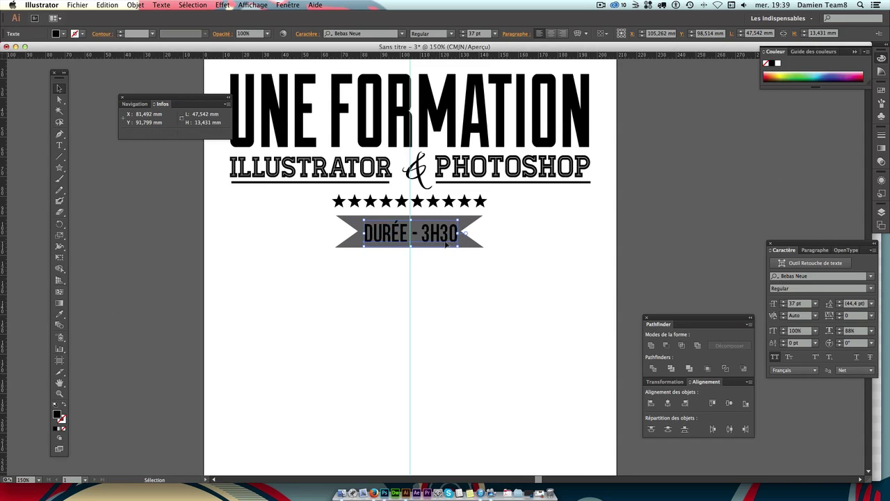
pyautogui.press('Left')
pyautogui.press('Up')
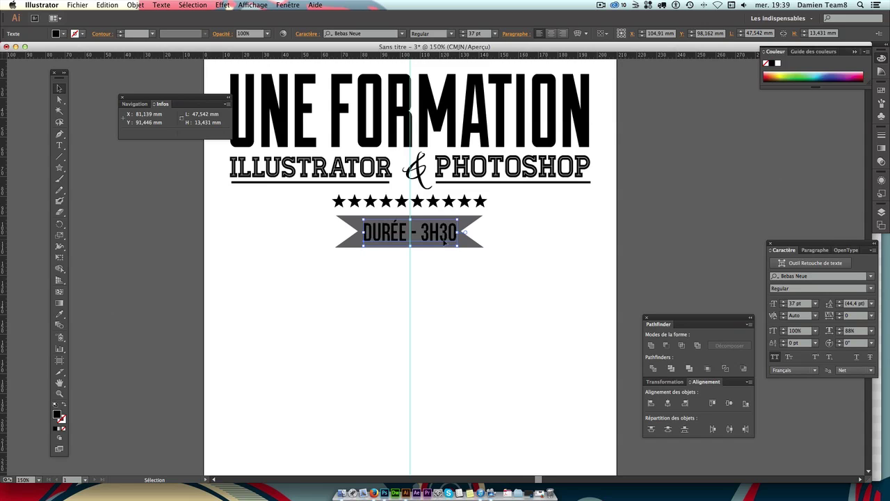
pyautogui.press('Up')
pyautogui.press('Left')
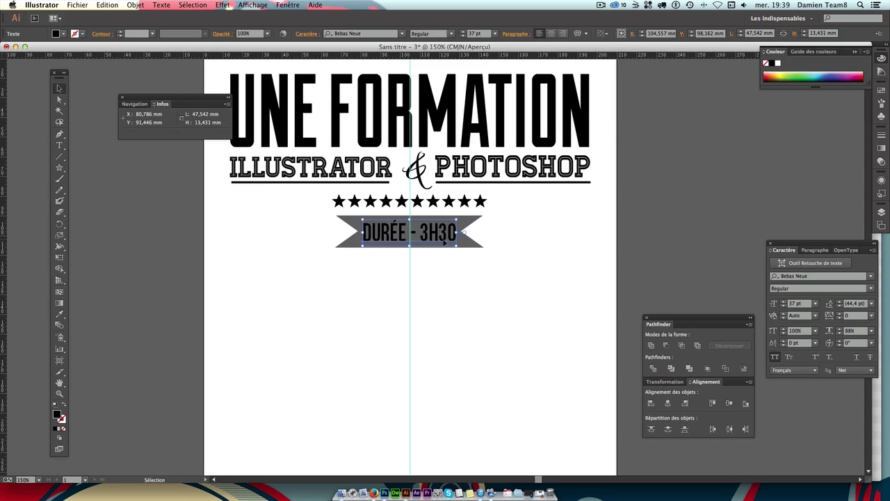
pyautogui.press('Right')
pyautogui.press('Down')
pyautogui.press('Down')
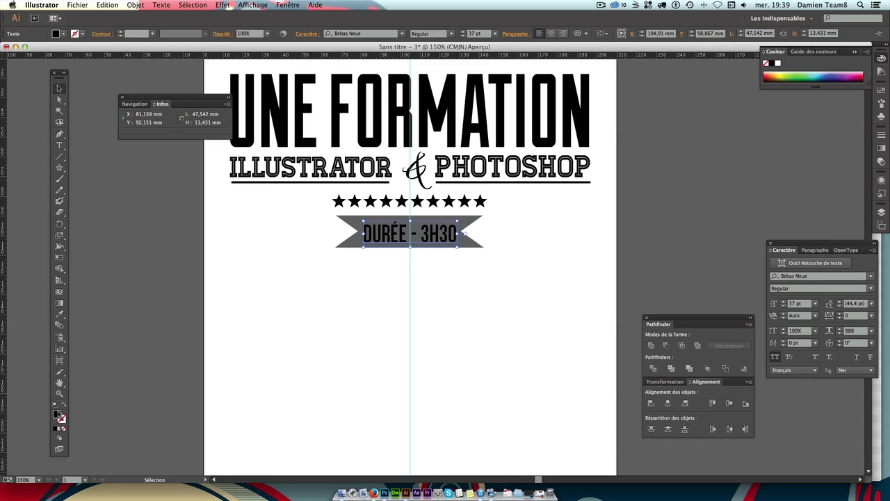
pyautogui.doubleClick(59, 414)
pyautogui.moveTo(554, 241); pyautogui.dragTo(548, 231)
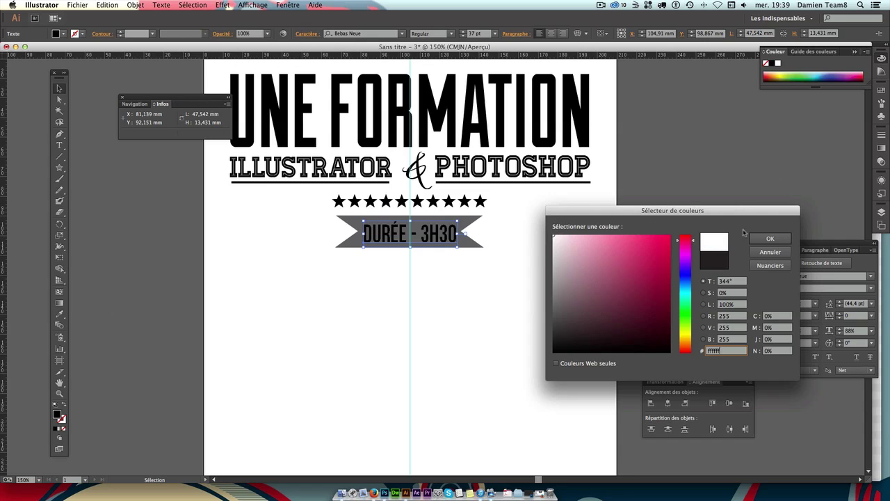
# Confirm the white fill on DURÉE - 3H30 and zoom out to show the whole page.
pyautogui.click(770, 239)
pyautogui.click(553, 253)
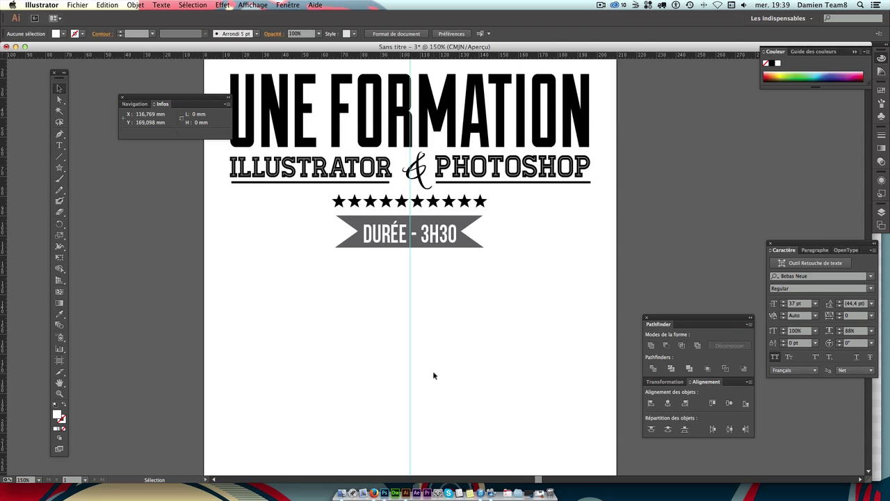
pyautogui.press('a')
pyautogui.click(442, 236)
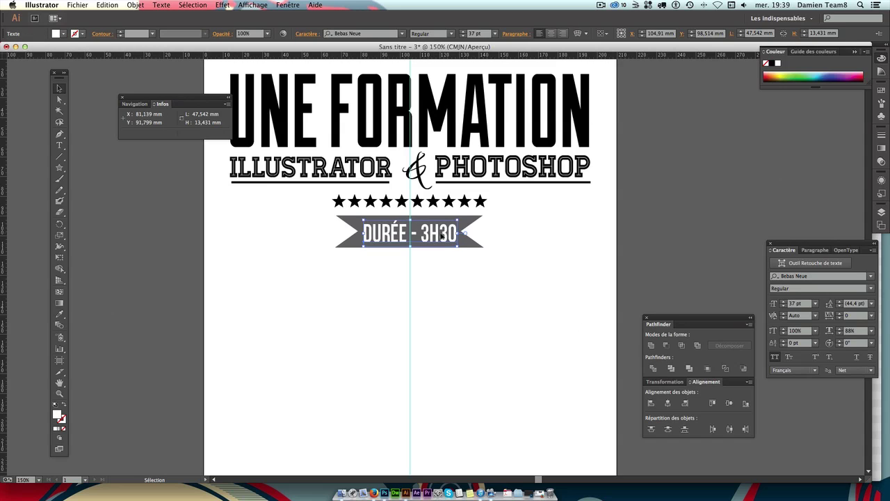
pyautogui.click(580, 232)
pyautogui.hotkey('ctrl', '-')
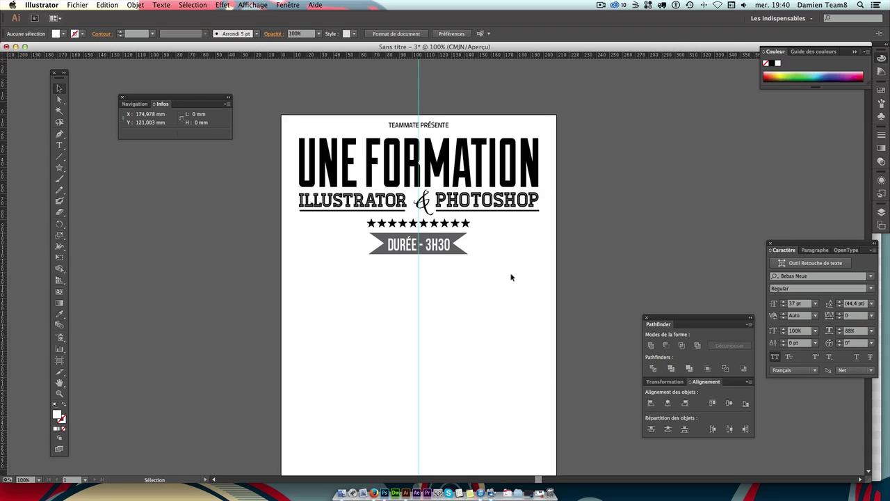
# Duplicate the DURÉE - 3H30 ribbon with its text, shrink the copy and place it beside the stars.
pyautogui.moveTo(492, 276); pyautogui.dragTo(440, 237)
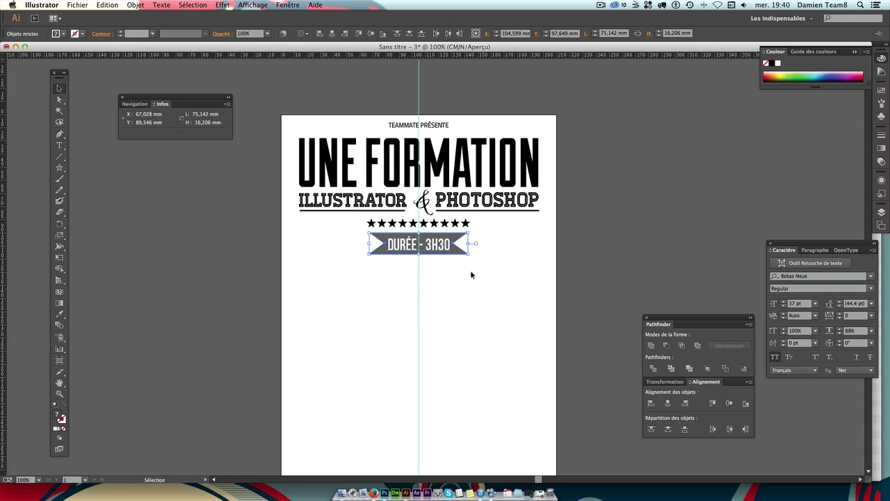
pyautogui.click(470, 270)
pyautogui.moveTo(484, 268); pyautogui.dragTo(445, 243)
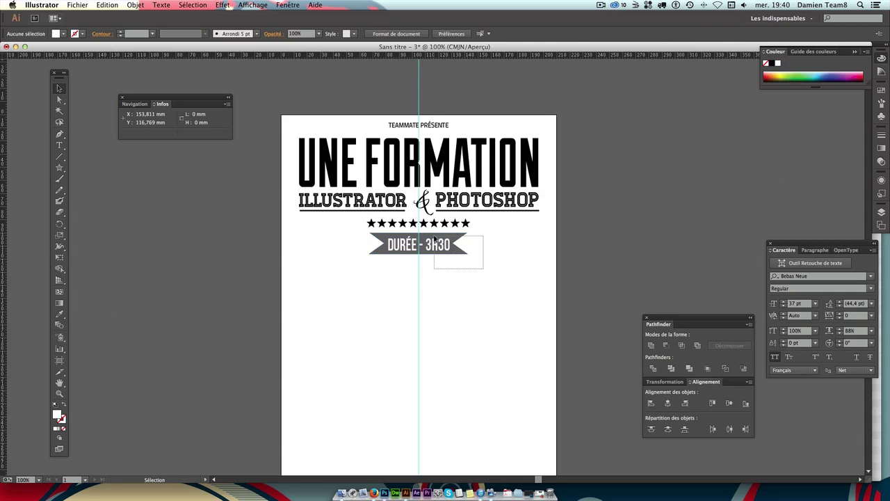
pyautogui.moveTo(488, 268); pyautogui.dragTo(446, 254)
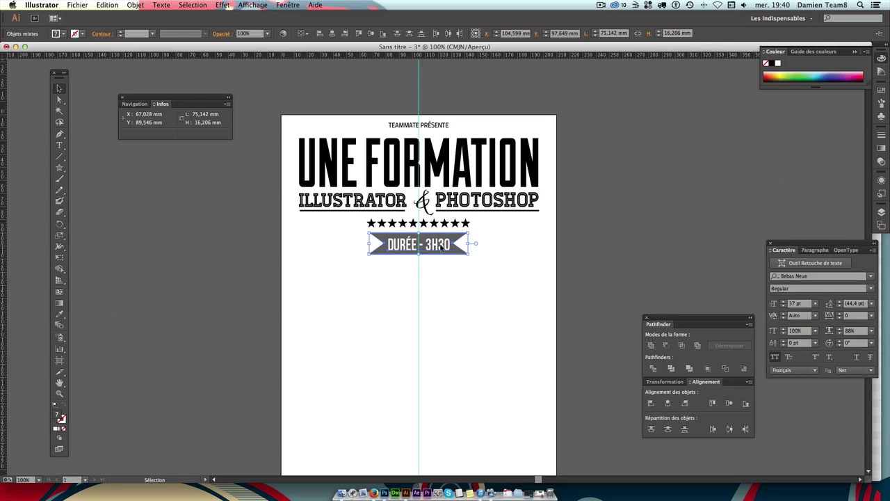
pyautogui.moveTo(440, 248)
pyautogui.mouseDown()
pyautogui.moveTo(465, 248)
pyautogui.moveTo(511, 281)
pyautogui.mouseUp()
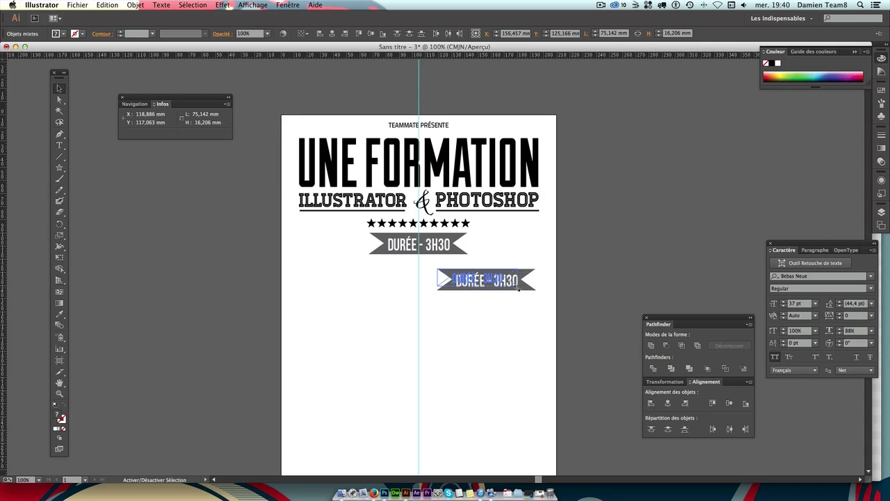
pyautogui.moveTo(537, 293); pyautogui.dragTo(511, 285)
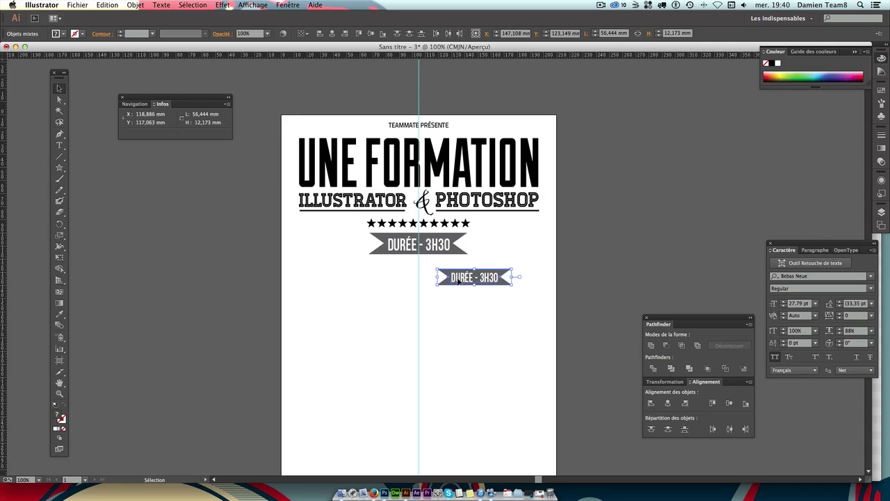
pyautogui.moveTo(458, 281); pyautogui.dragTo(482, 236)
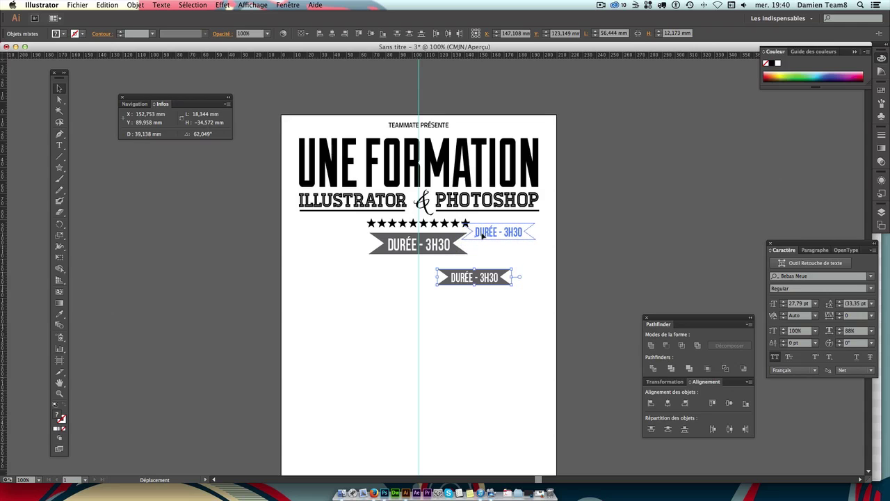
pyautogui.moveTo(482, 236); pyautogui.dragTo(492, 237)
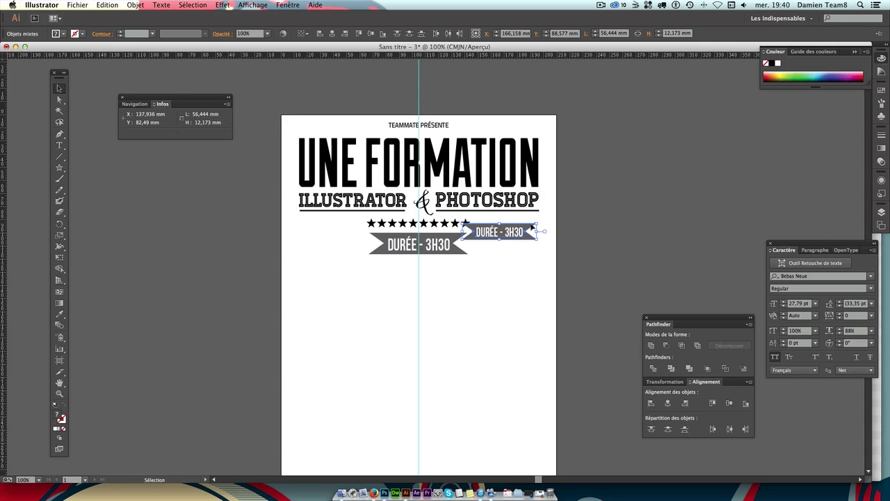
# Widen the small ribbon shape and set its text to 25 pt, shifted to fit inside.
pyautogui.click(536, 235)
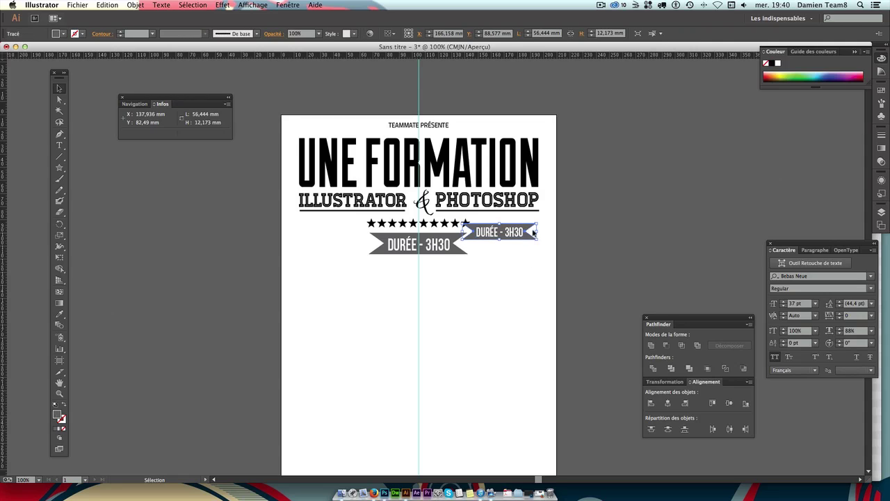
pyautogui.moveTo(537, 231); pyautogui.dragTo(542, 231)
pyautogui.click(493, 237)
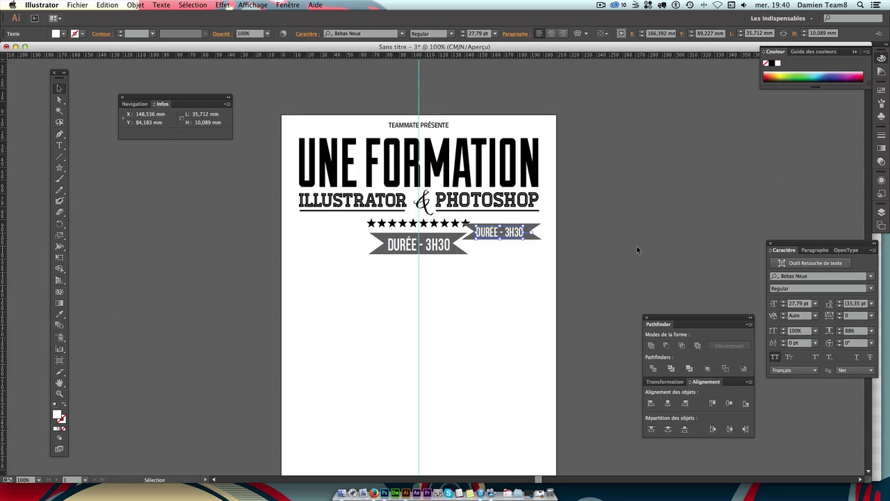
pyautogui.click(799, 303)
pyautogui.press('BackSpace')
pyautogui.write('20')
pyautogui.press('Return')
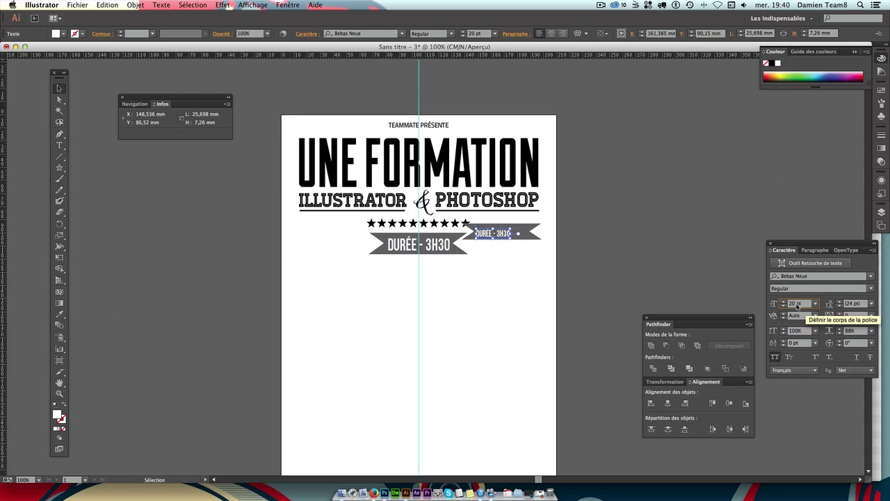
pyautogui.click(792, 304)
pyautogui.write('25')
pyautogui.press('Return')
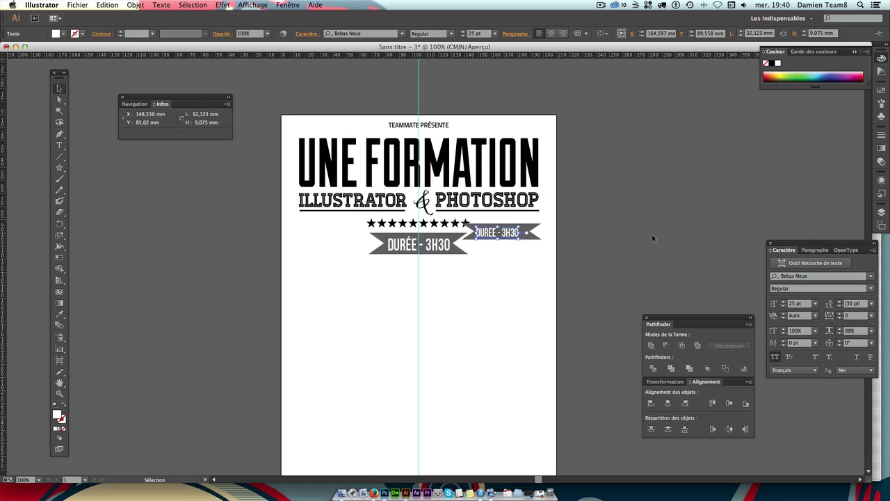
pyautogui.moveTo(503, 237); pyautogui.dragTo(505, 237)
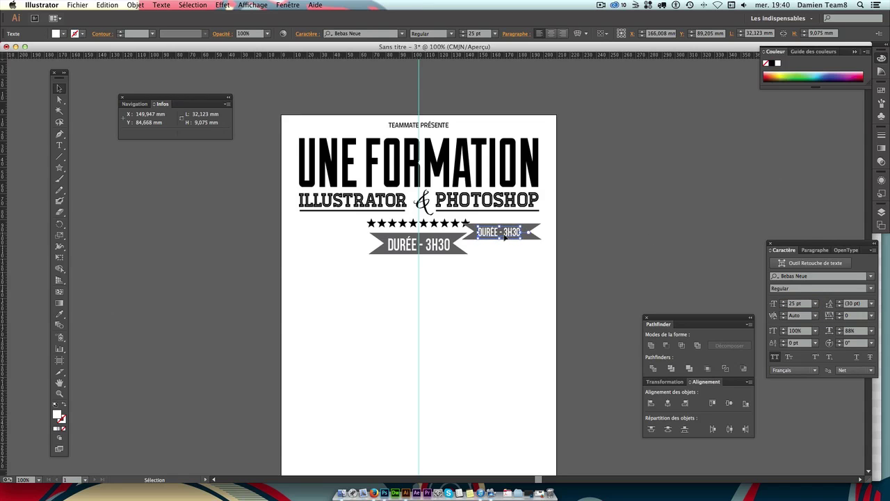
pyautogui.click(545, 221)
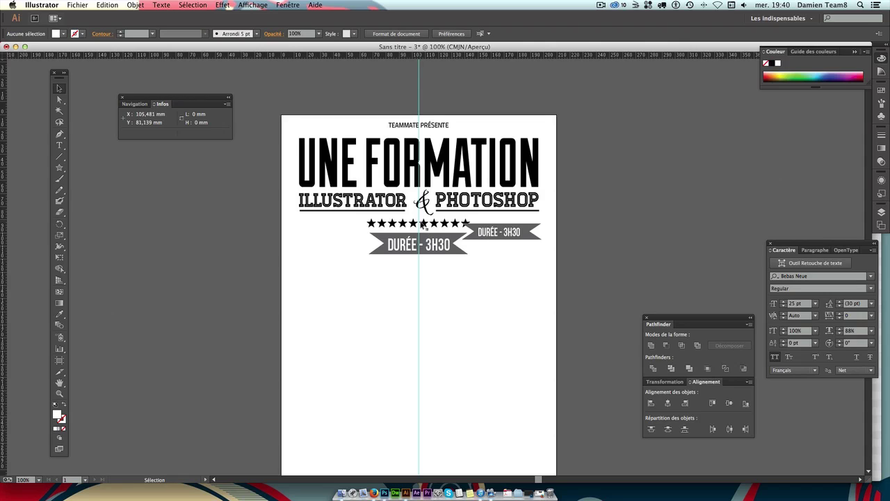
# Scale the row of stars down and recentre it with arrow-key nudges.
pyautogui.click(428, 223)
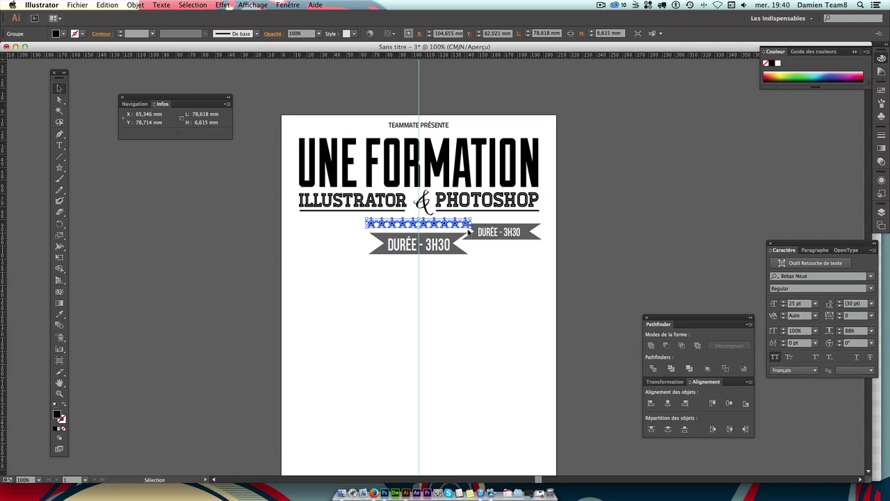
pyautogui.moveTo(467, 229); pyautogui.dragTo(411, 227)
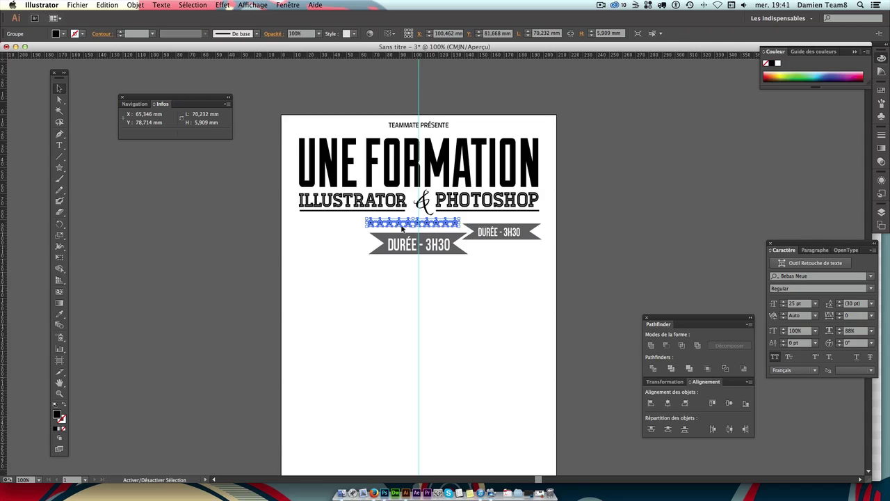
pyautogui.press('Right')
pyautogui.press('Right')
pyautogui.press('Right')
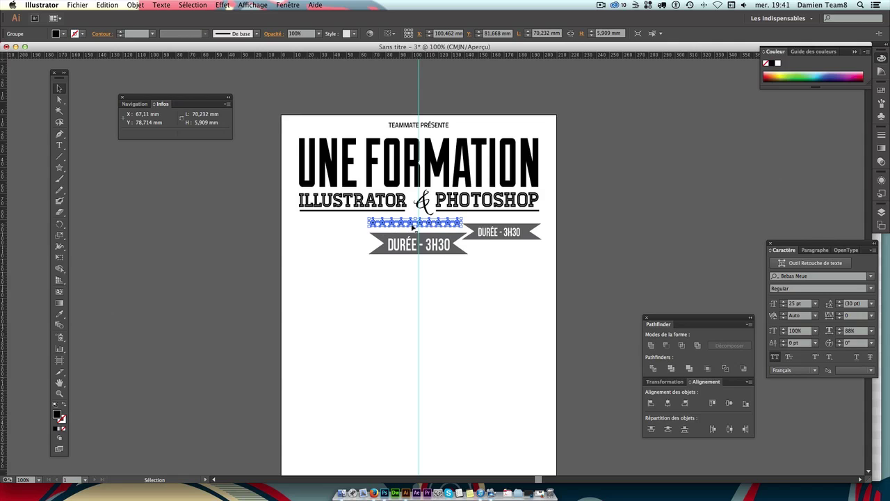
pyautogui.press('Right')
pyautogui.press('Right')
pyautogui.press('Right')
pyautogui.press('Right')
pyautogui.press('Right')
pyautogui.press('Right')
pyautogui.click(459, 254)
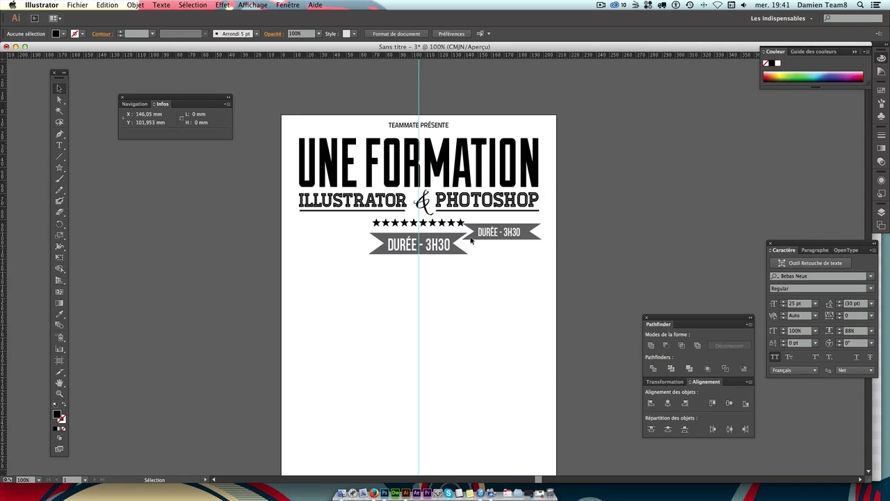
pyautogui.click(408, 224)
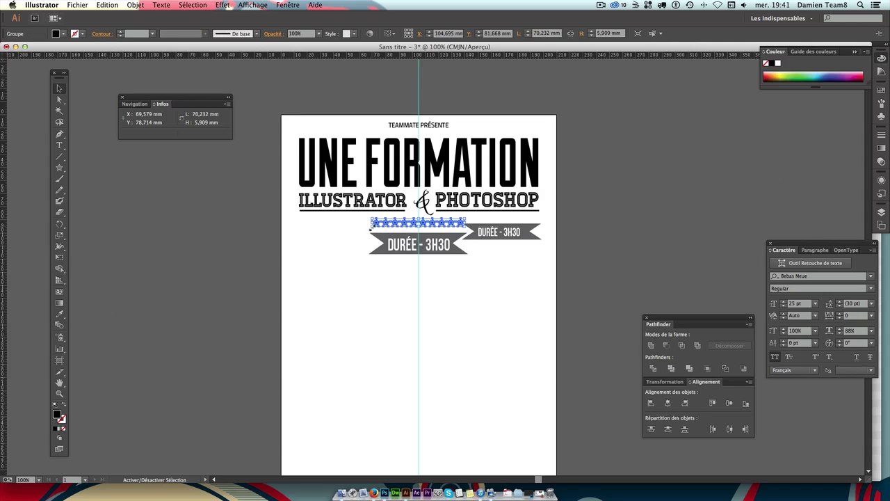
pyautogui.moveTo(371, 228); pyautogui.dragTo(388, 226)
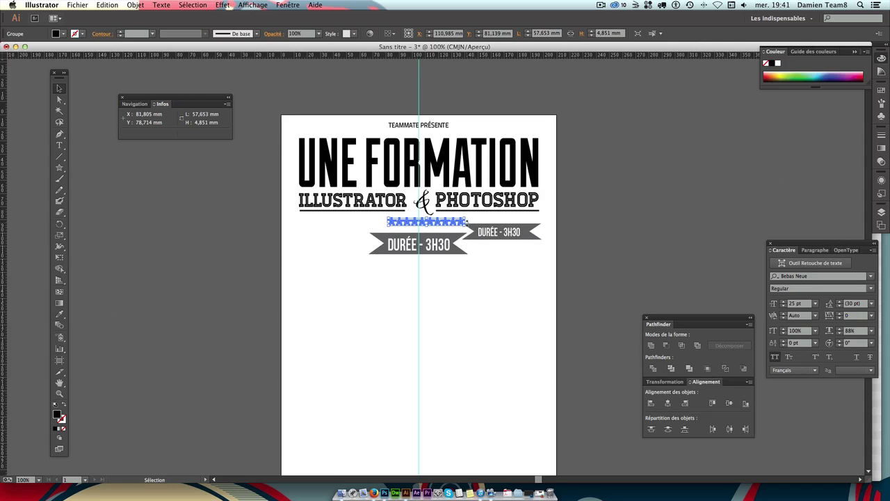
pyautogui.press('Left')
pyautogui.press('Left')
pyautogui.press('Left')
pyautogui.press('Left')
pyautogui.press('Left')
pyautogui.press('Left')
pyautogui.press('Left')
pyautogui.press('Left')
pyautogui.press('Left')
pyautogui.press('Left')
pyautogui.press('Left')
pyautogui.press('Left')
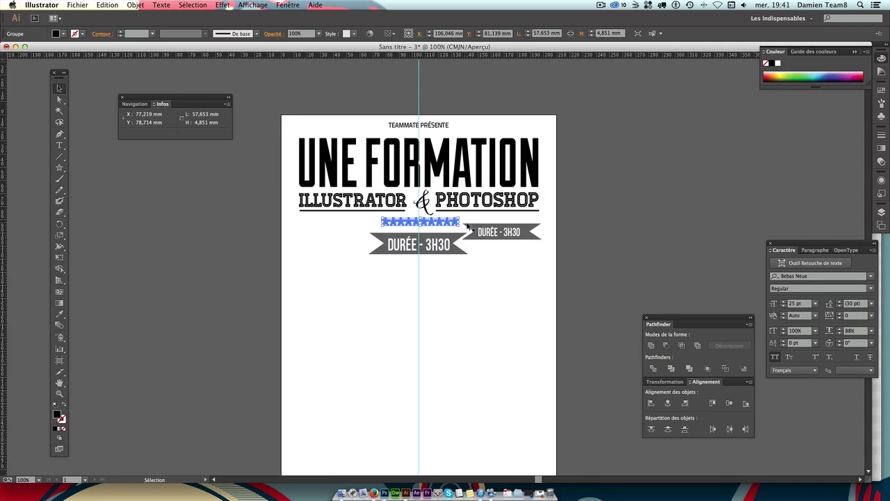
pyautogui.press('Left')
pyautogui.press('Left')
pyautogui.press('Left')
pyautogui.press('Left')
pyautogui.press('Up')
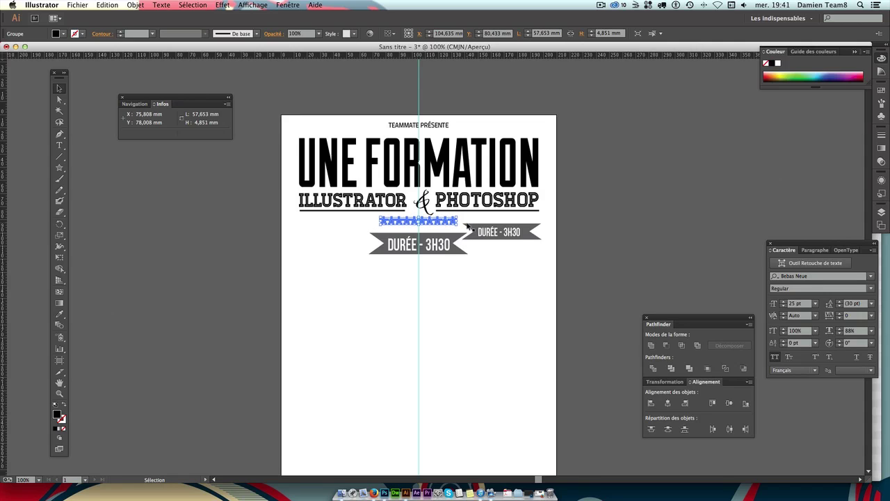
pyautogui.click(546, 309)
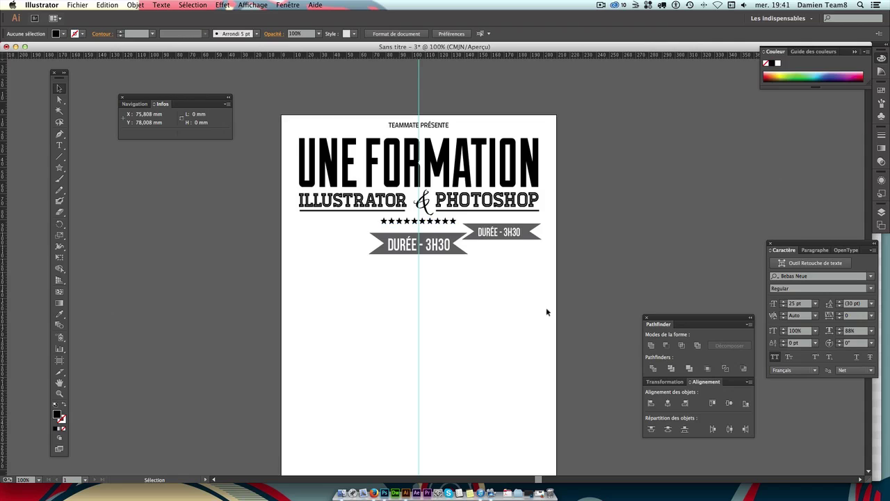
# Nudge the large and small DURÉE - 3H30 ribbons up closer to the stars.
pyautogui.click(440, 248)
pyautogui.press('Up')
pyautogui.press('Up')
pyautogui.press('Up')
pyautogui.press('Up')
pyautogui.press('Up')
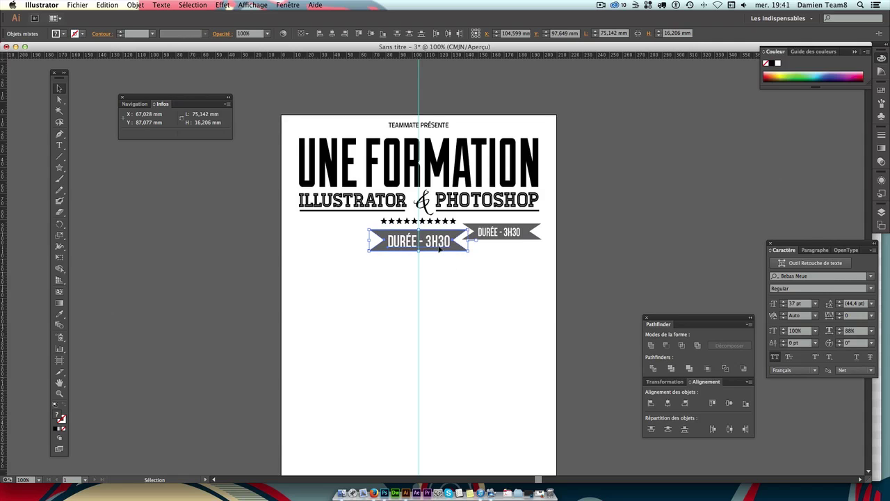
pyautogui.press('Up')
pyautogui.press('Up')
pyautogui.press('Up')
pyautogui.click(495, 244)
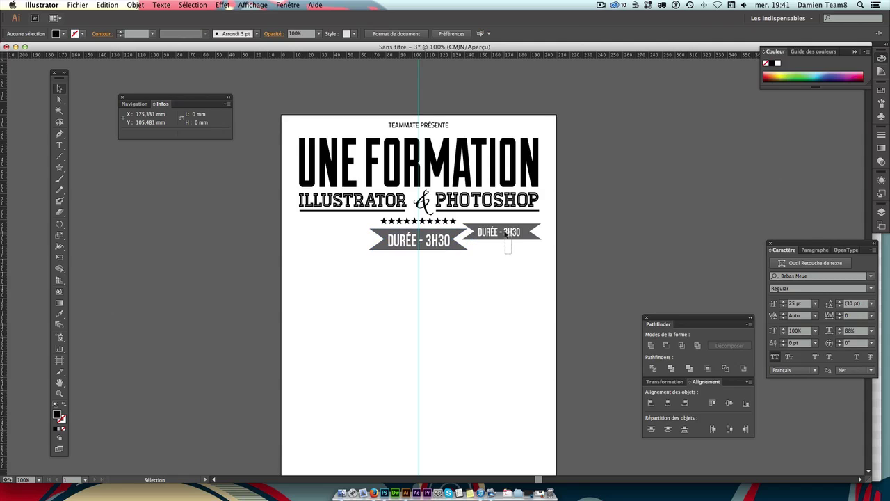
pyautogui.click(504, 231)
pyautogui.press('Up')
pyautogui.press('Up')
pyautogui.press('Up')
pyautogui.press('Left')
pyautogui.press('Left')
pyautogui.press('Left')
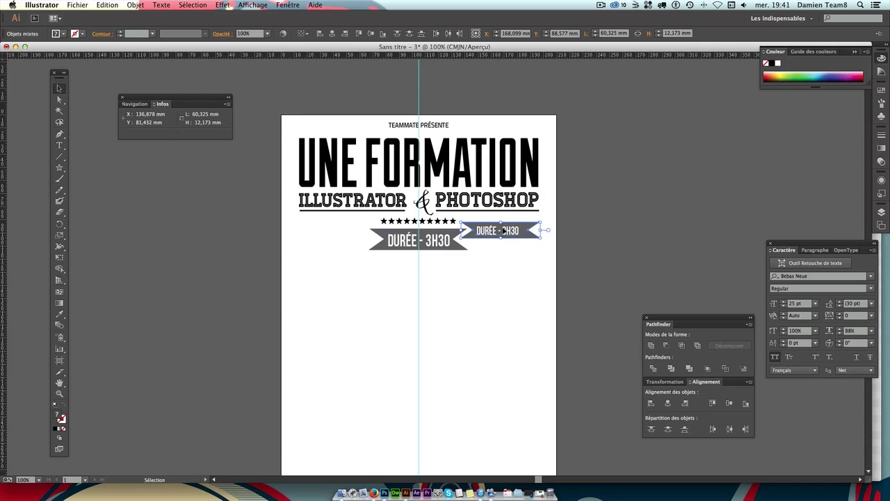
pyautogui.press('Up')
pyautogui.press('Up')
pyautogui.press('Up')
pyautogui.press('Down')
pyautogui.press('Down')
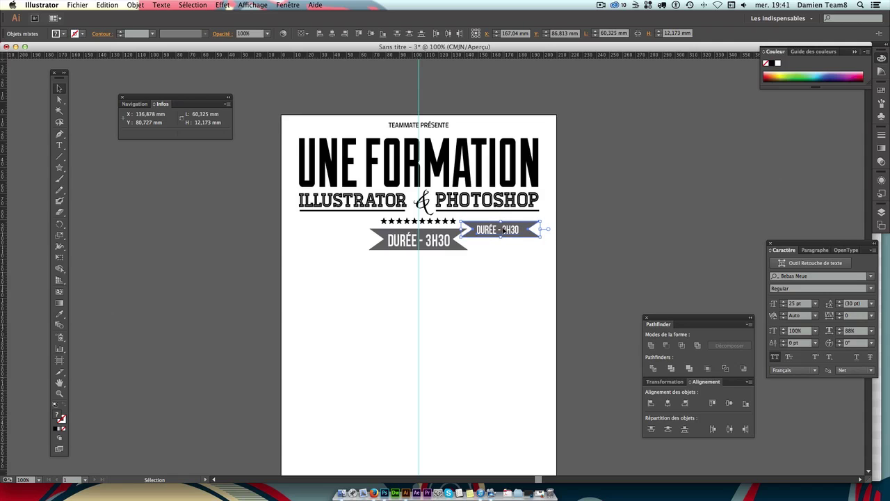
pyautogui.click(518, 254)
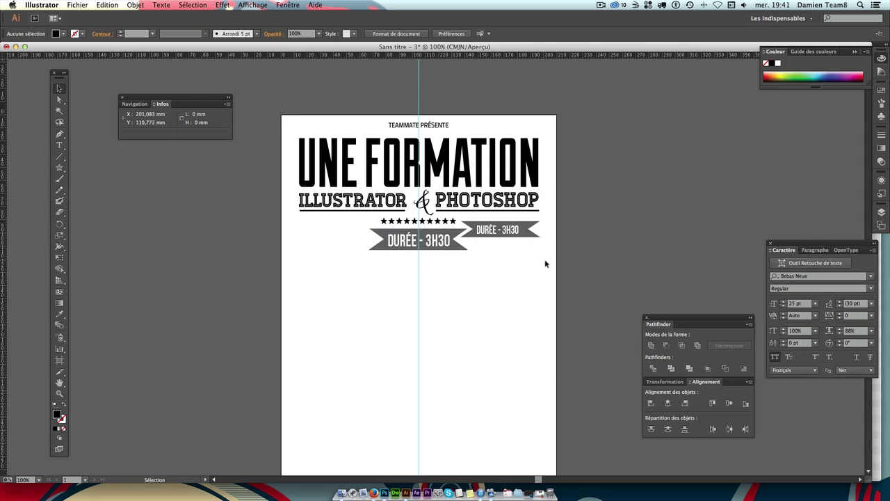
pyautogui.click(450, 221)
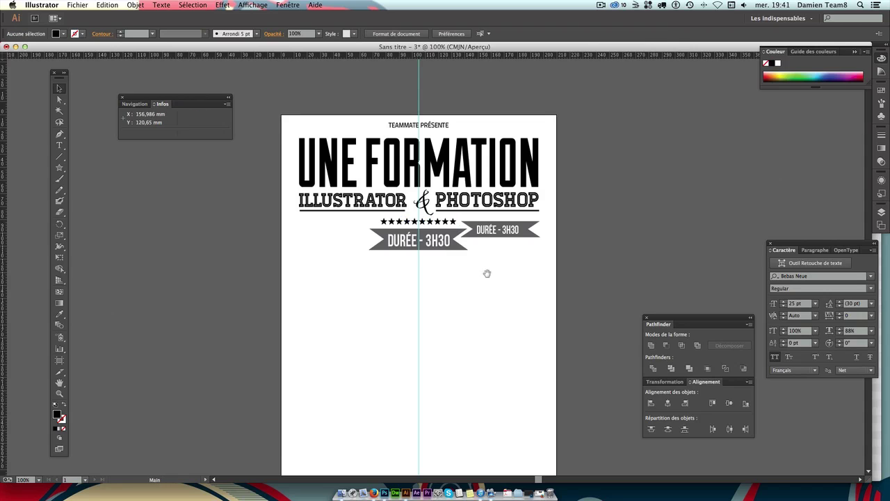
# Retype the small ribbon's text as TOUTES VERSIONS.
pyautogui.hscroll(-1, 500, 271)
pyautogui.click(508, 230)
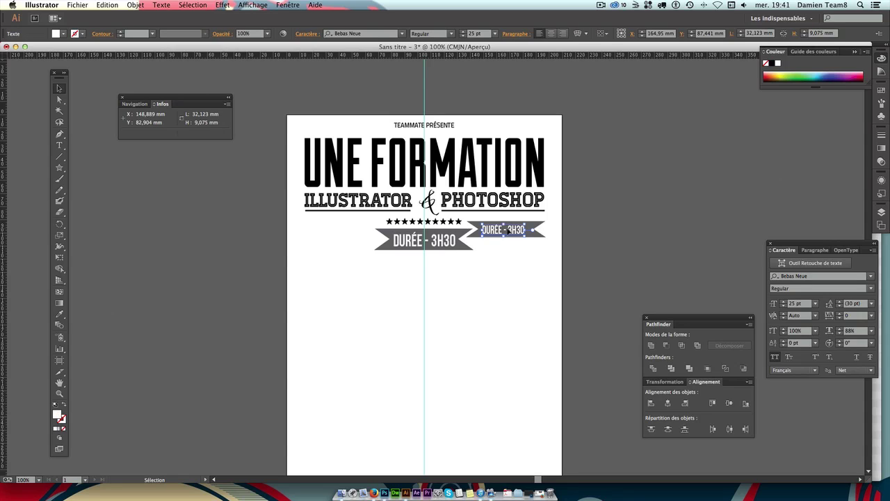
pyautogui.doubleClick(504, 230)
pyautogui.hotkey('ctrl', 'a')
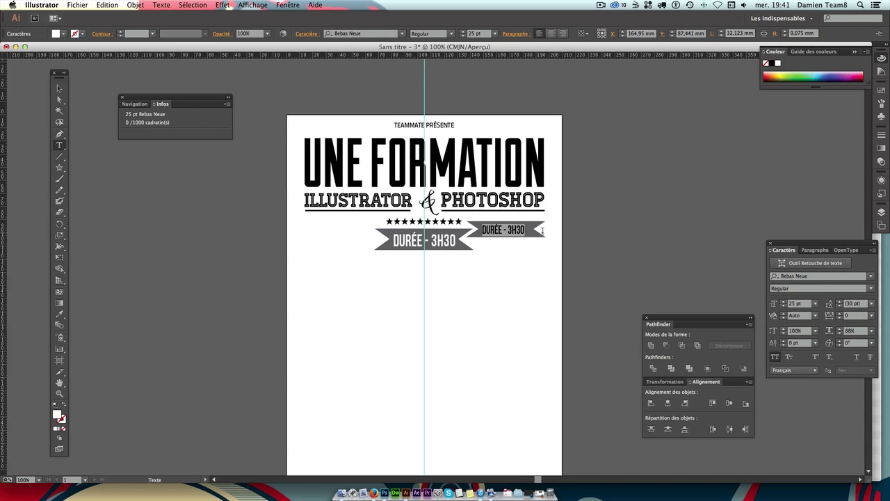
pyautogui.write('TOUTES V')
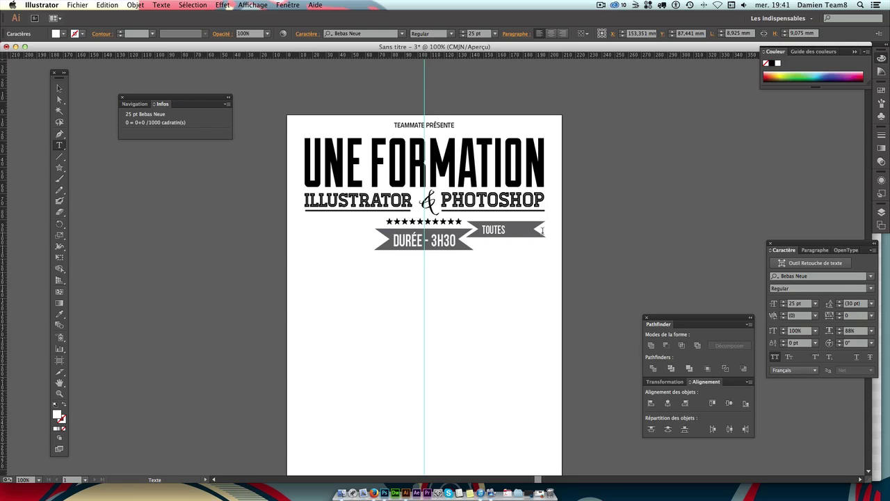
pyautogui.write('ERS')
pyautogui.write('IONS')
pyautogui.press('Escape')
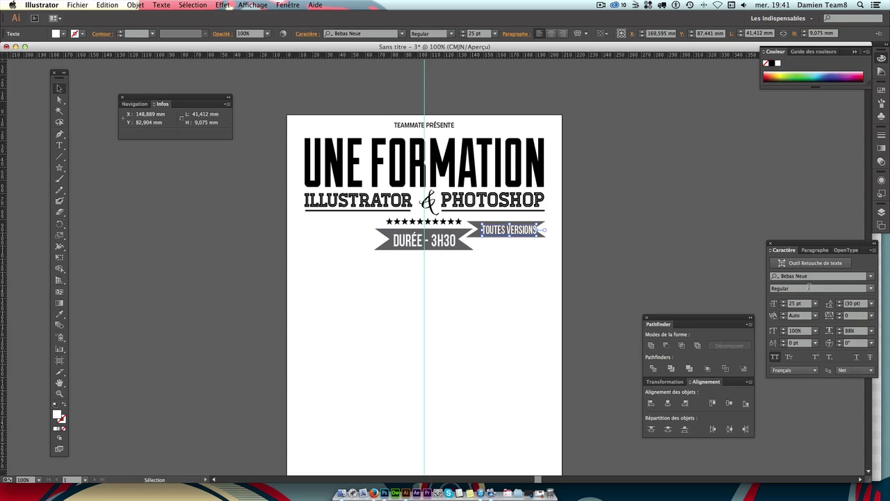
# Set the TOUTES VERSIONS text to 22 pt.
pyautogui.click(772, 304)
pyautogui.write('23')
pyautogui.press('Return')
pyautogui.hscroll(-2, 735, 303)
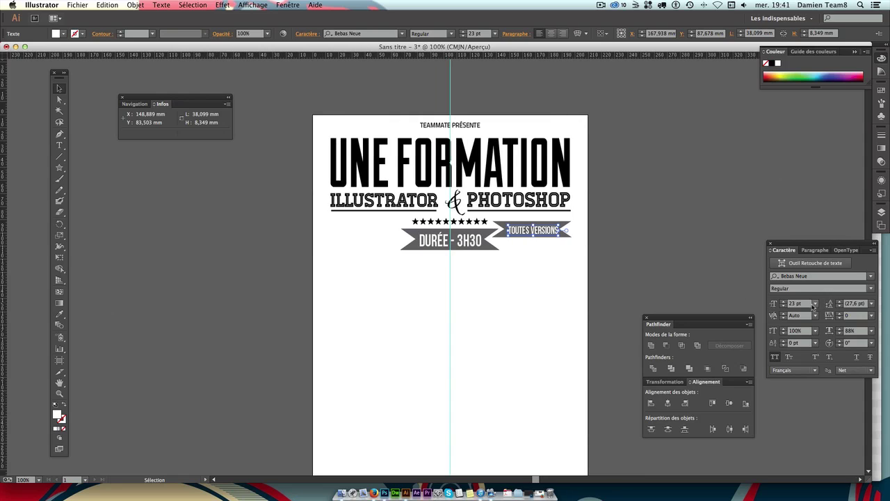
pyautogui.click(766, 304)
pyautogui.press('Down')
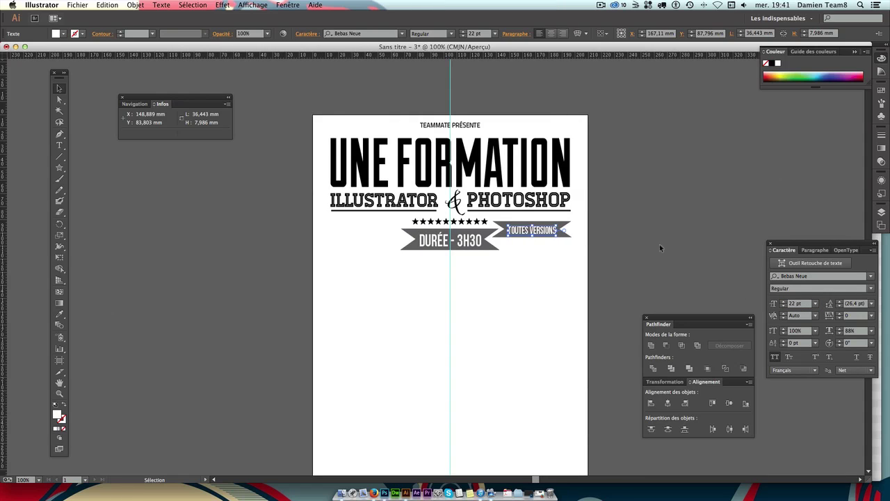
pyautogui.click(659, 244)
# Move the poster back into view and select the whole TOUTES VERSIONS ribbon with its text.
pyautogui.moveTo(498, 282); pyautogui.dragTo(468, 265)
pyautogui.click(495, 216)
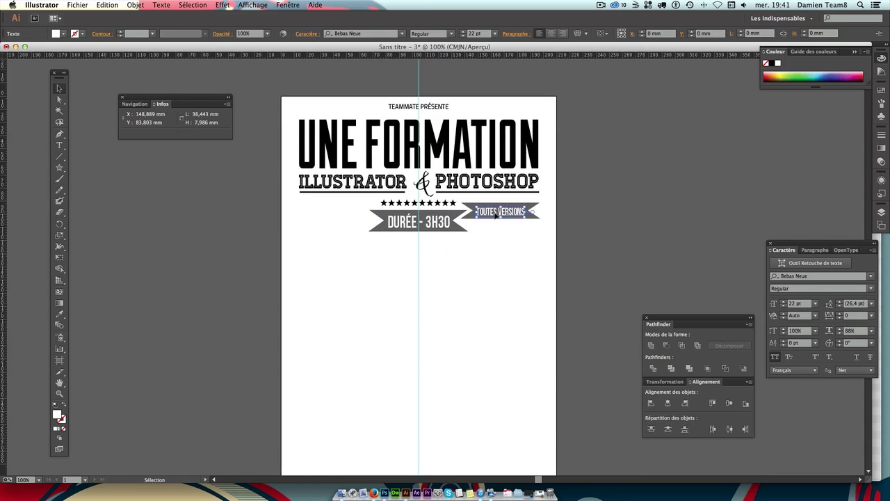
pyautogui.click(694, 210)
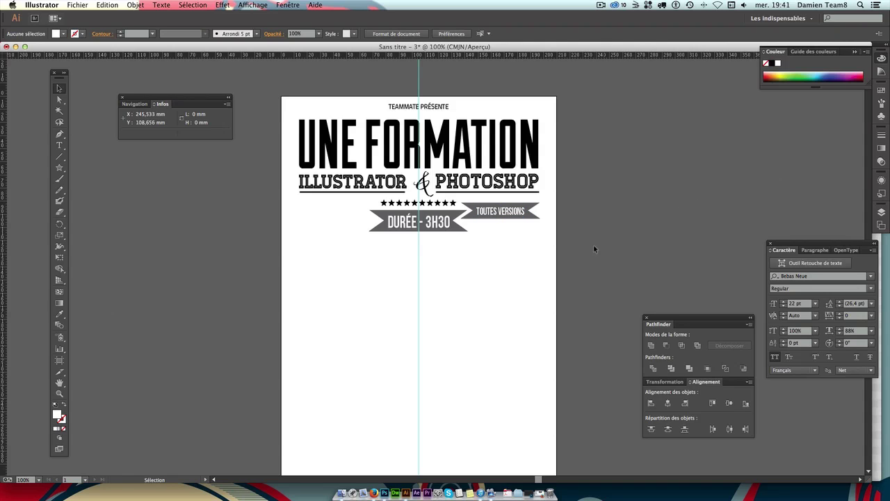
pyautogui.hscroll(-3, 494, 258)
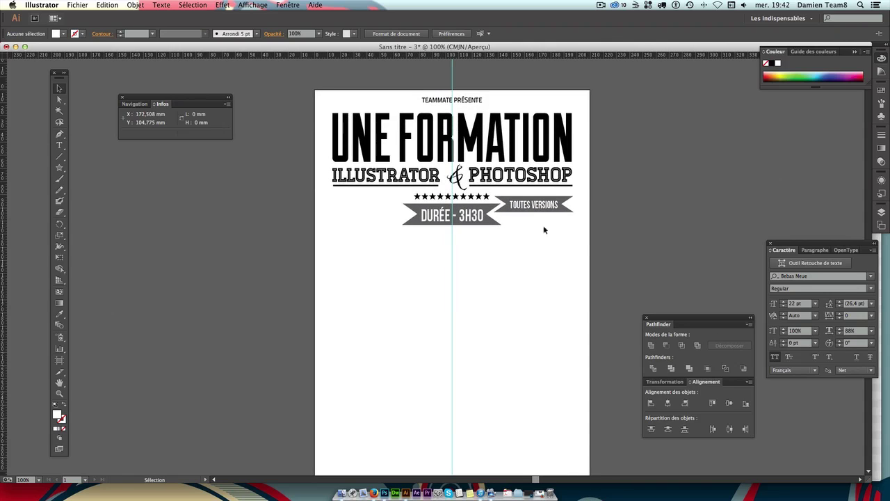
pyautogui.moveTo(580, 230)
pyautogui.mouseDown()
pyautogui.moveTo(542, 203)
pyautogui.moveTo(571, 216)
pyautogui.mouseUp()
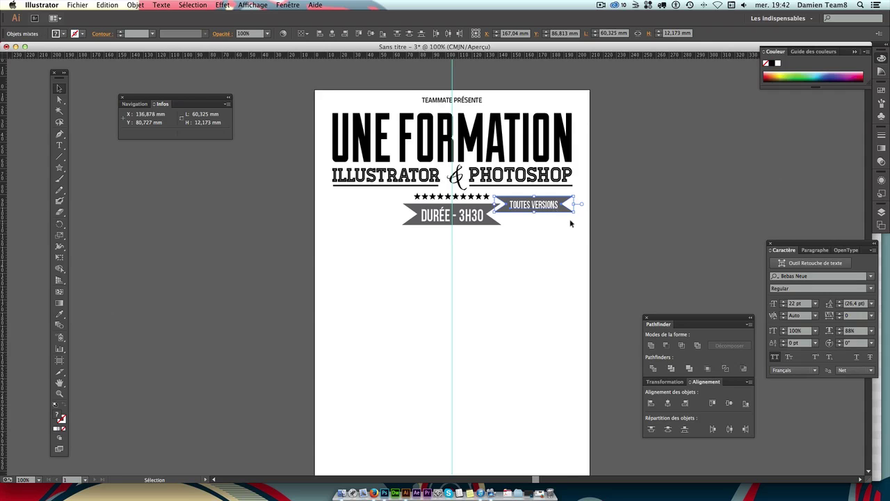
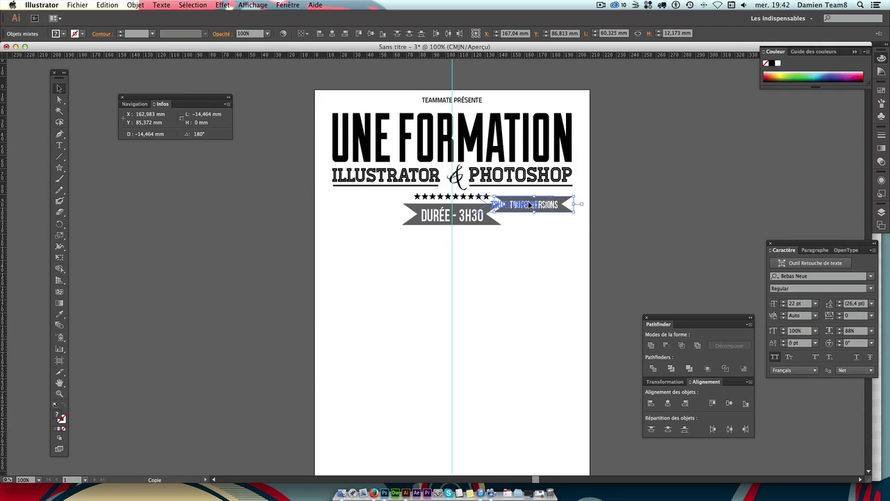
# Duplicate the right TOUTES VERSIONS ribbon to the left of the DURÉE - 3H30 banner.
pyautogui.moveTo(546, 205); pyautogui.dragTo(385, 201)
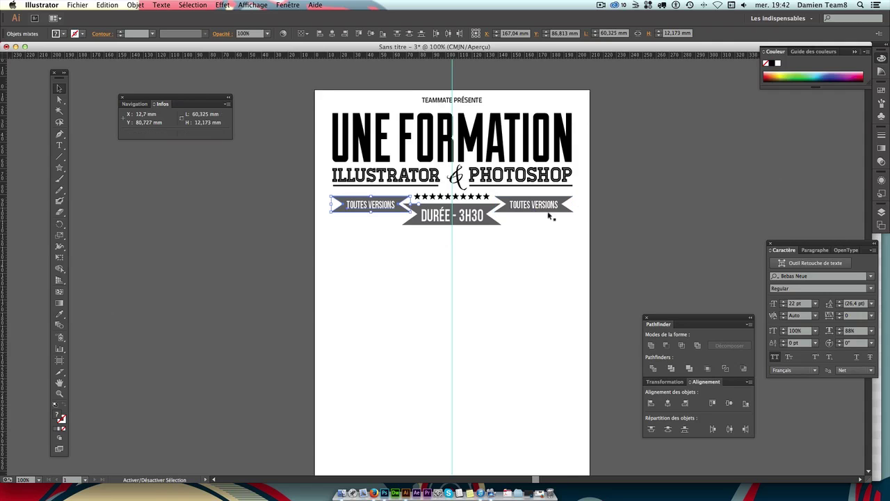
pyautogui.click(621, 272)
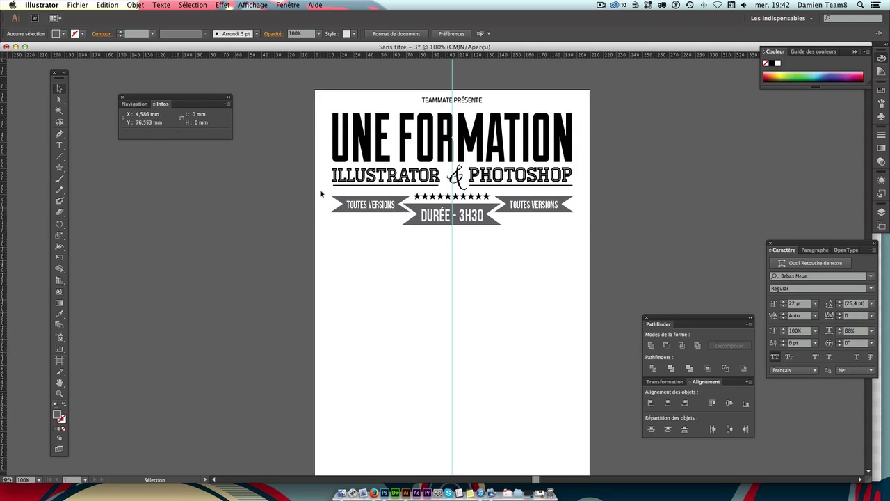
pyautogui.click(356, 210)
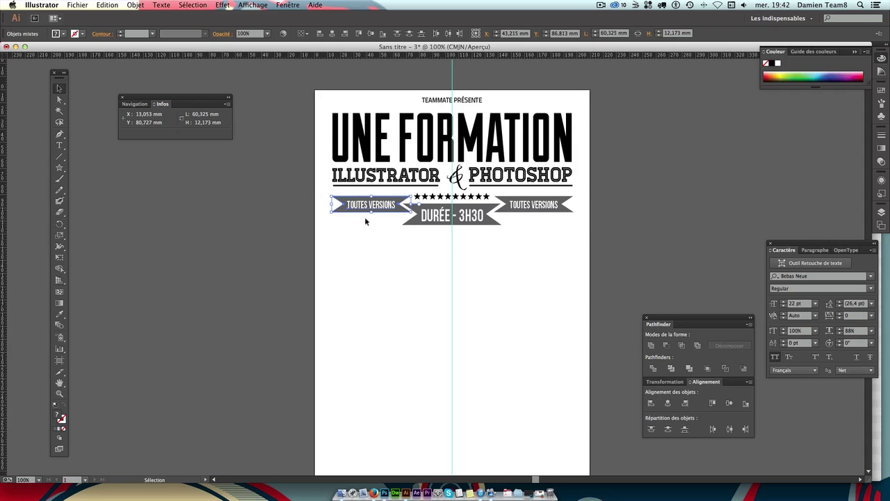
pyautogui.click(480, 236)
pyautogui.click(489, 221)
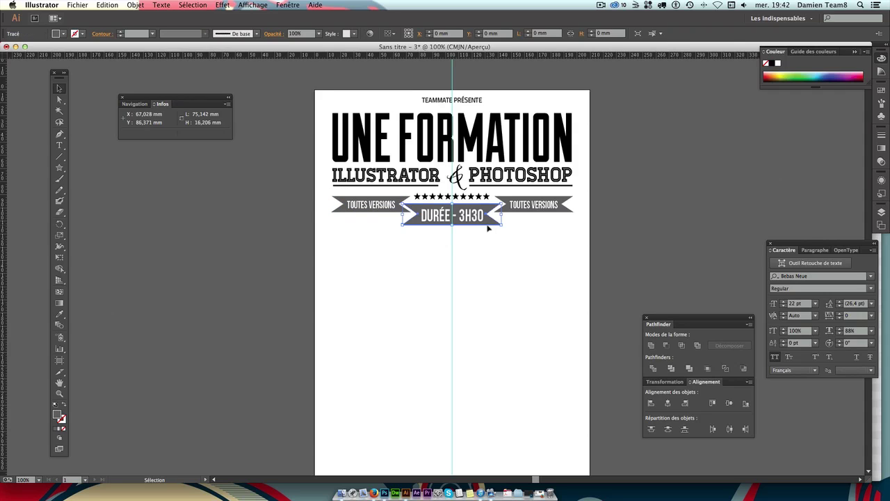
pyautogui.click(534, 238)
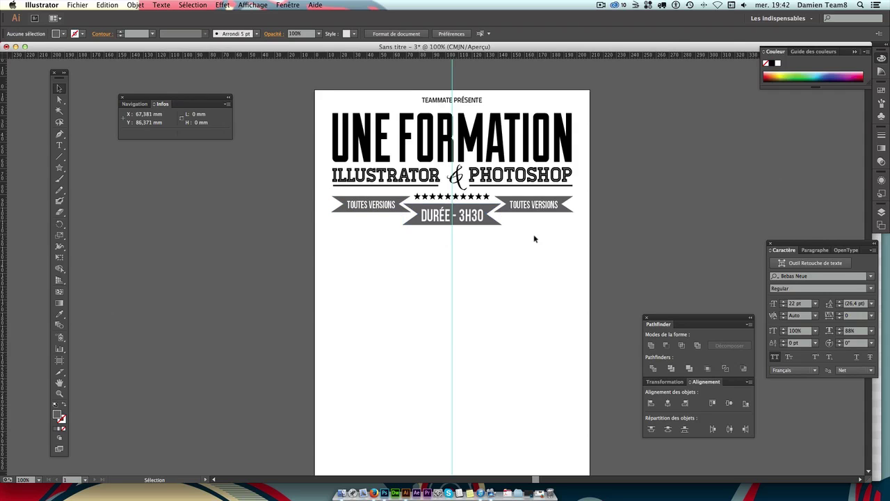
pyautogui.doubleClick(383, 206)
pyautogui.press('Escape')
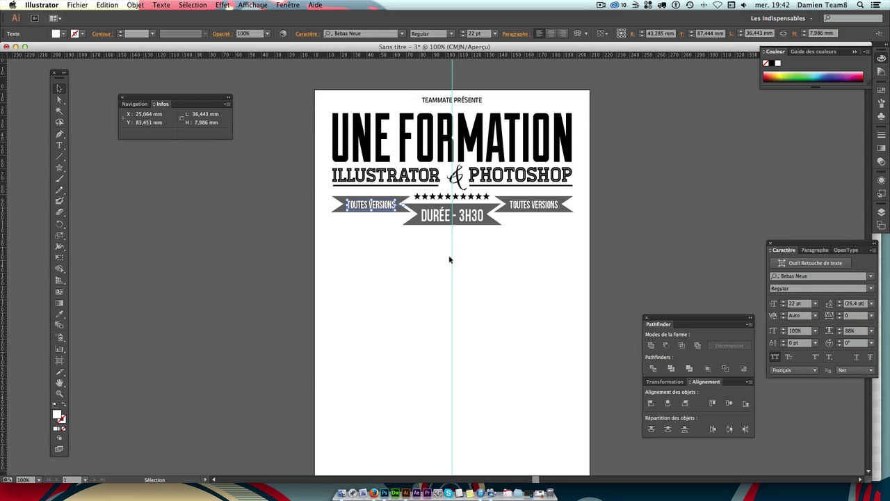
pyautogui.click(511, 248)
pyautogui.scroll(-2, 526, 272)
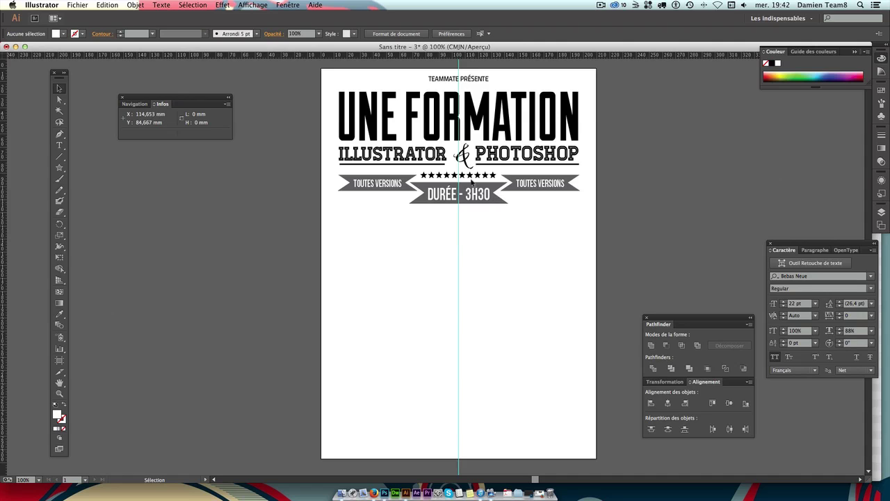
# Copy the star row straight down below the DURÉE - 3H30 banner.
pyautogui.moveTo(467, 175); pyautogui.dragTo(468, 212)
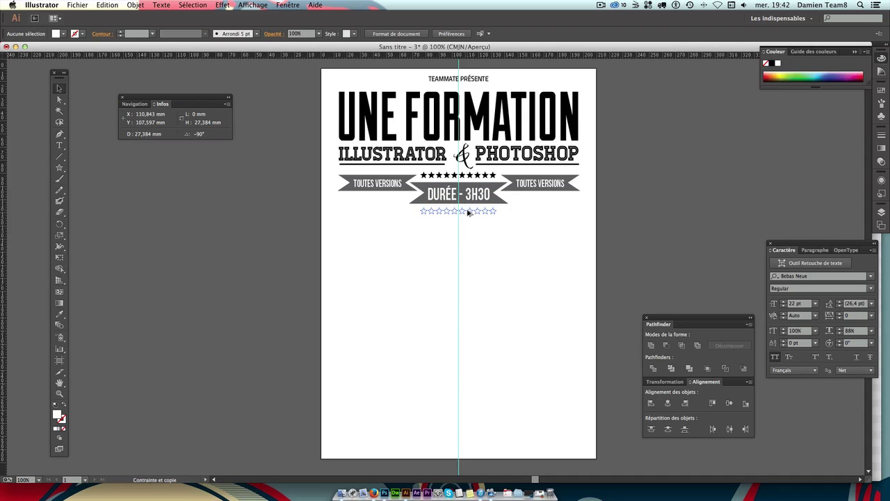
pyautogui.moveTo(468, 212); pyautogui.dragTo(468, 212)
pyautogui.press('cmd+z')
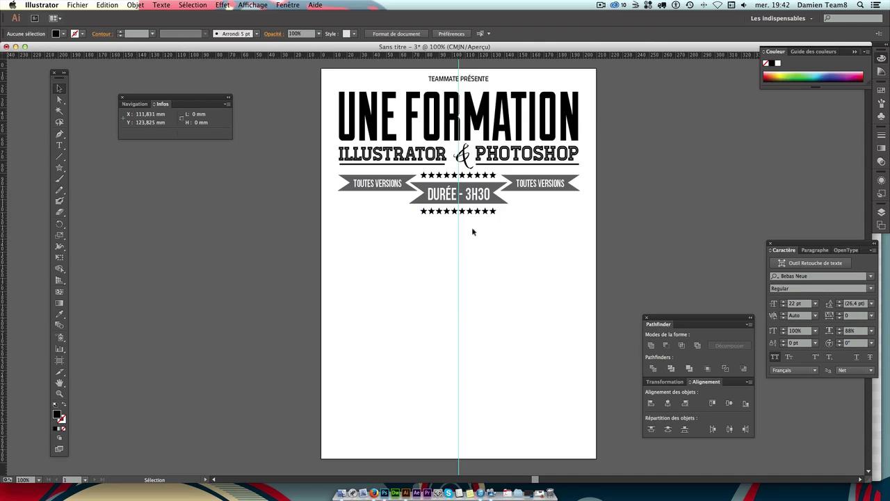
pyautogui.press('cmd+shift+z')
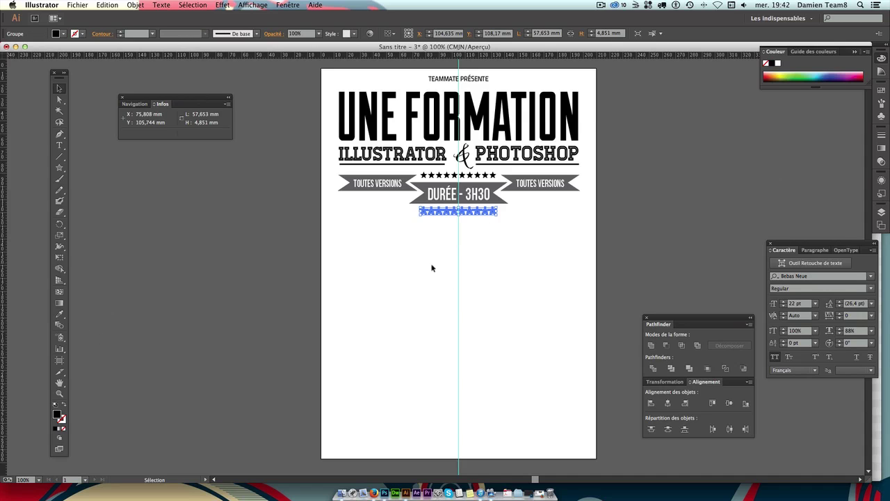
pyautogui.click(511, 233)
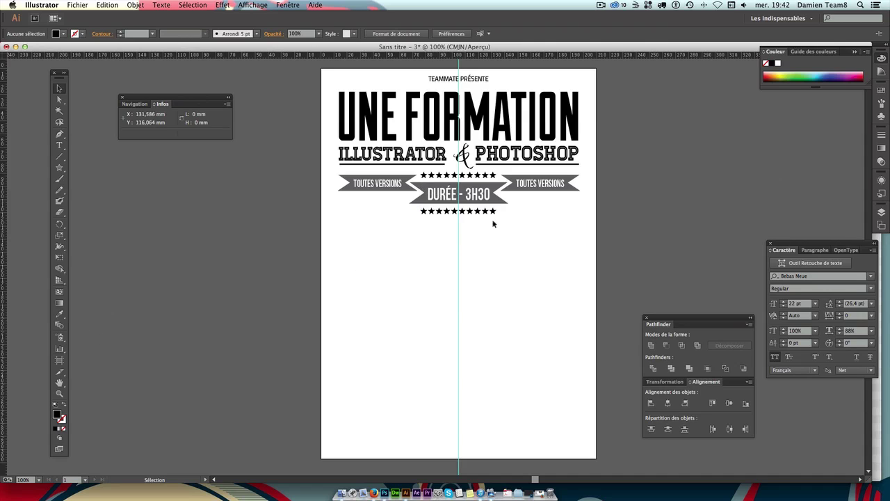
# Recolour the lower star row with the ribbon's grey using the Eyedropper.
pyautogui.click(496, 210)
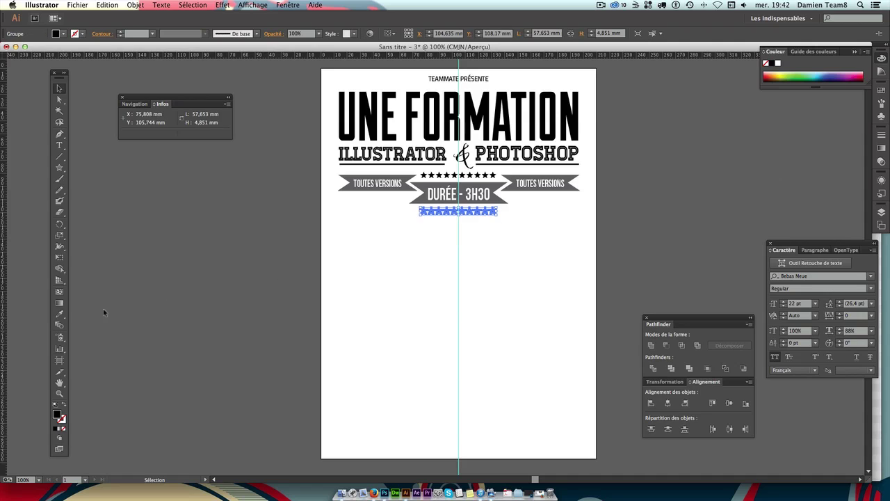
pyautogui.click(59, 314)
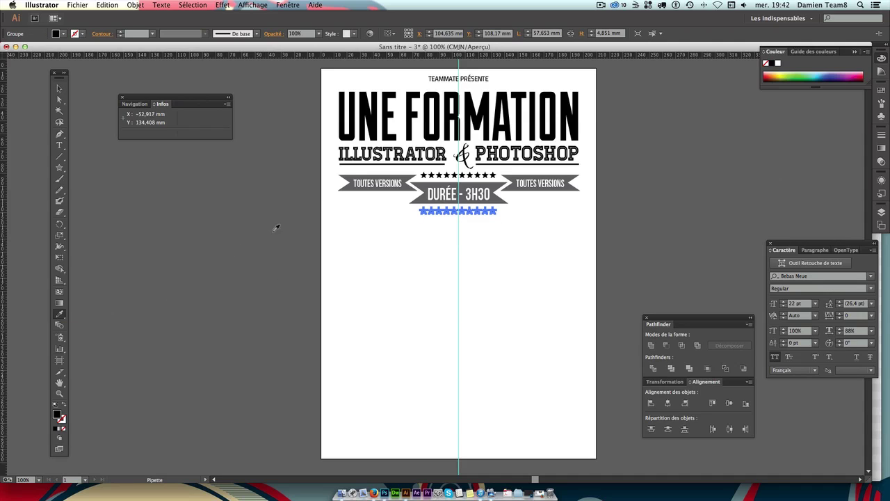
pyautogui.click(350, 174)
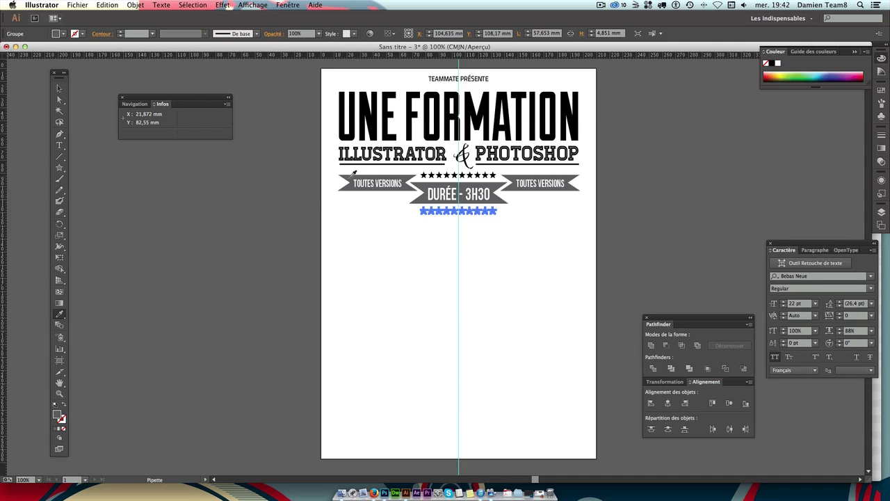
pyautogui.click(59, 89)
pyautogui.click(167, 195)
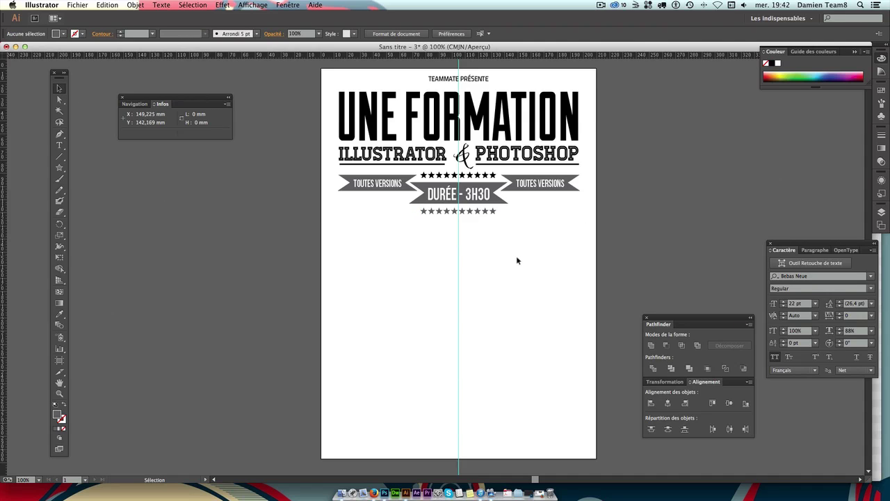
pyautogui.hscroll(1, 499, 264)
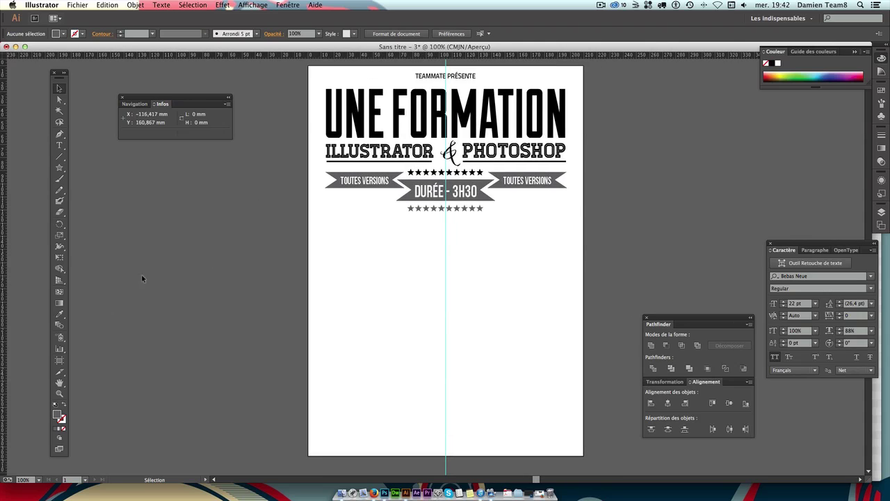
# Type the word AFFICHE on the page with swapped fill and stroke.
pyautogui.click(63, 405)
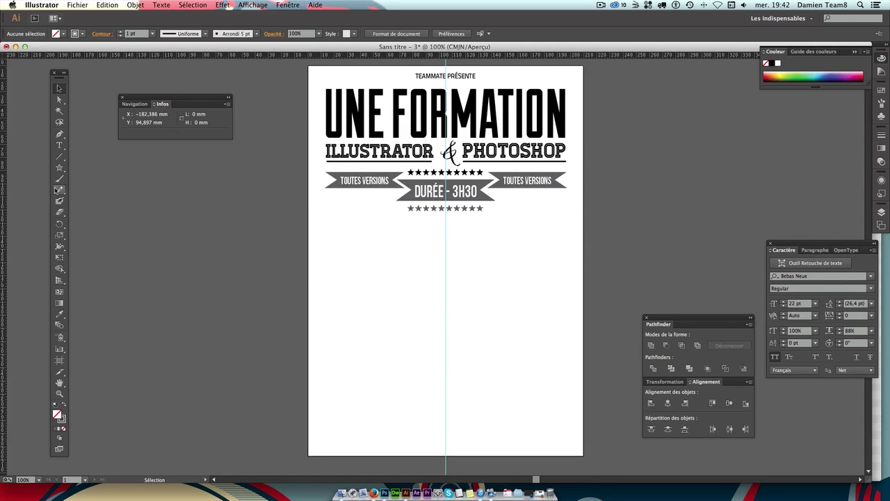
pyautogui.click(58, 146)
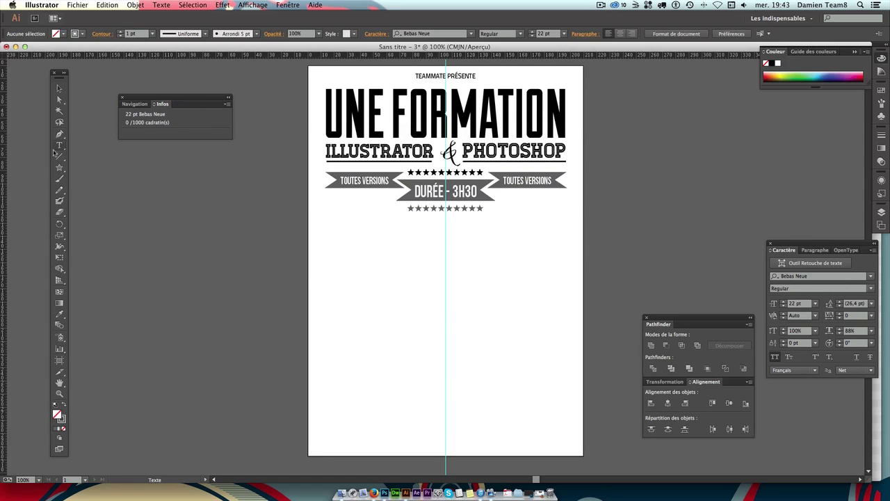
pyautogui.click(383, 281)
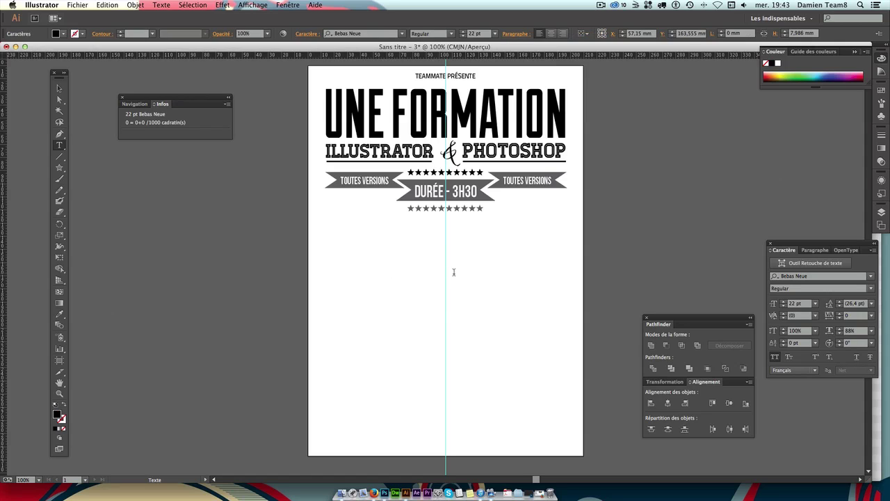
pyautogui.write('AFFICHE')
pyautogui.press('Escape')
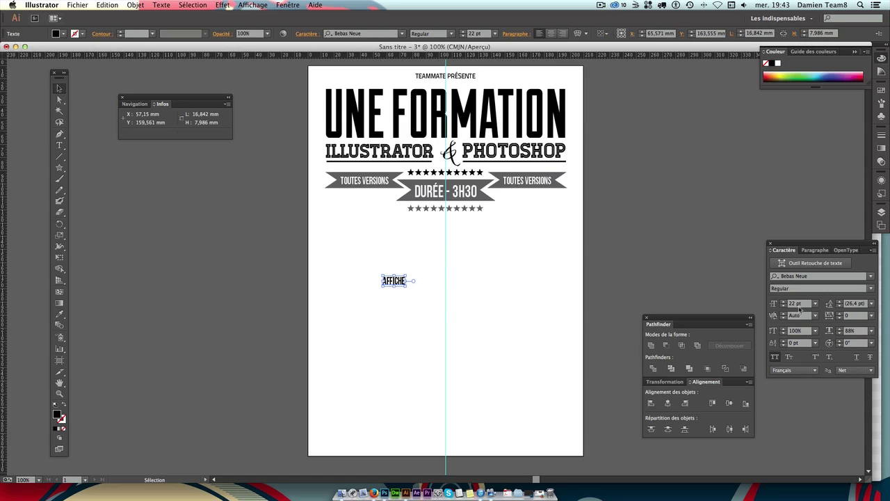
# Set the AFFICHE text in the Homestead Inline font.
pyautogui.click(815, 276)
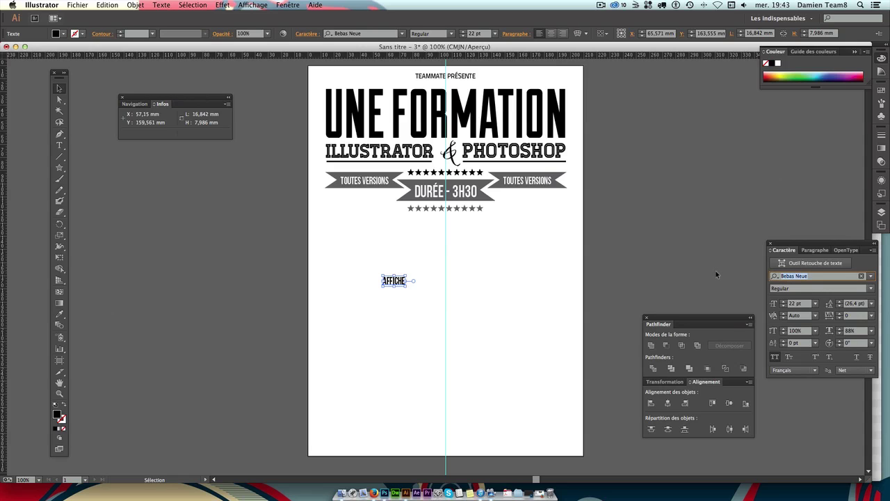
pyautogui.write('hom')
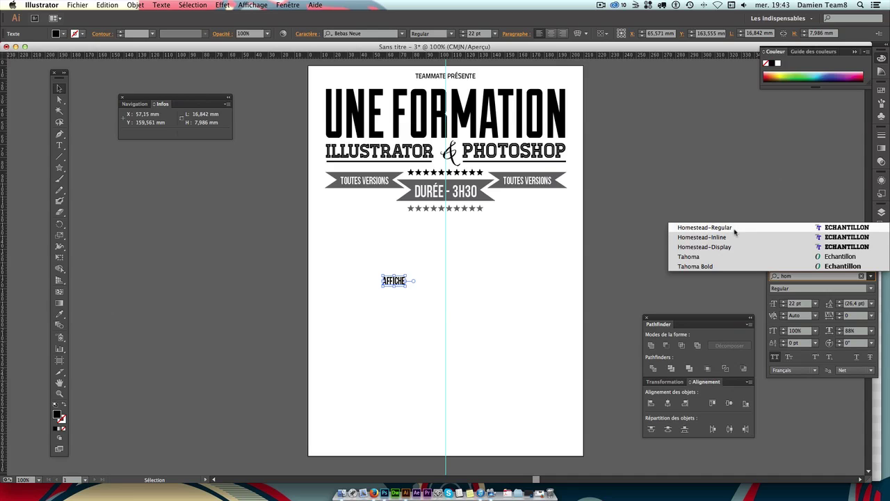
pyautogui.click(730, 237)
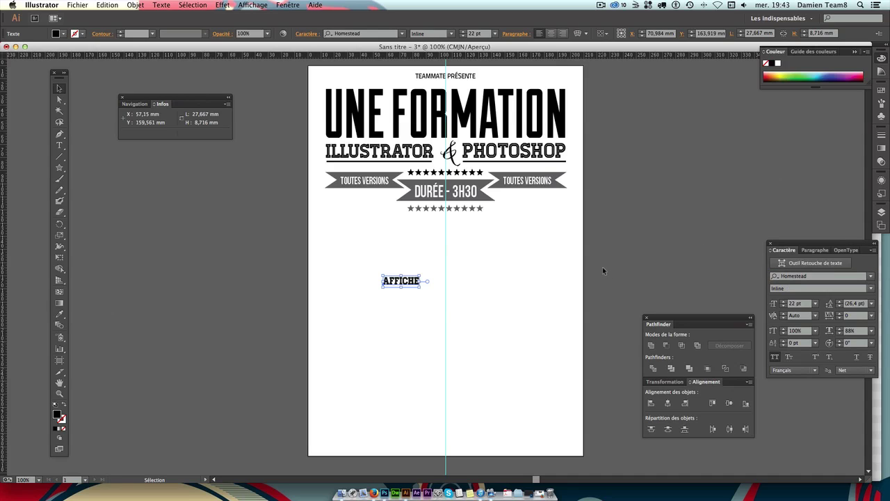
pyautogui.keyDown('shift'); pyautogui.click(414, 281); pyautogui.keyUp('shift')
pyautogui.keyDown('shift'); pyautogui.click(418, 282); pyautogui.keyUp('shift')
# Enlarge AFFICHE and move it up beneath the lower star row.
pyautogui.moveTo(420, 275)
pyautogui.mouseDown()
pyautogui.moveTo(489, 232)
pyautogui.moveTo(511, 247)
pyautogui.mouseUp()
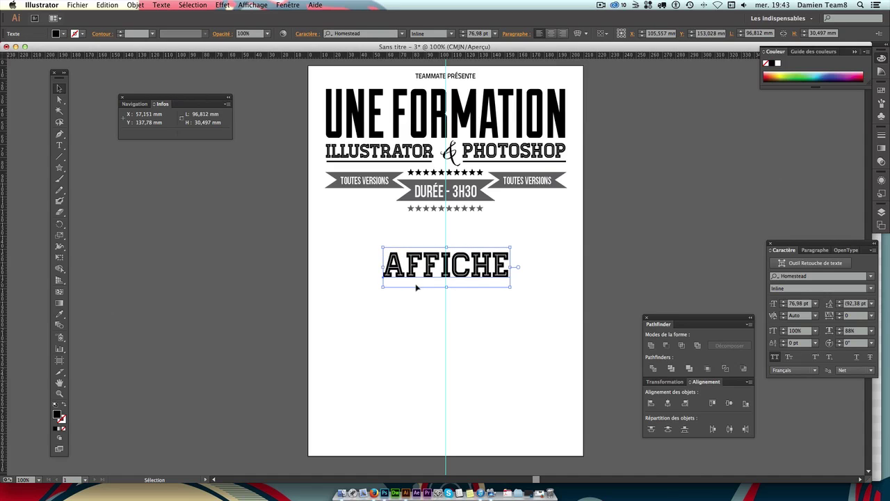
pyautogui.doubleClick(796, 303)
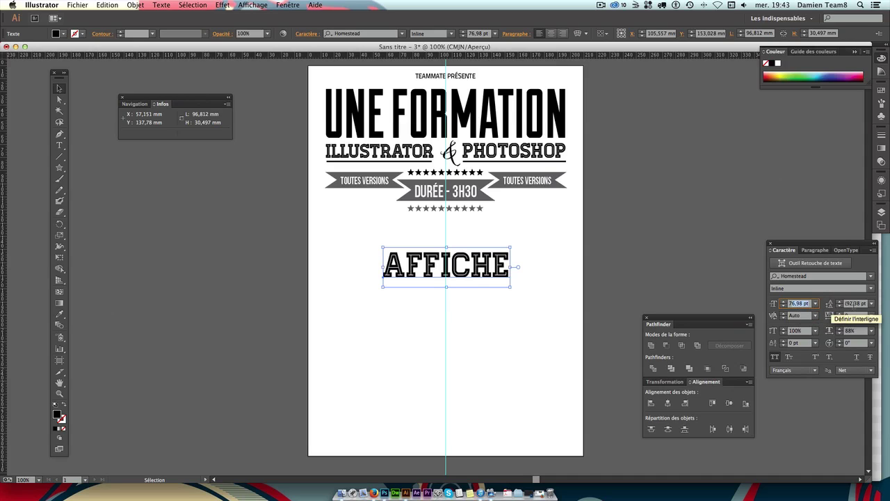
pyautogui.write('75')
pyautogui.press('Return')
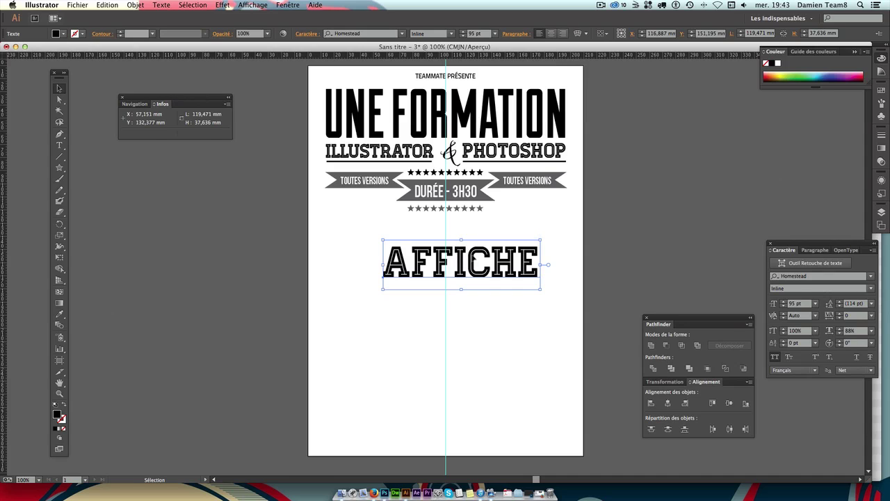
pyautogui.moveTo(473, 259); pyautogui.dragTo(475, 238)
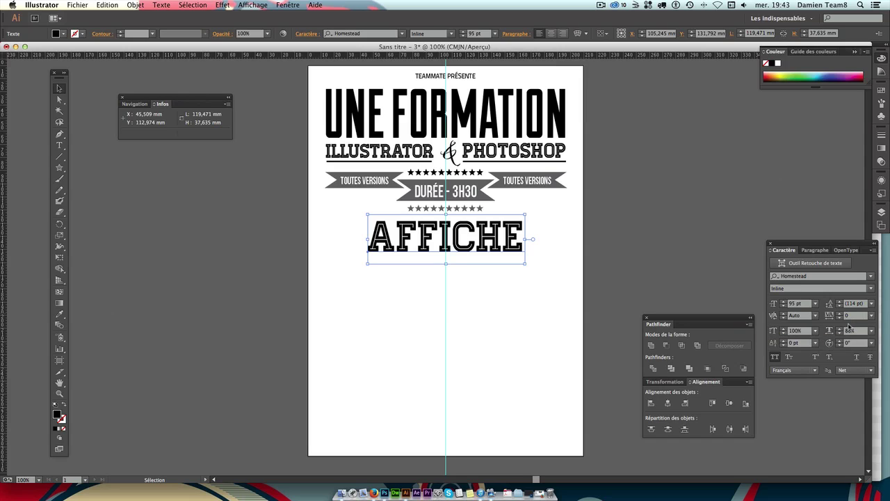
# Give AFFICHE a 70% horizontal scale and nudge it right toward centre.
pyautogui.click(857, 333)
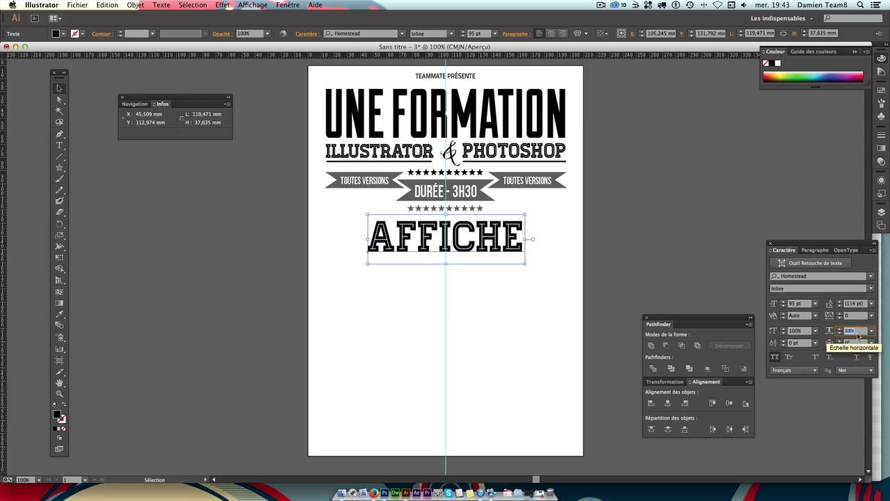
pyautogui.write('70')
pyautogui.press('Return')
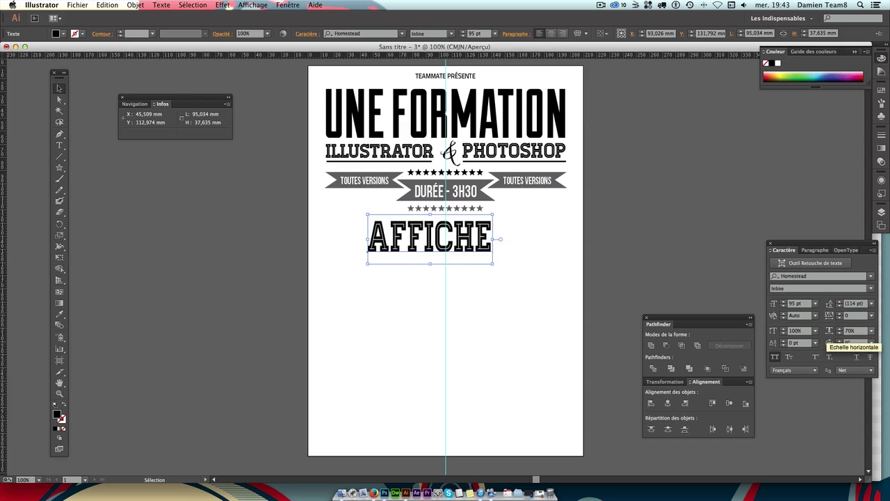
pyautogui.moveTo(429, 239); pyautogui.dragTo(437, 239)
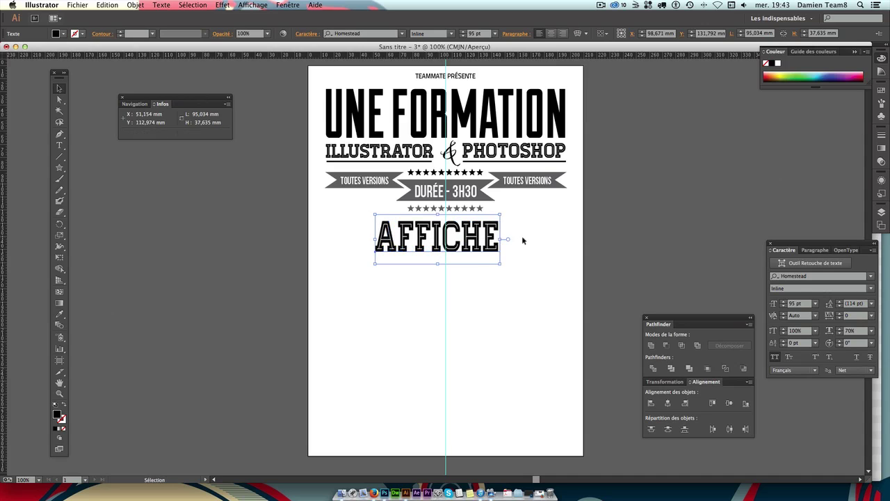
pyautogui.press('Right')
pyautogui.press('Right')
pyautogui.press('Right')
pyautogui.press('Right')
pyautogui.press('Right')
pyautogui.press('Right')
pyautogui.press('Right')
pyautogui.press('Right')
pyautogui.press('Right')
pyautogui.press('Right')
pyautogui.press('Right')
pyautogui.press('Right')
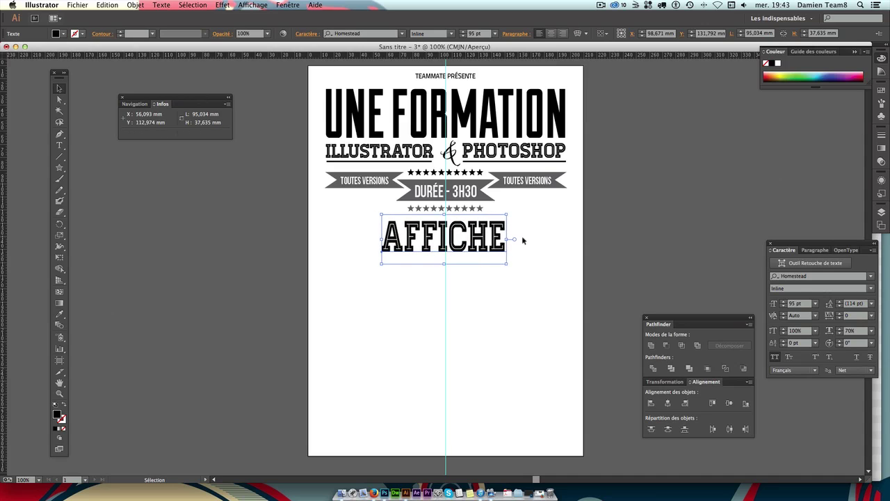
pyautogui.press('Right')
pyautogui.press('Right')
pyautogui.press('Right')
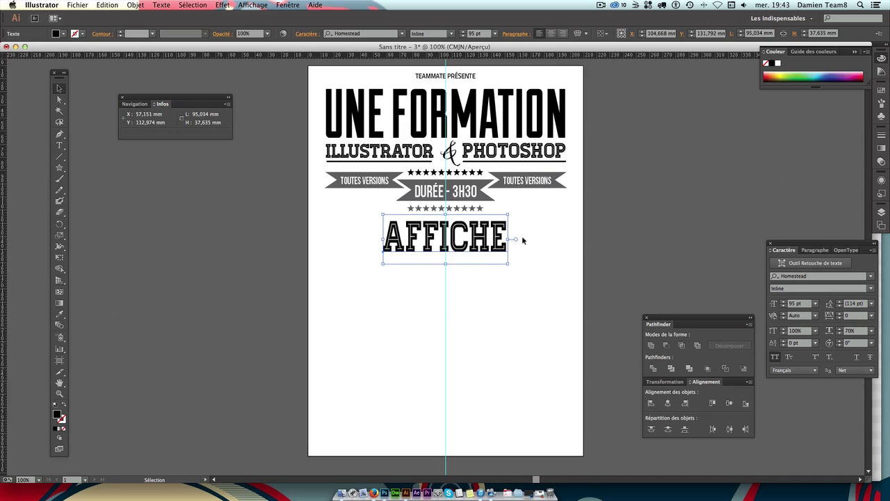
pyautogui.hscroll(-2, 521, 236)
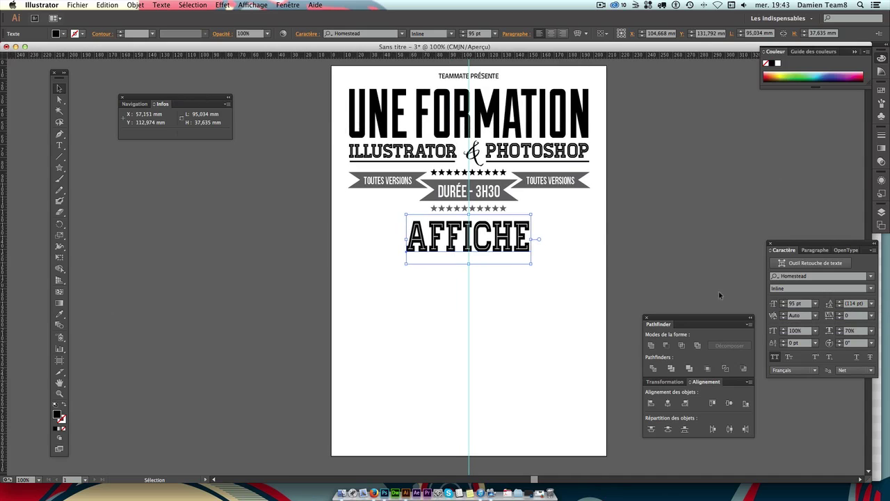
# Tighten AFFICHE tracking to -20 and shift it slightly right.
pyautogui.click(852, 315)
pyautogui.write('0')
pyautogui.press('Return')
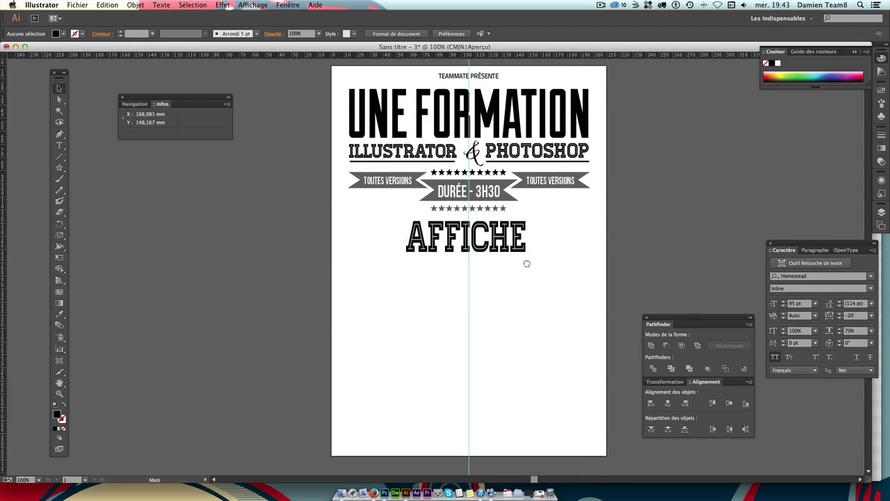
pyautogui.hscroll(4, 526, 262)
pyautogui.moveTo(454, 241); pyautogui.dragTo(457, 241)
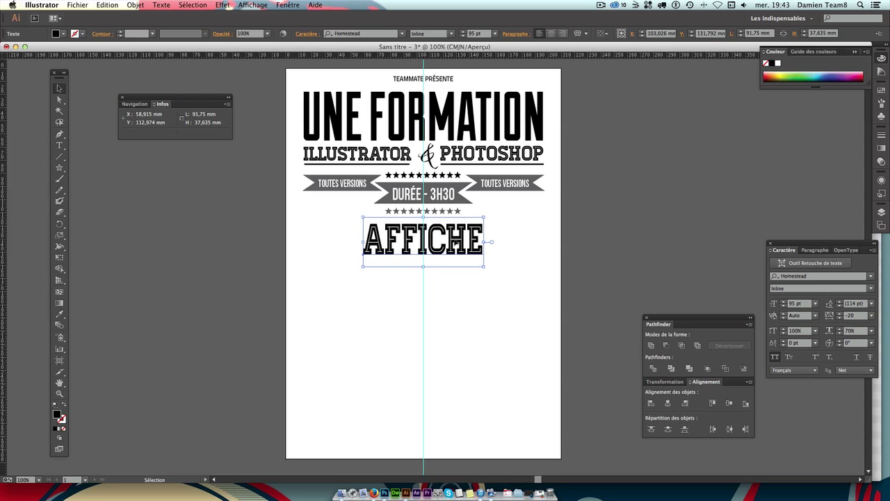
# Fine-tune AFFICHE upward so it sits centred under the stars.
pyautogui.click(496, 230)
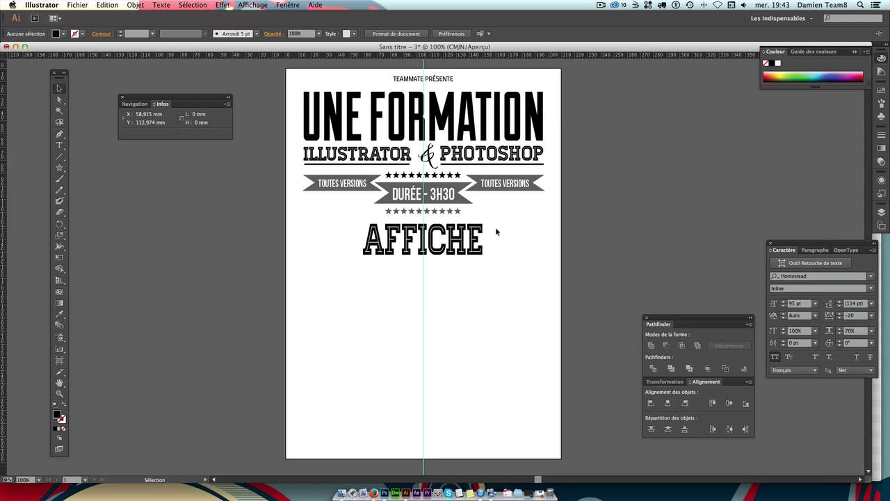
pyautogui.click(473, 255)
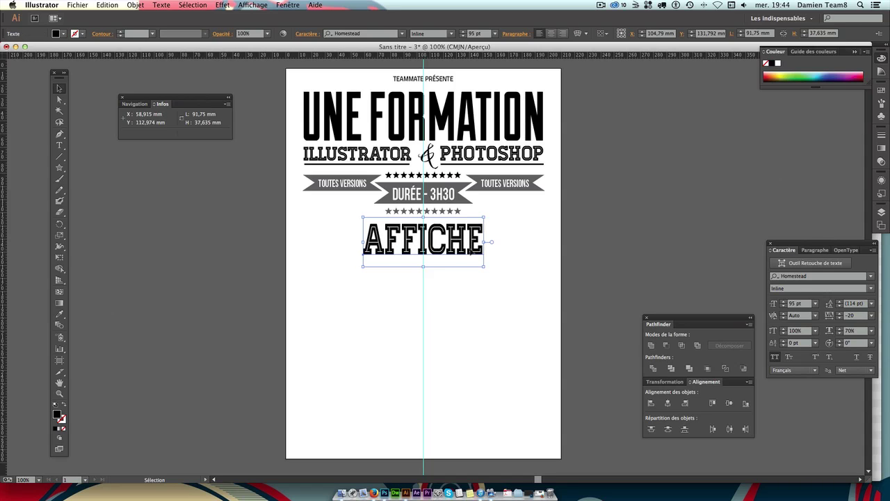
pyautogui.moveTo(472, 253); pyautogui.dragTo(472, 251)
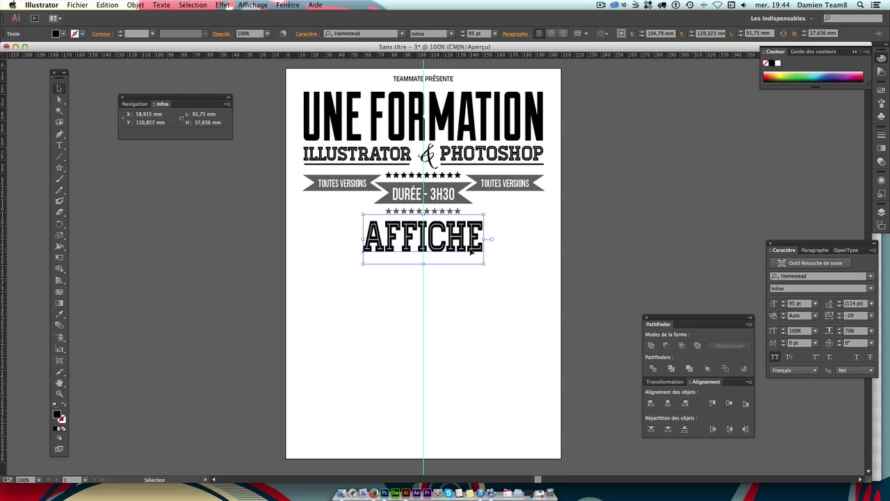
pyautogui.press('Up')
pyautogui.click(566, 216)
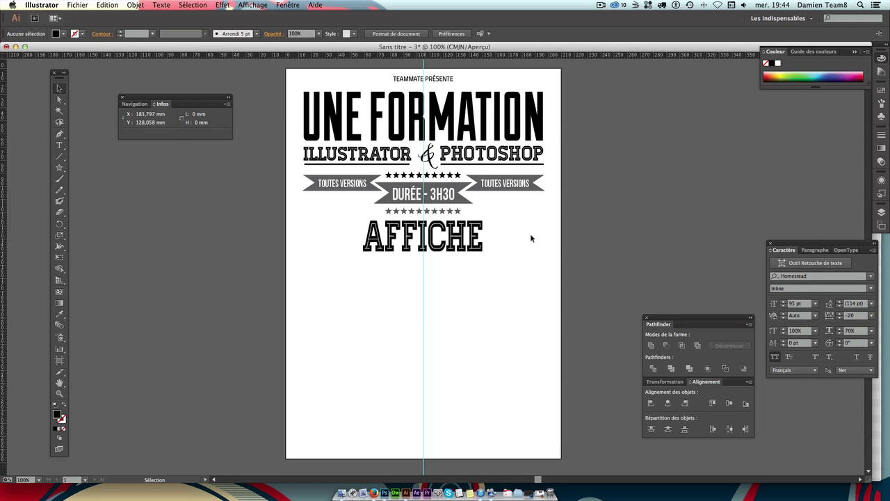
pyautogui.moveTo(530, 233); pyautogui.dragTo(546, 244)
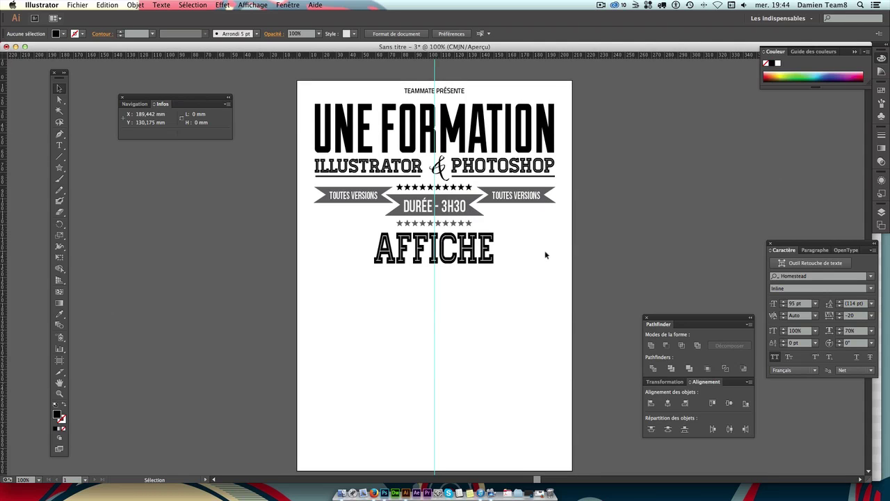
pyautogui.moveTo(494, 315)
pyautogui.mouseDown()
pyautogui.moveTo(482, 281)
pyautogui.moveTo(488, 299)
pyautogui.mouseUp()
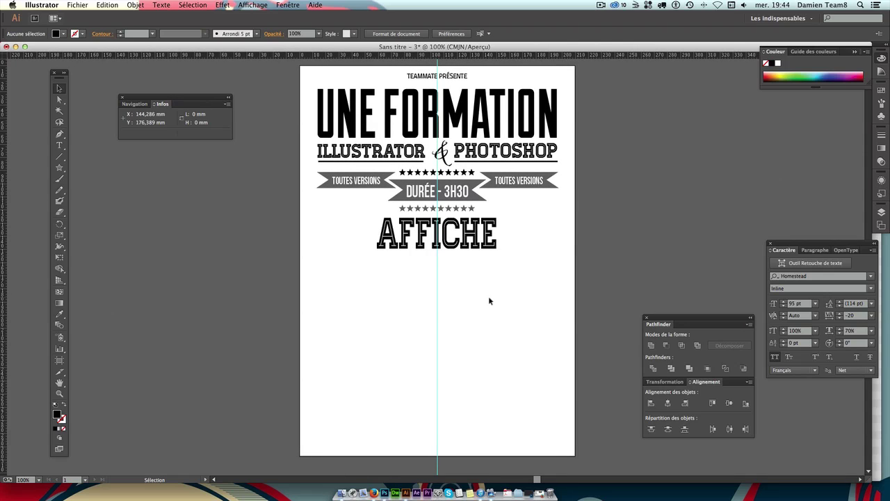
# Save the poster as source.ai in tuto-affiche-retro/illustrator with default Illustrator options.
pyautogui.click(41, 5)
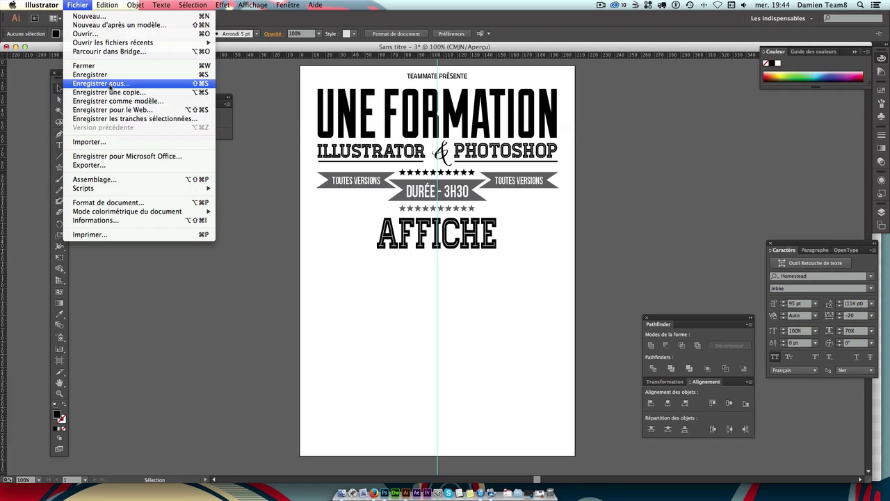
pyautogui.click(137, 84)
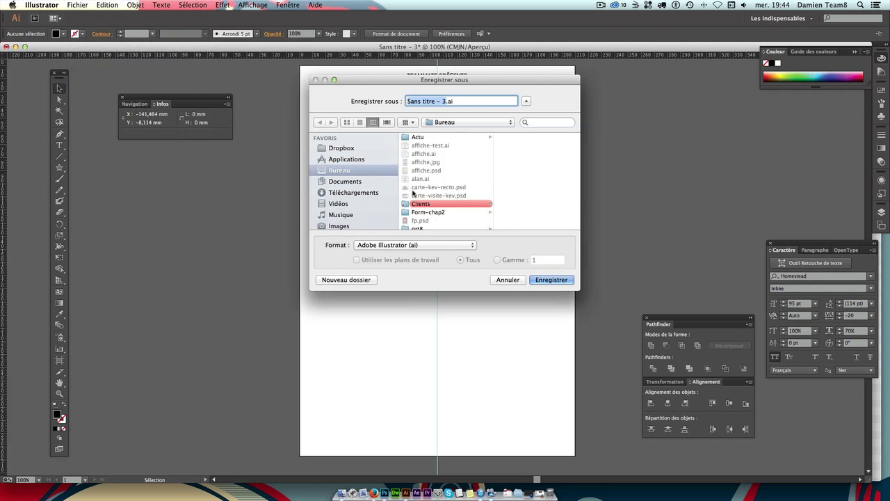
pyautogui.scroll(-2, 423, 200)
pyautogui.scroll(-2, 424, 195)
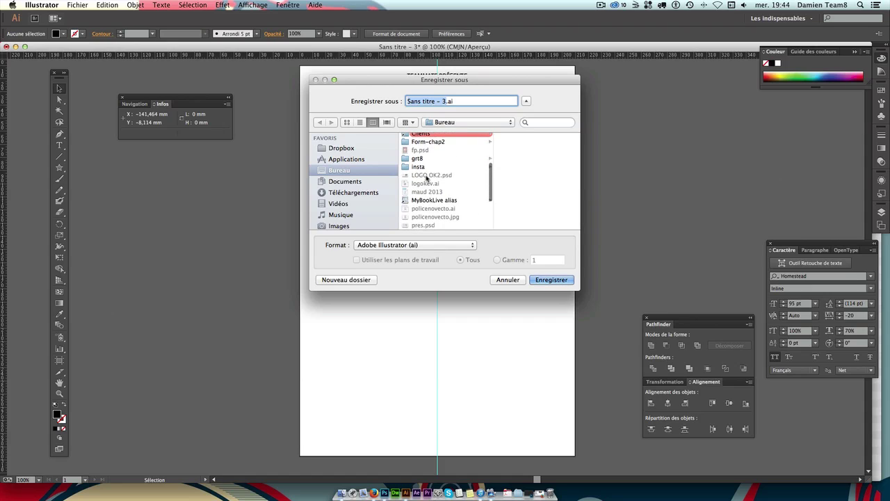
pyautogui.scroll(-3, 426, 180)
pyautogui.click(438, 197)
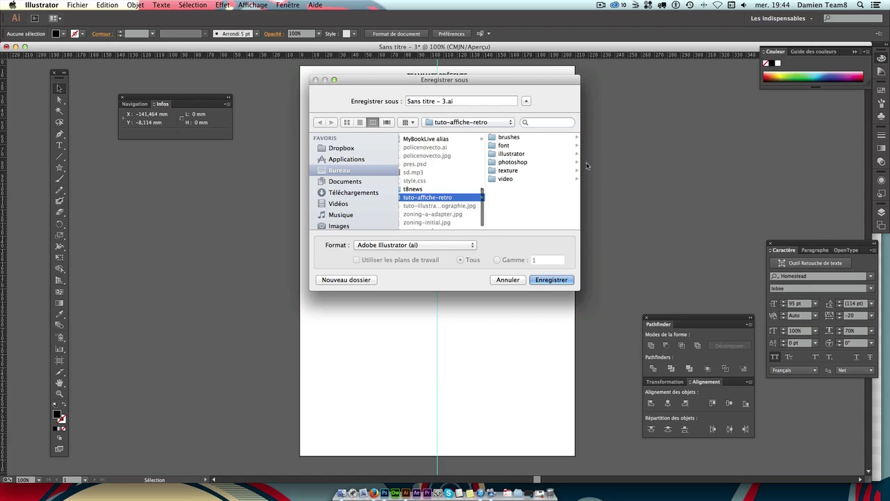
pyautogui.click(513, 153)
pyautogui.press('Tab')
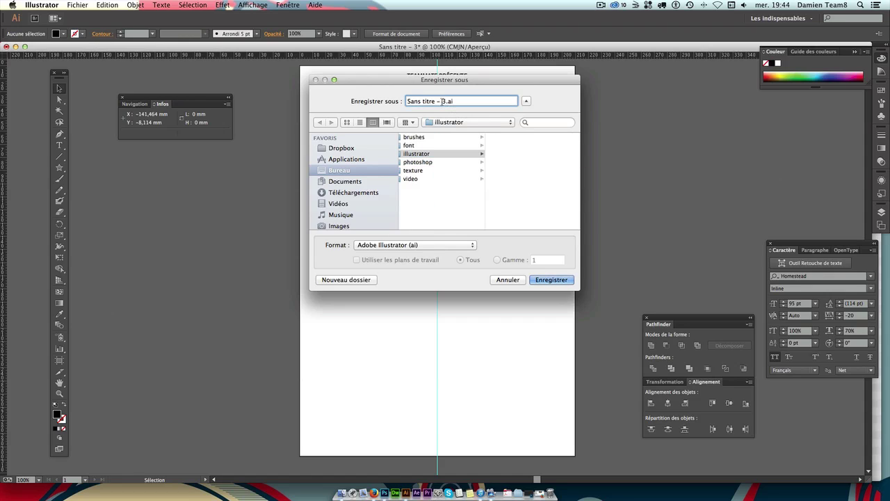
pyautogui.write('sou')
pyautogui.write('rce')
pyautogui.click(550, 280)
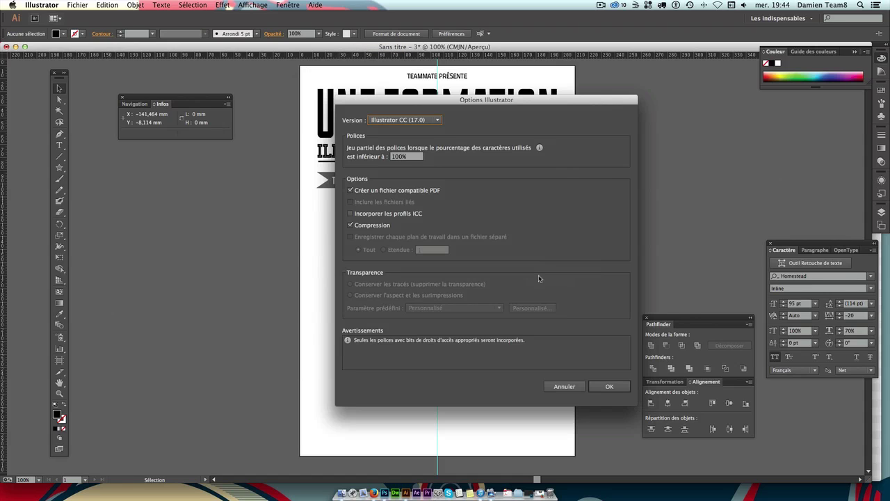
pyautogui.click(607, 384)
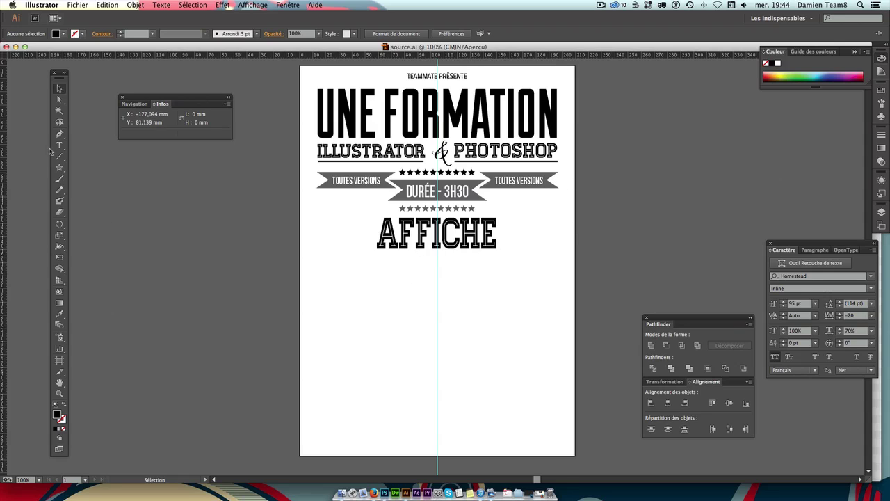
# Draw a long bar below AFFICHE and fill it with #353535.
pyautogui.click(61, 167)
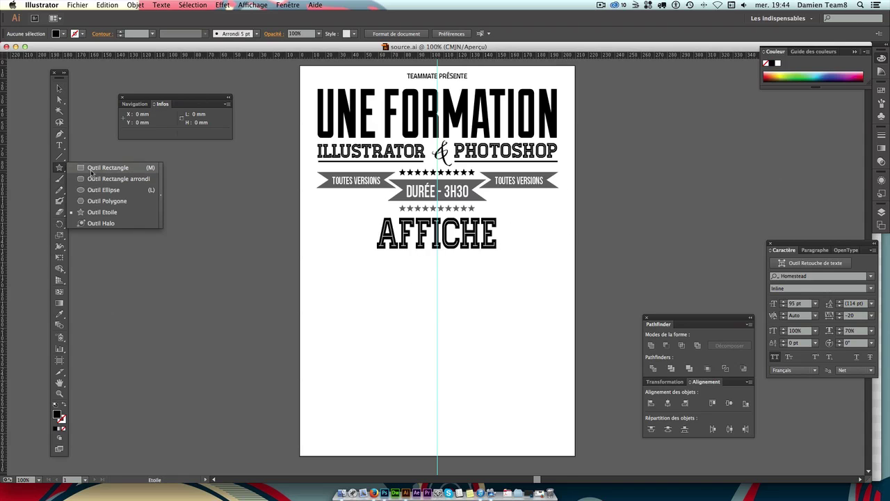
pyautogui.click(91, 171)
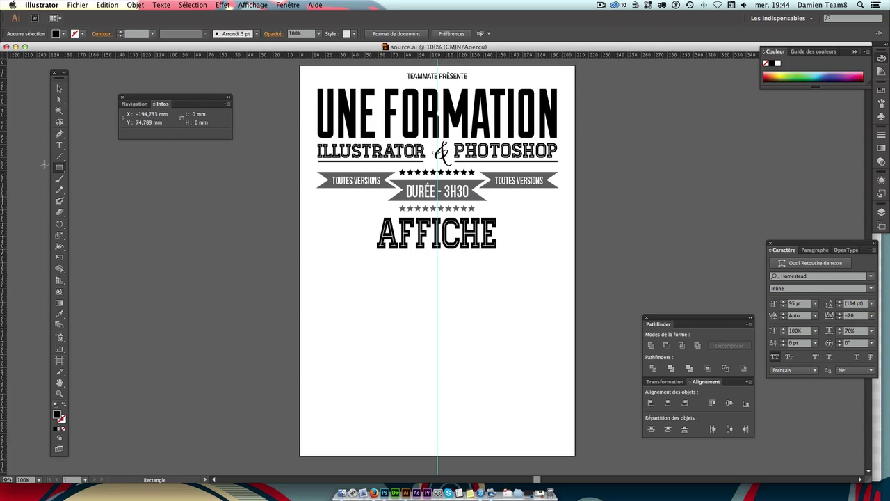
pyautogui.moveTo(338, 267); pyautogui.dragTo(542, 288)
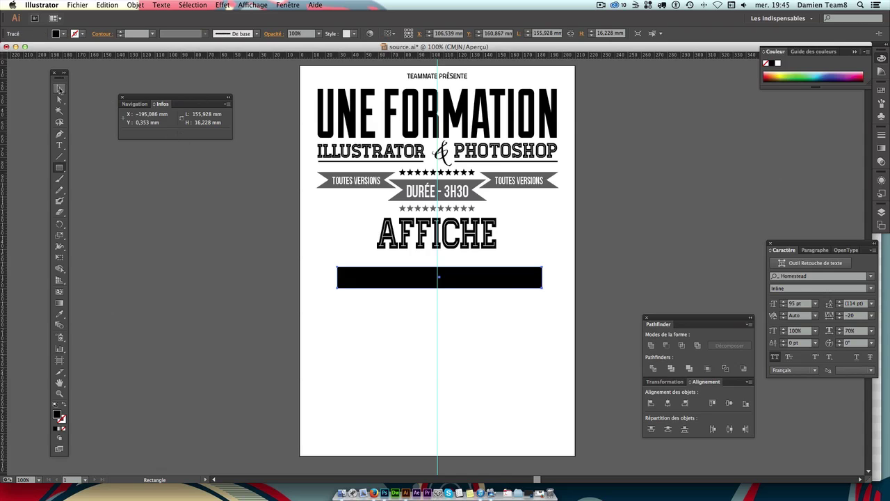
pyautogui.click(60, 89)
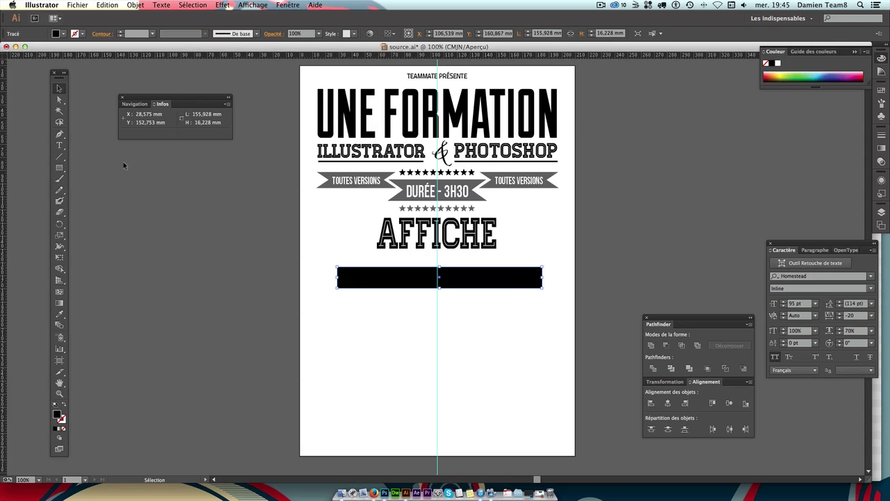
pyautogui.doubleClick(57, 414)
pyautogui.moveTo(563, 336); pyautogui.dragTo(537, 327)
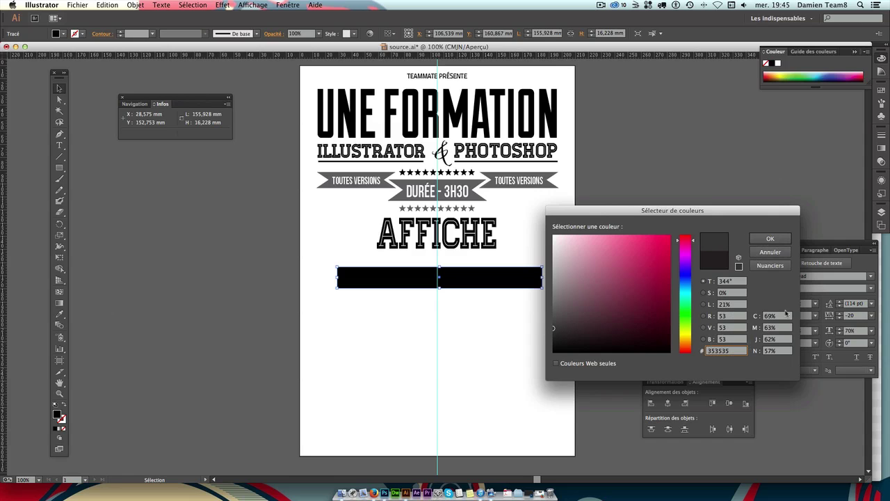
pyautogui.moveTo(735, 354); pyautogui.dragTo(699, 351)
pyautogui.click(770, 238)
# Nudge the dark grey bar to centre it on the page's middle guide.
pyautogui.click(532, 309)
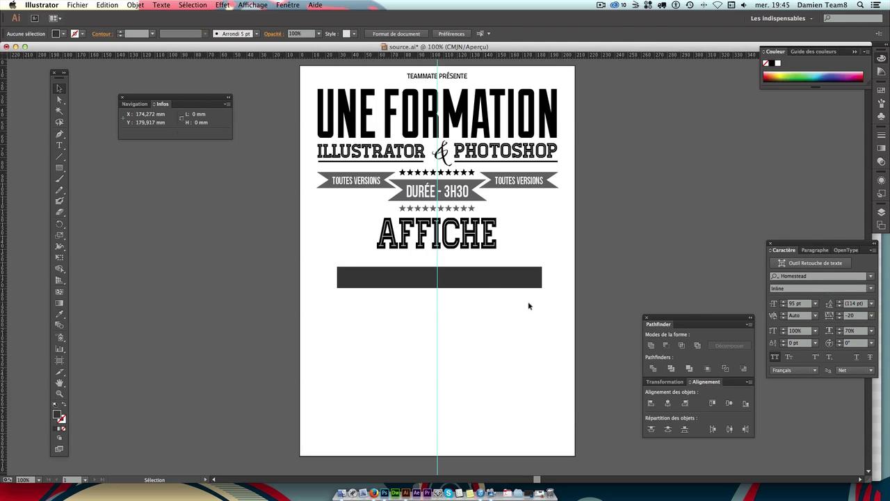
pyautogui.click(490, 286)
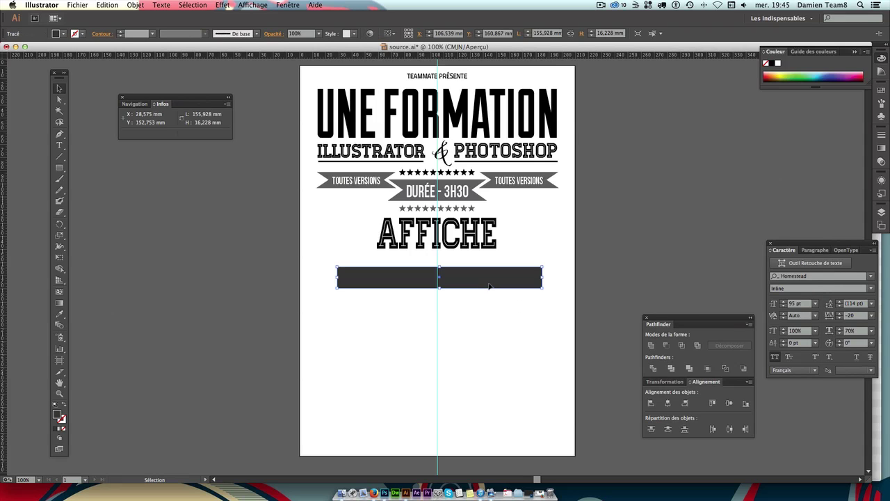
pyautogui.press('Up')
pyautogui.press('Left')
pyautogui.press('Left')
pyautogui.press('Left')
pyautogui.press('Left')
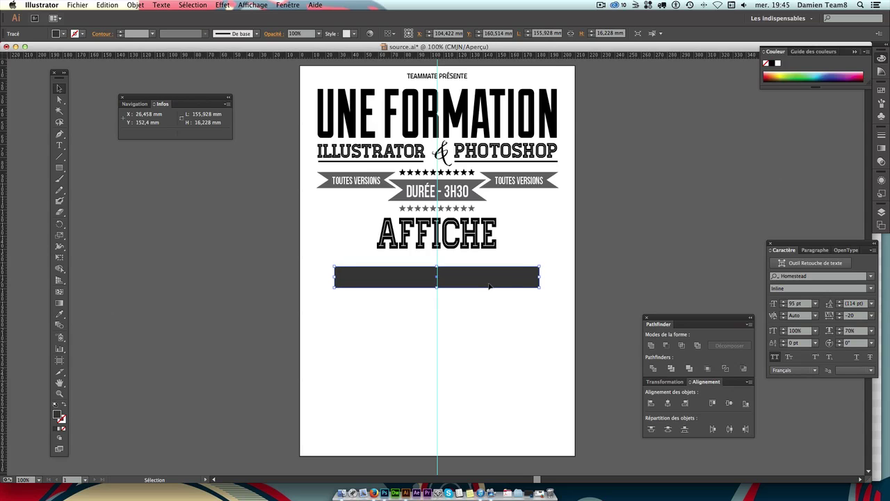
pyautogui.press('Left')
pyautogui.click(498, 297)
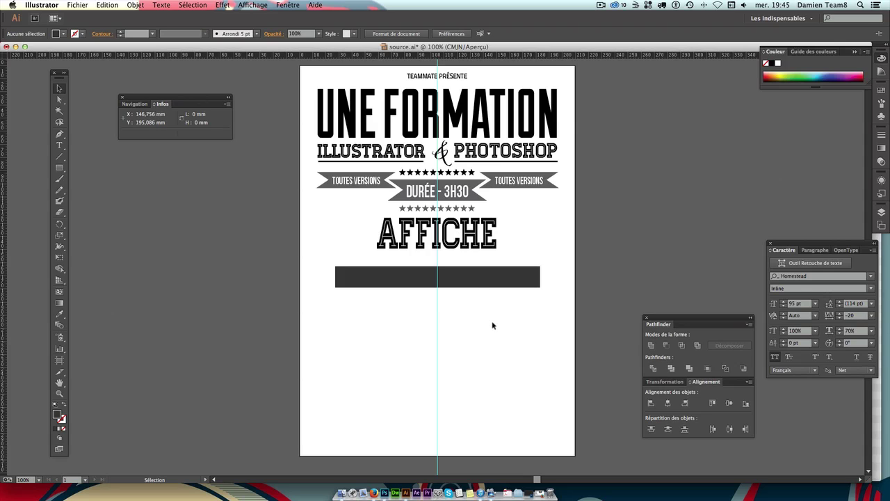
pyautogui.click(439, 285)
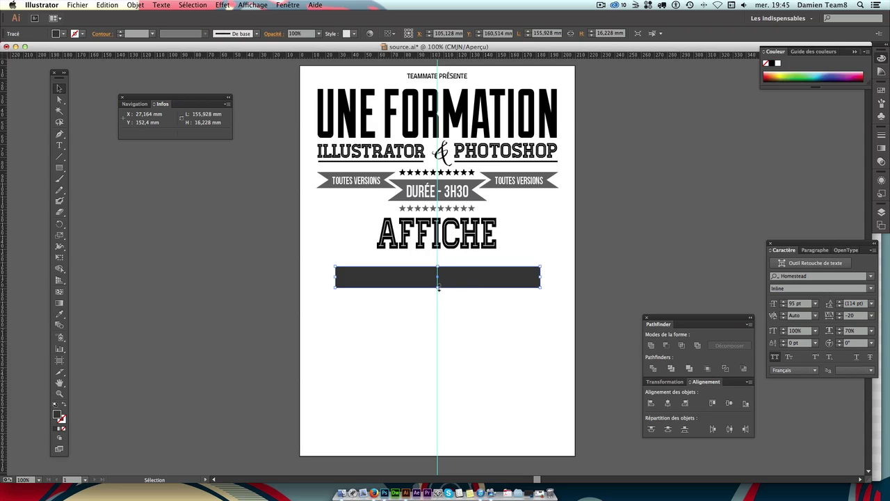
# Duplicate the bar below itself and shorten the copy into a short rectangle.
pyautogui.moveTo(439, 286); pyautogui.dragTo(438, 288)
pyautogui.click(467, 301)
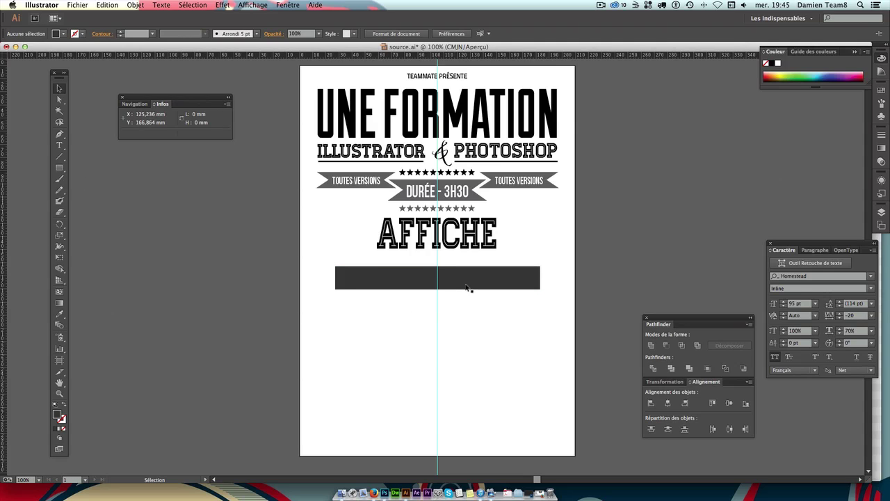
pyautogui.moveTo(469, 284); pyautogui.dragTo(476, 317)
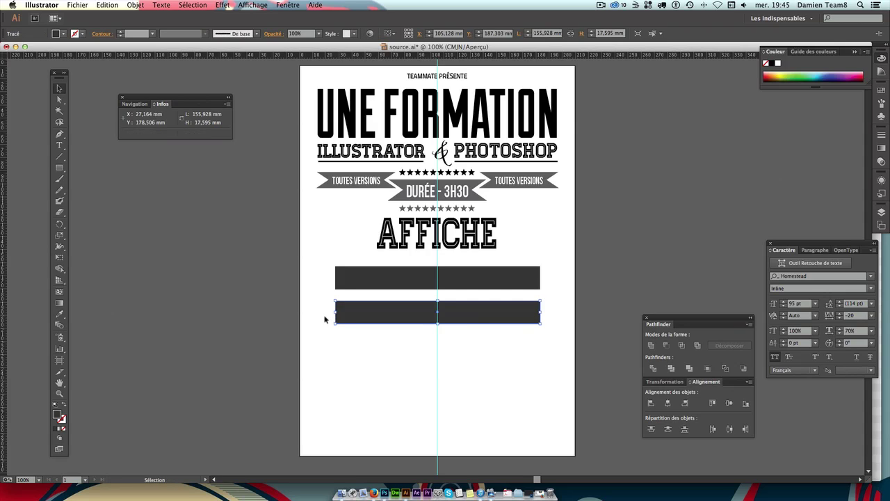
pyautogui.moveTo(334, 312); pyautogui.dragTo(487, 317)
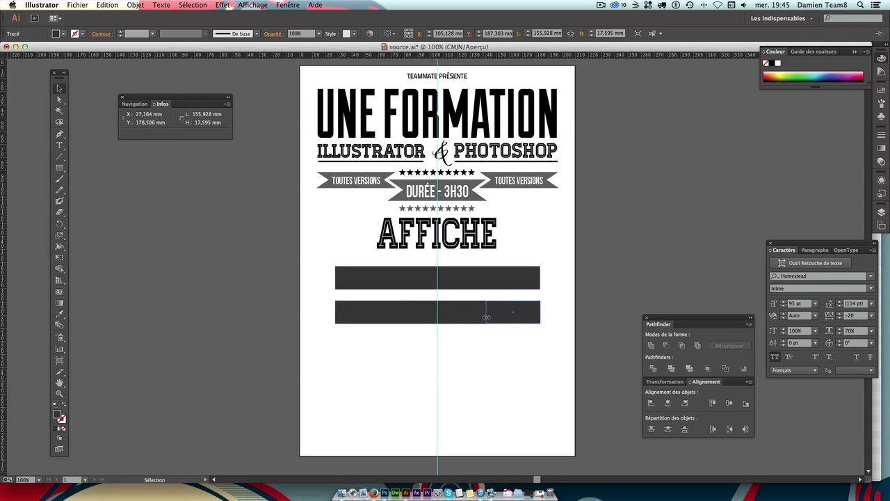
pyautogui.moveTo(486, 317); pyautogui.dragTo(479, 317)
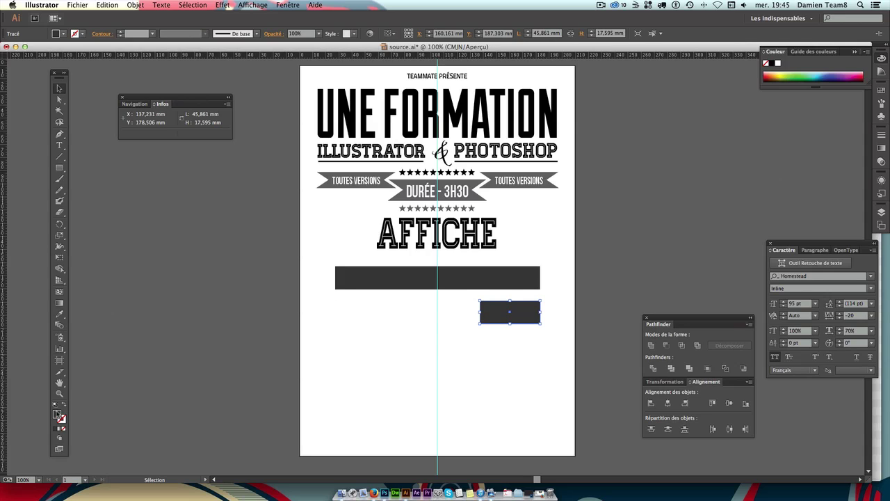
# Compare the fill colours of the short rectangle and the wide bar.
pyautogui.doubleClick(60, 416)
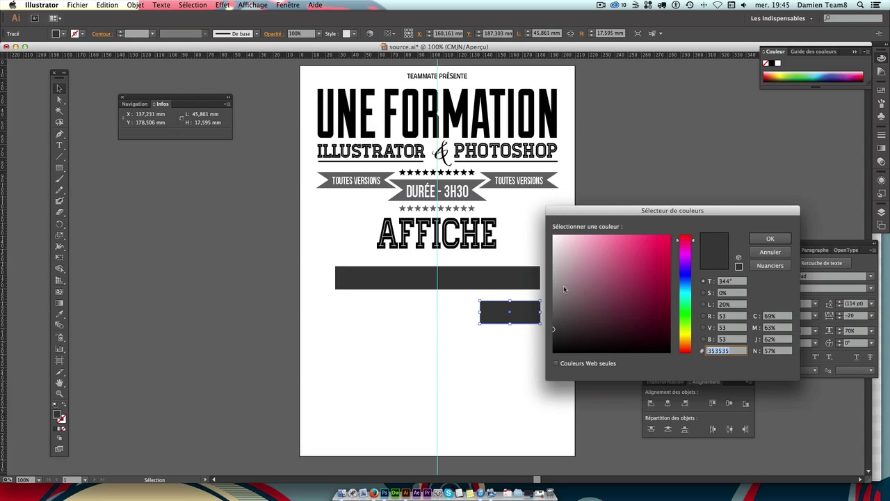
pyautogui.press('Return')
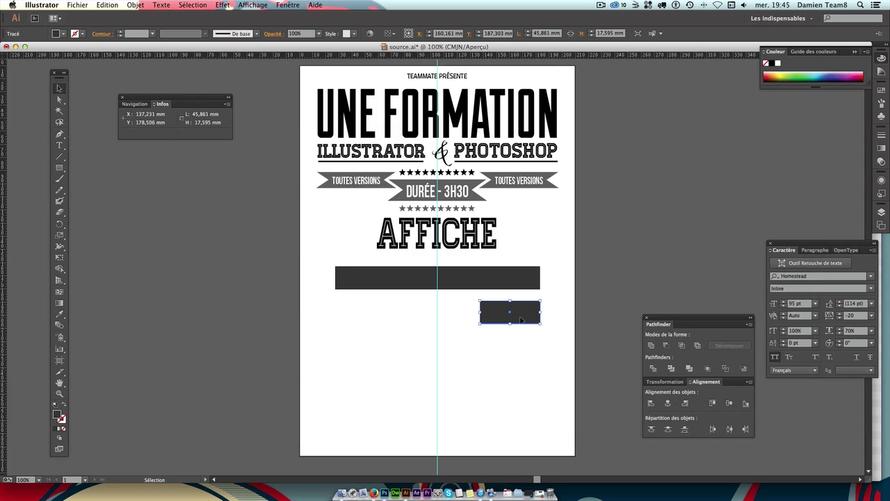
pyautogui.click(518, 278)
pyautogui.doubleClick(60, 416)
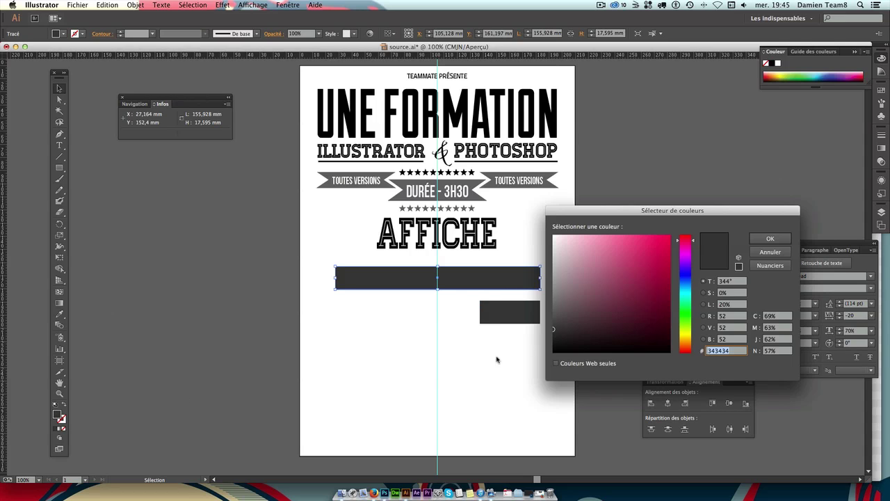
pyautogui.press('Return')
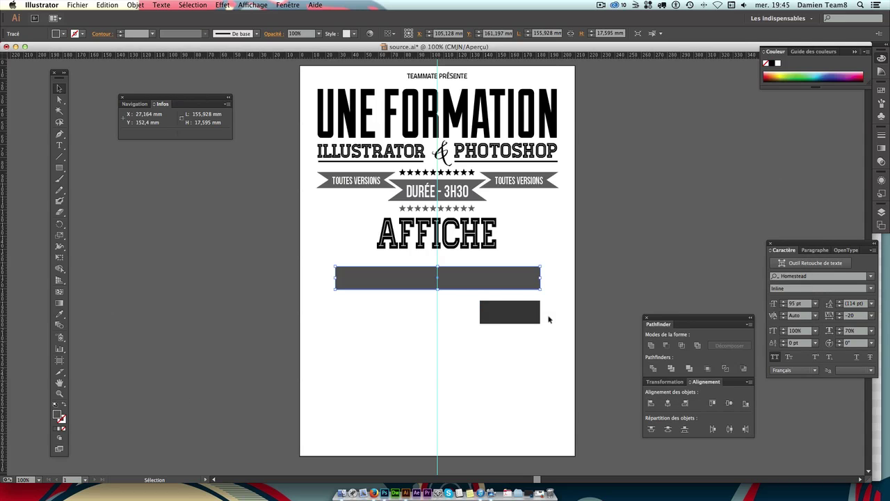
# Position the short rectangle just below the right end of the wide bar.
pyautogui.moveTo(520, 318); pyautogui.dragTo(541, 301)
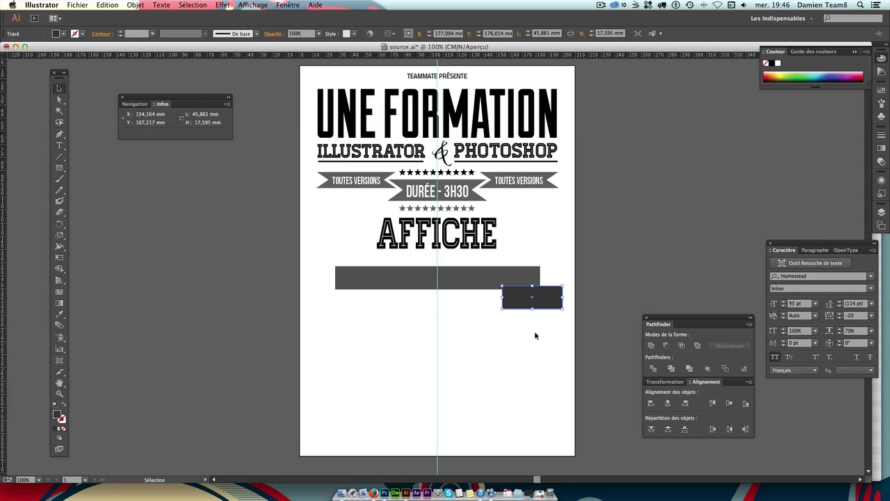
pyautogui.click(535, 332)
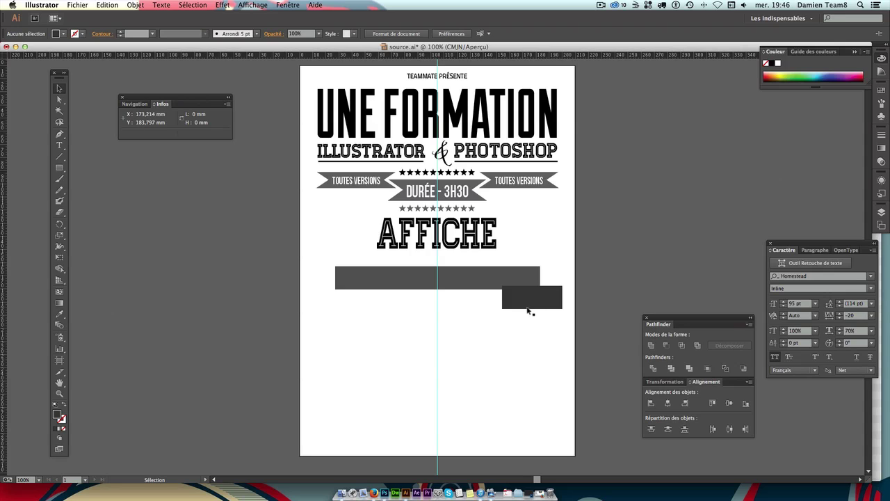
pyautogui.click(538, 306)
pyautogui.click(529, 345)
pyautogui.click(533, 304)
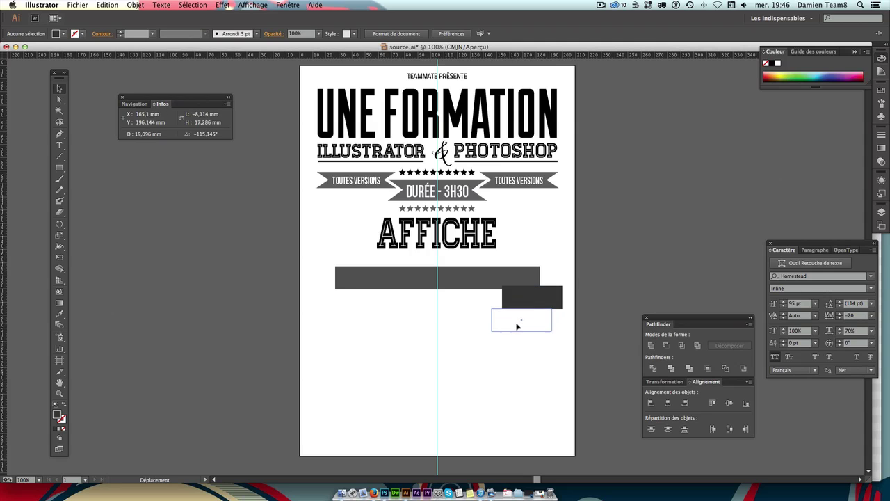
pyautogui.moveTo(537, 302); pyautogui.dragTo(522, 317)
pyautogui.click(563, 310)
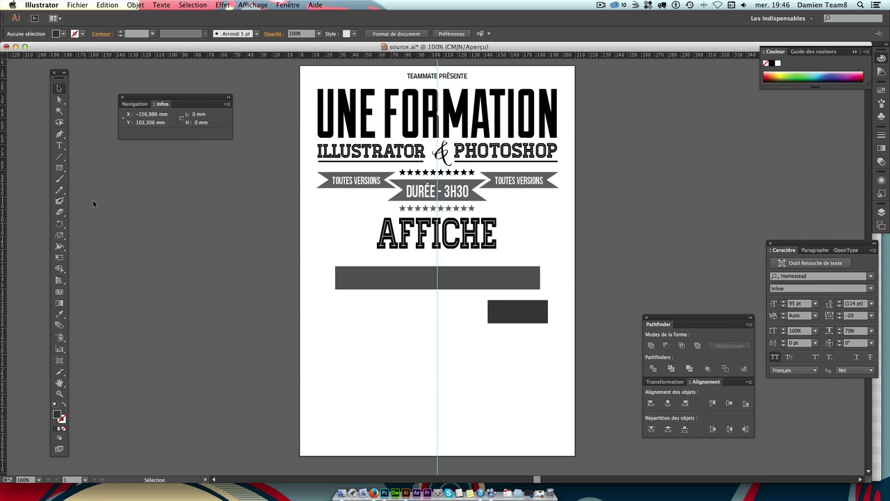
pyautogui.moveTo(59, 167)
pyautogui.mouseDown()
pyautogui.moveTo(143, 172)
pyautogui.moveTo(111, 211)
pyautogui.mouseUp()
# Draw a three-point star triangle and fill it with a mid grey.
pyautogui.moveTo(425, 345); pyautogui.dragTo(449, 343)
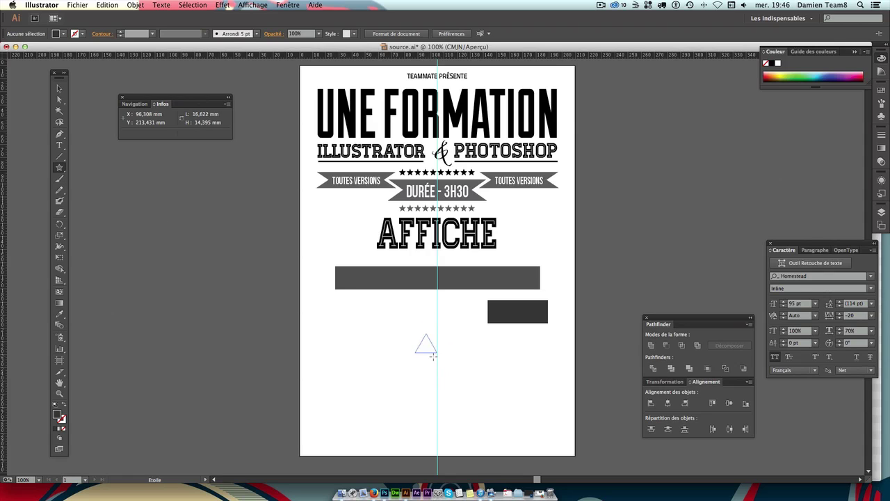
pyautogui.moveTo(450, 344); pyautogui.dragTo(436, 352)
pyautogui.press('v')
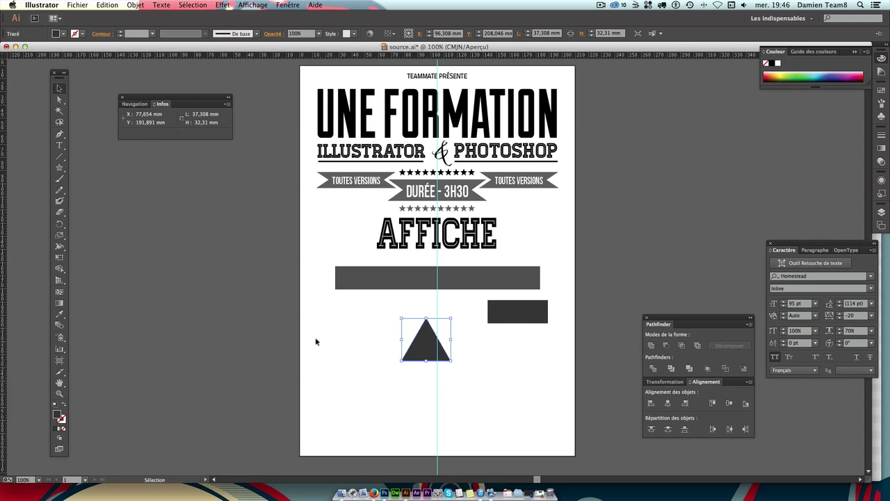
pyautogui.doubleClick(57, 414)
pyautogui.moveTo(574, 330); pyautogui.dragTo(546, 285)
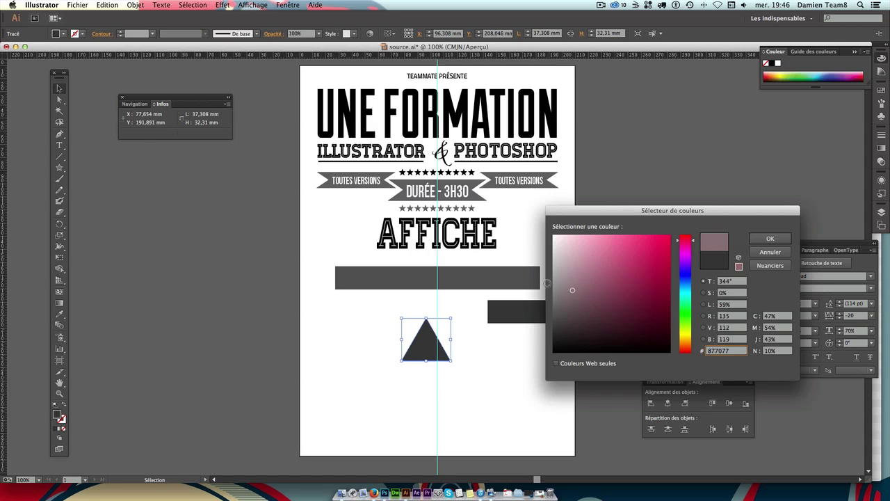
pyautogui.press('Return')
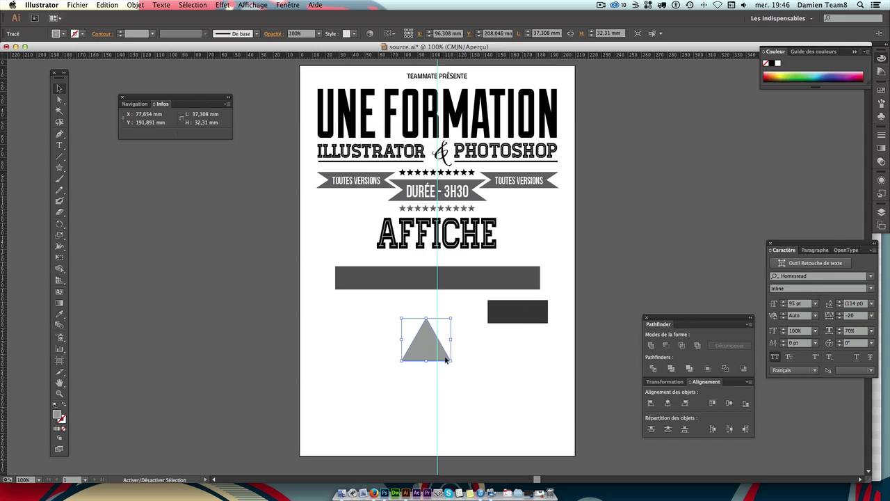
pyautogui.click(494, 335)
# Rotate the triangle 90° and scale it over the short rectangle's right end.
pyautogui.hotkey('ctrl', '+')
pyautogui.hotkey('ctrl', '+')
pyautogui.hotkey('ctrl', '+')
pyautogui.scroll(-3, 493, 335)
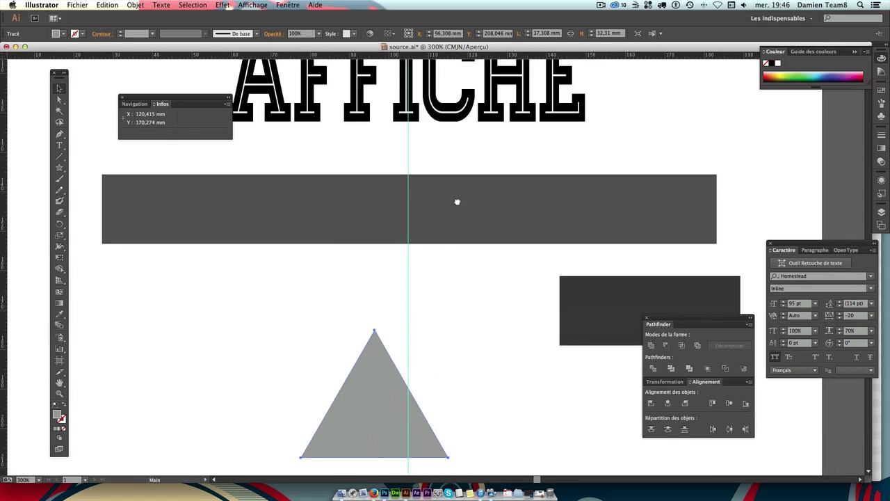
pyautogui.scroll(-3, 457, 201)
pyautogui.moveTo(717, 258); pyautogui.dragTo(477, 258)
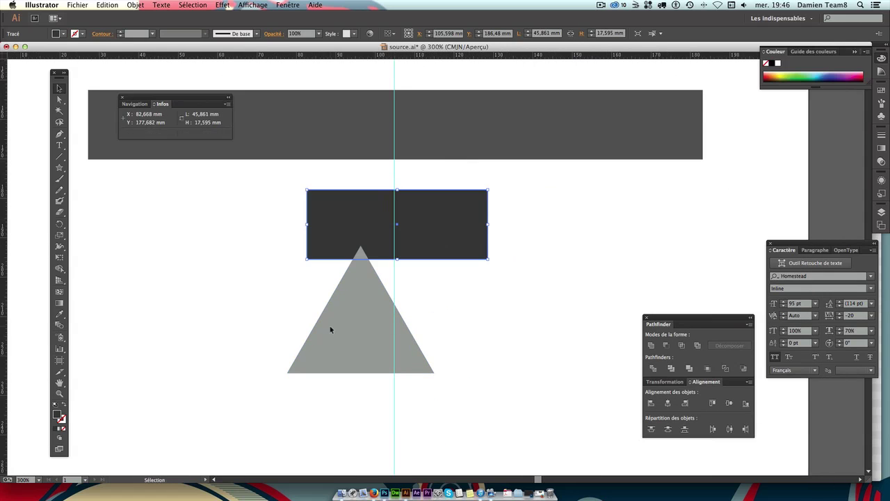
pyautogui.moveTo(345, 324); pyautogui.dragTo(523, 272)
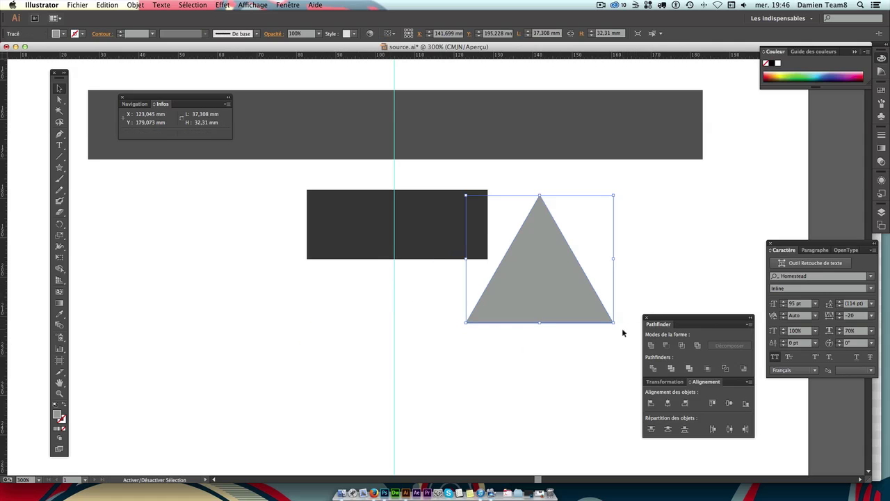
pyautogui.moveTo(613, 327); pyautogui.dragTo(573, 224)
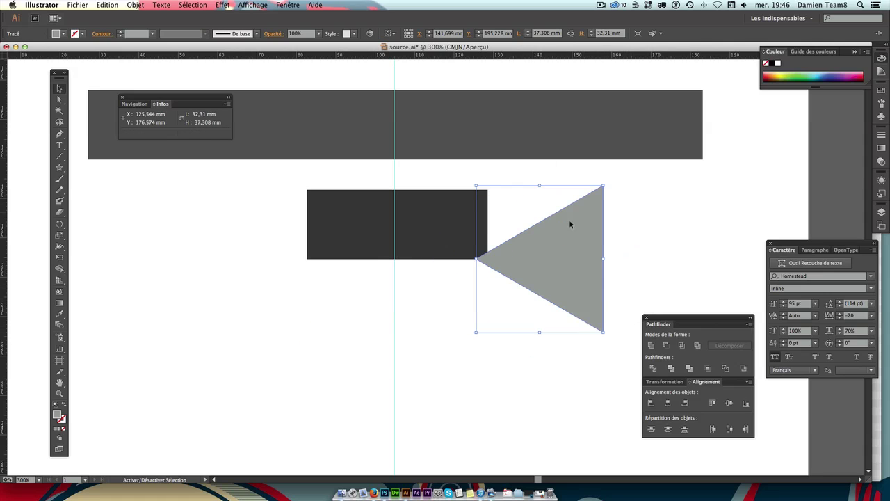
pyautogui.moveTo(604, 186)
pyautogui.mouseDown()
pyautogui.moveTo(556, 240)
pyautogui.moveTo(517, 211)
pyautogui.moveTo(503, 218)
pyautogui.mouseUp()
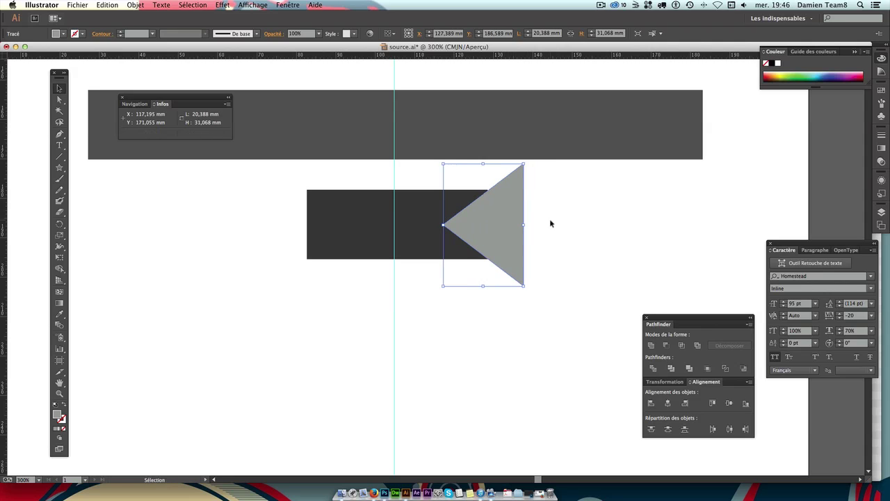
# Subtract the triangle from the rectangle with Pathfinder Minus Front.
pyautogui.click(587, 224)
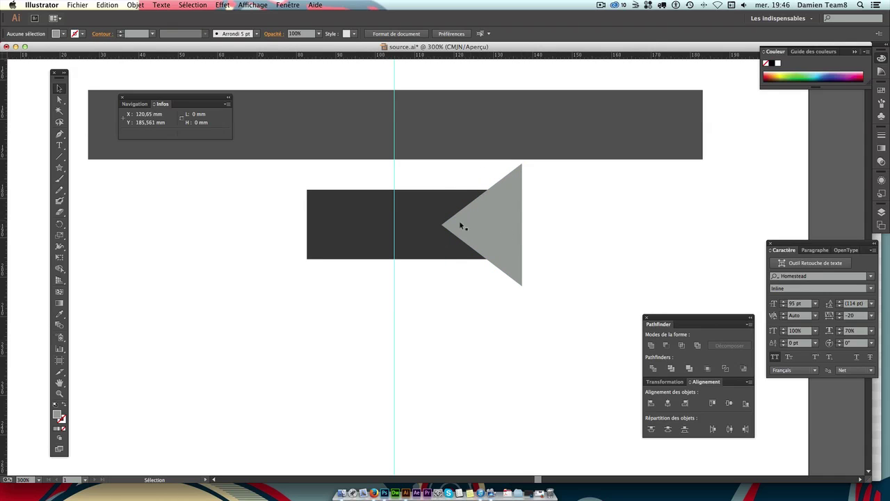
pyautogui.moveTo(558, 294); pyautogui.dragTo(441, 228)
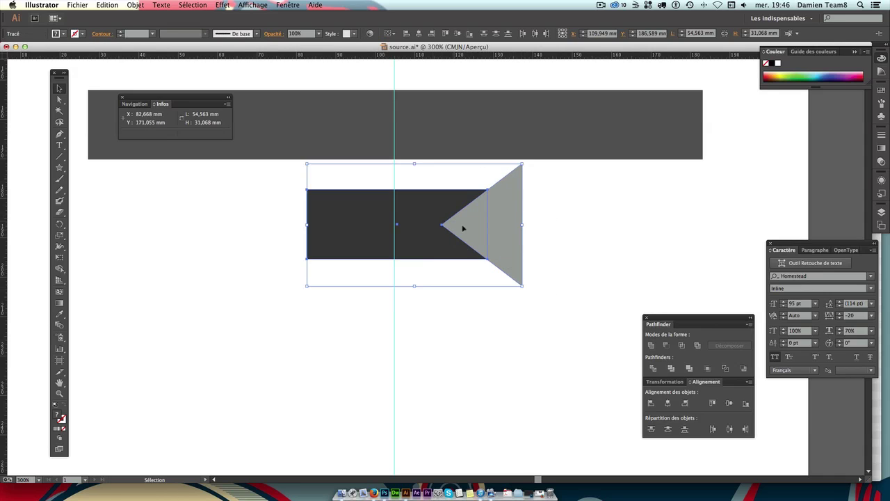
pyautogui.moveTo(560, 282); pyautogui.dragTo(457, 205)
pyautogui.click(666, 345)
pyautogui.click(531, 278)
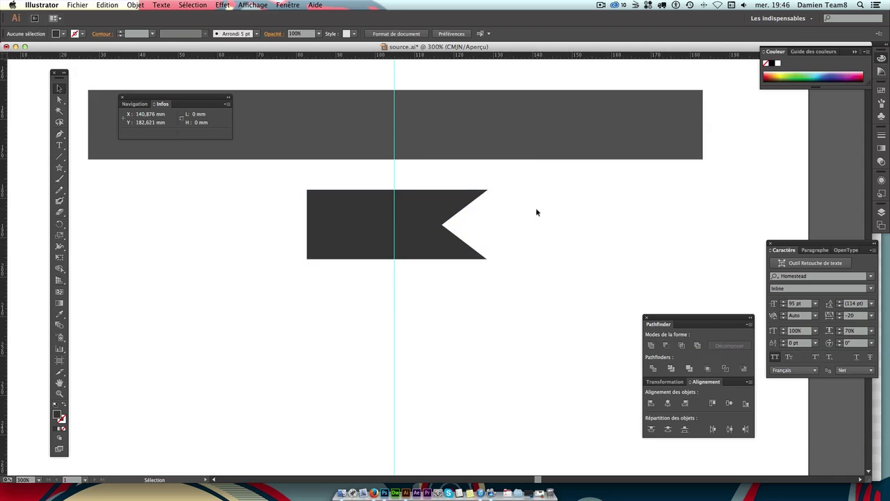
# Move the notched ribbon tail under the bar's right end and send it behind the bar.
pyautogui.scroll(2, 556, 243)
pyautogui.hscroll(2, 556, 244)
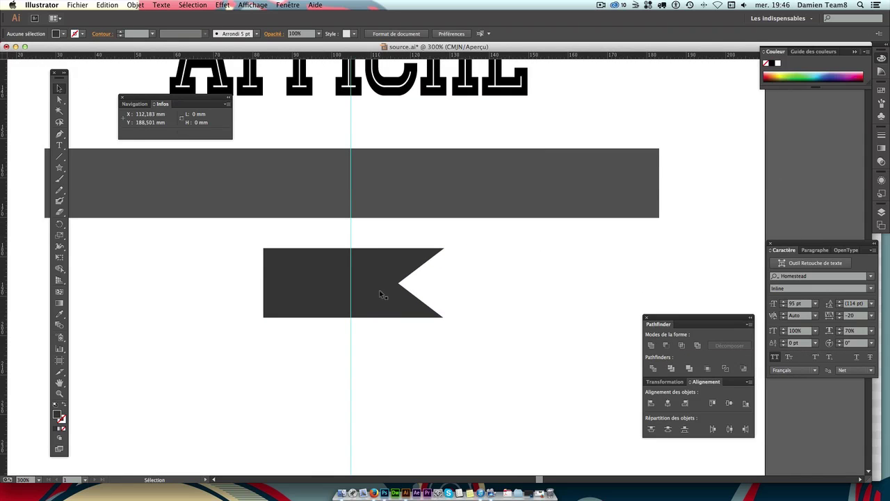
pyautogui.moveTo(381, 295)
pyautogui.mouseDown()
pyautogui.moveTo(672, 244)
pyautogui.moveTo(654, 247)
pyautogui.mouseUp()
pyautogui.click(136, 6)
pyautogui.moveTo(150, 25)
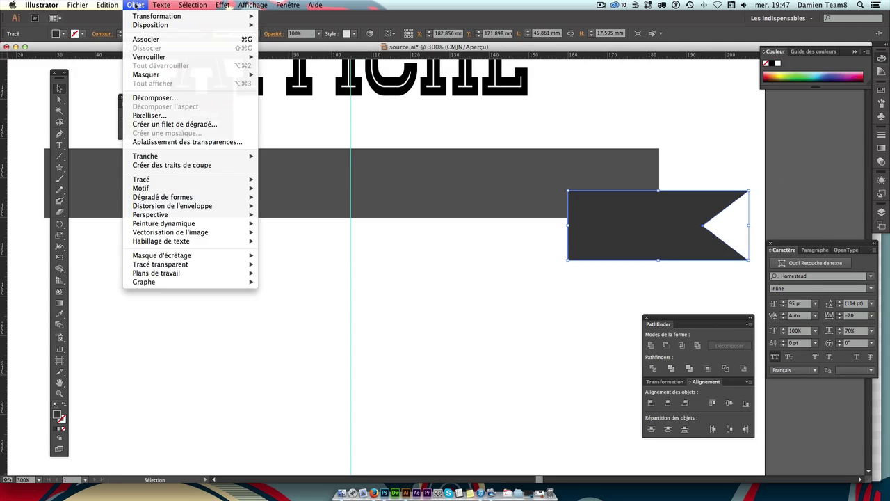
pyautogui.click(285, 51)
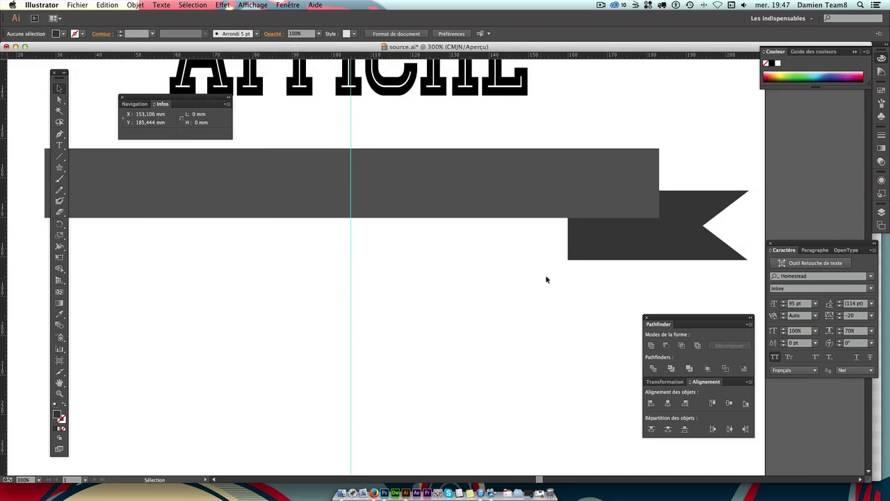
pyautogui.moveTo(632, 254); pyautogui.dragTo(631, 243)
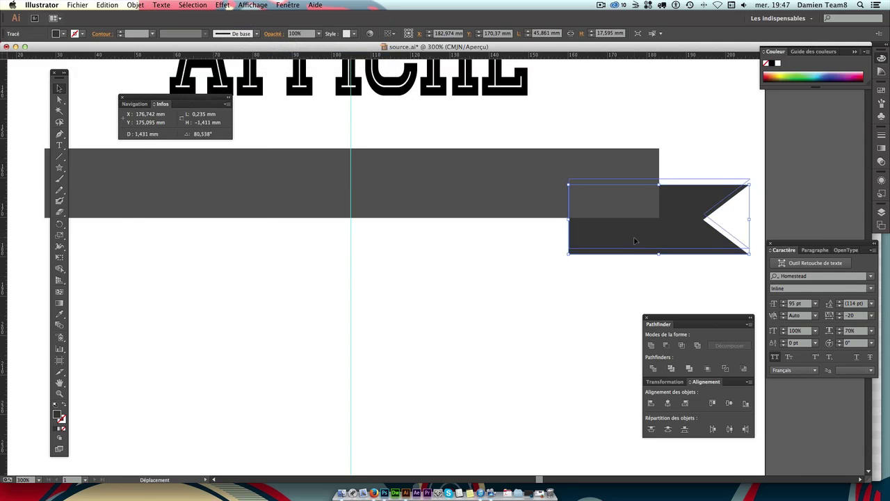
pyautogui.click(605, 272)
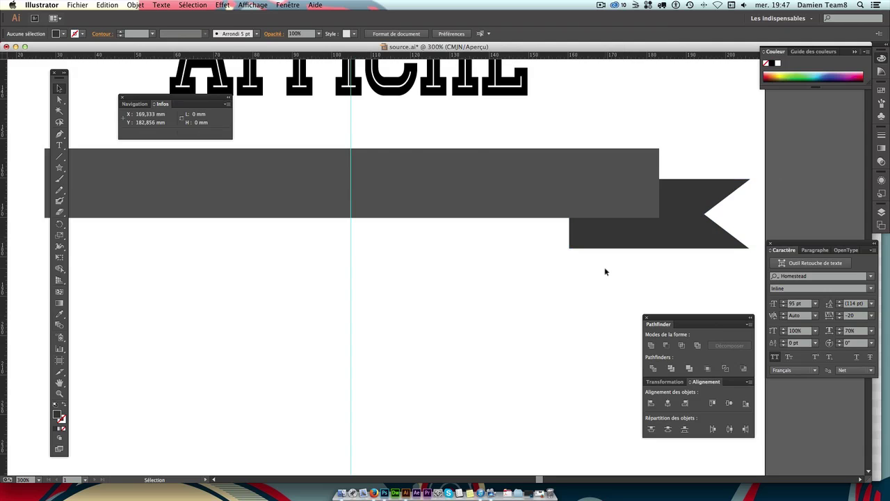
pyautogui.hotkey('ctrl', '-')
pyautogui.hotkey('ctrl', '-')
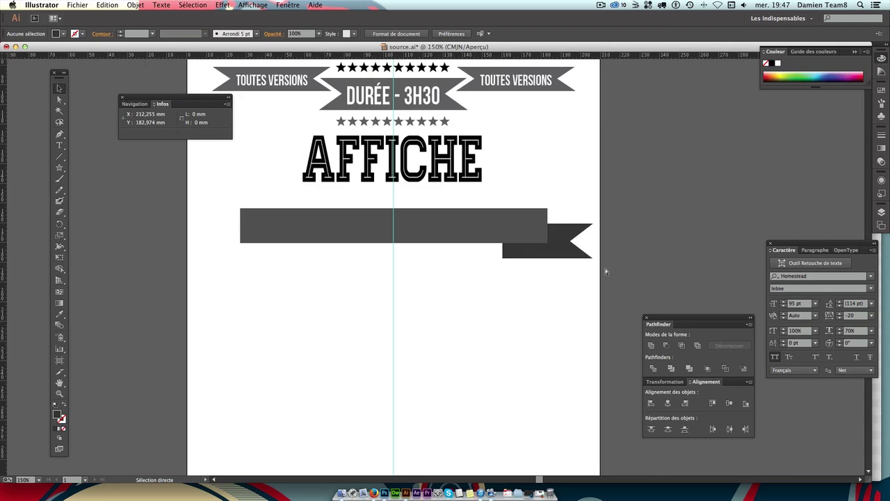
pyautogui.moveTo(564, 253); pyautogui.dragTo(560, 253)
pyautogui.click(362, 256)
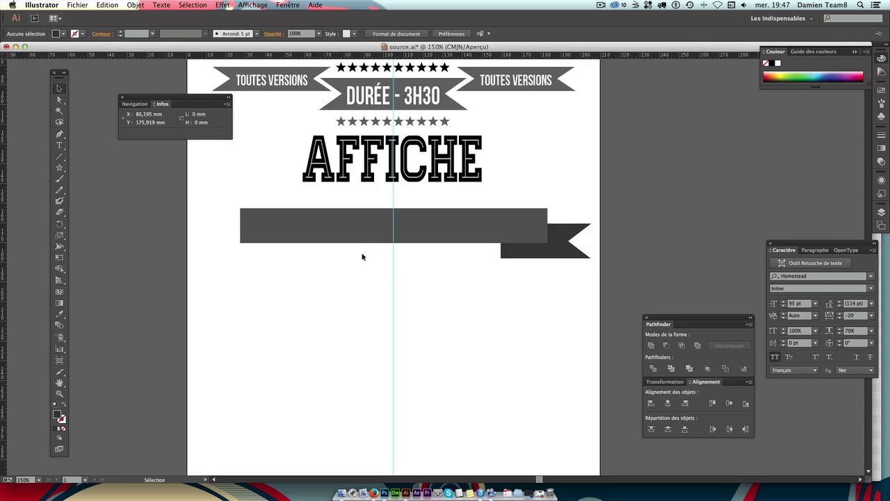
# Shorten the grey banner from its left end and nudge it three steps left to recenter.
pyautogui.click(487, 223)
pyautogui.moveTo(242, 226); pyautogui.dragTo(267, 230)
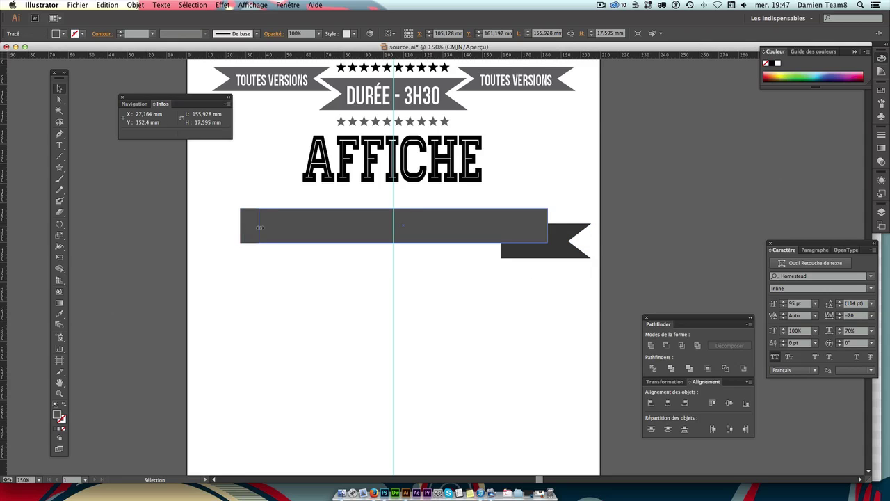
pyautogui.press('Left')
pyautogui.press('Left')
pyautogui.press('Left')
pyautogui.press('Left')
pyautogui.press('Left')
pyautogui.press('Left')
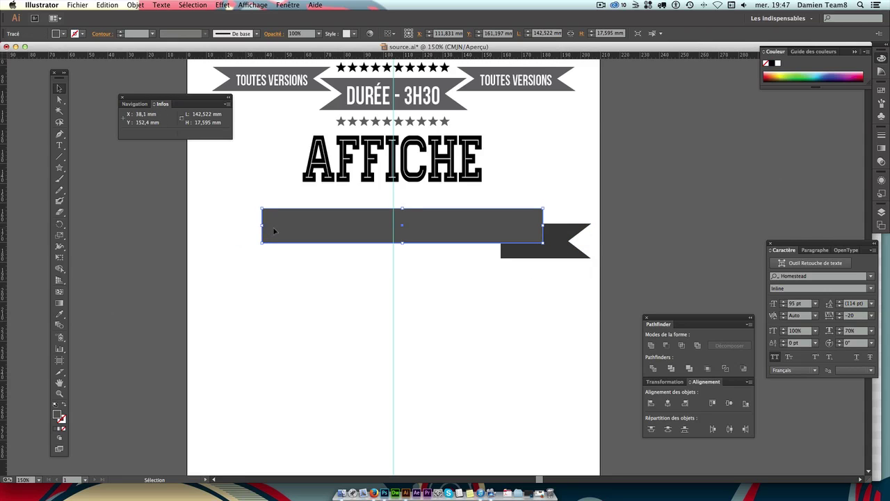
pyautogui.press('Left')
pyautogui.press('Left')
pyautogui.press('Left')
pyautogui.press('Left')
pyautogui.press('Left')
pyautogui.press('Left')
pyautogui.press('Left')
pyautogui.press('Left')
pyautogui.press('Left')
pyautogui.press('Left')
pyautogui.press('Left')
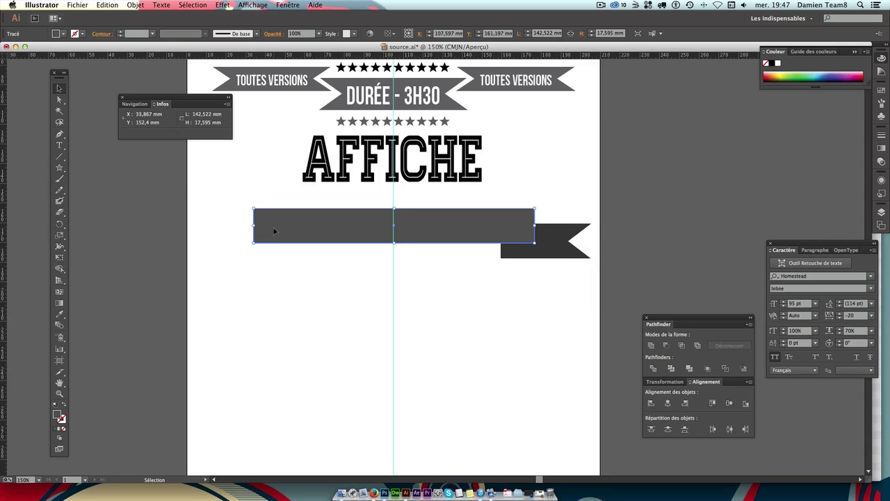
pyautogui.press('Left')
pyautogui.press('Left')
pyautogui.click(400, 278)
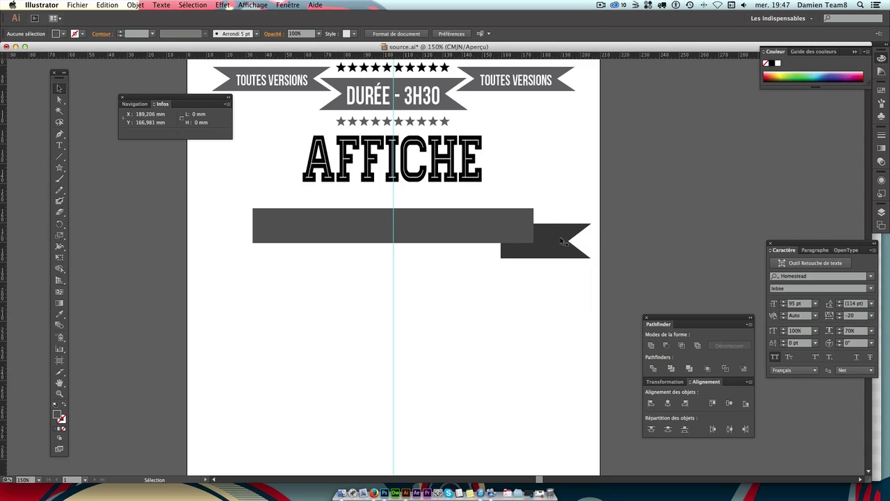
# Slide the notched tail left so it starts just beneath the banner's right end.
pyautogui.moveTo(558, 244); pyautogui.dragTo(549, 244)
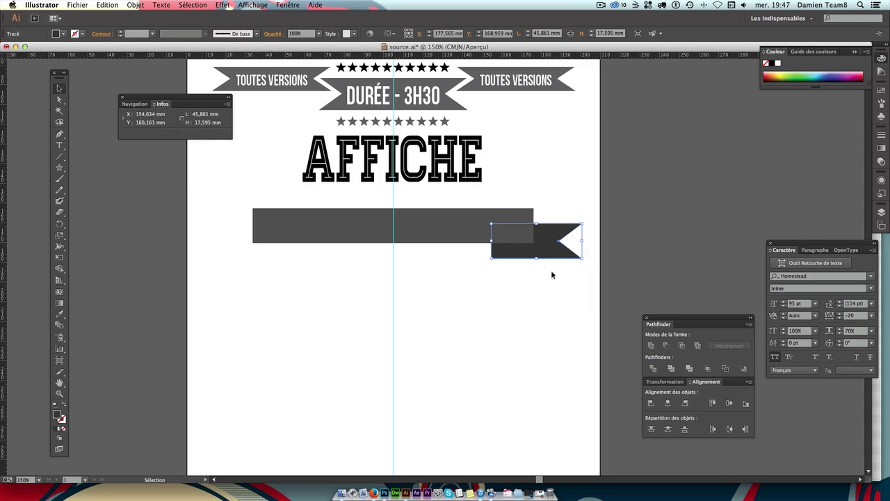
pyautogui.click(552, 272)
pyautogui.click(547, 251)
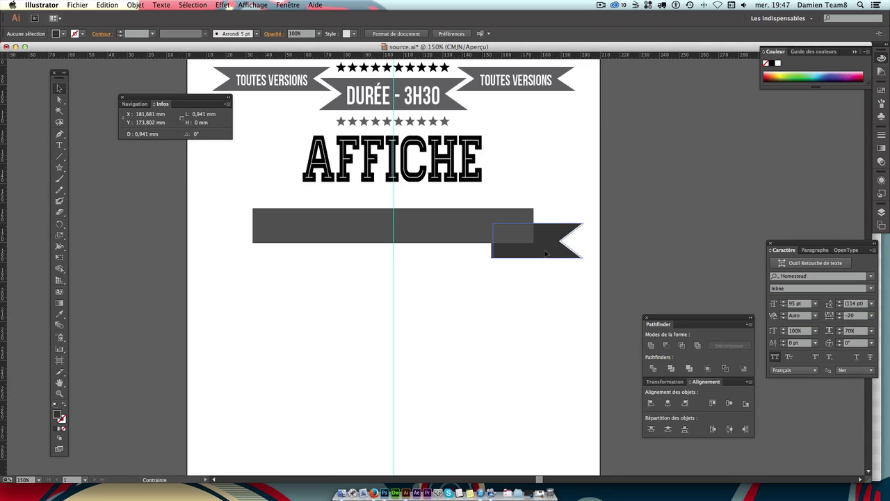
pyautogui.press('Right')
pyautogui.press('Right')
pyautogui.press('Right')
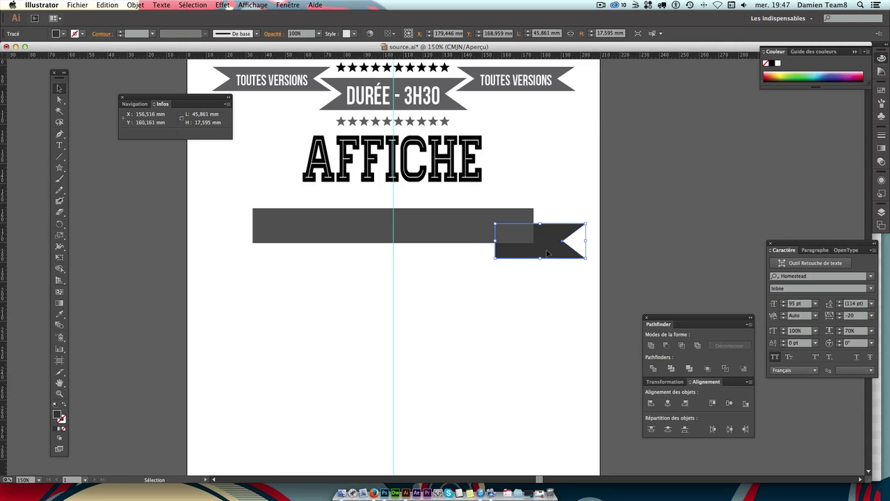
pyautogui.click(534, 271)
# Narrow the notched tail from its left edge to about 35 × 17.6 mm.
pyautogui.click(540, 254)
pyautogui.moveTo(499, 242); pyautogui.dragTo(517, 245)
pyautogui.click(555, 277)
pyautogui.click(547, 247)
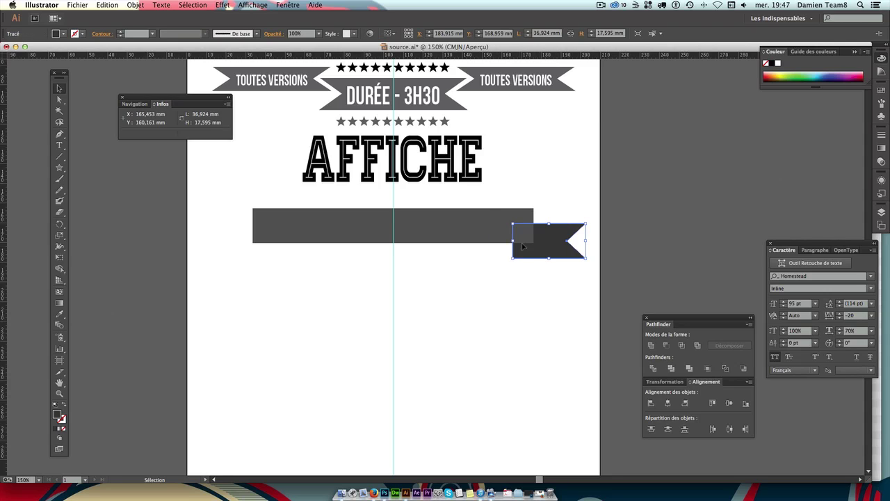
pyautogui.moveTo(512, 240); pyautogui.dragTo(513, 242)
pyautogui.click(540, 282)
pyautogui.click(528, 247)
pyautogui.click(539, 287)
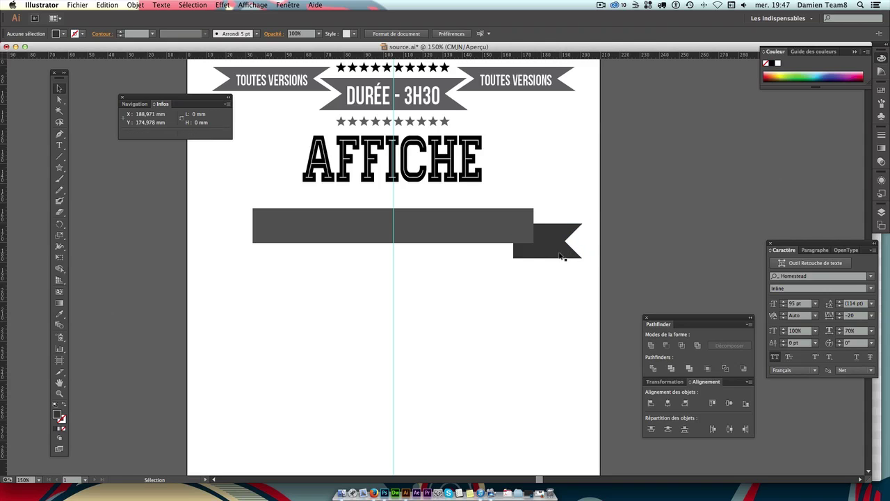
# Copy the notched tail to the banner's left end and flip it horizontally with Reflect.
pyautogui.moveTo(534, 240)
pyautogui.mouseDown()
pyautogui.moveTo(484, 291)
pyautogui.moveTo(308, 268)
pyautogui.mouseUp()
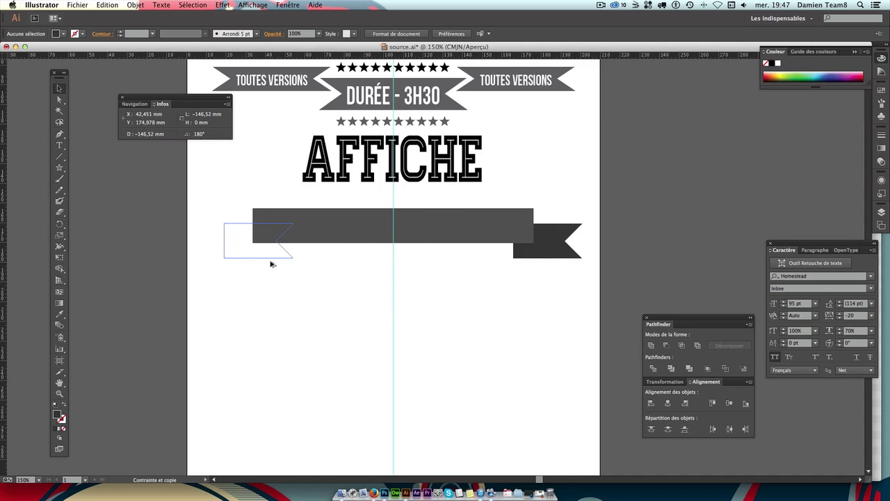
pyautogui.moveTo(308, 268); pyautogui.dragTo(271, 265)
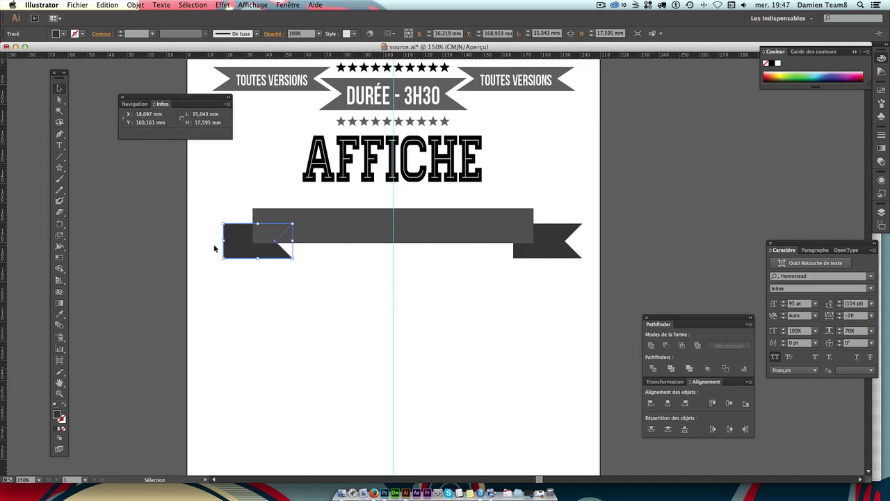
pyautogui.click(59, 223)
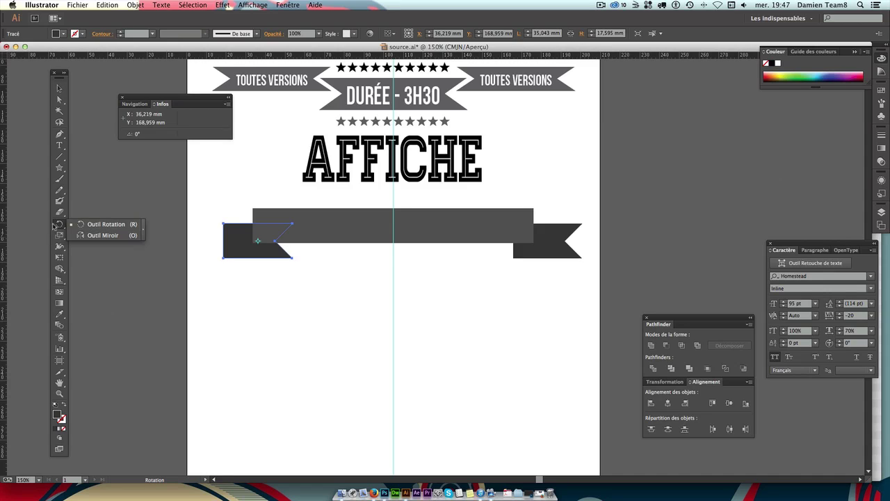
pyautogui.click(103, 235)
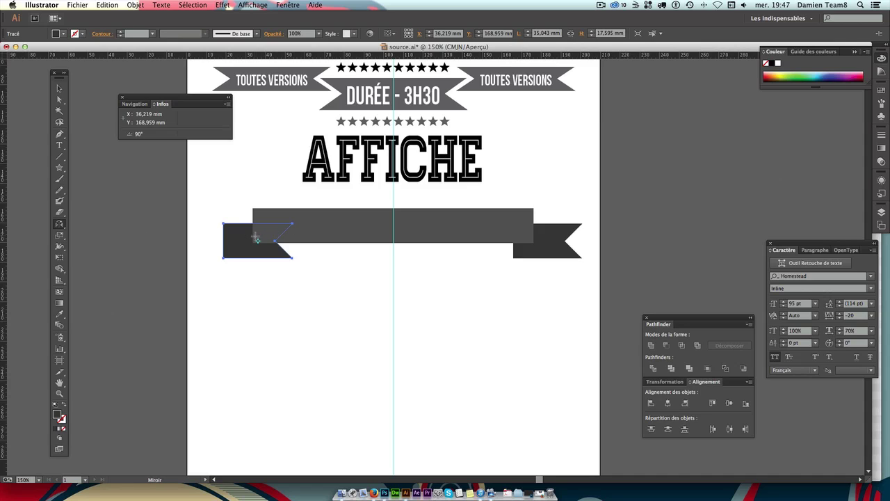
pyautogui.moveTo(256, 239)
pyautogui.mouseDown()
pyautogui.moveTo(274, 236)
pyautogui.moveTo(232, 252)
pyautogui.mouseUp()
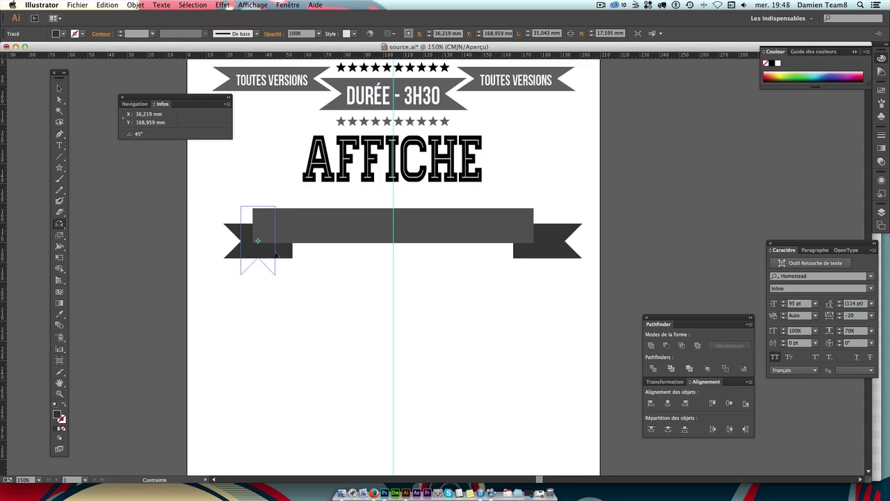
# Position the mirrored tail under the banner's left end with small arrow-key nudges.
pyautogui.press('v')
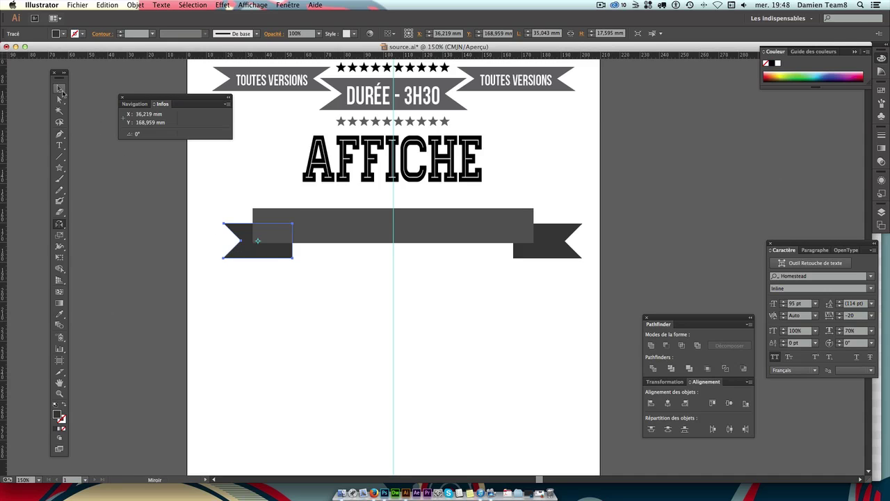
pyautogui.click(306, 301)
pyautogui.click(276, 256)
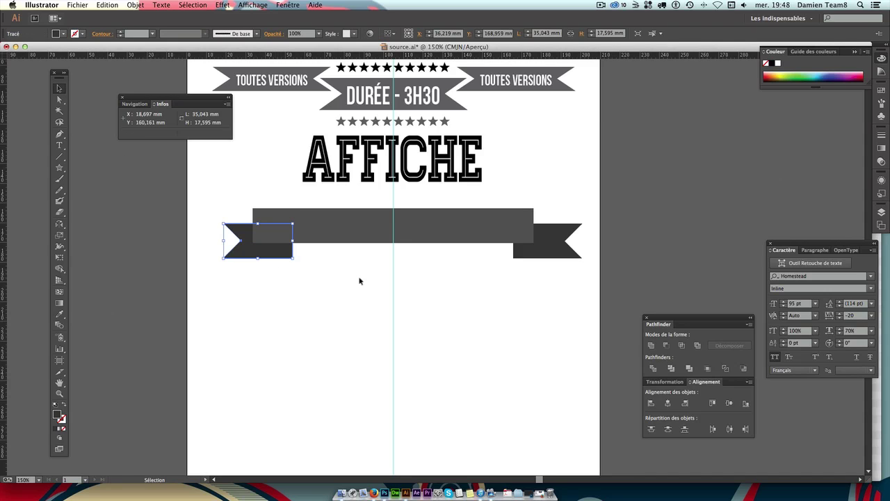
pyautogui.moveTo(277, 254); pyautogui.dragTo(257, 254)
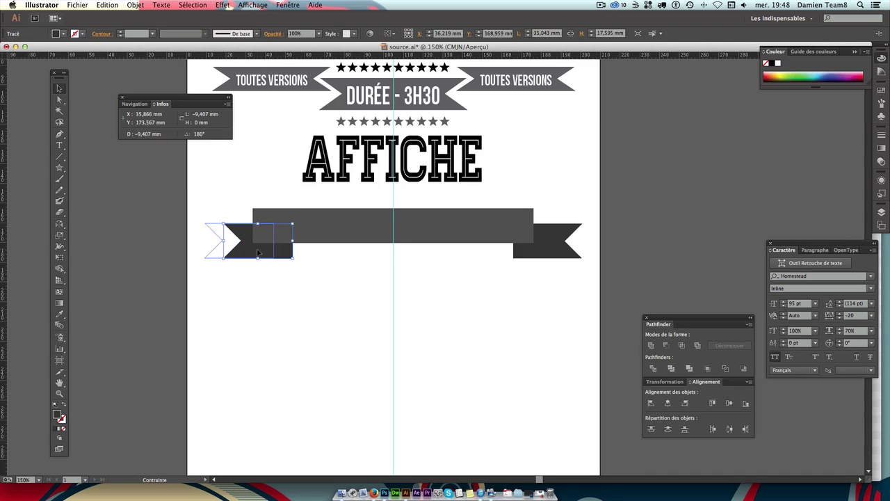
pyautogui.press('Left')
pyautogui.press('Left')
pyautogui.press('Left')
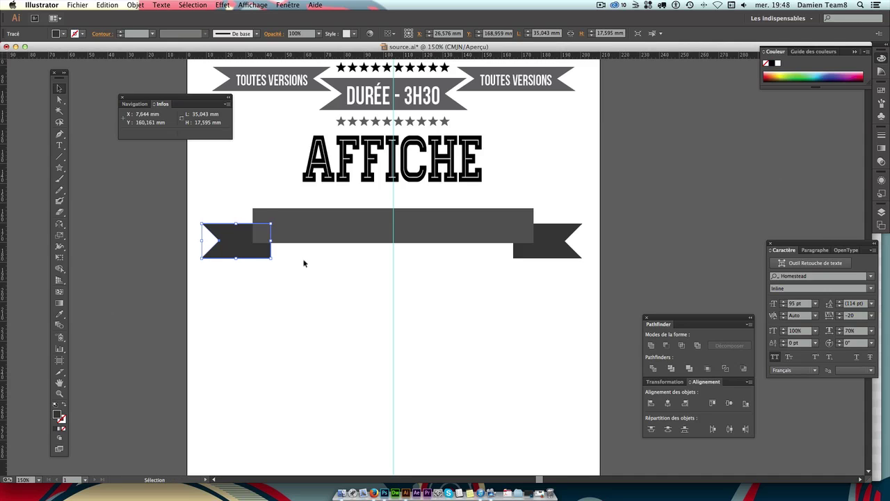
pyautogui.press('Left')
pyautogui.press('Left')
pyautogui.press('Left')
pyautogui.press('Left')
pyautogui.press('Left')
pyautogui.press('Right')
pyautogui.press('Right')
pyautogui.press('Right')
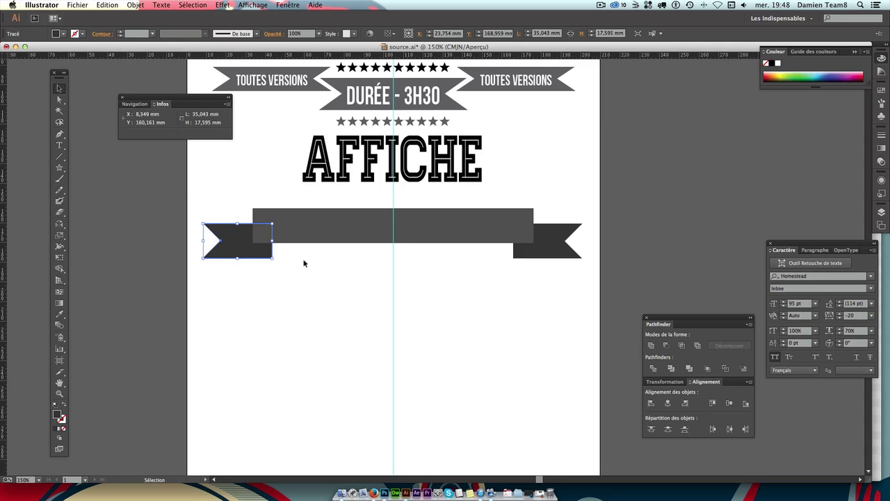
pyautogui.click(298, 289)
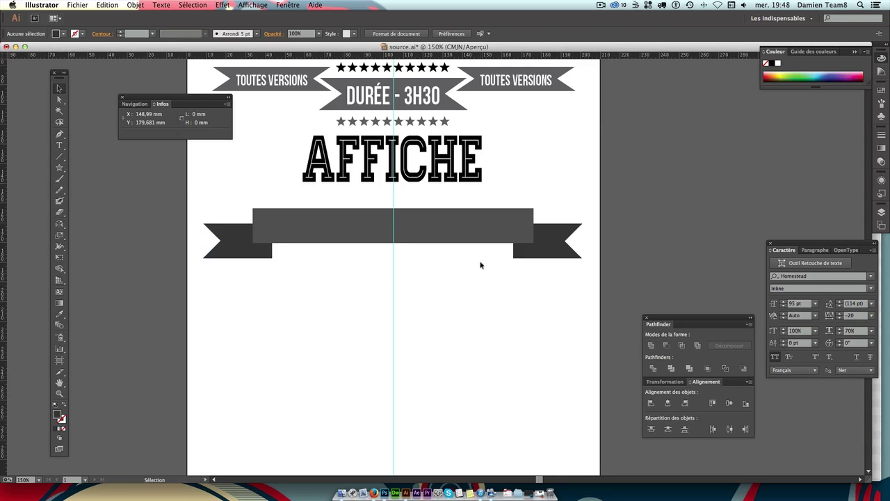
# Add vertical guides at the tips of the left and right ribbon tails.
pyautogui.scroll(3, 473, 223)
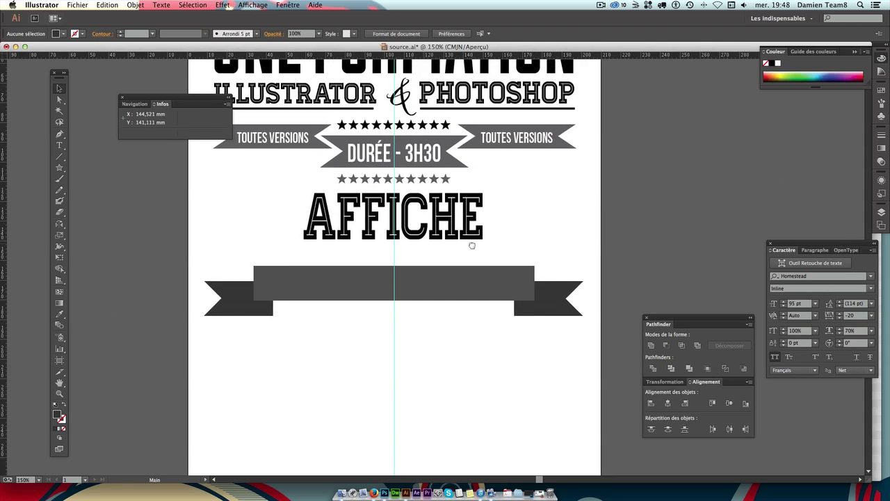
pyautogui.scroll(2, 492, 274)
pyautogui.scroll(1, 491, 281)
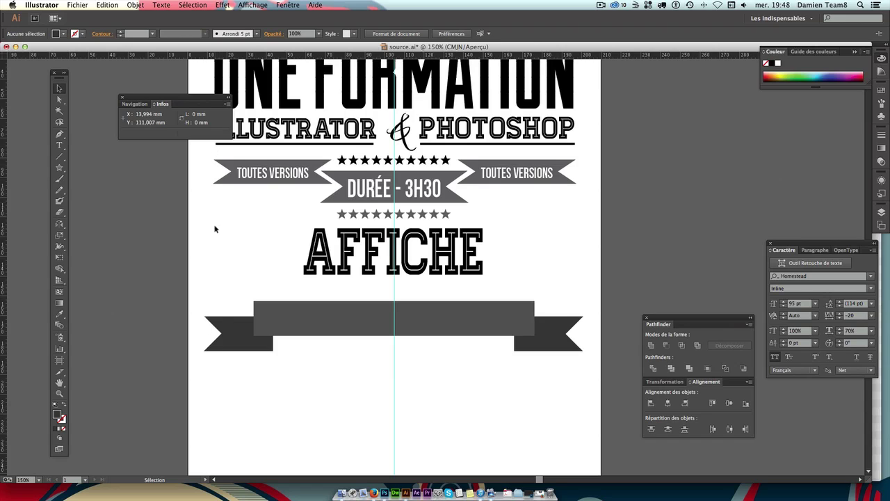
pyautogui.moveTo(4, 381); pyautogui.dragTo(215, 321)
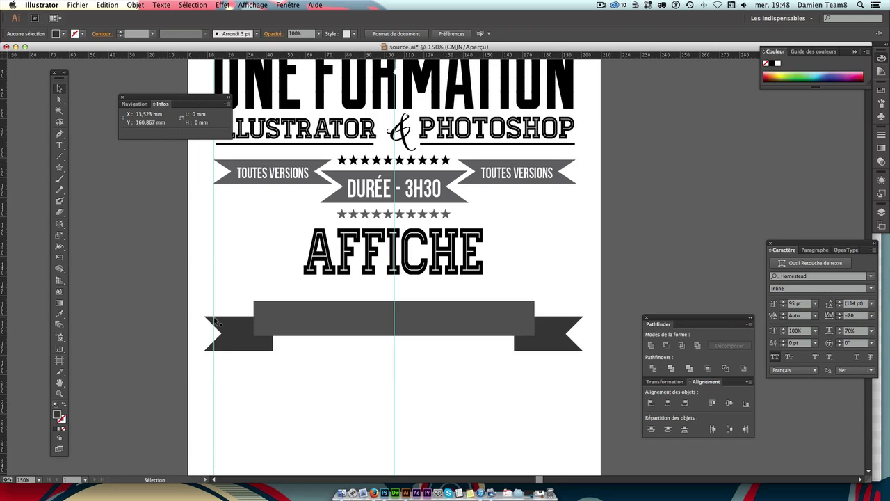
pyautogui.moveTo(4, 341); pyautogui.dragTo(574, 175)
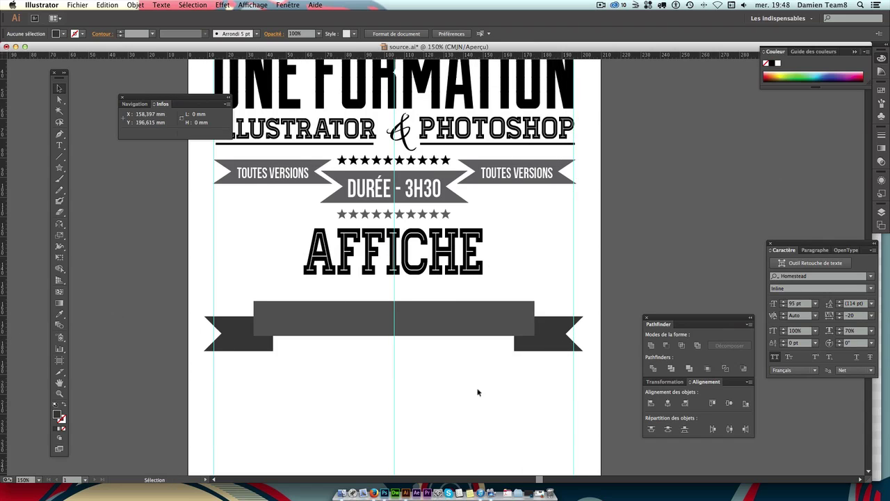
# Shorten the grey banner from its left end and nudge it two steps left.
pyautogui.click(346, 333)
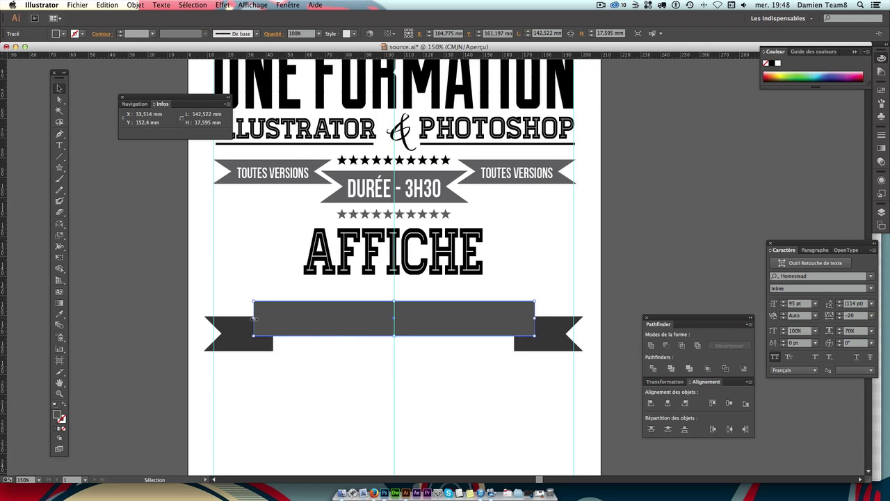
pyautogui.moveTo(255, 319); pyautogui.dragTo(271, 318)
pyautogui.press('Left')
pyautogui.press('Left')
pyautogui.press('Left')
pyautogui.press('Left')
pyautogui.press('Left')
pyautogui.press('Left')
pyautogui.press('Left')
pyautogui.press('Left')
pyautogui.press('Left')
pyautogui.press('Left')
pyautogui.press('Left')
pyautogui.press('Left')
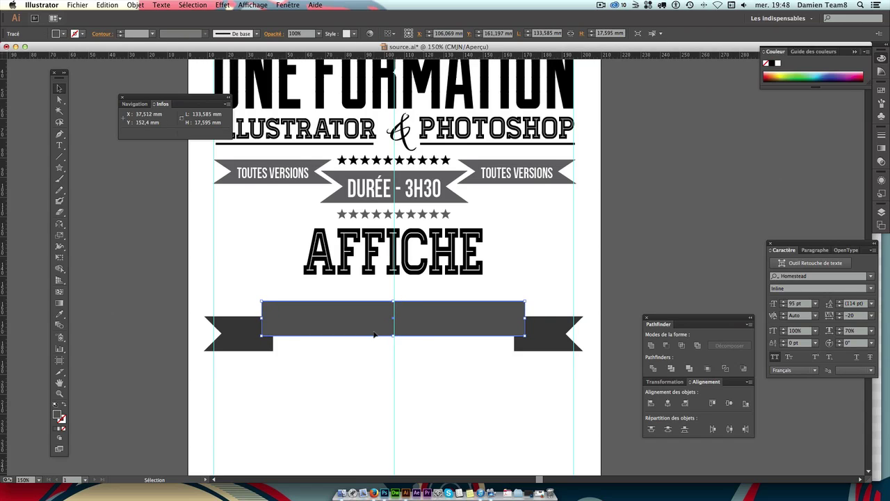
pyautogui.press('Left')
pyautogui.press('Left')
# Nudge the right ribbon tail two steps left toward its guide.
pyautogui.click(515, 374)
pyautogui.click(547, 352)
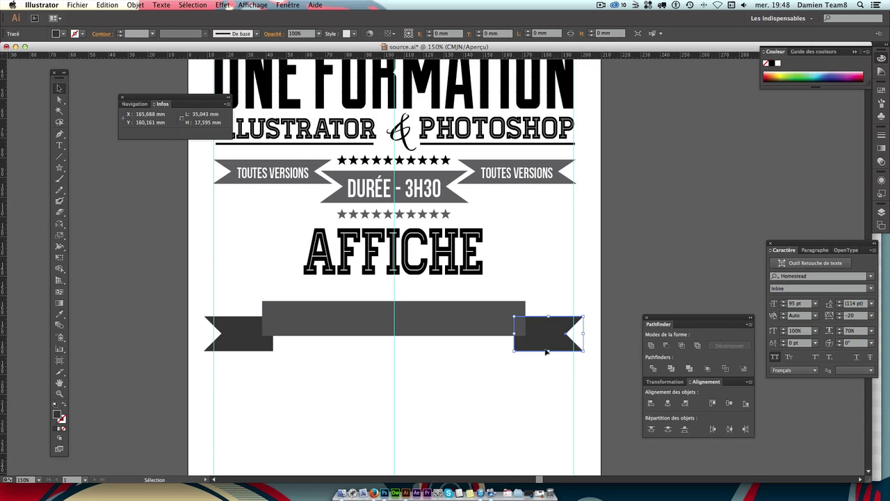
pyautogui.press('Left')
pyautogui.press('Left')
pyautogui.press('Left')
pyautogui.press('Left')
pyautogui.press('Left')
pyautogui.press('Left')
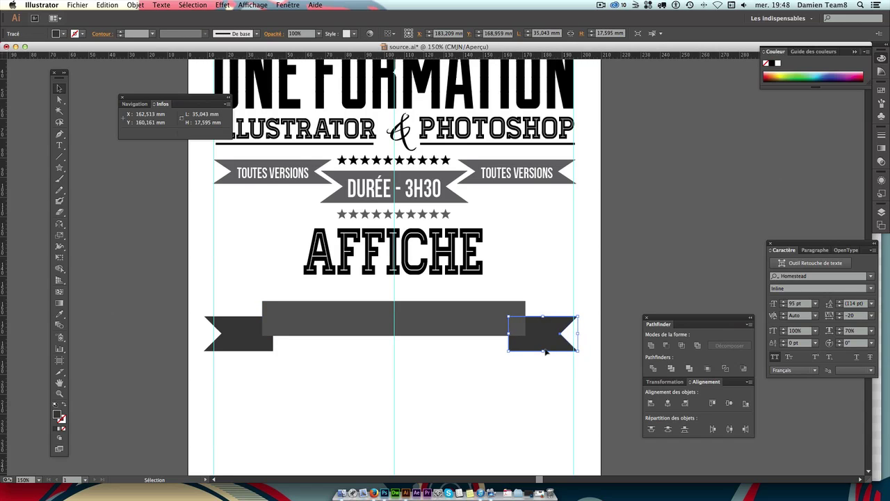
pyautogui.press('Left')
pyautogui.press('Left')
pyautogui.press('Left')
pyautogui.press('Left')
pyautogui.press('Left')
pyautogui.press('Left')
pyautogui.press('Left')
pyautogui.click(425, 371)
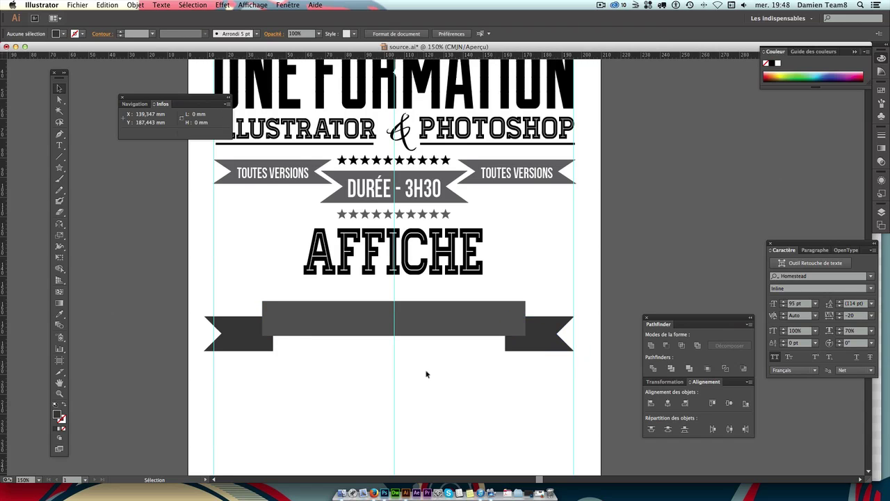
# Nudge the left ribbon tail toward its guide, fine-tuning it back slightly left.
pyautogui.click(250, 342)
pyautogui.press('Right')
pyautogui.press('Right')
pyautogui.press('Right')
pyautogui.press('Right')
pyautogui.press('Right')
pyautogui.press('Right')
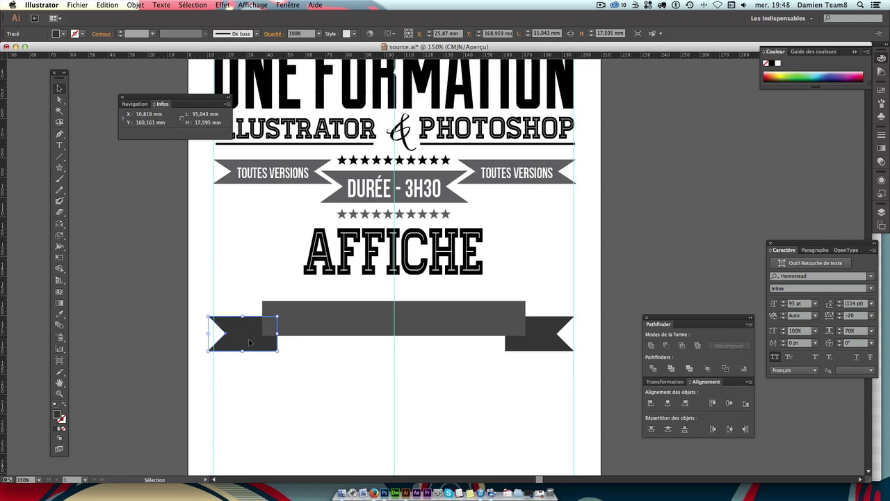
pyautogui.press('Right')
pyautogui.press('Right')
pyautogui.press('Right')
pyautogui.press('Right')
pyautogui.press('Right')
pyautogui.press('Right')
pyautogui.press('Right')
pyautogui.press('Right')
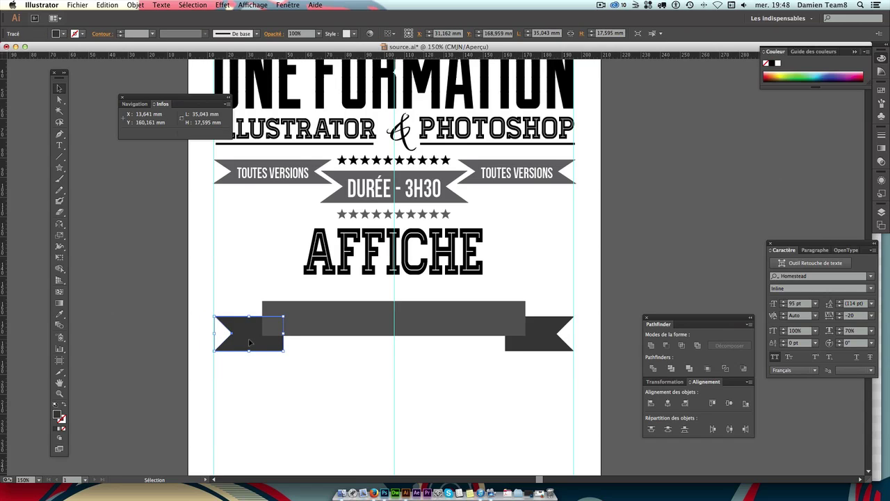
pyautogui.press('Left')
pyautogui.click(368, 386)
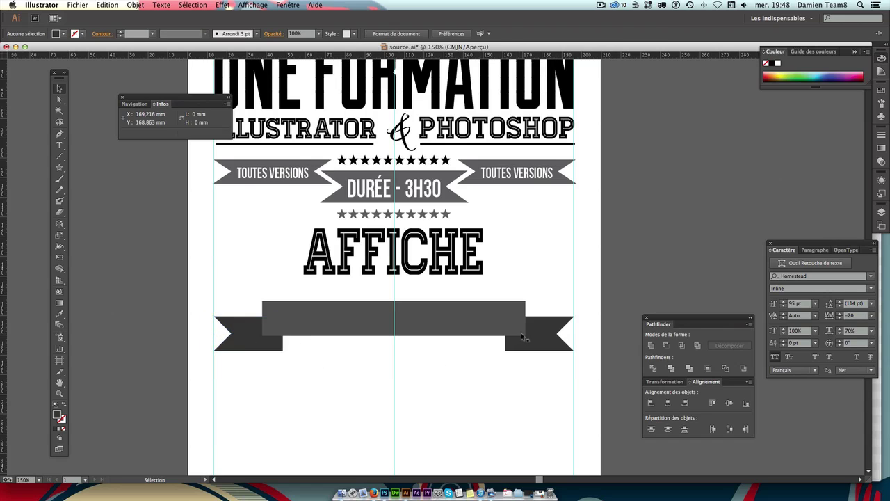
pyautogui.click(523, 334)
pyautogui.keyDown('shift'); pyautogui.click(546, 341); pyautogui.keyUp('shift')
pyautogui.click(479, 366)
pyautogui.click(248, 341)
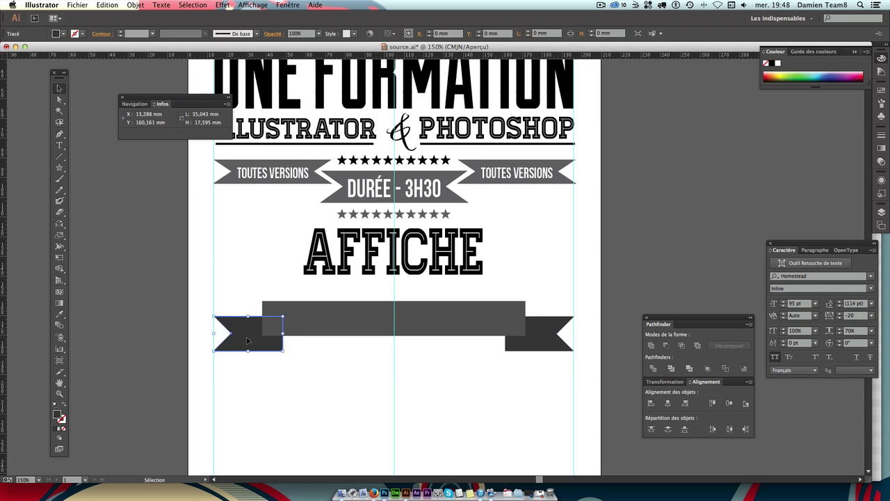
pyautogui.press('Left')
pyautogui.click(475, 381)
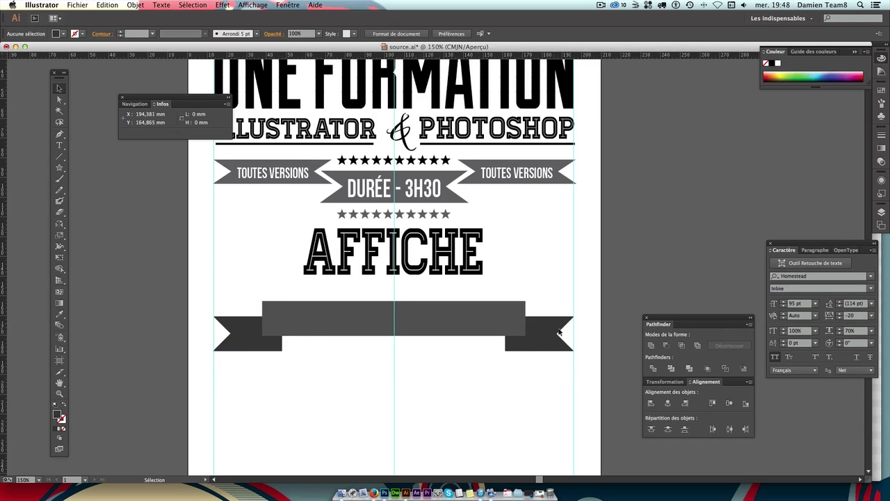
# Raise both ribbon tails together by one nudge.
pyautogui.click(250, 337)
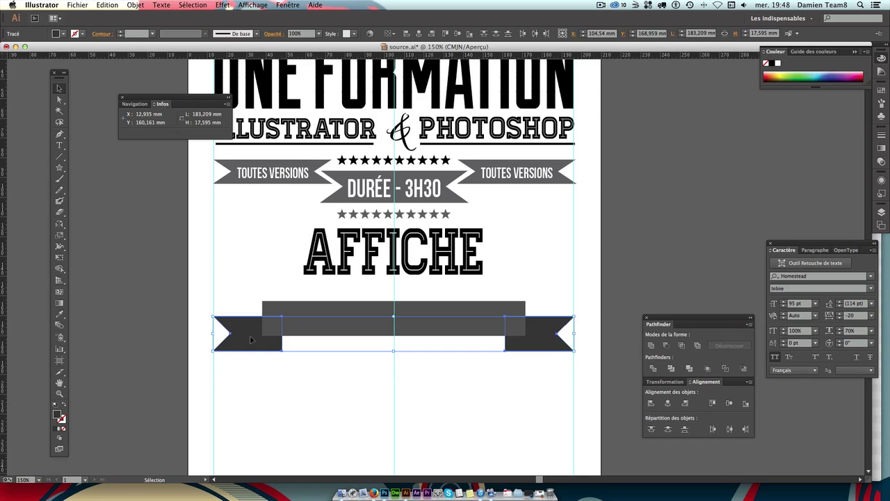
pyautogui.press('Up')
pyautogui.press('Up')
pyautogui.press('Up')
pyautogui.press('Up')
pyautogui.press('Up')
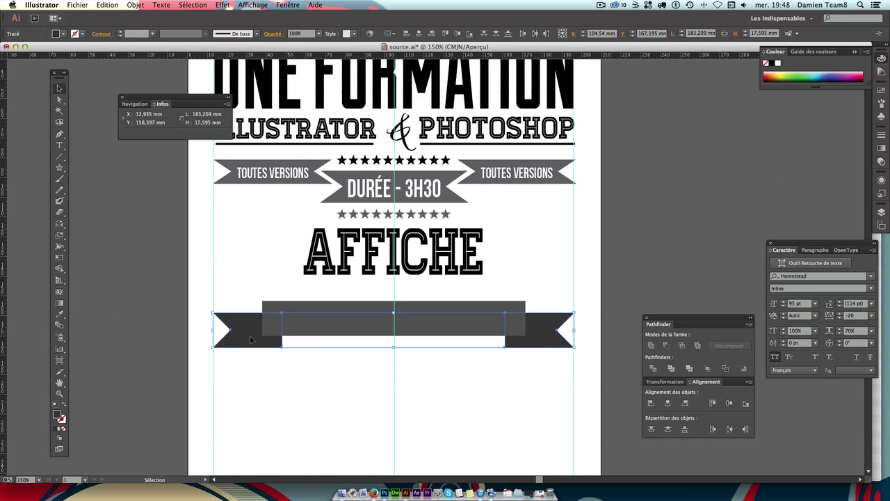
pyautogui.click(406, 398)
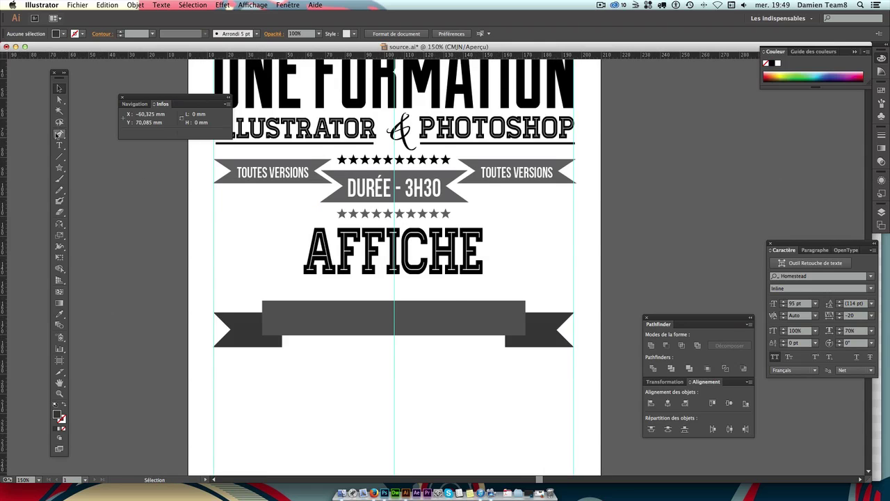
# Zoom in on the banner's left end, choose the Pen tool, and set the fill to black.
pyautogui.click(59, 135)
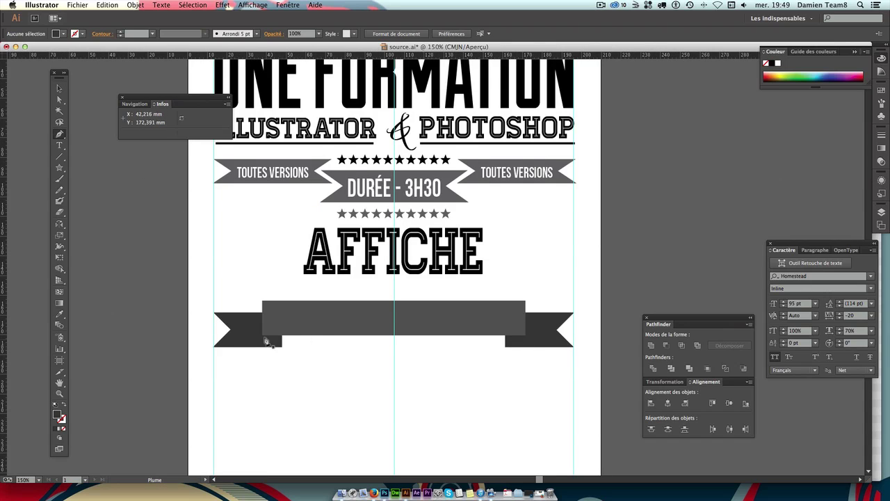
pyautogui.press('v')
pyautogui.hotkey('ctrl', '+')
pyautogui.hotkey('ctrl', '+')
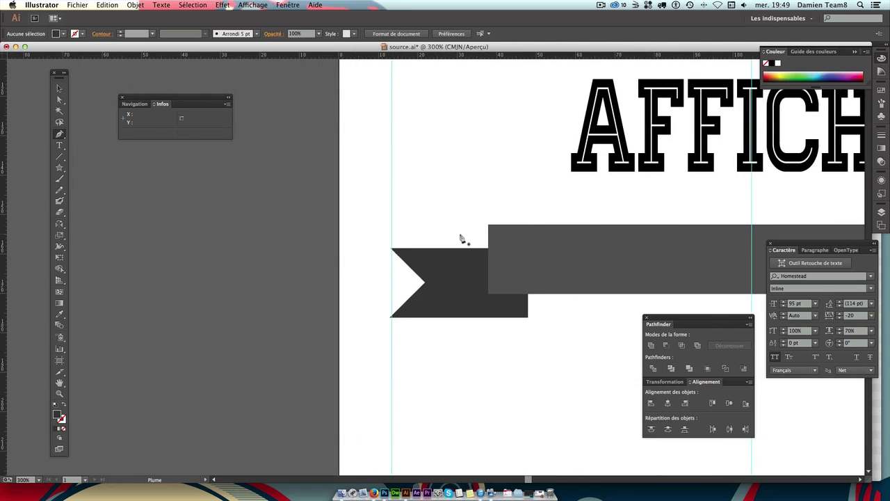
pyautogui.hotkey('ctrl', '+')
pyautogui.hotkey('ctrl', '+')
pyautogui.moveTo(327, 258); pyautogui.dragTo(503, 300)
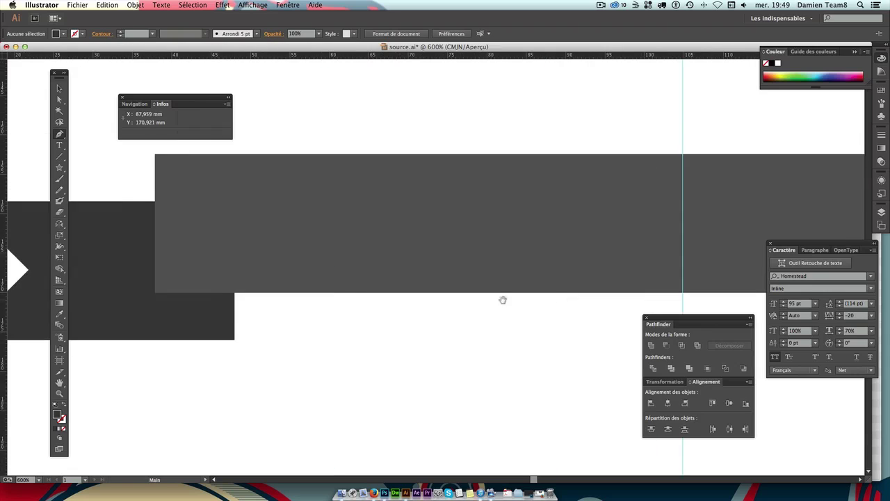
pyautogui.hscroll(-3, 502, 299)
pyautogui.click(59, 133)
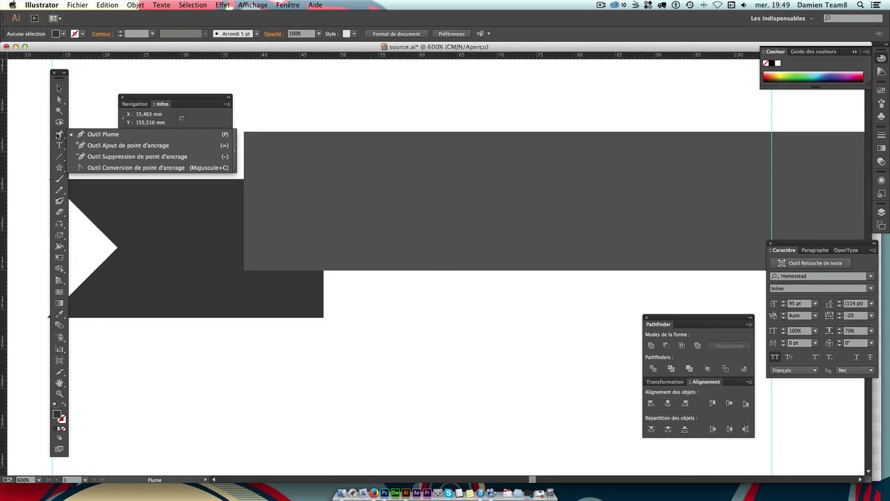
pyautogui.click(102, 134)
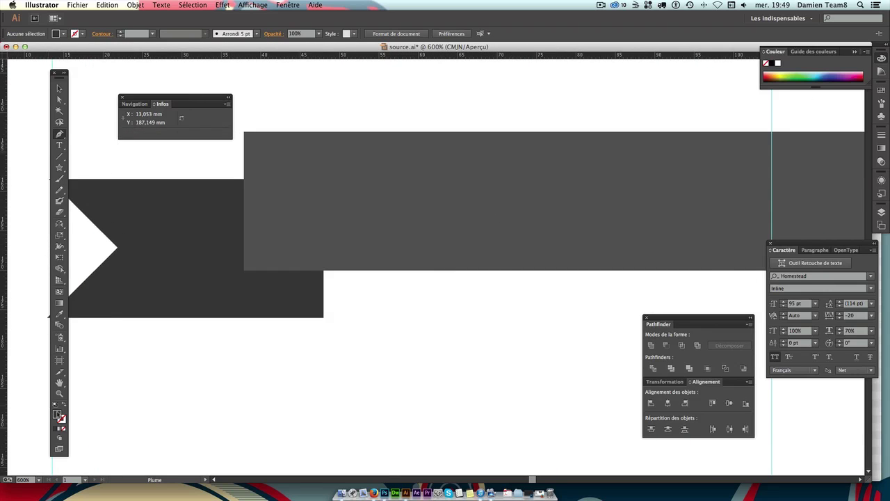
pyautogui.doubleClick(58, 415)
pyautogui.moveTo(576, 302); pyautogui.dragTo(556, 363)
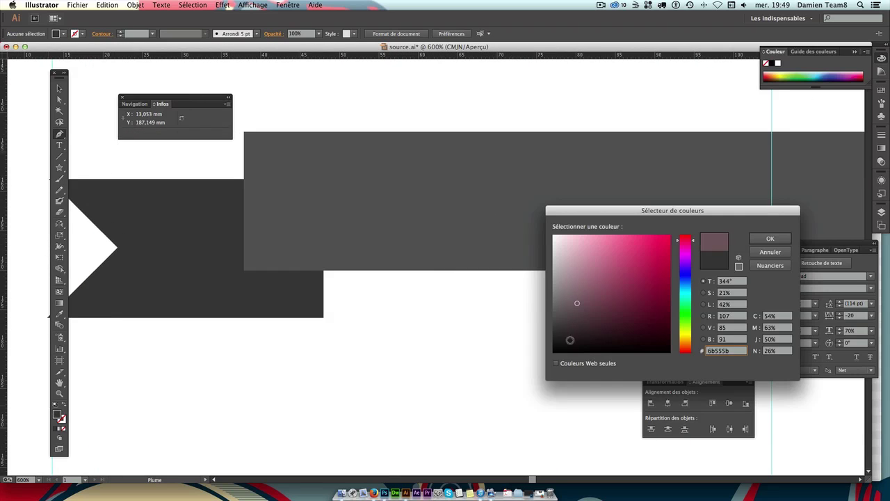
pyautogui.click(762, 241)
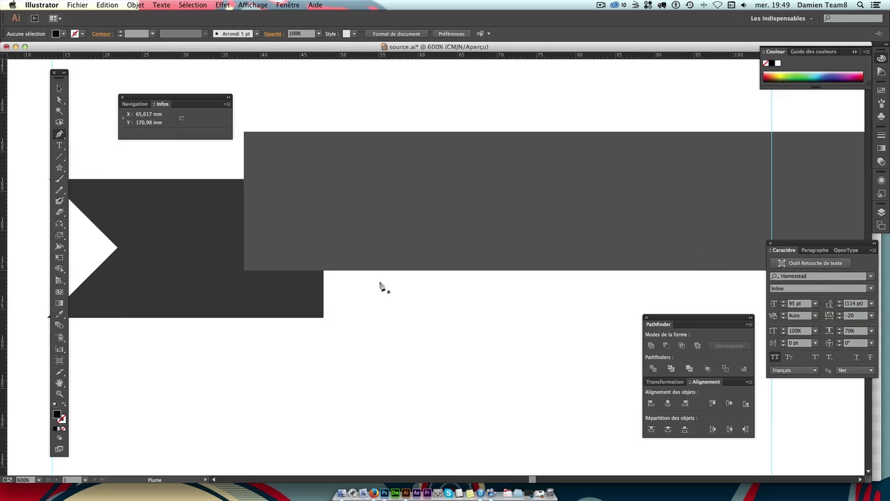
# Draw a closed black triangle where the left tail meets the banner's underside.
pyautogui.click(244, 270)
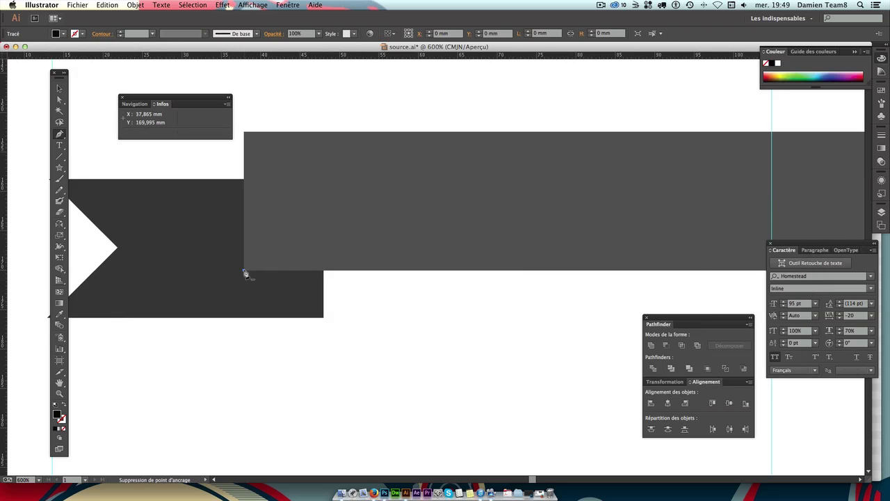
pyautogui.click(323, 317)
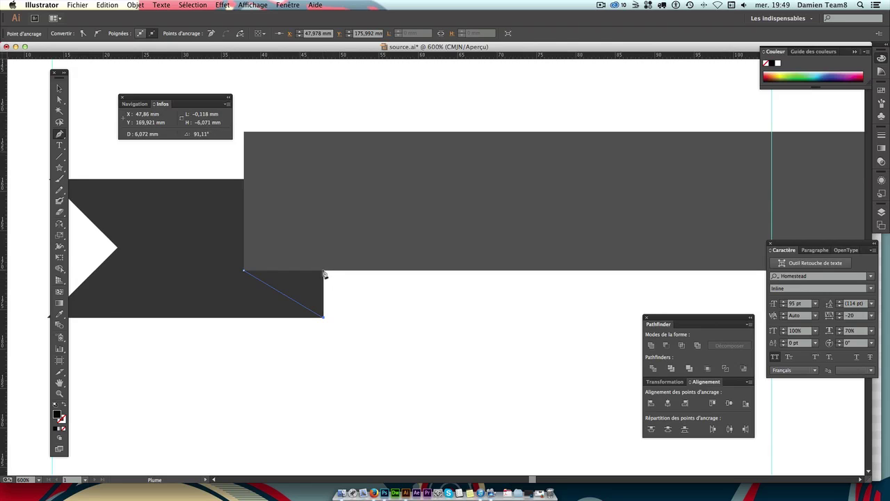
pyautogui.click(323, 270)
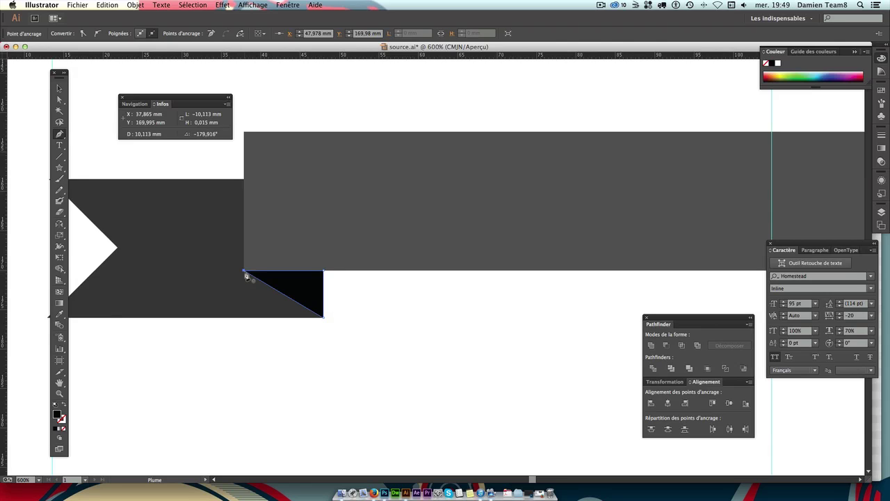
pyautogui.click(244, 271)
pyautogui.click(59, 88)
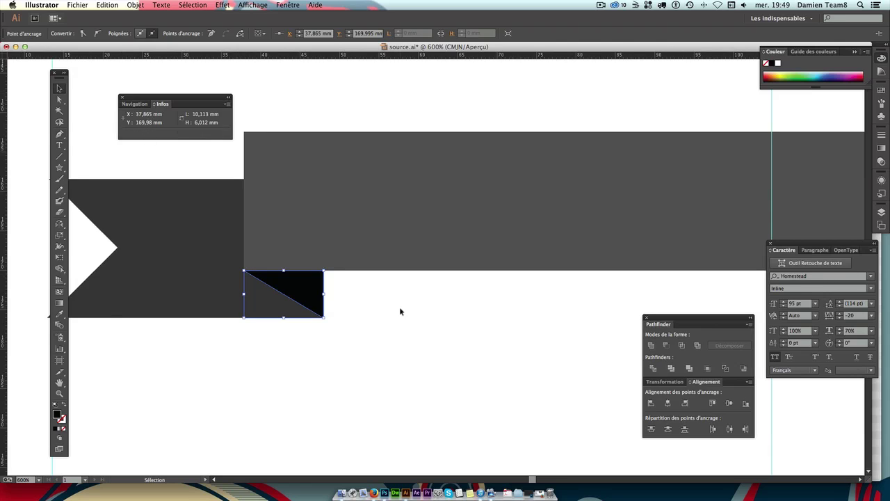
pyautogui.click(400, 311)
# Copy the black fold triangle to the right ribbon end and mirror it to fit that join.
pyautogui.hscroll(5, 425, 316)
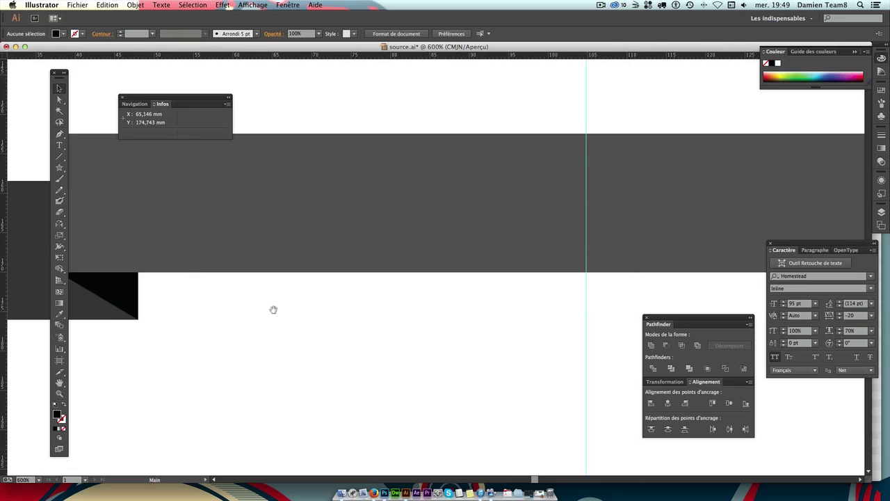
pyautogui.click(125, 294)
pyautogui.press('a')
pyautogui.press('super+minus')
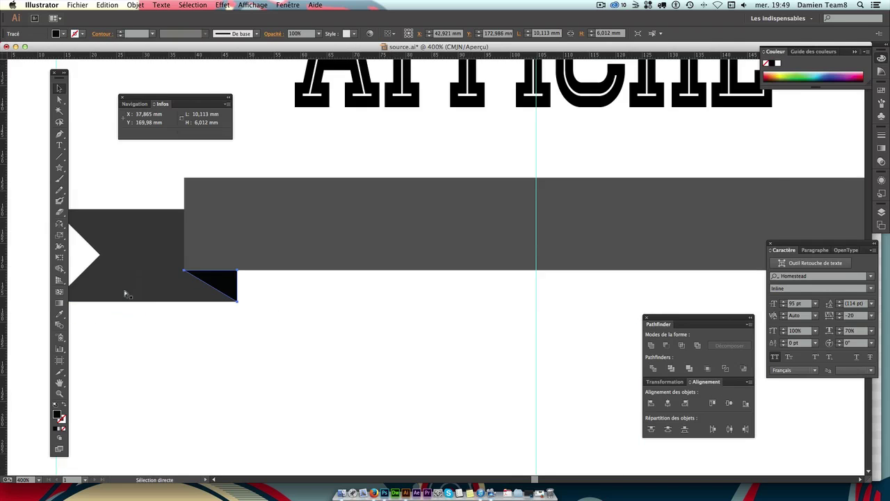
pyautogui.press('super+minus')
pyautogui.press('v')
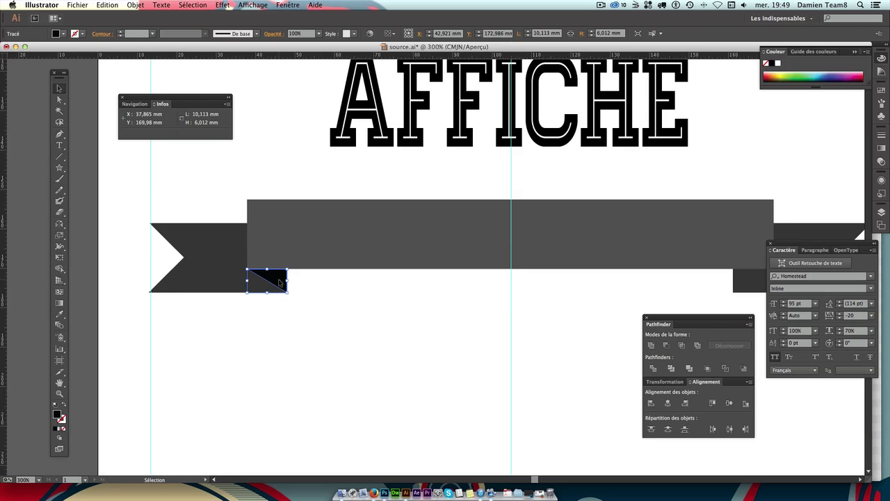
pyautogui.moveTo(279, 281); pyautogui.dragTo(700, 283)
pyautogui.hscroll(6, 586, 234)
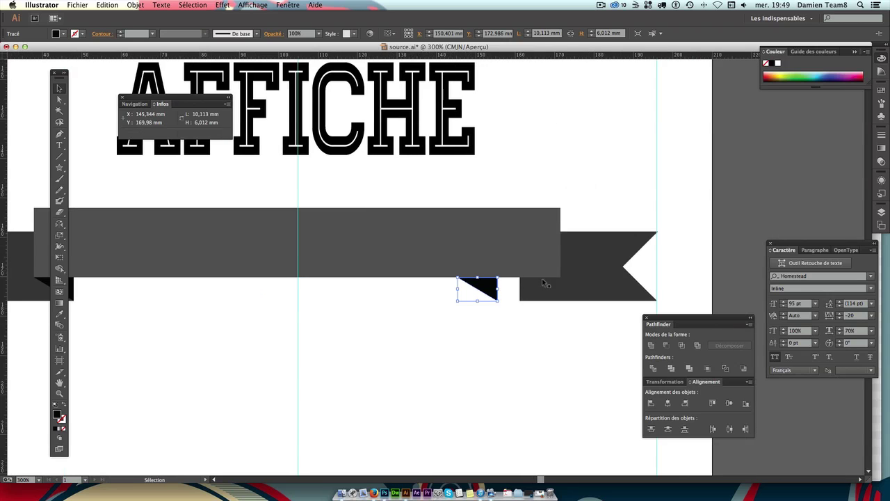
pyautogui.click(59, 224)
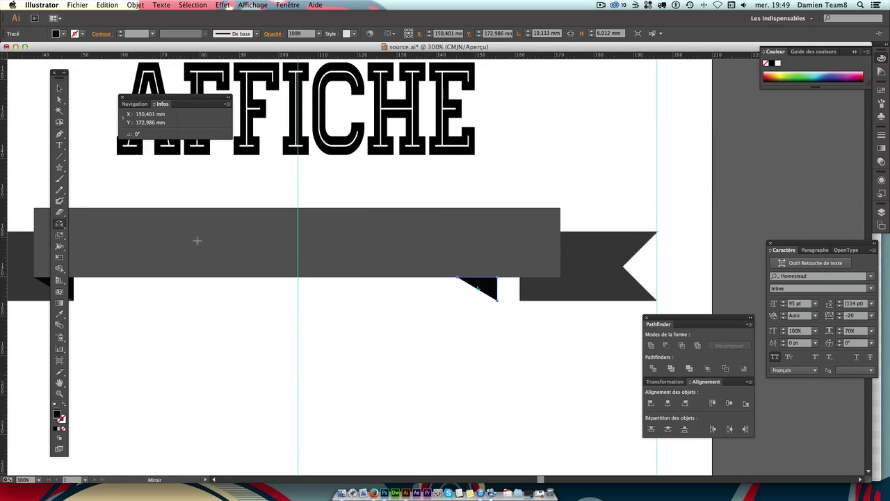
pyautogui.moveTo(498, 285); pyautogui.dragTo(530, 287)
pyautogui.moveTo(482, 289)
pyautogui.mouseDown()
pyautogui.moveTo(502, 285)
pyautogui.moveTo(493, 289)
pyautogui.moveTo(533, 297)
pyautogui.mouseUp()
pyautogui.press('v')
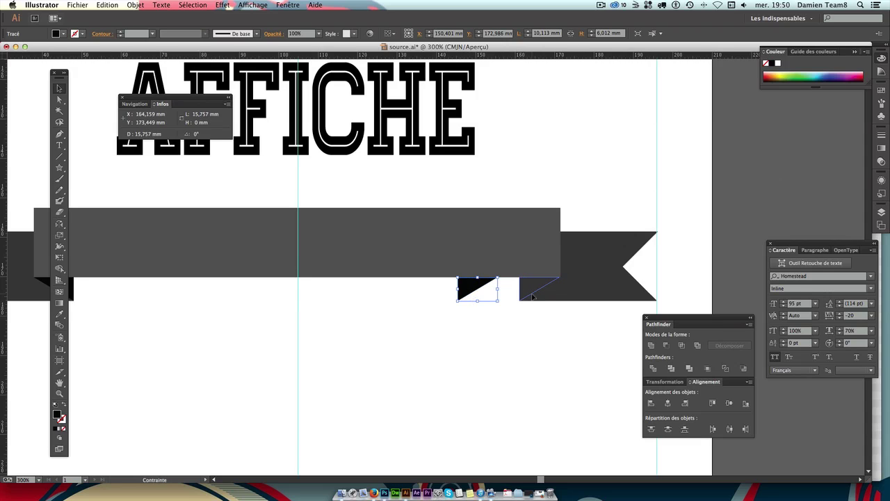
pyautogui.click(558, 361)
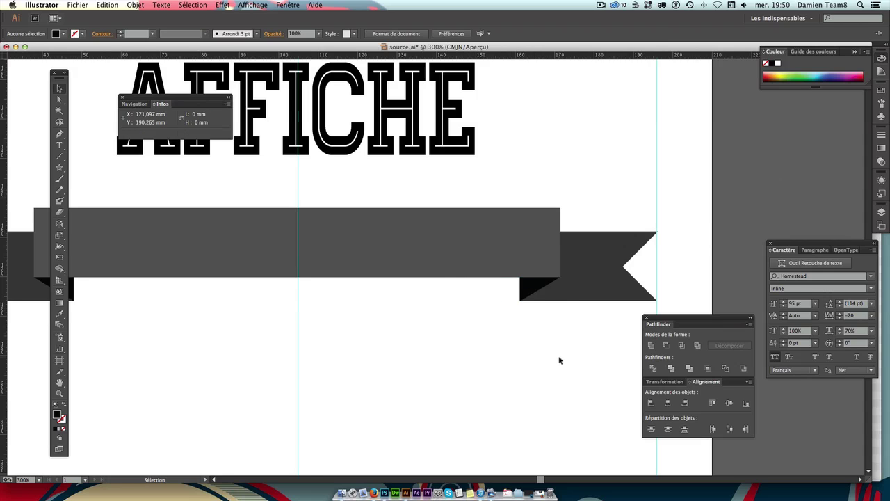
# Nudge the dark notched ribbon end into place behind the band, then view the whole poster.
pyautogui.hotkey('ctrl', '+')
pyautogui.hotkey('ctrl', '+')
pyautogui.moveTo(554, 324); pyautogui.dragTo(457, 322)
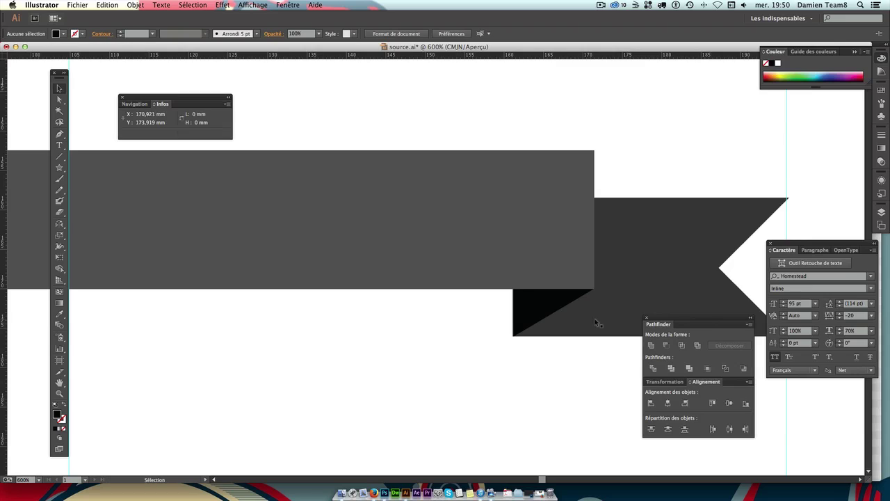
pyautogui.click(554, 304)
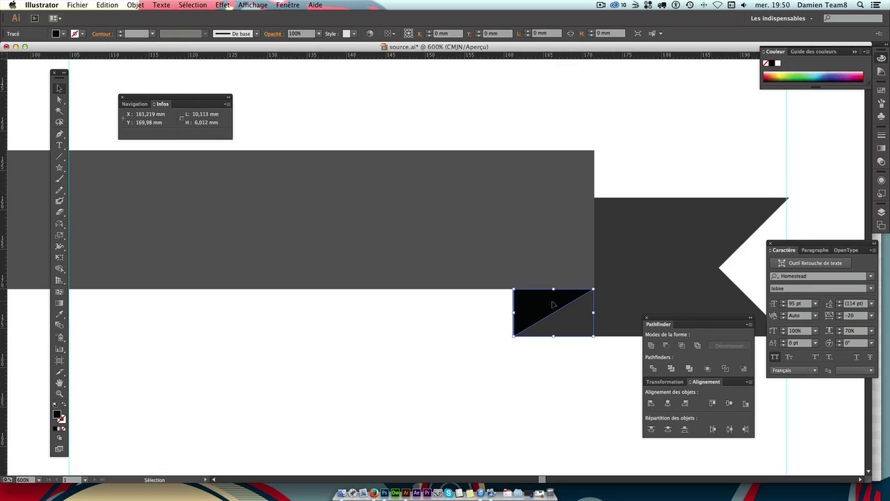
pyautogui.click(574, 344)
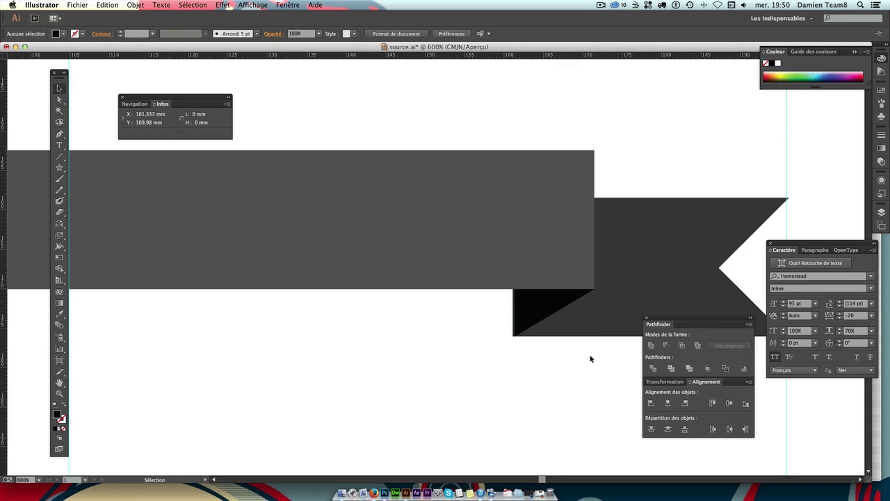
pyautogui.click(639, 287)
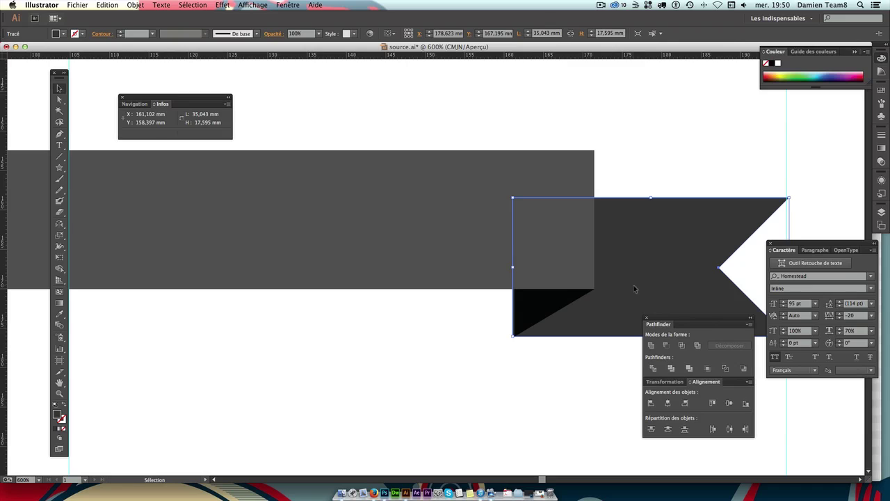
pyautogui.moveTo(635, 289); pyautogui.dragTo(635, 289)
pyautogui.click(574, 368)
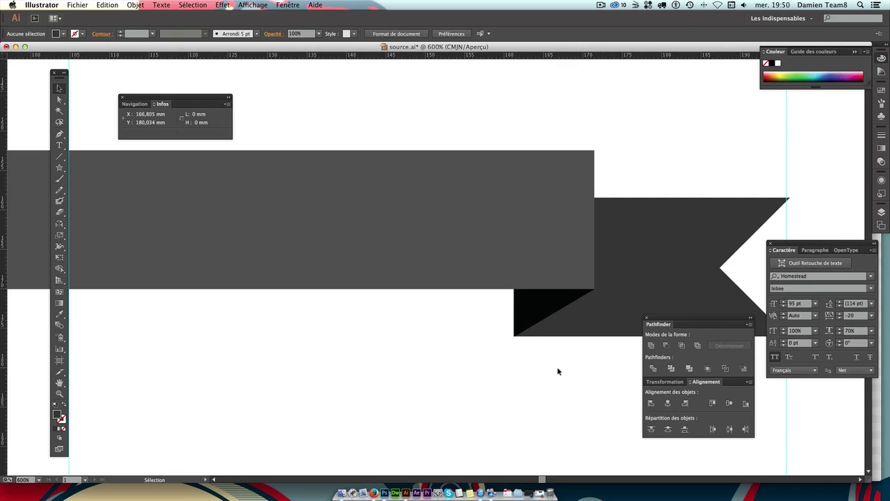
pyautogui.press('super+minus')
pyautogui.press('super+minus')
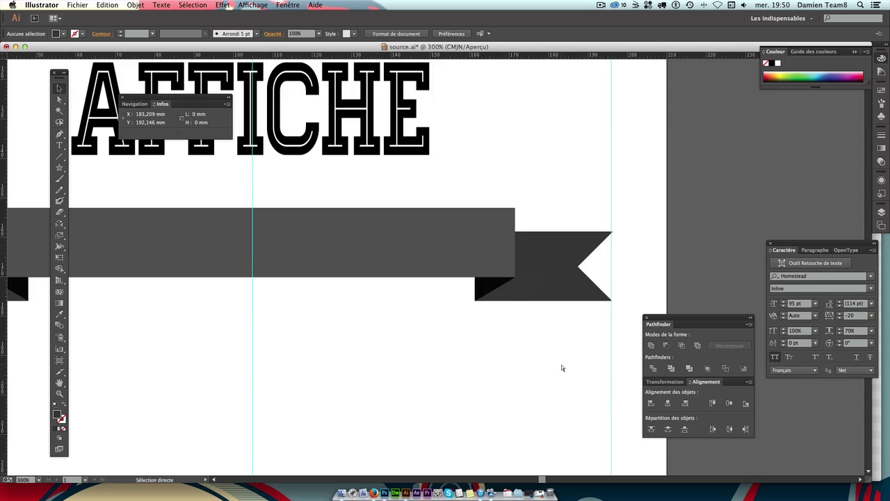
pyautogui.press('super+minus')
pyautogui.press('super+minus')
pyautogui.press('super+plus')
# Marquee-select all the lower ribbon pieces and group them with Objet > Associer.
pyautogui.moveTo(469, 341); pyautogui.dragTo(462, 369)
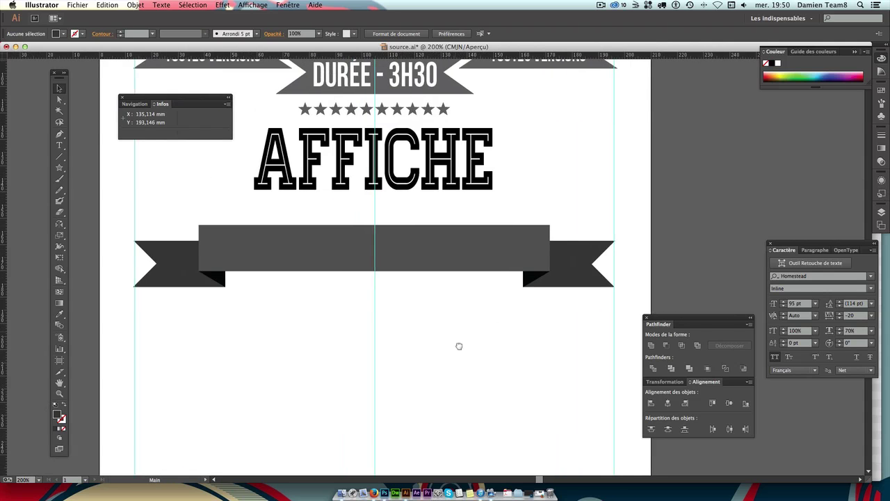
pyautogui.moveTo(154, 252)
pyautogui.mouseDown()
pyautogui.moveTo(633, 327)
pyautogui.moveTo(620, 339)
pyautogui.mouseUp()
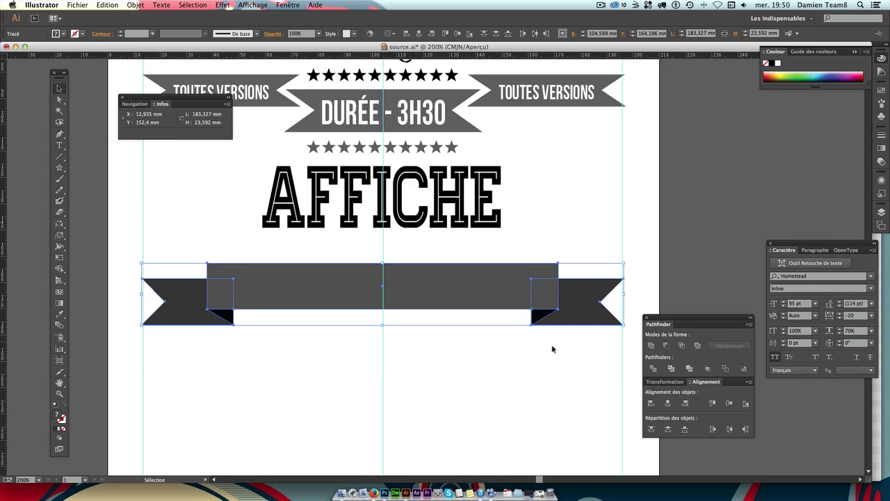
pyautogui.click(133, 5)
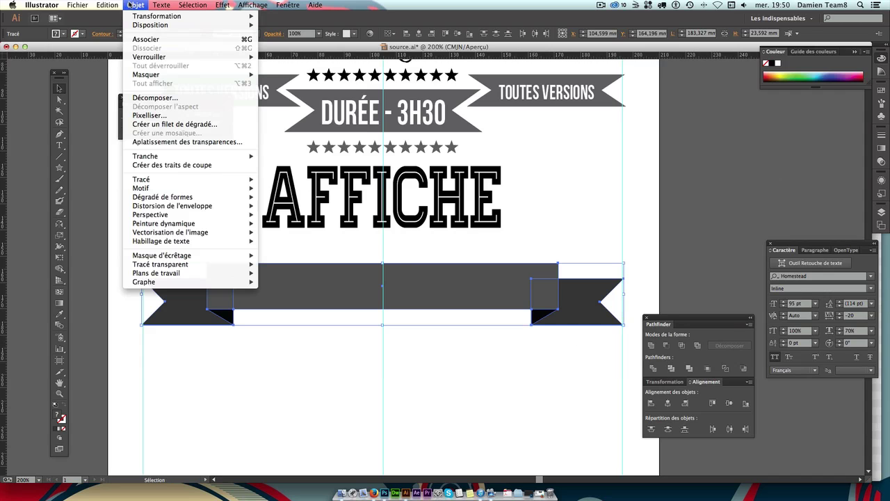
pyautogui.click(148, 39)
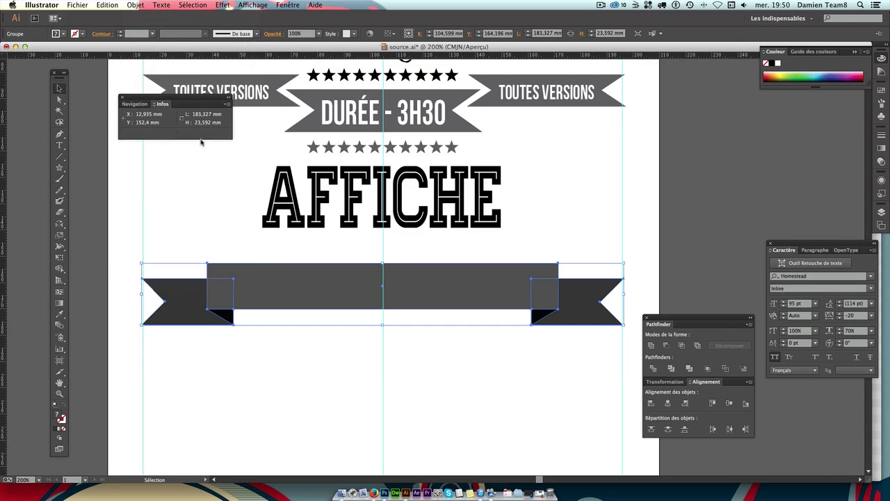
pyautogui.click(441, 351)
pyautogui.click(428, 292)
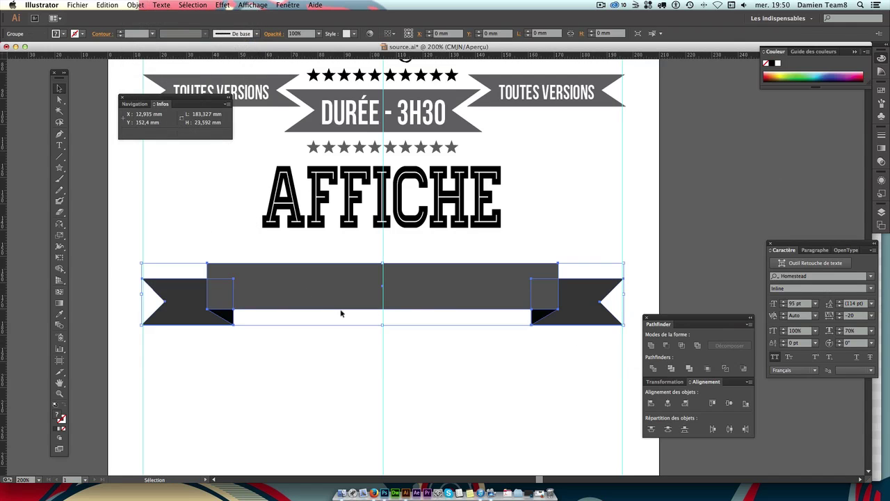
pyautogui.click(487, 385)
pyautogui.click(447, 289)
pyautogui.click(545, 225)
# Try other positions for the ribbon group, keeping it centred below AFFICHE.
pyautogui.hotkey('ctrl', '-')
pyautogui.hotkey('ctrl', '-')
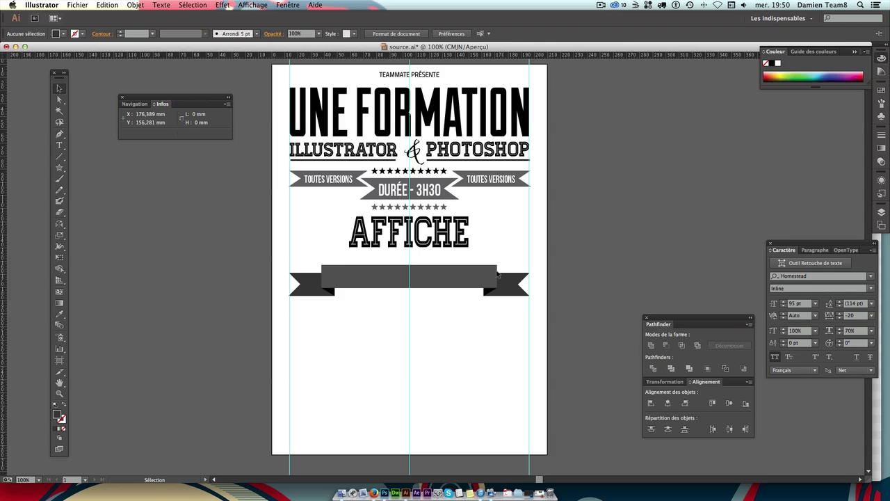
pyautogui.moveTo(497, 274)
pyautogui.mouseDown()
pyautogui.moveTo(514, 394)
pyautogui.moveTo(445, 306)
pyautogui.mouseUp()
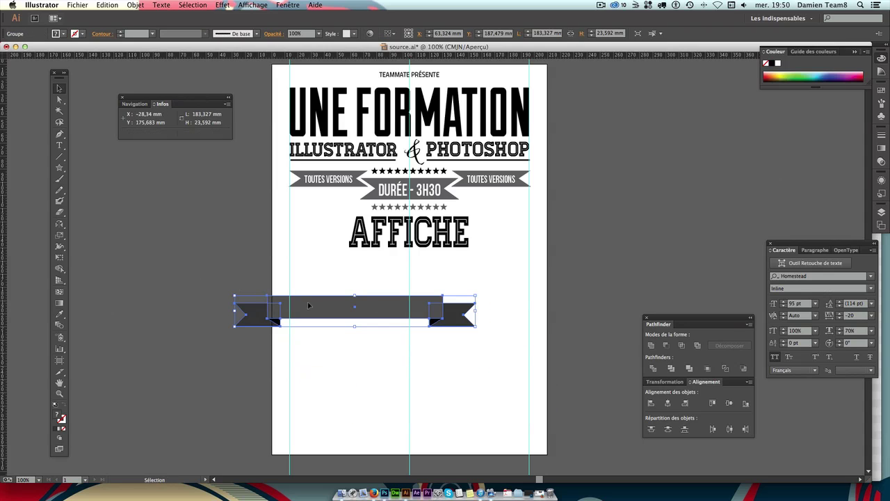
pyautogui.moveTo(309, 305); pyautogui.dragTo(486, 242)
pyautogui.hotkey('ctrl', 'z')
pyautogui.hotkey('ctrl', 'z')
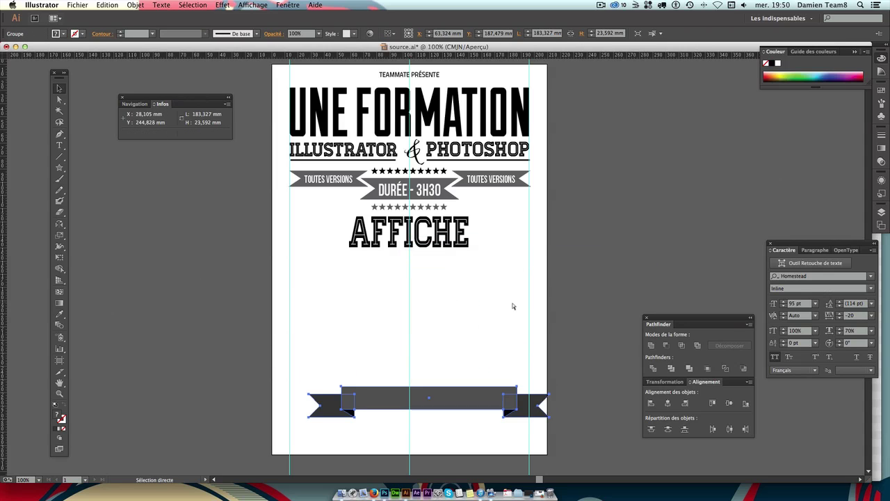
pyautogui.hotkey('ctrl', 'shift', 'z')
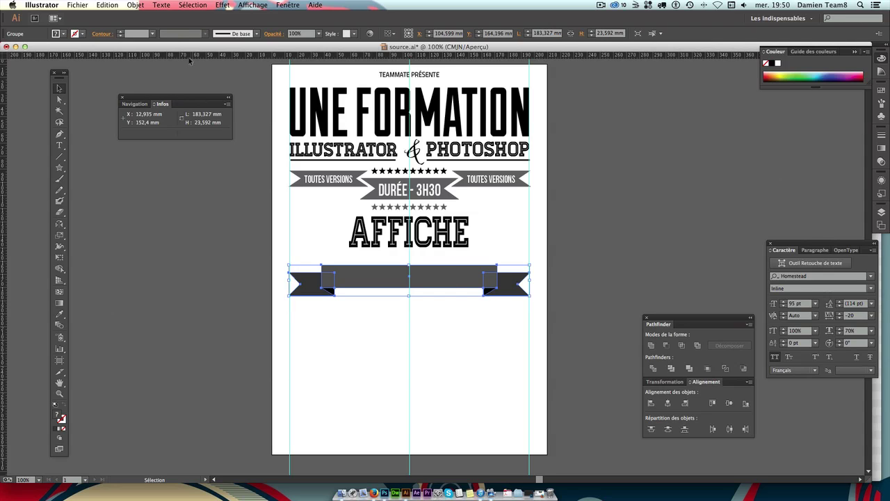
# Reselect the ribbon group and move it lower, well below the AFFICHE headline.
pyautogui.click(138, 6)
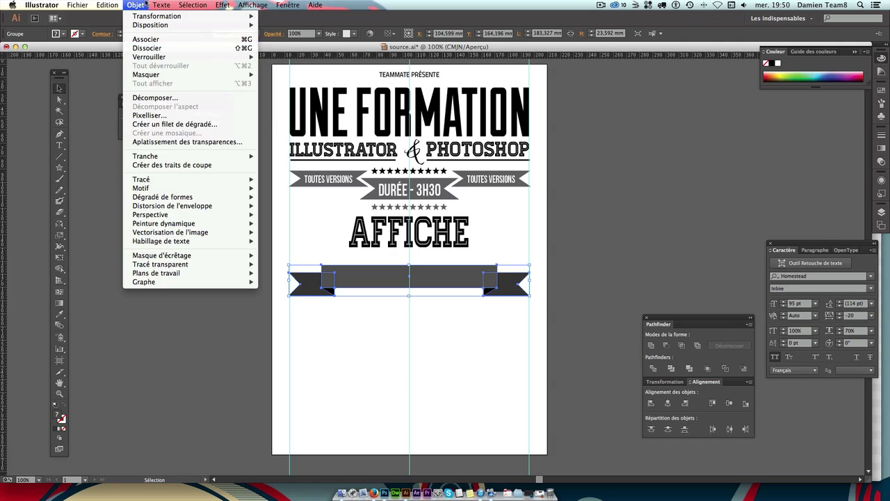
pyautogui.click(143, 6)
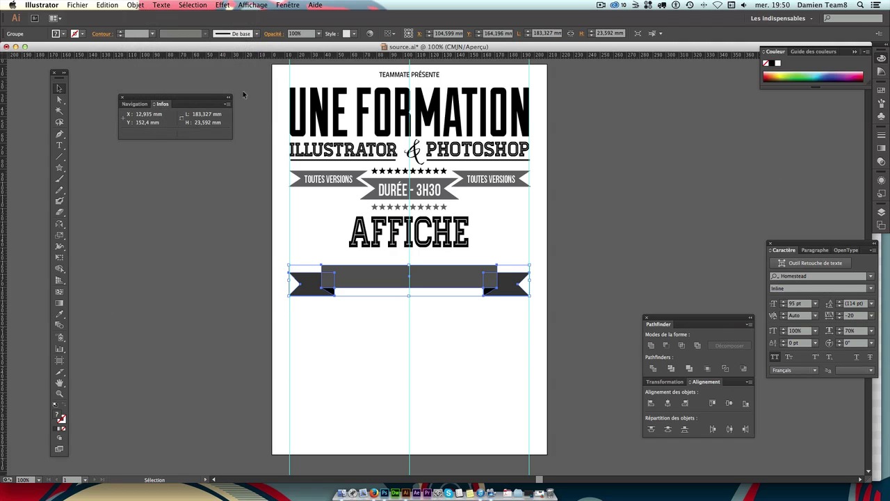
pyautogui.press('ctrl')
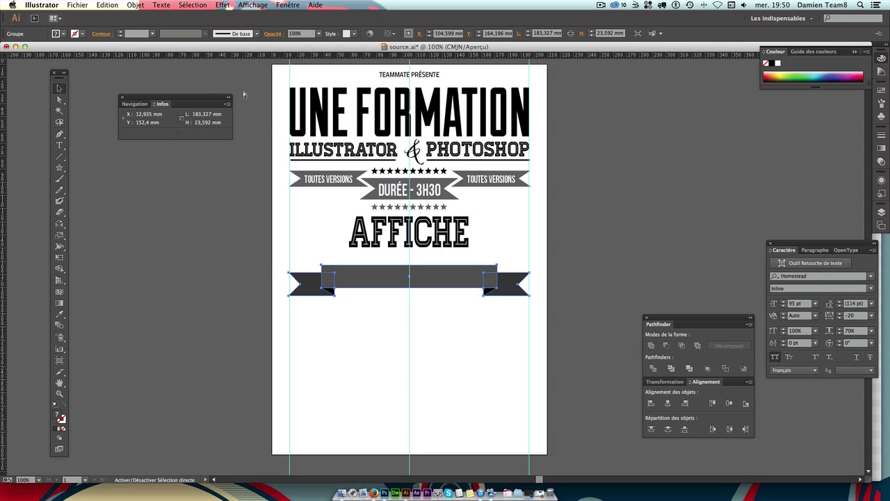
pyautogui.keyDown('ctrl'); pyautogui.click(411, 292); pyautogui.keyUp('ctrl')
pyautogui.click(470, 339)
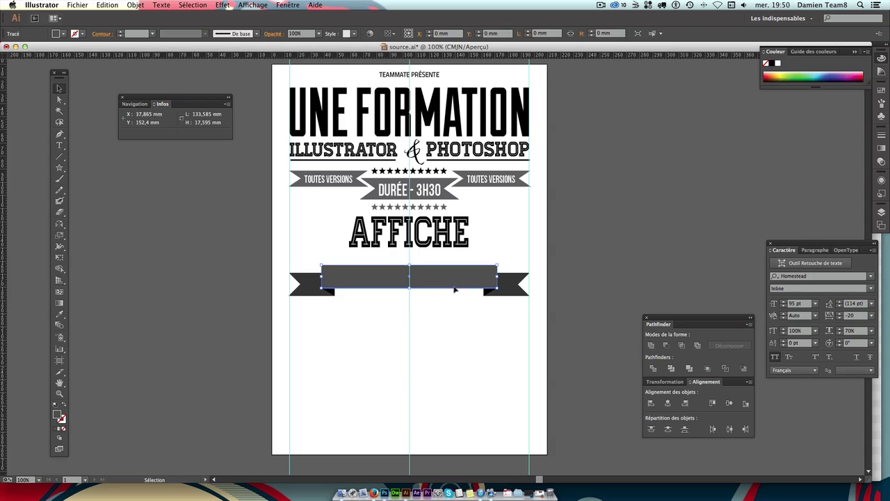
pyautogui.moveTo(522, 307); pyautogui.dragTo(292, 263)
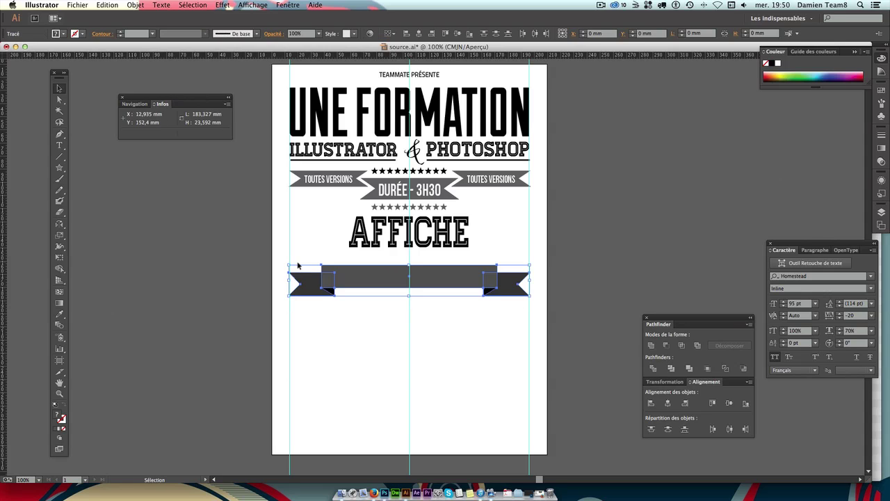
pyautogui.click(475, 297)
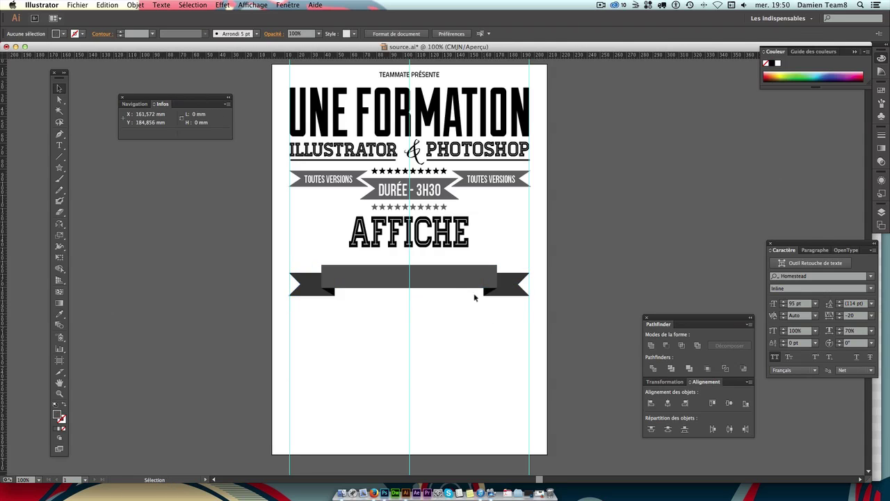
pyautogui.click(452, 276)
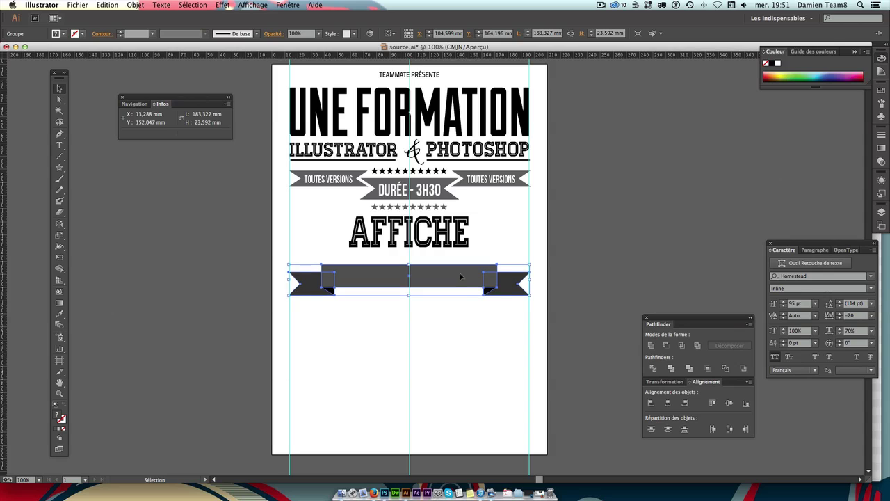
pyautogui.moveTo(460, 276)
pyautogui.mouseDown()
pyautogui.moveTo(460, 302)
pyautogui.moveTo(447, 313)
pyautogui.mouseUp()
pyautogui.click(472, 367)
pyautogui.click(463, 352)
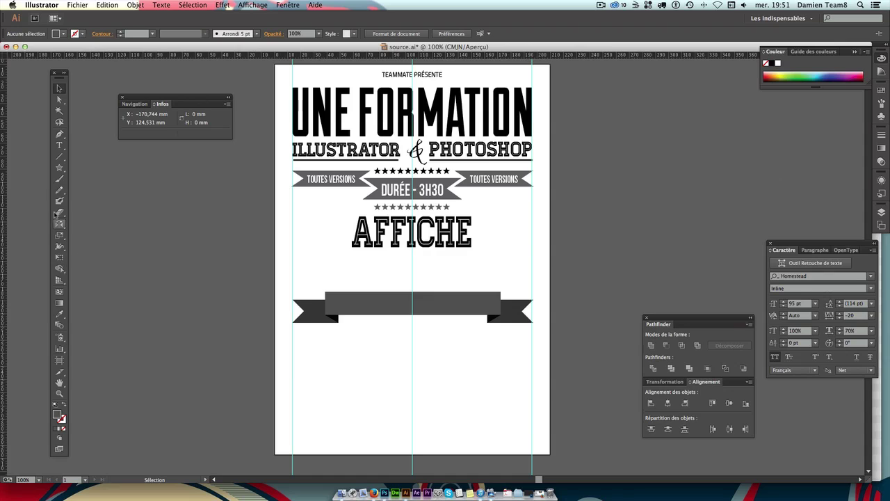
pyautogui.click(59, 145)
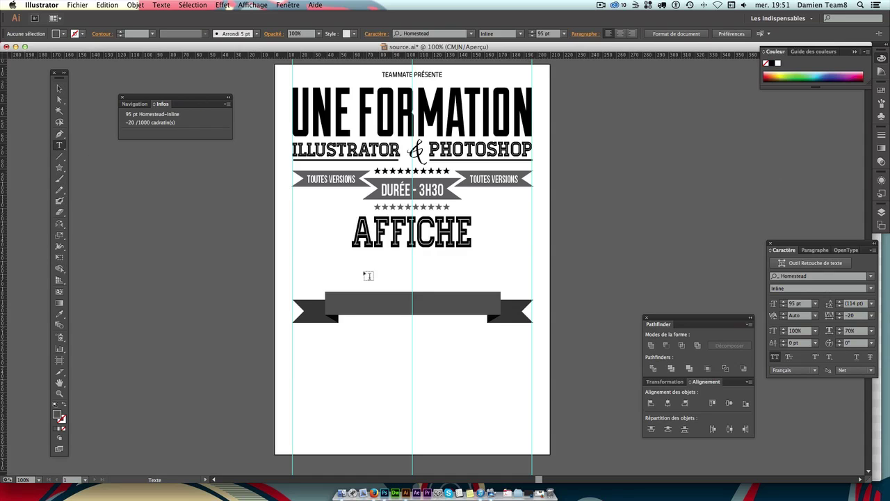
# Type a new text line 'ETRO-VINTAG' below the ribbon and shift it left.
pyautogui.click(377, 382)
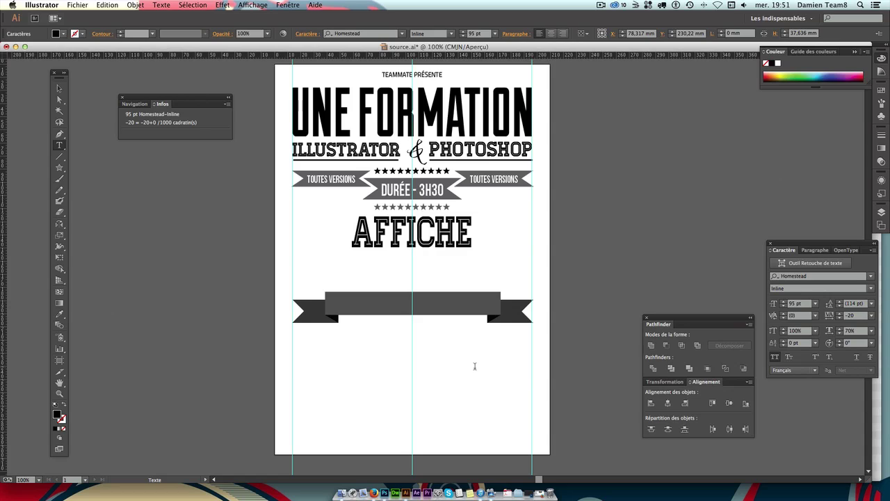
pyautogui.write('ETR')
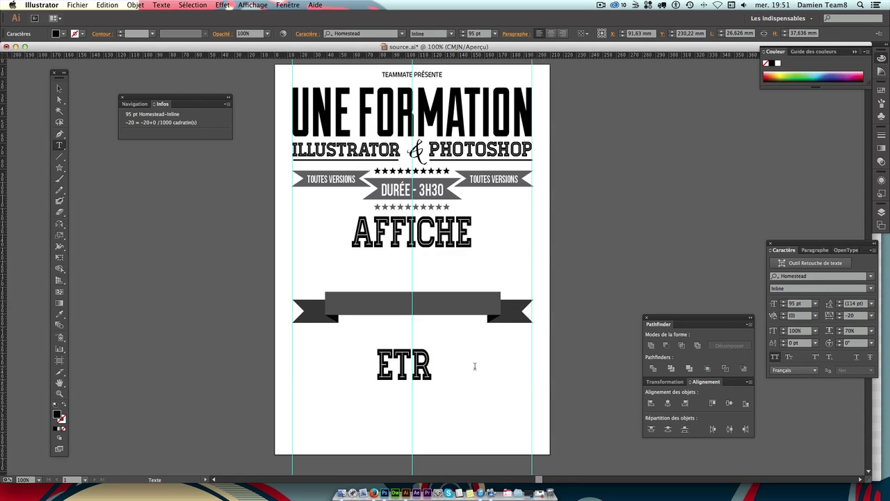
pyautogui.write('O-')
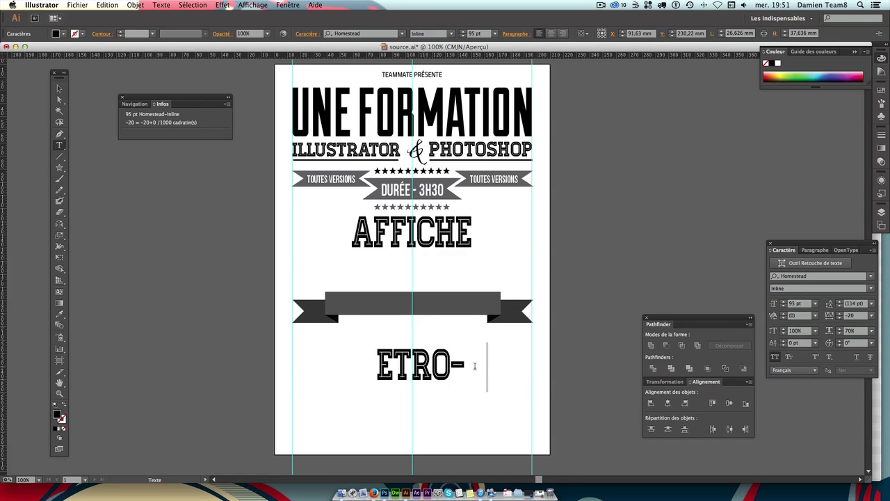
pyautogui.write('VINTZ')
pyautogui.press('BackSpace')
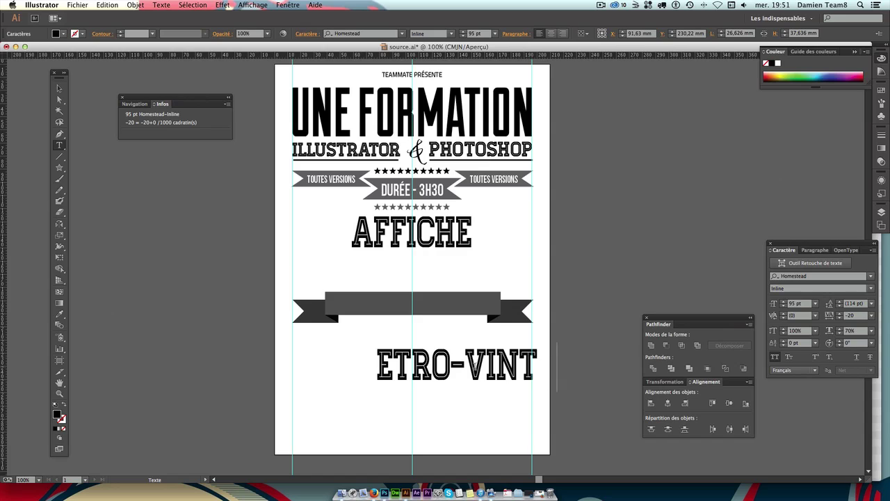
pyautogui.write('AG')
pyautogui.press('Escape')
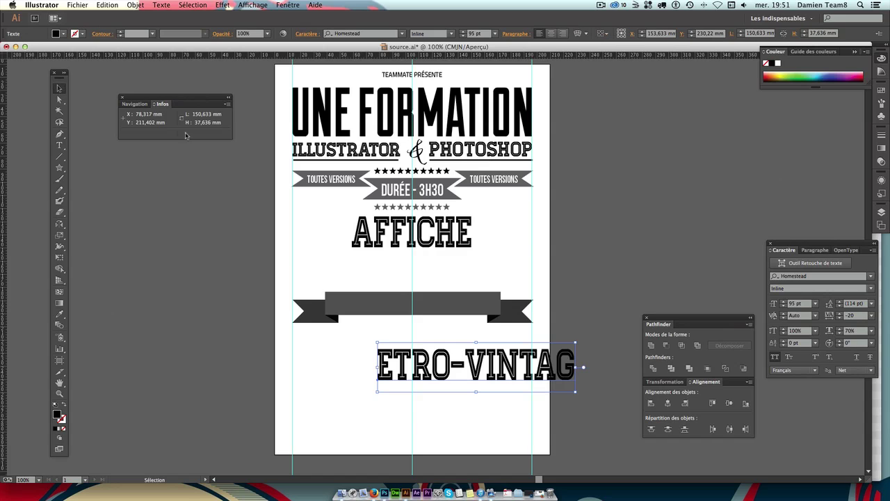
pyautogui.moveTo(488, 362); pyautogui.dragTo(448, 358)
# Set ETRO-VINTAG to Bebas Neue at 120 pt and move it just under AFFICHE.
pyautogui.click(808, 276)
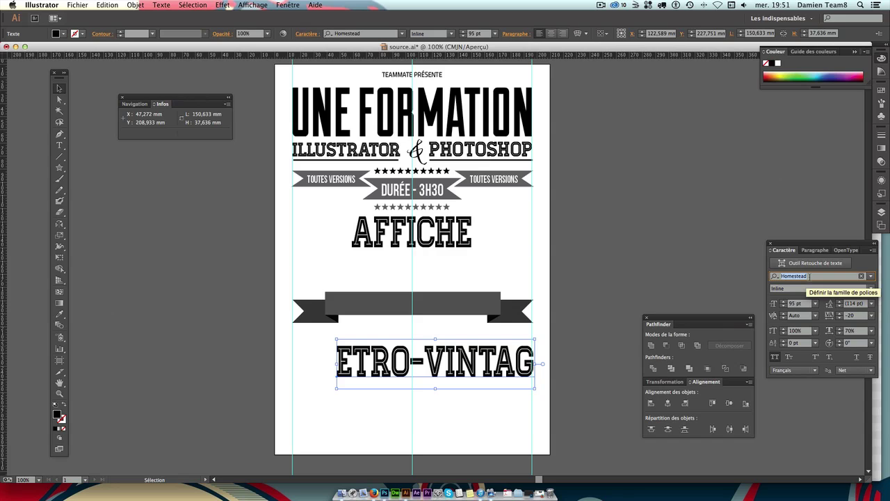
pyautogui.write('beb')
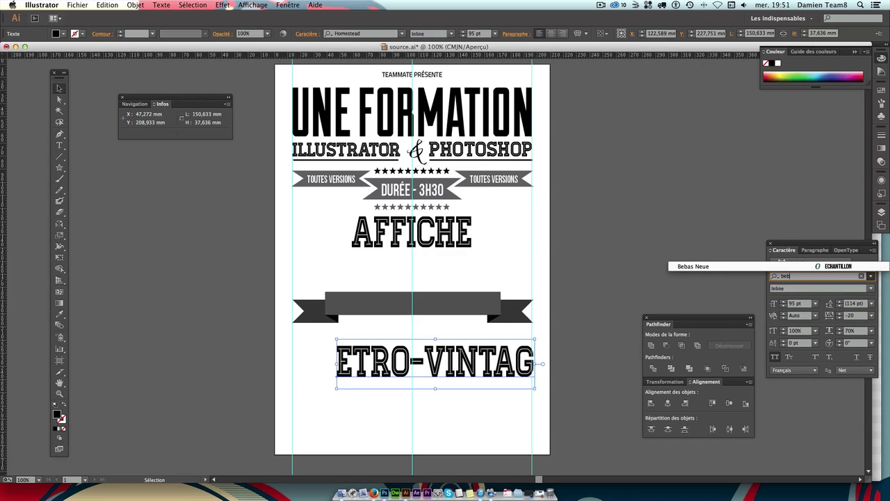
pyautogui.press('Return')
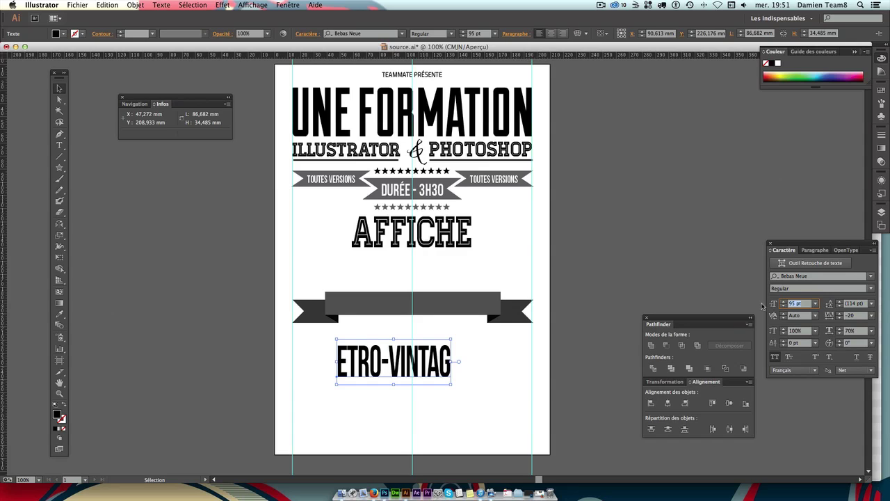
pyautogui.write('11')
pyautogui.press('Return')
pyautogui.moveTo(432, 350)
pyautogui.mouseDown()
pyautogui.moveTo(440, 258)
pyautogui.moveTo(473, 272)
pyautogui.mouseUp()
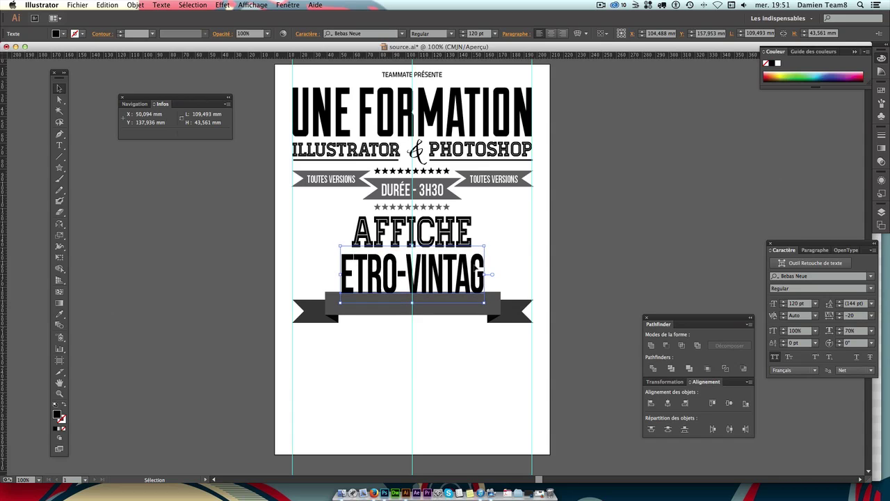
pyautogui.moveTo(473, 272); pyautogui.dragTo(474, 272)
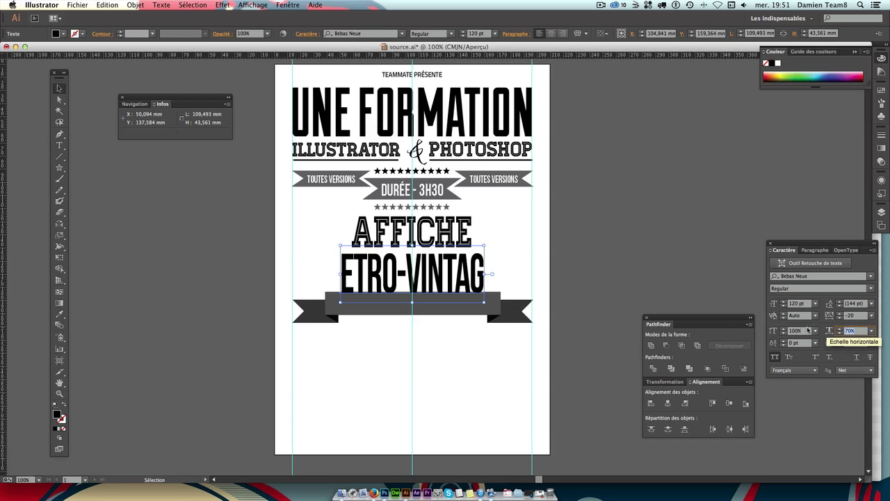
# Widen ETRO-VINTAG to 88% horizontal scale, recentre it, and set tracking to 0.
pyautogui.click(850, 331)
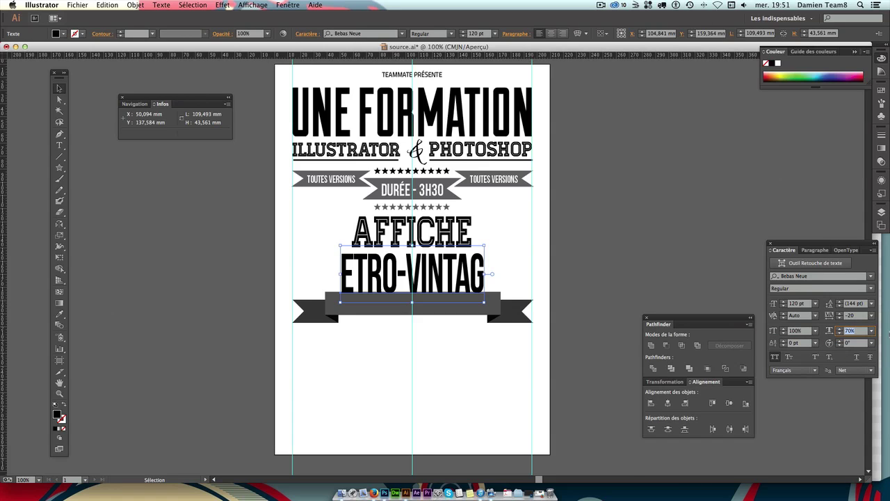
pyautogui.write('80')
pyautogui.write('88')
pyautogui.press('Return')
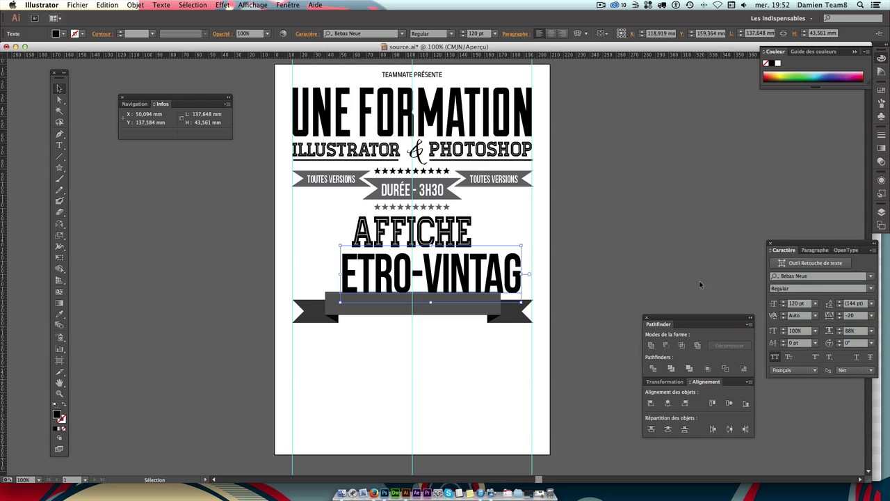
pyautogui.click(517, 118)
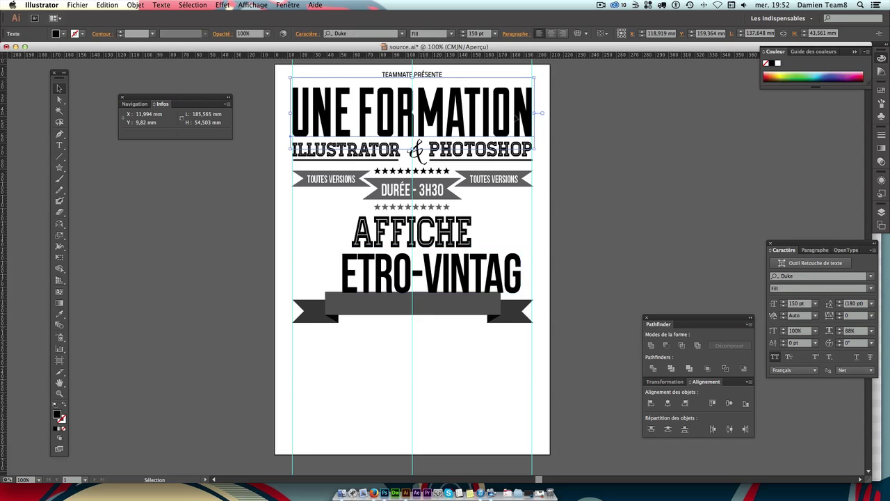
pyautogui.click(479, 264)
pyautogui.moveTo(480, 277); pyautogui.dragTo(461, 277)
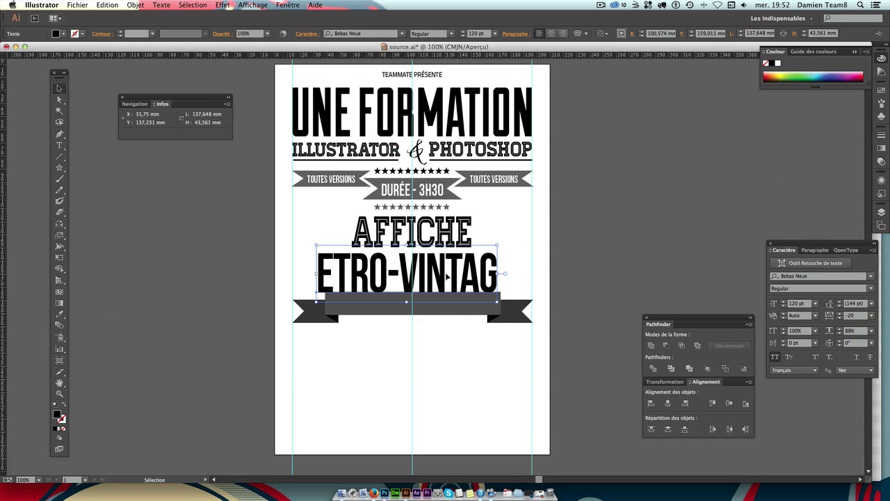
pyautogui.click(857, 314)
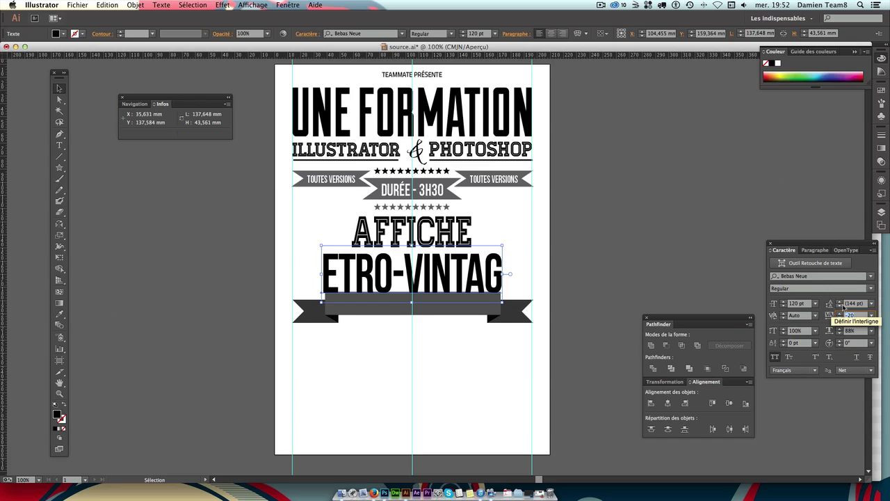
pyautogui.write('0')
pyautogui.press('Return')
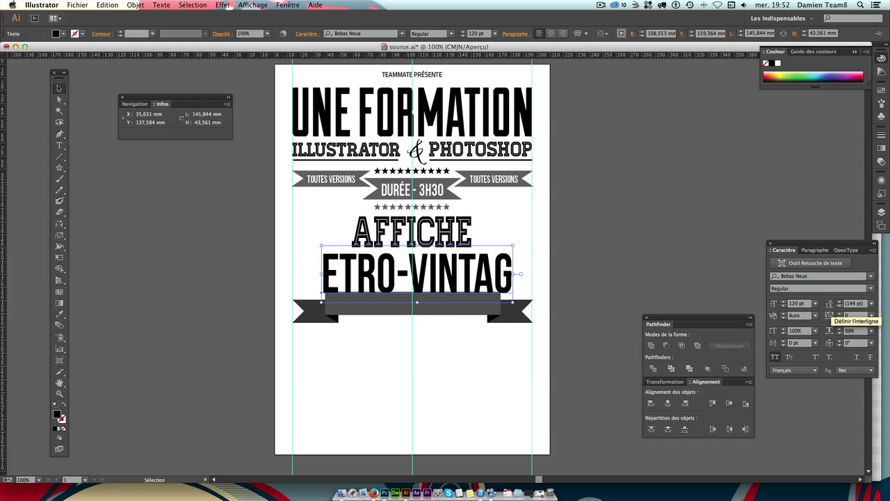
# Restore ETRO-VINTAG's tracking to -20 and recentre the line.
pyautogui.press('Left')
pyautogui.press('Left')
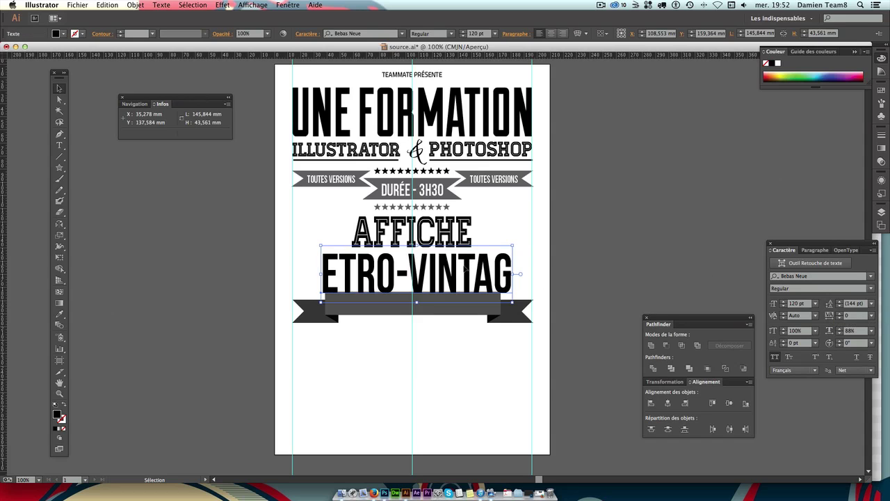
pyautogui.press('Left')
pyautogui.press('Left')
pyautogui.press('Left')
pyautogui.press('Left')
pyautogui.press('Left')
pyautogui.press('Left')
pyautogui.press('Left')
pyautogui.press('Left')
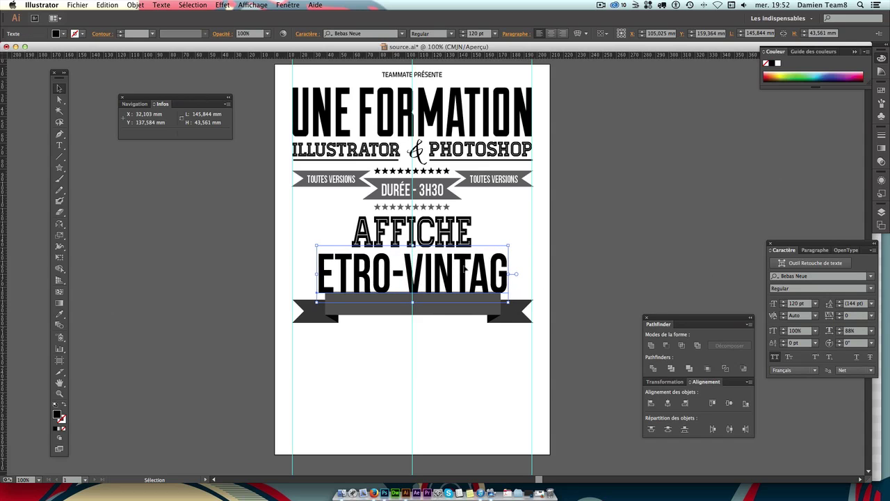
pyautogui.click(854, 315)
pyautogui.write('-20')
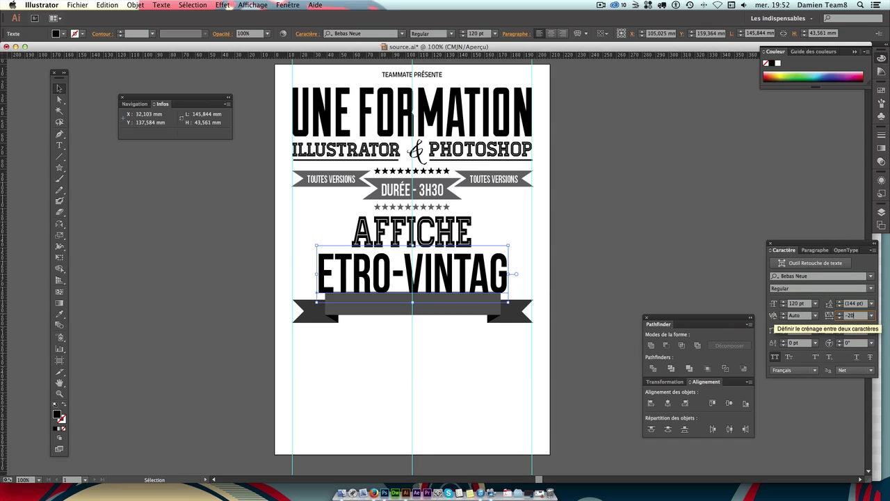
pyautogui.press('Return')
pyautogui.click(388, 332)
pyautogui.moveTo(343, 282); pyautogui.dragTo(338, 294)
pyautogui.click(499, 382)
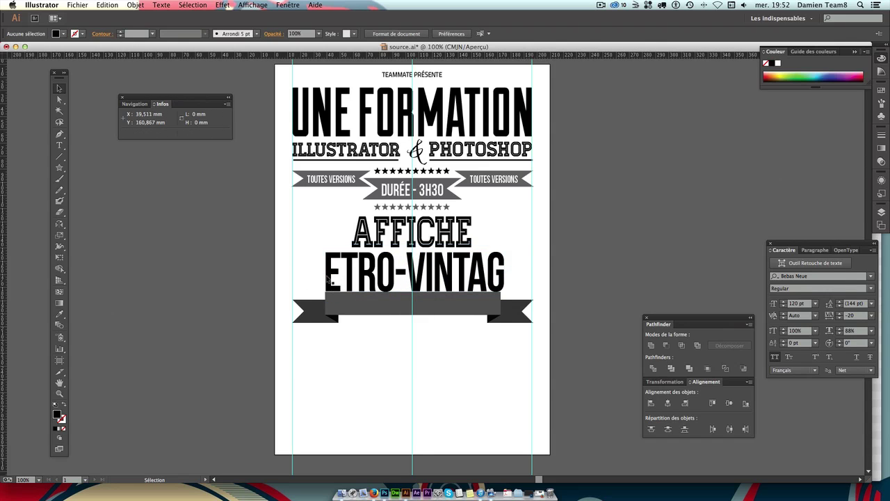
# Settle ETRO-VINTAG's horizontal scale at 86% after trying 25% and 65%.
pyautogui.hotkey('ctrl', '+')
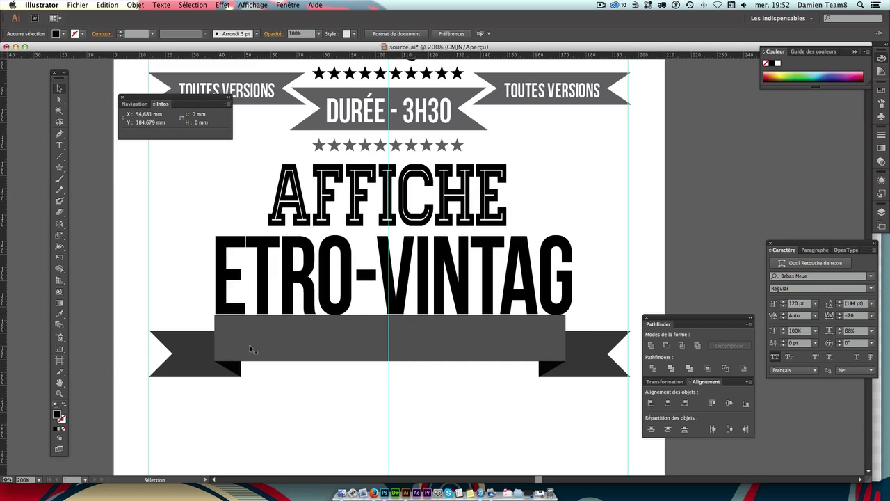
pyautogui.click(569, 295)
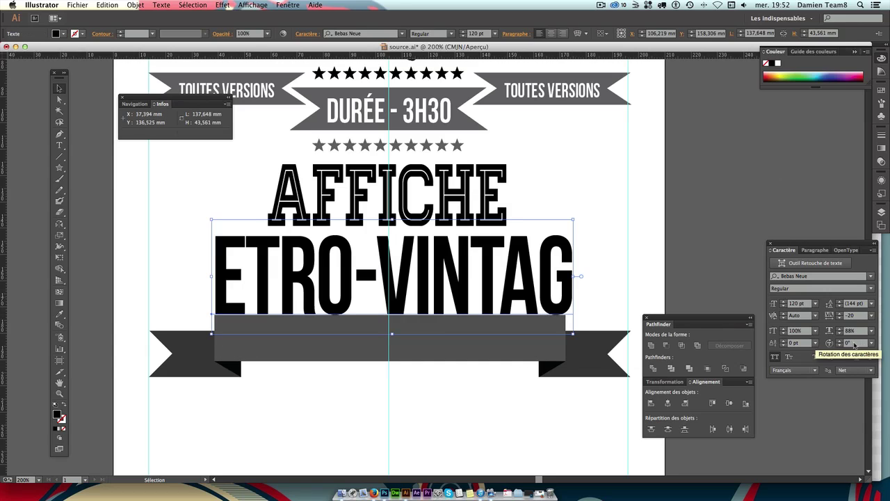
pyautogui.click(850, 331)
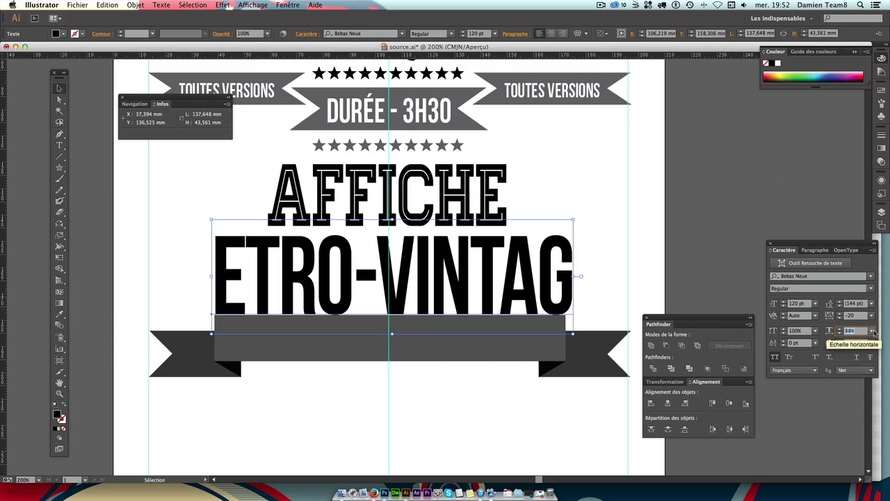
pyautogui.write('25')
pyautogui.press('Return')
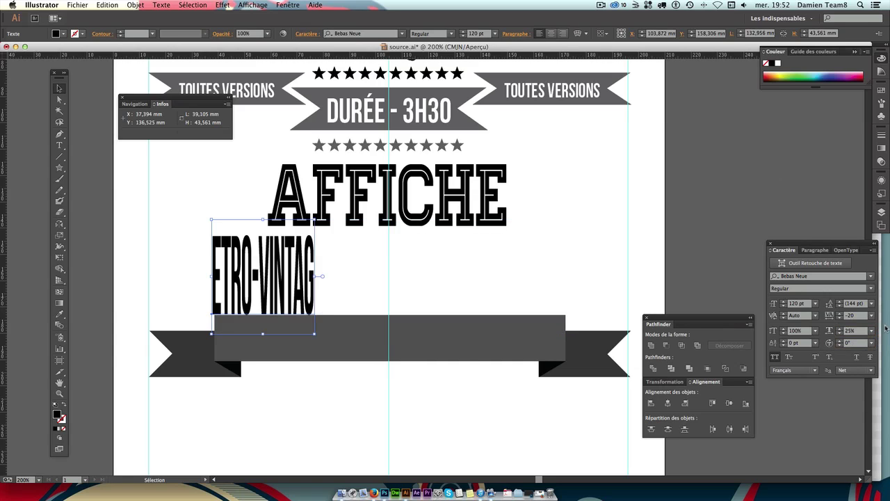
pyautogui.write('65')
pyautogui.press('Return')
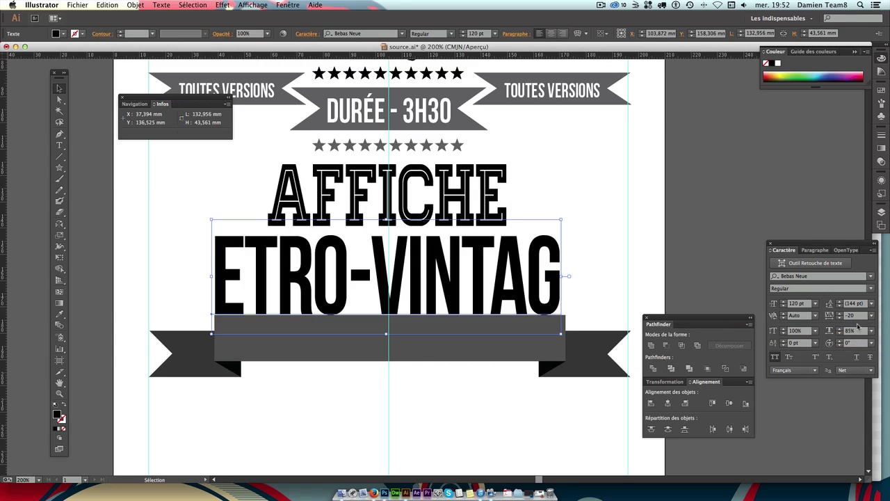
pyautogui.write('86')
pyautogui.press('Return')
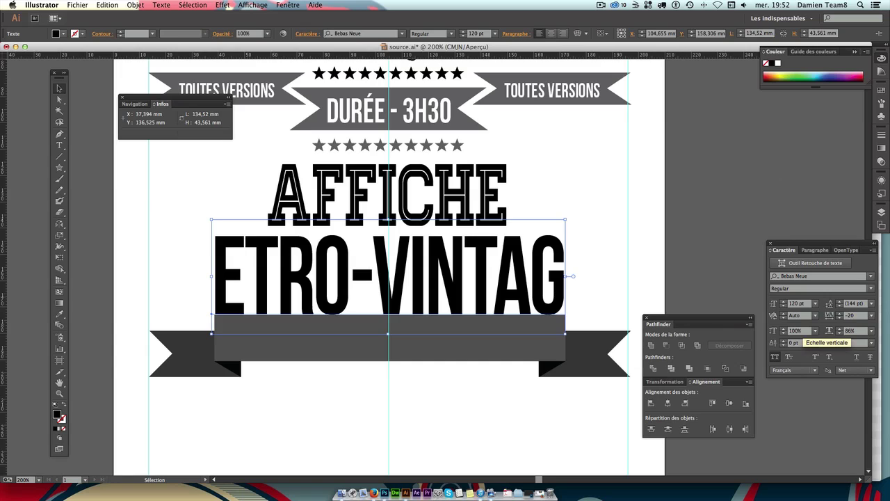
pyautogui.click(717, 283)
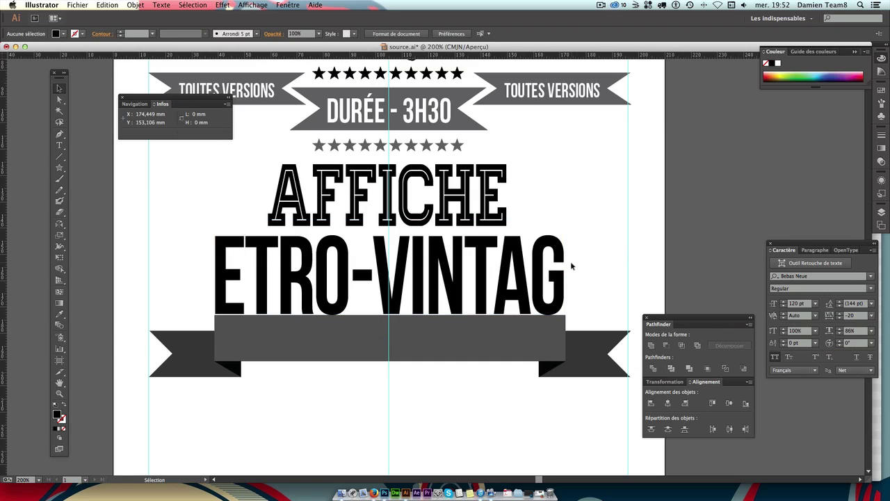
pyautogui.press('super+minus')
pyautogui.press('super+minus')
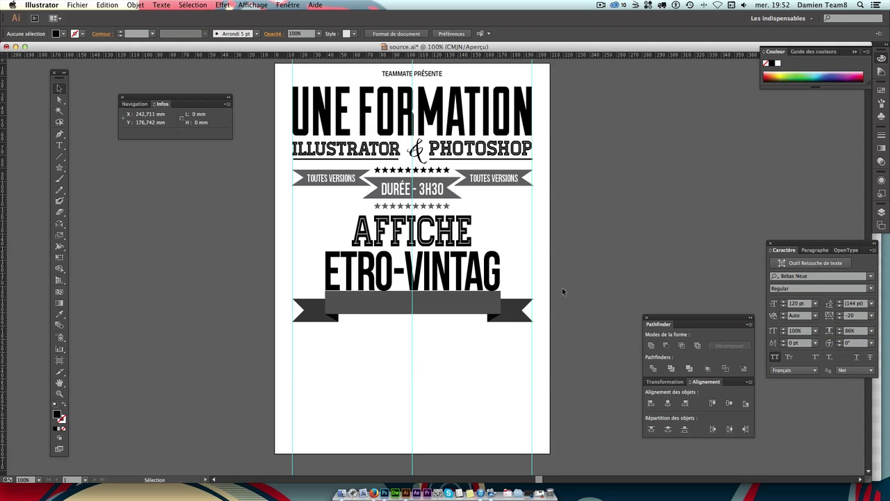
# Lower the ribbon banner group and the ETRO-VINTAG line slightly.
pyautogui.click(467, 301)
pyautogui.click(457, 318)
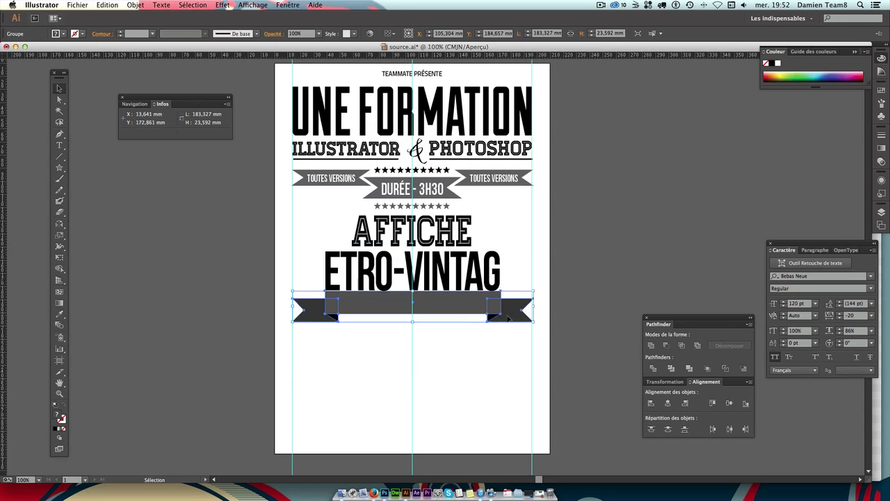
pyautogui.press('Down')
pyautogui.press('Down')
pyautogui.press('Down')
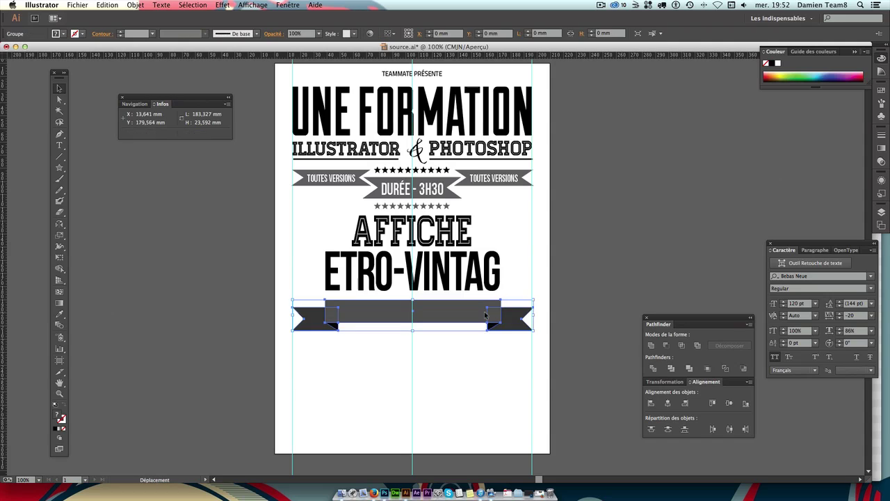
pyautogui.click(455, 269)
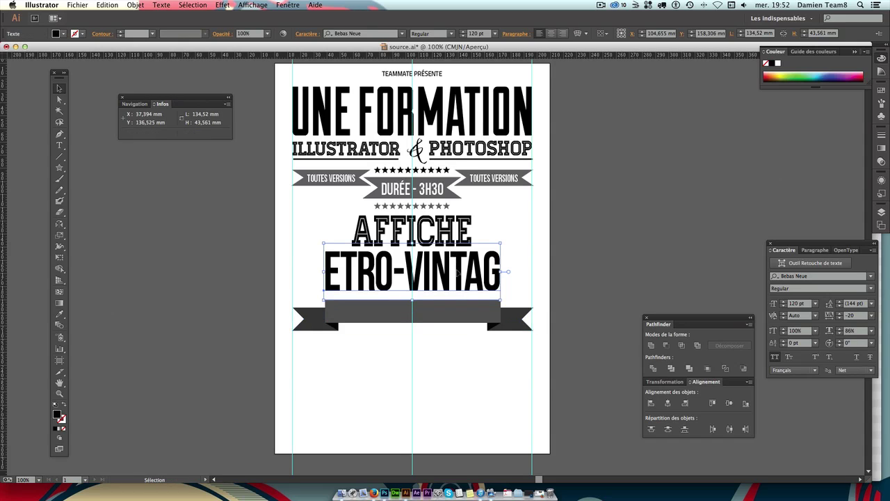
pyautogui.press('Down')
pyautogui.press('Down')
pyautogui.press('Down')
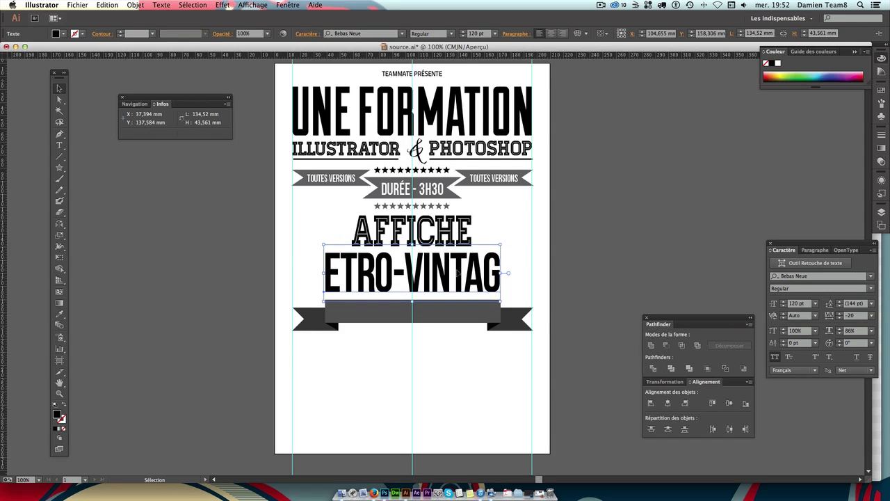
pyautogui.press('Down')
pyautogui.hotkey('ctrl', 'shift', 'a')
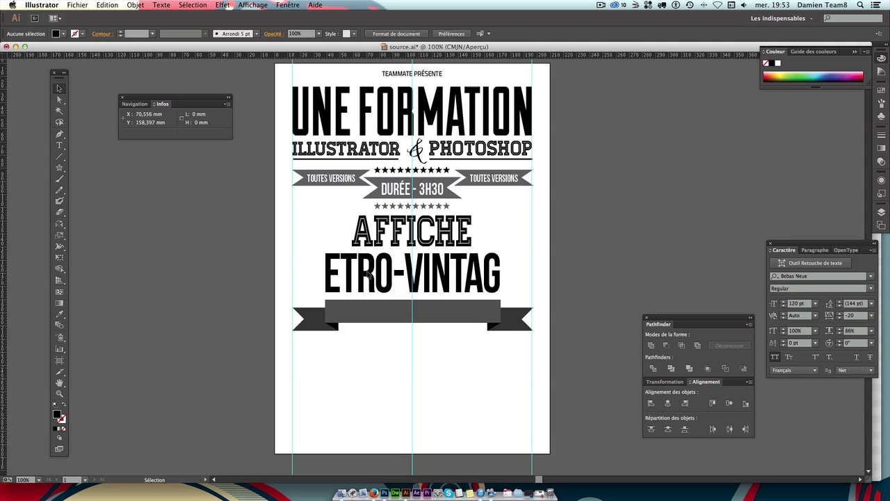
# Place a copy of the ETRO-VINTAG line below the ribbon.
pyautogui.moveTo(369, 275); pyautogui.dragTo(379, 360)
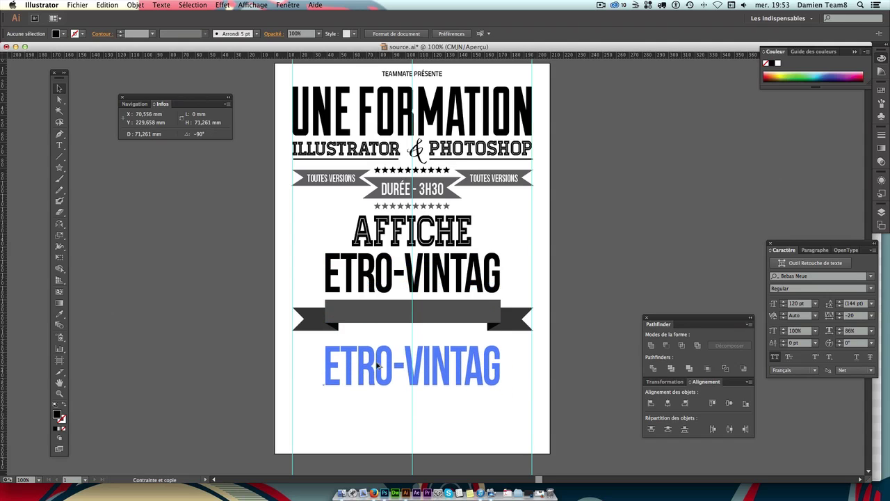
pyautogui.doubleClick(378, 360)
pyautogui.tripleClick(446, 366)
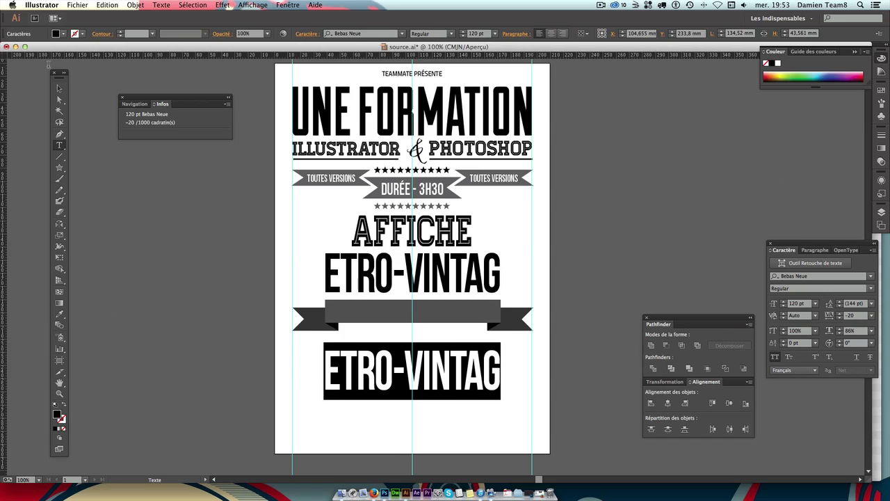
pyautogui.click(59, 88)
pyautogui.click(135, 188)
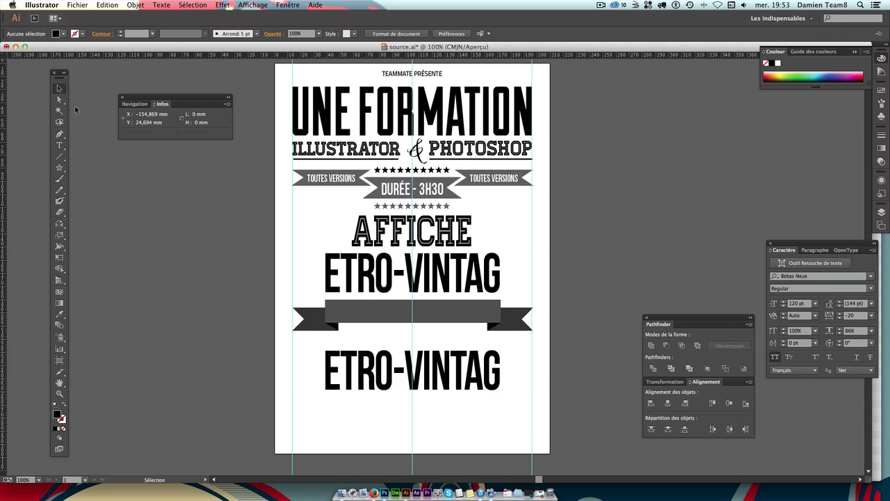
# Replace the lower copy's text with a single letter 'R'.
pyautogui.press('t')
pyautogui.click(406, 375)
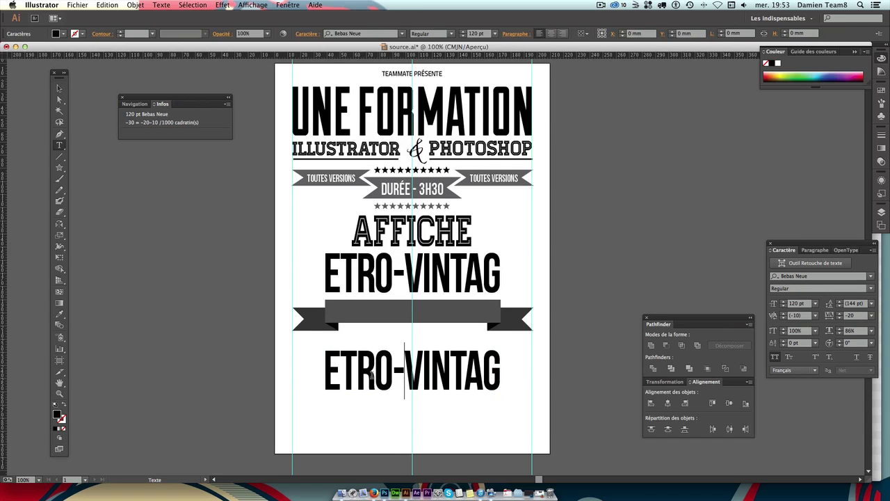
pyautogui.tripleClick(371, 376)
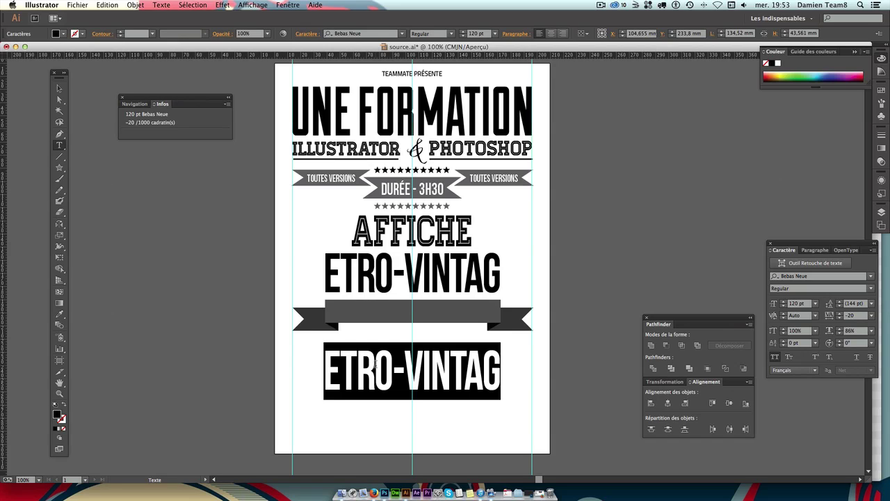
pyautogui.write('R')
pyautogui.press('Escape')
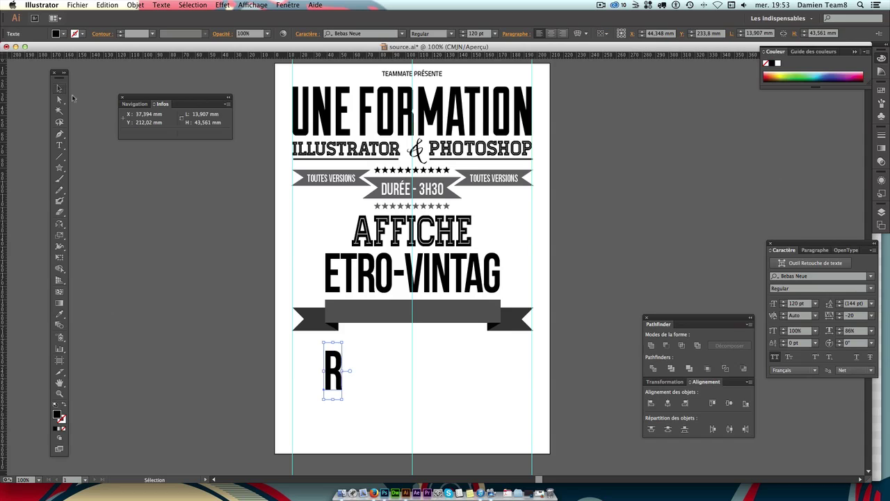
# Position the R left of ETRO-VINTAG, scale it to about 189 pt, and nudge it into place.
pyautogui.moveTo(338, 386); pyautogui.dragTo(305, 303)
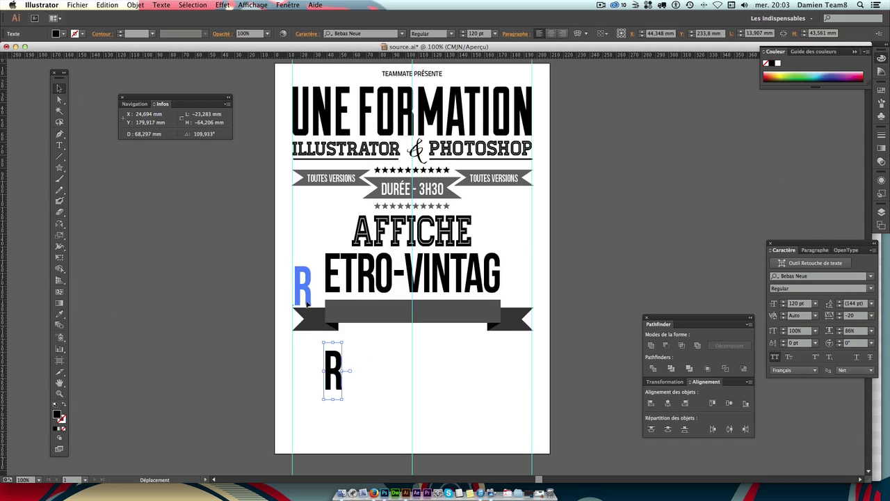
pyautogui.moveTo(312, 259); pyautogui.dragTo(340, 225)
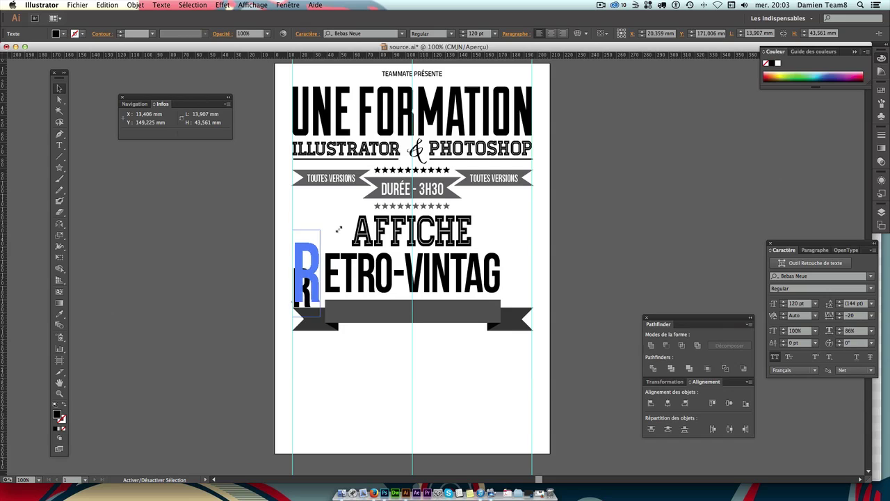
pyautogui.moveTo(340, 225); pyautogui.dragTo(343, 227)
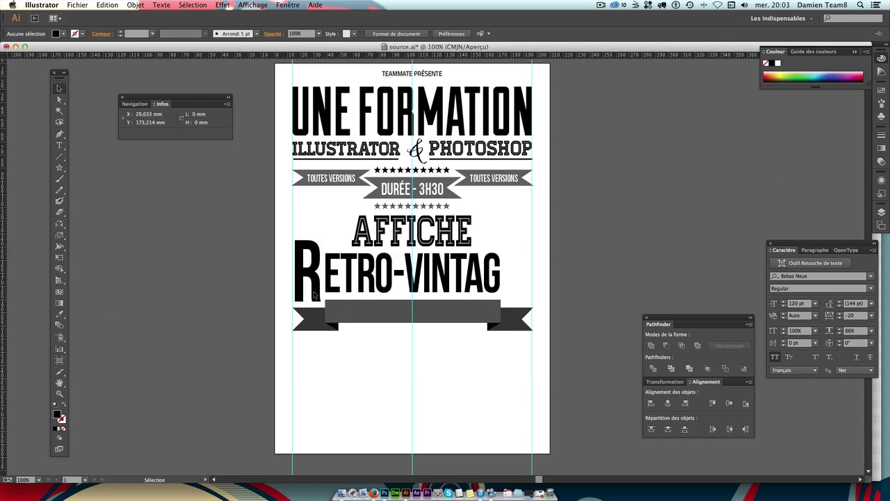
pyautogui.click(401, 355)
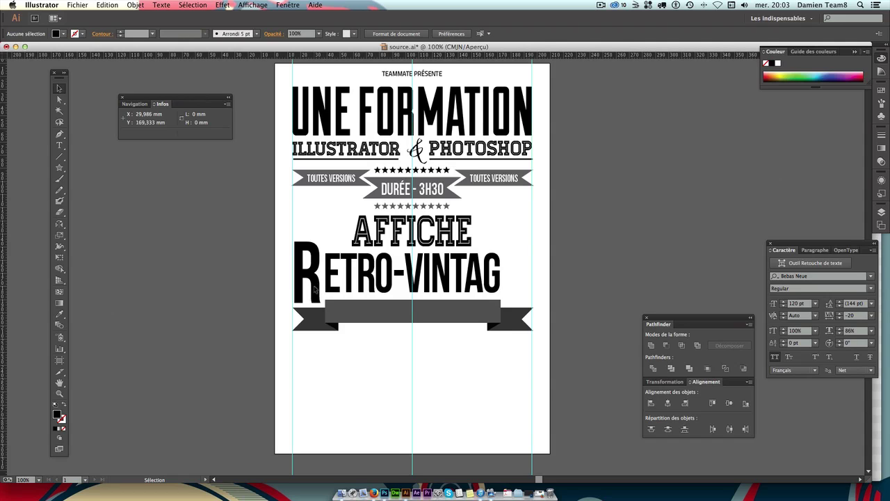
pyautogui.click(314, 289)
pyautogui.click(428, 358)
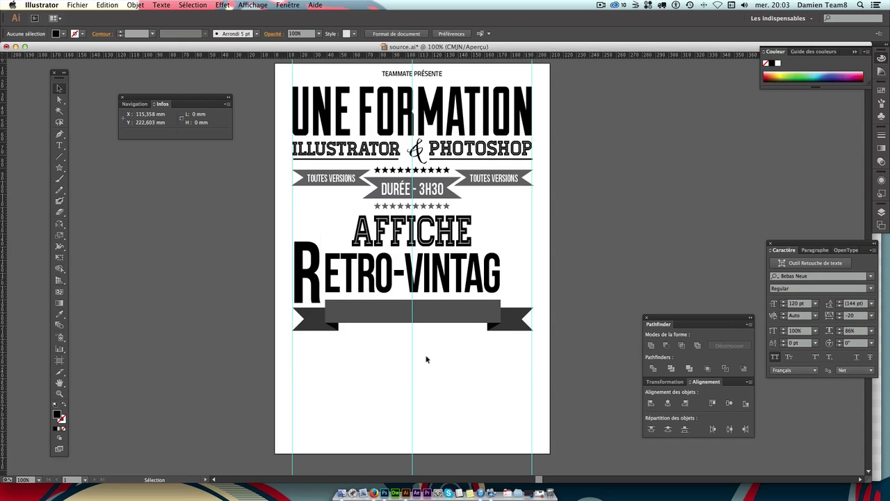
pyautogui.click(315, 283)
pyautogui.press('Left')
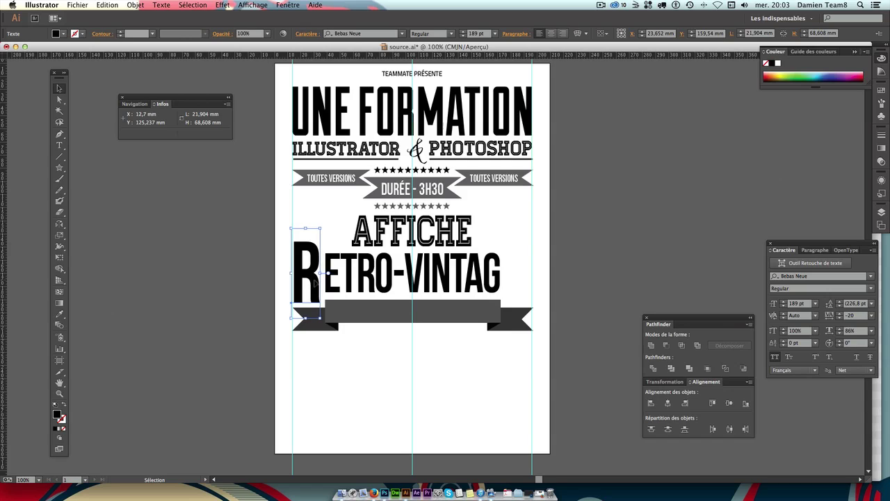
pyautogui.press('Left')
pyautogui.press('Left')
pyautogui.press('Left')
pyautogui.press('Left')
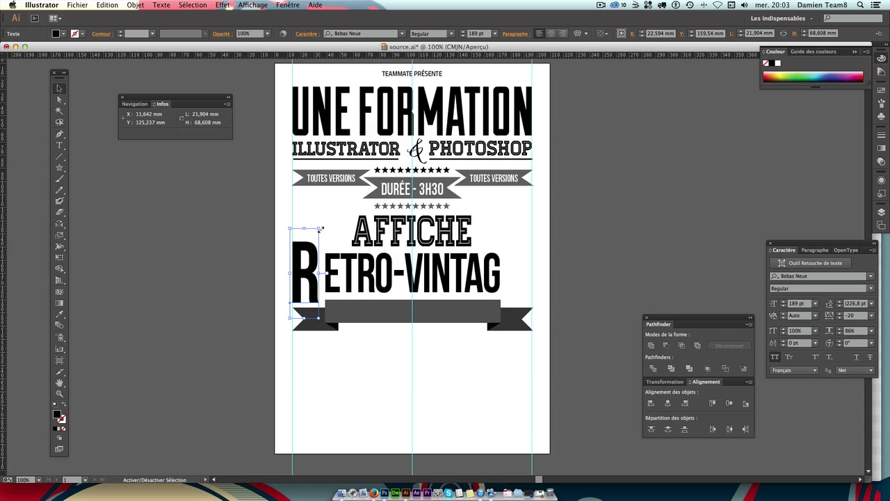
pyautogui.click(272, 235)
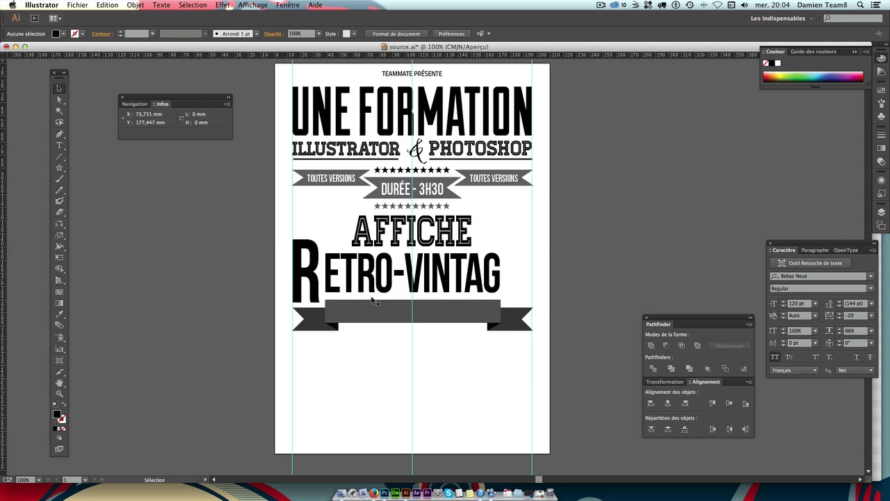
pyautogui.click(317, 293)
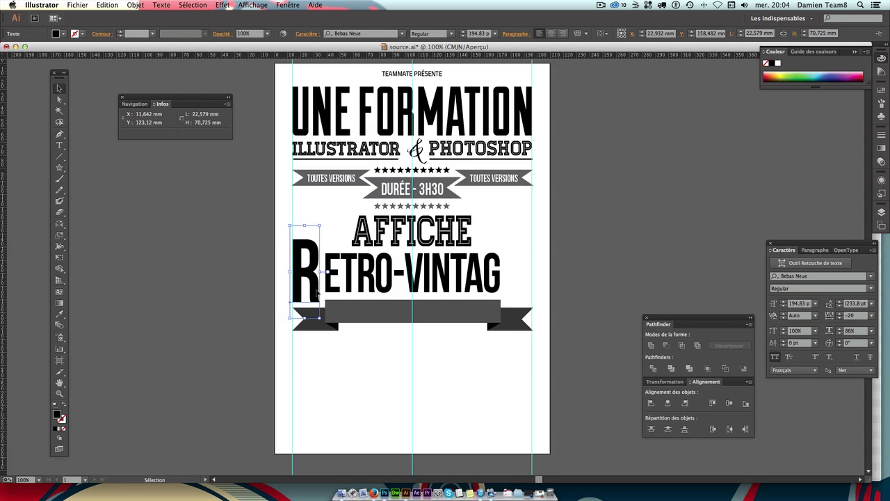
# Copy the big R after VINTAG and change the copy to 'E'.
pyautogui.press('Up')
pyautogui.click(380, 372)
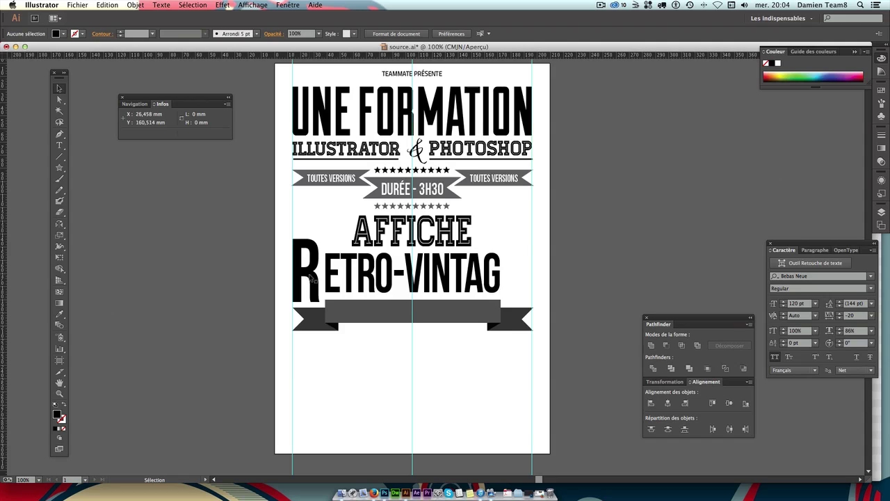
pyautogui.moveTo(311, 278); pyautogui.dragTo(516, 278)
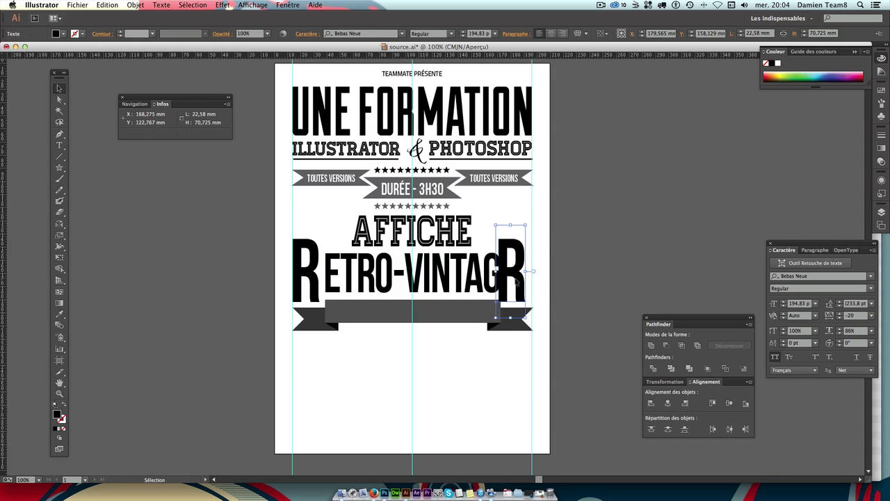
pyautogui.doubleClick(523, 277)
pyautogui.doubleClick(510, 274)
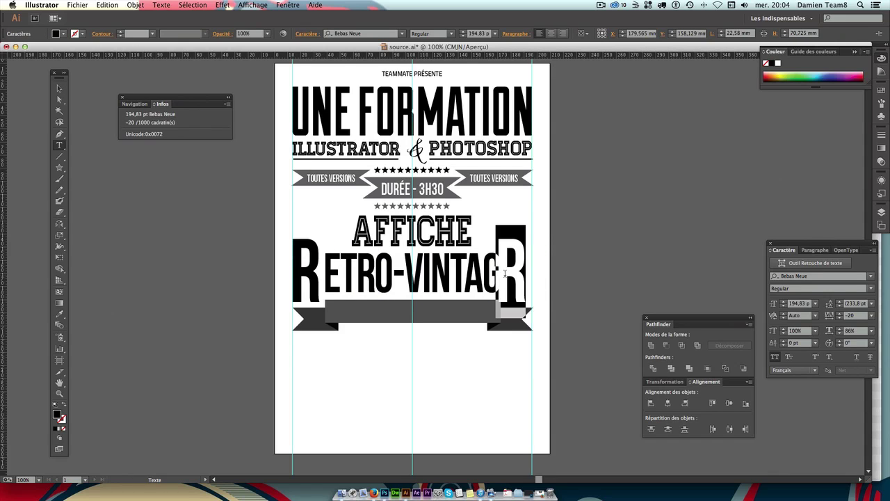
pyautogui.write('E')
pyautogui.press('Escape')
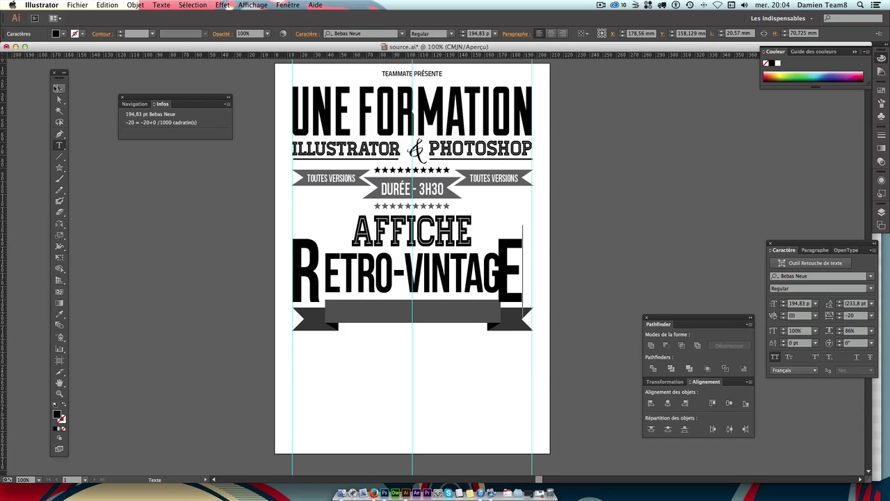
# Nudge the E and the ETRO-VINTAG line slightly right to even the spacing.
pyautogui.moveTo(517, 250); pyautogui.dragTo(523, 250)
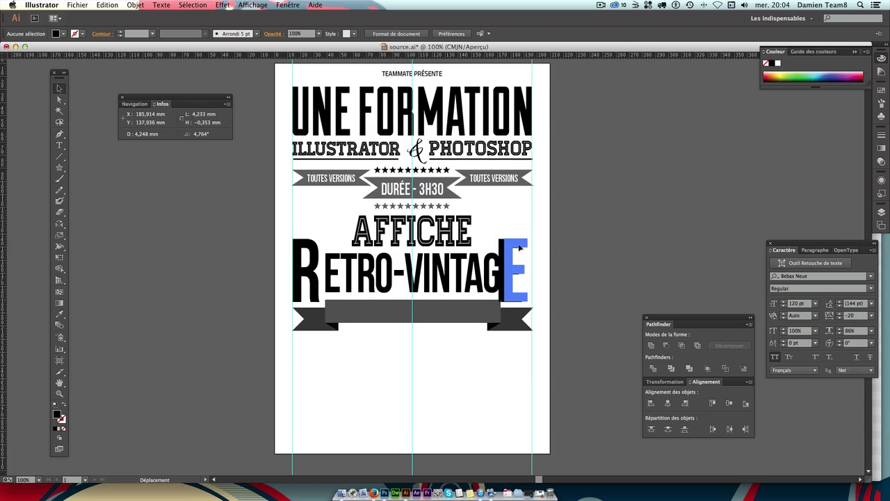
pyautogui.click(546, 306)
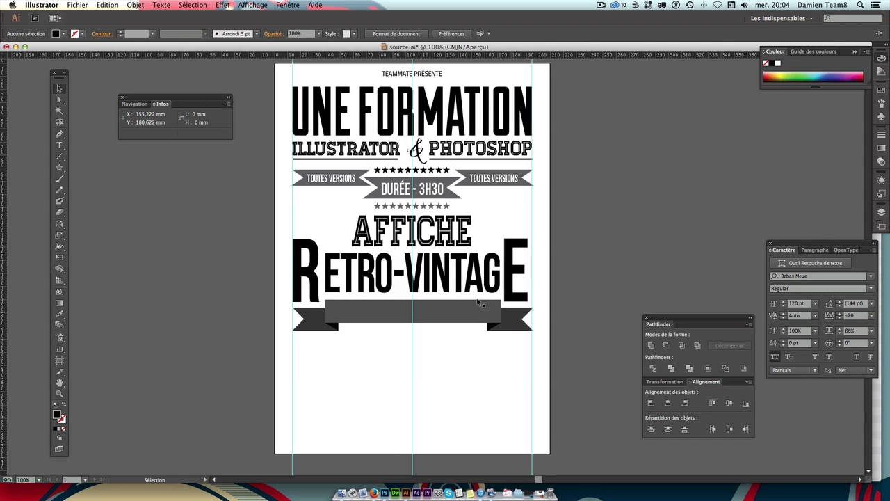
pyautogui.click(522, 255)
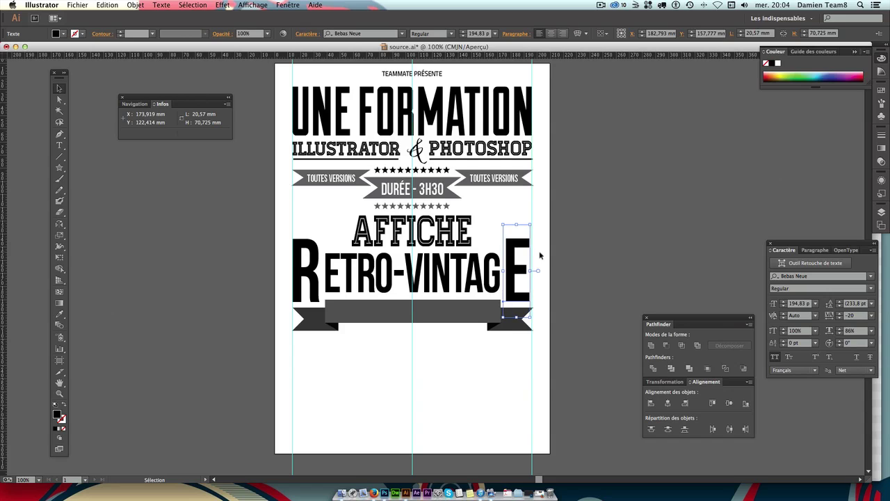
pyautogui.press('Right')
pyautogui.click(598, 245)
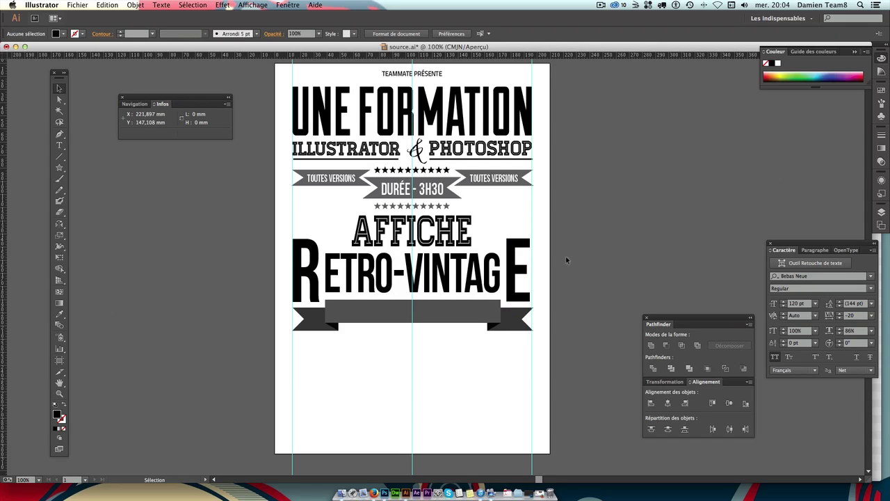
pyautogui.click(476, 280)
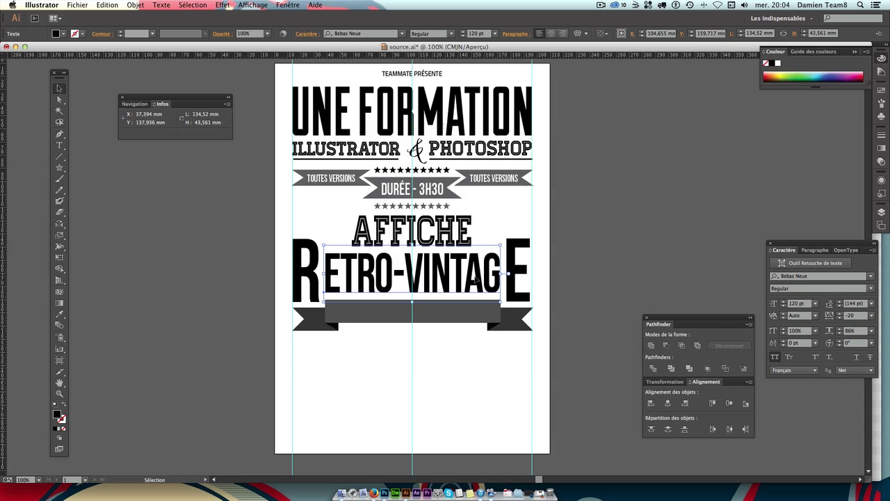
pyautogui.press('Right')
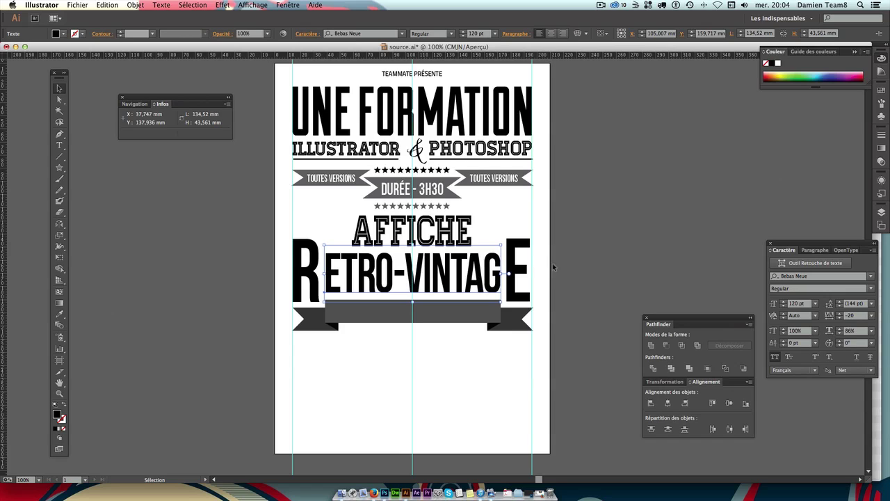
pyautogui.click(555, 263)
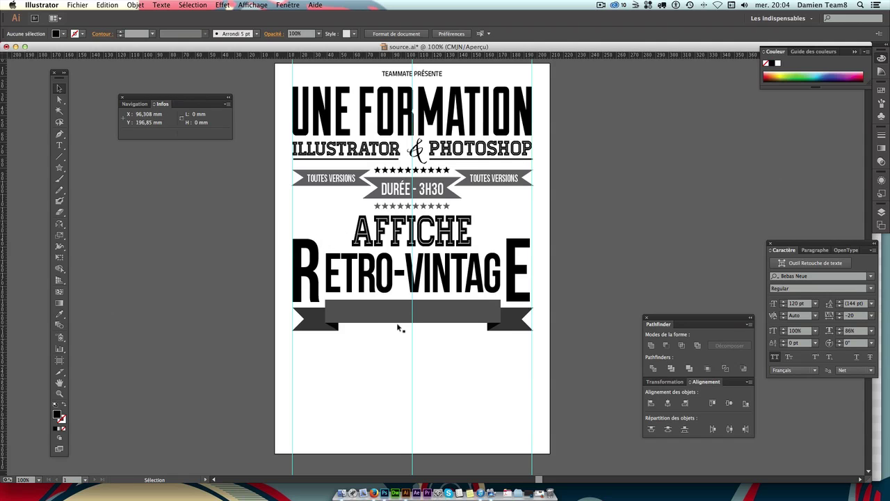
# Draw a small black triangle below the grey ribbon with the Star tool.
pyautogui.scroll(-3, 396, 323)
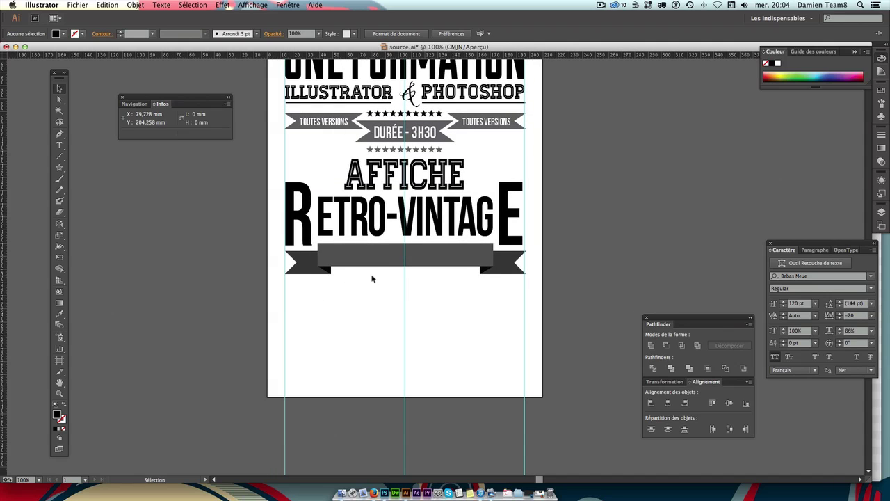
pyautogui.scroll(3, 372, 279)
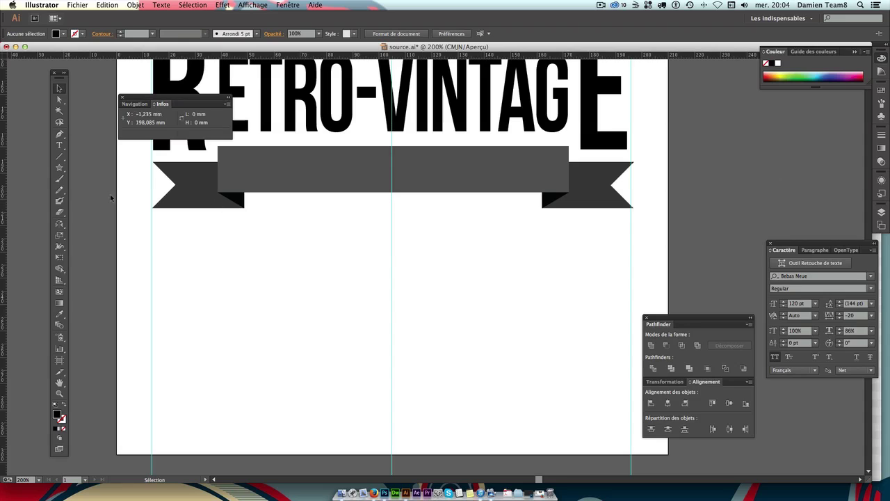
pyautogui.moveTo(59, 168); pyautogui.dragTo(97, 214)
pyautogui.moveTo(438, 255); pyautogui.dragTo(416, 269)
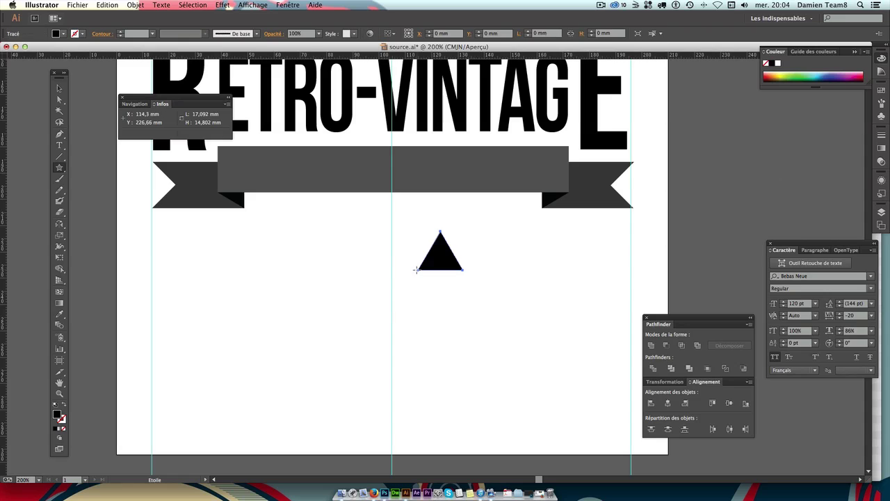
pyautogui.press('v')
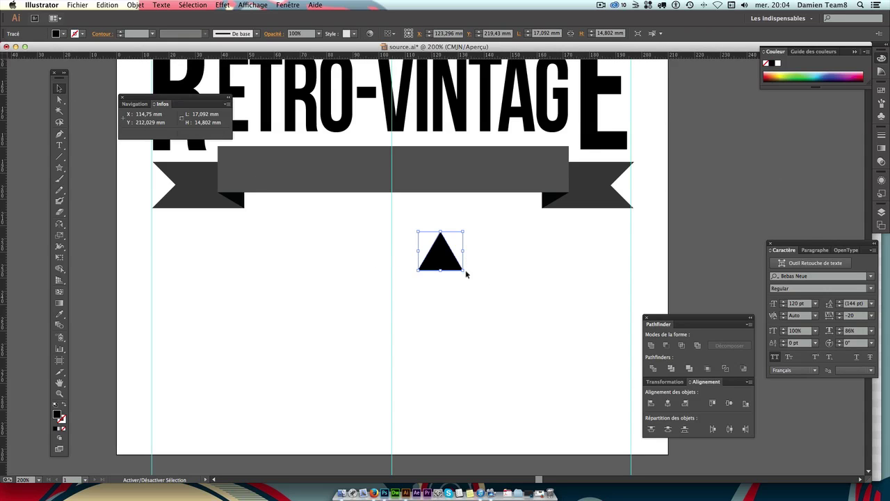
# Rotate the triangle to point left, stretch it into a long wedge, and add a mirrored copy pointing right.
pyautogui.moveTo(465, 273); pyautogui.dragTo(463, 230)
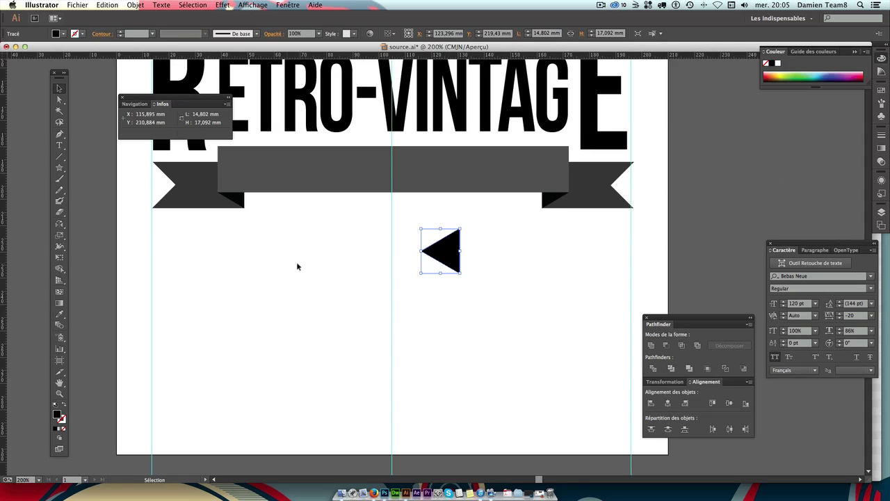
pyautogui.moveTo(421, 251); pyautogui.dragTo(262, 251)
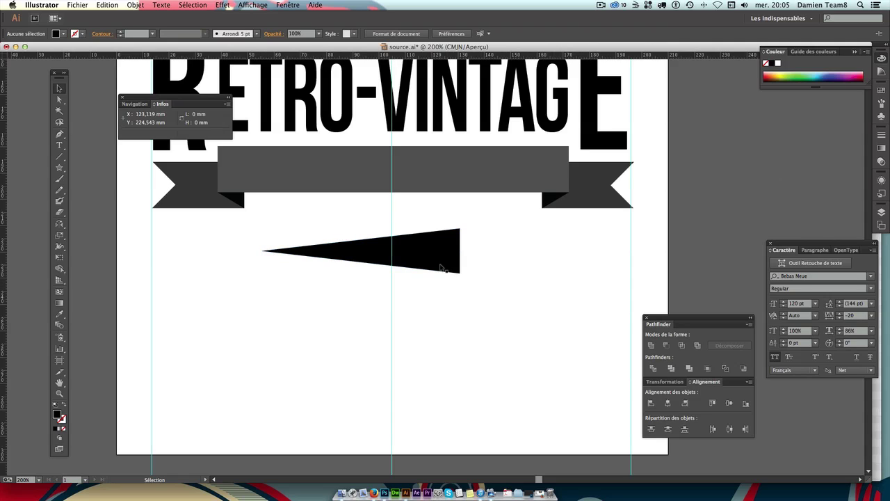
pyautogui.moveTo(442, 266); pyautogui.dragTo(521, 266)
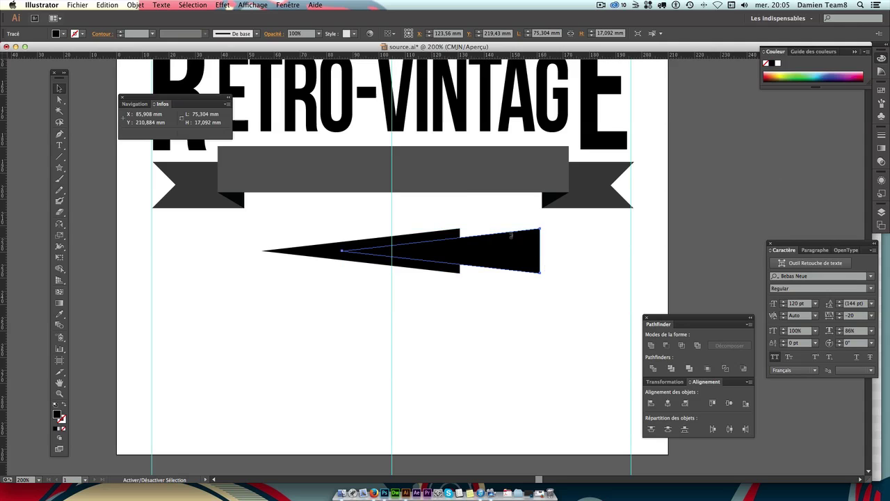
pyautogui.moveTo(544, 274)
pyautogui.mouseDown()
pyautogui.moveTo(425, 250)
pyautogui.moveTo(536, 251)
pyautogui.mouseUp()
# Shorten the right-pointing copy into a short tip about 10.4 mm wide.
pyautogui.click(676, 237)
pyautogui.click(532, 257)
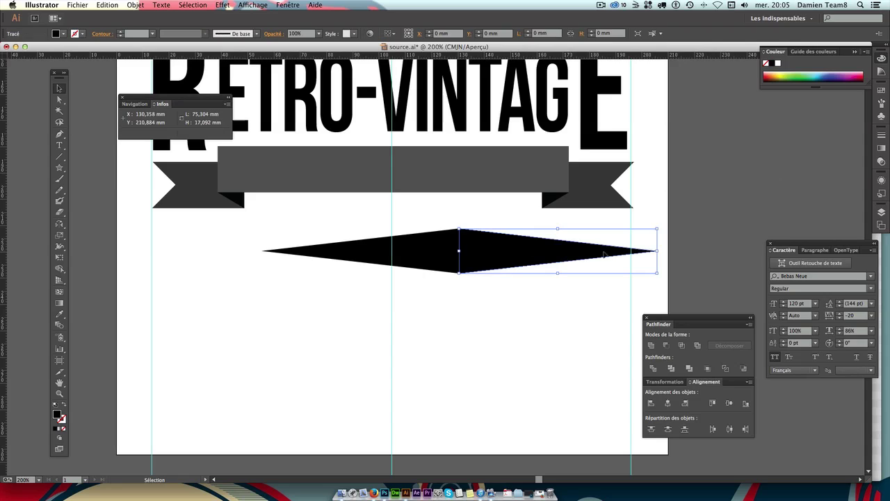
pyautogui.moveTo(659, 251); pyautogui.dragTo(490, 247)
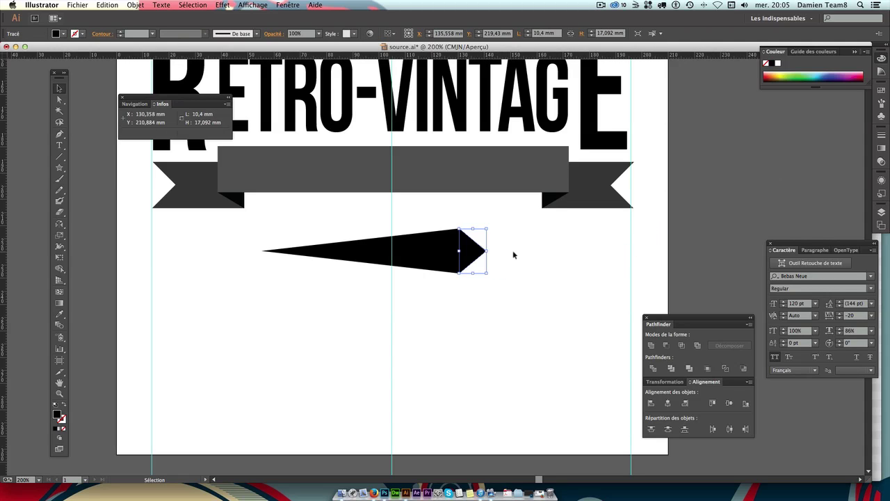
pyautogui.click(514, 254)
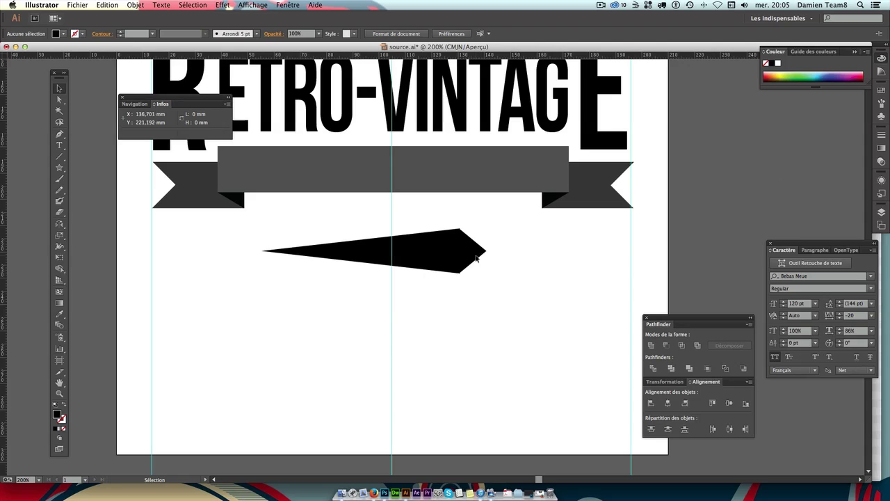
pyautogui.click(484, 251)
pyautogui.click(540, 249)
# Select both wedges and unite them with Pathfinder into one spear shape.
pyautogui.click(468, 246)
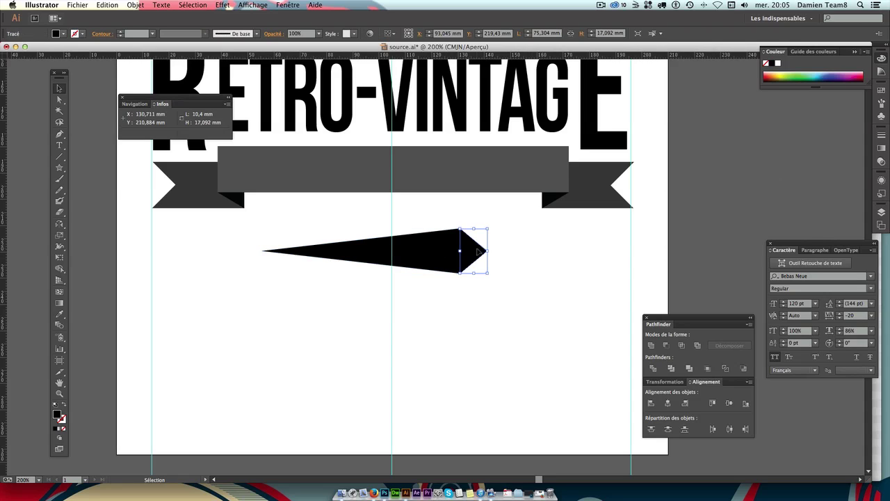
pyautogui.click(433, 252)
pyautogui.click(476, 251)
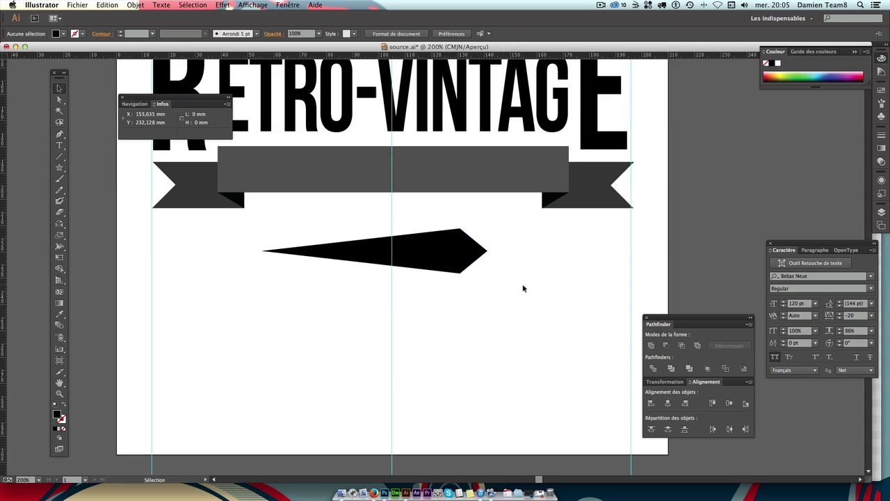
pyautogui.moveTo(522, 290); pyautogui.dragTo(429, 225)
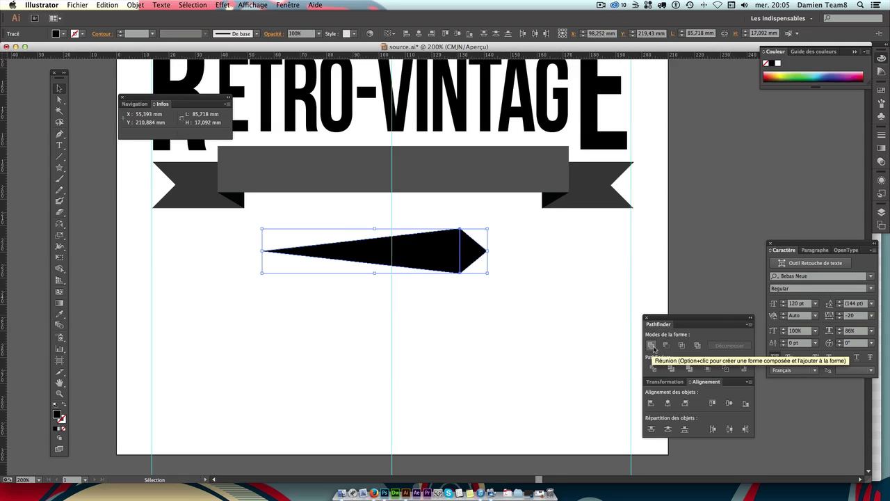
pyautogui.click(652, 345)
pyautogui.click(518, 278)
pyautogui.click(479, 256)
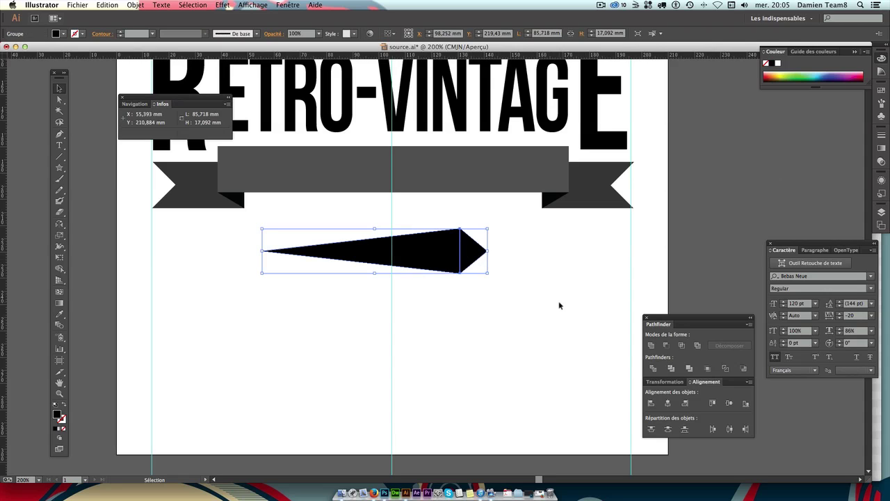
# Zoom in on the arrow and bring its tip piece to the front.
pyautogui.press('super+plus')
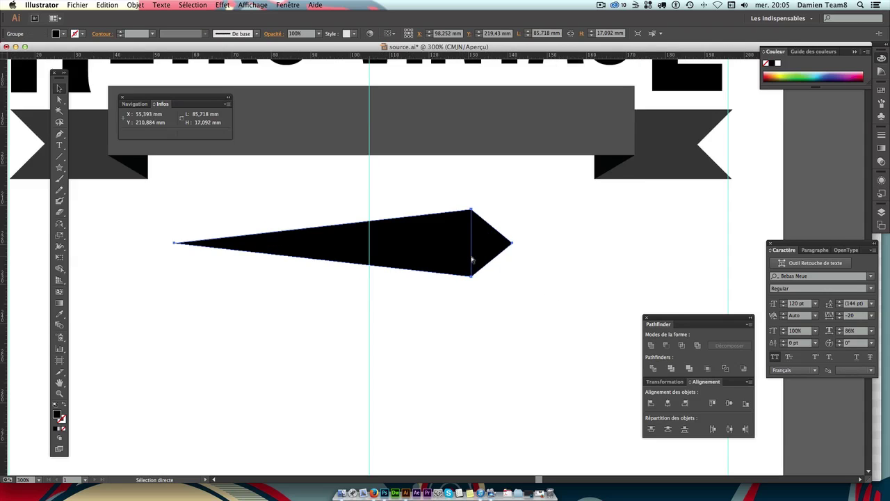
pyautogui.press('super+plus')
pyautogui.press('super+plus')
pyautogui.moveTo(563, 208); pyautogui.dragTo(602, 164)
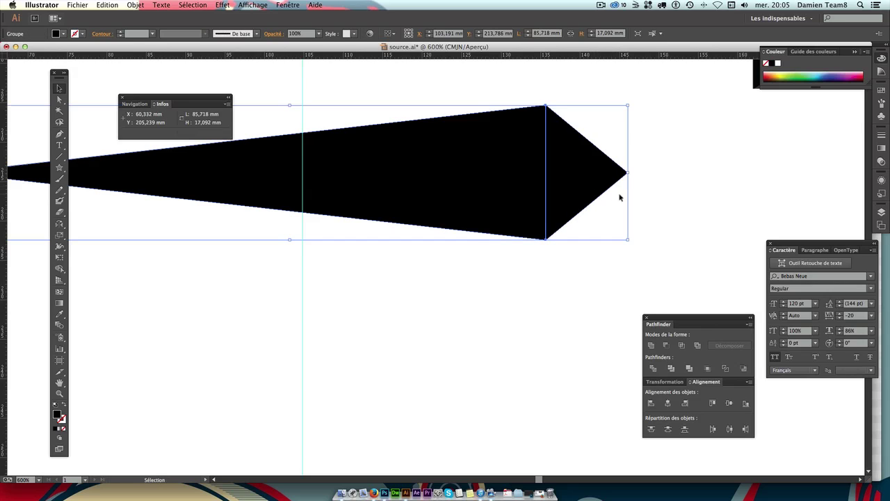
pyautogui.press('super+z')
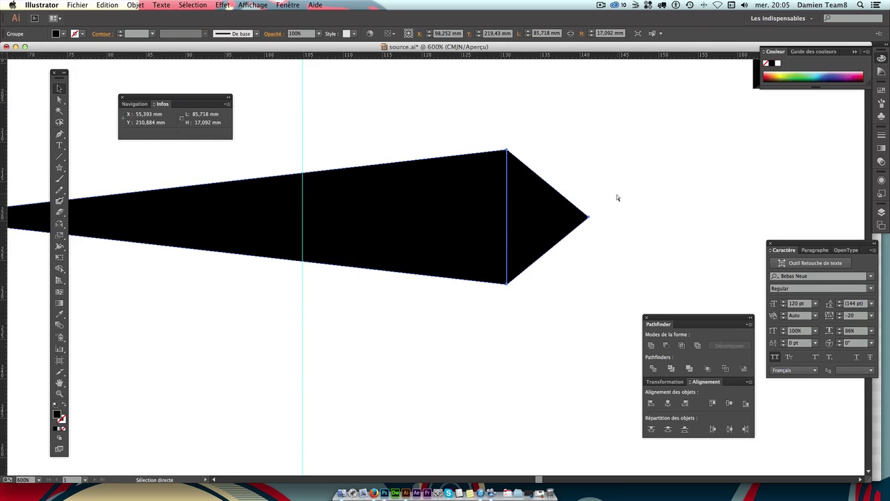
pyautogui.press('v')
pyautogui.click(570, 208)
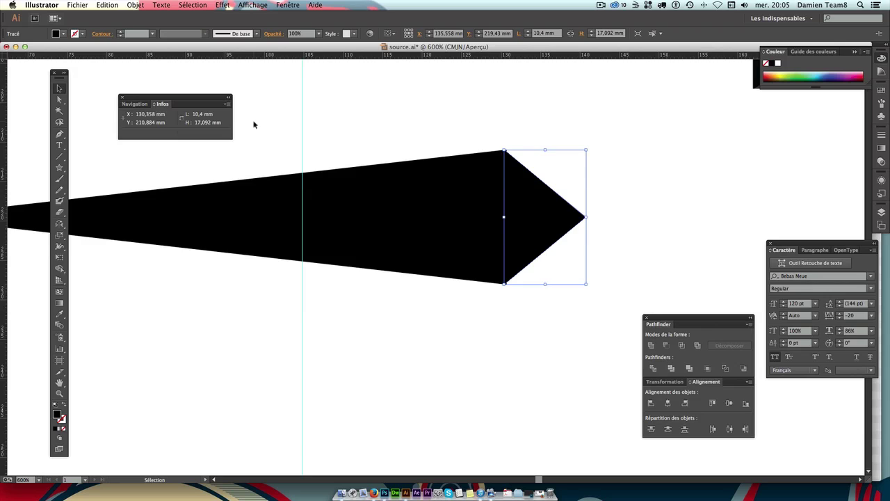
pyautogui.click(146, 4)
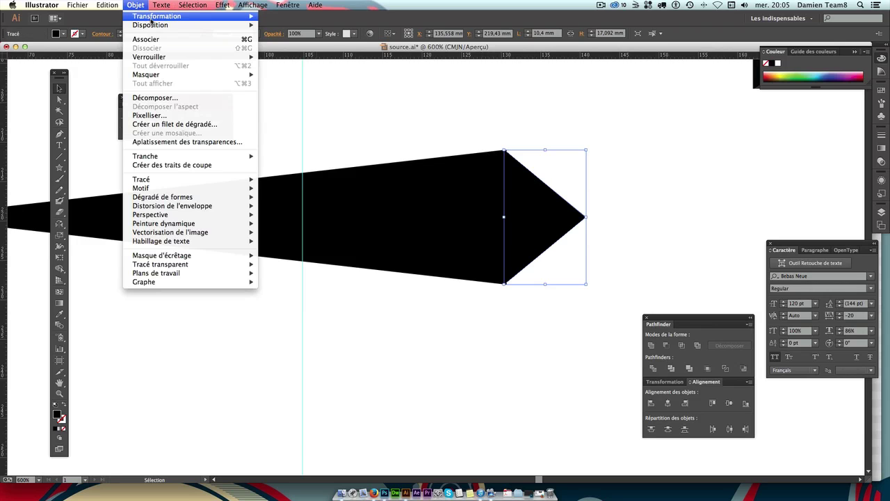
pyautogui.click(278, 25)
pyautogui.click(584, 179)
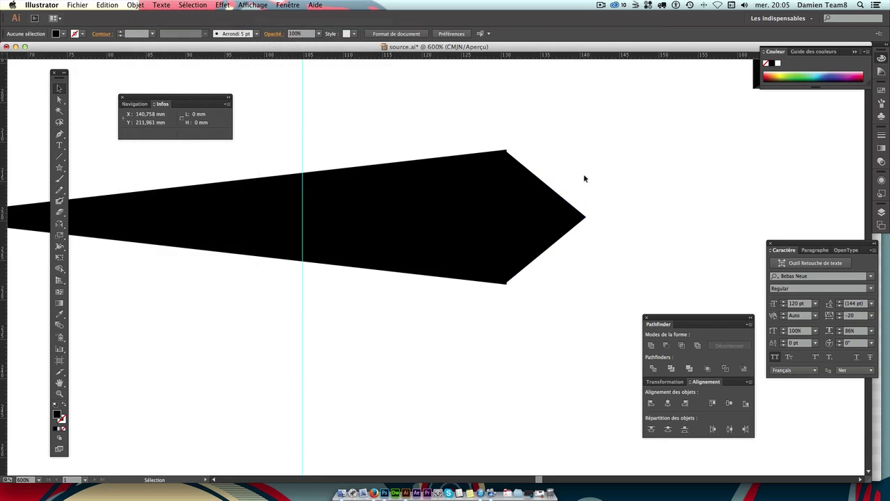
# Try uniting the tip and wedge with Pathfinder, then undo the merge.
pyautogui.click(532, 216)
pyautogui.moveTo(602, 249); pyautogui.dragTo(497, 233)
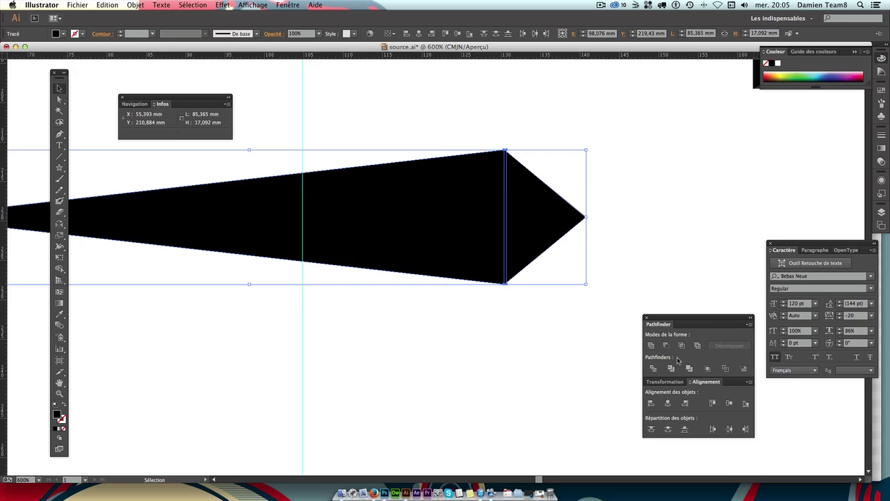
pyautogui.click(650, 344)
pyautogui.click(642, 275)
pyautogui.click(513, 202)
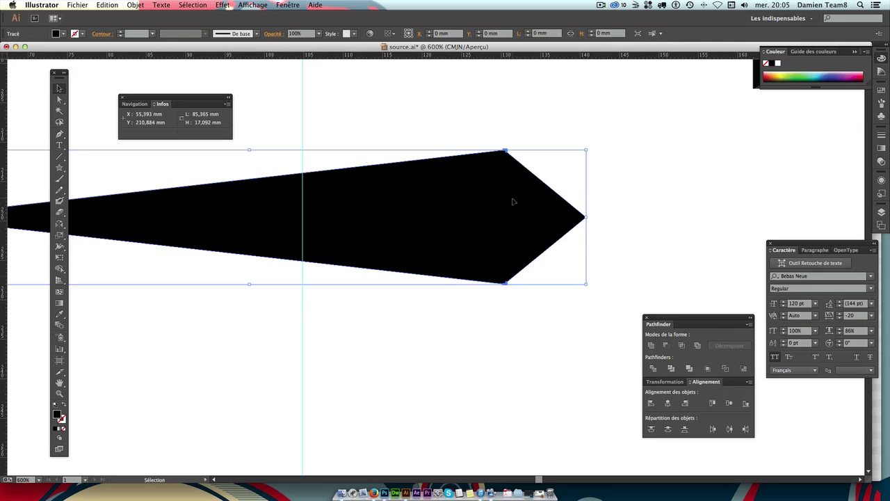
pyautogui.click(618, 215)
pyautogui.press('a')
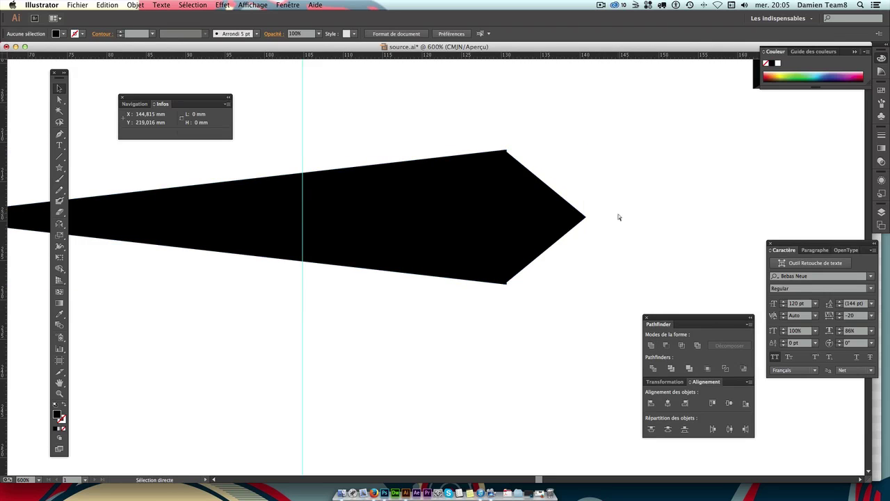
pyautogui.hotkey('ctrl', 'z')
pyautogui.press('v')
# Nudge the tip piece slightly and bring it to the front again.
pyautogui.click(596, 208)
pyautogui.click(536, 218)
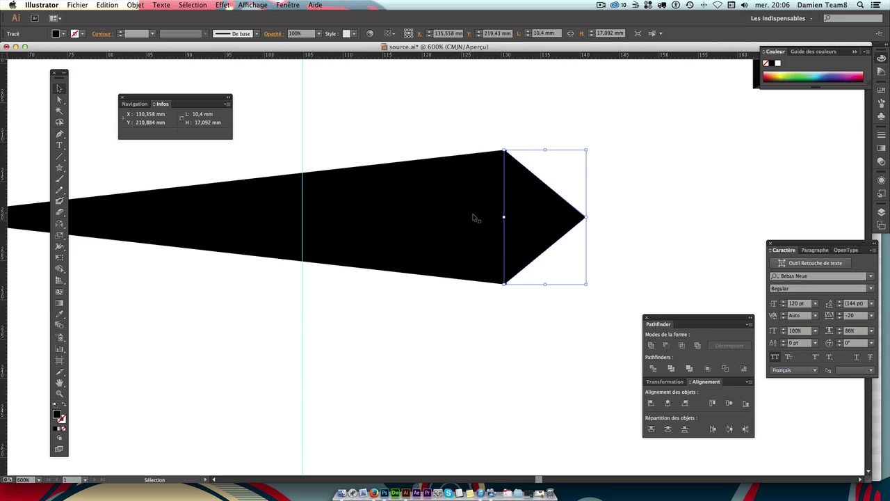
pyautogui.click(474, 218)
pyautogui.click(549, 208)
pyautogui.click(578, 209)
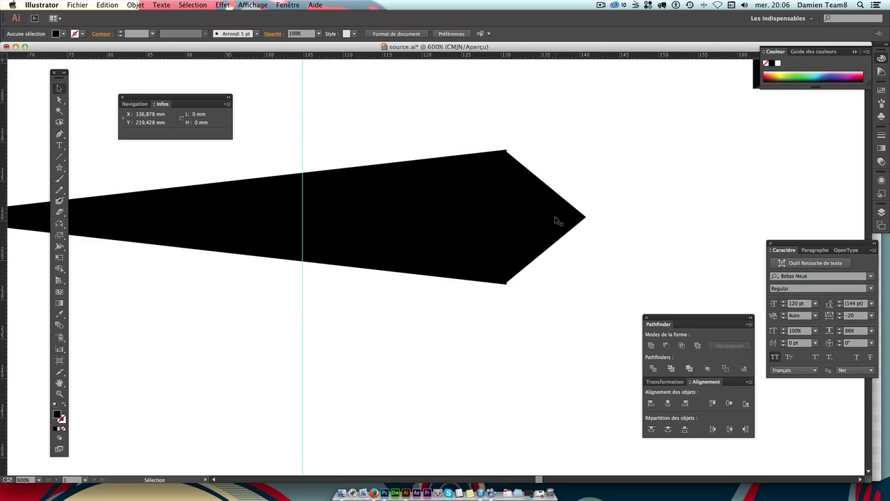
pyautogui.click(556, 218)
pyautogui.moveTo(547, 216); pyautogui.dragTo(546, 215)
pyautogui.click(540, 208)
pyautogui.click(139, 5)
pyautogui.moveTo(150, 25)
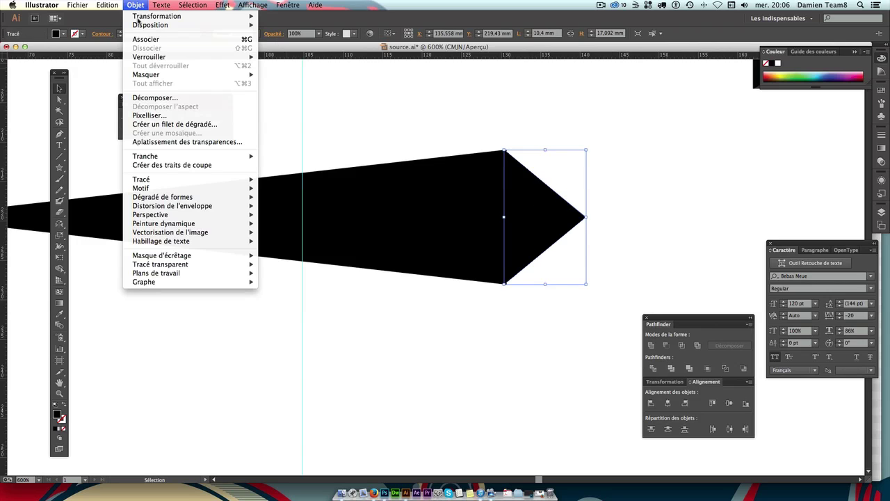
pyautogui.click(266, 31)
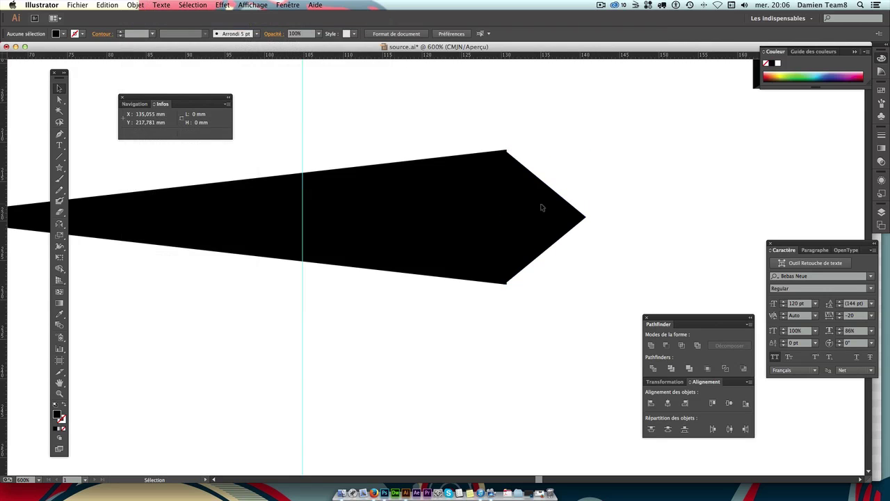
pyautogui.click(642, 200)
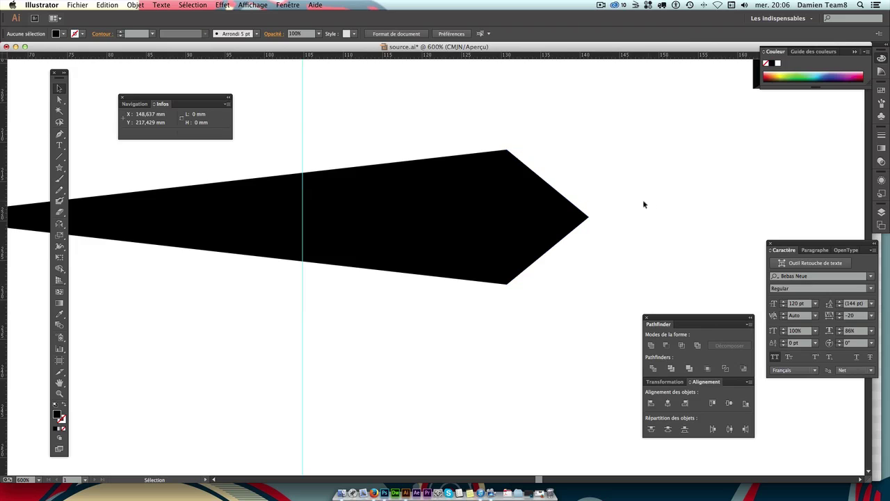
# Select the arrow body and tip together, then isolate the triangular tip.
pyautogui.moveTo(486, 133); pyautogui.dragTo(567, 224)
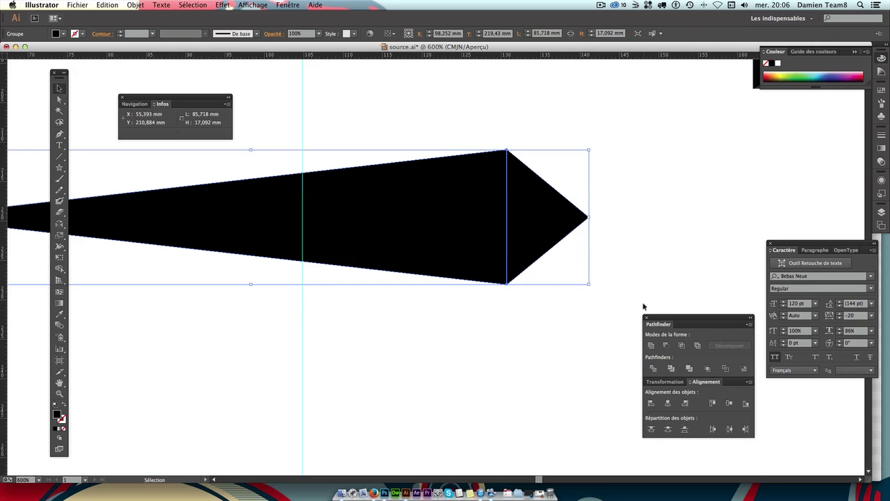
pyautogui.click(612, 251)
pyautogui.click(545, 205)
pyautogui.click(630, 210)
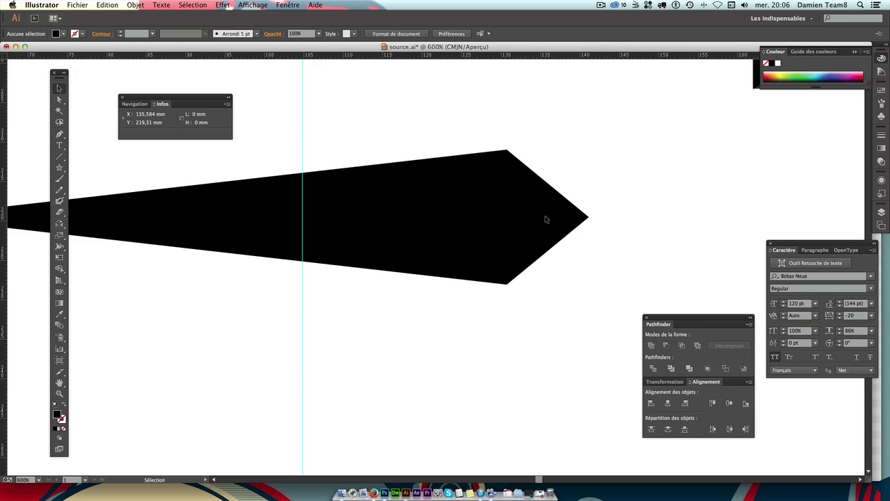
pyautogui.click(546, 219)
pyautogui.press('super')
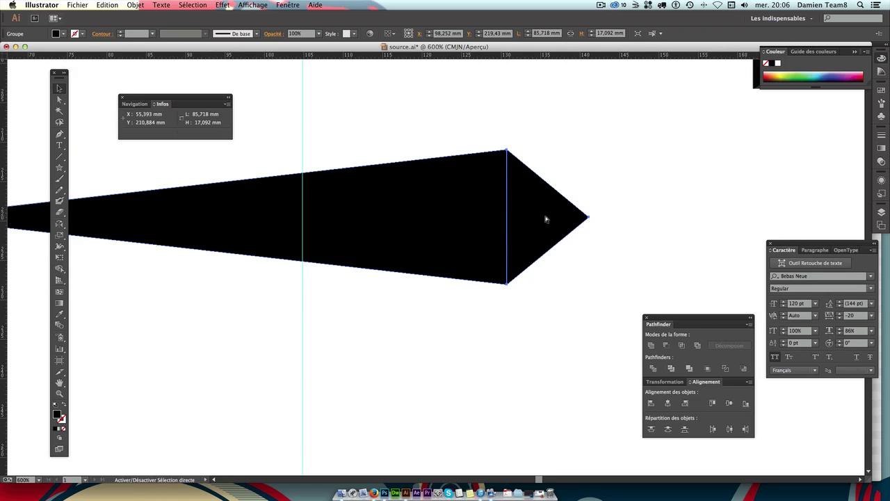
pyautogui.click(605, 213)
pyautogui.click(568, 215)
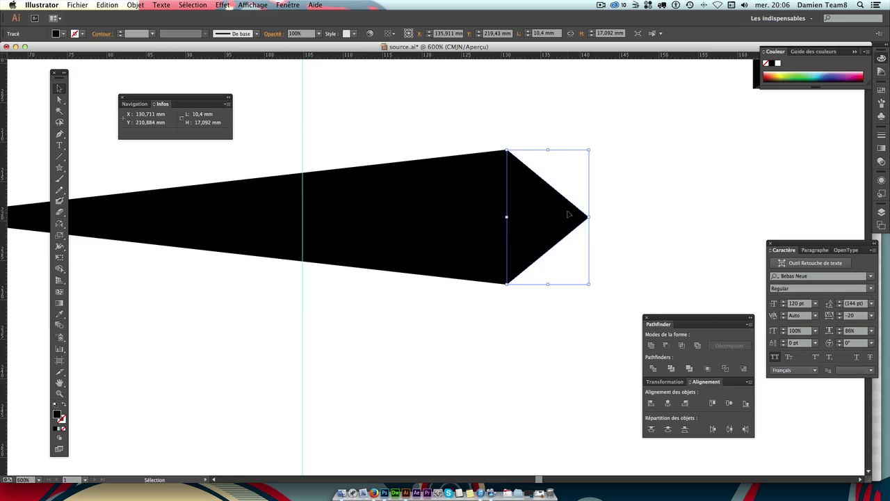
pyautogui.click(626, 234)
# Unite body and tip once more, then undo so the tip separates again.
pyautogui.moveTo(611, 257); pyautogui.dragTo(473, 185)
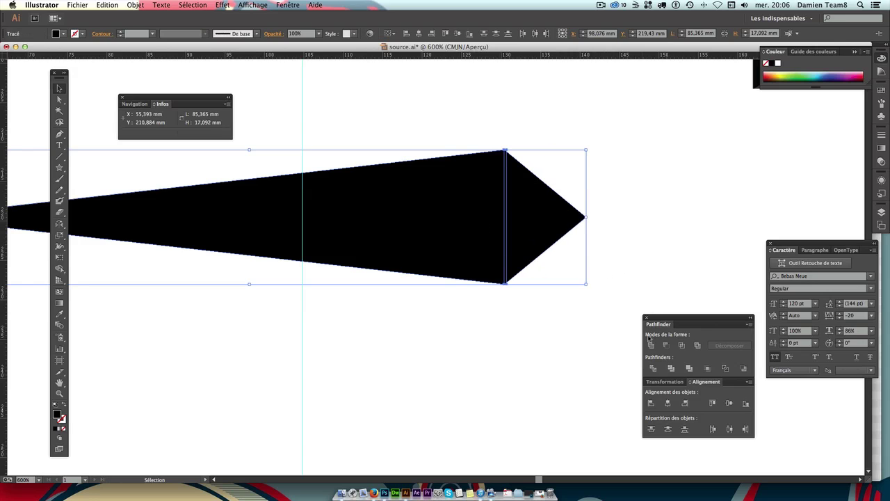
pyautogui.click(652, 346)
pyautogui.click(622, 248)
pyautogui.click(541, 231)
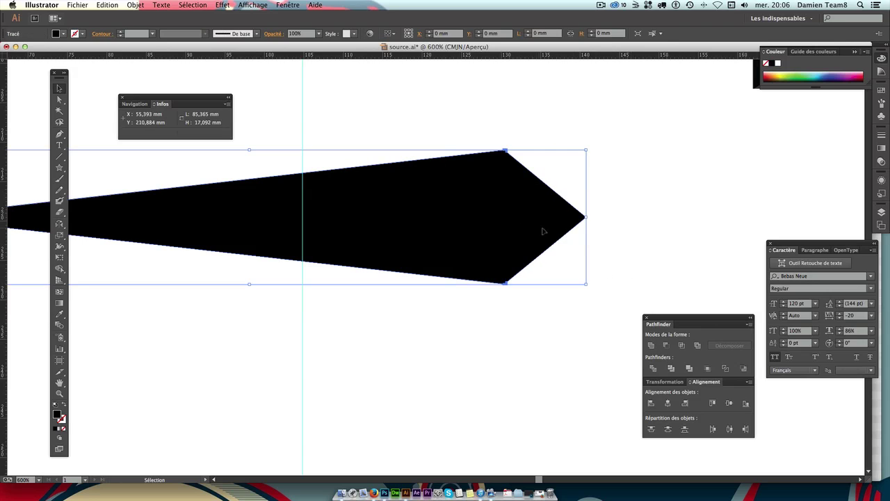
pyautogui.click(625, 229)
pyautogui.press('a')
pyautogui.press('ctrl')
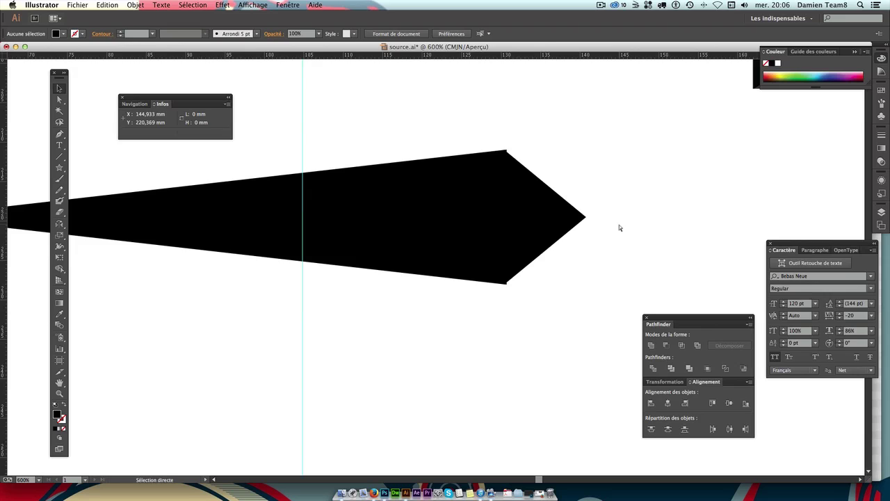
pyautogui.hotkey('ctrl', 'z')
pyautogui.hotkey('ctrl', 'z')
# Nudge the tip right, try Minus Front and undo, then group body and tip.
pyautogui.click(573, 218)
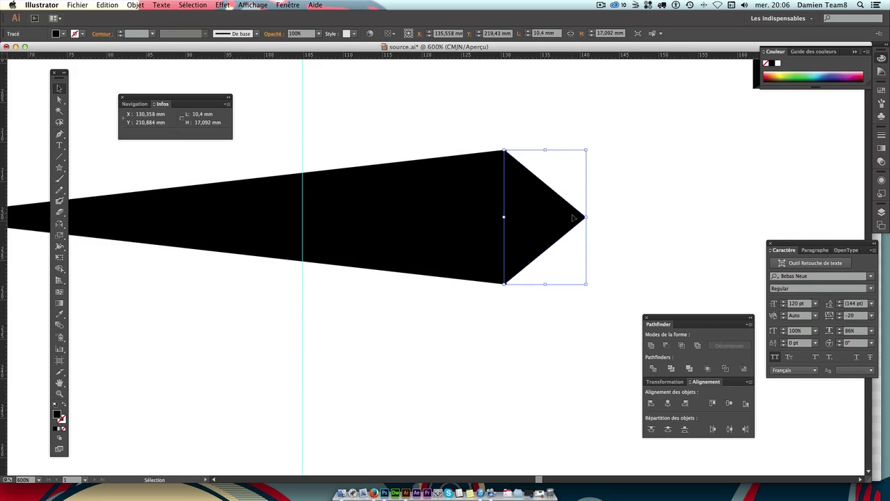
pyautogui.press('Right')
pyautogui.click(622, 218)
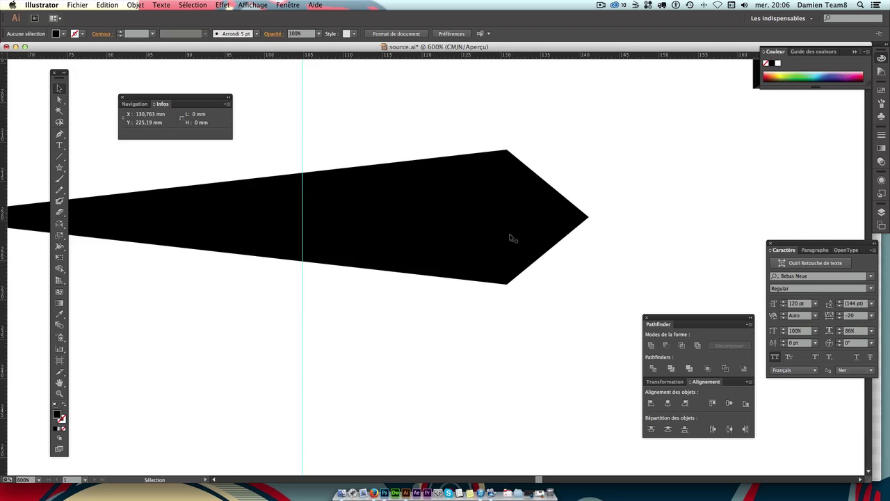
pyautogui.moveTo(557, 135); pyautogui.dragTo(504, 164)
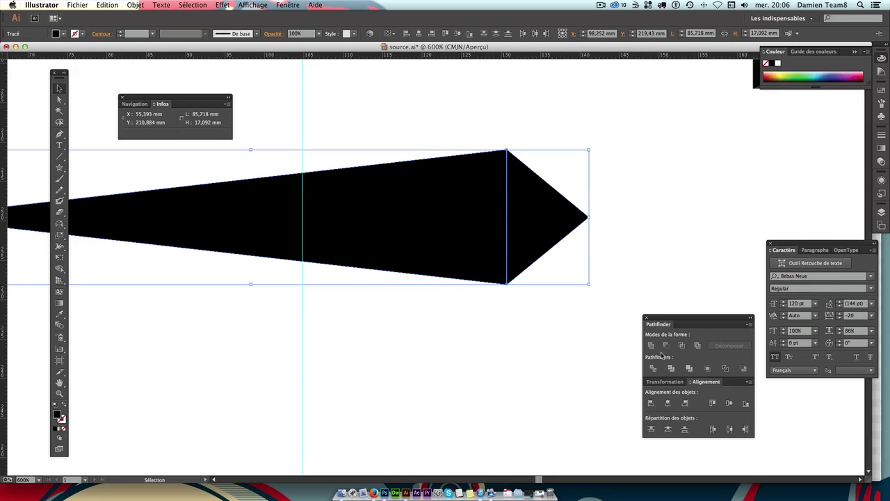
pyautogui.click(666, 345)
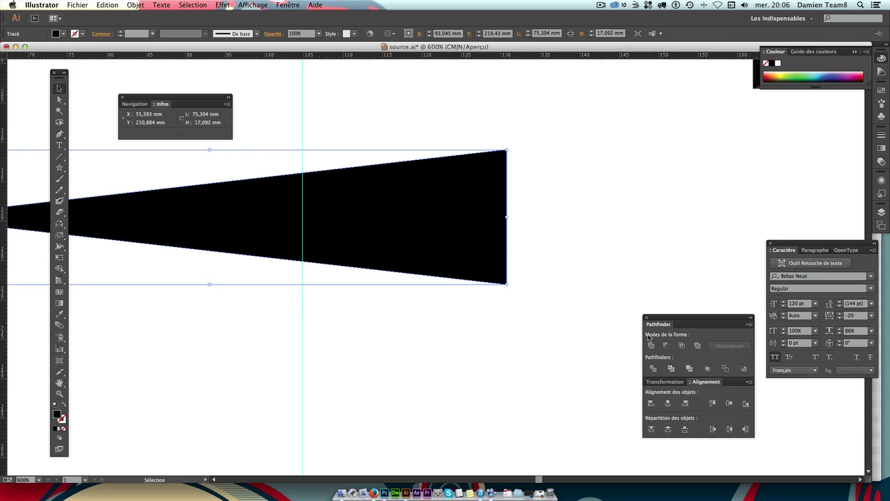
pyautogui.press('super+z')
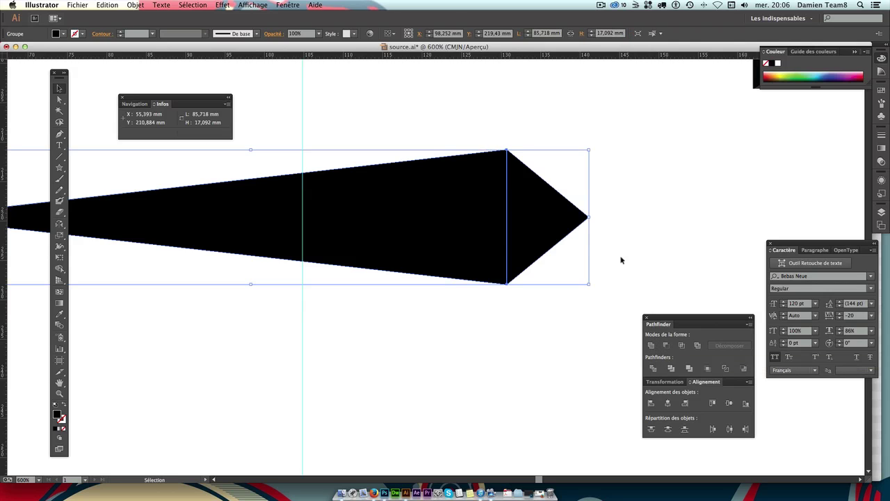
pyautogui.press('super+g')
pyautogui.press('a')
pyautogui.press('super+minus')
pyautogui.press('super+minus')
# Scale the black arrow group down to about 34.683 × 6.916 mm.
pyautogui.press('super+minus')
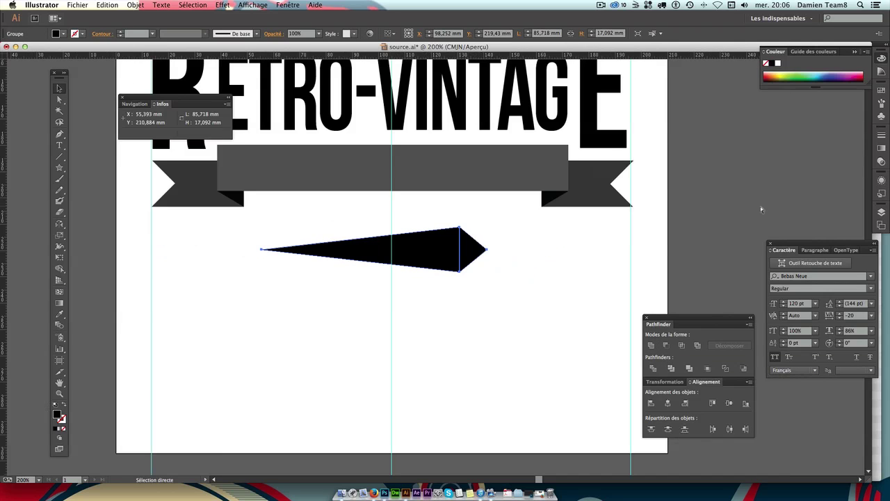
pyautogui.press('super+minus')
pyautogui.click(546, 255)
pyautogui.moveTo(506, 183); pyautogui.dragTo(516, 280)
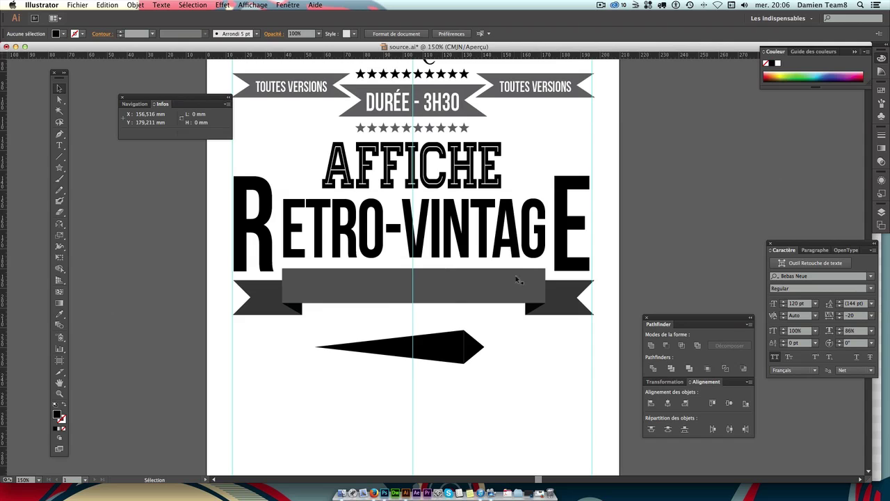
pyautogui.press('super+minus')
pyautogui.press('super+plus')
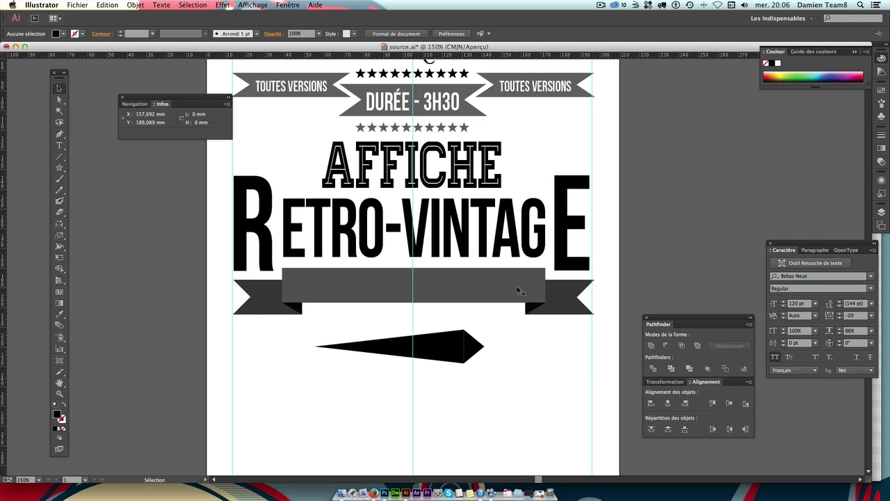
pyautogui.click(479, 351)
pyautogui.moveTo(485, 363); pyautogui.dragTo(383, 343)
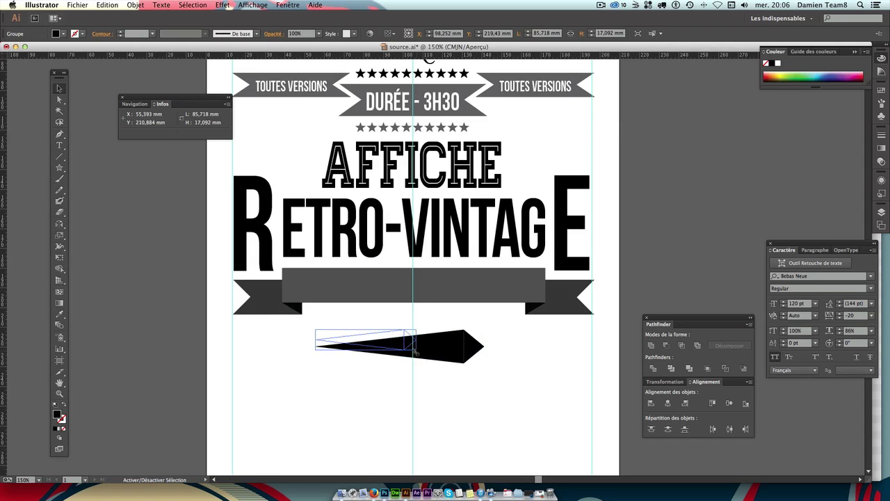
pyautogui.click(469, 348)
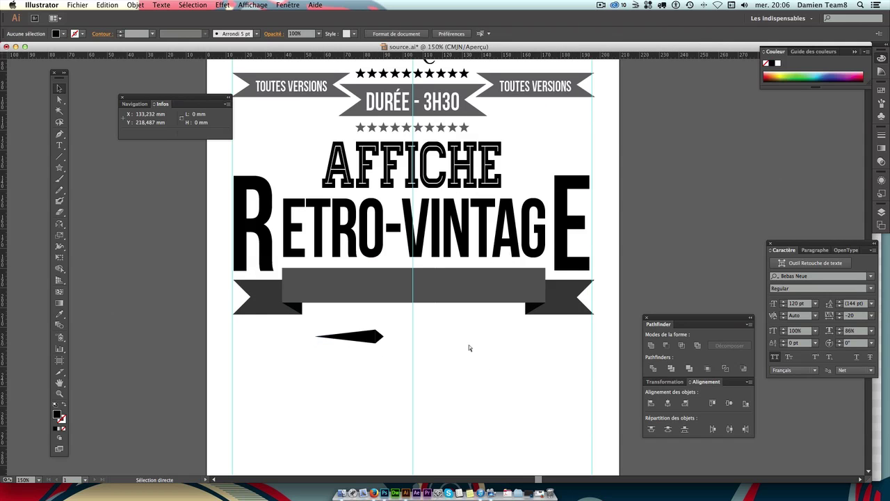
# Move the shrunken arrow up beside the left of AFFICHE.
pyautogui.press('super+plus')
pyautogui.press('super+plus')
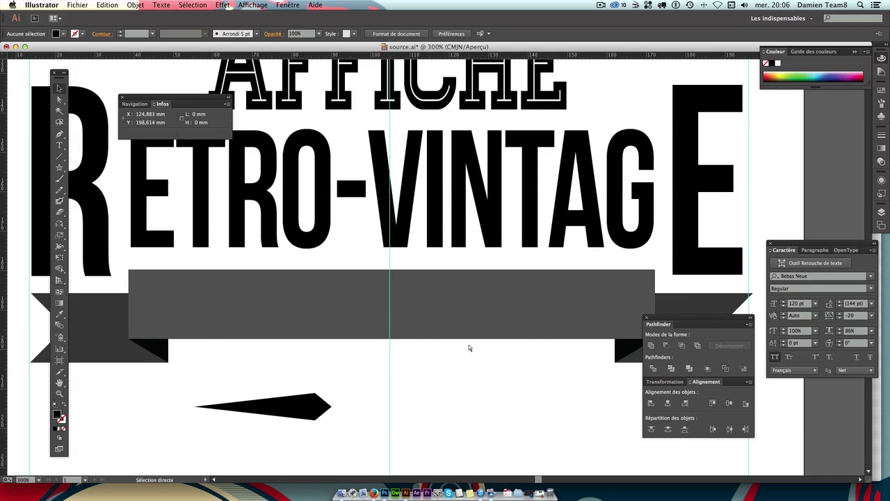
pyautogui.press('super+minus')
pyautogui.press('super+minus')
pyautogui.press('super+minus')
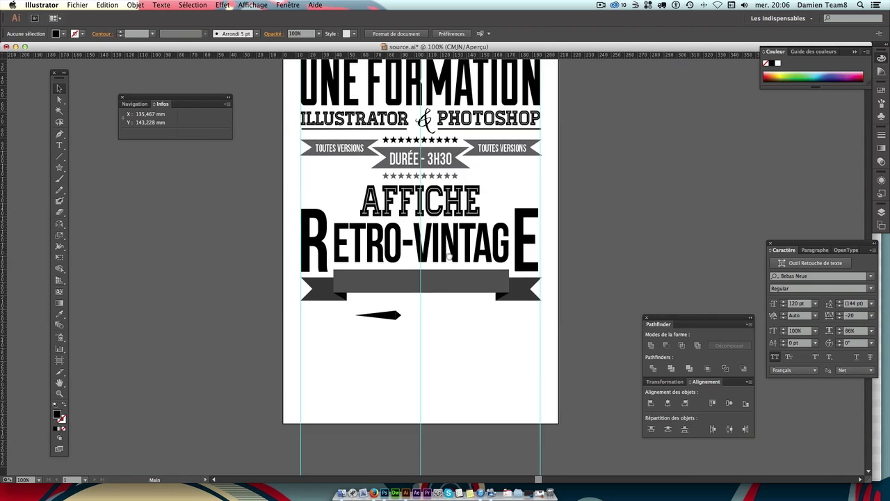
pyautogui.scroll(2, 403, 278)
pyautogui.moveTo(371, 358)
pyautogui.mouseDown()
pyautogui.moveTo(343, 315)
pyautogui.moveTo(327, 244)
pyautogui.mouseUp()
# Make the left arrow slightly taller and align it vertically with AFFICHE.
pyautogui.click(317, 249)
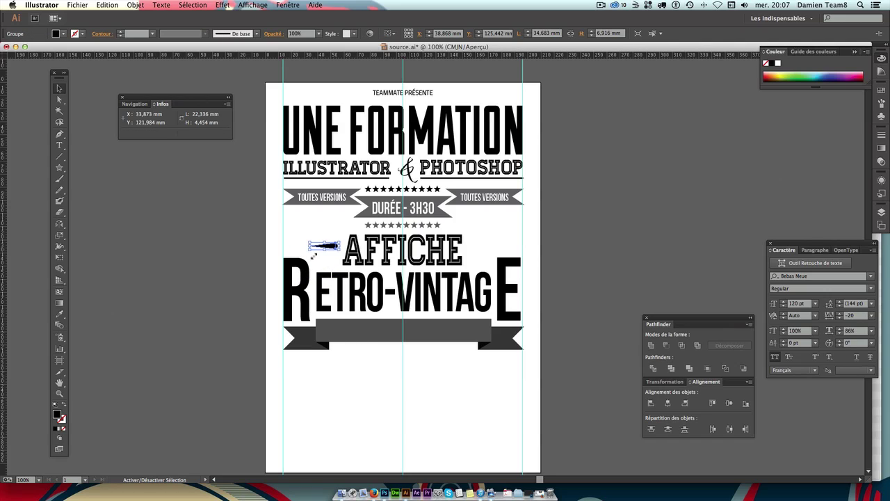
pyautogui.click(369, 367)
pyautogui.click(334, 249)
pyautogui.moveTo(324, 242); pyautogui.dragTo(324, 237)
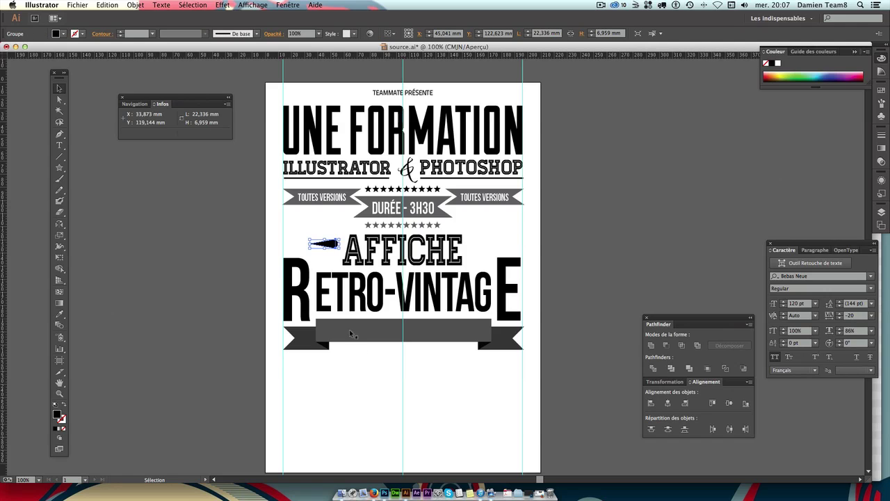
pyautogui.moveTo(325, 244); pyautogui.dragTo(325, 249)
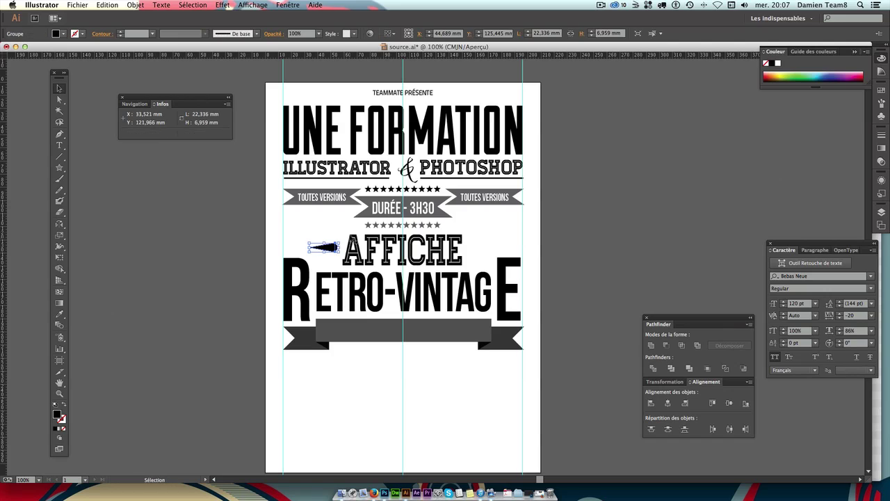
pyautogui.click(347, 233)
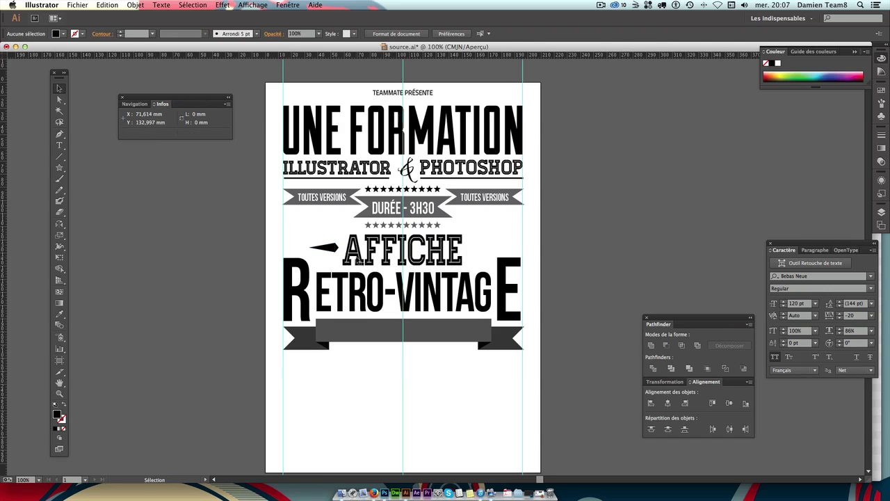
pyautogui.click(315, 250)
pyautogui.click(560, 239)
# Place a mirrored copy of the arrow right of AFFICHE, pointing right.
pyautogui.moveTo(334, 248); pyautogui.dragTo(494, 248)
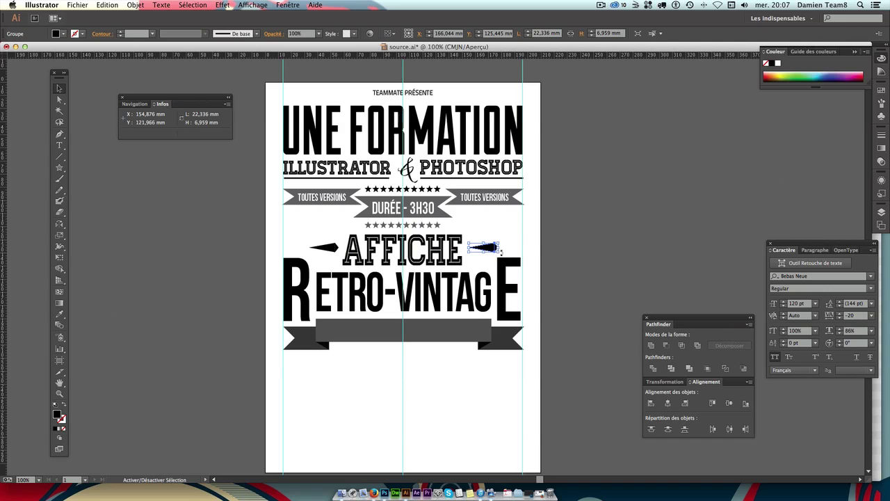
pyautogui.moveTo(500, 252); pyautogui.dragTo(467, 243)
pyautogui.click(611, 242)
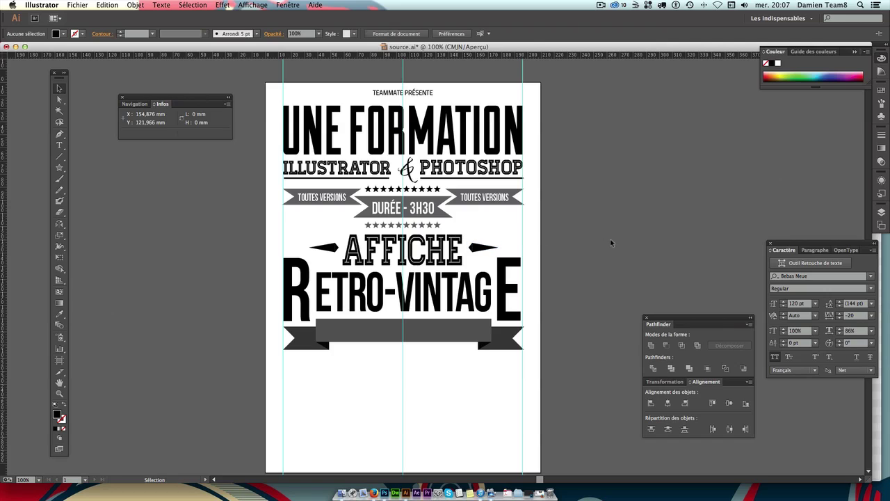
pyautogui.moveTo(489, 317); pyautogui.dragTo(495, 295)
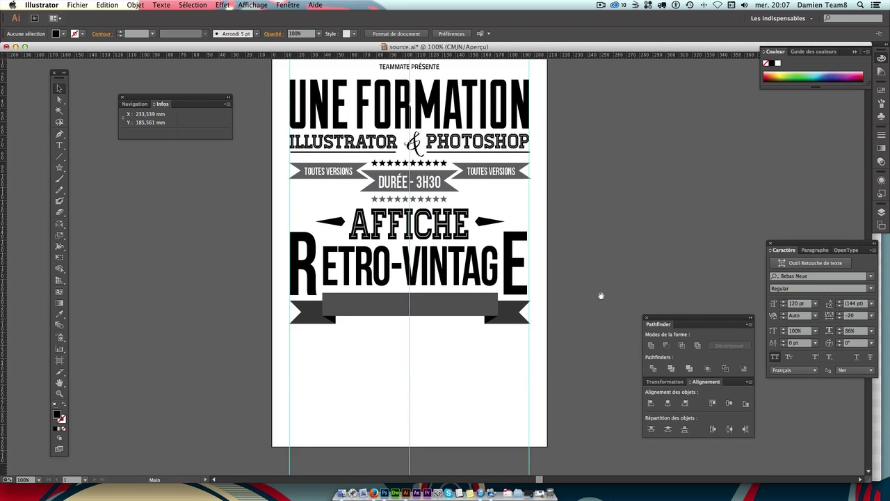
pyautogui.click(499, 223)
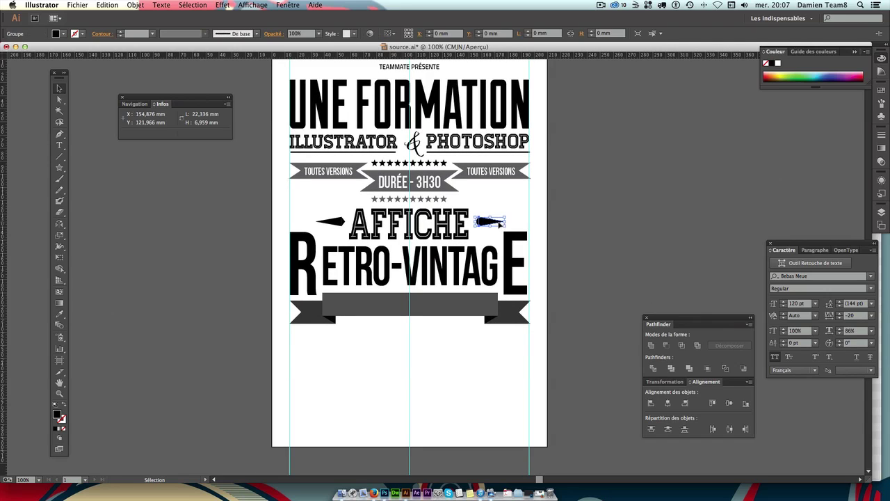
pyautogui.click(549, 210)
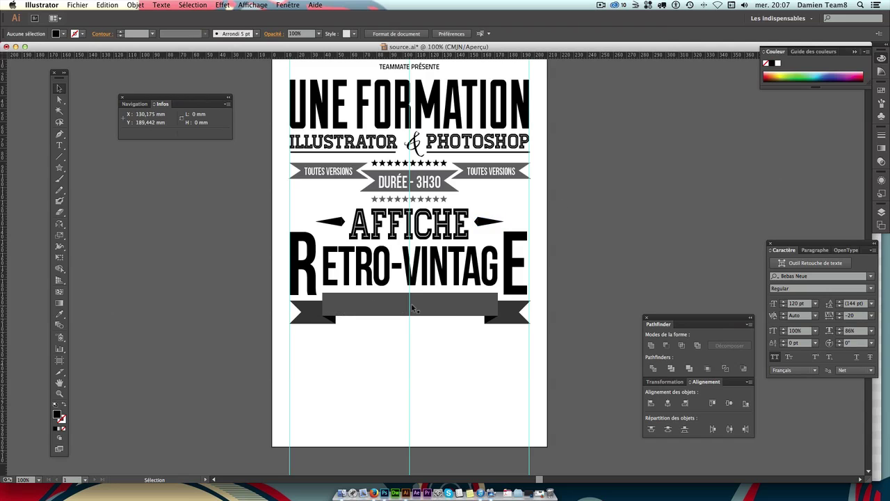
# With the Type tool active, set the fill colour to white ffffff.
pyautogui.click(61, 149)
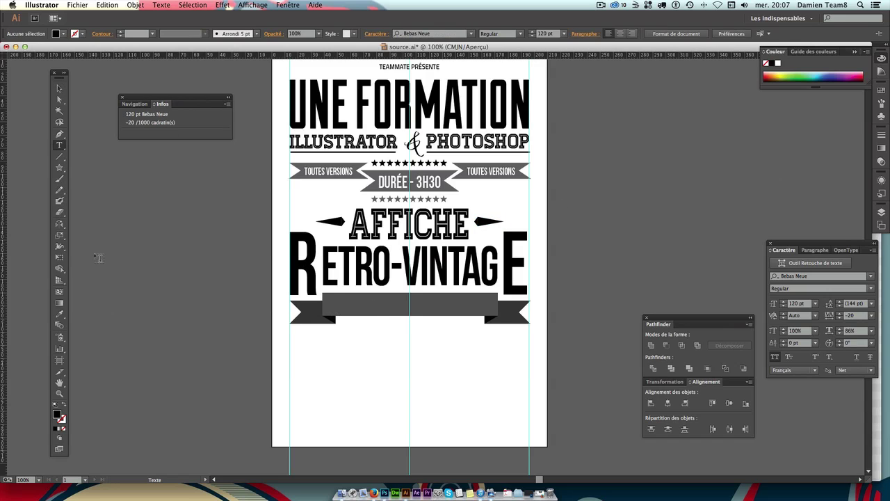
pyautogui.doubleClick(57, 415)
pyautogui.write('ffffff')
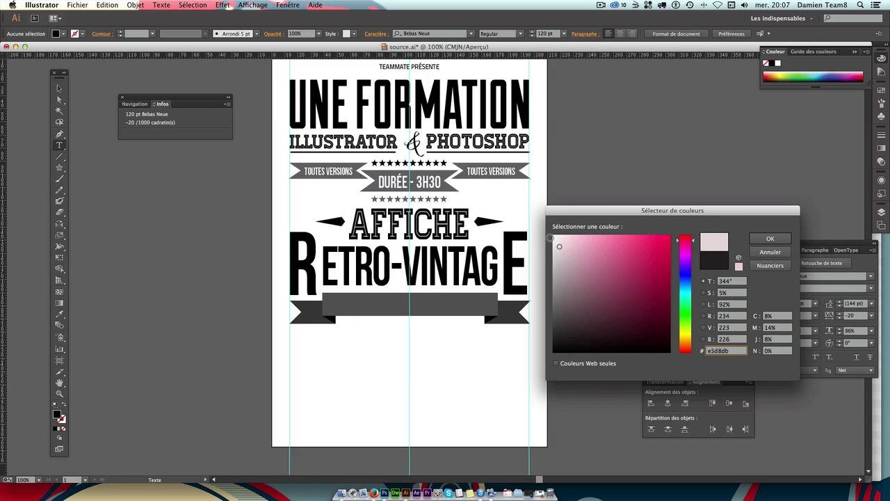
pyautogui.press('Return')
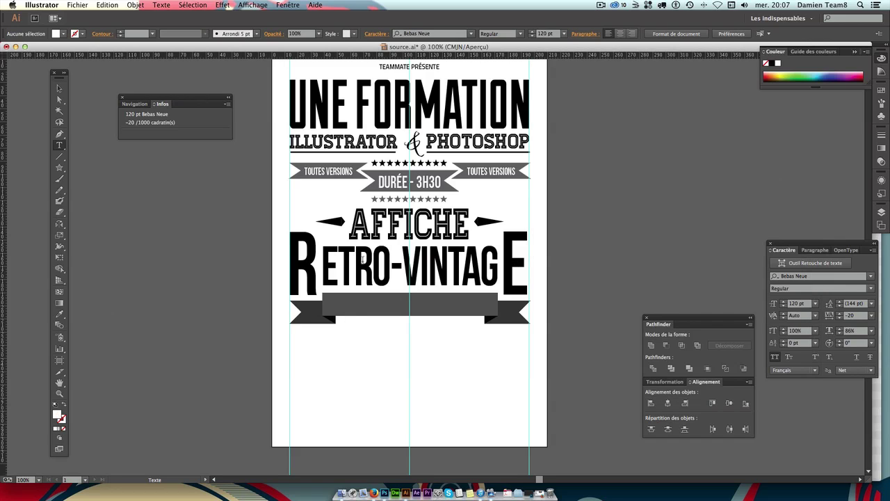
pyautogui.click(360, 275)
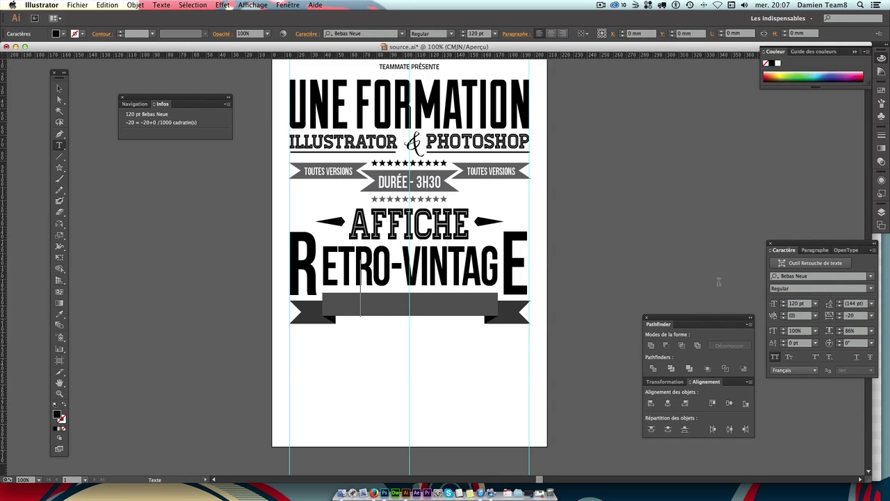
pyautogui.press('Escape')
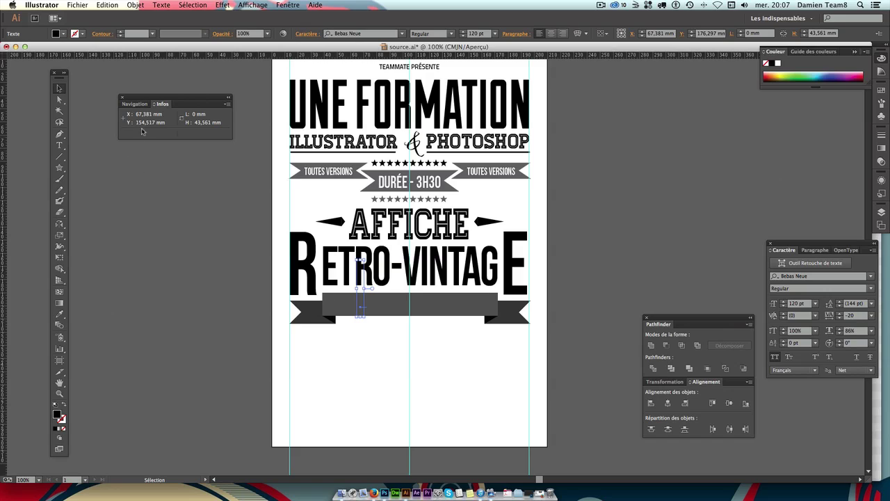
# Type the line 'UNE COMPOSITION DYNAMIQUE' below the banner.
pyautogui.click(59, 145)
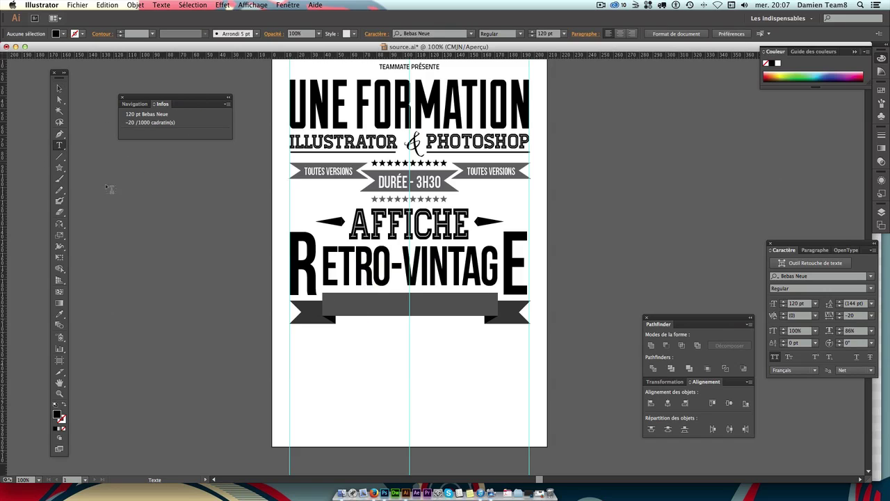
pyautogui.click(362, 355)
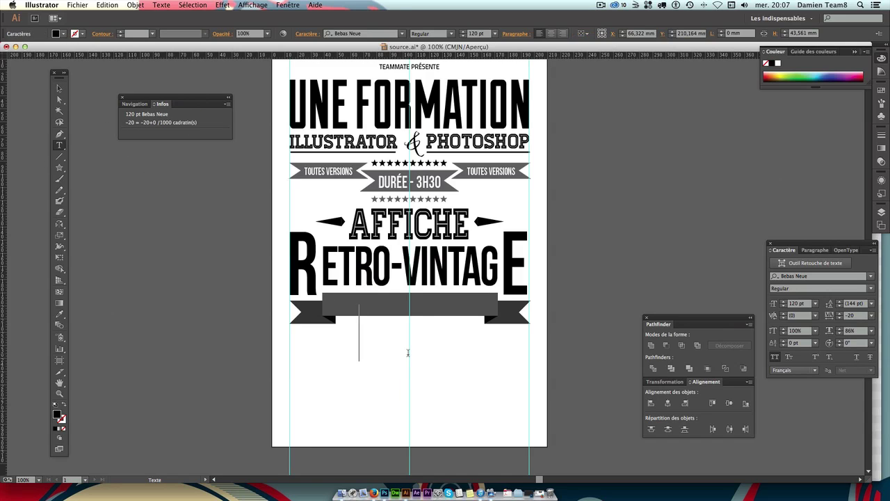
pyautogui.write('R')
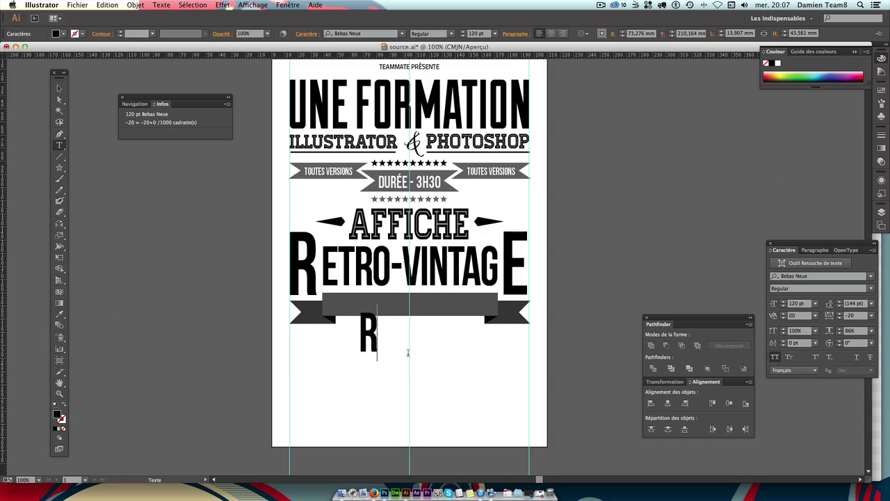
pyautogui.press('BackSpace')
pyautogui.write('UNE')
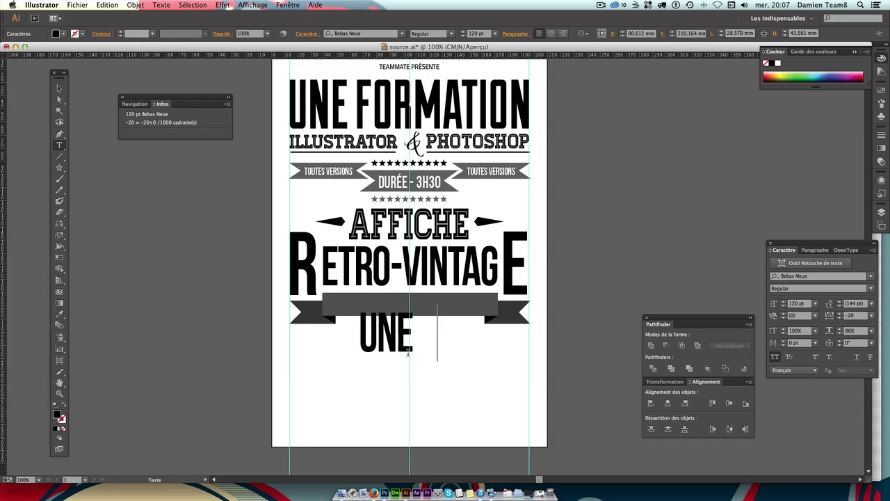
pyautogui.write(' COMPOSO')
pyautogui.press('BackSpace')
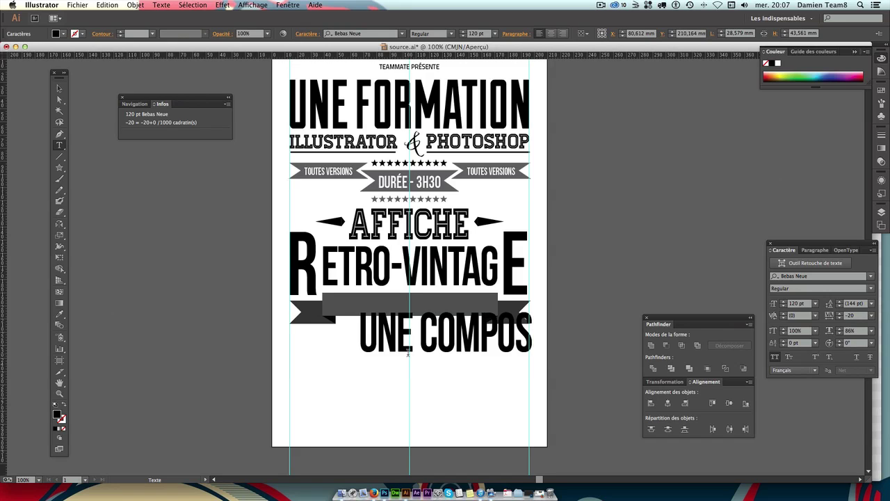
pyautogui.write('ITION')
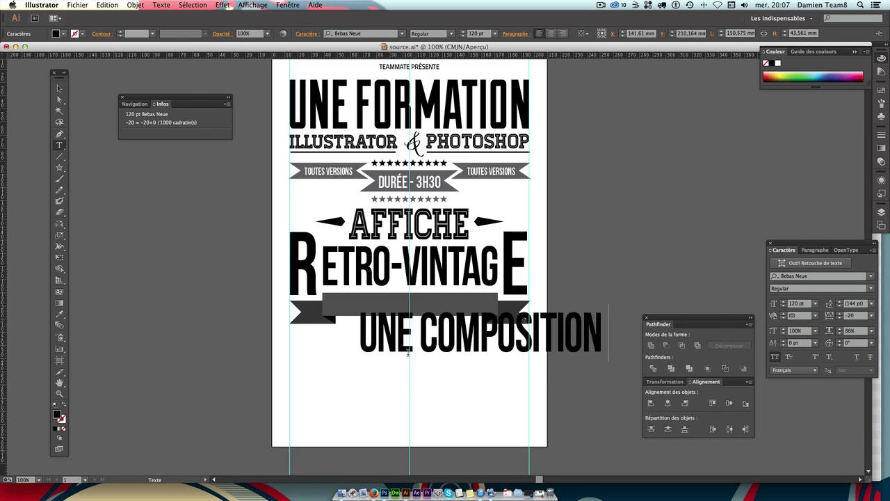
pyautogui.write(' DY')
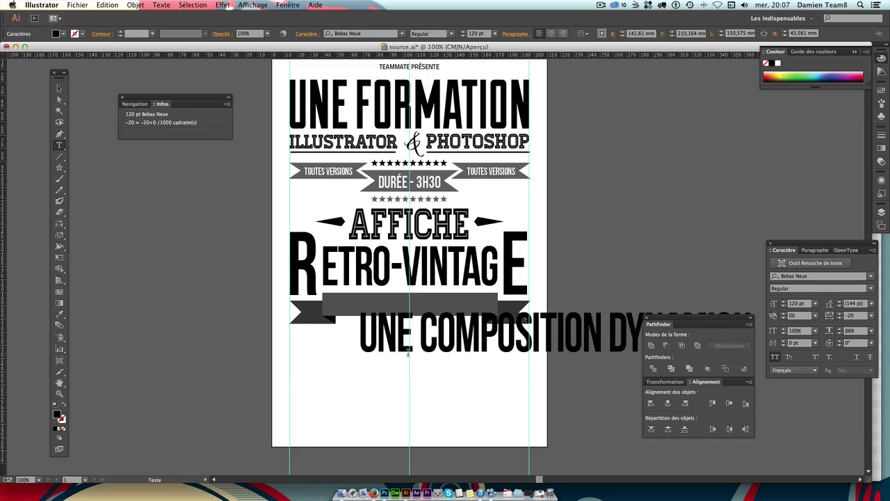
pyautogui.click(59, 88)
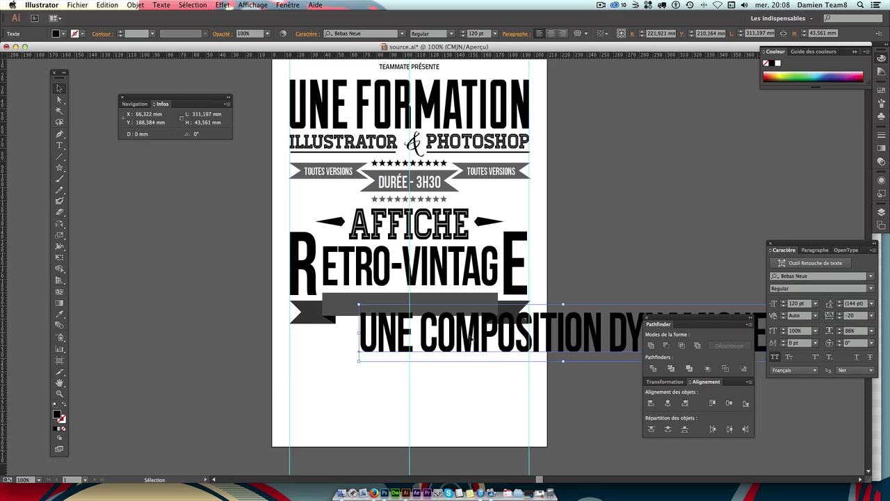
# Move the new text toward the lower left and set its font size to 35 pt.
pyautogui.moveTo(568, 333); pyautogui.dragTo(447, 375)
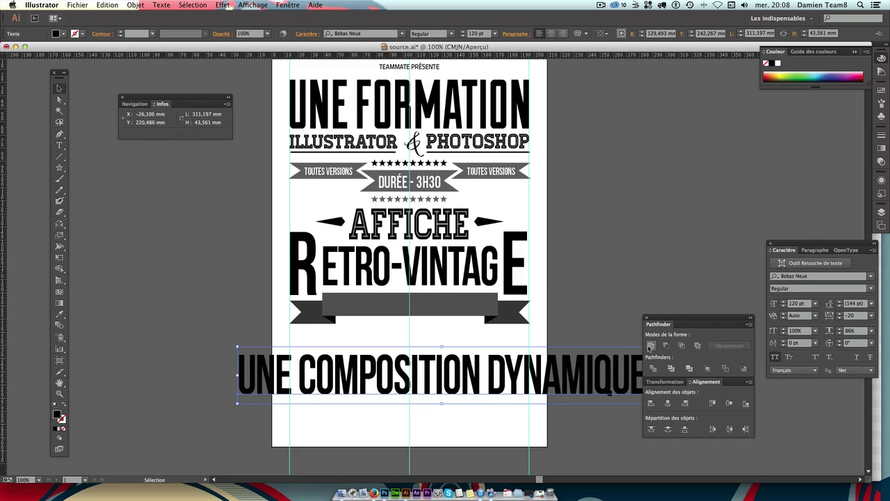
pyautogui.click(799, 303)
pyautogui.press('Escape')
pyautogui.write('35')
pyautogui.press('Return')
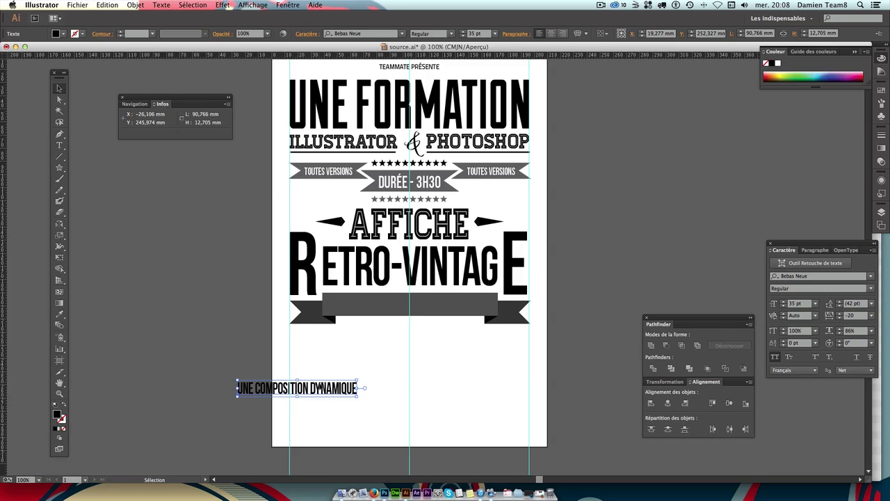
# Move the subtitle into the grey banner and set its tracking to 0.
pyautogui.moveTo(314, 388); pyautogui.dragTo(447, 311)
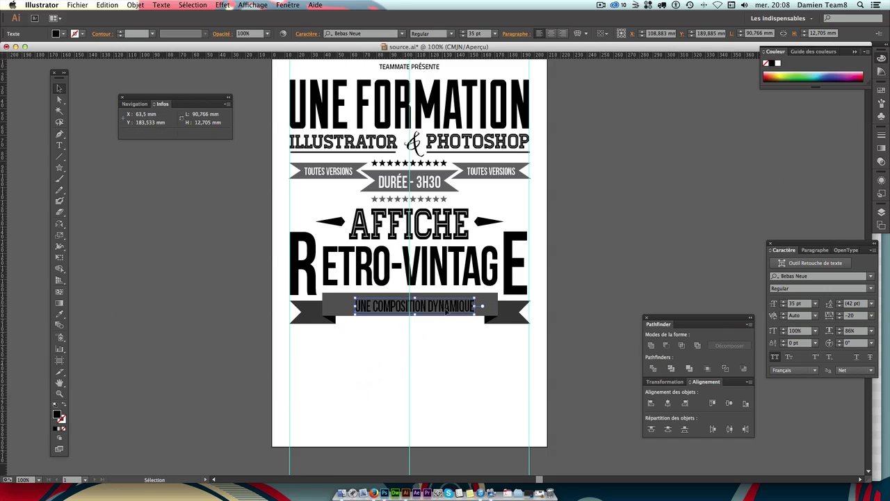
pyautogui.click(859, 317)
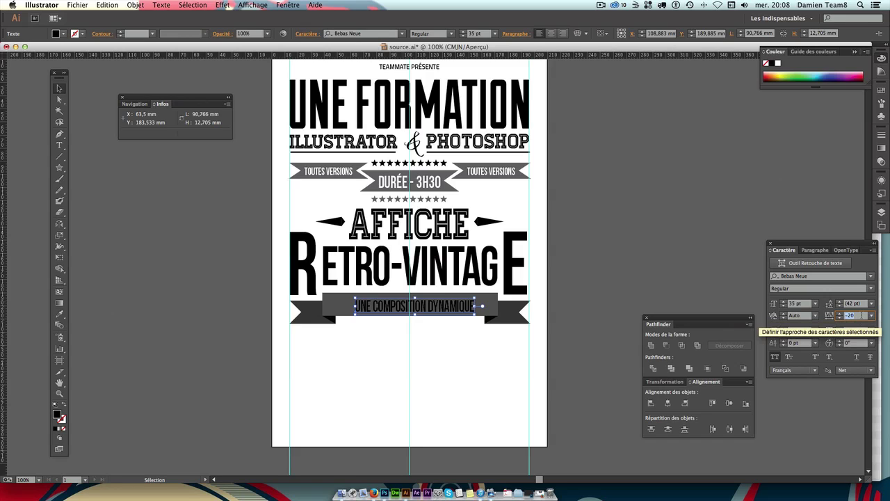
pyautogui.write('0')
pyautogui.press('Return')
pyautogui.click(461, 338)
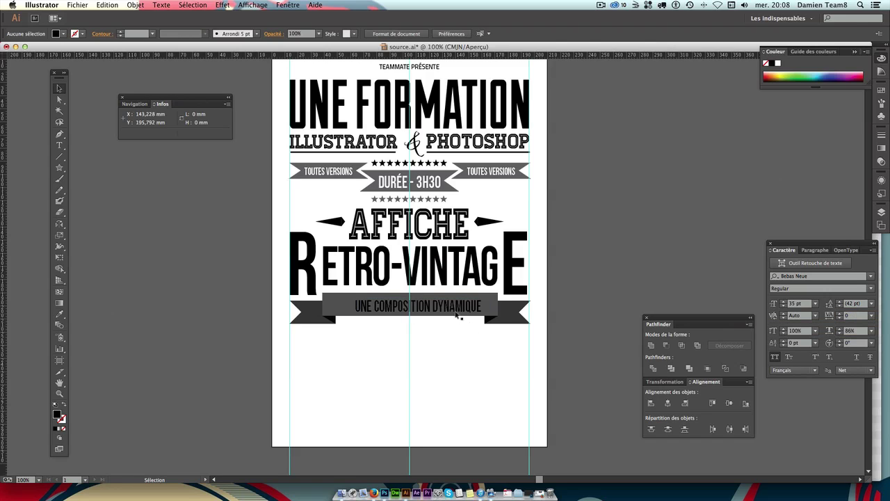
pyautogui.moveTo(454, 307); pyautogui.dragTo(447, 306)
# Fill the subtitle with white and nudge it left and up to centre it.
pyautogui.doubleClick(57, 414)
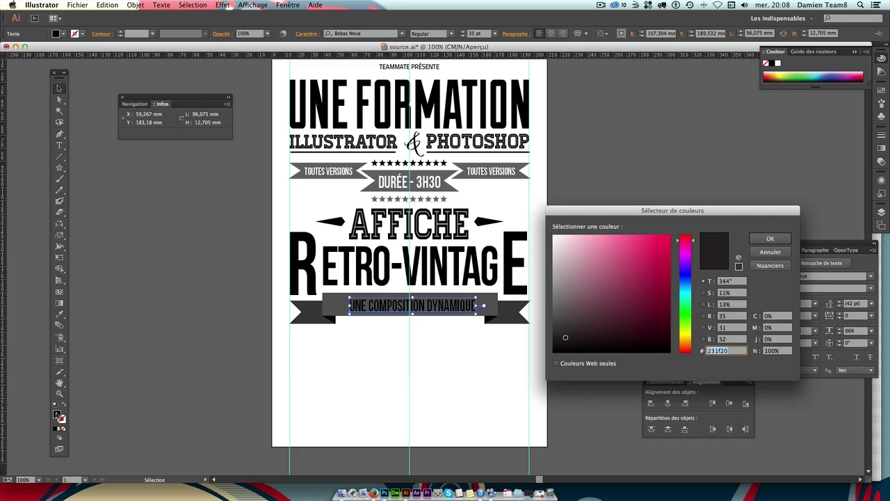
pyautogui.moveTo(560, 243); pyautogui.dragTo(539, 228)
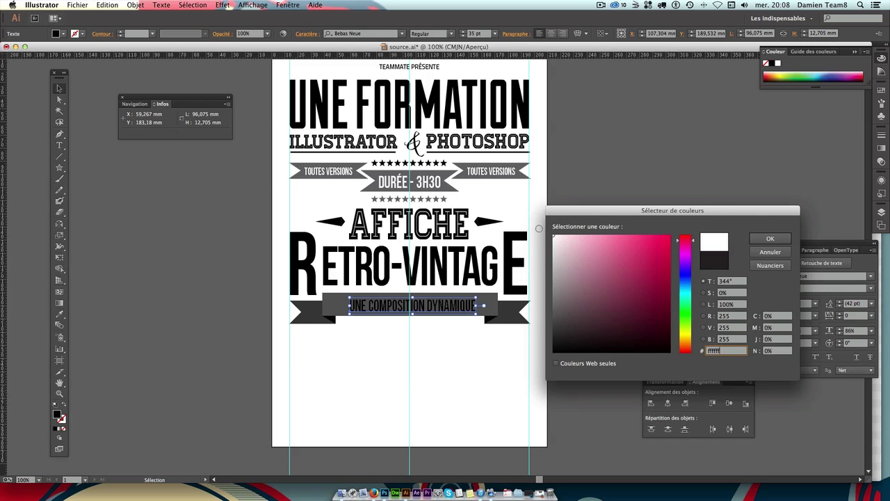
pyautogui.press('Return')
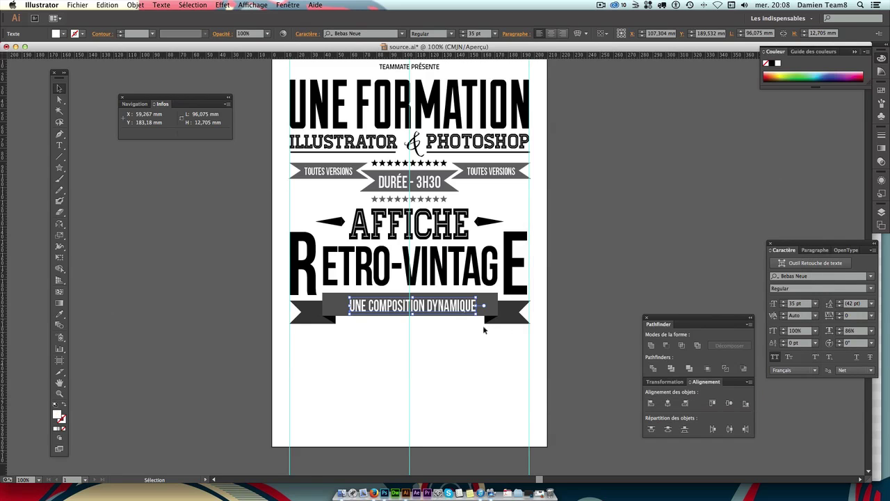
pyautogui.press('Left')
pyautogui.press('Left')
pyautogui.press('Left')
pyautogui.press('Up')
pyautogui.press('Up')
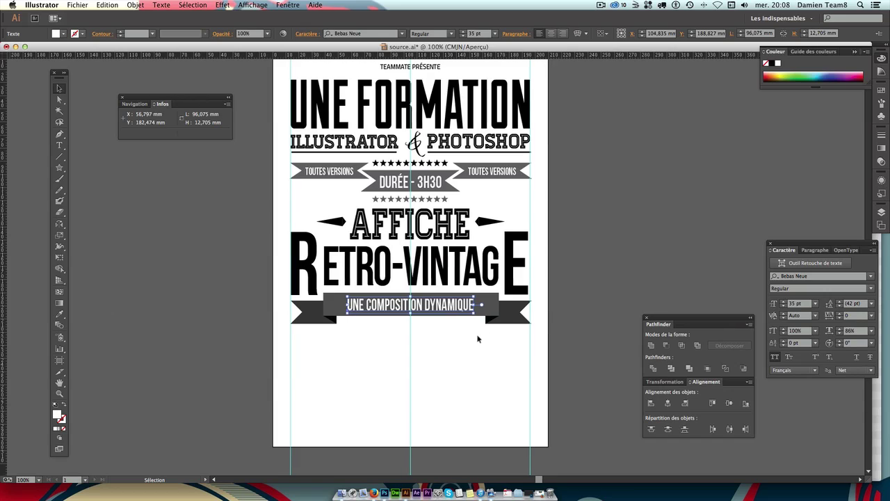
pyautogui.click(507, 363)
# Hide the guides with Ctrl+; to preview the poster, then show them again.
pyautogui.press('a')
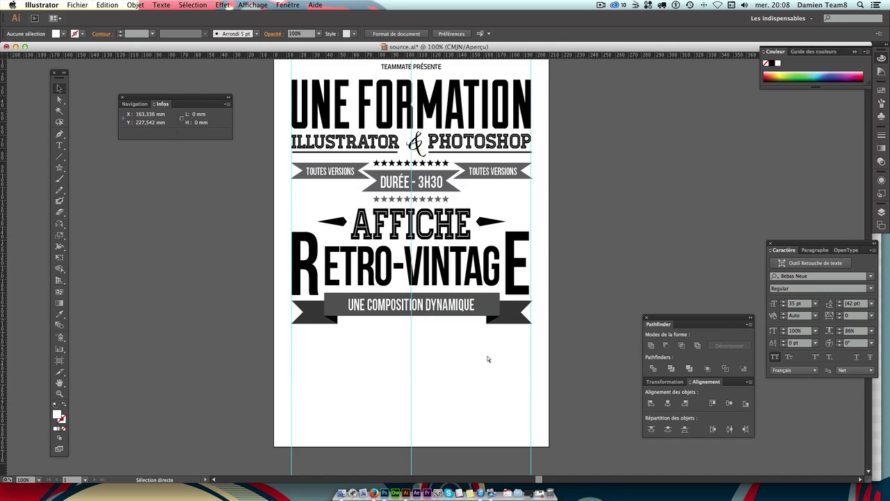
pyautogui.hotkey('ctrl', ';')
pyautogui.press('v')
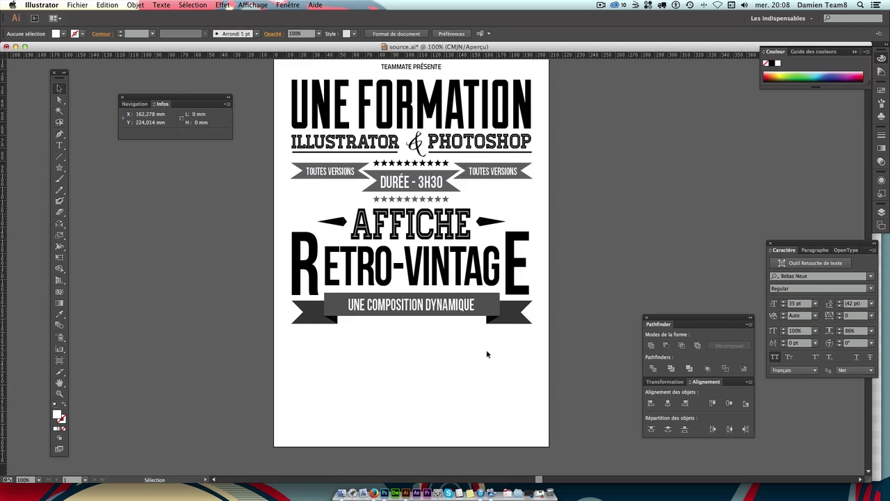
pyautogui.scroll(1, 486, 354)
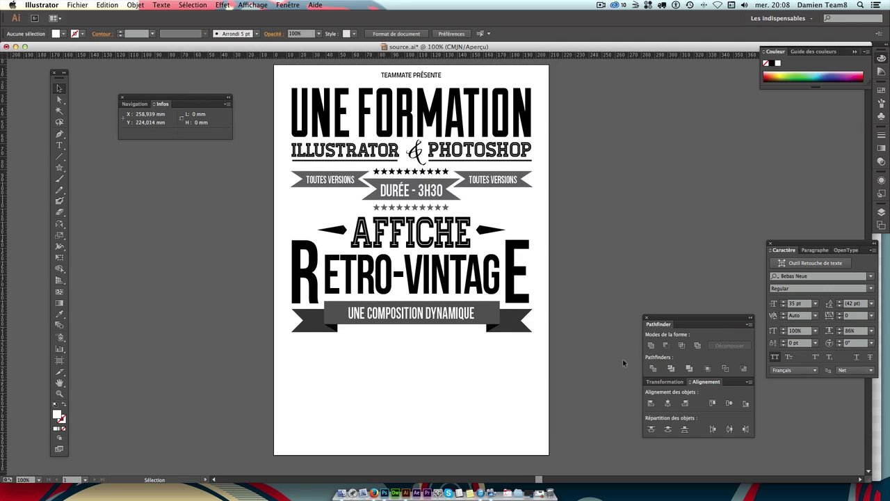
pyautogui.press('a')
pyautogui.hotkey('ctrl', ';')
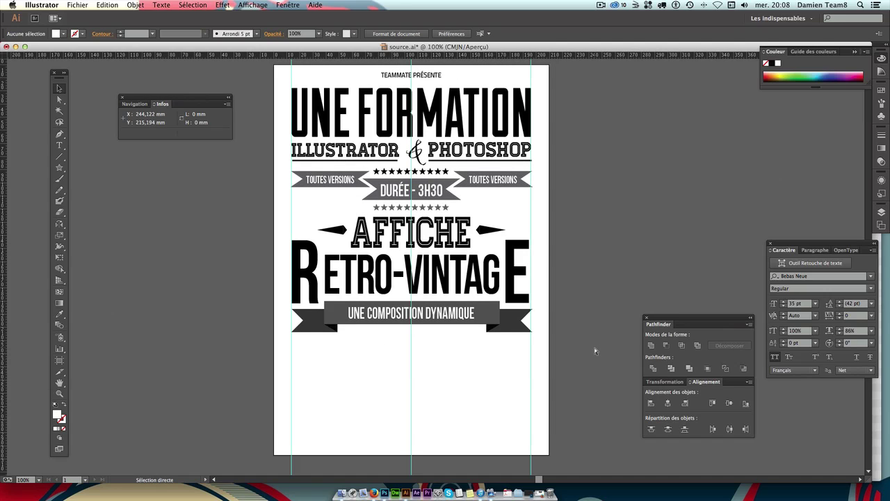
# Add the word VOUS as a new text line below the banner.
pyautogui.press('v')
pyautogui.moveTo(462, 352); pyautogui.dragTo(464, 324)
pyautogui.click(59, 145)
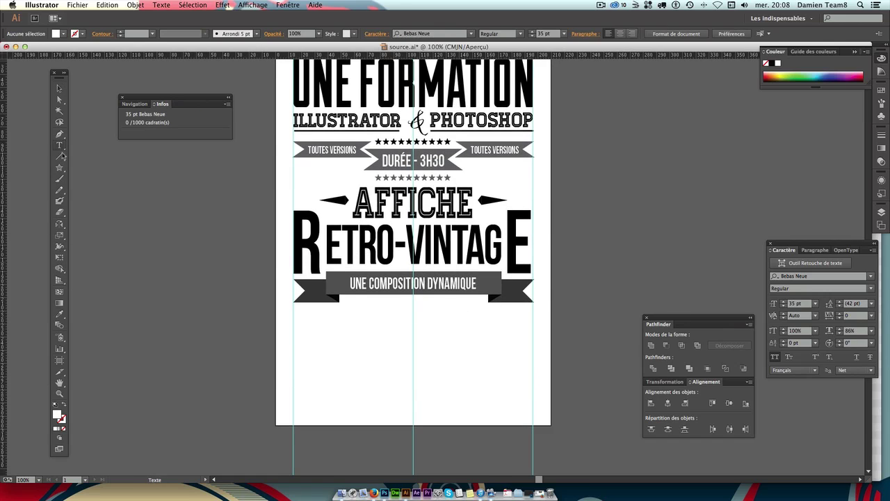
pyautogui.click(308, 327)
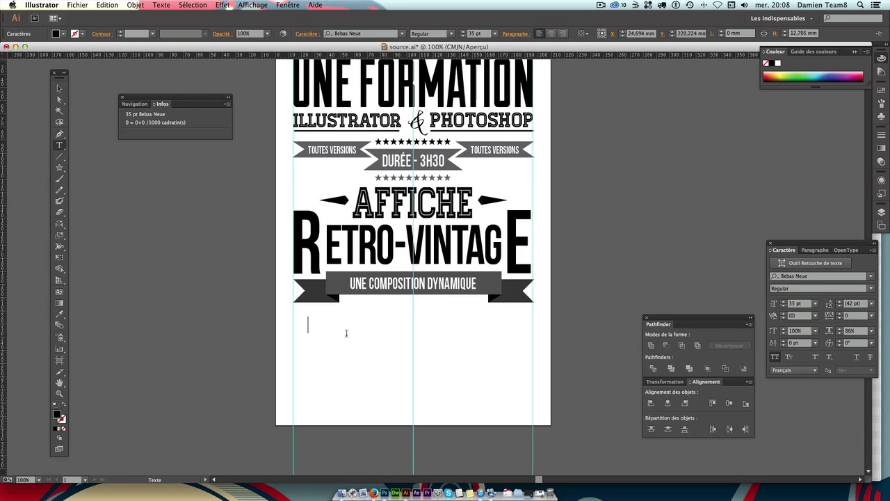
pyautogui.write('V')
pyautogui.write('OUS')
pyautogui.click(60, 89)
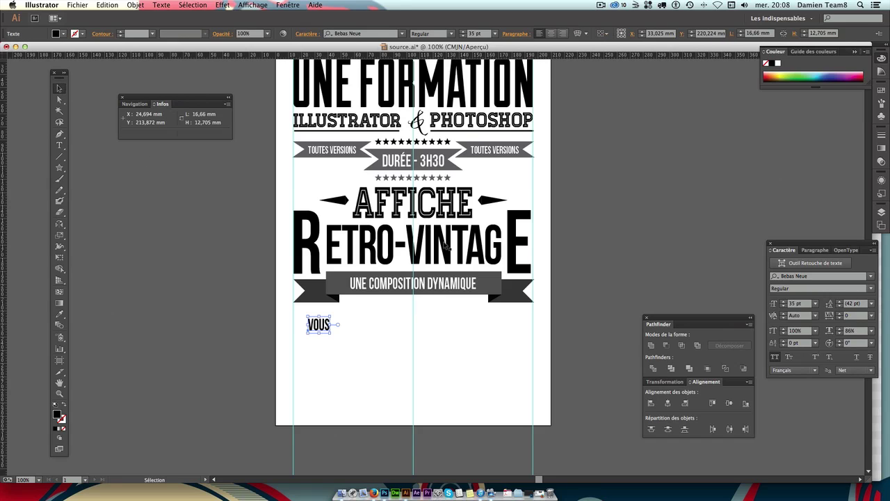
# Set VOUS in Dyspepsia-Regular and retype it as 'Vous'.
pyautogui.click(804, 276)
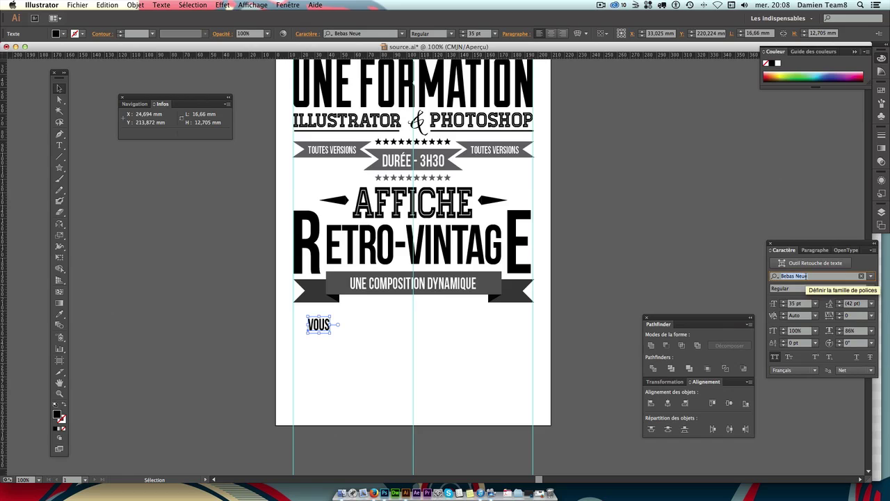
pyautogui.write('DY')
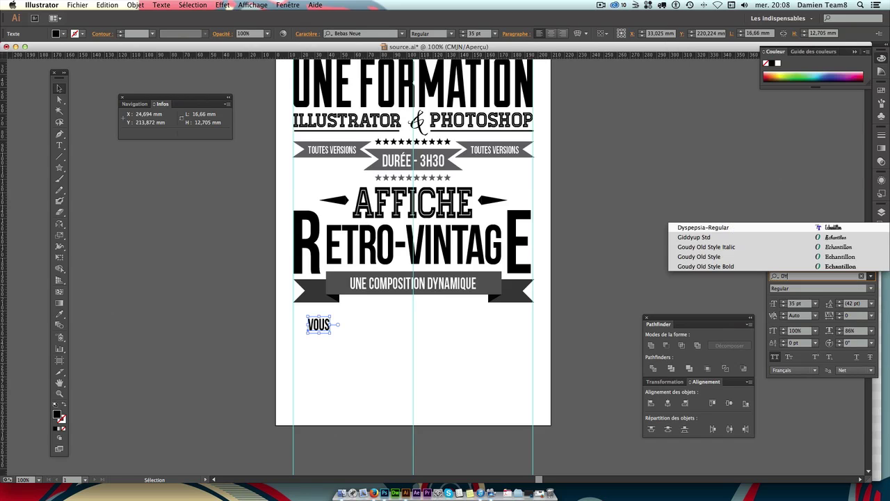
pyautogui.write('S')
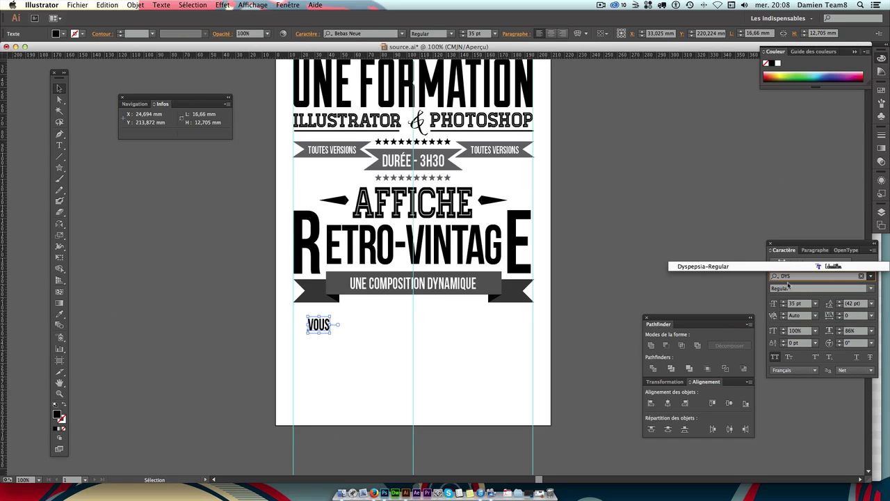
pyautogui.click(699, 269)
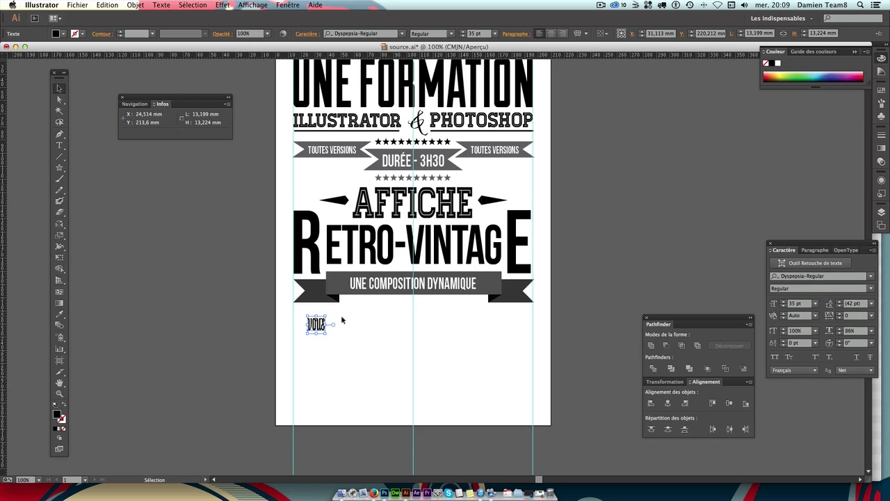
pyautogui.doubleClick(316, 324)
pyautogui.doubleClick(316, 324)
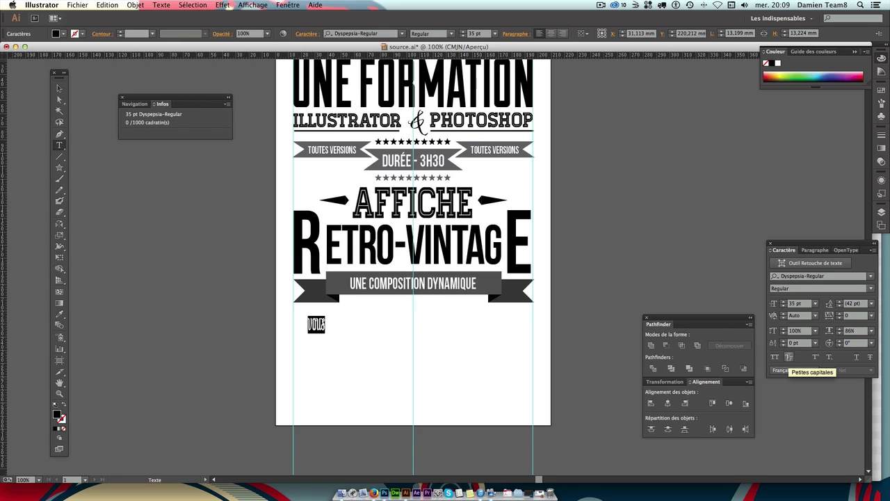
pyautogui.write('Vo')
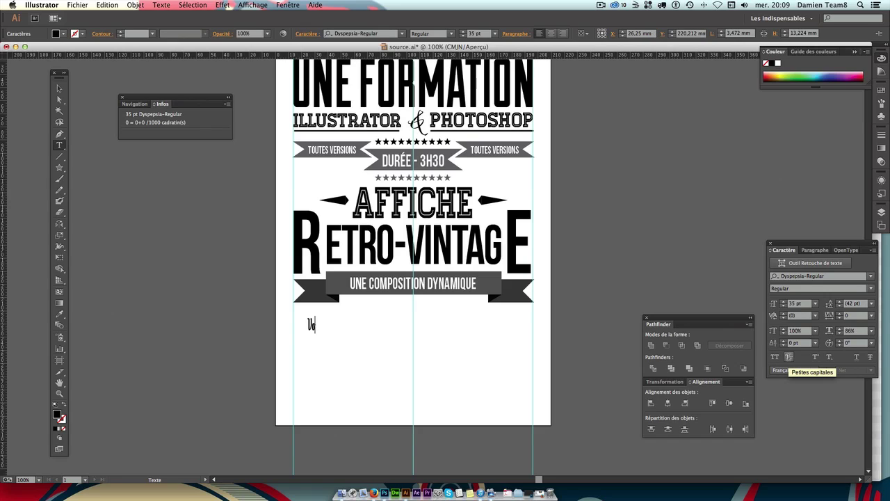
pyautogui.write('us')
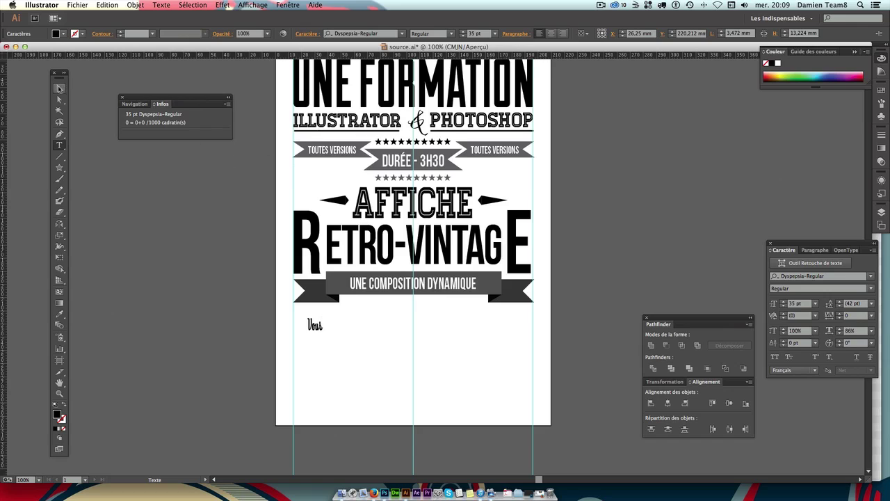
pyautogui.click(59, 88)
# Size Vous to 65 pt and move it slightly right and down.
pyautogui.moveTo(317, 327)
pyautogui.mouseDown()
pyautogui.moveTo(303, 316)
pyautogui.moveTo(324, 339)
pyautogui.mouseUp()
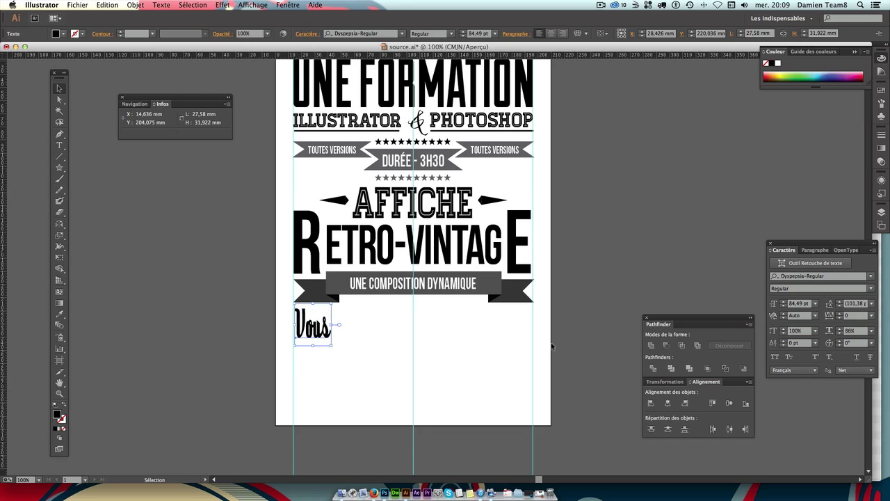
pyautogui.click(792, 305)
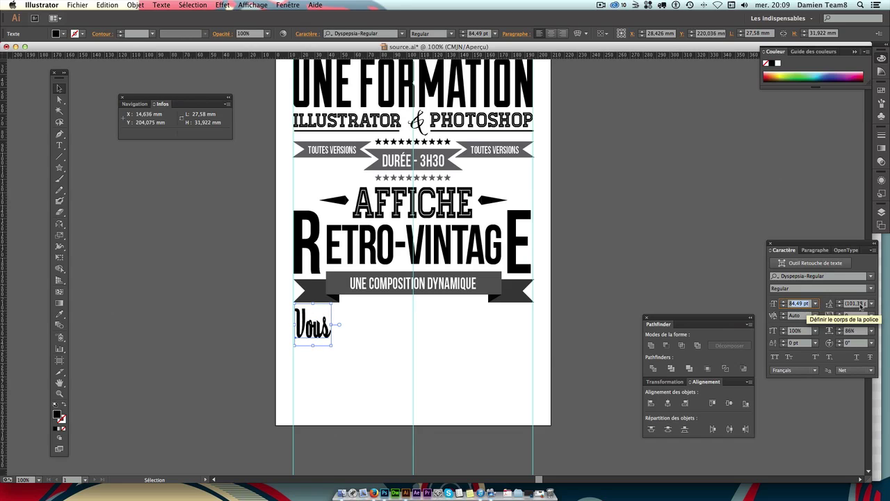
pyautogui.press('BackSpace')
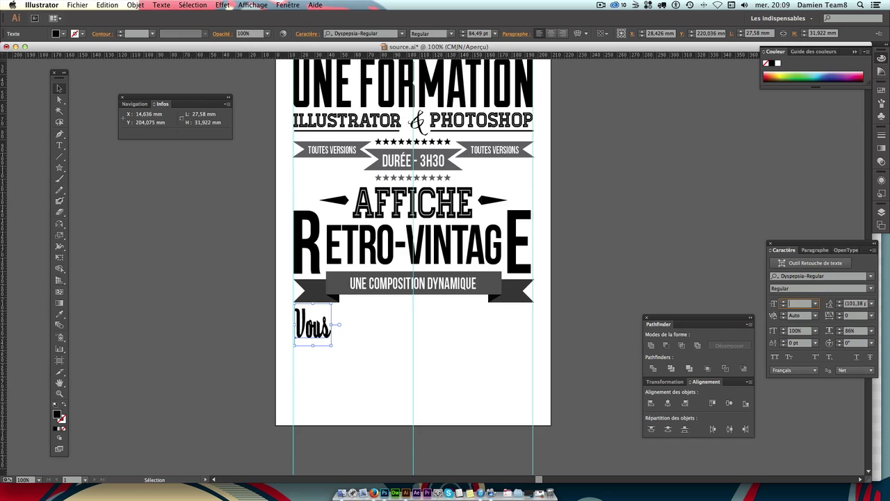
pyautogui.write('65')
pyautogui.press('Return')
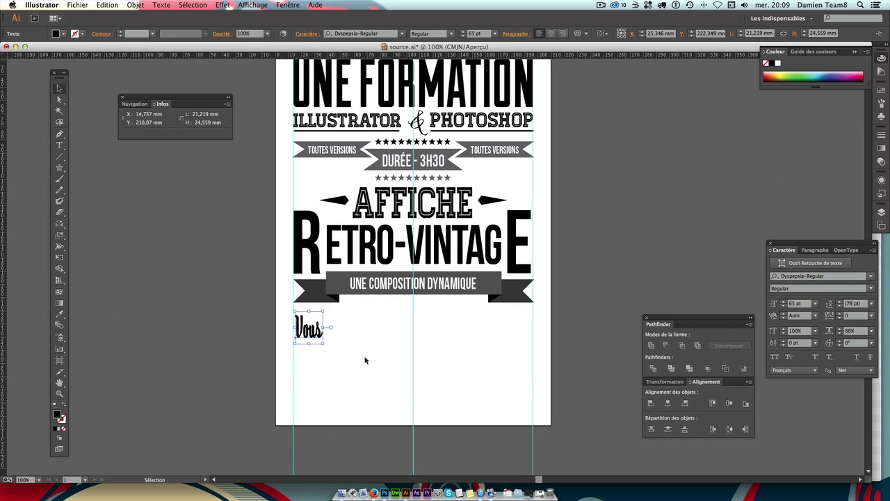
pyautogui.moveTo(309, 341); pyautogui.dragTo(317, 338)
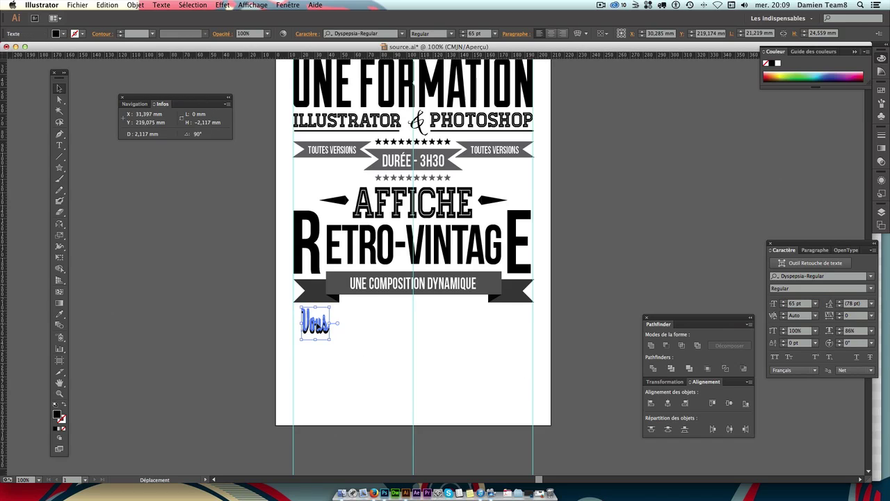
pyautogui.click(368, 331)
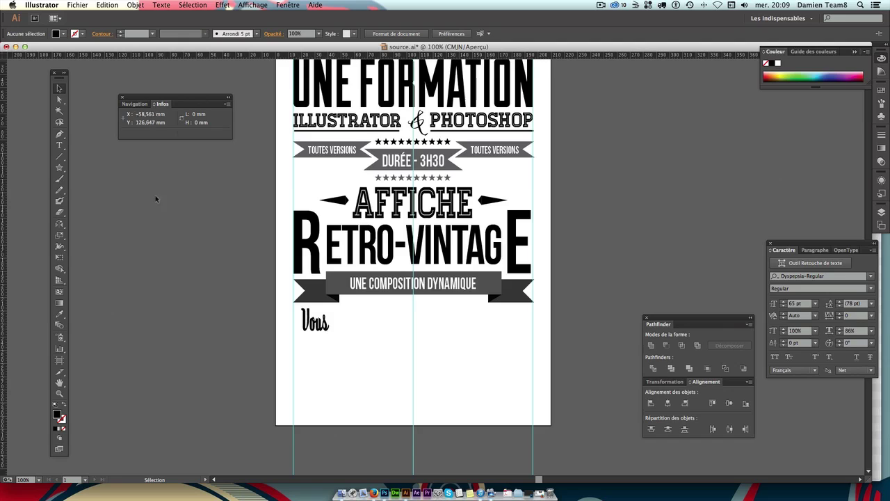
# Type the line 'verrez les polices sont super' below Vous.
pyautogui.click(59, 145)
pyautogui.click(311, 356)
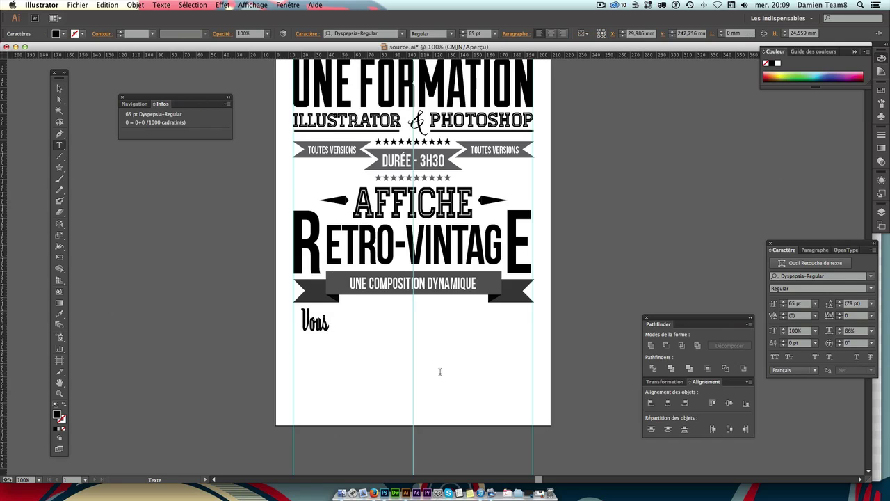
pyautogui.write('v')
pyautogui.write('eau')
pyautogui.press('BackSpace')
pyautogui.press('BackSpace')
pyautogui.write('rrez')
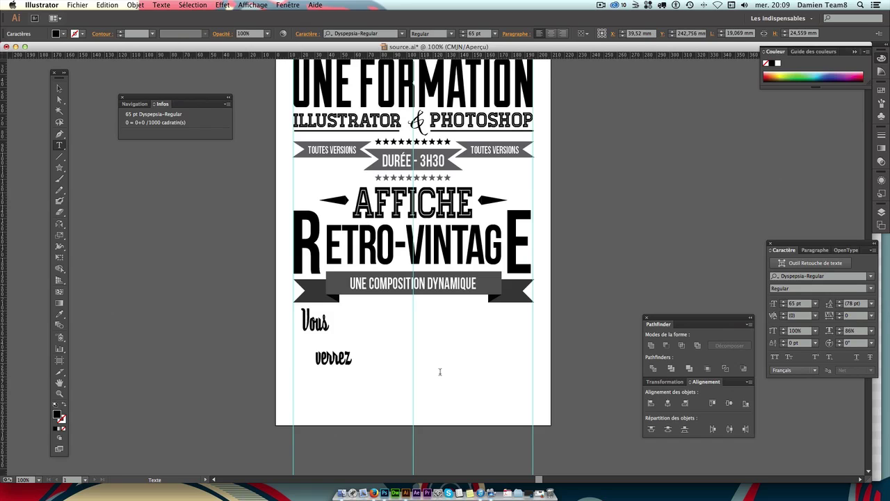
pyautogui.write(' le')
pyautogui.write('s')
pyautogui.write(' police')
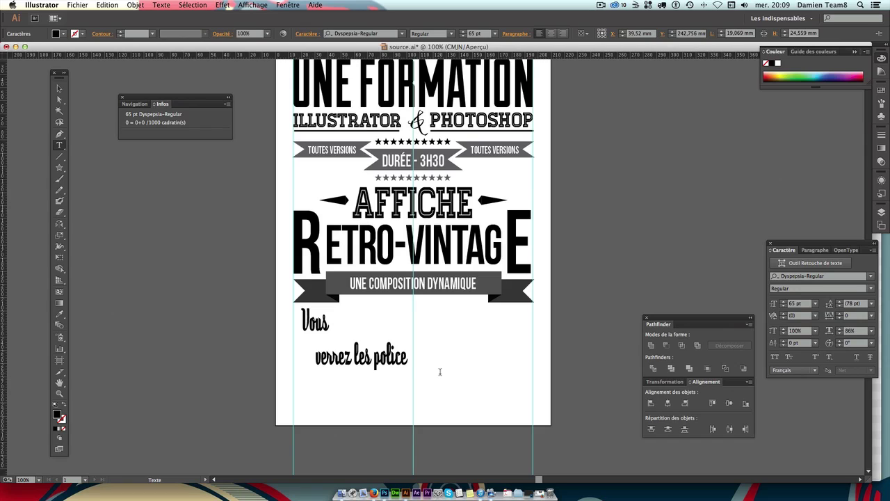
pyautogui.write('s so')
pyautogui.write('nt super coo')
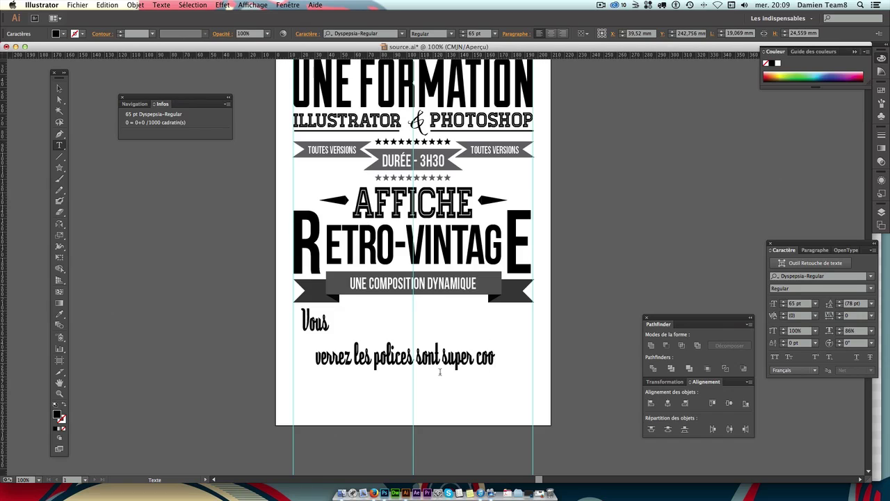
pyautogui.write('l')
pyautogui.press('BackSpace')
pyautogui.press('BackSpace')
pyautogui.press('BackSpace')
pyautogui.press('BackSpace')
pyautogui.press('BackSpace')
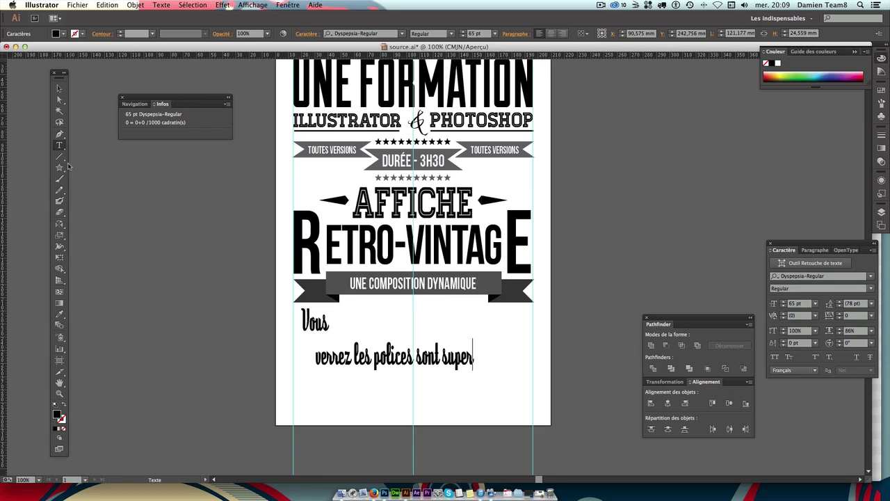
pyautogui.click(59, 88)
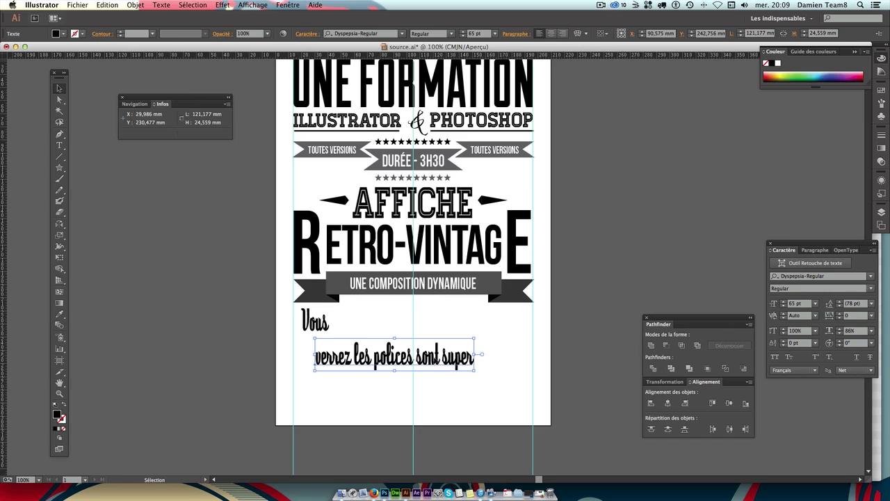
# Set the new line in Diner-Fatt at 55 pt.
pyautogui.moveTo(432, 362)
pyautogui.mouseDown()
pyautogui.moveTo(449, 332)
pyautogui.moveTo(445, 358)
pyautogui.mouseUp()
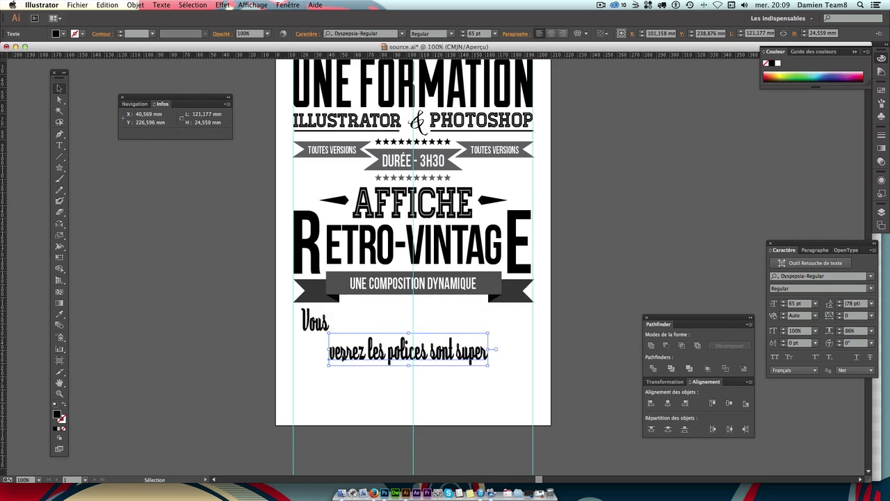
pyautogui.hotkey('ctrl', 'alt', 'shift', 'm')
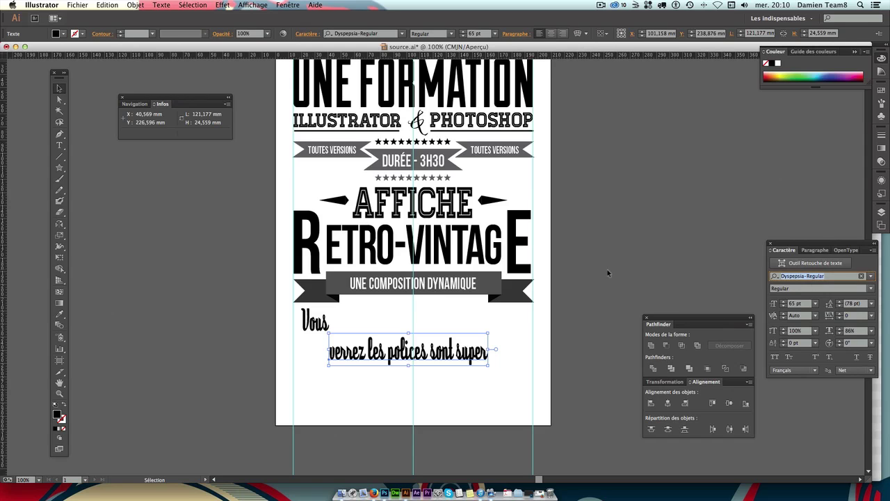
pyautogui.write('diner')
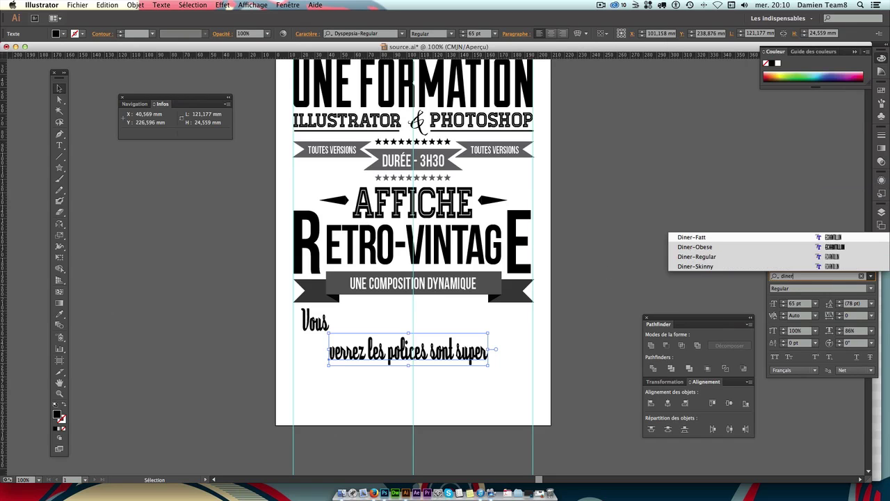
pyautogui.click(705, 236)
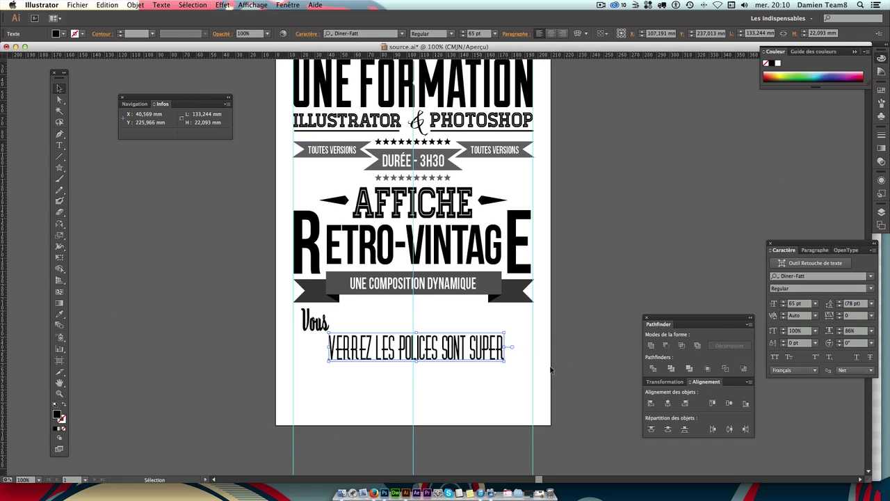
pyautogui.click(803, 304)
pyautogui.write('55')
pyautogui.press('Return')
# Position the Diner-Fatt line right beside Vous with small nudges.
pyautogui.moveTo(385, 346); pyautogui.dragTo(388, 317)
pyautogui.press('Right')
pyautogui.press('Right')
pyautogui.press('Right')
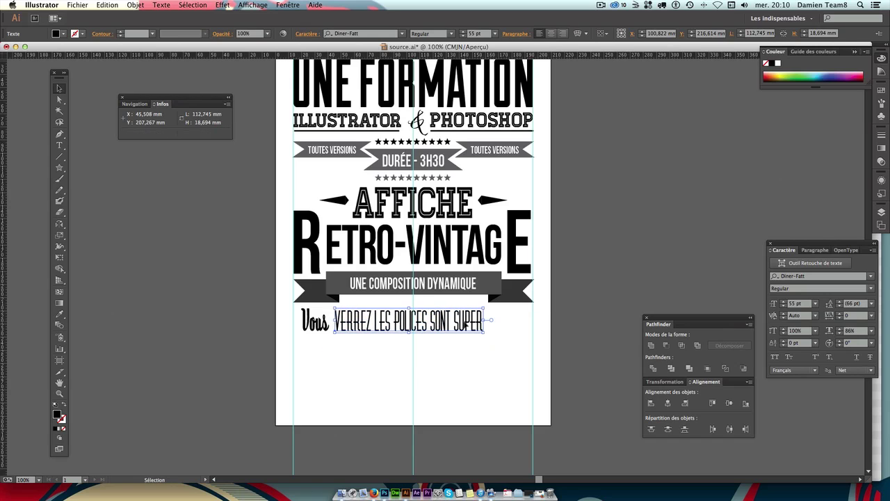
pyautogui.press('Right')
pyautogui.press('Right')
pyautogui.press('Right')
pyautogui.press('Right')
pyautogui.press('Right')
pyautogui.press('Right')
pyautogui.press('Right')
pyautogui.press('Right')
pyautogui.press('Right')
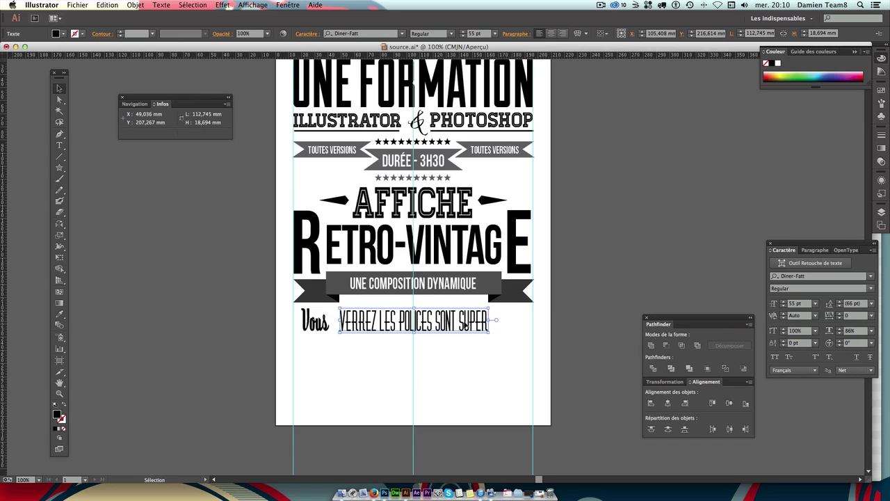
pyautogui.press('Left')
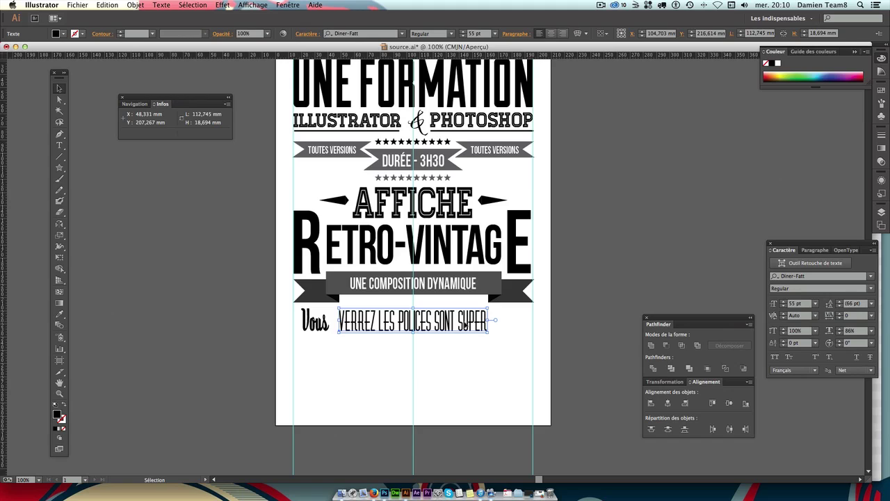
pyautogui.press('Down')
pyautogui.press('Right')
pyautogui.click(478, 346)
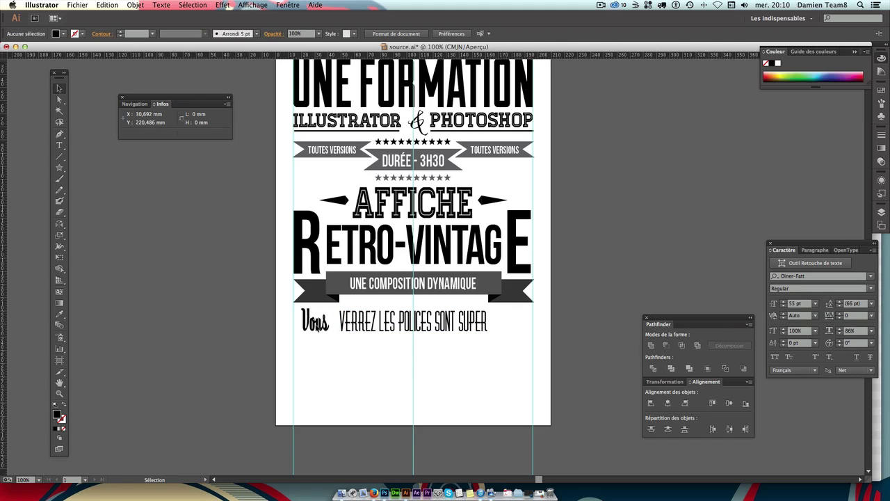
# Copy Vous to the line's end, retype it as 'cool', and nudge it left.
pyautogui.moveTo(316, 326); pyautogui.dragTo(518, 331)
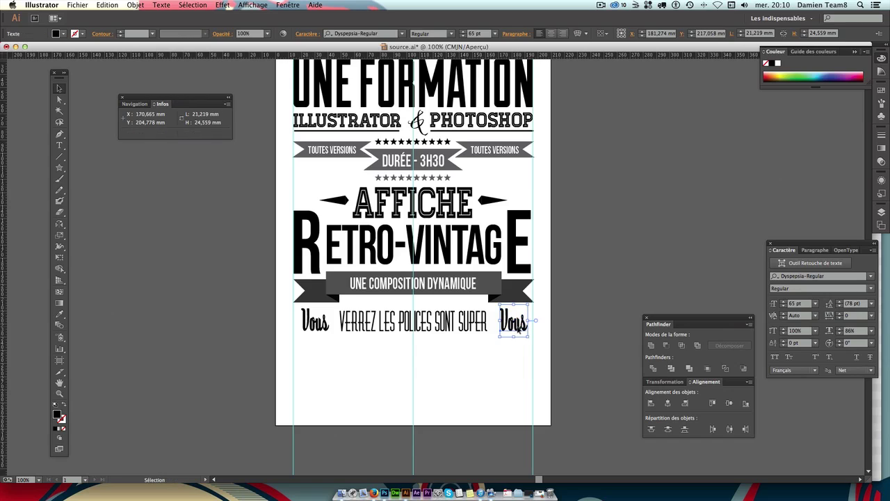
pyautogui.doubleClick(518, 331)
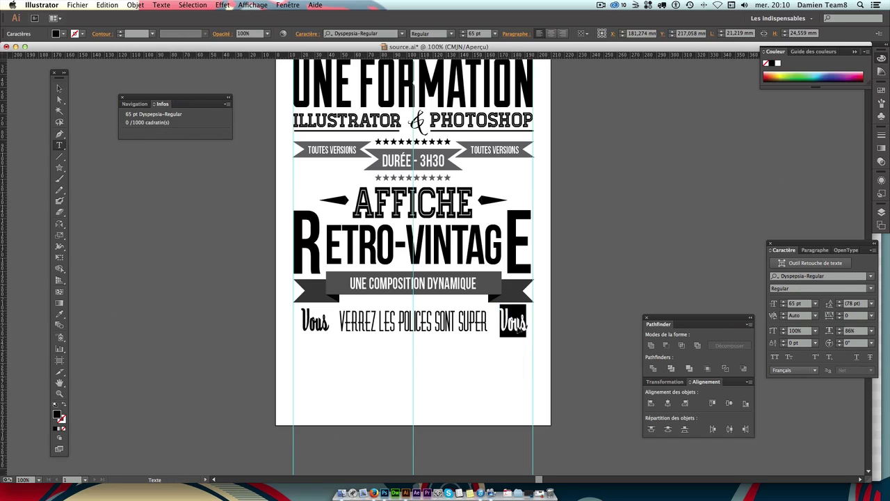
pyautogui.write('cool')
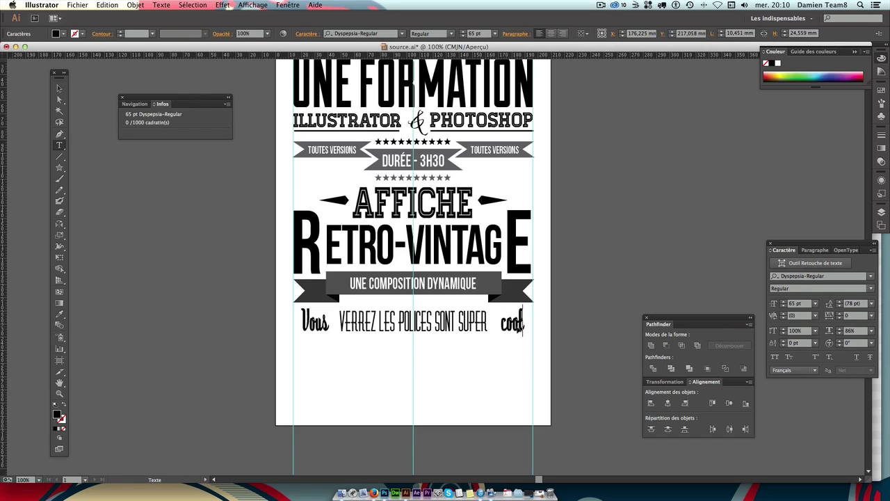
pyautogui.press('Escape')
pyautogui.click(59, 88)
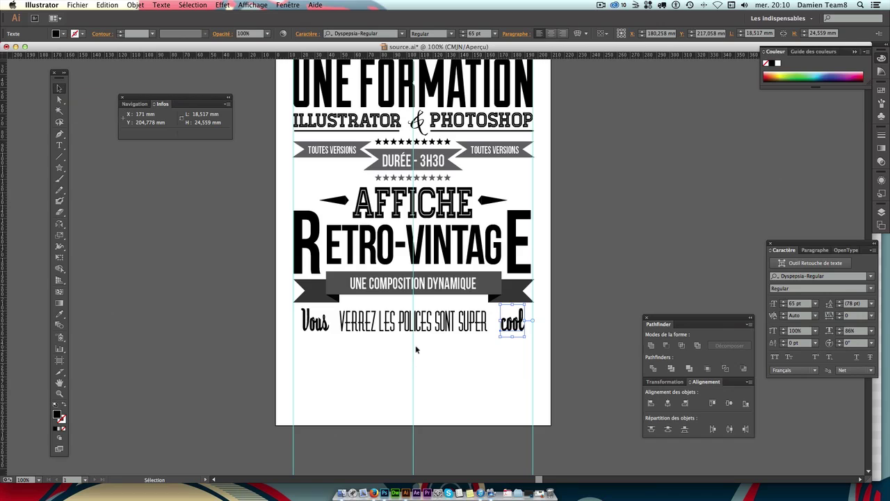
pyautogui.press('Left')
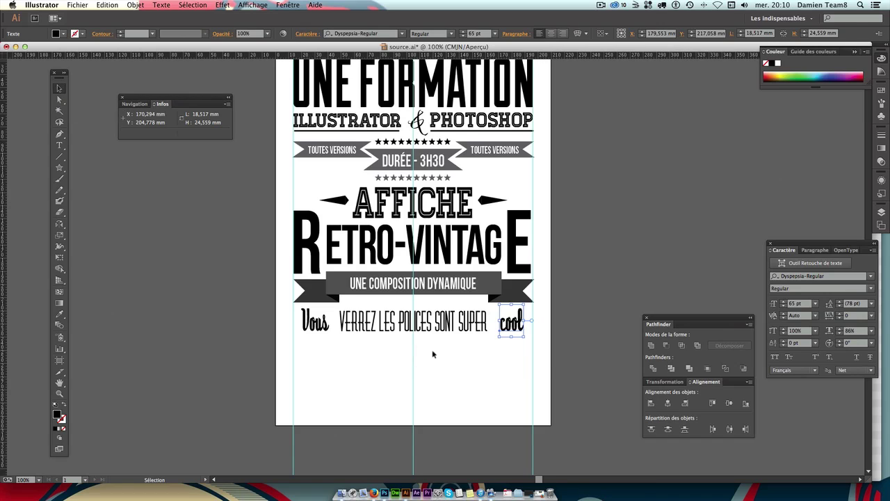
pyautogui.click(434, 355)
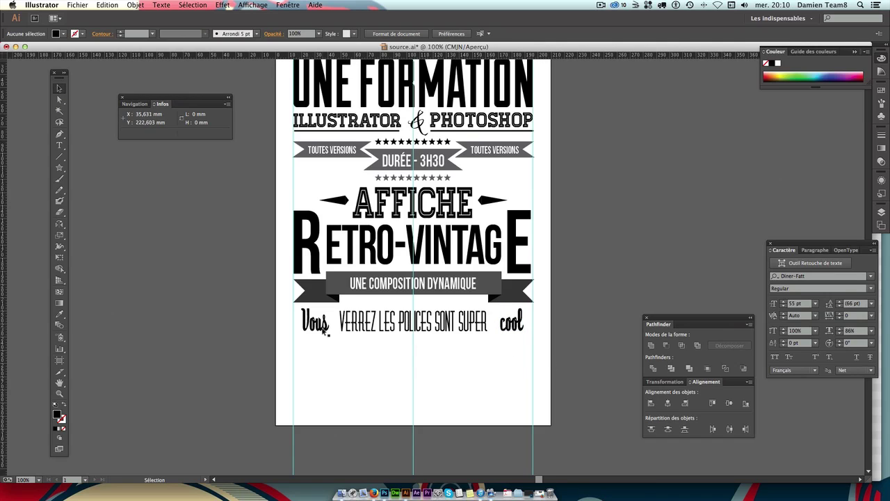
# Drag a horizontal guide onto the page, then undo it.
pyautogui.moveTo(389, 54); pyautogui.dragTo(396, 331)
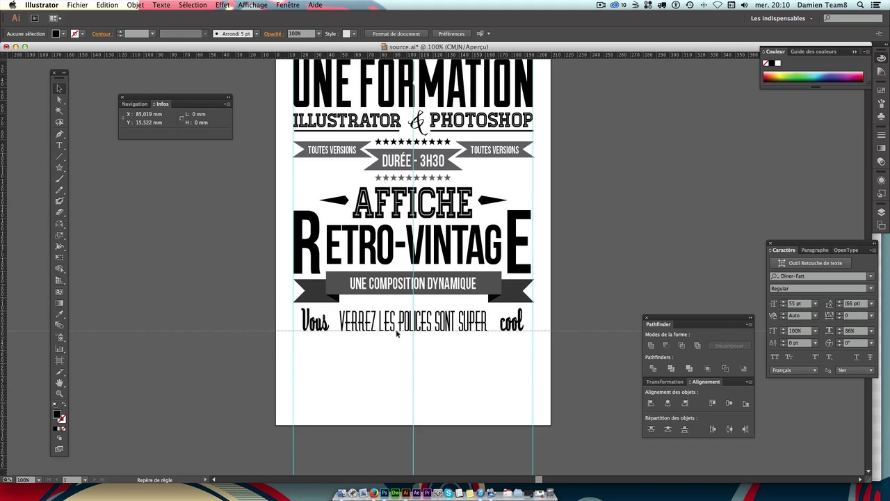
pyautogui.moveTo(397, 334); pyautogui.dragTo(398, 332)
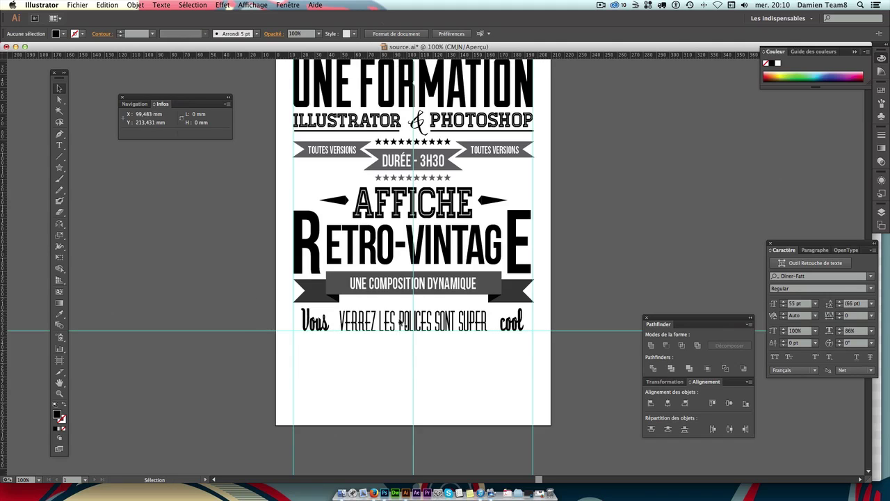
pyautogui.hotkey('ctrl', 'z')
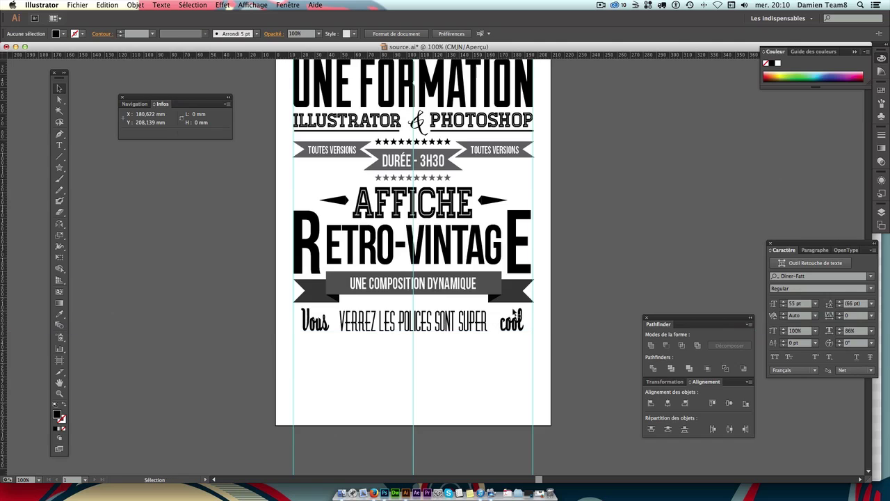
# Start a new text line below Vous reading 'on peut aussi'.
pyautogui.scroll(-1, 400, 296)
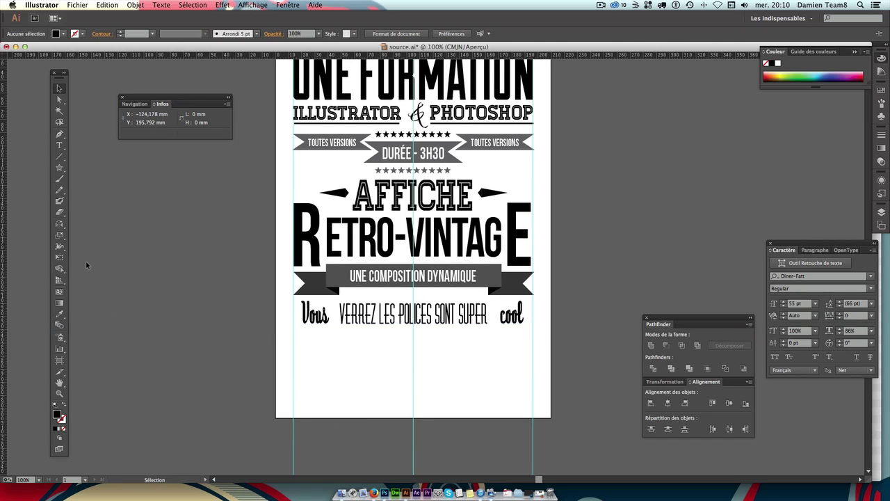
pyautogui.click(59, 145)
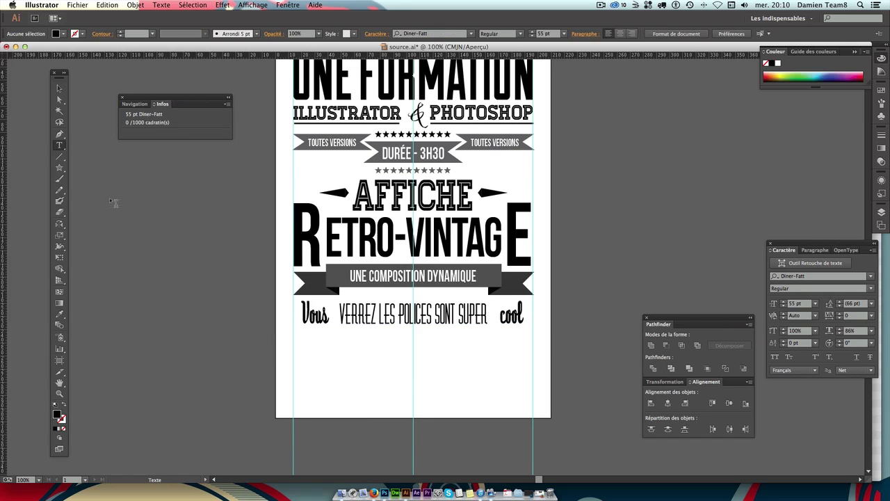
pyautogui.click(308, 351)
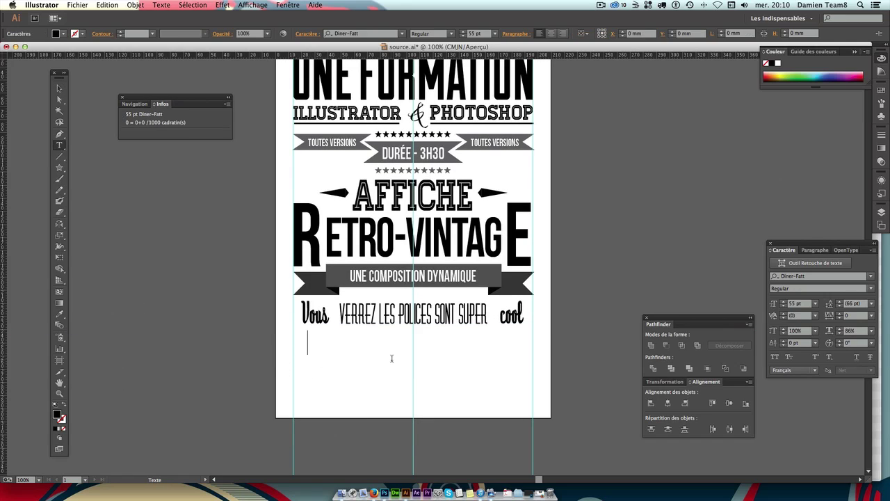
pyautogui.press('Escape')
pyautogui.click(321, 360)
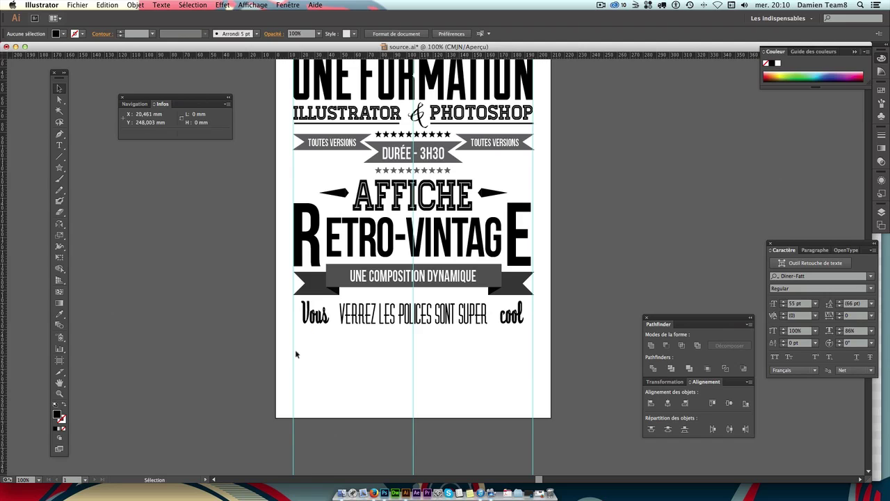
pyautogui.click(59, 145)
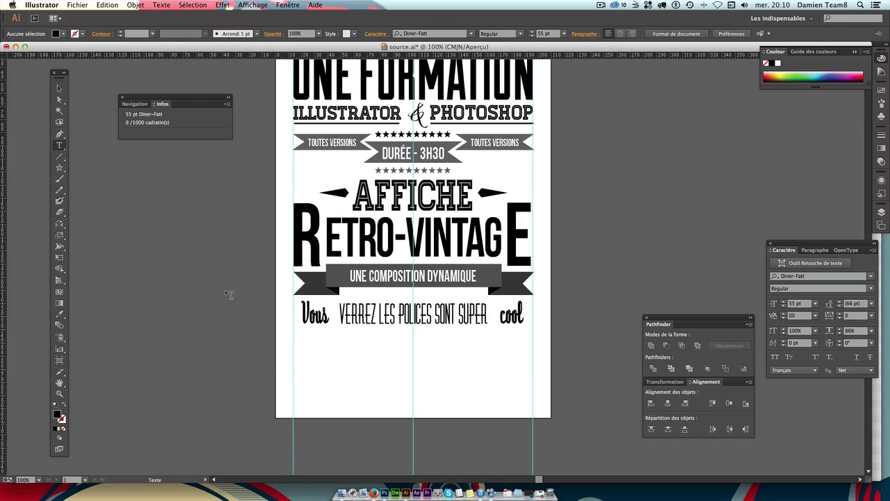
pyautogui.click(291, 356)
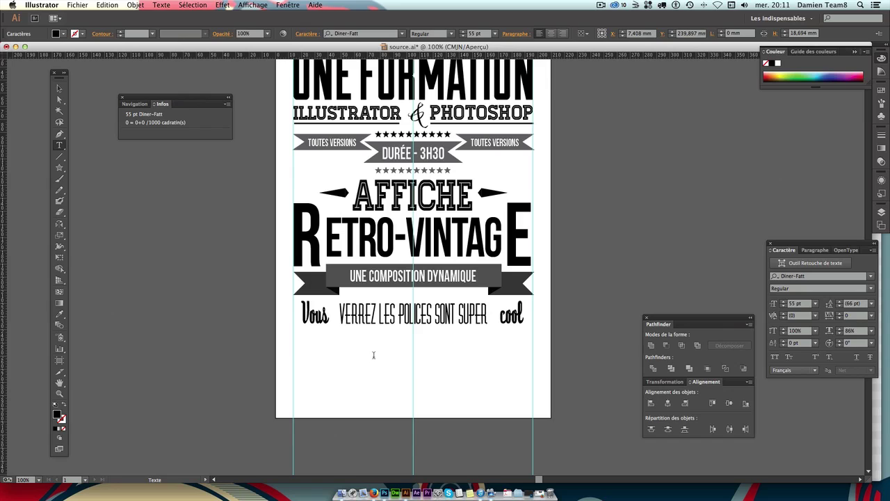
pyautogui.write('on')
pyautogui.write(' peut')
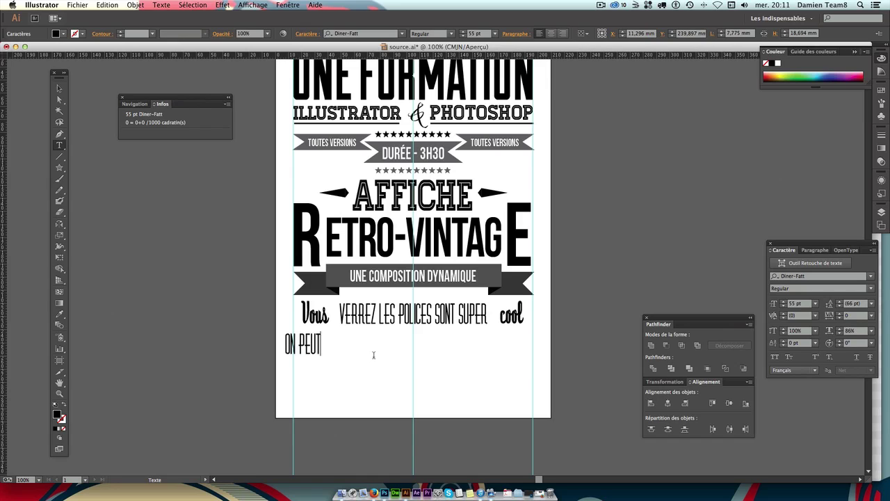
pyautogui.write(' aussi')
# Set the 'on peut aussi' line in Wisdom Script at 21 pt.
pyautogui.hotkey('ctrl', 'a')
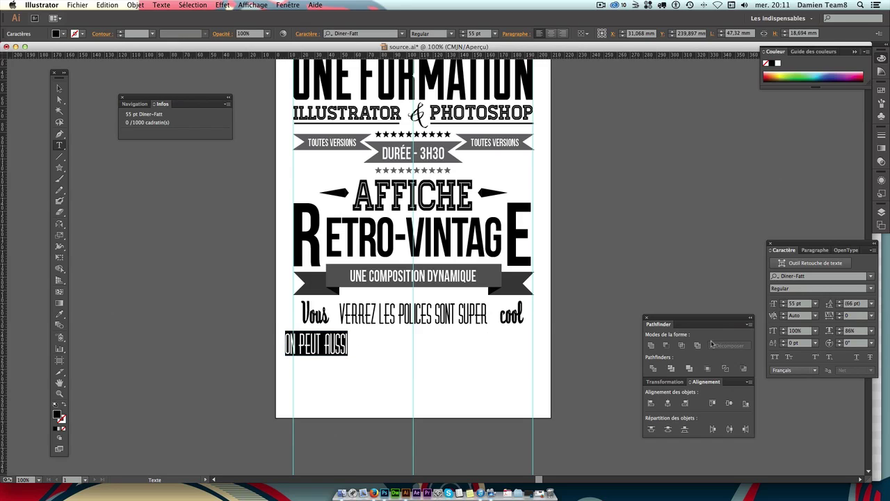
pyautogui.click(818, 275)
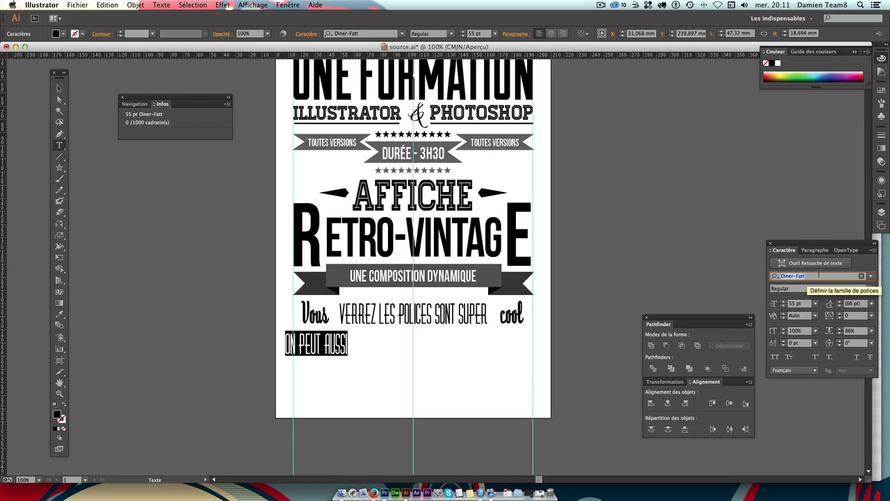
pyautogui.write('wi')
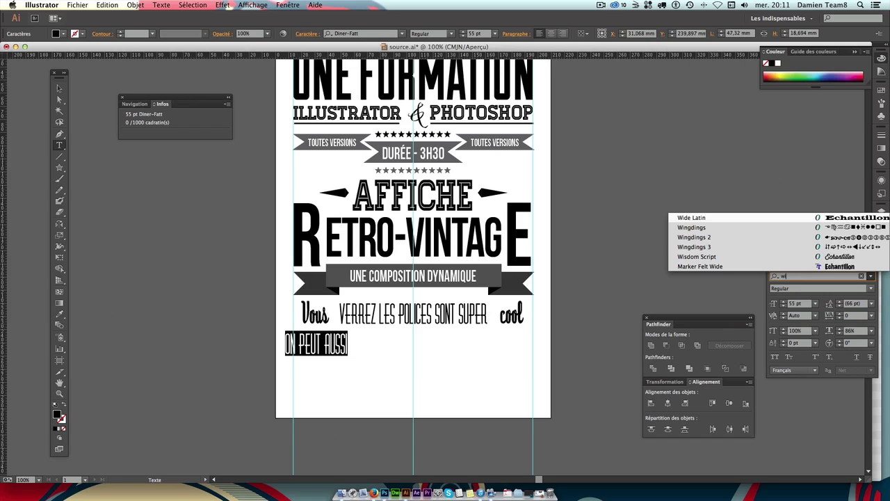
pyautogui.write('s')
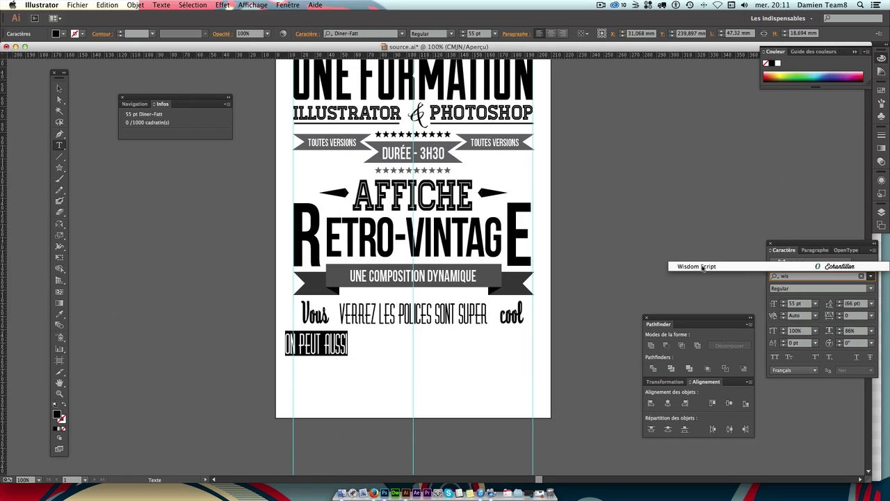
pyautogui.click(704, 267)
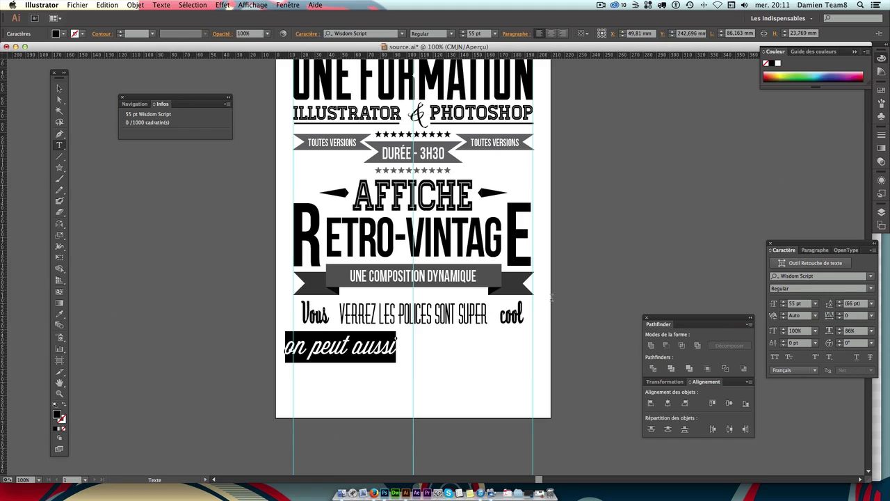
pyautogui.click(794, 304)
pyautogui.write('21')
pyautogui.press('Return')
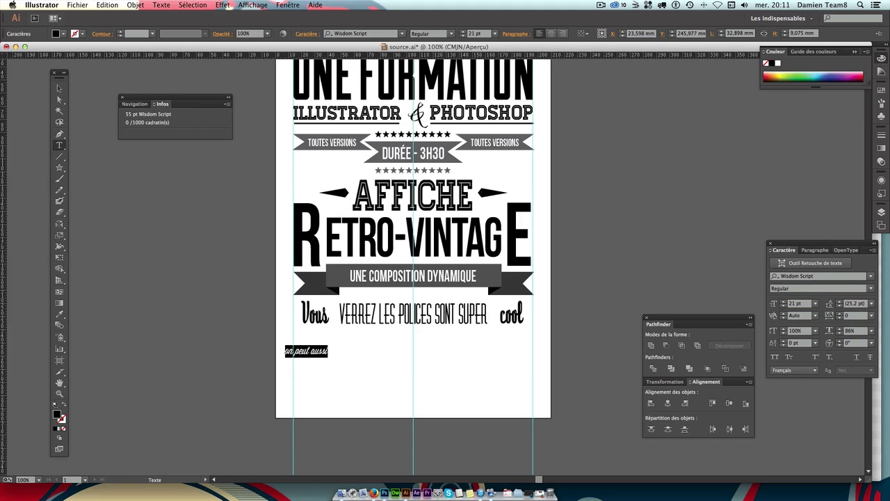
# Move the script line up under Vous and extend it to '…n'importe quoi c'est pas super important'.
pyautogui.click(59, 89)
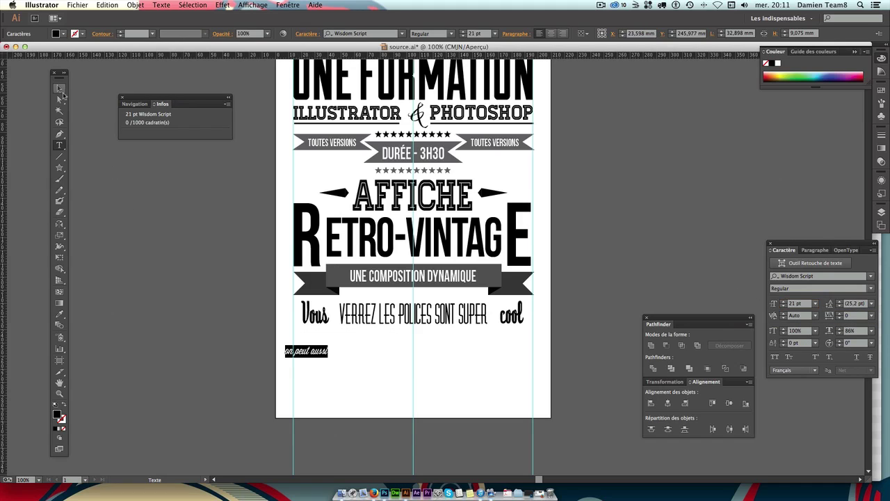
pyautogui.click(388, 369)
pyautogui.moveTo(312, 355); pyautogui.dragTo(317, 341)
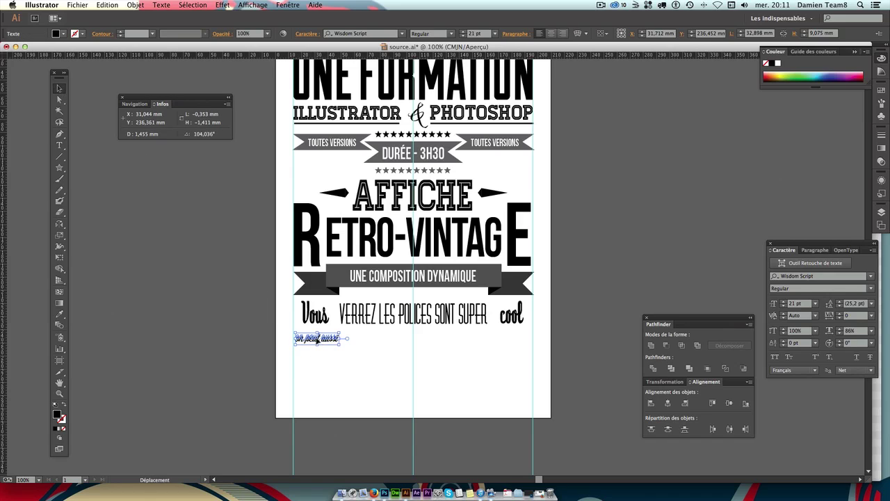
pyautogui.press('t')
pyautogui.click(340, 338)
pyautogui.write('ecrire')
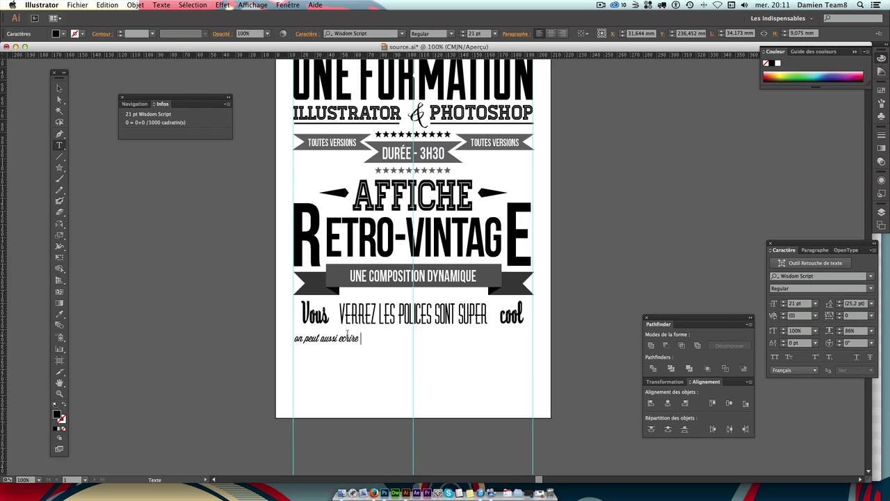
pyautogui.write('é')
pyautogui.press('BackSpace')
pyautogui.press('BackSpace')
pyautogui.press('BackSpace')
pyautogui.press('BackSpace')
pyautogui.press('BackSpace')
pyautogui.press('BackSpace')
pyautogui.write('e')
pyautogui.write('mporte q')
pyautogui.write("uoi c'est")
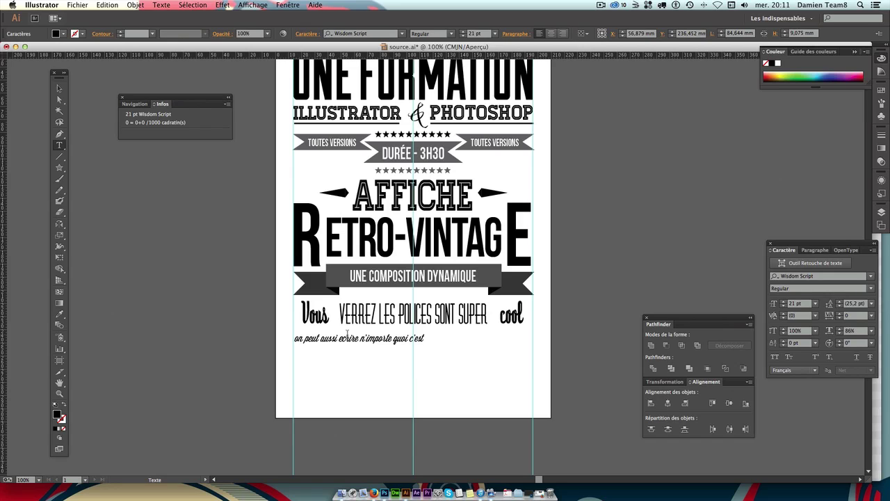
pyautogui.write(' pas super import')
pyautogui.write('ant ')
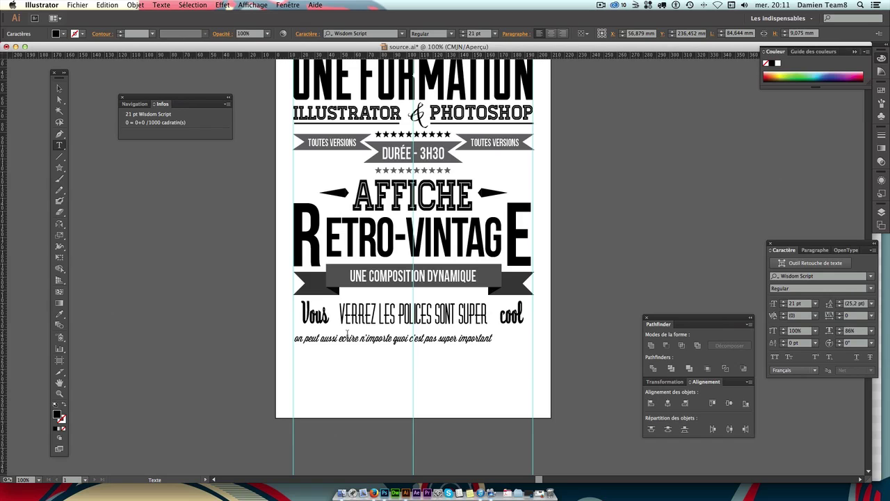
pyautogui.write('hehe')
# Move the script line up under 'Vous … cool' and set it to 21,5 pt.
pyautogui.click(59, 88)
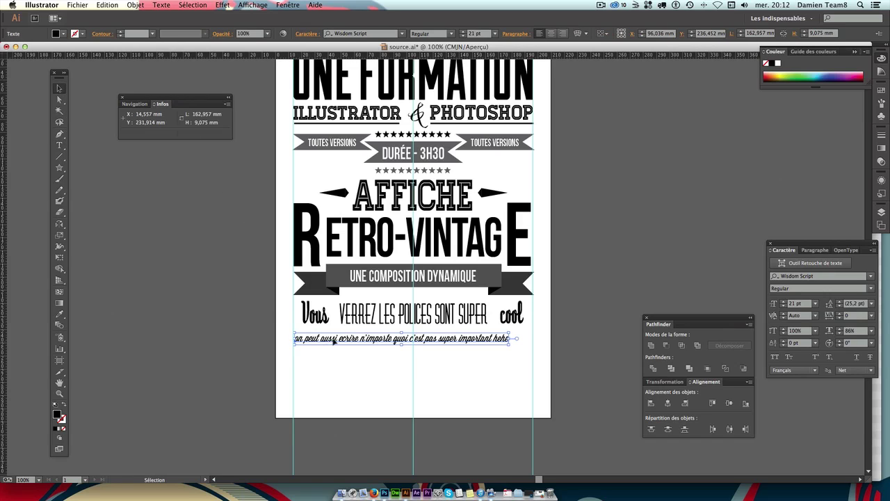
pyautogui.moveTo(333, 340); pyautogui.dragTo(340, 331)
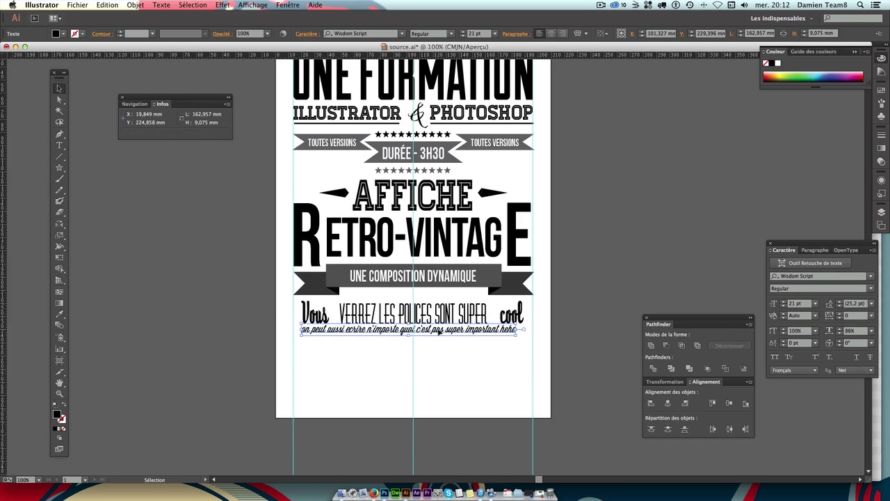
pyautogui.press('Down')
pyautogui.press('Down')
pyautogui.press('Down')
pyautogui.press('Down')
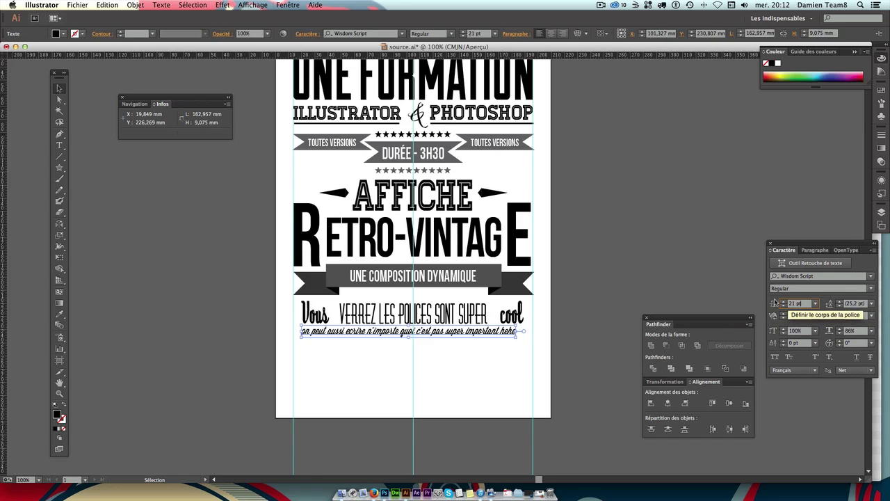
pyautogui.click(782, 300)
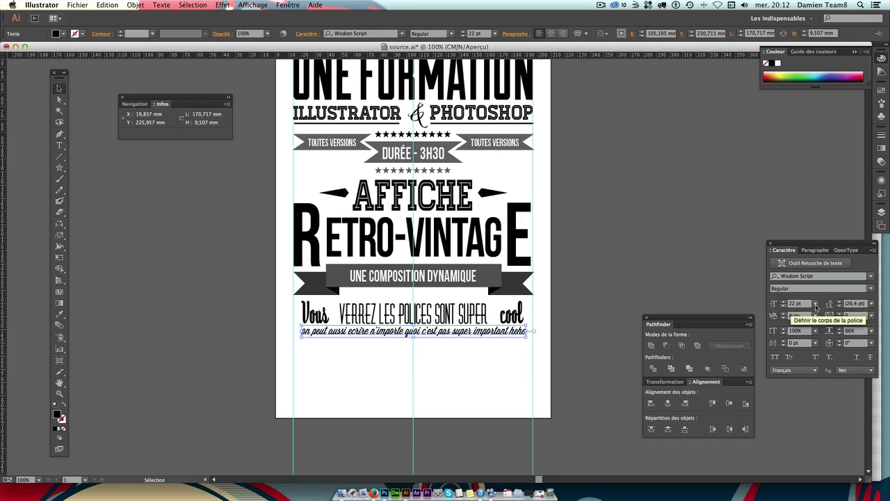
pyautogui.click(775, 304)
pyautogui.write('21')
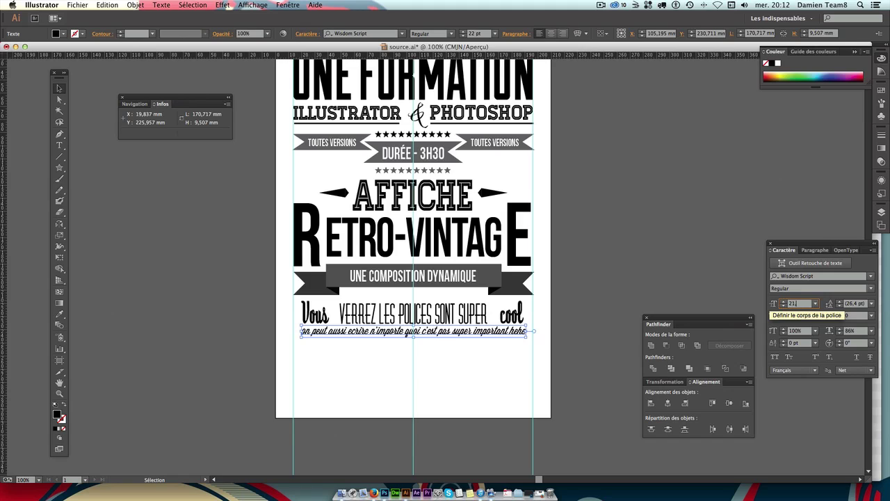
pyautogui.write(',5')
pyautogui.press('Return')
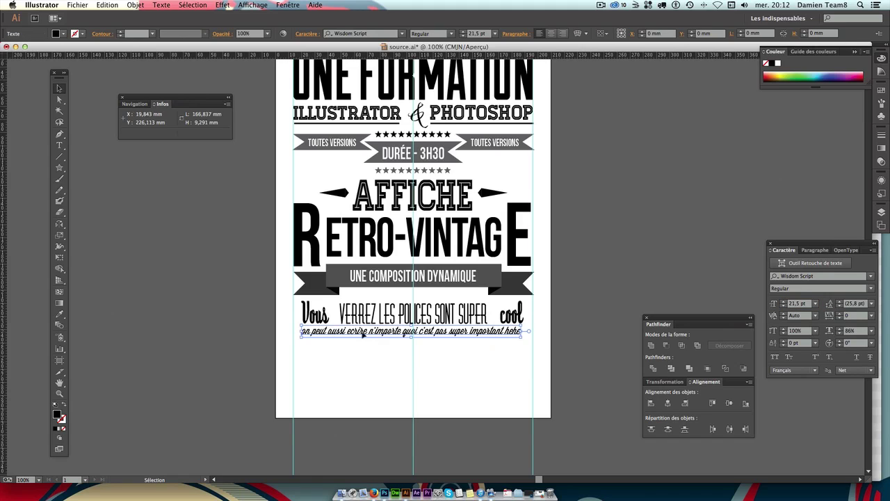
# Set the script line's tracking to 10, then to 5.
pyautogui.click(851, 316)
pyautogui.write('10')
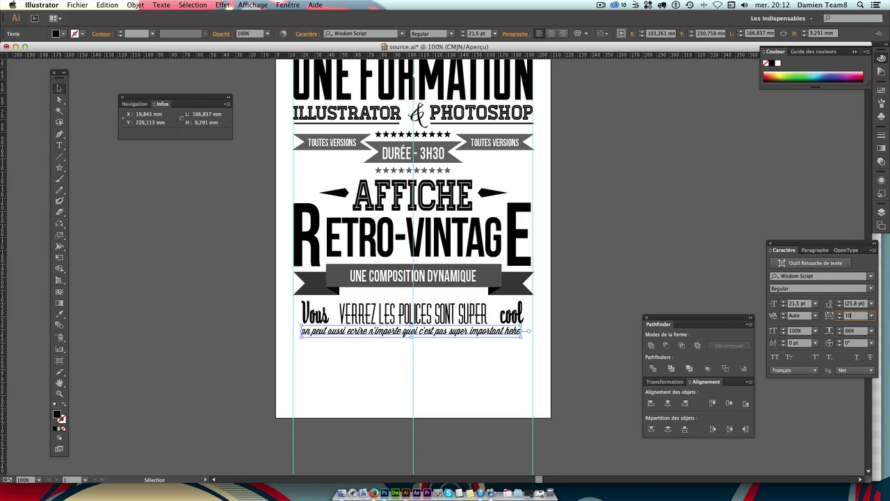
pyautogui.press('Return')
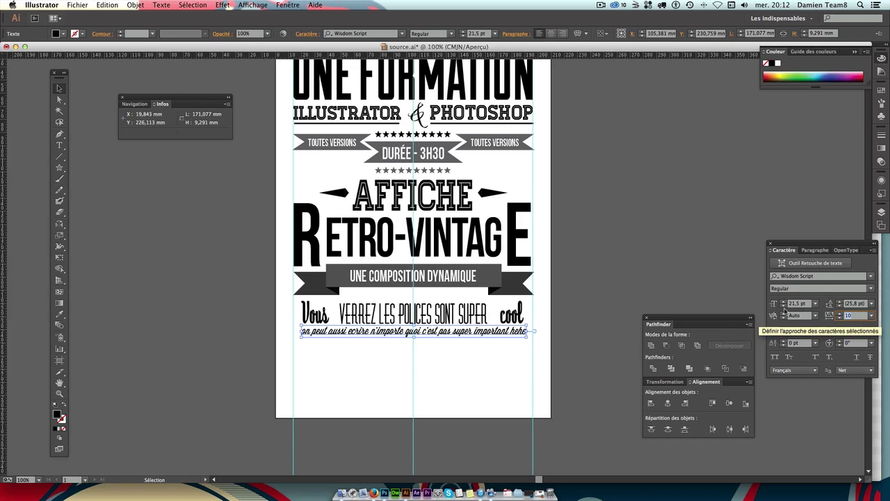
pyautogui.write('5')
pyautogui.press('Return')
pyautogui.click(548, 370)
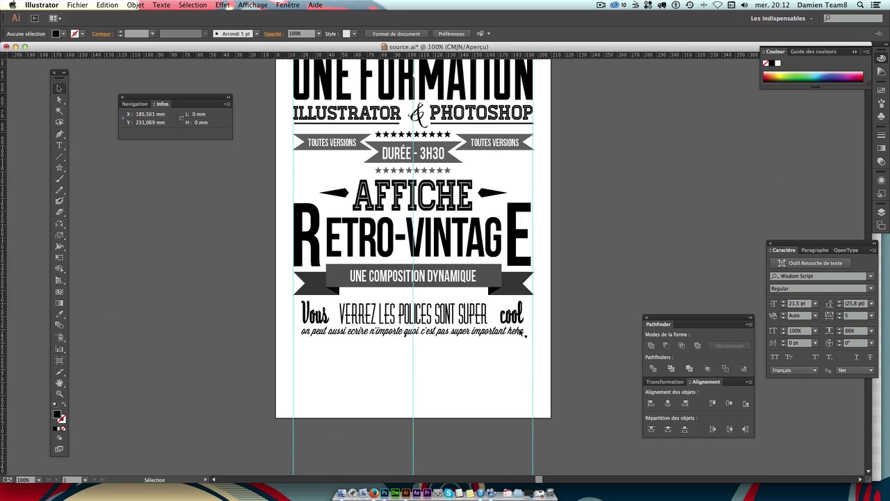
pyautogui.press('t')
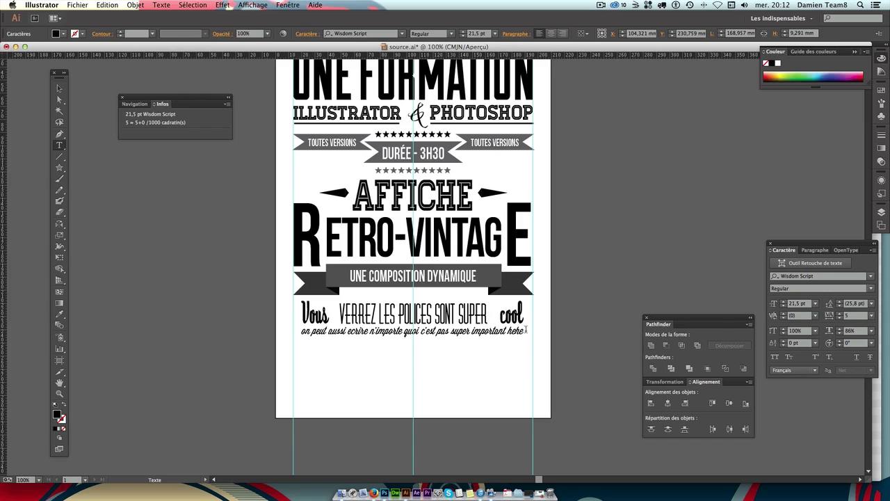
# Add 'on simule du super faux texte car y en a marre du lorem ipsum !' as a second script line.
pyautogui.press('Return')
pyautogui.write('on simule')
pyautogui.write(' du super f')
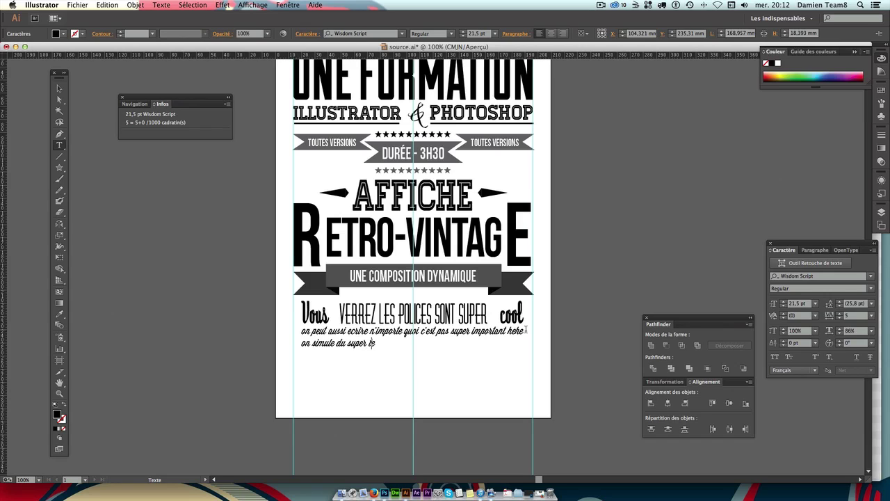
pyautogui.write('aux t')
pyautogui.press('BackSpace')
pyautogui.write('x')
pyautogui.write('te')
pyautogui.write('eb')
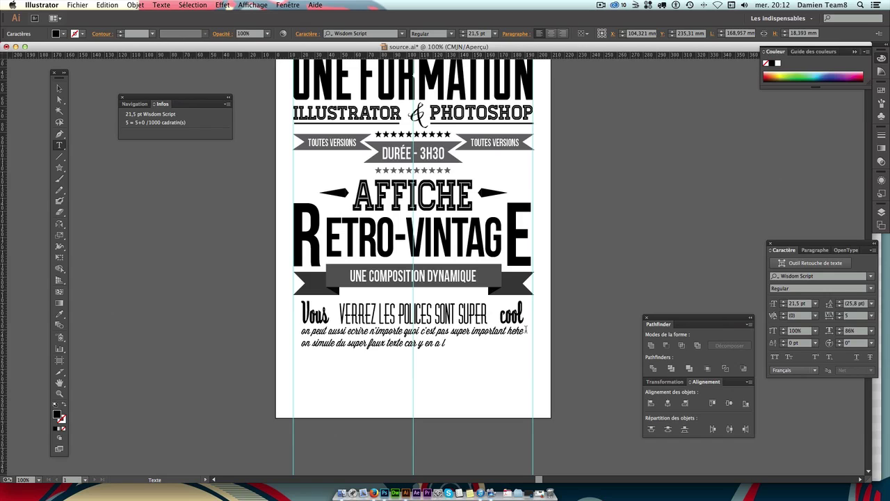
pyautogui.write('ma ')
pyautogui.write('e dy')
pyautogui.write('em us')
pyautogui.press('BackSpace')
pyautogui.write('sum !')
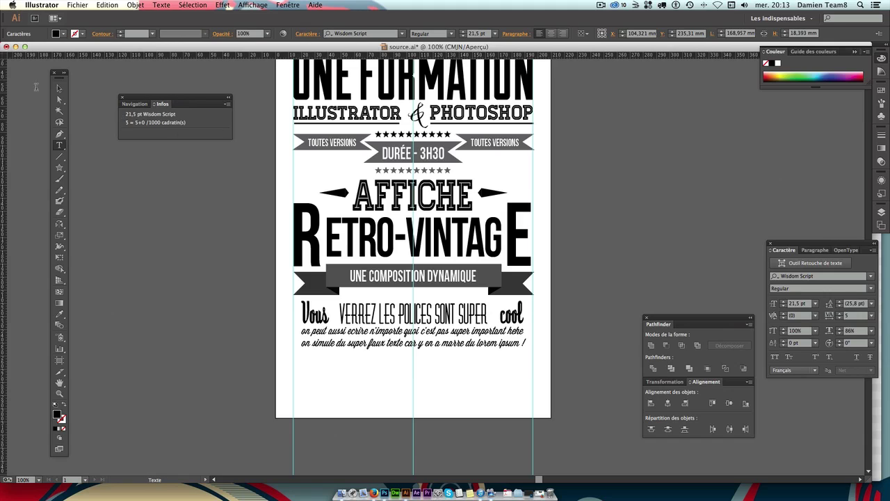
pyautogui.click(59, 89)
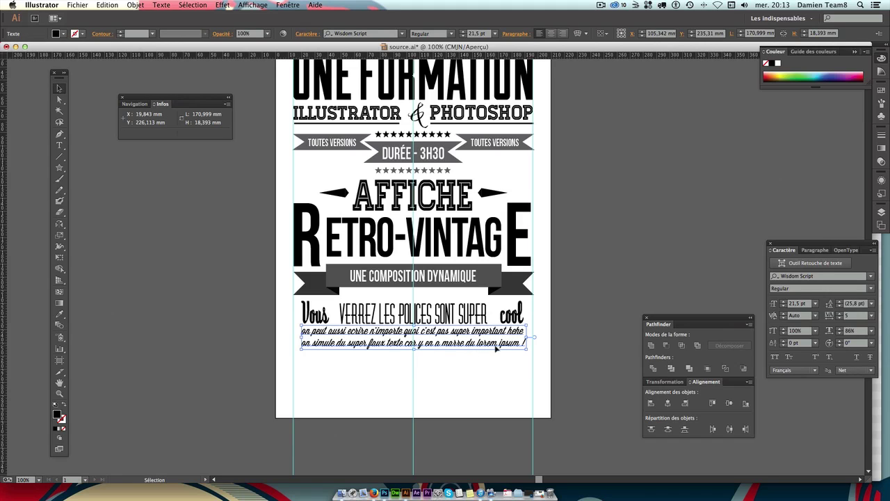
# Set the script block's leading to 22 pt and move it slightly lower.
pyautogui.click(854, 303)
pyautogui.write('22')
pyautogui.press('Return')
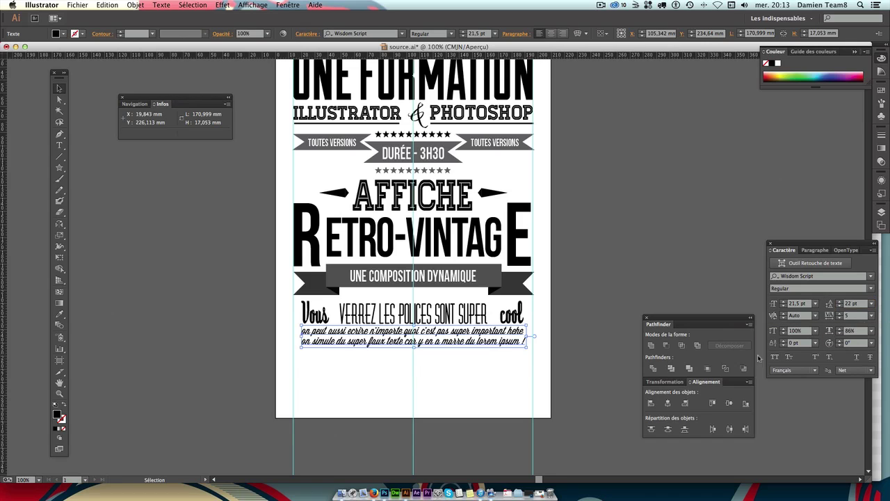
pyautogui.click(460, 374)
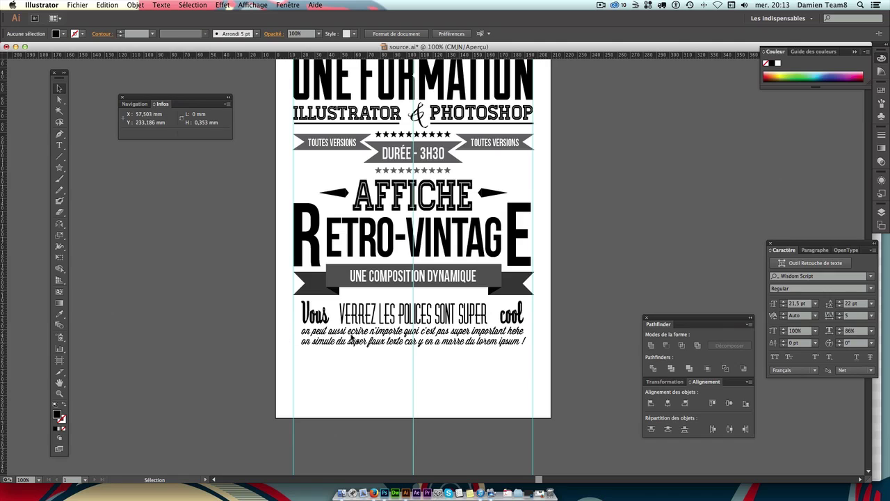
pyautogui.click(353, 336)
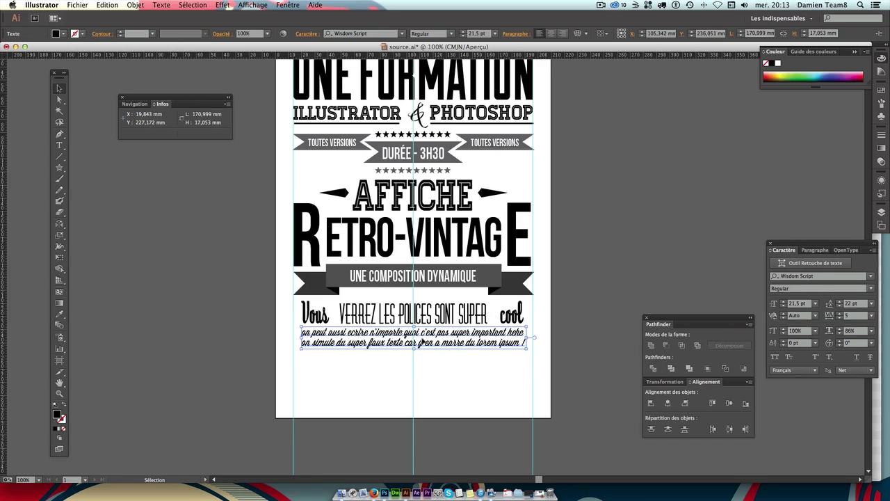
pyautogui.moveTo(354, 336); pyautogui.dragTo(453, 344)
pyautogui.click(562, 358)
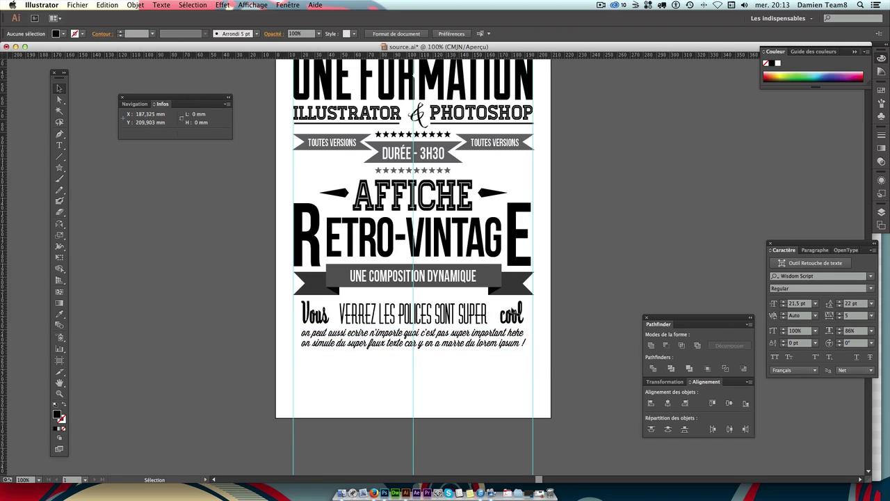
# Increase the script block's leading to 25 pt.
pyautogui.click(485, 338)
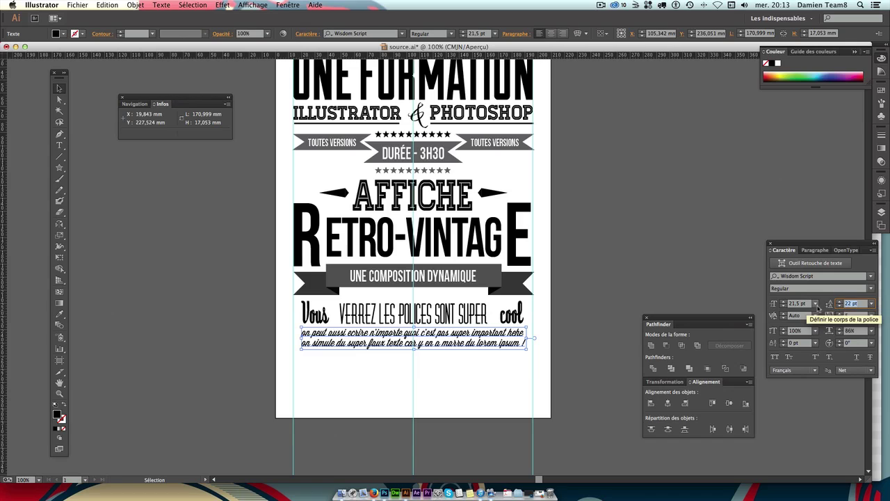
pyautogui.click(850, 303)
pyautogui.write('5')
pyautogui.press('Return')
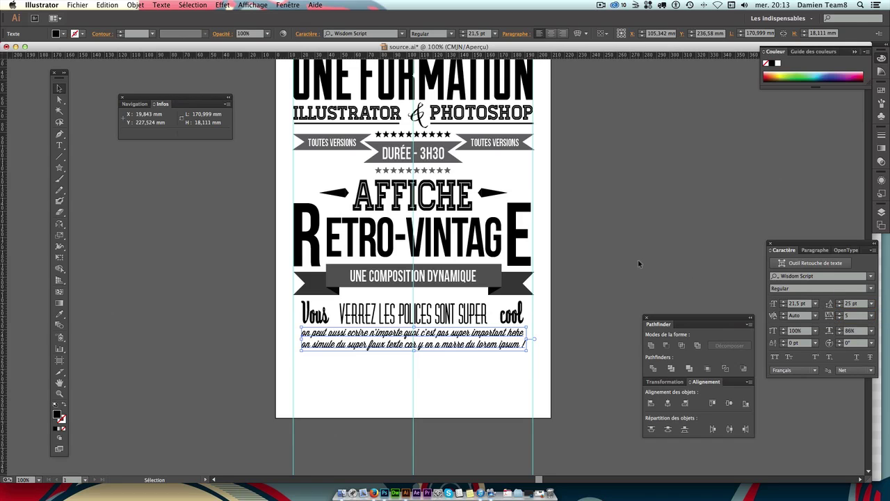
pyautogui.click(637, 259)
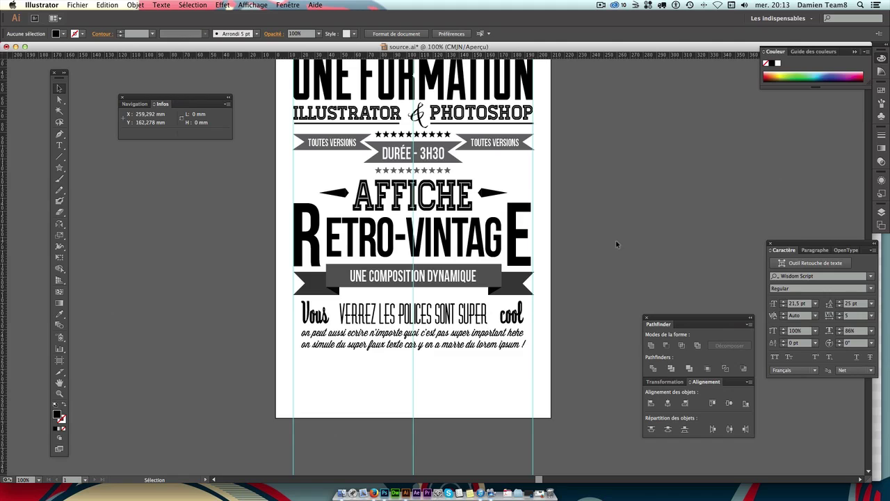
# Copy the DURÉE - 3H30 banner with its text below the script lines.
pyautogui.click(449, 146)
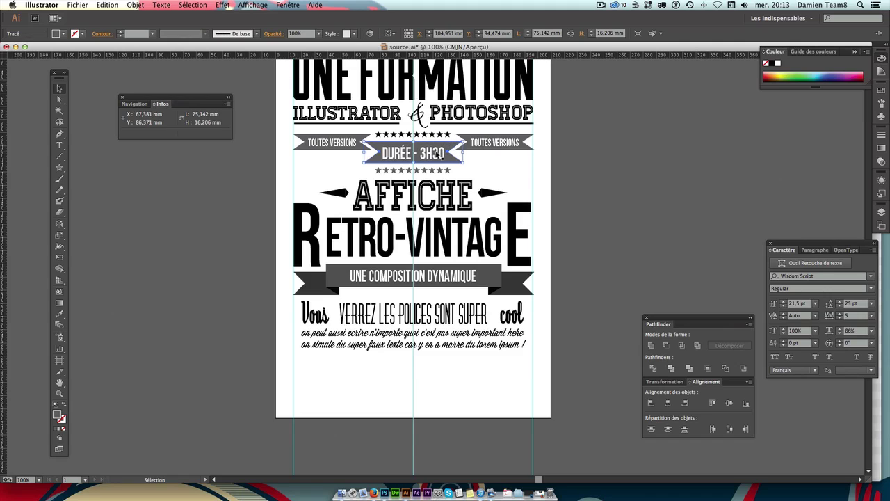
pyautogui.click(446, 146)
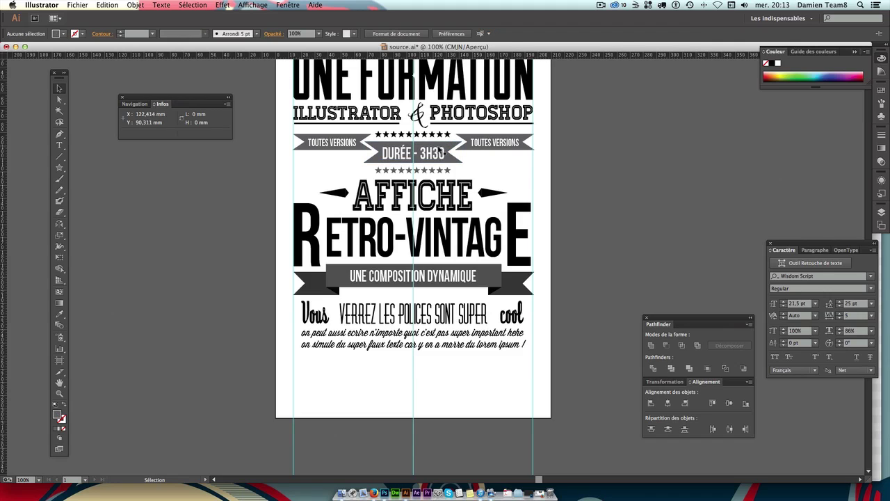
pyautogui.moveTo(446, 147); pyautogui.dragTo(443, 159)
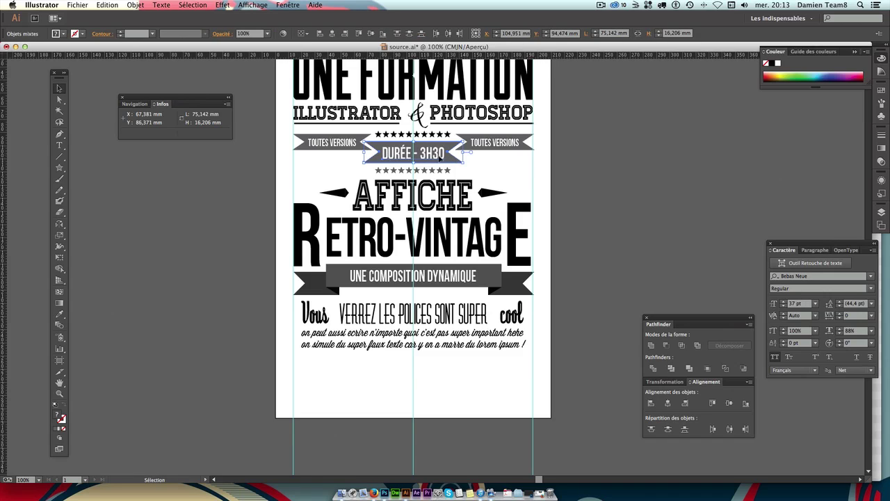
pyautogui.keyDown('shift'); pyautogui.click(453, 146); pyautogui.keyUp('shift')
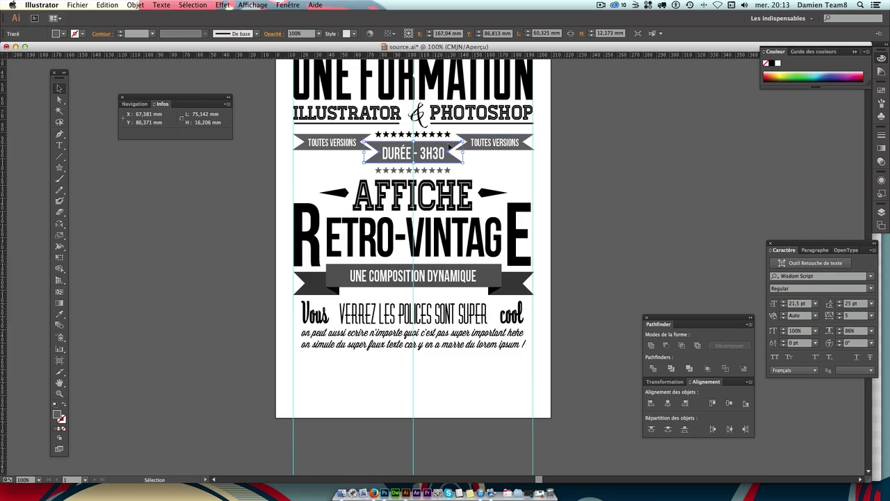
pyautogui.keyDown('shift'); pyautogui.click(431, 154); pyautogui.keyUp('shift')
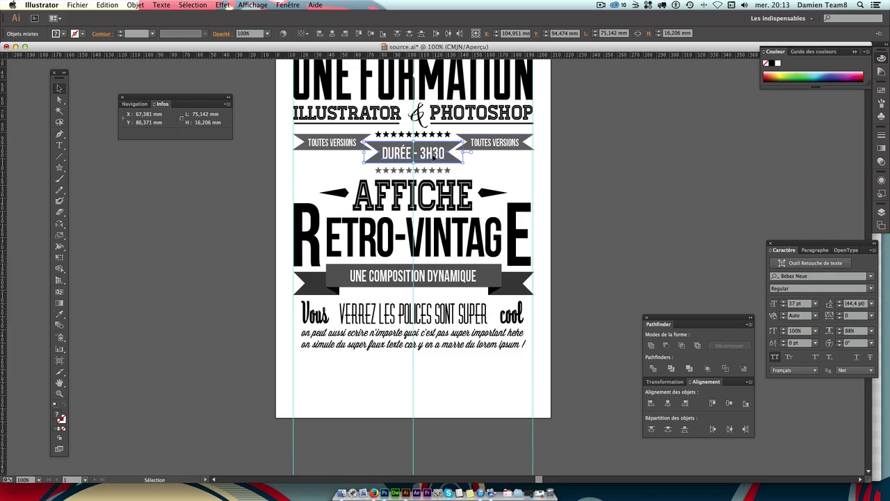
pyautogui.moveTo(431, 154); pyautogui.dragTo(435, 372)
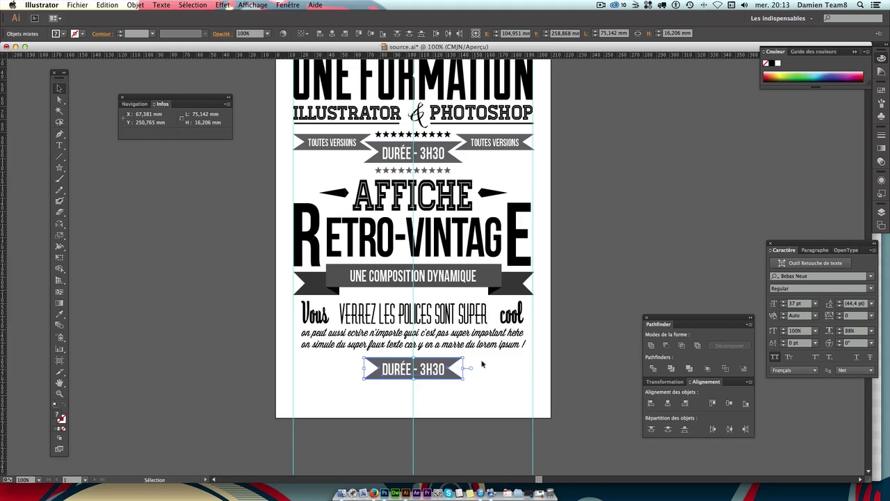
pyautogui.press('Up')
pyautogui.press('Up')
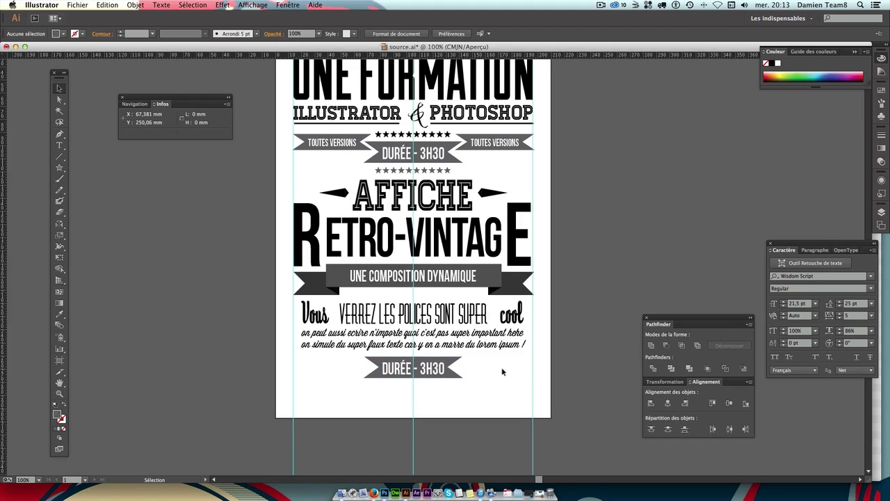
pyautogui.click(501, 367)
# Fill the banner copy with the title's black using the Eyedropper.
pyautogui.click(447, 358)
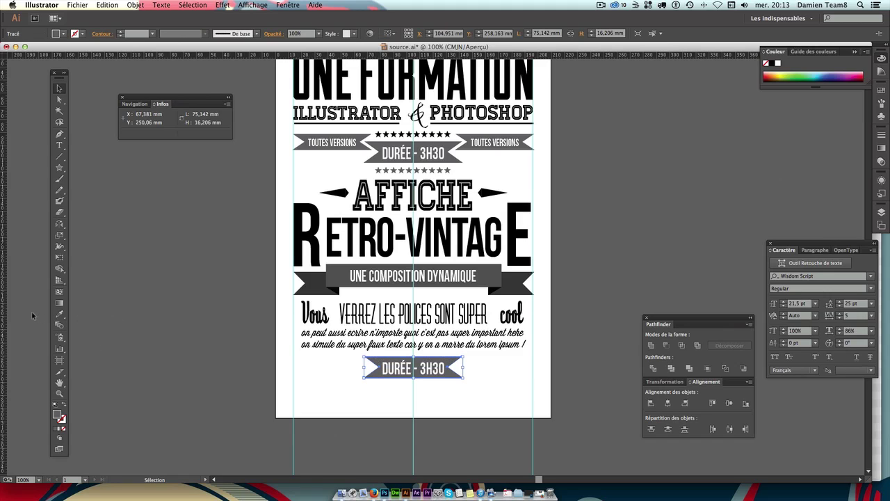
pyautogui.click(59, 314)
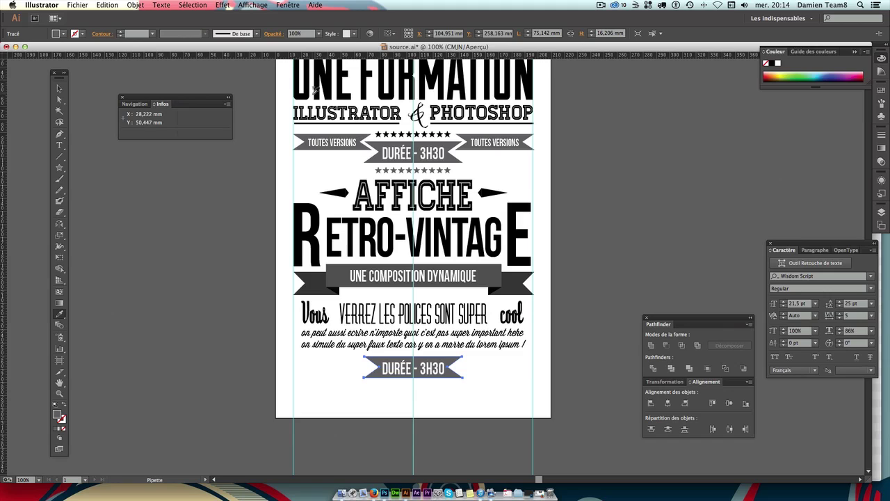
pyautogui.click(306, 94)
pyautogui.click(60, 89)
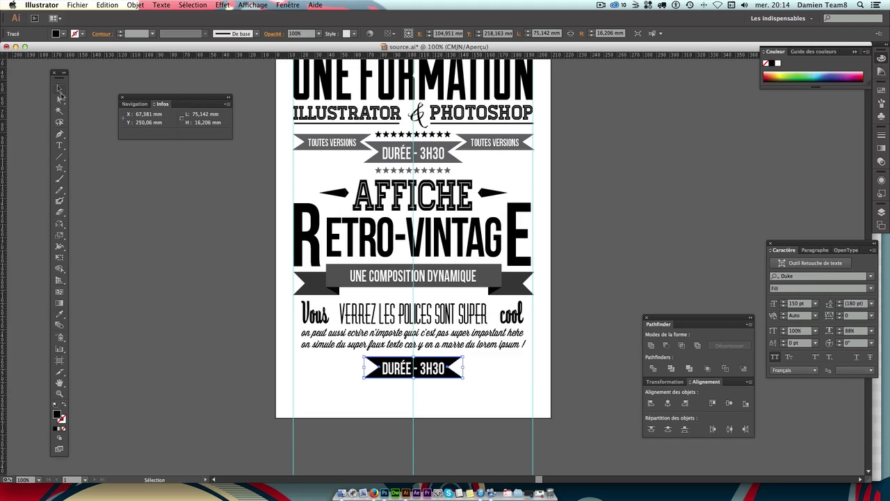
pyautogui.click(223, 331)
pyautogui.click(426, 370)
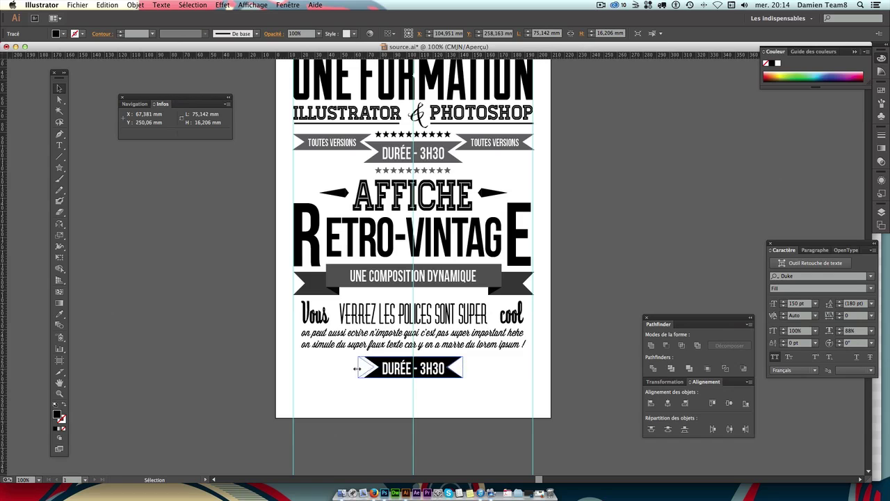
# Stretch both ends of the black banner wider, to 95,8 mm.
pyautogui.moveTo(374, 371); pyautogui.dragTo(357, 372)
pyautogui.moveTo(465, 367); pyautogui.dragTo(477, 366)
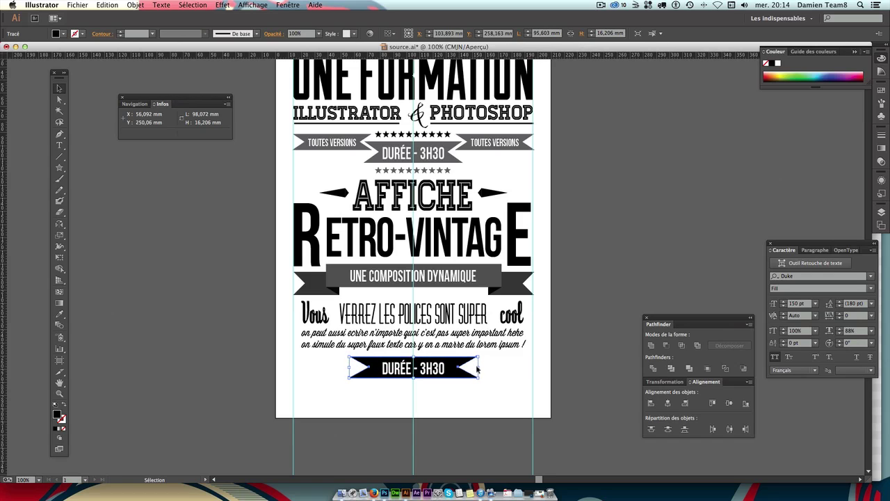
pyautogui.click(428, 402)
pyautogui.press('t')
pyautogui.click(433, 372)
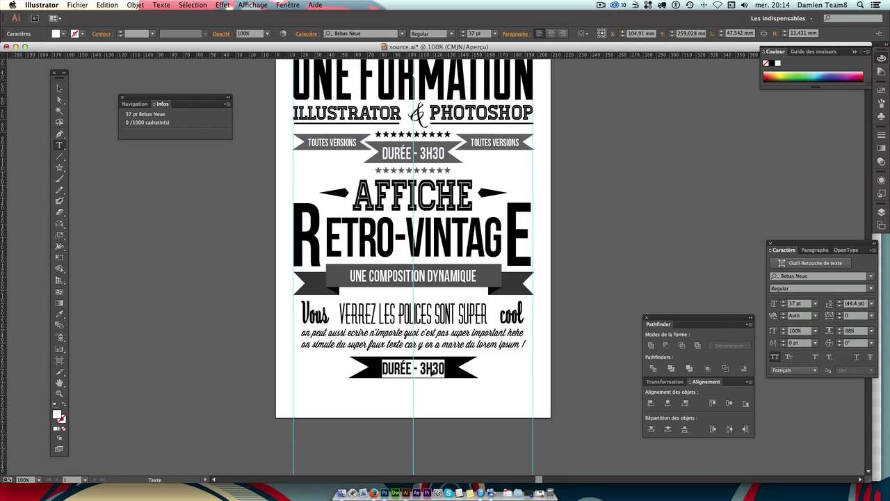
# Rewrite the bottom banner text as 'ÊTES-VOUS PRET ?' and nudge it left.
pyautogui.write('ÊTES')
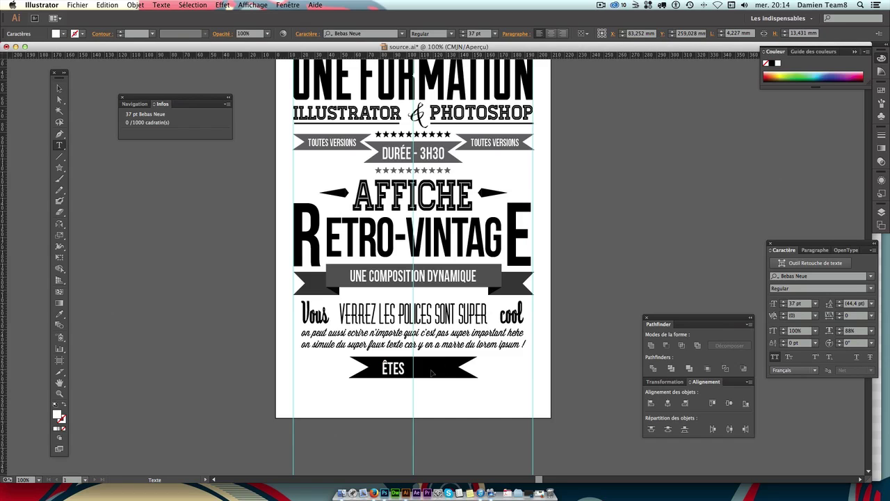
pyautogui.write('-VOUS P')
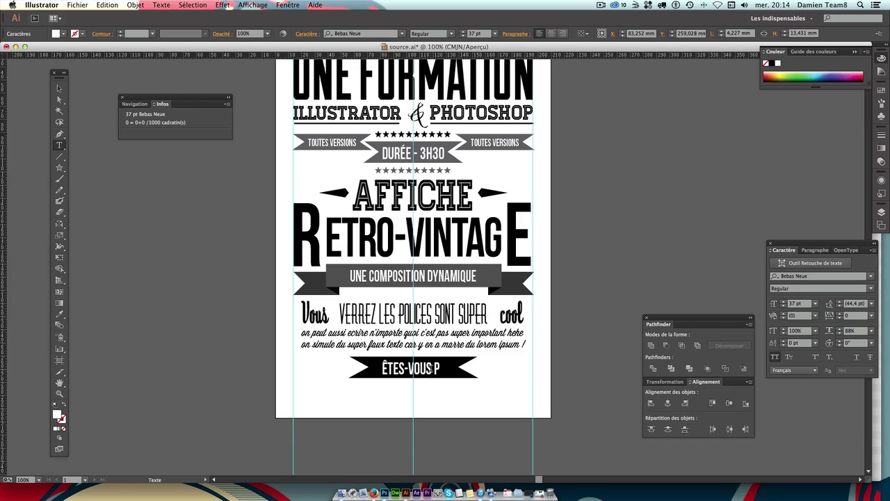
pyautogui.write('E')
pyautogui.press('BackSpace')
pyautogui.write('RET')
pyautogui.write(' ?')
pyautogui.click(58, 88)
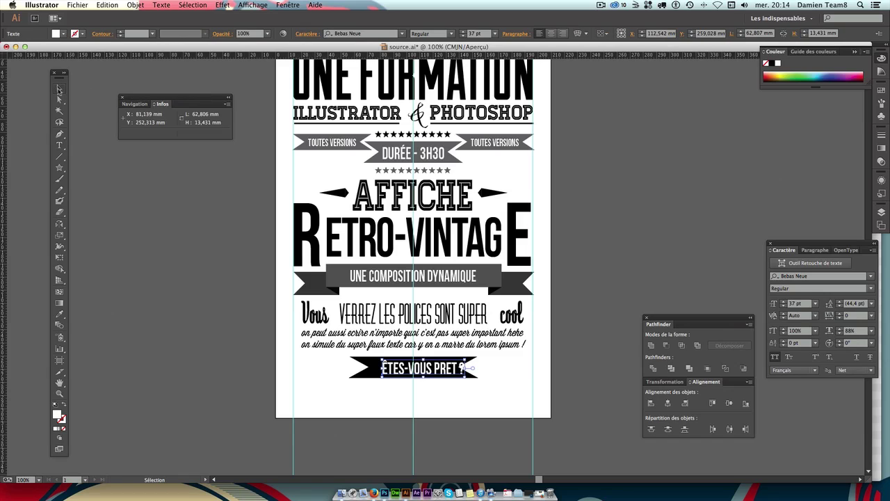
pyautogui.press('Left')
pyautogui.press('Left')
pyautogui.press('Left')
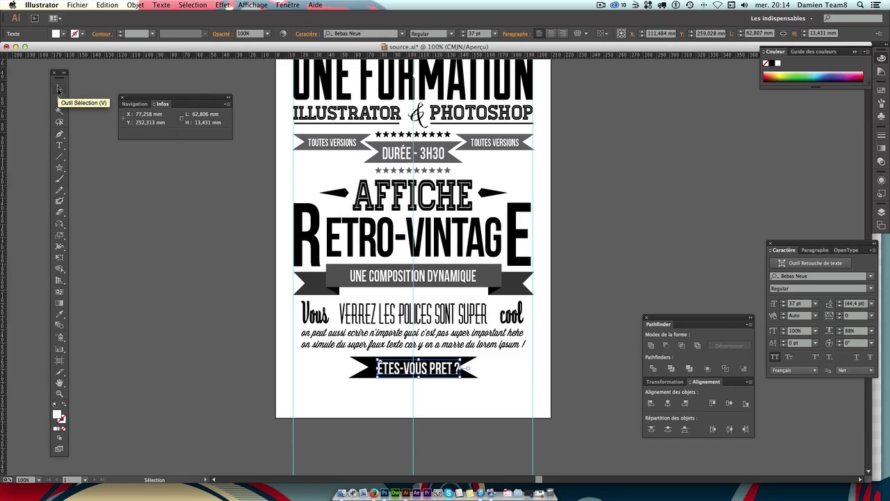
pyautogui.press('Left')
pyautogui.press('Left')
pyautogui.press('Left')
pyautogui.press('Left')
pyautogui.press('Left')
pyautogui.press('Left')
pyautogui.press('Left')
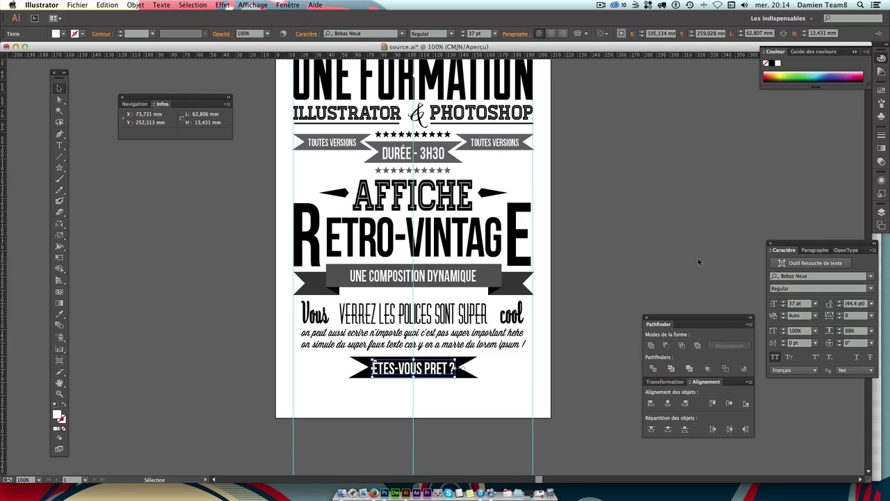
# Set the ribbon text to 35 pt and nudge it into place on the ribbon.
pyautogui.click(794, 303)
pyautogui.write('35')
pyautogui.press('Return')
pyautogui.press('Right')
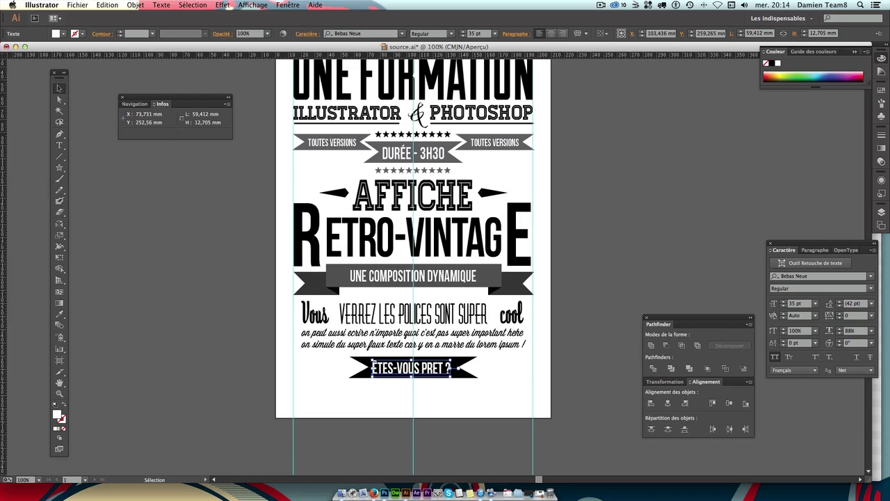
pyautogui.press('Right')
pyautogui.press('Right')
pyautogui.press('Right')
pyautogui.press('Right')
pyautogui.press('Right')
pyautogui.press('Right')
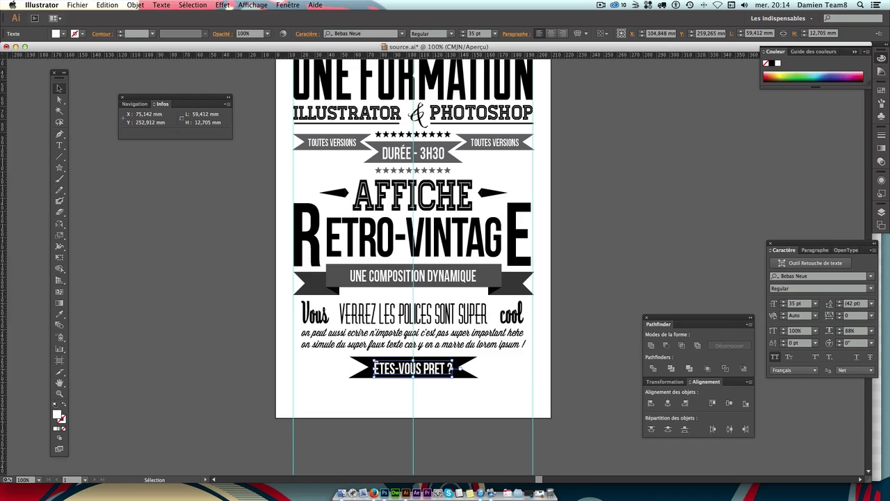
pyautogui.press('Up')
pyautogui.press('Up')
pyautogui.click(536, 380)
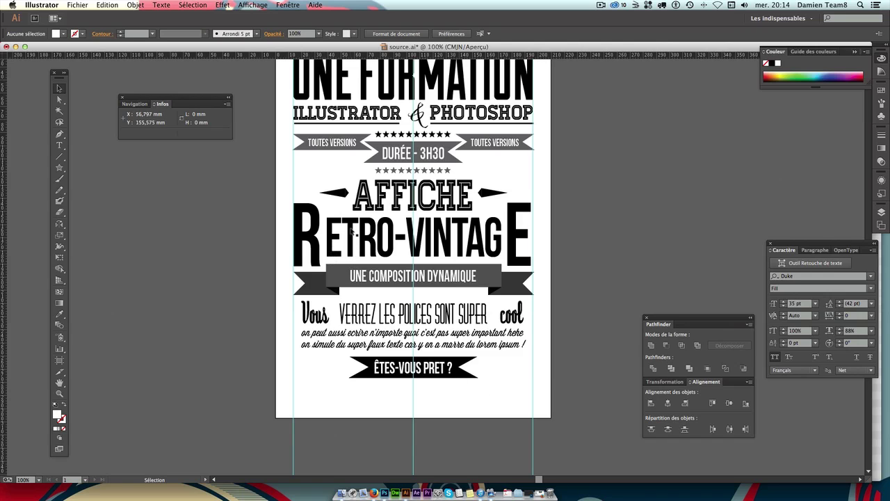
# Alt-drag a copy of the RETRO-VINTAGE lettering down and scale it to about 53 pt beside the ribbon.
pyautogui.moveTo(350, 232); pyautogui.dragTo(321, 367)
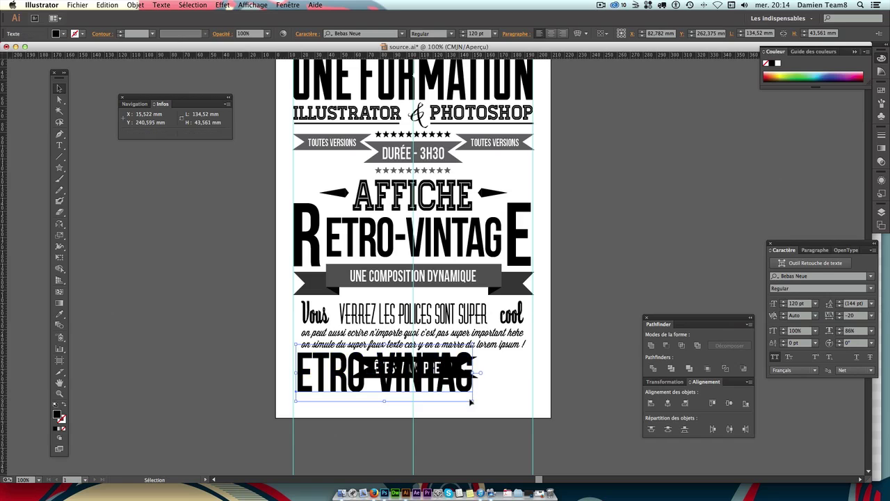
pyautogui.moveTo(474, 401)
pyautogui.mouseDown()
pyautogui.moveTo(376, 362)
pyautogui.moveTo(336, 373)
pyautogui.mouseUp()
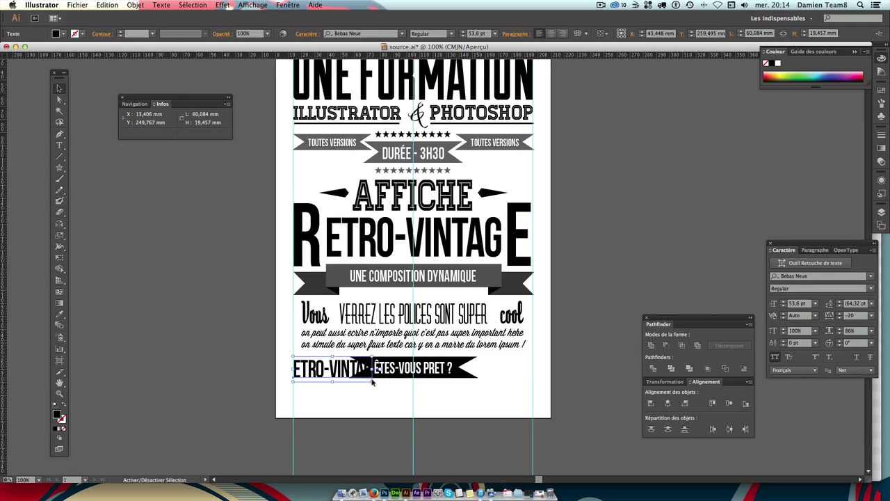
pyautogui.keyDown('shift'); pyautogui.click(363, 379); pyautogui.keyUp('shift')
# Retype the copied lettering as QUESTION.
pyautogui.doubleClick(361, 372)
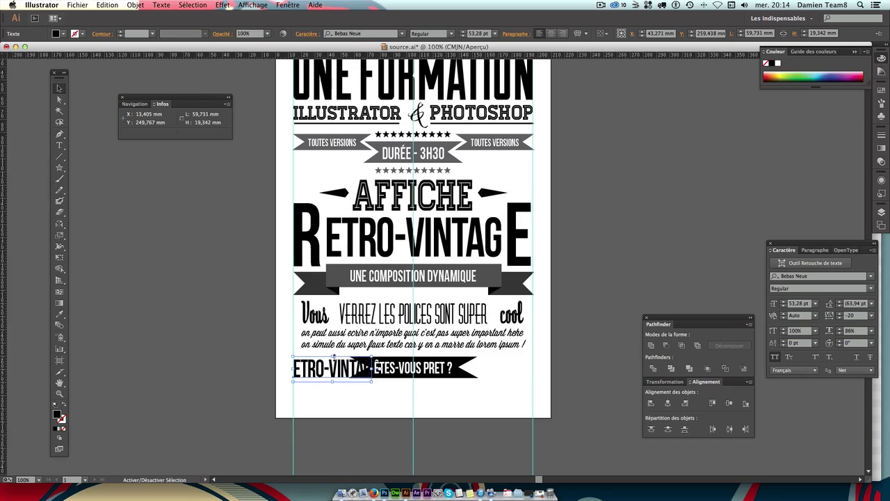
pyautogui.tripleClick(339, 367)
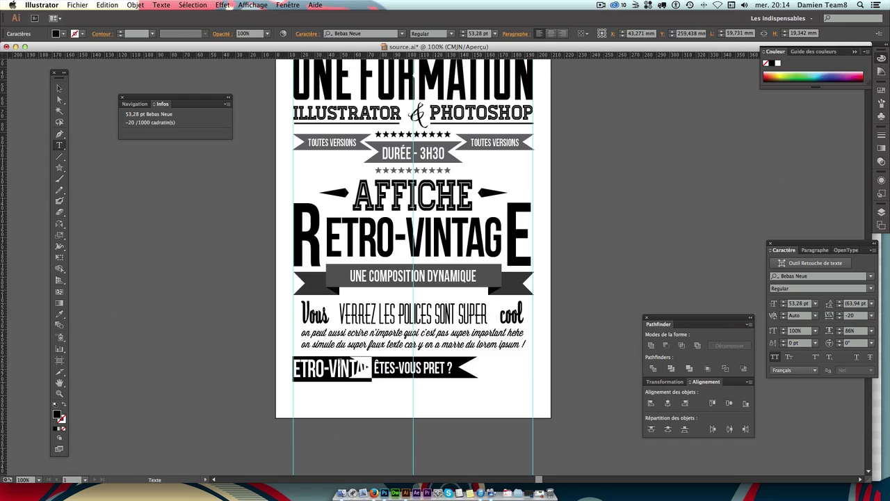
pyautogui.write('QUR')
pyautogui.press('BackSpace')
pyautogui.write('ESTIO')
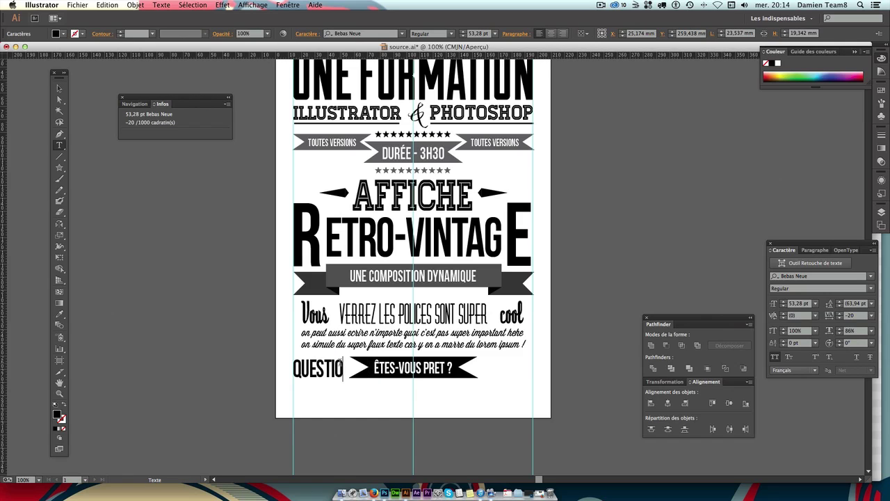
pyautogui.write('N')
pyautogui.click(59, 89)
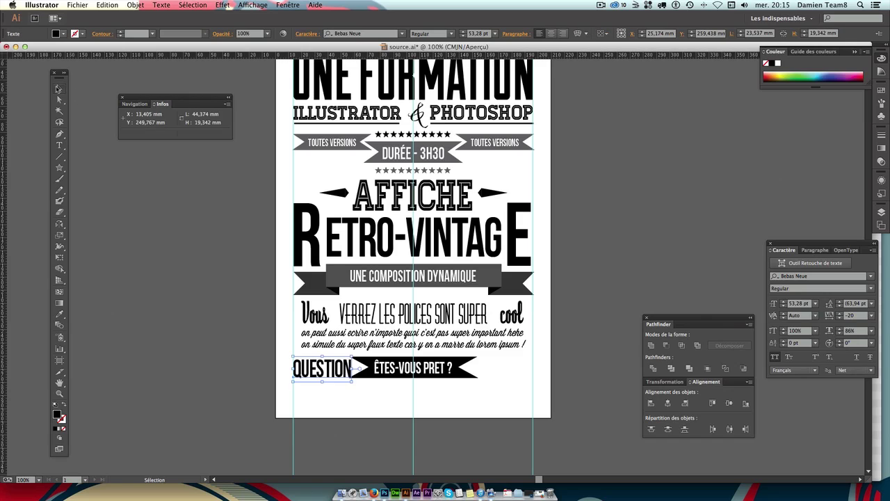
# Set the ÊTES-VOUS PRET ? text to 33 pt and nudge it slightly right.
pyautogui.click(410, 400)
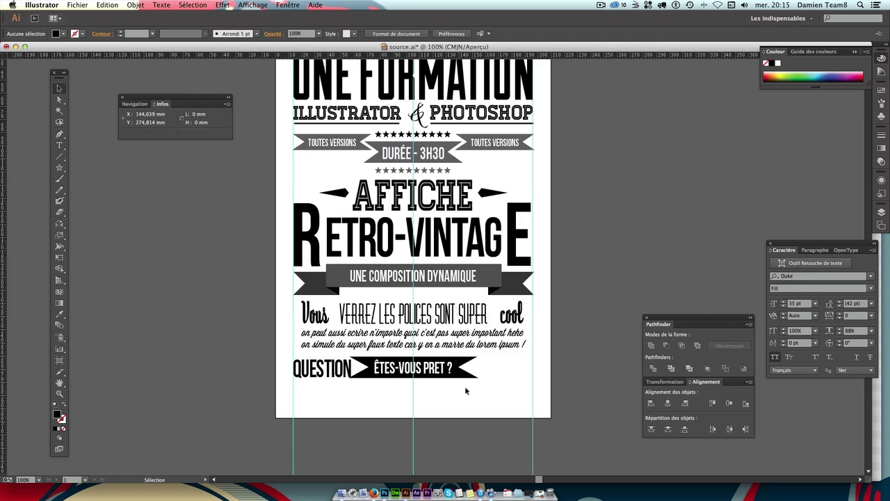
pyautogui.click(382, 369)
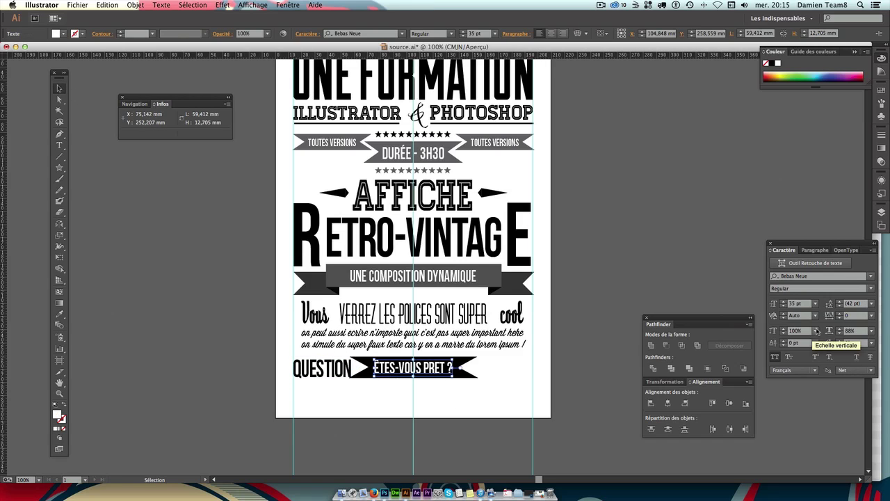
pyautogui.click(773, 303)
pyautogui.write('33')
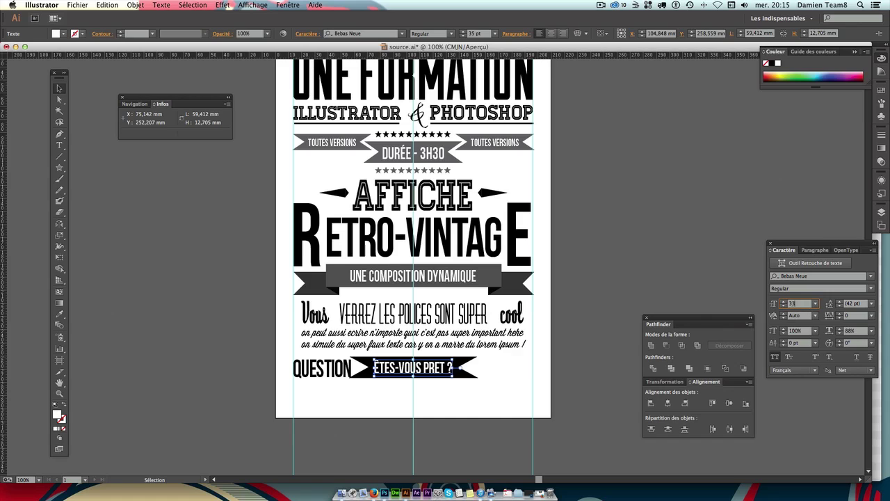
pyautogui.press('Return')
pyautogui.press('Right')
pyautogui.press('Right')
pyautogui.press('Right')
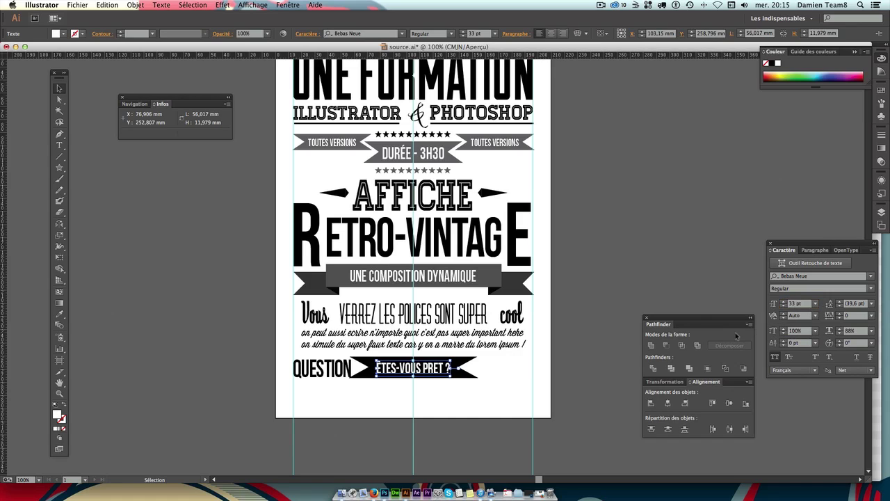
pyautogui.press('Right')
pyautogui.press('Right')
pyautogui.press('Right')
# Pull the black ribbon's ends inward to narrow it to 91,722 mm beside QUESTION.
pyautogui.click(536, 344)
pyautogui.click(474, 370)
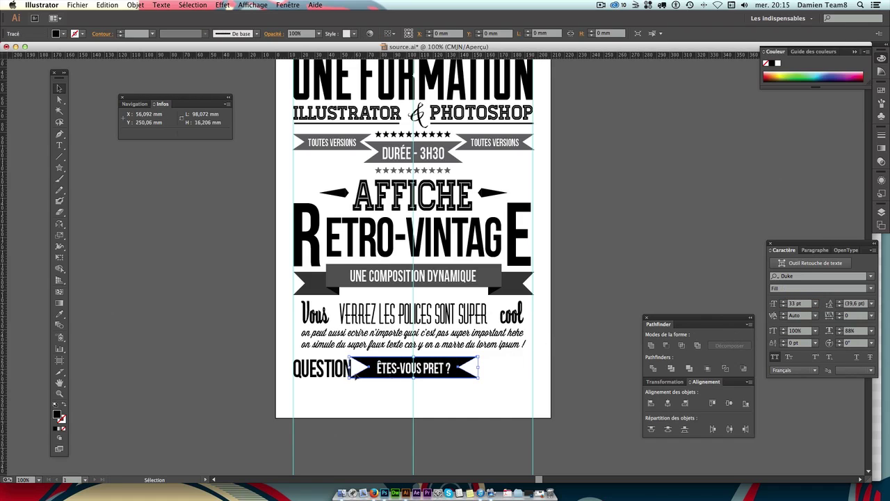
pyautogui.moveTo(351, 368); pyautogui.dragTo(356, 368)
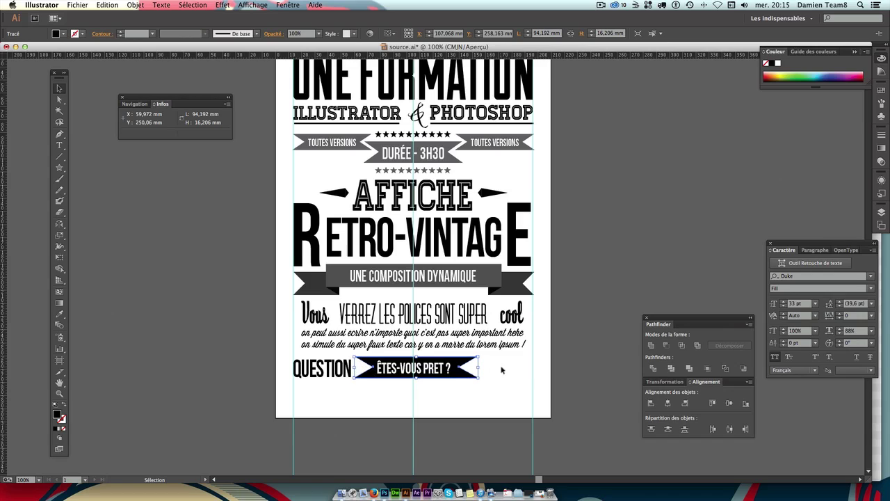
pyautogui.moveTo(479, 368); pyautogui.dragTo(476, 370)
pyautogui.press('Left')
pyautogui.press('Left')
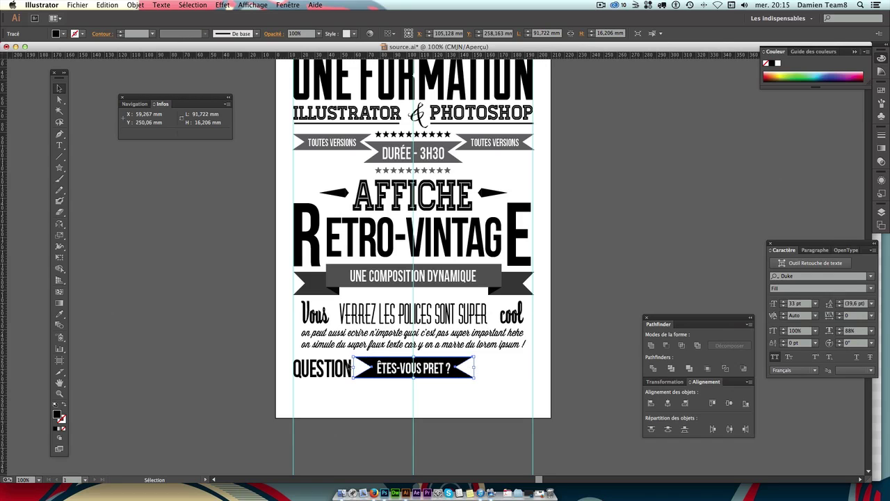
pyautogui.click(339, 385)
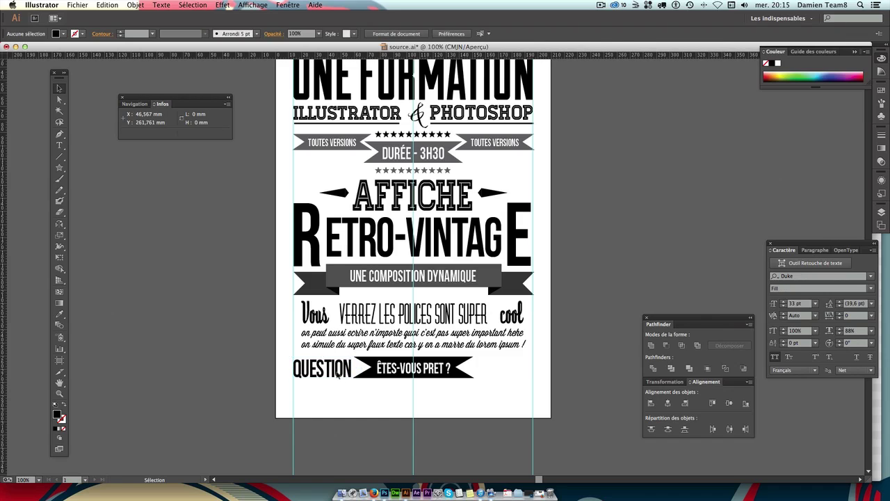
pyautogui.click(339, 374)
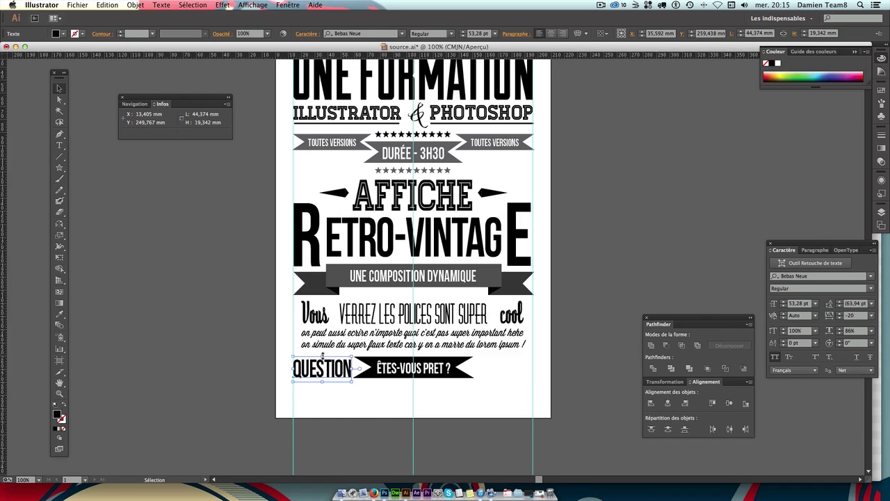
# Stretch the QUESTION word taller.
pyautogui.moveTo(323, 354); pyautogui.dragTo(321, 386)
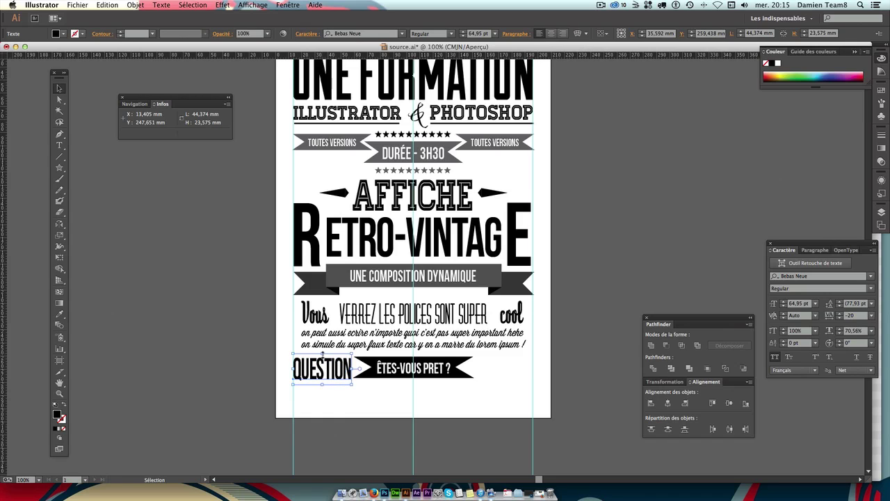
pyautogui.click(384, 396)
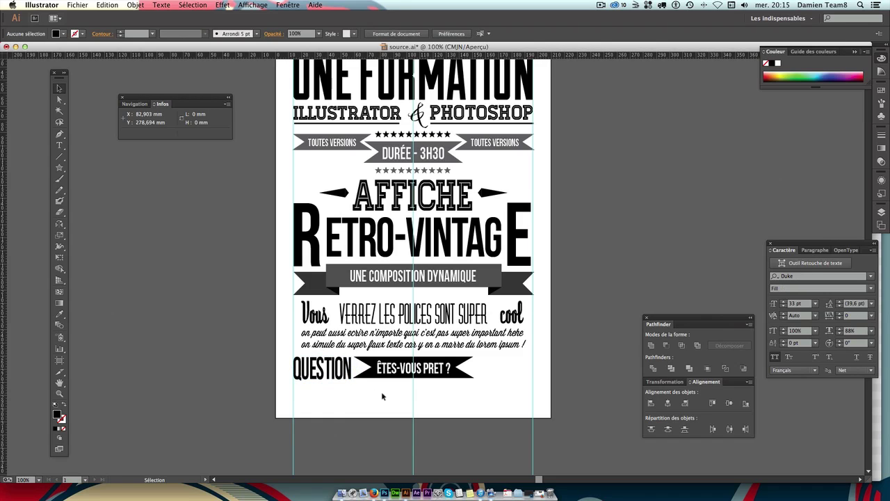
pyautogui.click(341, 376)
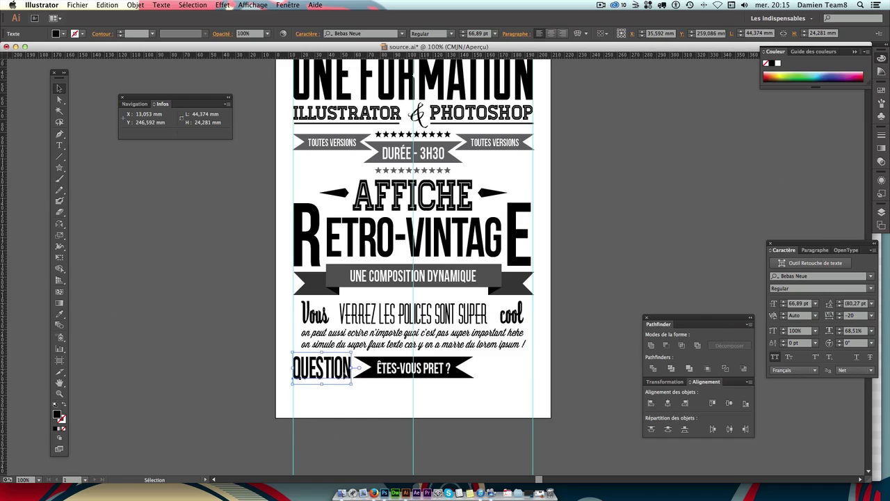
pyautogui.click(363, 392)
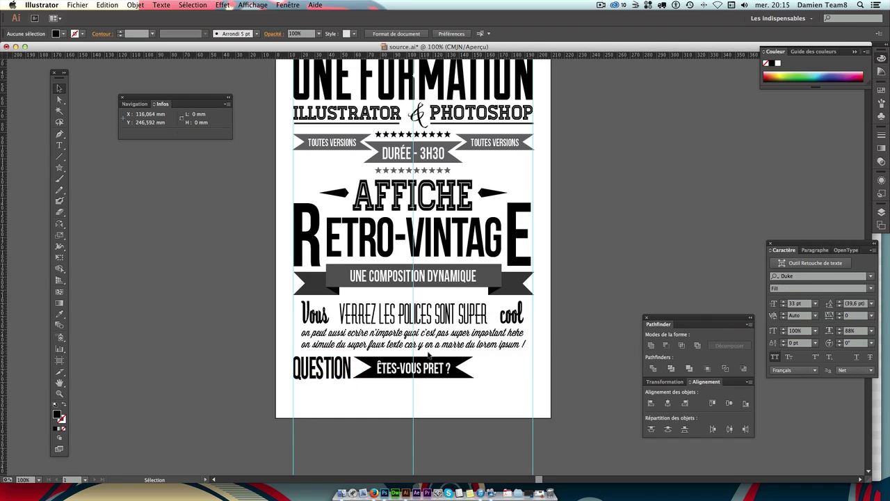
pyautogui.click(322, 368)
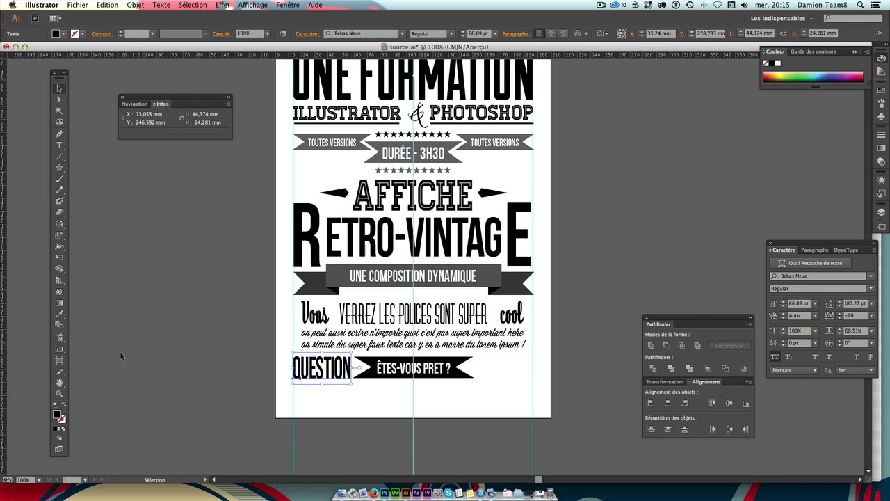
# Fill QUESTION with the grey sampled from the poster's grey text using the Eyedropper.
pyautogui.click(60, 314)
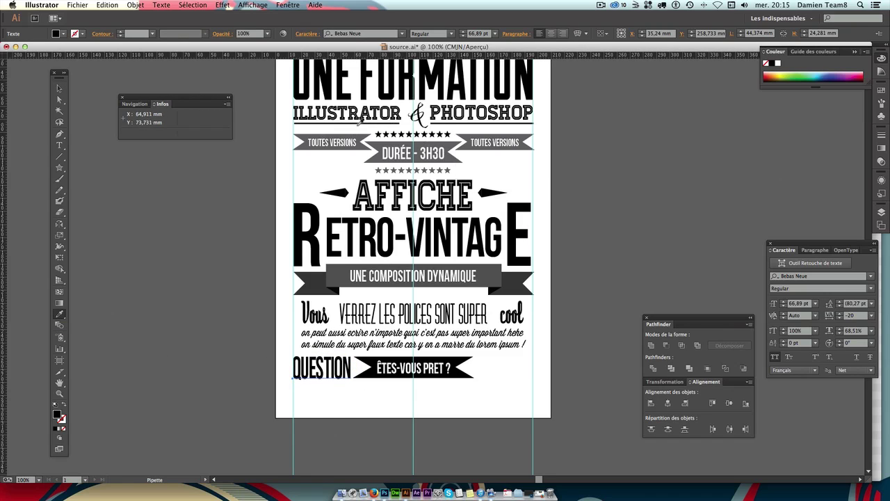
pyautogui.click(381, 139)
pyautogui.click(59, 88)
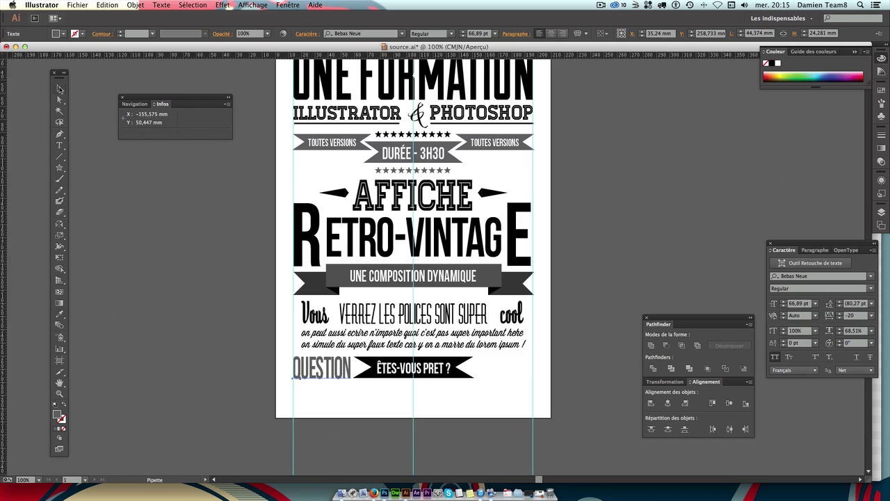
pyautogui.click(250, 285)
# Alt-drag a copy of QUESTION right of the ribbon and retype it as REPONSE.
pyautogui.moveTo(313, 366); pyautogui.dragTo(492, 367)
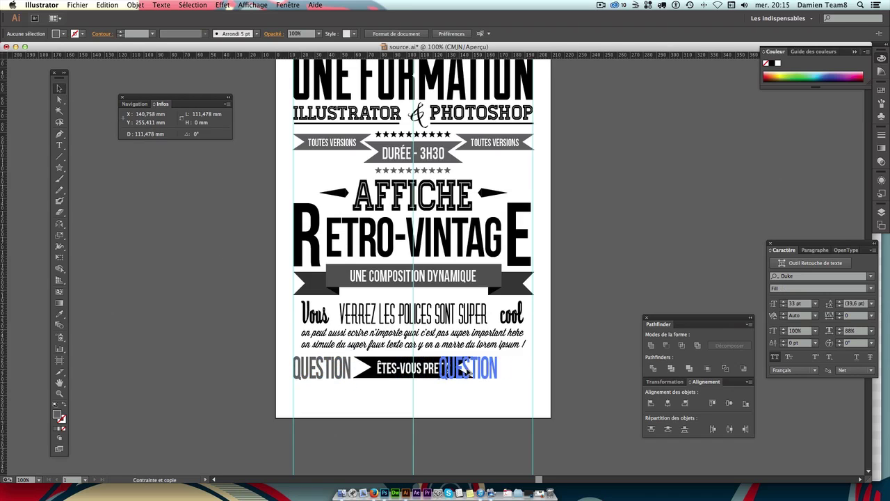
pyautogui.doubleClick(495, 368)
pyautogui.doubleClick(495, 370)
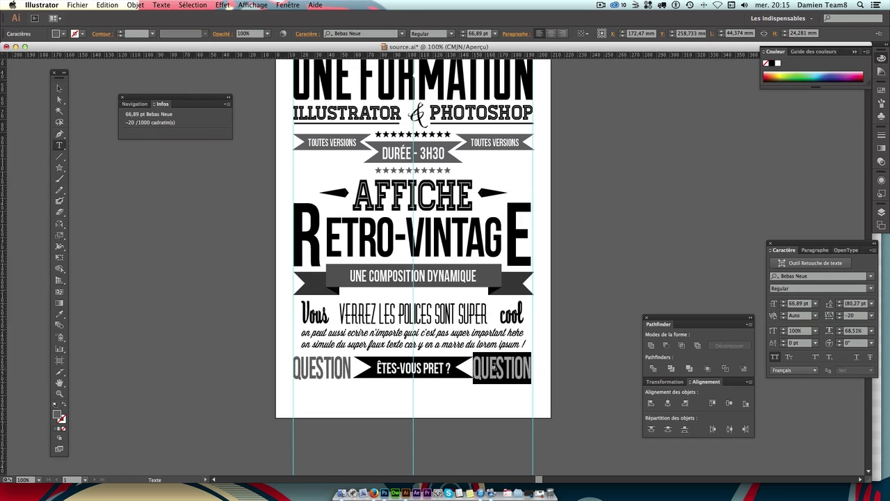
pyautogui.write('RE')
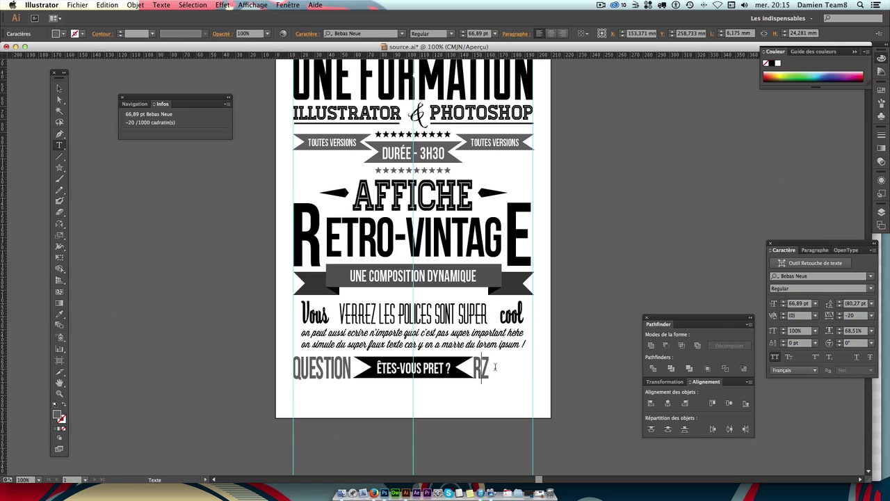
pyautogui.write('PONSE')
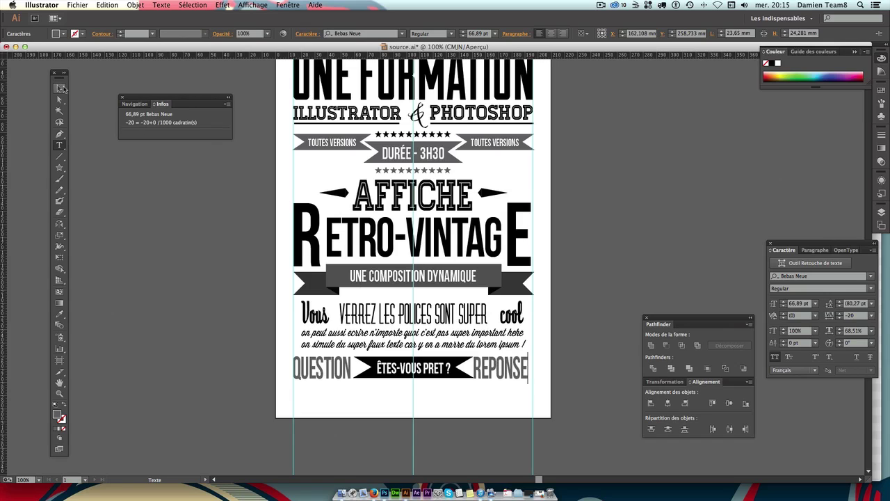
pyautogui.click(60, 89)
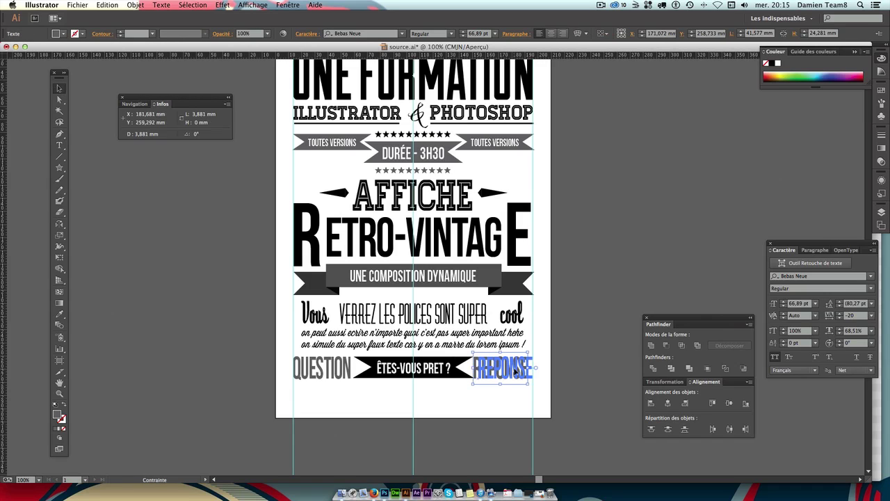
# Snap REPONSE against the right guide and set its tracking to 0.
pyautogui.moveTo(510, 370); pyautogui.dragTo(516, 370)
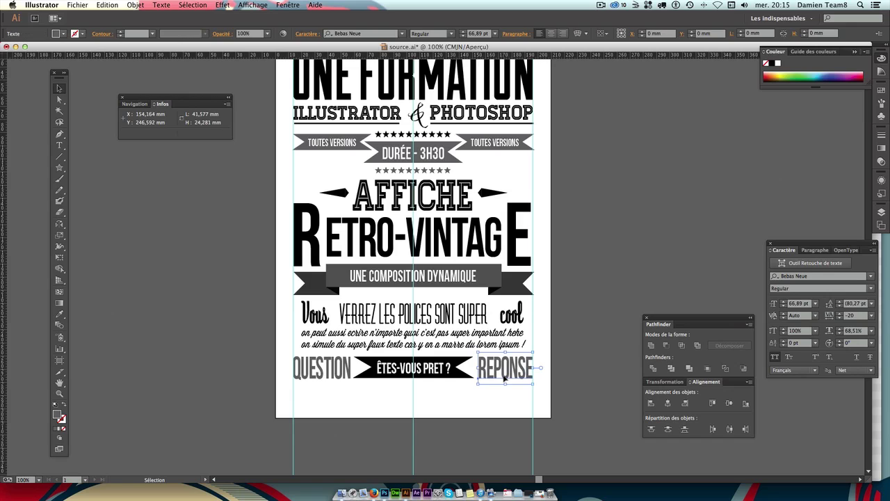
pyautogui.click(854, 315)
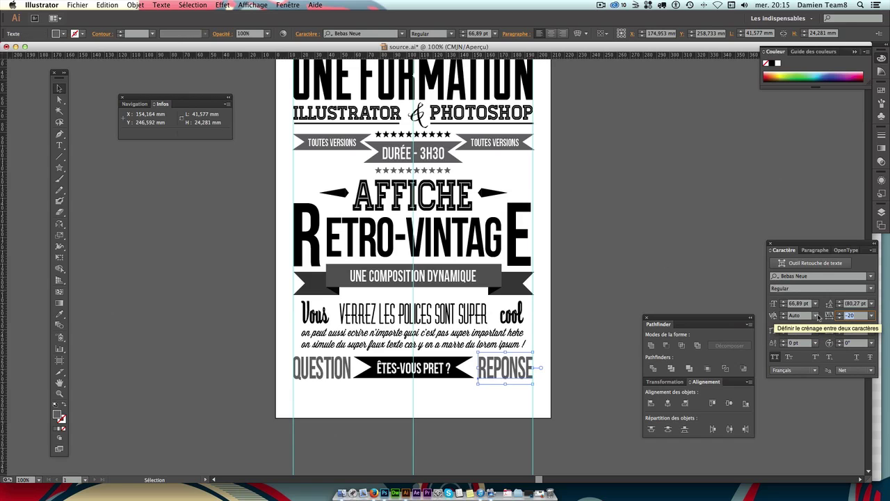
pyautogui.write('0')
pyautogui.press('Return')
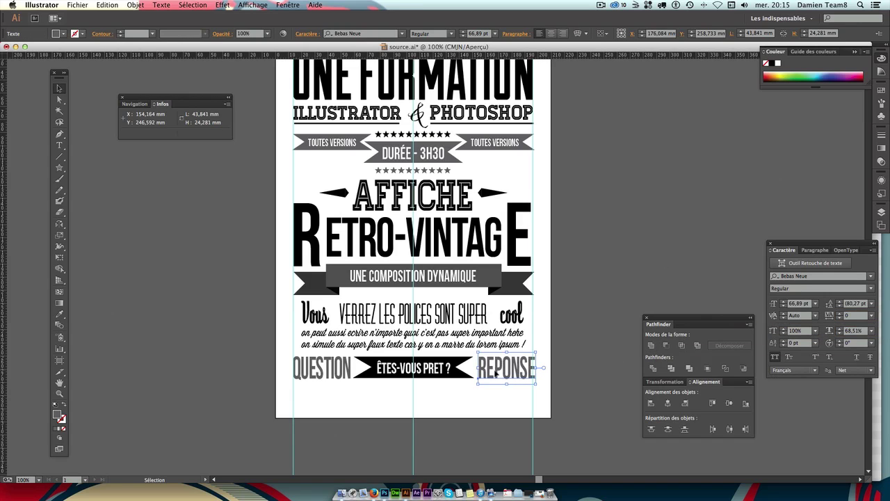
# Nudge REPONSE with the arrow keys until it sits on the right guide.
pyautogui.press('Left')
pyautogui.press('Left')
pyautogui.press('Left')
pyautogui.press('Up')
pyautogui.press('a')
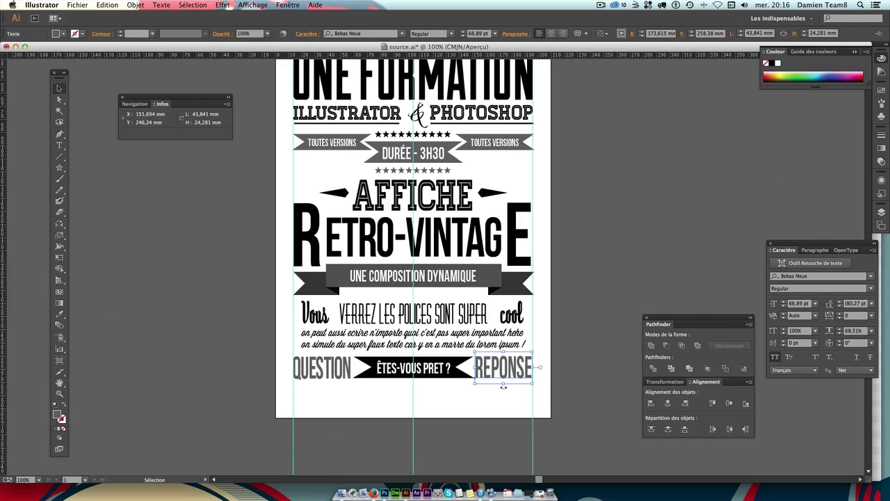
pyautogui.press('v')
pyautogui.press('Right')
pyautogui.press('Right')
pyautogui.press('Right')
pyautogui.press('Down')
pyautogui.press('Left')
pyautogui.press('Left')
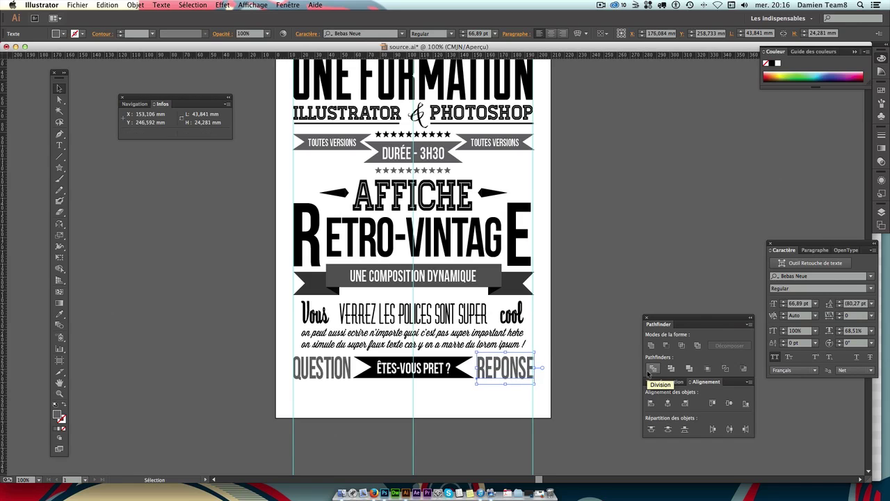
pyautogui.press('Left')
pyautogui.press('Left')
pyautogui.press('Left')
pyautogui.press('Left')
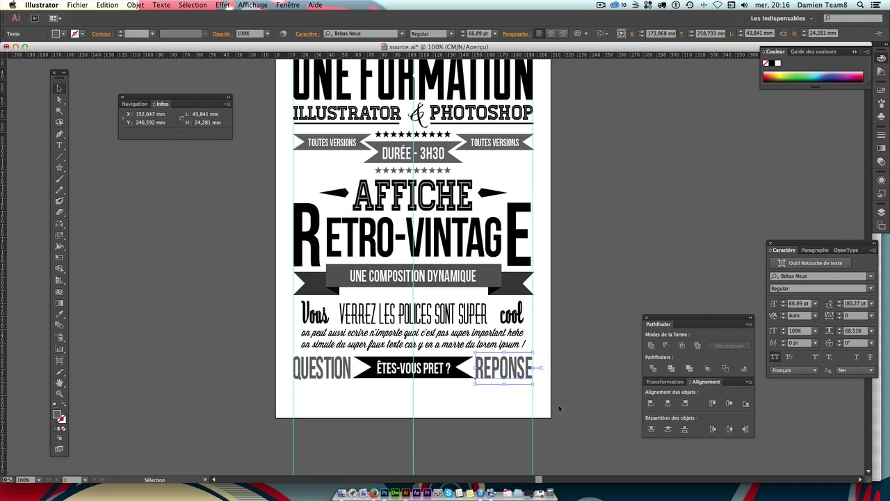
pyautogui.click(499, 404)
pyautogui.moveTo(530, 358); pyautogui.dragTo(530, 351)
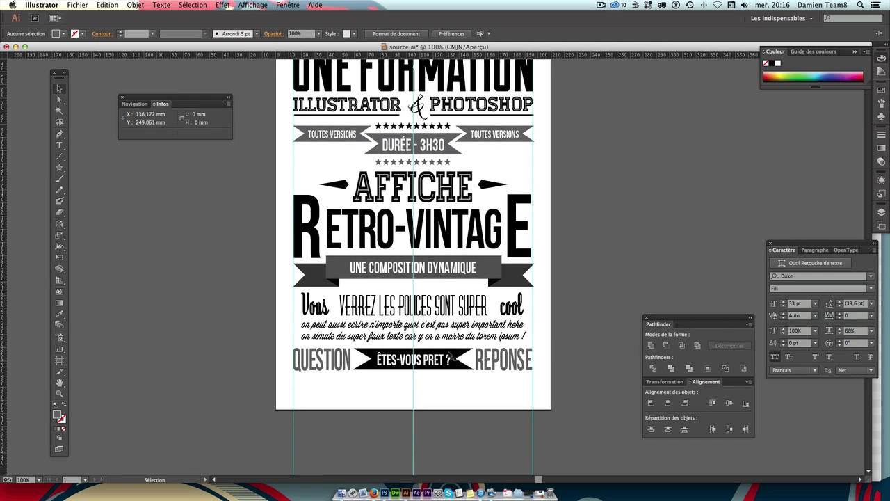
# Pull the black ribbon's left and right ends inward to narrow it.
pyautogui.click(376, 365)
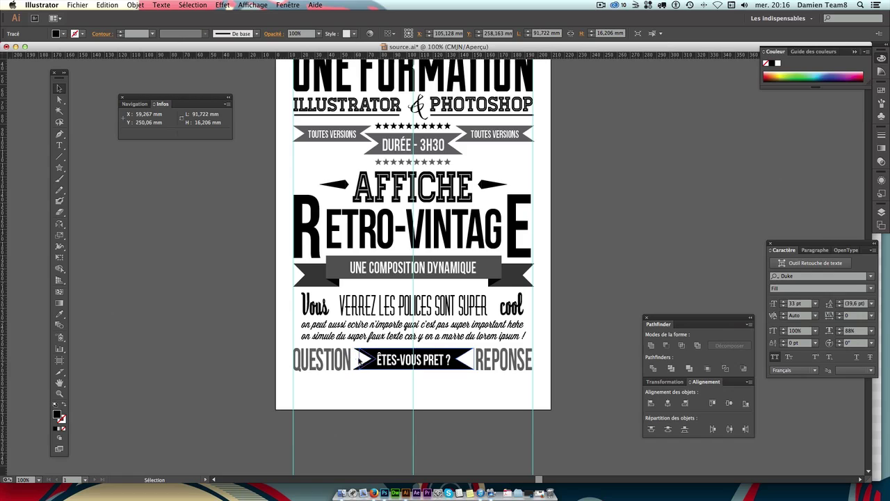
pyautogui.moveTo(353, 359); pyautogui.dragTo(358, 359)
pyautogui.moveTo(475, 359); pyautogui.dragTo(471, 360)
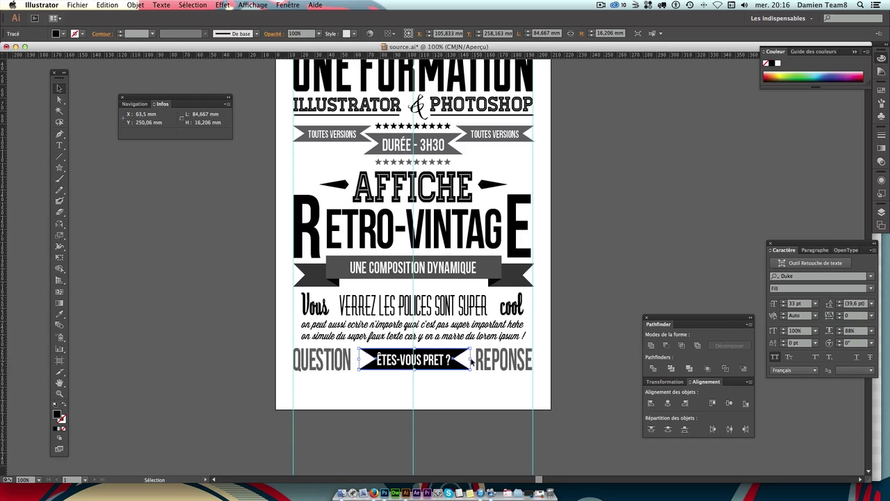
pyautogui.press('Left')
pyautogui.press('Left')
pyautogui.press('Left')
# Set ÊTES-VOUS PRET ? to 30 pt and nudge it right to centre it on the ribbon.
pyautogui.click(449, 359)
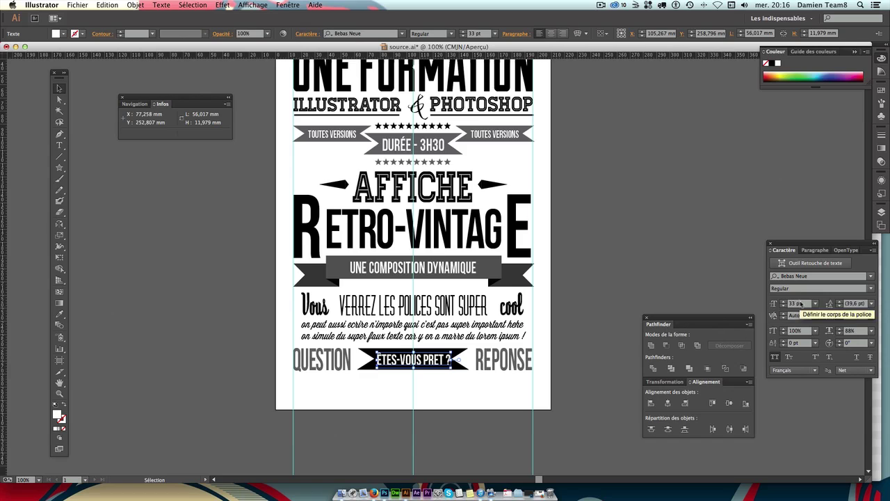
pyautogui.click(794, 303)
pyautogui.press('Return')
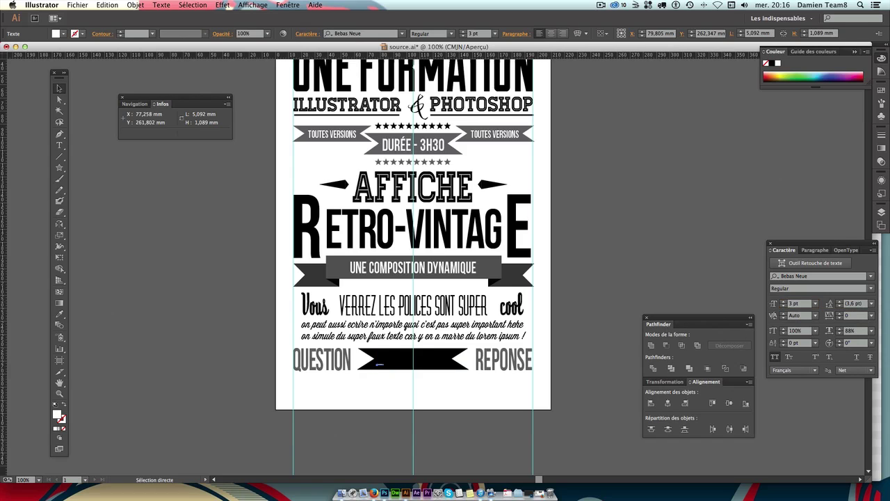
pyautogui.write('3')
pyautogui.click(797, 304)
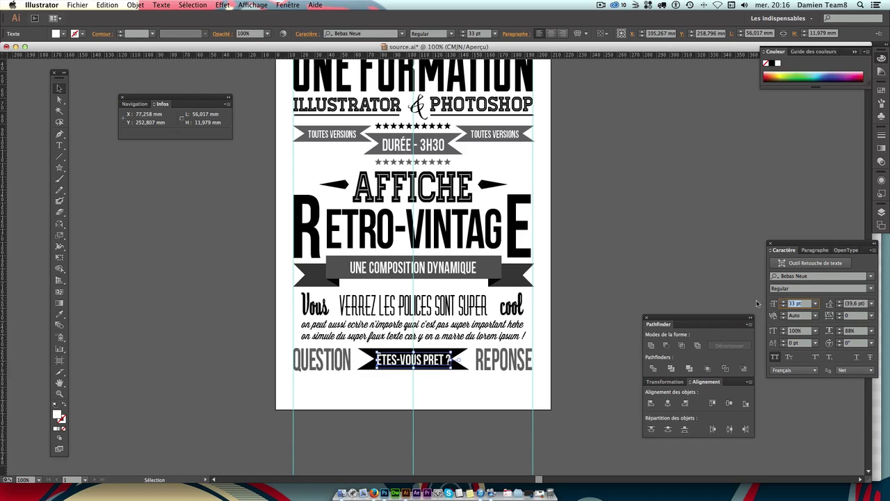
pyautogui.write('30')
pyautogui.press('Return')
pyautogui.press('Right')
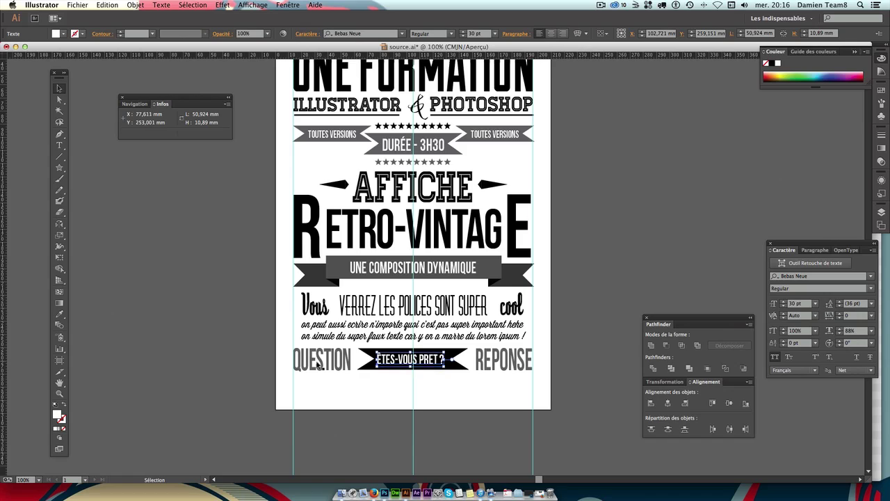
pyautogui.press('Right')
pyautogui.press('Right')
pyautogui.press('Right')
pyautogui.press('Right')
pyautogui.press('Right')
pyautogui.press('Right')
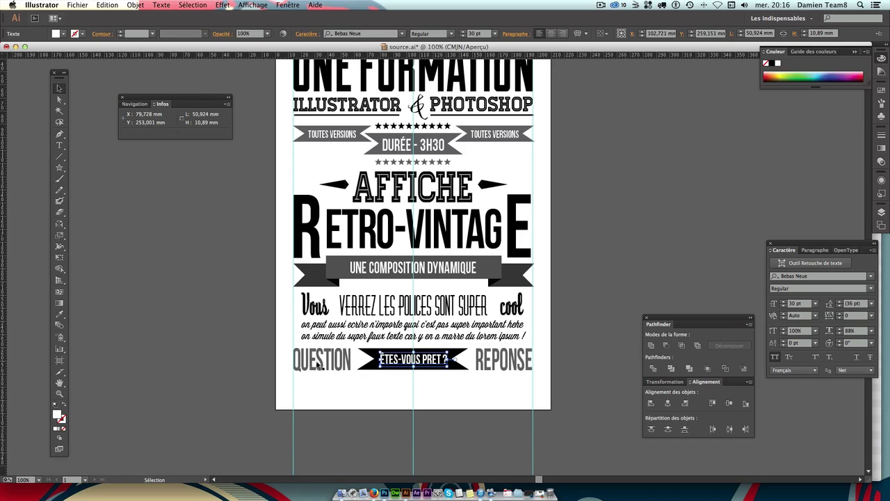
pyautogui.press('Right')
pyautogui.click(411, 383)
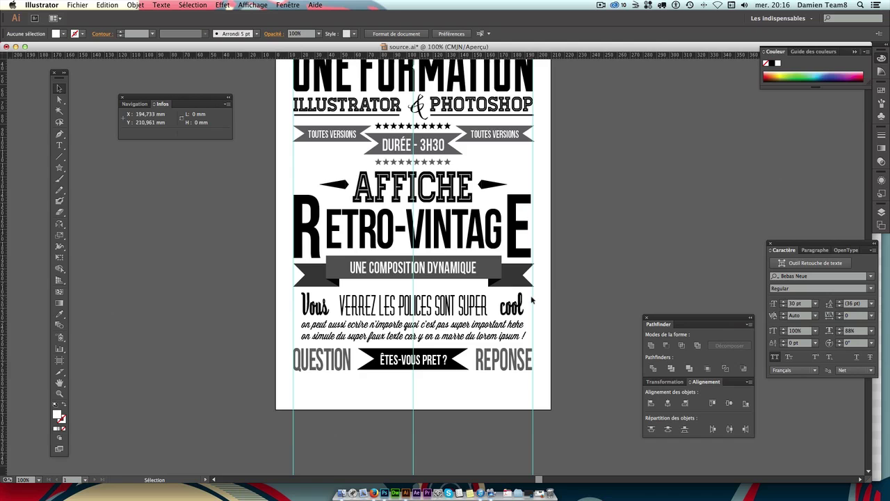
pyautogui.press('super+minus')
pyautogui.press('super+equal')
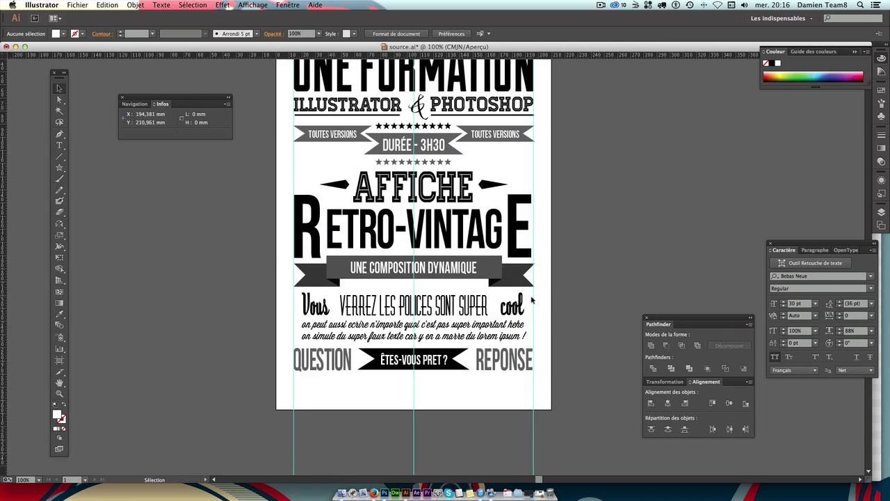
# Scroll and pan up until TEAMMATE PRÉSENTE at the top of the poster is visible.
pyautogui.scroll(2, 489, 297)
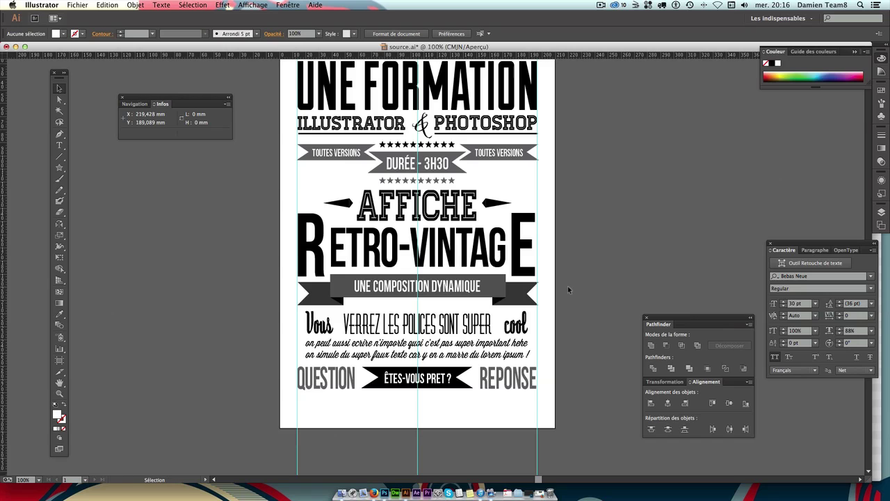
pyautogui.moveTo(522, 262); pyautogui.dragTo(521, 294)
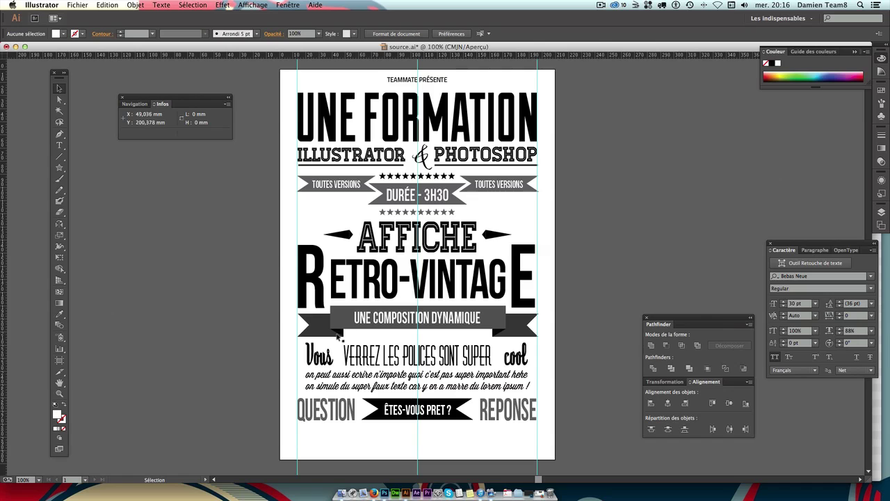
# Nudge the UNE COMPOSITION DYNAMIQUE banner up two steps.
pyautogui.click(340, 325)
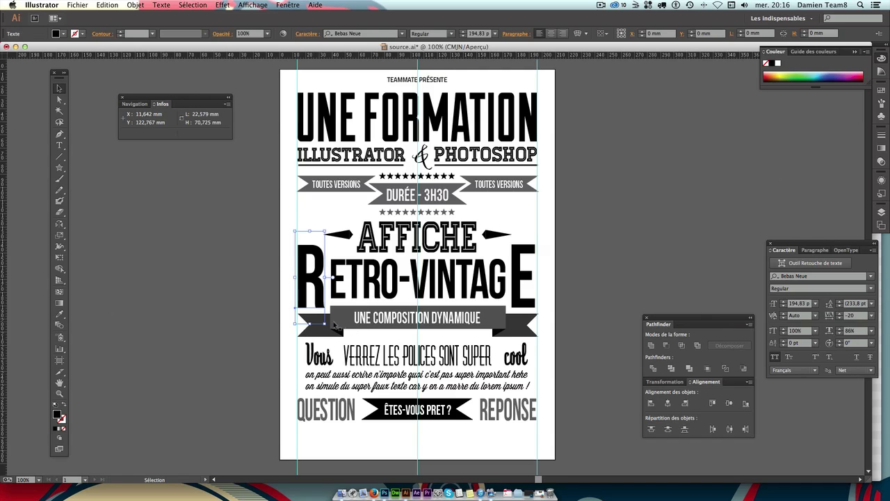
pyautogui.keyDown('shift'); pyautogui.click(401, 326); pyautogui.keyUp('shift')
pyautogui.press('Up')
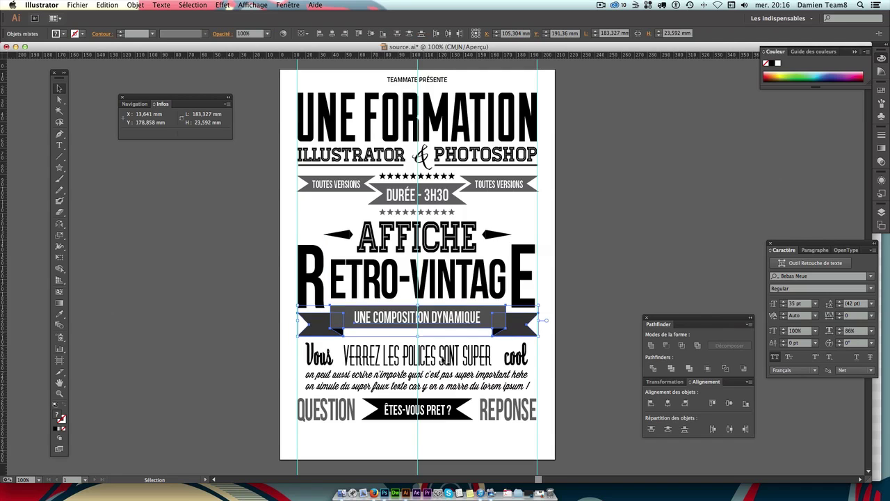
pyautogui.press('Up')
pyautogui.press('Up')
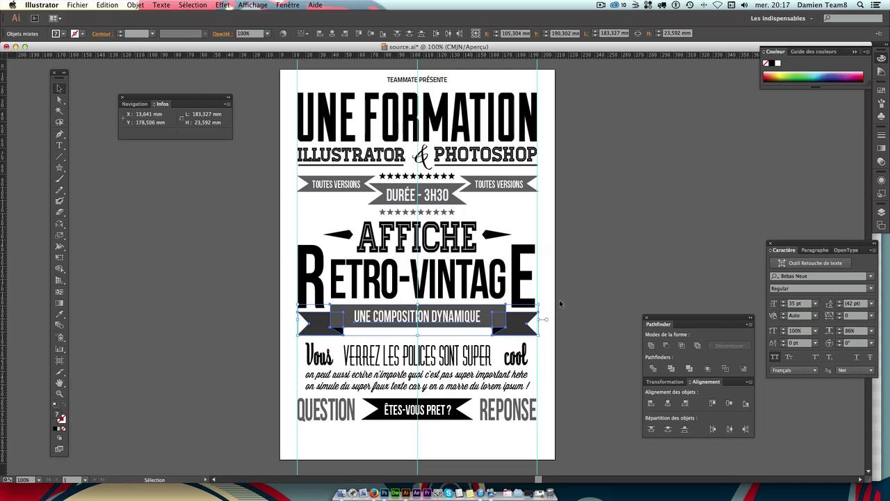
pyautogui.click(560, 303)
# Lower RETRO-VINTAGE slightly and raise the 'Vous … super cool' tagline line one step.
pyautogui.click(452, 281)
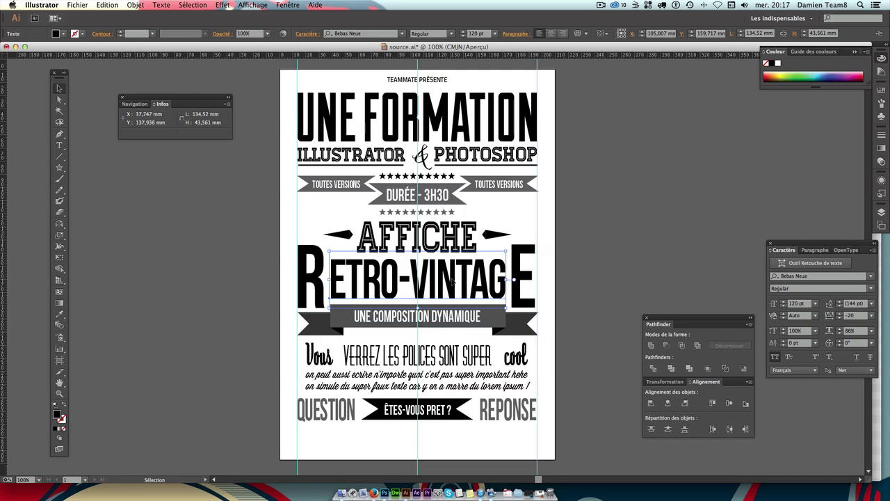
pyautogui.moveTo(452, 281); pyautogui.dragTo(452, 283)
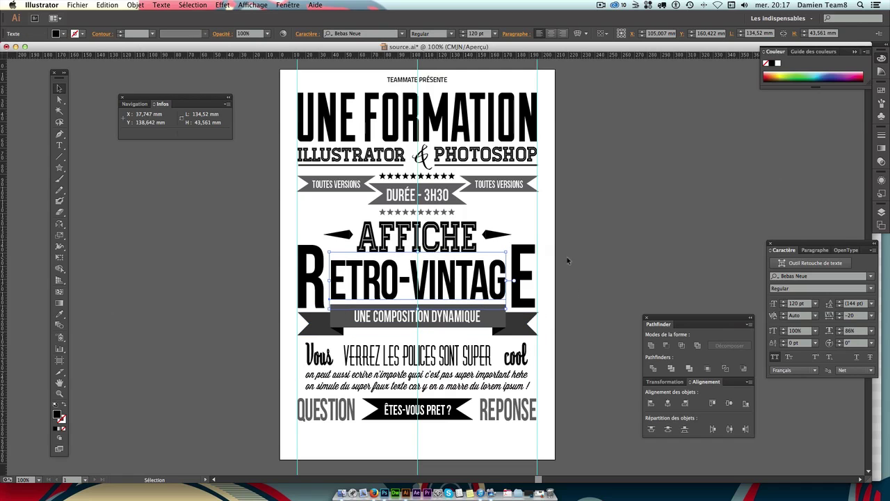
pyautogui.click(320, 356)
pyautogui.click(438, 364)
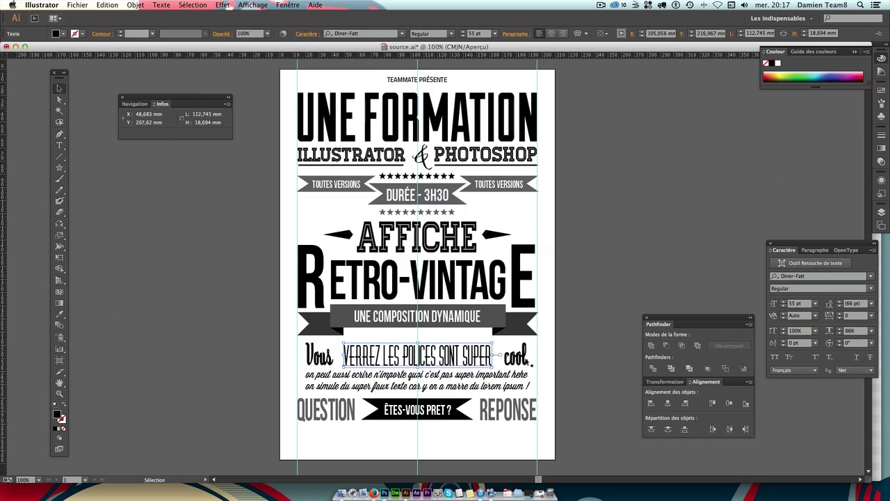
pyautogui.keyDown('shift'); pyautogui.click(516, 358); pyautogui.keyUp('shift')
pyautogui.keyDown('shift'); pyautogui.click(318, 356); pyautogui.keyUp('shift')
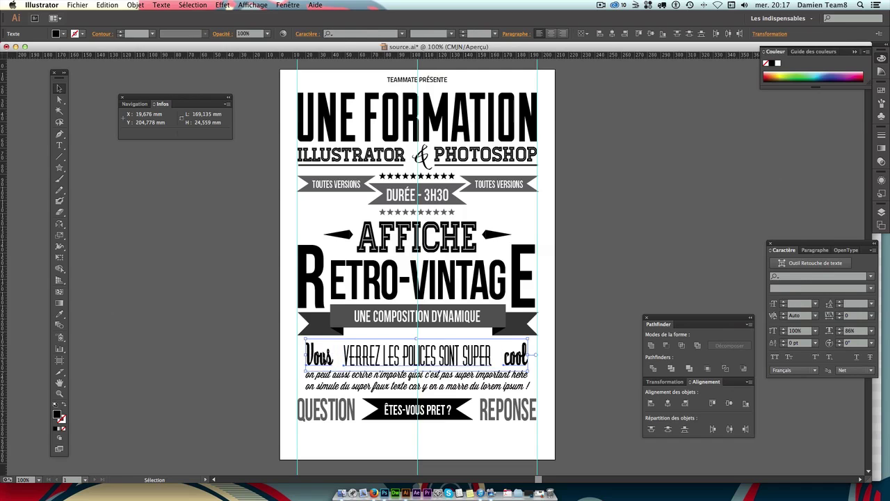
pyautogui.press('Up')
pyautogui.press('Up')
pyautogui.press('Up')
pyautogui.press('Up')
pyautogui.press('Up')
pyautogui.press('Up')
pyautogui.press('Up')
pyautogui.press('Up')
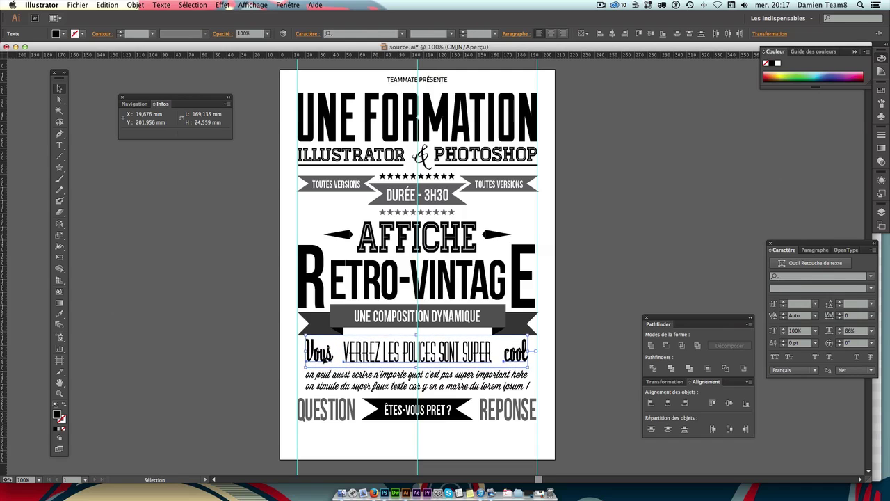
pyautogui.press('Up')
pyautogui.press('Up')
pyautogui.press('Down')
pyautogui.press('Down')
pyautogui.click(571, 234)
# Raise the script paragraph one step and lower the QUESTION / ÊTES-VOUS PRET ? / REPONSE row.
pyautogui.click(441, 385)
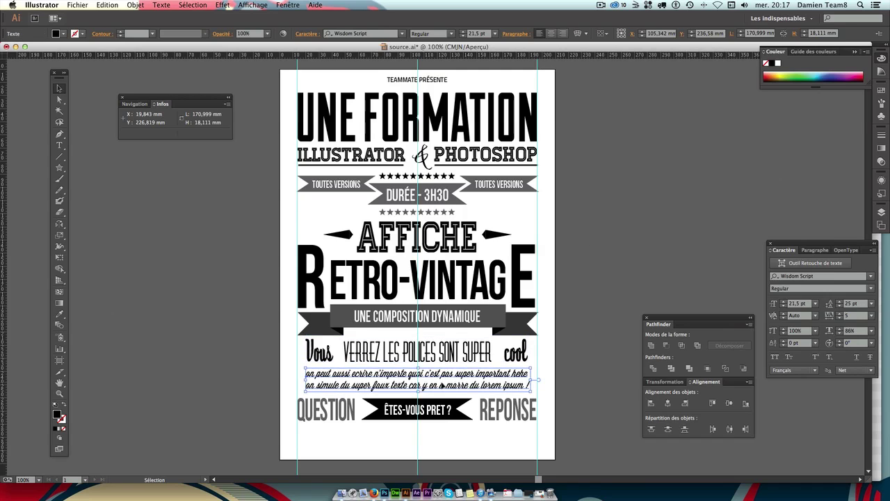
pyautogui.press('Up')
pyautogui.press('Up')
pyautogui.press('Up')
pyautogui.press('Up')
pyautogui.press('Up')
pyautogui.press('Up')
pyautogui.press('Up')
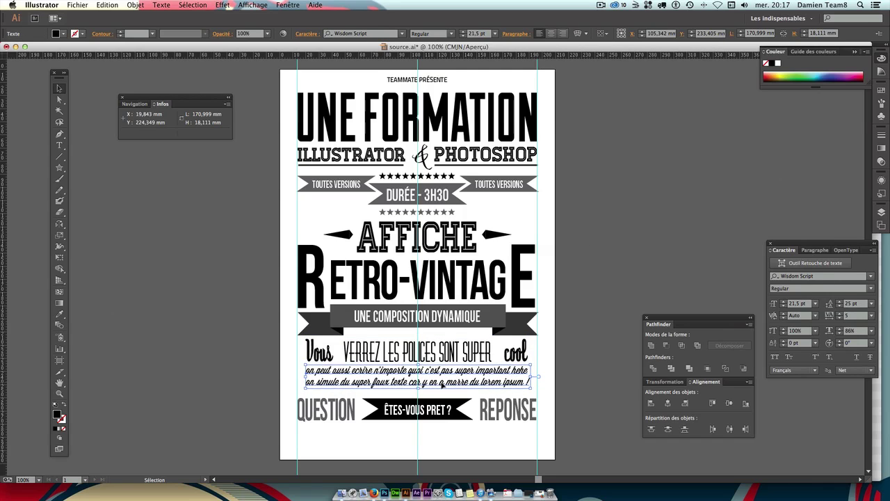
pyautogui.click(464, 422)
pyautogui.click(344, 417)
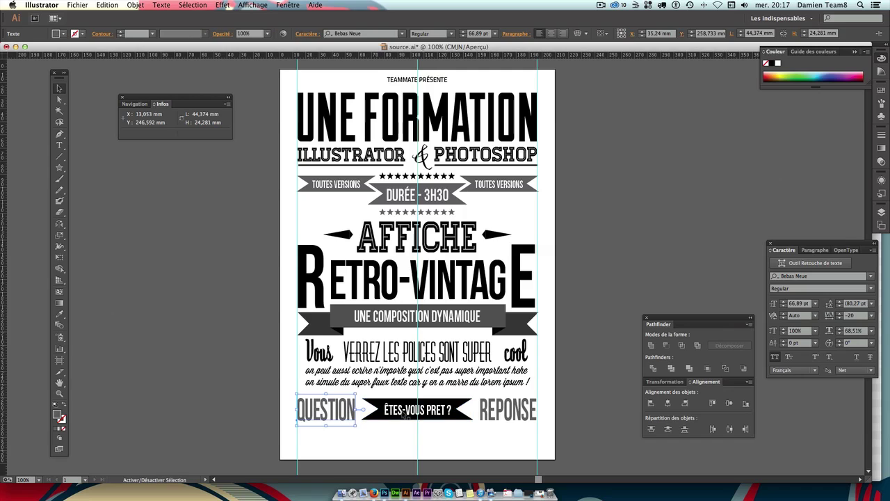
pyautogui.keyDown('shift'); pyautogui.click(406, 415); pyautogui.keyUp('shift')
pyautogui.keyDown('shift'); pyautogui.click(489, 411); pyautogui.keyUp('shift')
pyautogui.press('Up')
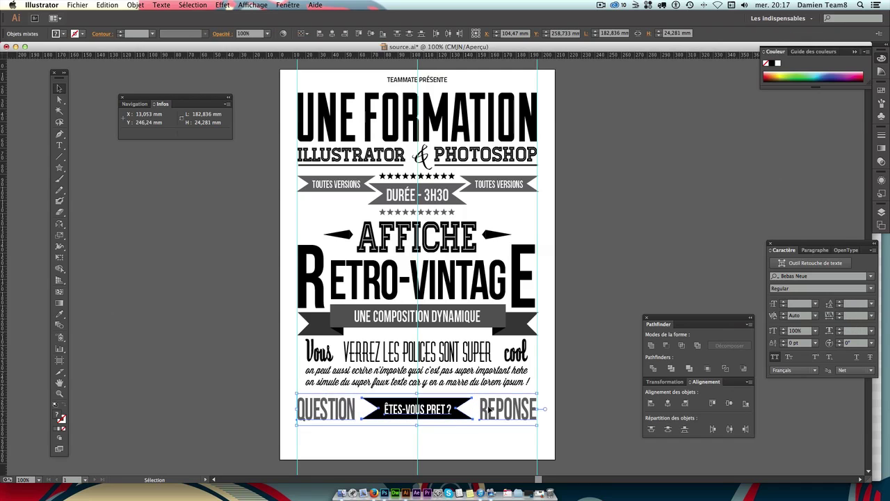
pyautogui.press('Up')
pyautogui.press('Up')
pyautogui.press('Up')
pyautogui.press('Up')
pyautogui.press('Up')
pyautogui.press('Up')
pyautogui.press('Up')
pyautogui.press('Up')
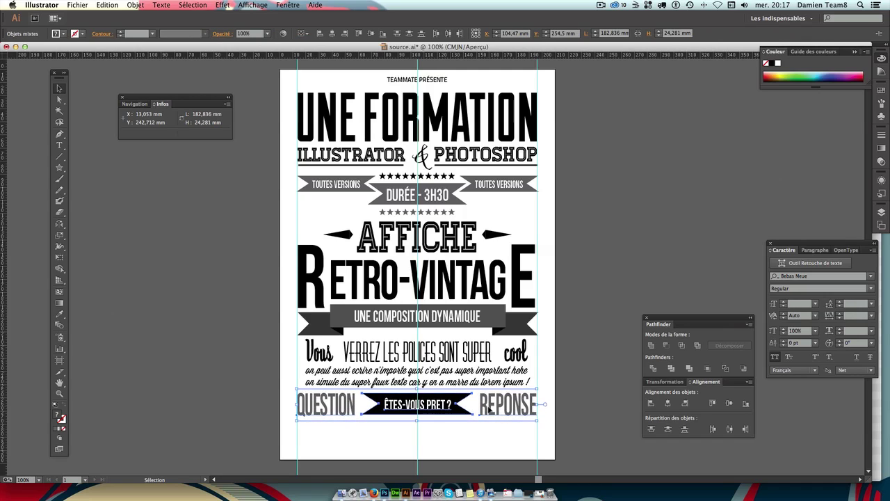
pyautogui.press('Down')
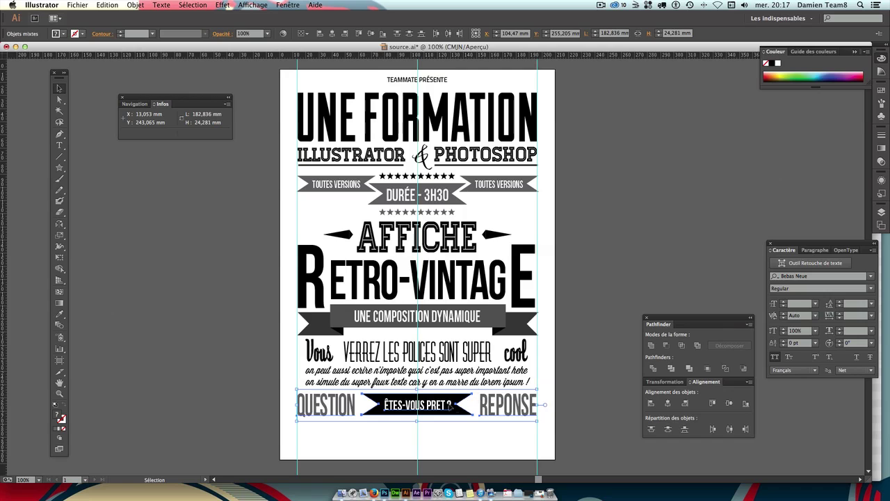
pyautogui.moveTo(455, 404); pyautogui.dragTo(463, 411)
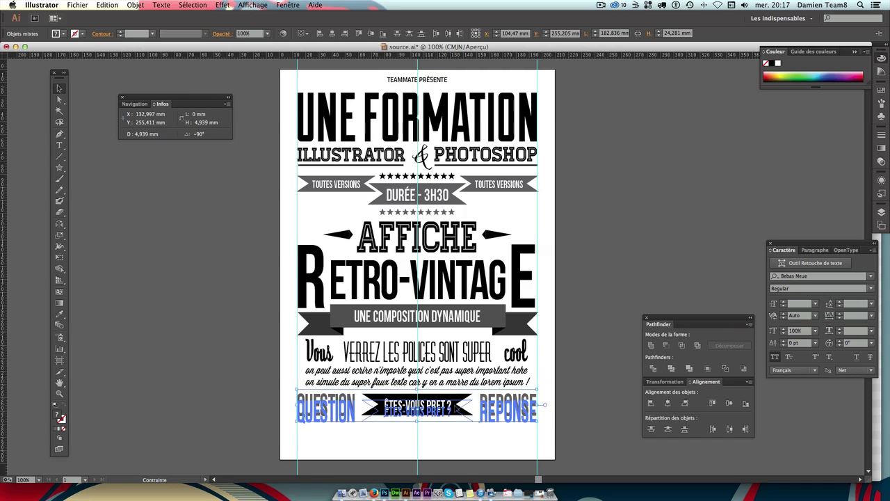
pyautogui.click(533, 373)
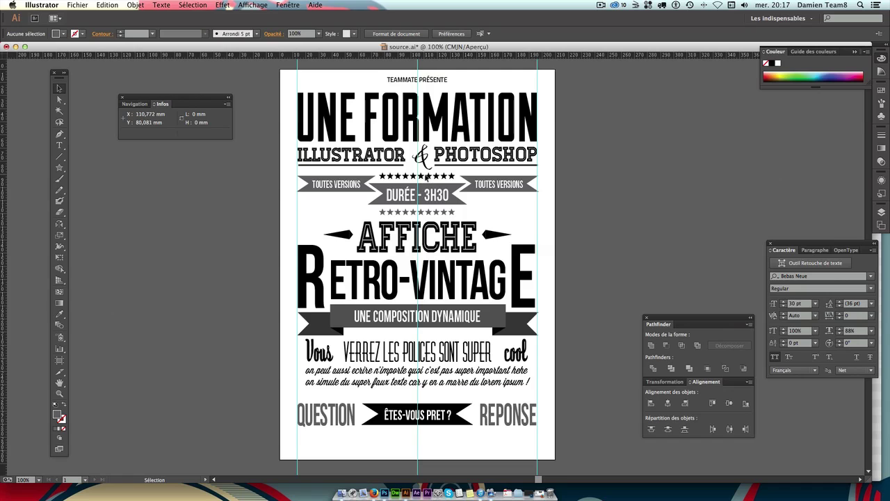
# Duplicate the top star row above the ÊTES-VOUS PRET ? banner and readjust the whole artwork's position.
pyautogui.moveTo(426, 177); pyautogui.dragTo(435, 395)
pyautogui.click(578, 348)
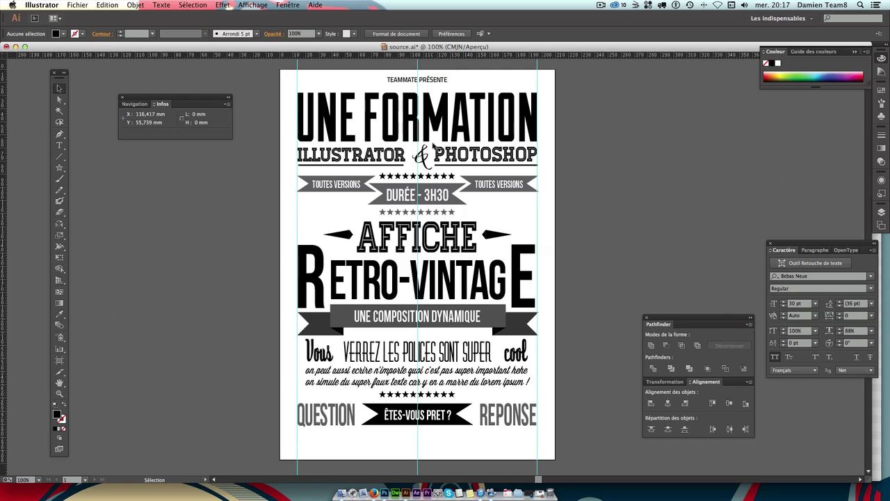
pyautogui.moveTo(285, 86)
pyautogui.mouseDown()
pyautogui.moveTo(576, 320)
pyautogui.moveTo(561, 442)
pyautogui.mouseUp()
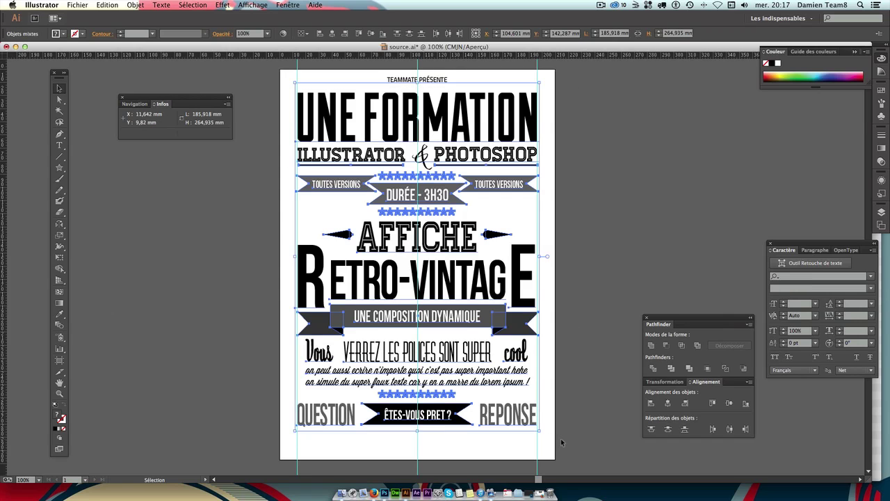
pyautogui.press('Up')
pyautogui.press('Up')
pyautogui.press('Up')
pyautogui.press('Up')
pyautogui.press('Up')
pyautogui.press('Up')
pyautogui.press('Up')
pyautogui.press('Up')
pyautogui.press('Up')
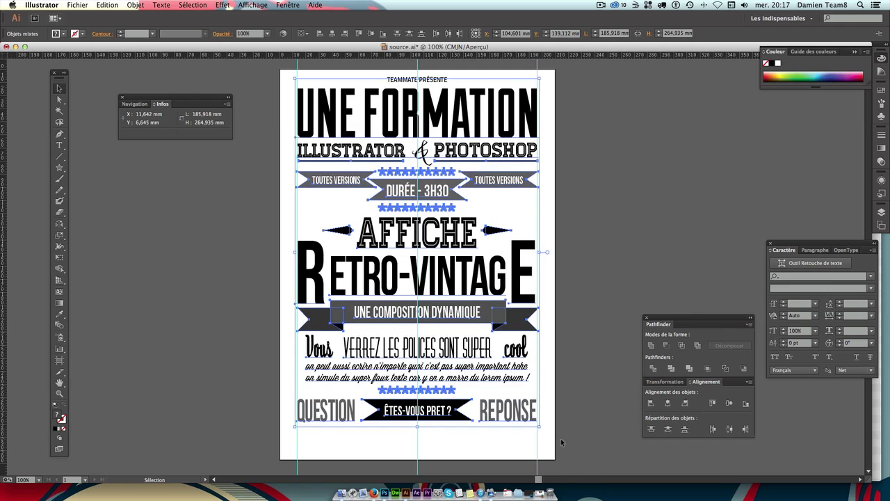
pyautogui.press('Down')
pyautogui.press('Down')
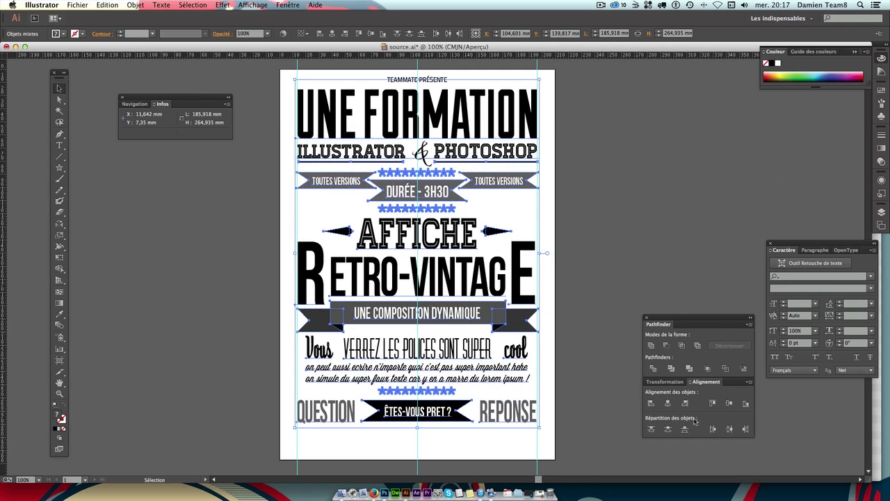
pyautogui.click(634, 195)
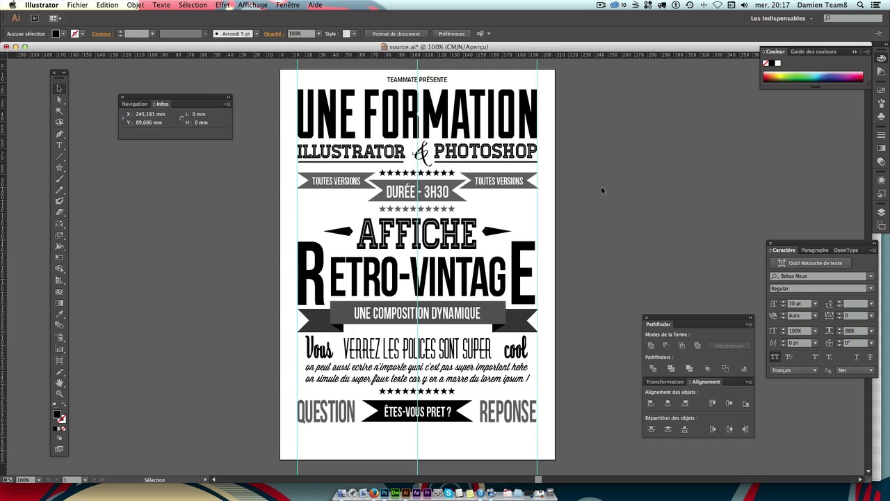
# Shrink the UNE FORMATION title slightly and move the main layout up two nudges.
pyautogui.click(432, 91)
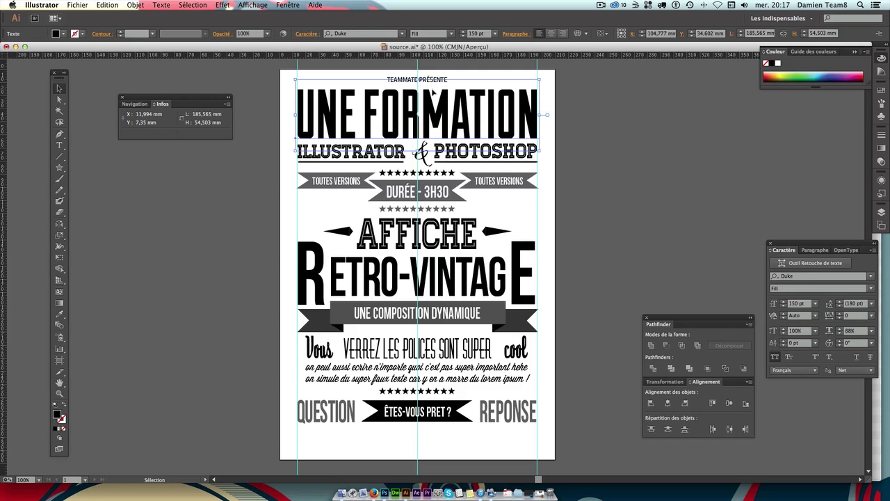
pyautogui.moveTo(417, 80); pyautogui.dragTo(426, 85)
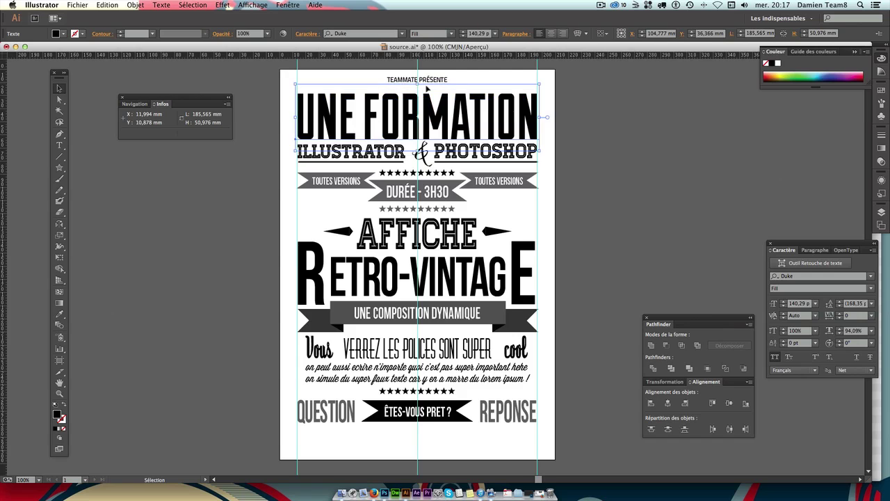
pyautogui.click(587, 122)
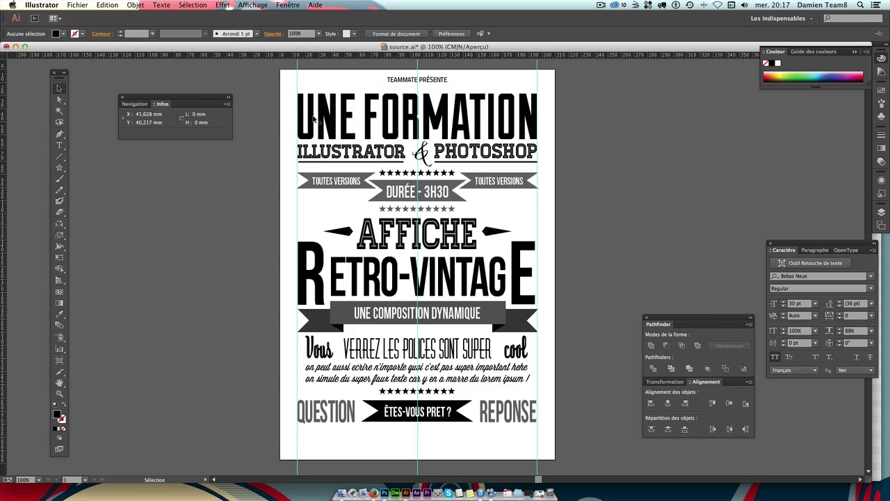
pyautogui.moveTo(361, 138); pyautogui.dragTo(561, 416)
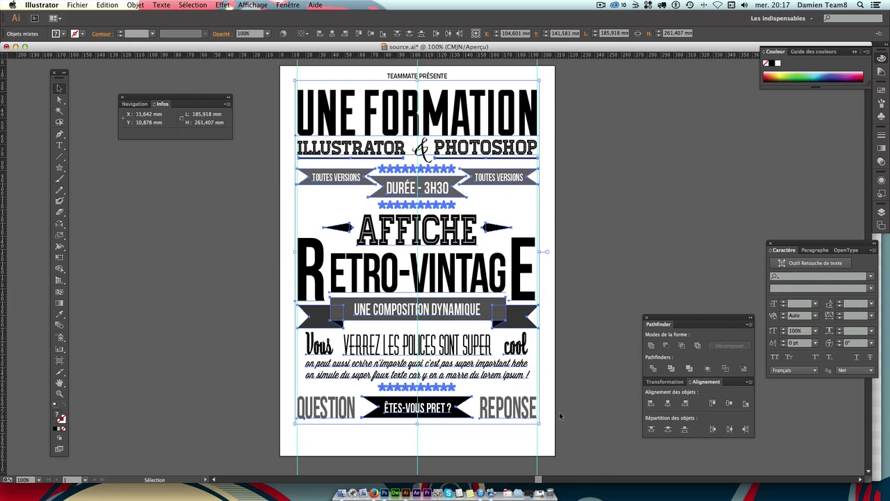
pyautogui.press('Up')
pyautogui.press('Up')
pyautogui.press('Up')
pyautogui.press('Up')
pyautogui.press('Up')
pyautogui.press('Up')
pyautogui.press('Up')
pyautogui.press('Up')
pyautogui.press('Up')
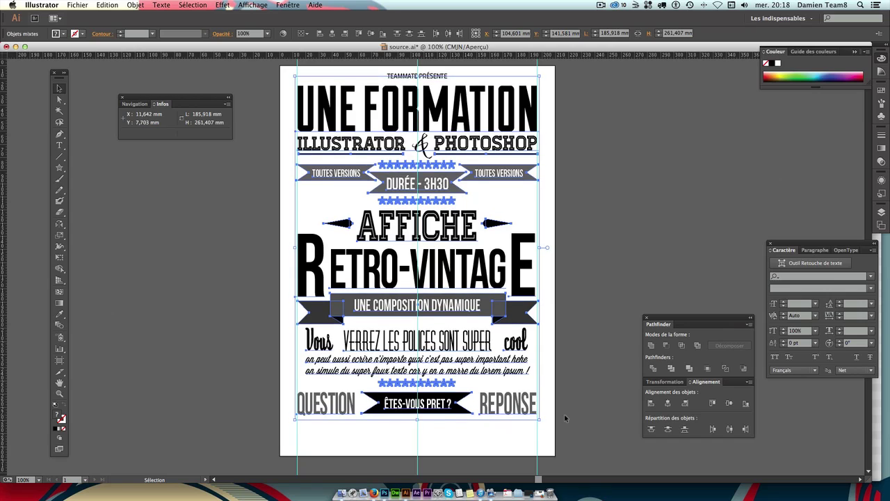
pyautogui.press('Up')
pyautogui.press('Up')
pyautogui.press('Up')
pyautogui.press('Up')
pyautogui.press('Up')
pyautogui.press('Up')
pyautogui.press('Up')
pyautogui.press('Up')
pyautogui.press('Up')
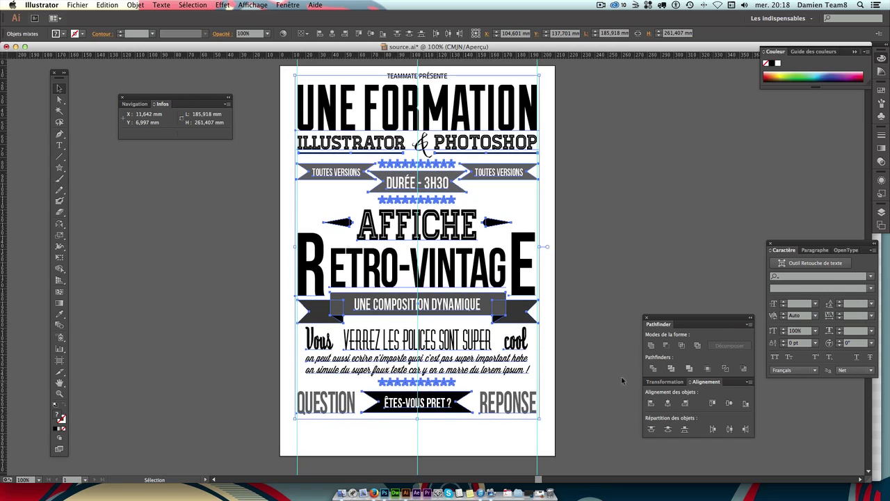
pyautogui.click(623, 380)
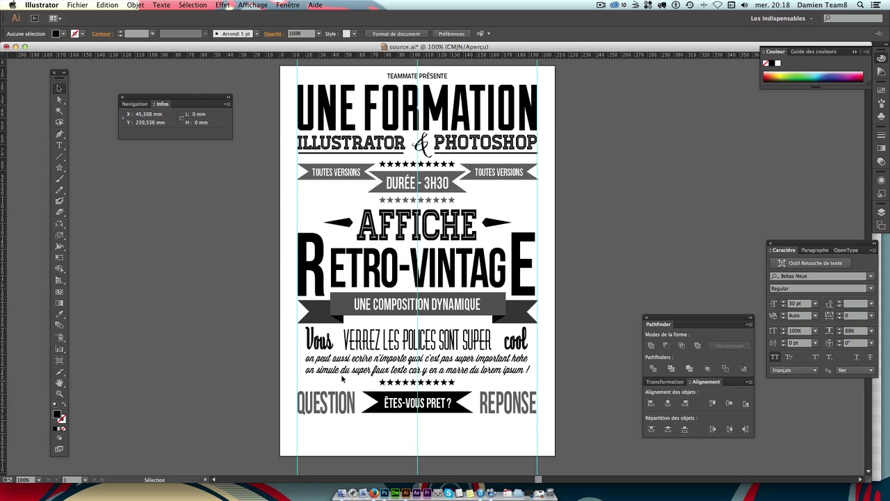
# Draw a rectangle across the poster width below the QUESTION / REPONSE row.
pyautogui.scroll(-1, 378, 416)
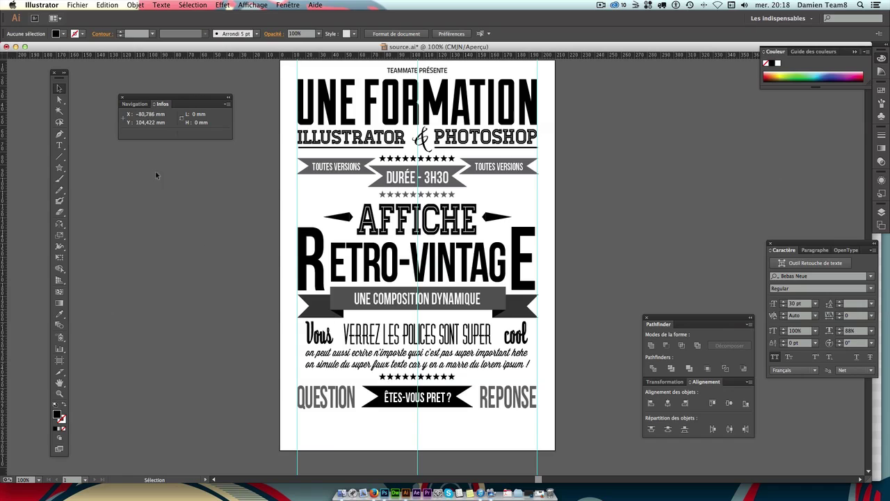
pyautogui.click(60, 178)
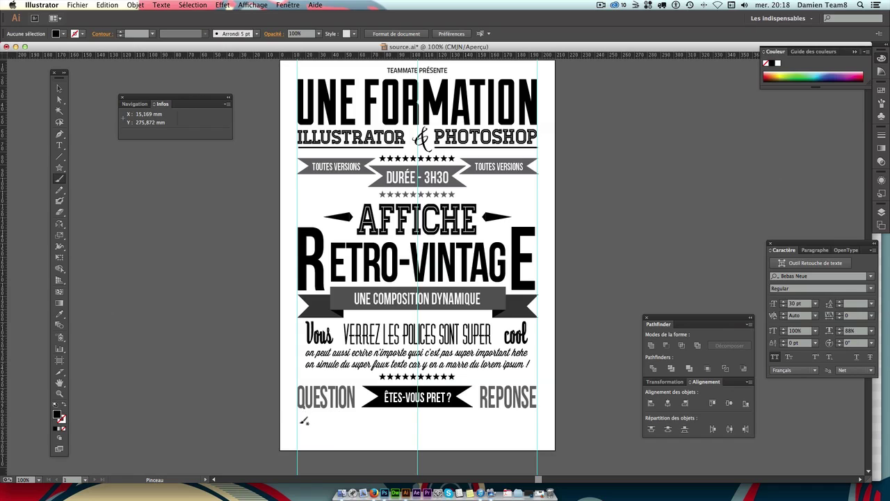
pyautogui.press('v')
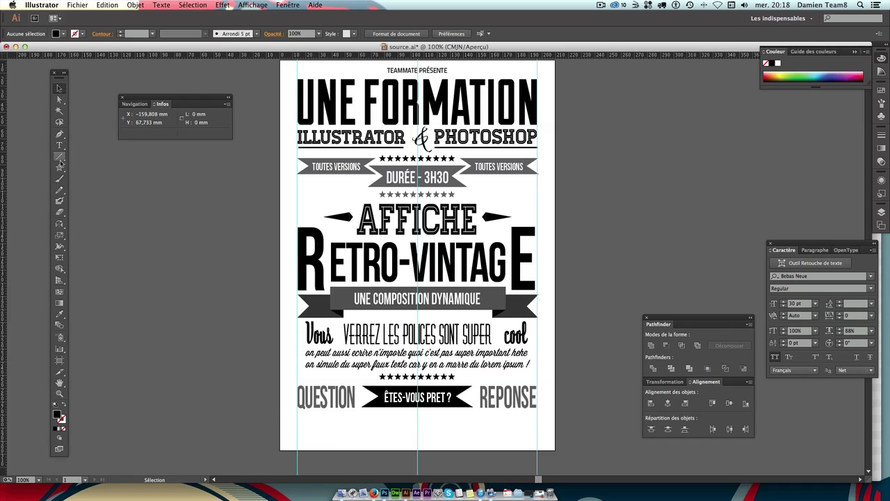
pyautogui.moveTo(60, 167); pyautogui.dragTo(81, 167)
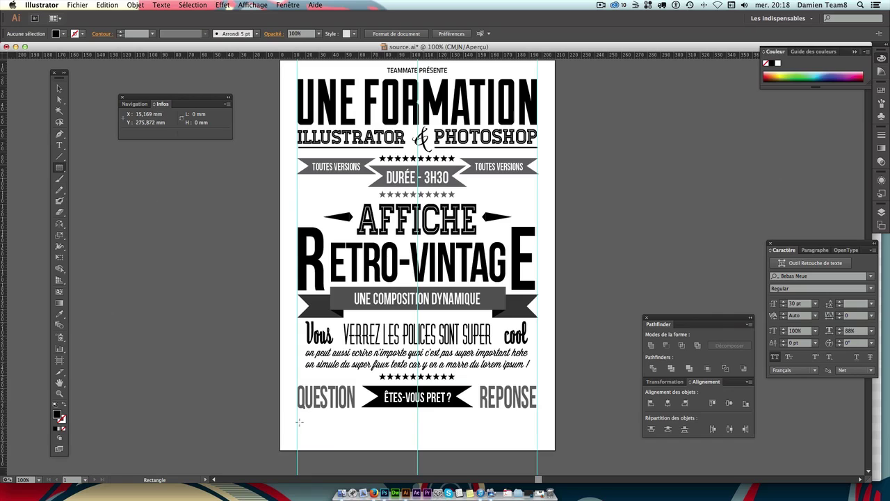
pyautogui.moveTo(296, 416); pyautogui.dragTo(539, 467)
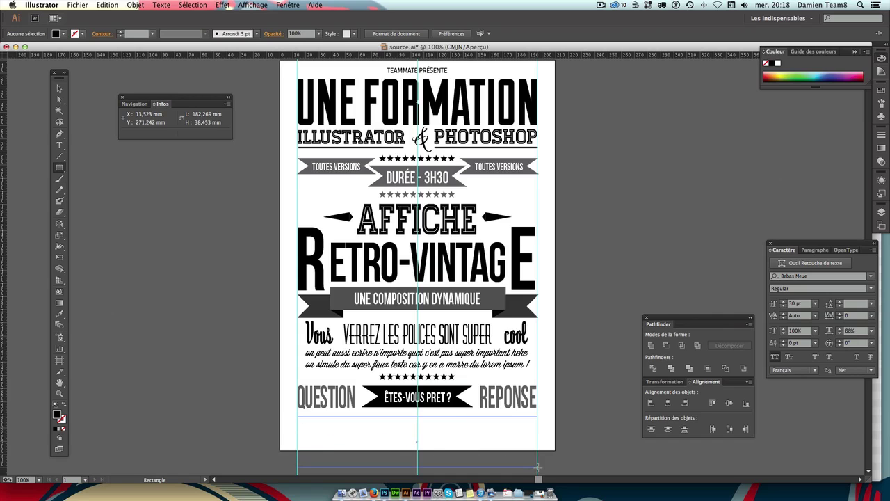
# Fill the new bottom rectangle with grey #827e7f.
pyautogui.scroll(-2, 612, 402)
pyautogui.click(59, 88)
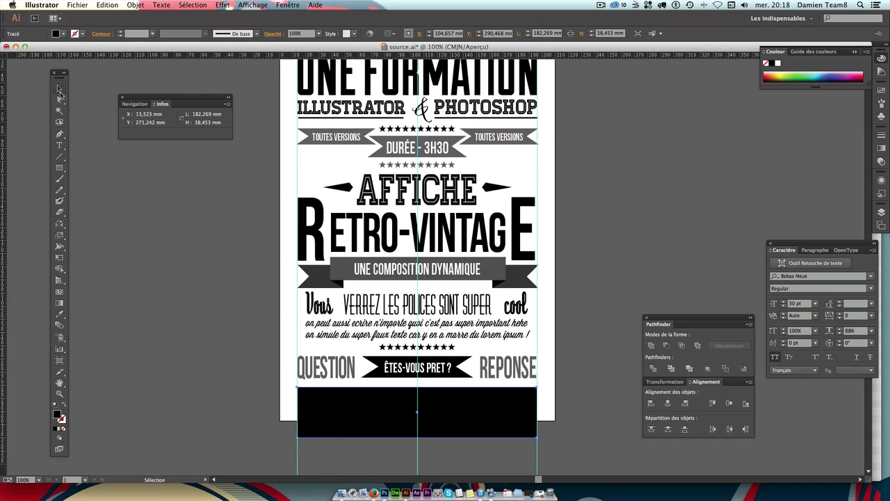
pyautogui.click(204, 290)
pyautogui.click(505, 414)
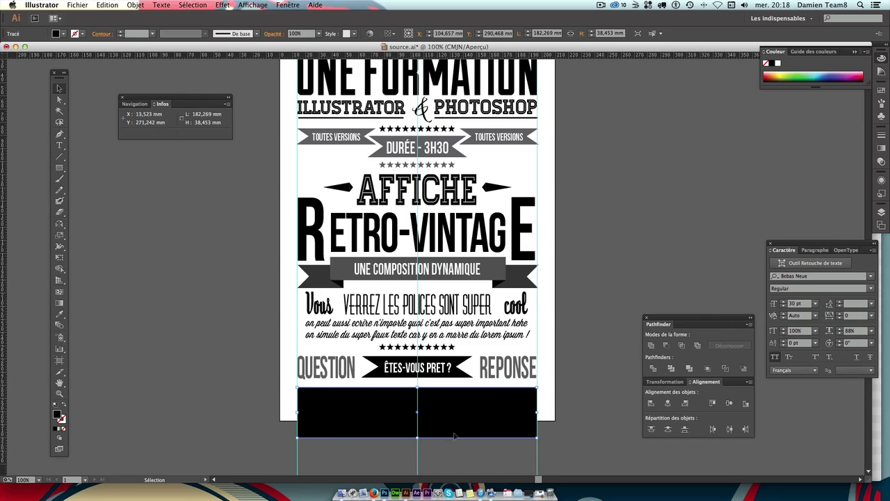
pyautogui.scroll(1, 368, 436)
pyautogui.scroll(-1, 138, 434)
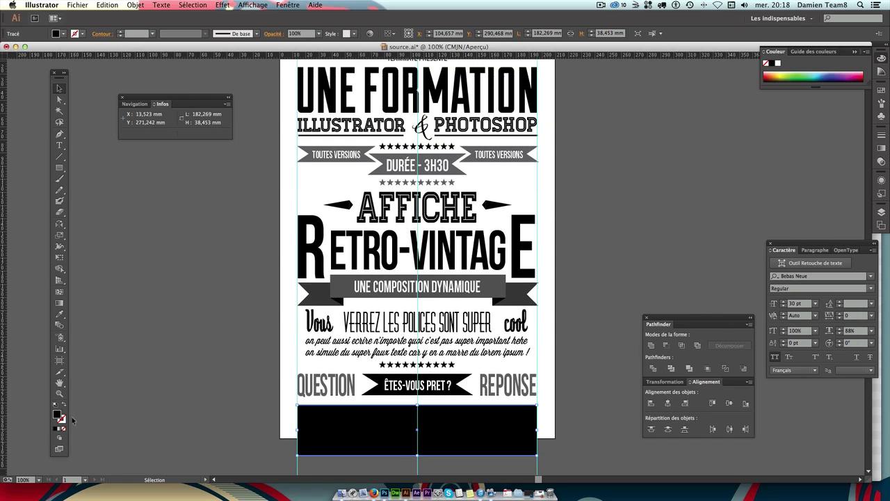
pyautogui.doubleClick(57, 414)
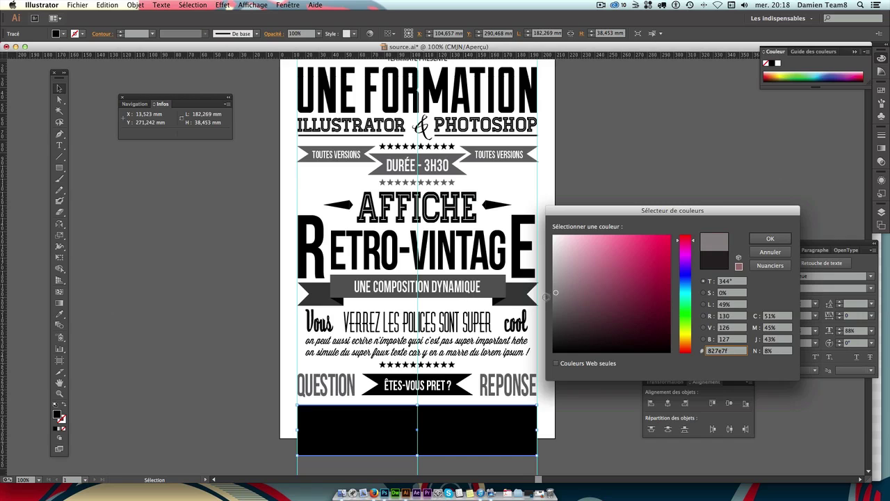
pyautogui.press('Return')
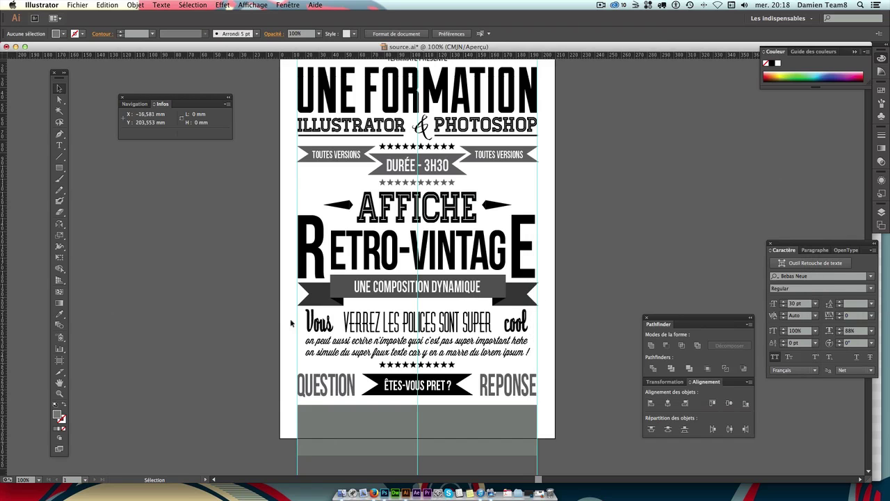
# Set up the Paintbrush in black and zoom in on the grey rectangle.
pyautogui.click(277, 314)
pyautogui.scroll(-5, 167, 278)
pyautogui.click(59, 177)
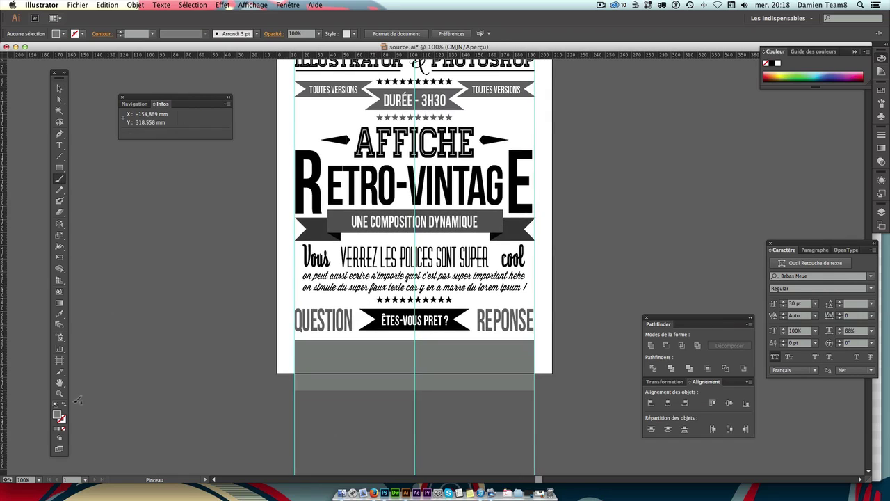
pyautogui.doubleClick(59, 416)
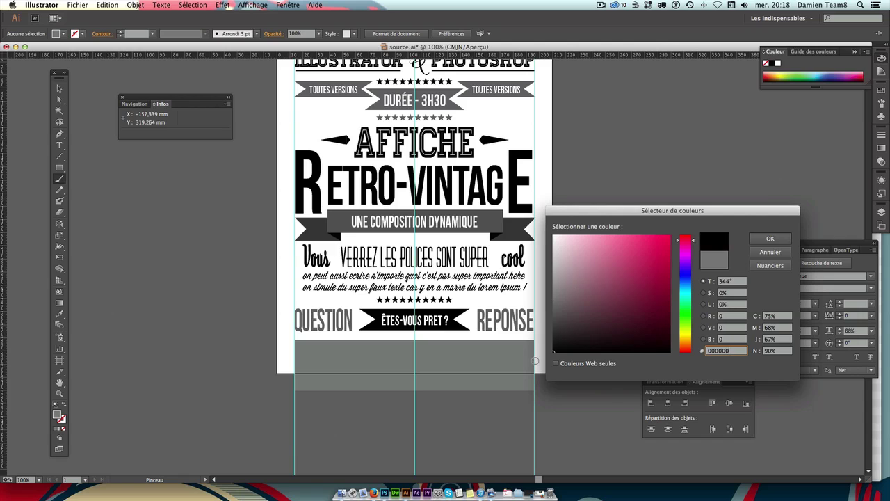
pyautogui.press('Escape')
pyautogui.press('super+plus')
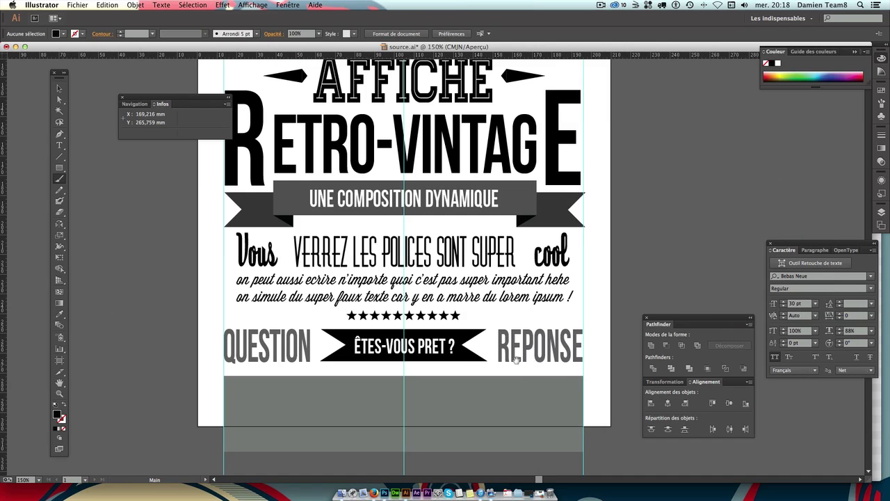
pyautogui.moveTo(487, 327); pyautogui.dragTo(494, 210)
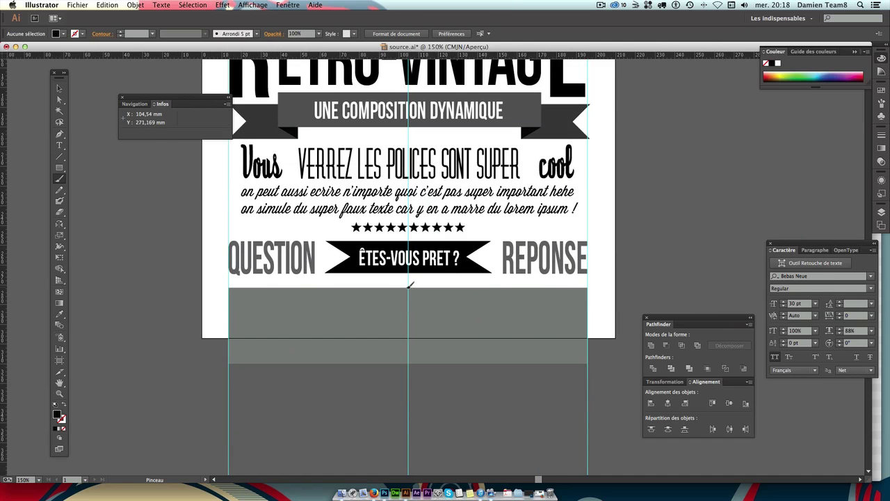
# Brush a rough rounded box outline over the grey rectangle.
pyautogui.moveTo(409, 284); pyautogui.dragTo(314, 287)
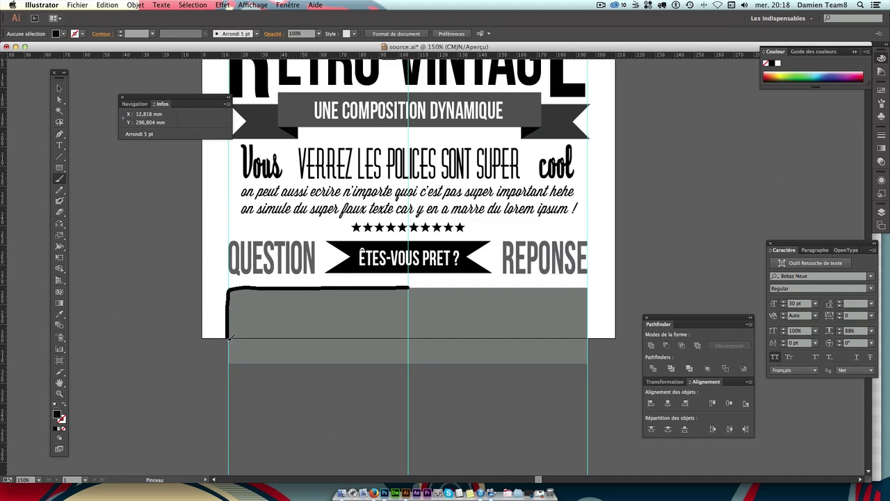
pyautogui.moveTo(247, 360)
pyautogui.mouseDown()
pyautogui.moveTo(331, 367)
pyautogui.moveTo(581, 361)
pyautogui.mouseUp()
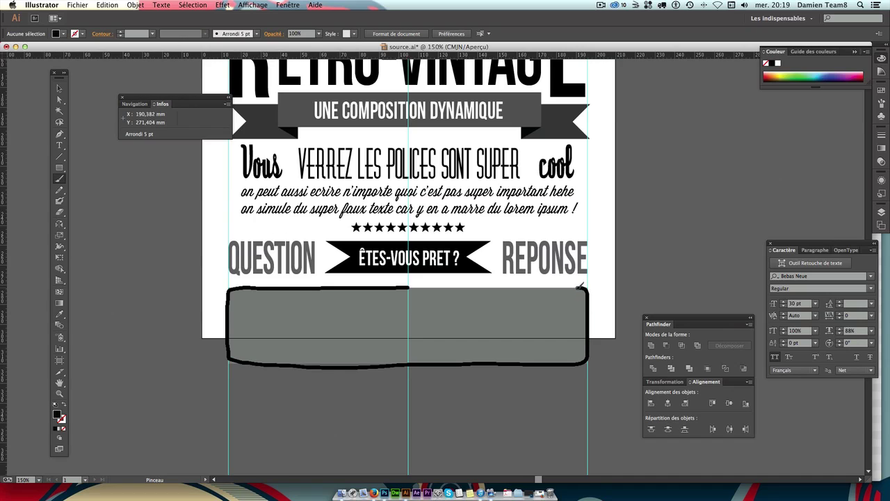
pyautogui.moveTo(559, 284); pyautogui.dragTo(405, 285)
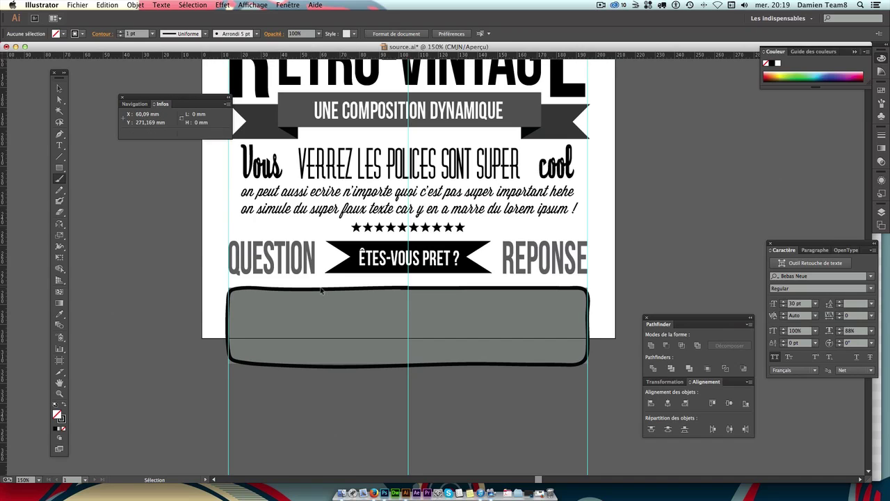
pyautogui.keyDown('ctrl'); pyautogui.click(324, 286); pyautogui.keyUp('ctrl')
# Delete the grey rectangle from behind the brushed box.
pyautogui.click(59, 88)
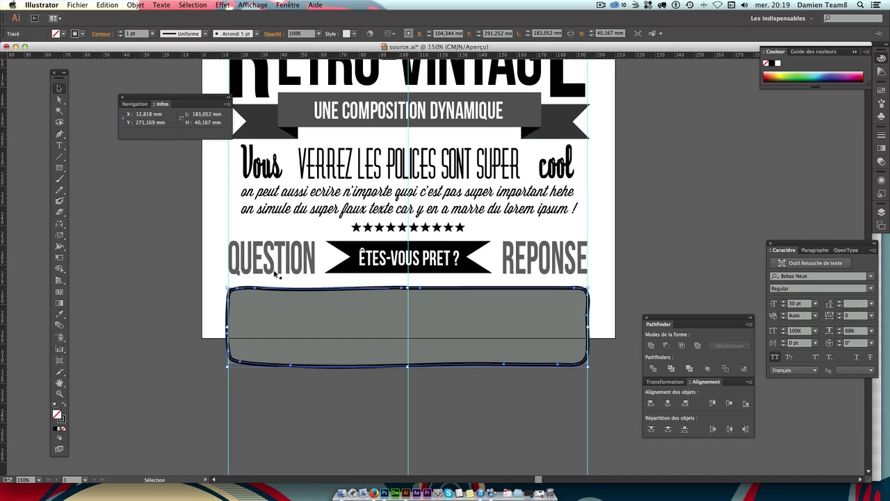
pyautogui.click(314, 326)
pyautogui.moveTo(318, 347); pyautogui.dragTo(314, 407)
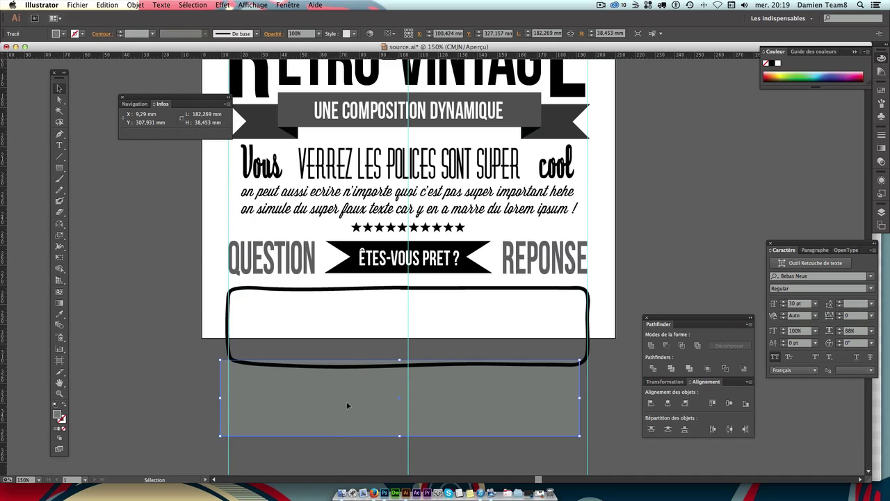
pyautogui.press('Delete')
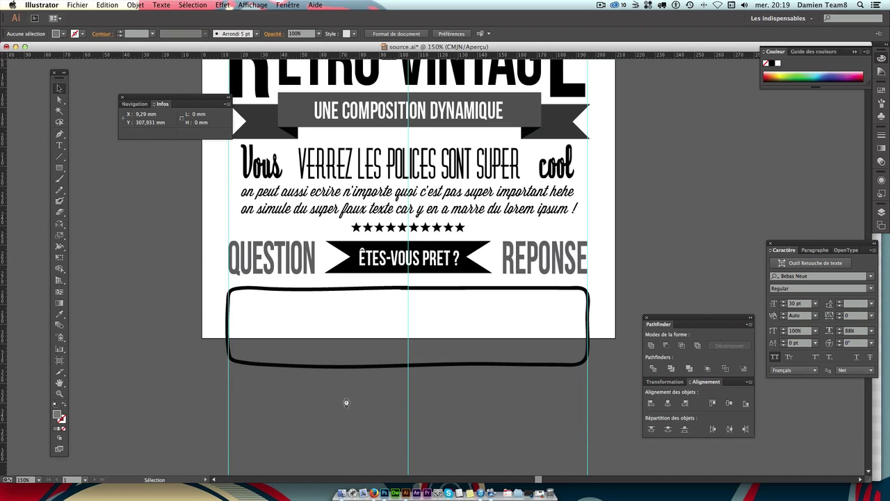
# Make the hand-drawn box a solid black fill with no outline.
pyautogui.click(368, 365)
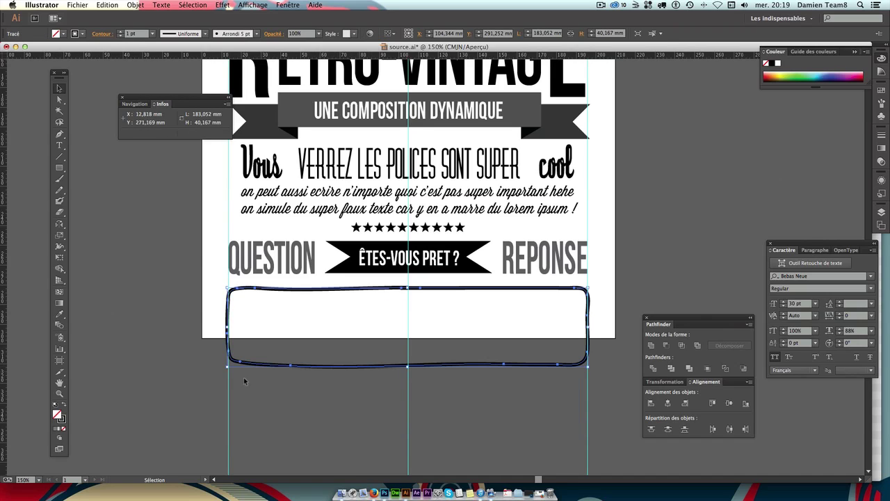
pyautogui.click(64, 407)
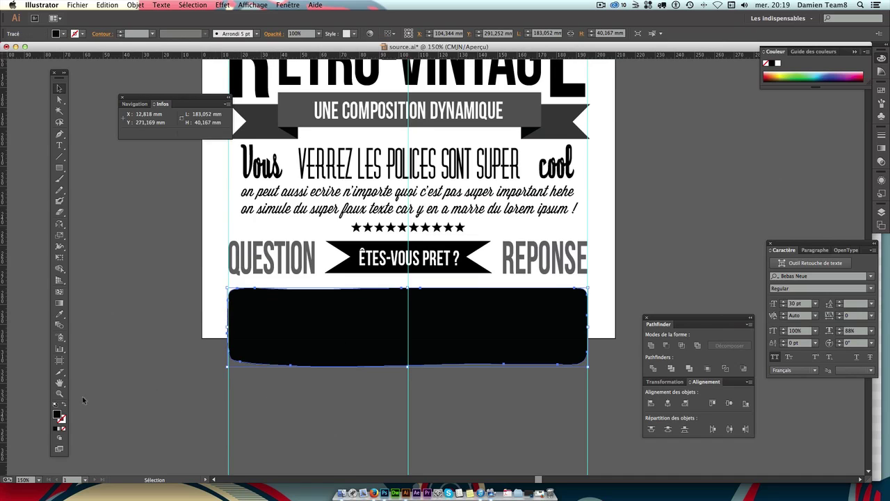
pyautogui.click(63, 406)
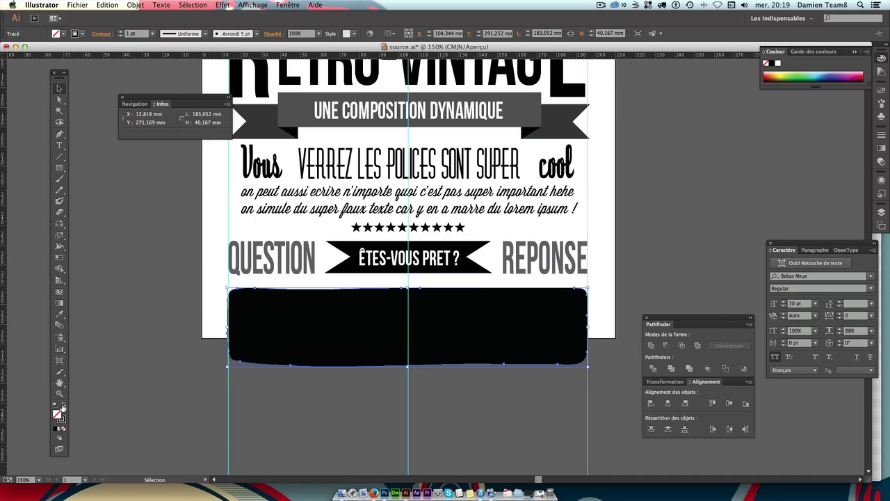
pyautogui.click(64, 406)
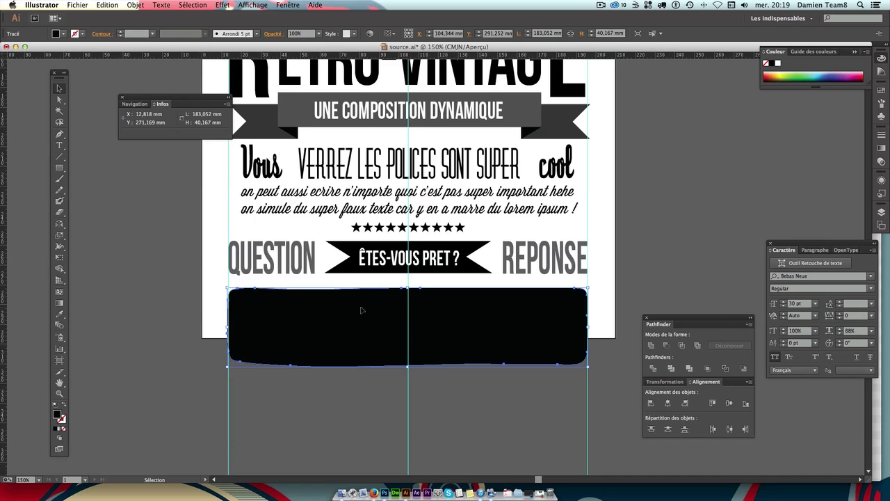
# Nudge both TOUTES VERSIONS banners up two steps.
pyautogui.click(542, 394)
pyautogui.moveTo(529, 258); pyautogui.dragTo(532, 303)
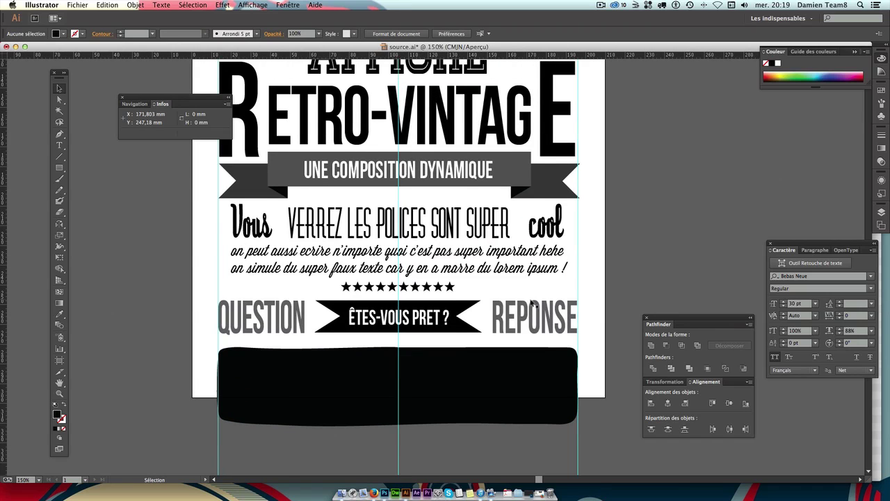
pyautogui.press('super+1')
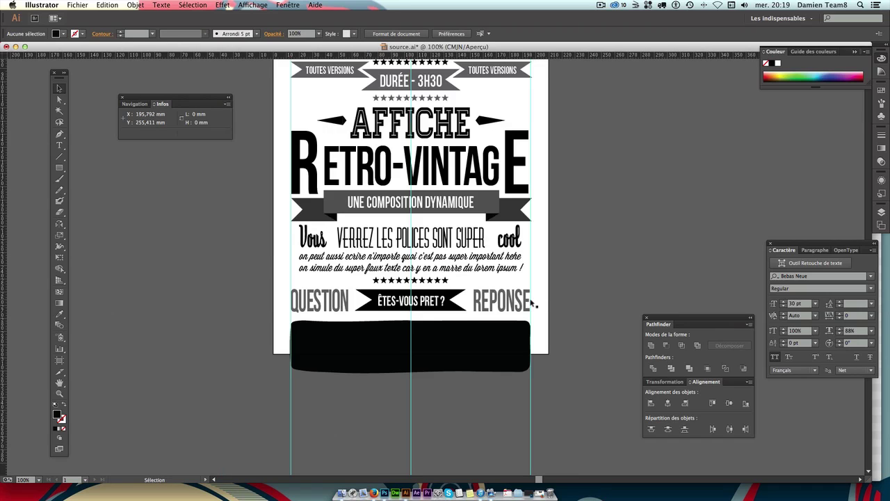
pyautogui.moveTo(401, 225); pyautogui.dragTo(399, 269)
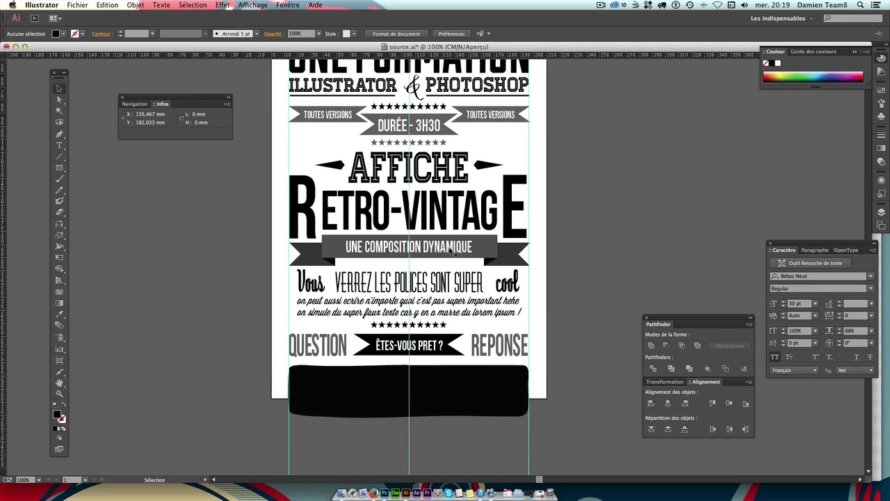
pyautogui.moveTo(460, 230); pyautogui.dragTo(465, 299)
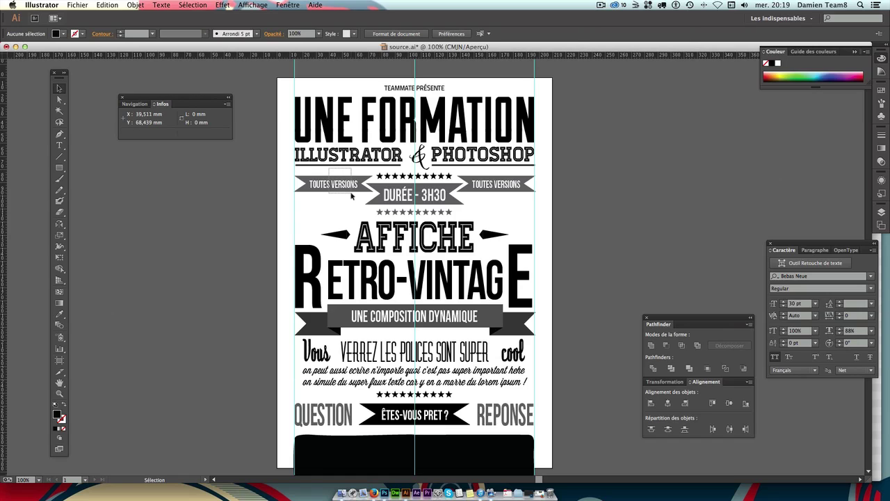
pyautogui.click(365, 192)
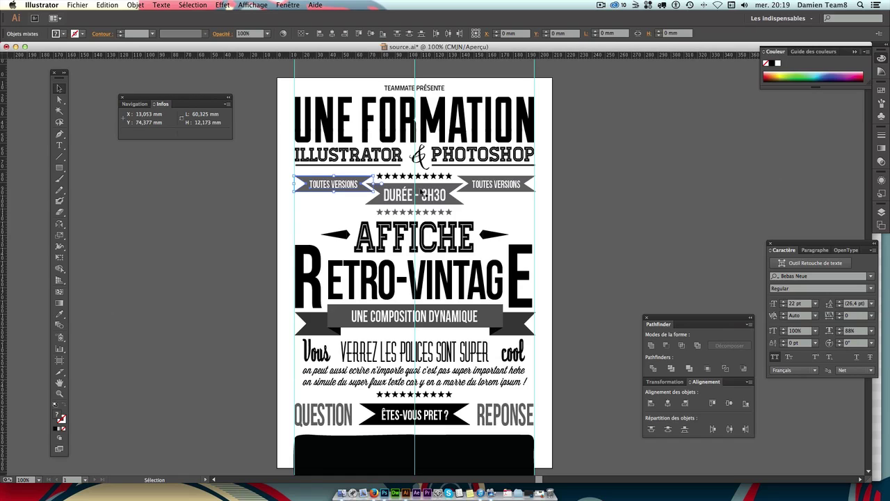
pyautogui.keyDown('shift'); pyautogui.click(501, 185); pyautogui.keyUp('shift')
pyautogui.press('Up')
pyautogui.press('Up')
pyautogui.press('Up')
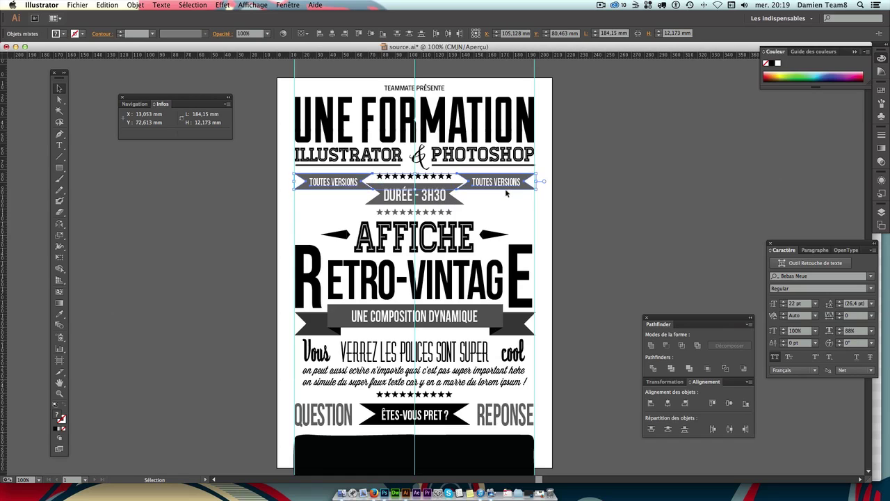
pyautogui.press('Up')
pyautogui.press('Up')
pyautogui.press('Up')
pyautogui.press('Up')
pyautogui.press('Up')
pyautogui.press('Up')
pyautogui.press('Up')
pyautogui.press('Up')
pyautogui.press('Up')
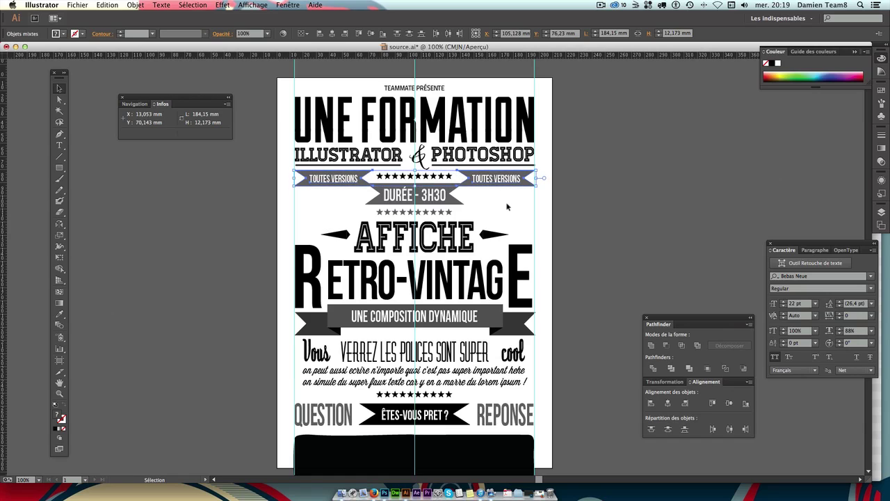
pyautogui.click(507, 207)
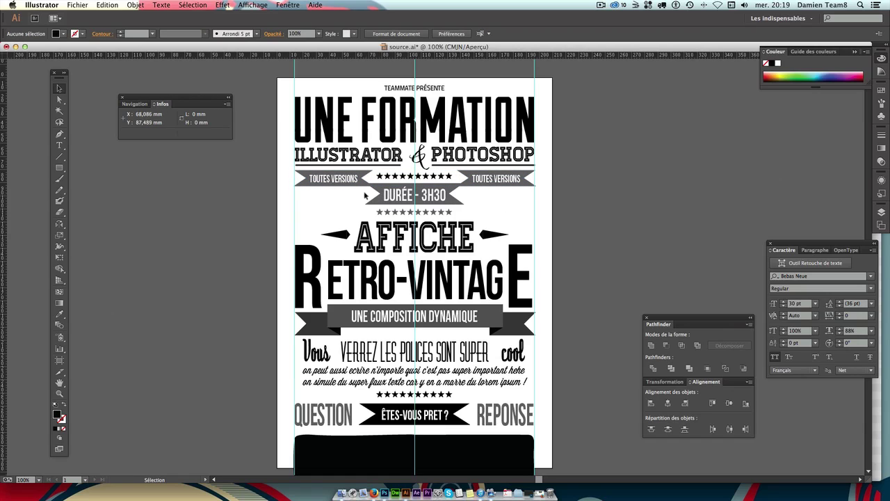
# Nudge the DURÉE - 3H30 banner up two steps and raise the ILLUSTRATOR & PHOTOSHOP line.
pyautogui.moveTo(364, 196); pyautogui.dragTo(465, 204)
pyautogui.press('Up')
pyautogui.press('Up')
pyautogui.press('Up')
pyautogui.press('Up')
pyautogui.press('Up')
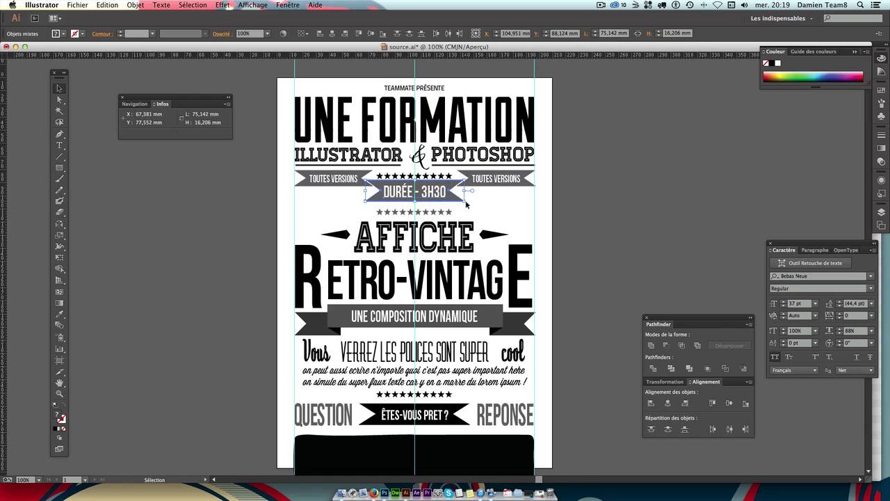
pyautogui.press('Up')
pyautogui.press('Up')
pyautogui.press('Up')
pyautogui.press('Up')
pyautogui.press('Up')
pyautogui.press('Up')
pyautogui.press('Up')
pyautogui.press('Up')
pyautogui.press('Up')
pyautogui.press('Up')
pyautogui.press('Up')
pyautogui.press('Up')
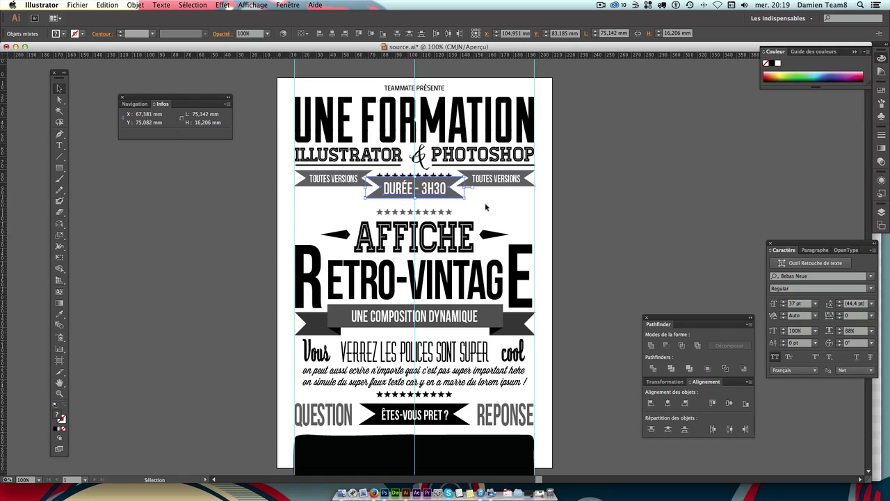
pyautogui.click(564, 203)
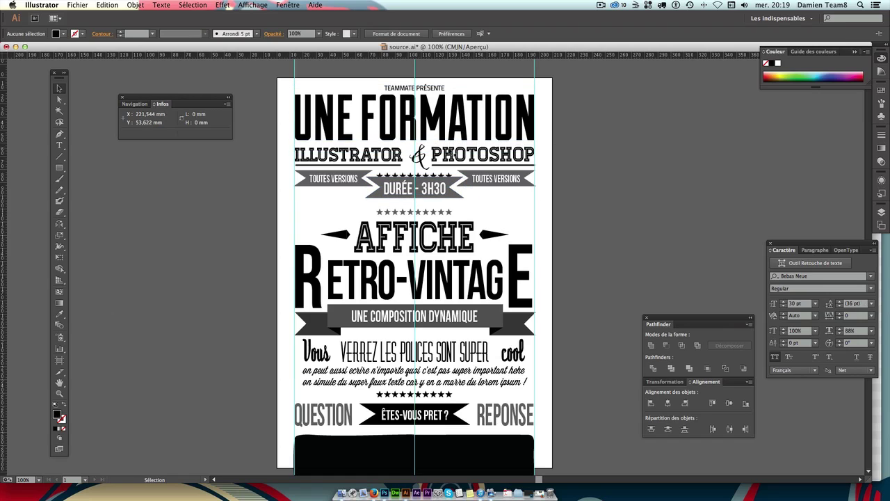
pyautogui.moveTo(473, 158); pyautogui.dragTo(535, 164)
pyautogui.click(472, 168)
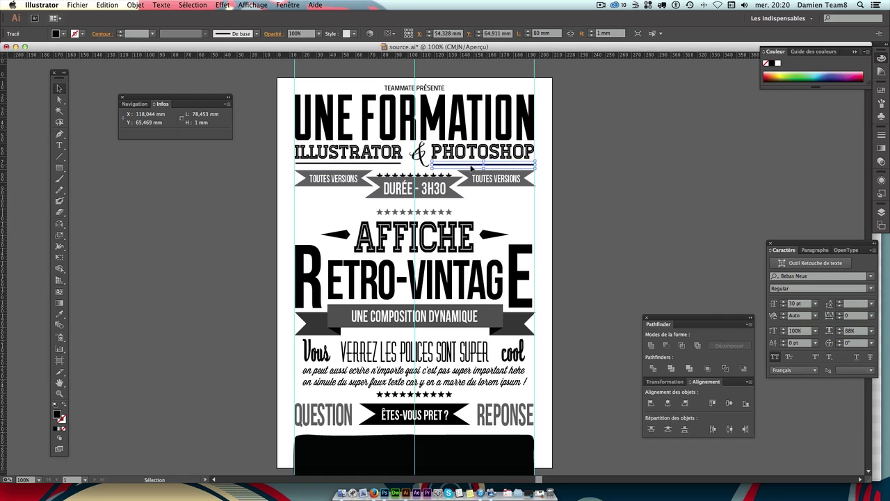
pyautogui.click(566, 169)
# Add a horizontal guide below PHOTOSHOP and nudge the star row above DURÉE - 3H30 up.
pyautogui.moveTo(455, 54); pyautogui.dragTo(449, 165)
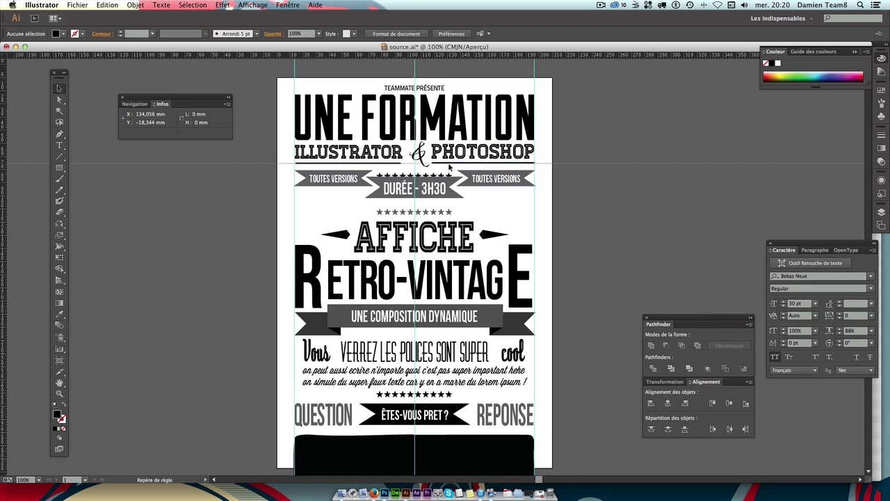
pyautogui.scroll(3, 449, 165)
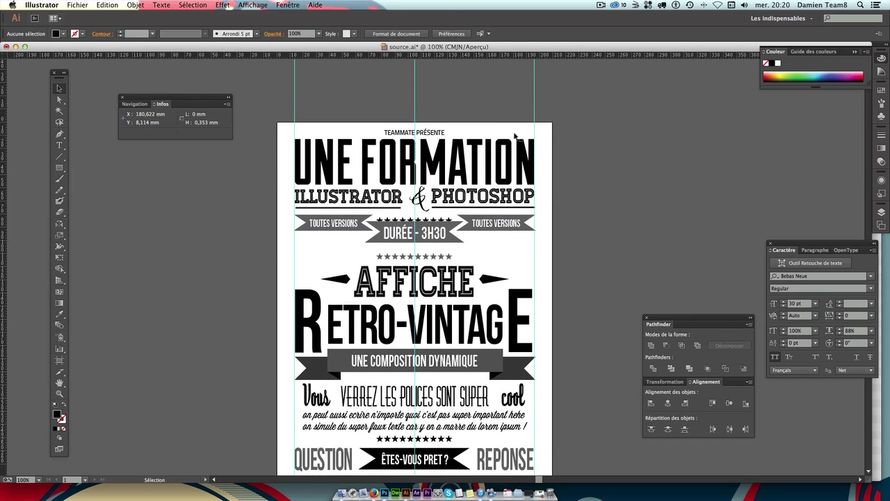
pyautogui.click(485, 208)
pyautogui.click(582, 204)
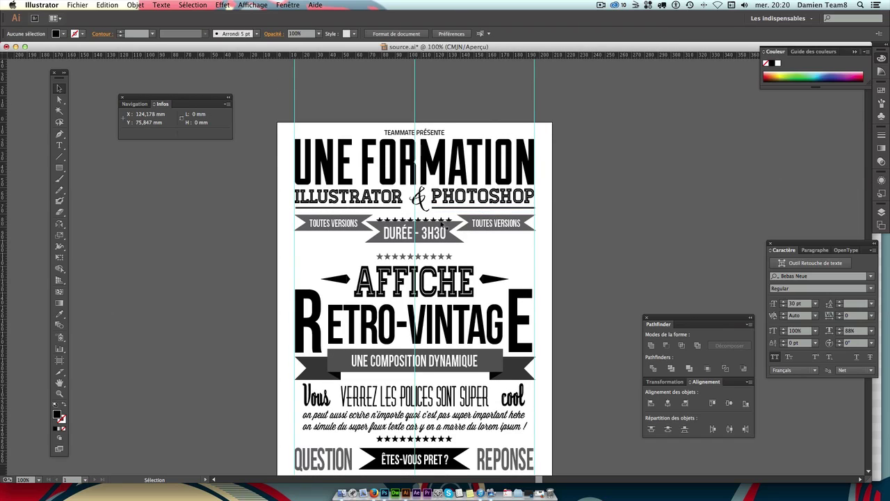
pyautogui.click(444, 221)
pyautogui.press('Up')
pyautogui.press('Up')
pyautogui.press('Up')
pyautogui.press('Up')
pyautogui.press('Up')
pyautogui.click(574, 220)
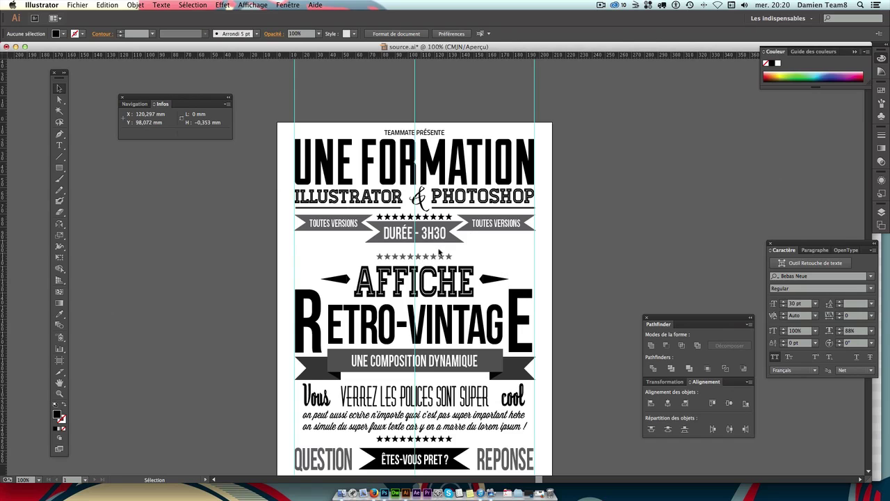
# Nudge the star row above AFFICHE up one step.
pyautogui.click(440, 218)
pyautogui.click(627, 248)
pyautogui.click(449, 257)
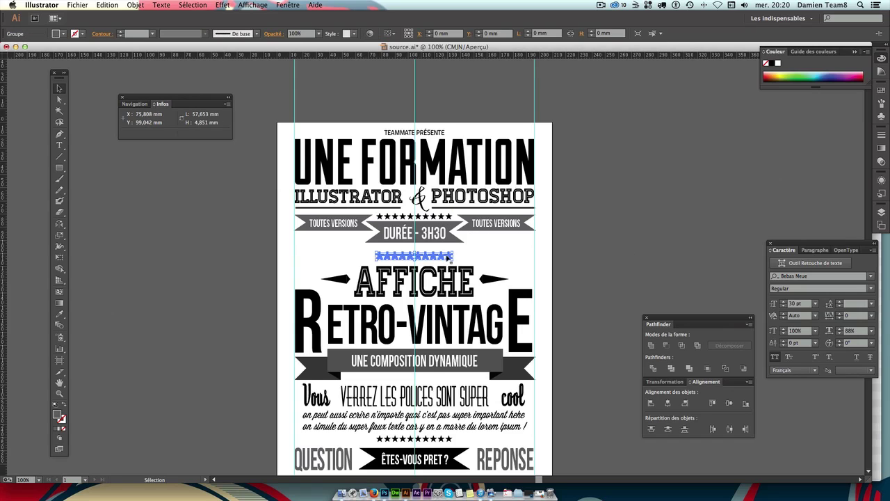
pyautogui.press('Up')
pyautogui.press('Up')
pyautogui.press('Up')
pyautogui.press('Up')
pyautogui.press('Up')
pyautogui.press('Up')
pyautogui.press('Up')
pyautogui.press('Up')
pyautogui.press('Up')
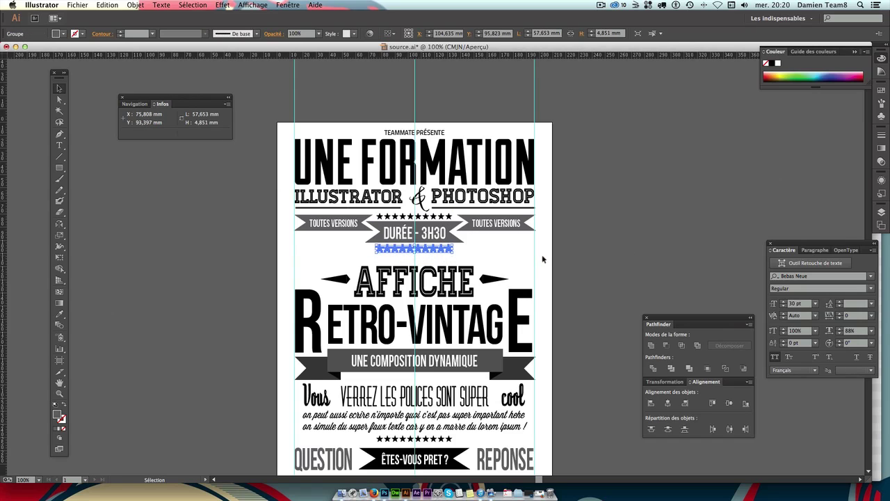
pyautogui.click(542, 257)
# Move the lower block from AFFICHE down to the black panel up one step.
pyautogui.click(426, 252)
pyautogui.click(566, 257)
pyautogui.moveTo(263, 256)
pyautogui.mouseDown()
pyautogui.moveTo(490, 456)
pyautogui.moveTo(539, 420)
pyautogui.mouseUp()
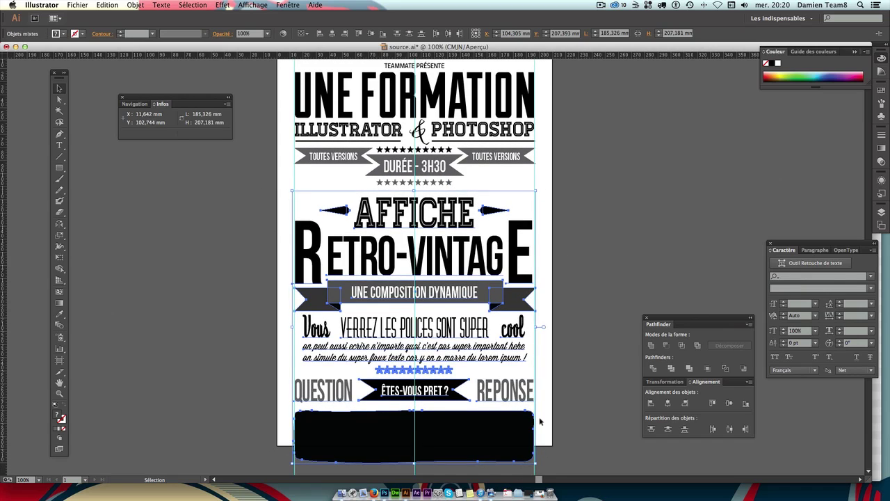
pyautogui.press('Up')
pyautogui.press('Up')
pyautogui.press('Up')
pyautogui.press('Up')
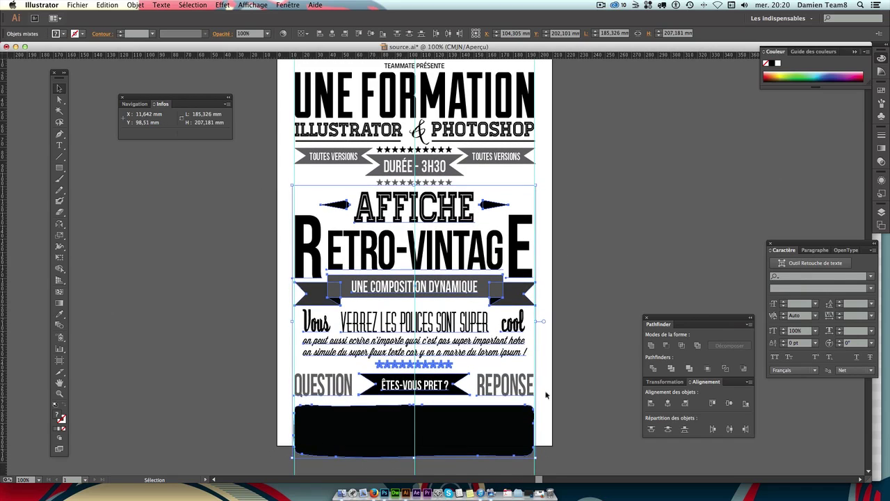
pyautogui.click(568, 379)
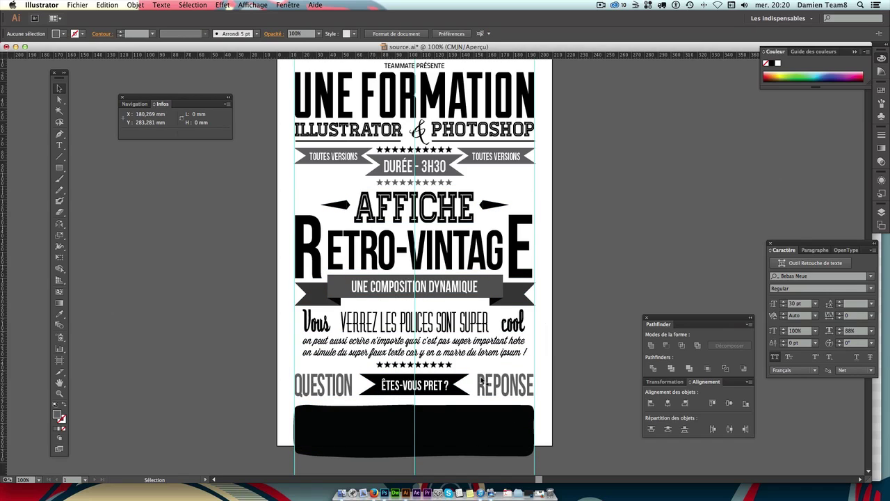
pyautogui.scroll(1, 389, 268)
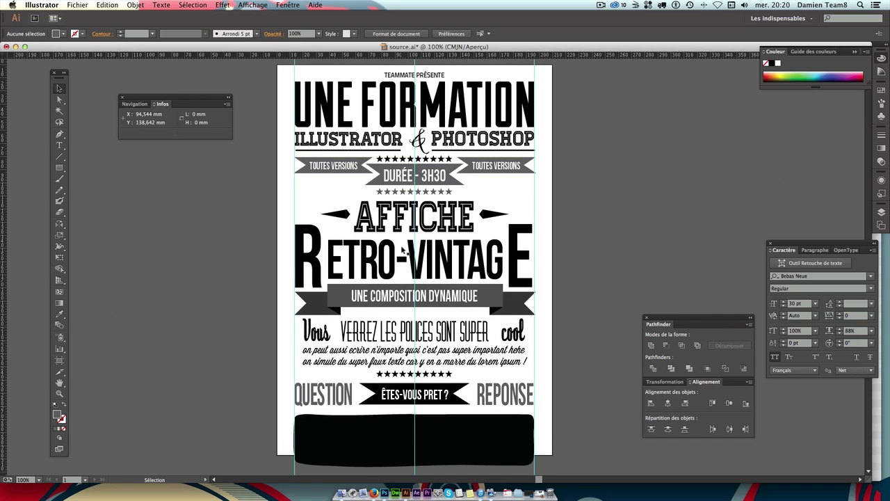
# Shrink the AFFICHE title slightly and nudge it up two steps.
pyautogui.click(397, 226)
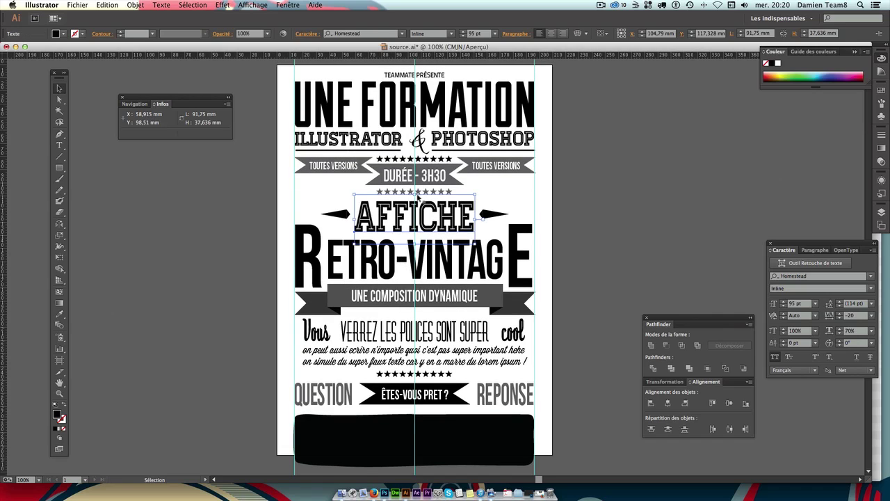
pyautogui.moveTo(415, 195); pyautogui.dragTo(415, 200)
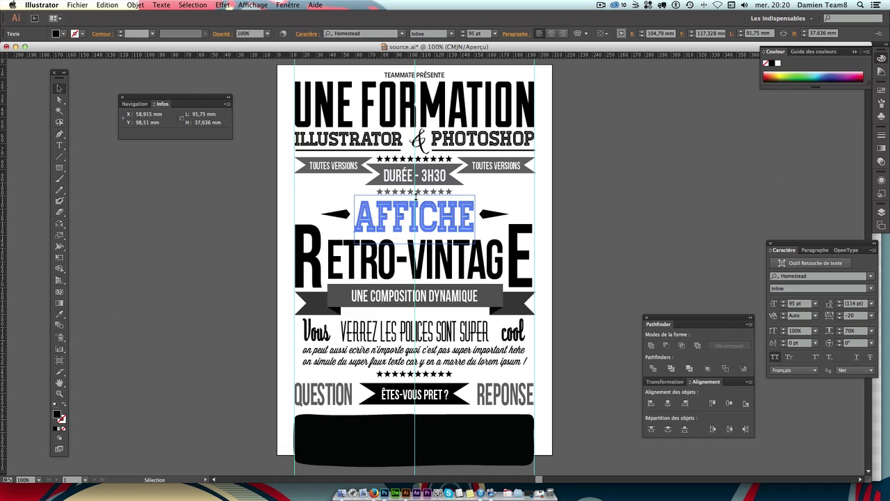
pyautogui.press('Up')
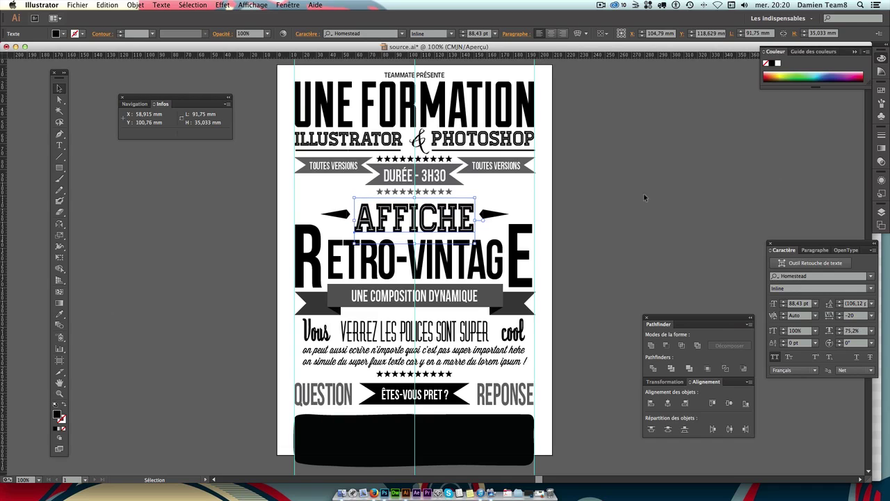
pyautogui.press('Up')
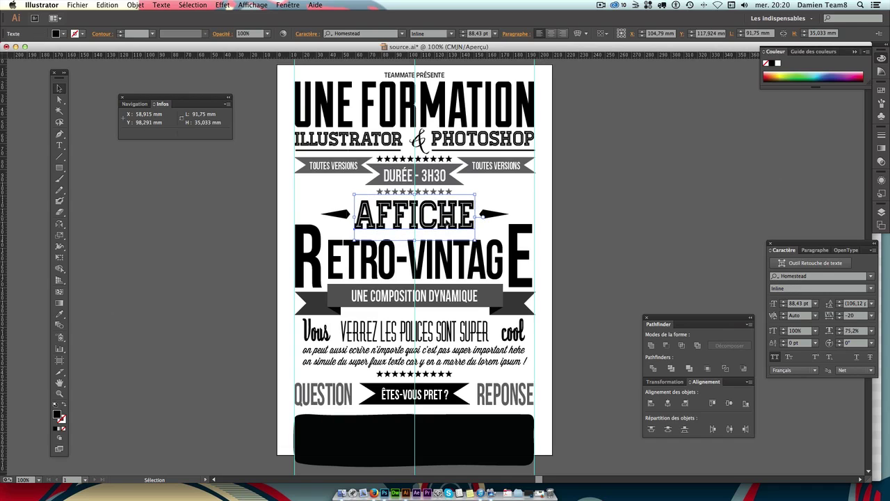
pyautogui.click(338, 257)
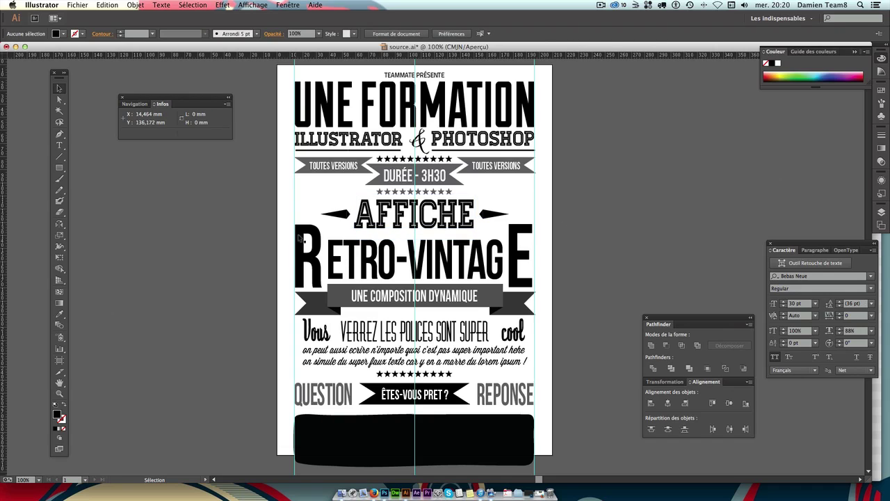
# Nudge AFFICHE and RETRO-VINTAGE up together by two steps.
pyautogui.click(452, 267)
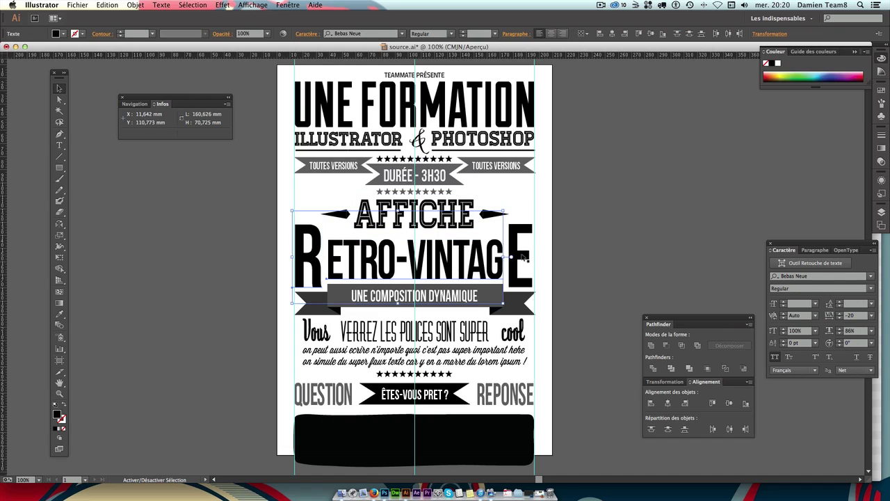
pyautogui.press('a')
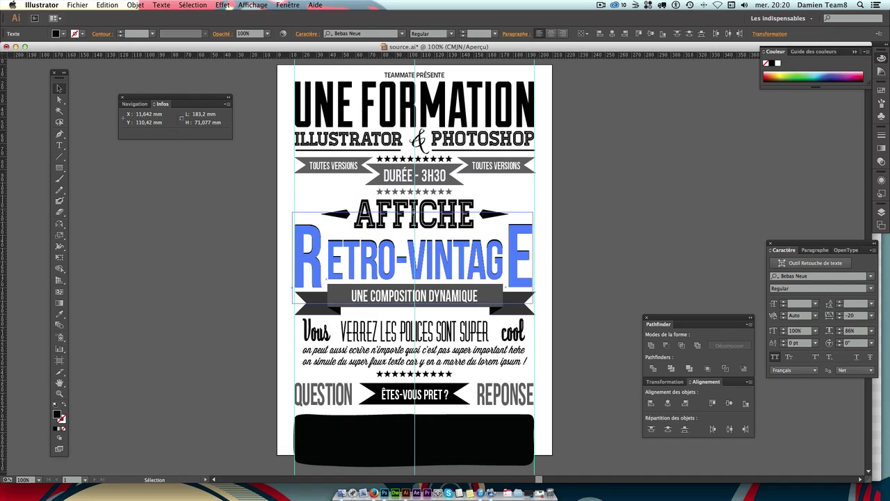
pyautogui.press('v')
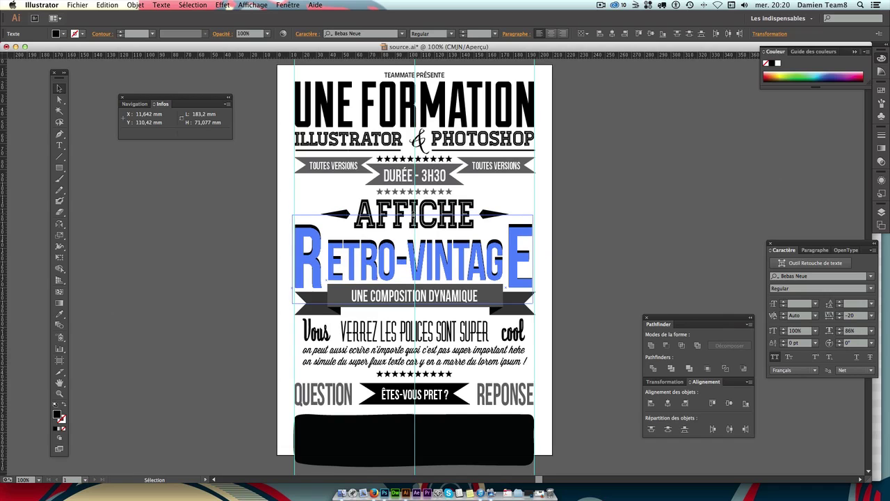
pyautogui.click(417, 217)
pyautogui.press('Up')
pyautogui.press('Up')
pyautogui.press('Up')
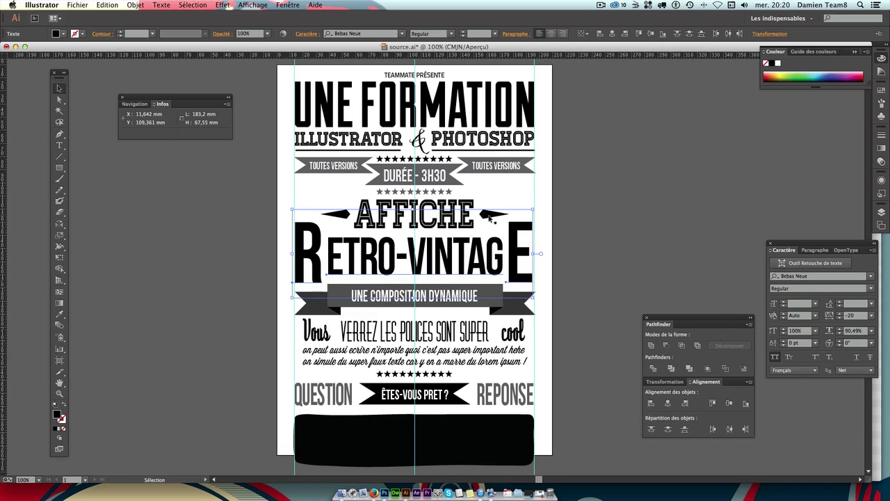
pyautogui.press('Up')
pyautogui.press('Up')
pyautogui.press('Up')
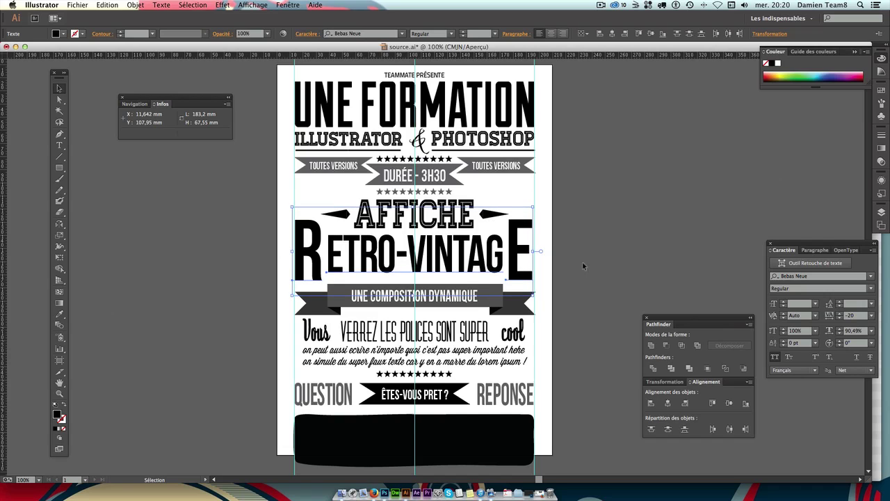
pyautogui.click(591, 265)
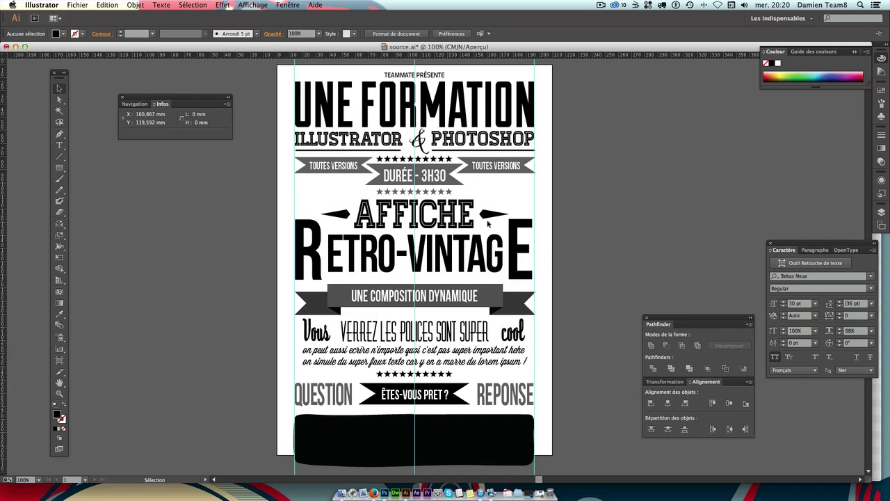
# Try nudging the lower poster block up, then revert it and clear the selection.
pyautogui.moveTo(271, 291); pyautogui.dragTo(582, 451)
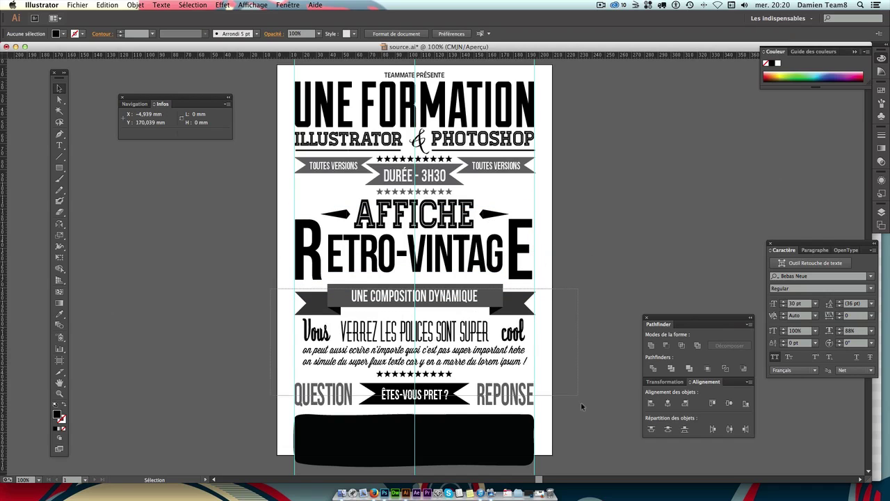
pyautogui.press('Up')
pyautogui.press('Up')
pyautogui.press('Up')
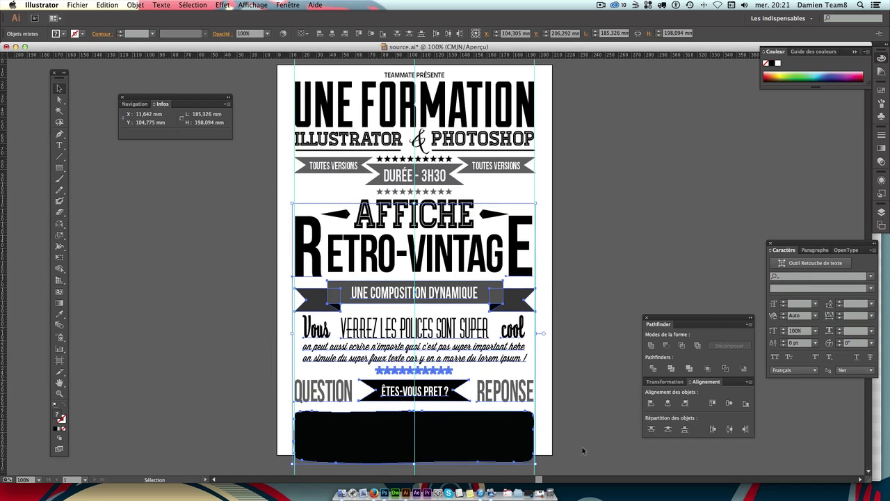
pyautogui.press('Up')
pyautogui.press('Up')
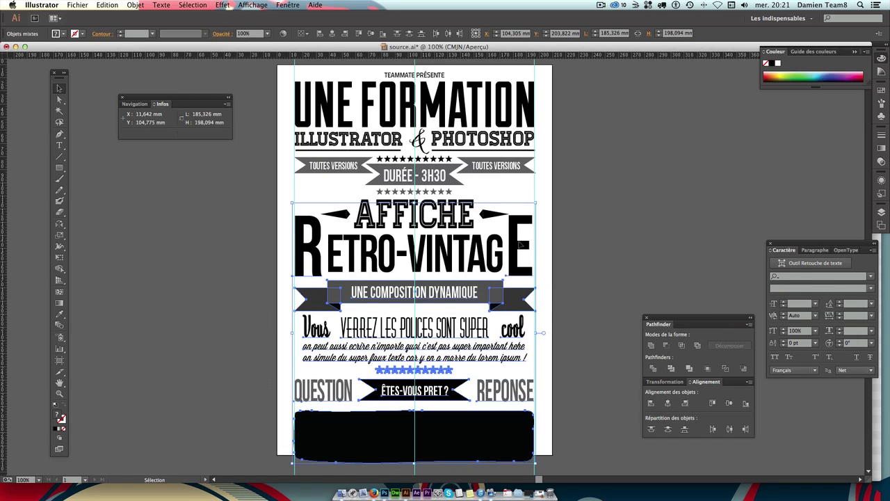
pyautogui.press('a')
pyautogui.press('Down')
pyautogui.press('Down')
pyautogui.press('Down')
pyautogui.press('Down')
pyautogui.press('Down')
pyautogui.press('Down')
pyautogui.press('Down')
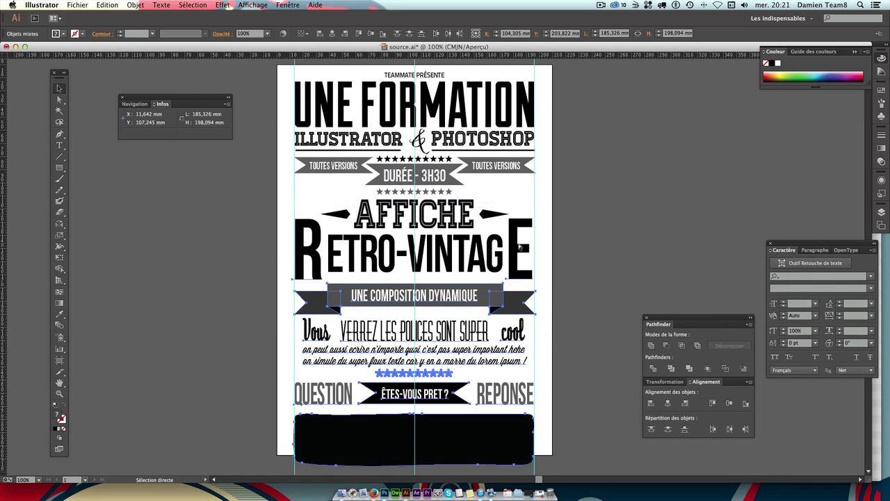
pyautogui.click(519, 247)
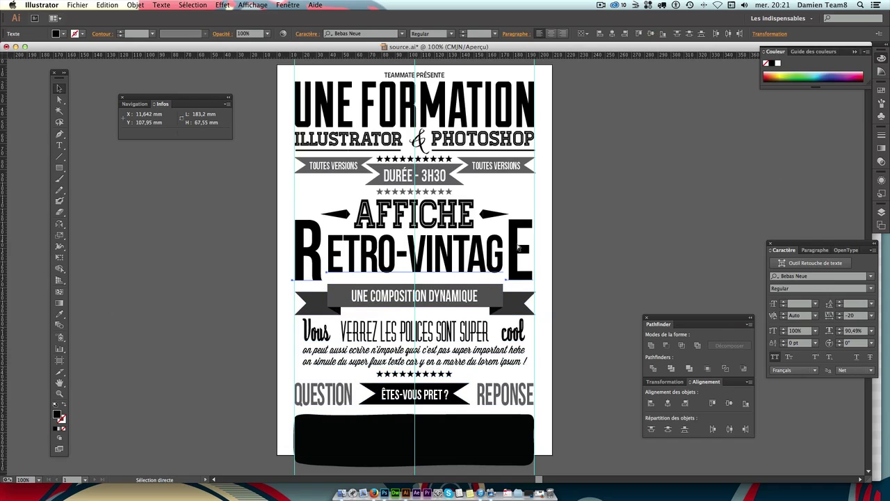
pyautogui.press('v')
pyautogui.click(518, 247)
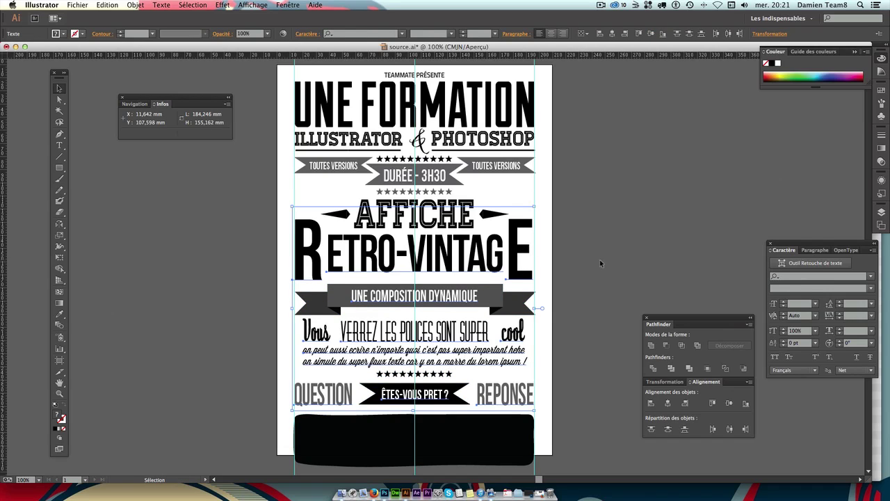
pyautogui.press('a')
pyautogui.press('v')
pyautogui.hotkey('ctrl', 'shift', 'a')
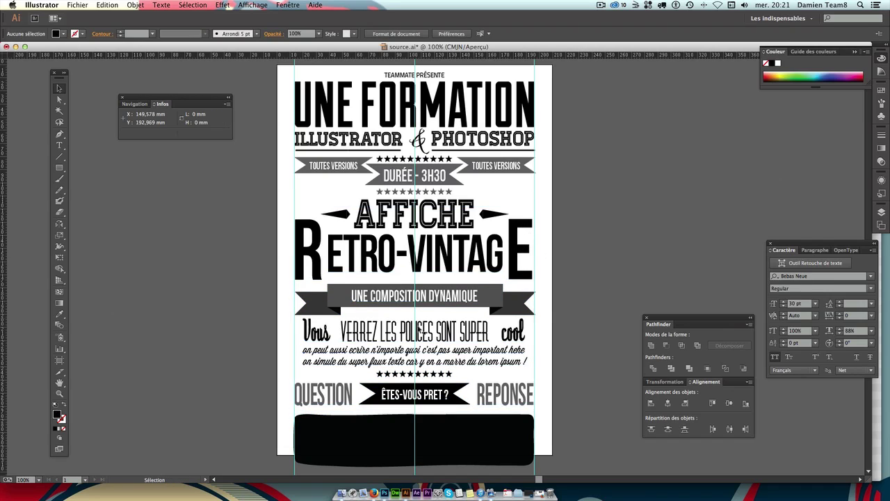
# Nudge the lower block, excluding AFFICHE and RETRO-VINTAGE, up three steps.
pyautogui.moveTo(270, 293)
pyautogui.mouseDown()
pyautogui.moveTo(580, 463)
pyautogui.moveTo(580, 425)
pyautogui.mouseUp()
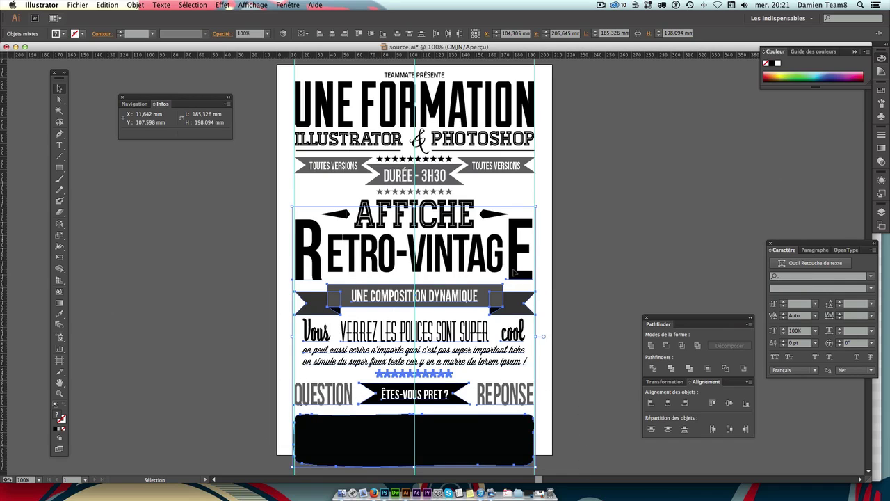
pyautogui.keyDown('shift'); pyautogui.click(348, 265); pyautogui.keyUp('shift')
pyautogui.keyDown('shift'); pyautogui.click(304, 262); pyautogui.keyUp('shift')
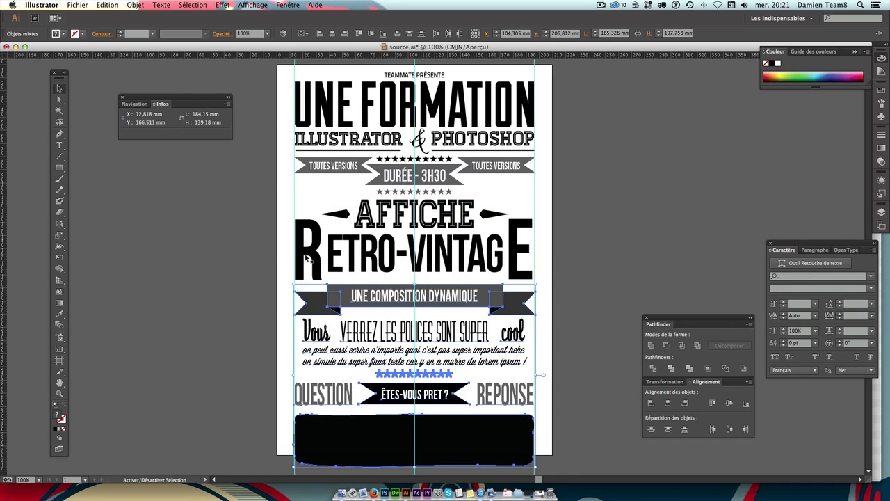
pyautogui.press('Up')
pyautogui.press('Up')
pyautogui.press('Up')
pyautogui.press('Up')
pyautogui.press('Up')
pyautogui.press('Up')
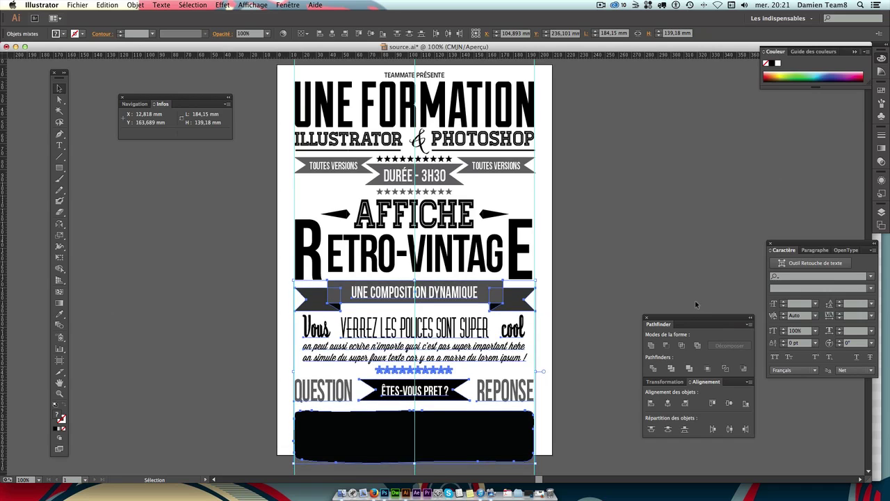
pyautogui.press('Up')
pyautogui.press('Up')
pyautogui.press('Up')
pyautogui.press('Up')
pyautogui.press('Up')
pyautogui.press('Up')
pyautogui.press('Up')
pyautogui.press('Up')
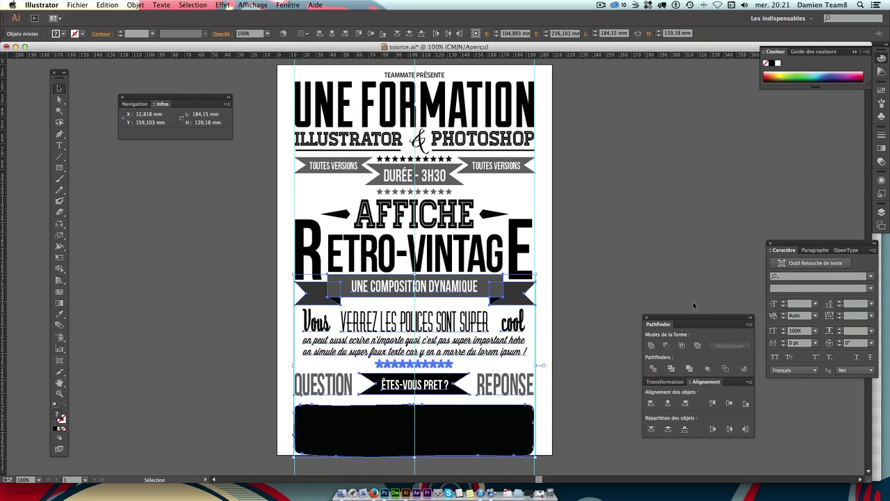
pyautogui.press('Up')
pyautogui.press('Up')
pyautogui.click(643, 254)
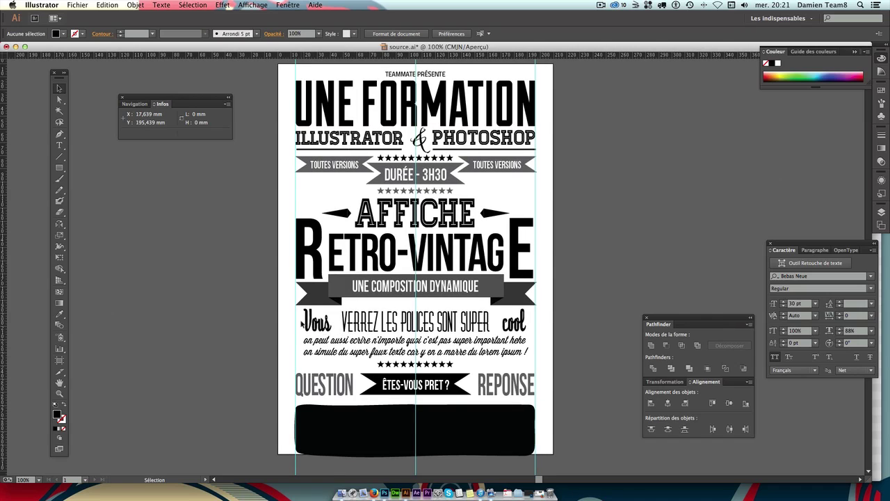
# Scale the word Vous down slightly with the Touch Type tool.
pyautogui.click(306, 321)
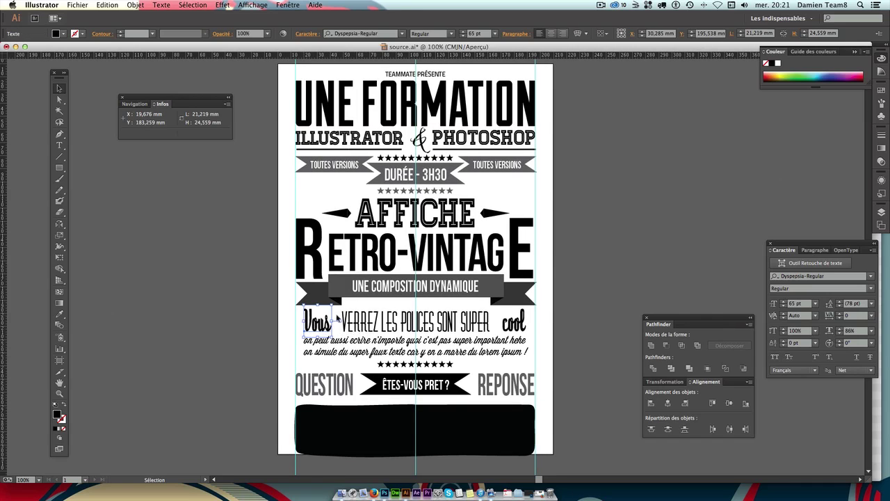
pyautogui.doubleClick(309, 317)
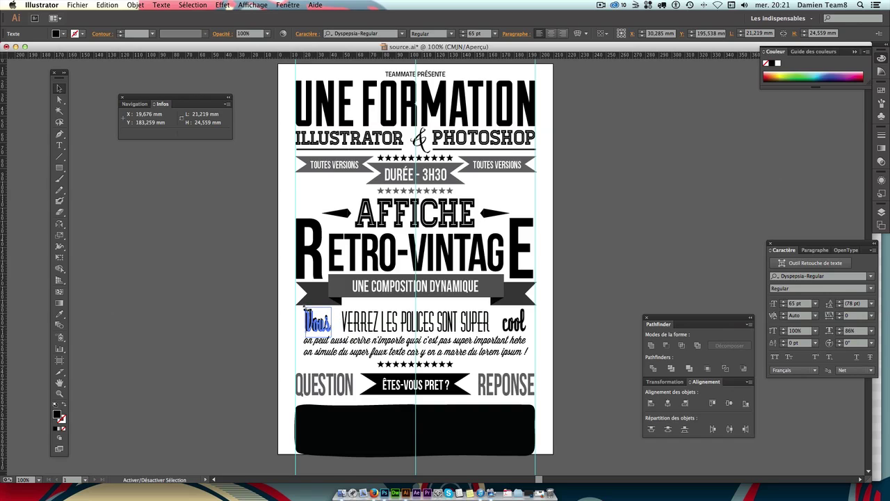
pyautogui.moveTo(304, 308); pyautogui.dragTo(309, 312)
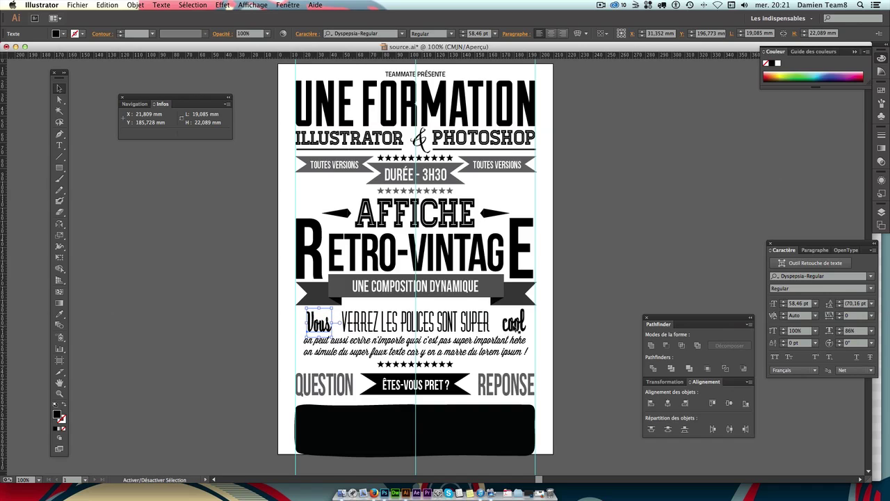
pyautogui.keyDown('shift'); pyautogui.click(527, 308); pyautogui.keyUp('shift')
pyautogui.click(522, 321)
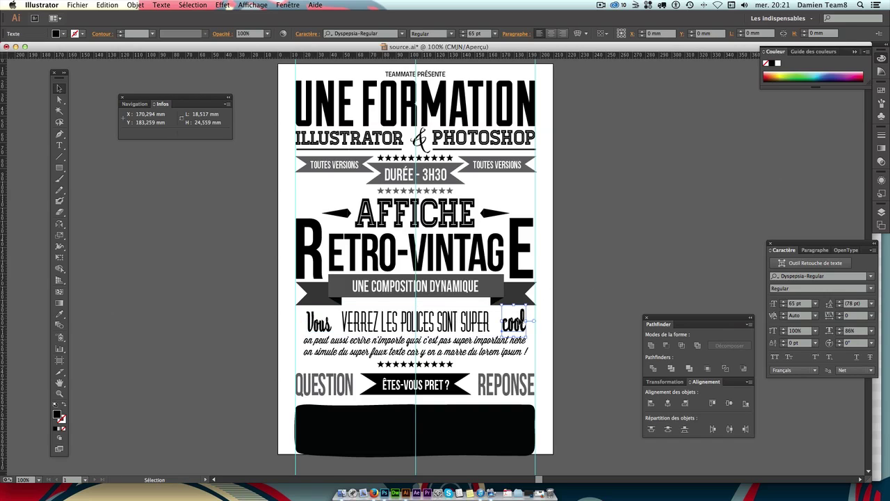
pyautogui.click(314, 324)
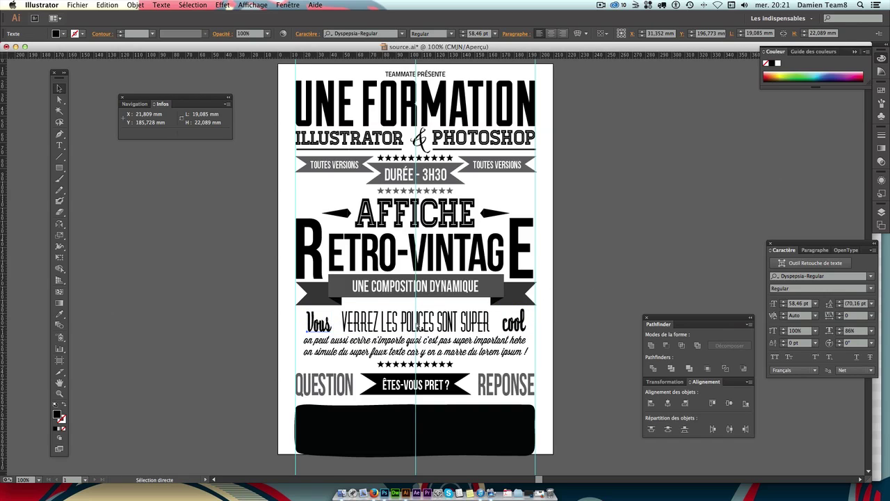
pyautogui.press('Escape')
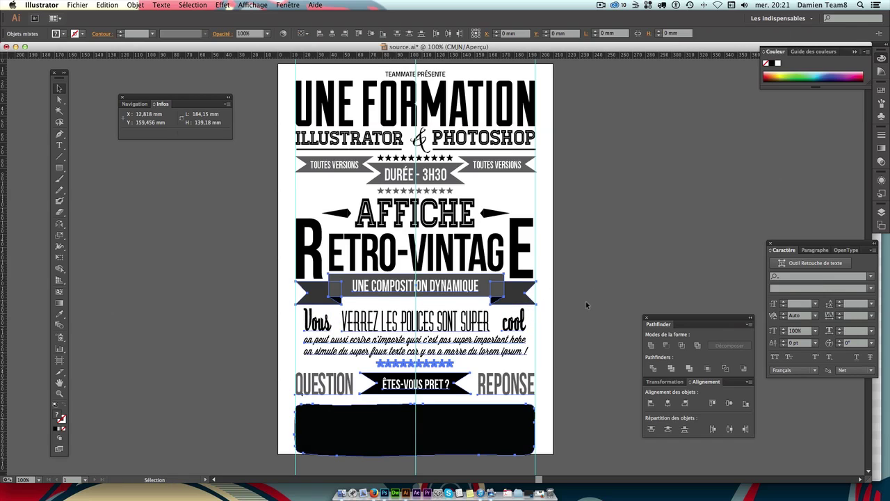
# Squeeze the whole Vous … cool line slightly narrower from the right.
pyautogui.press('v')
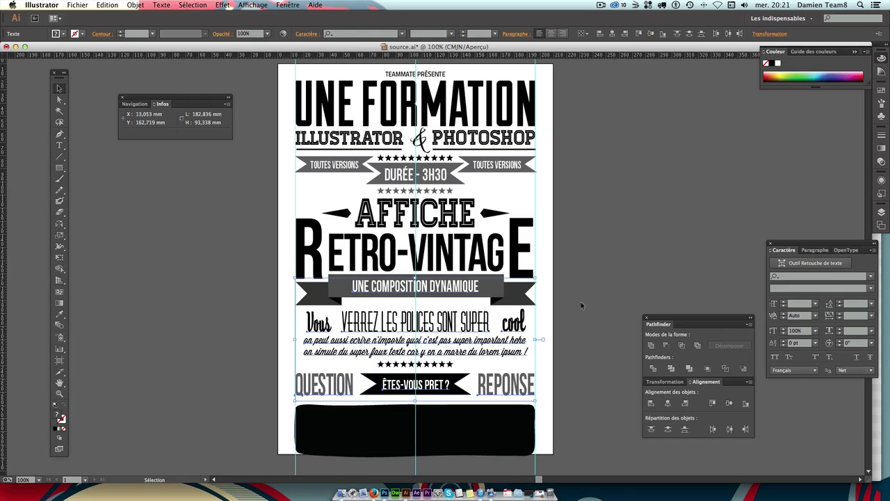
pyautogui.click(582, 305)
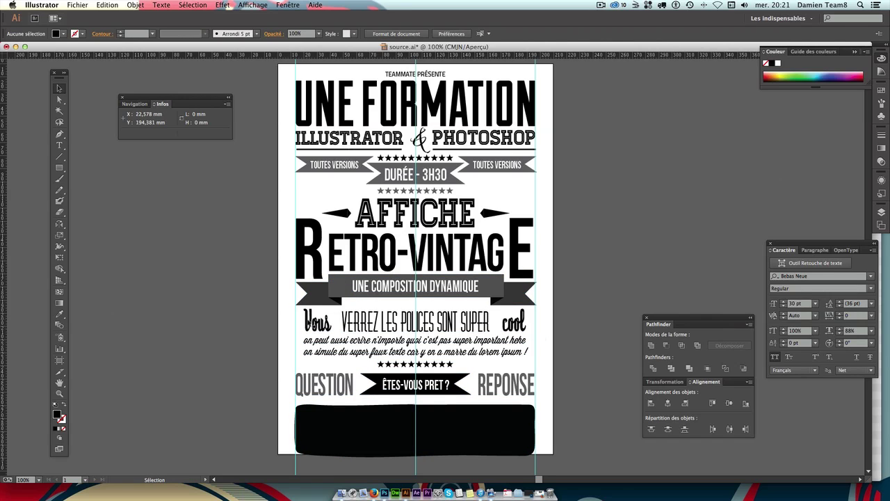
pyautogui.click(312, 324)
pyautogui.keyDown('shift'); pyautogui.click(531, 318); pyautogui.keyUp('shift')
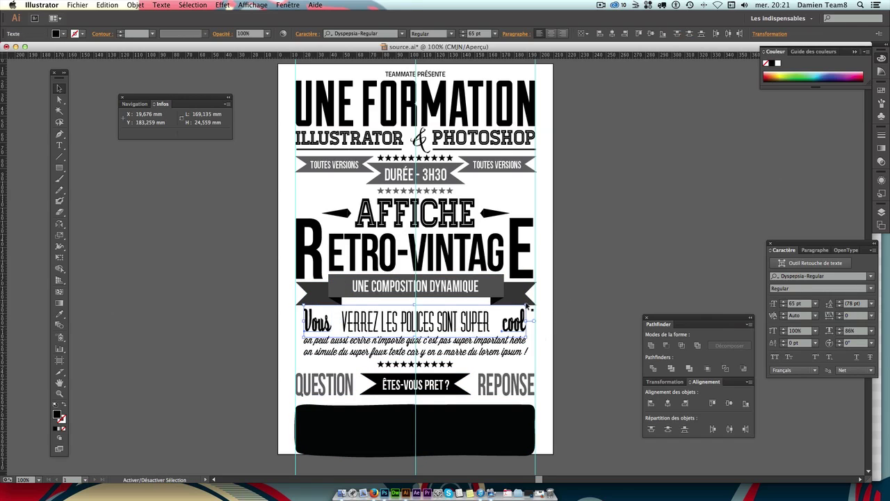
pyautogui.moveTo(527, 305); pyautogui.dragTo(518, 306)
pyautogui.press('Escape')
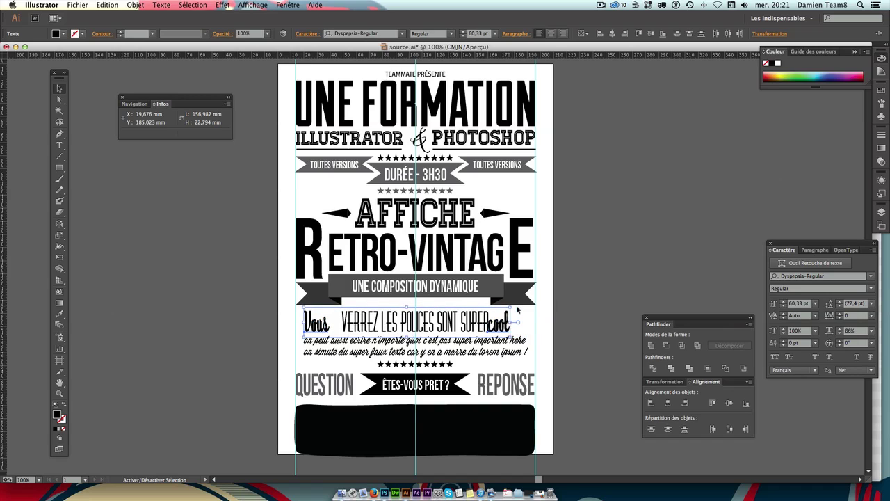
pyautogui.click(575, 306)
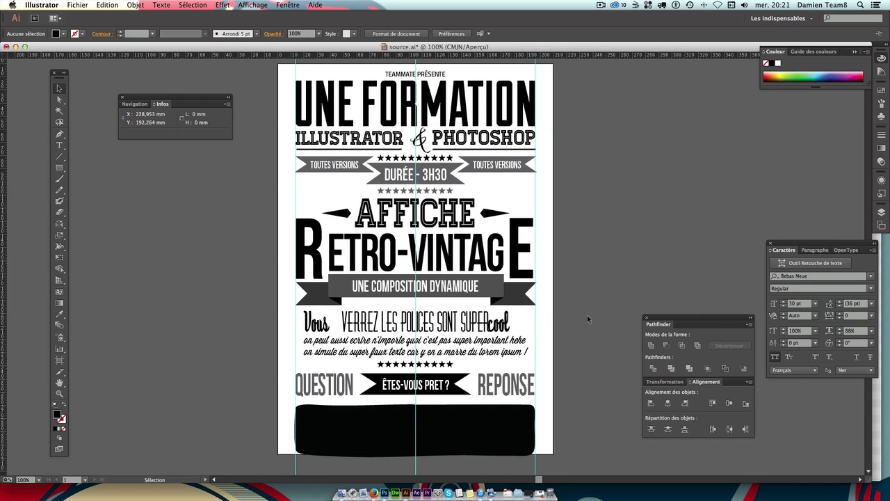
# Move the word cool to the right, clear of SUPER.
pyautogui.moveTo(504, 323); pyautogui.dragTo(517, 324)
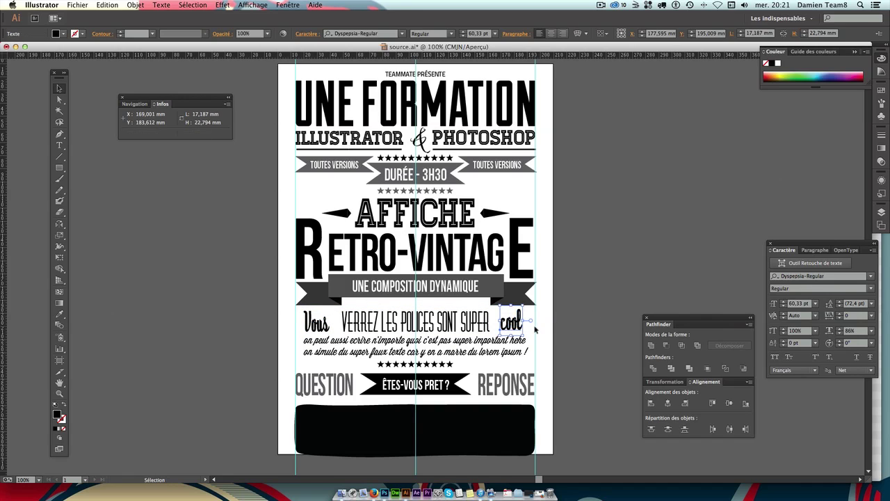
pyautogui.click(575, 319)
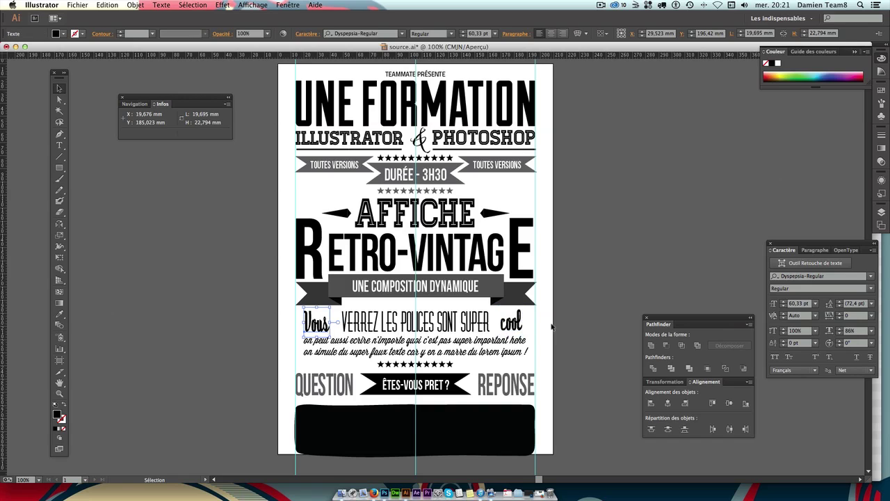
pyautogui.moveTo(302, 322); pyautogui.dragTo(542, 331)
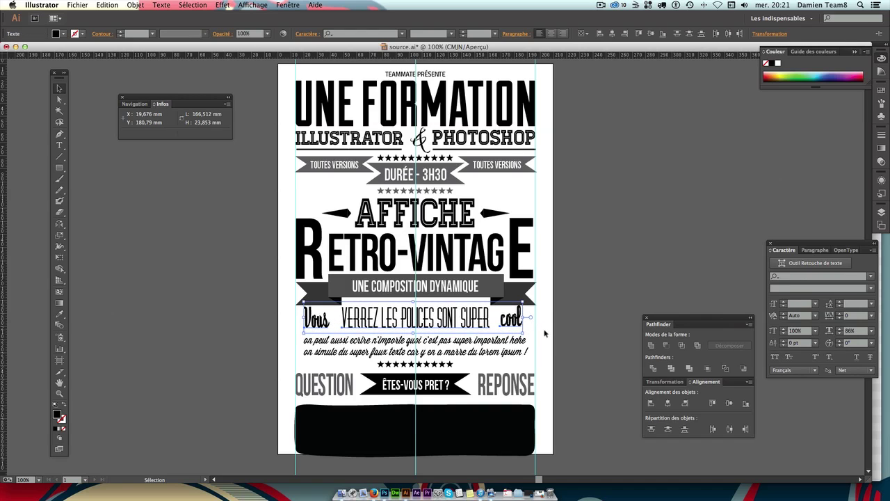
pyautogui.click(570, 320)
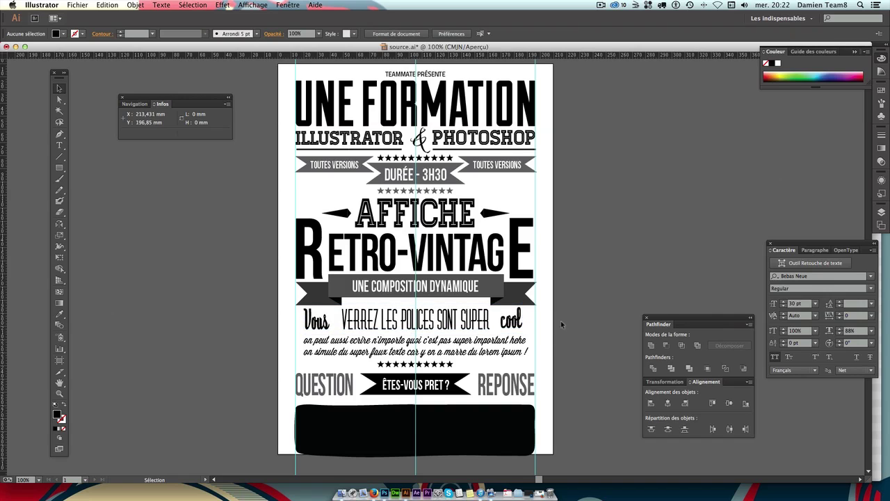
# Nudge the stars, ÊTES-VOUS PRET ? banner and black band up two steps.
pyautogui.scroll(1, 573, 325)
pyautogui.click(454, 332)
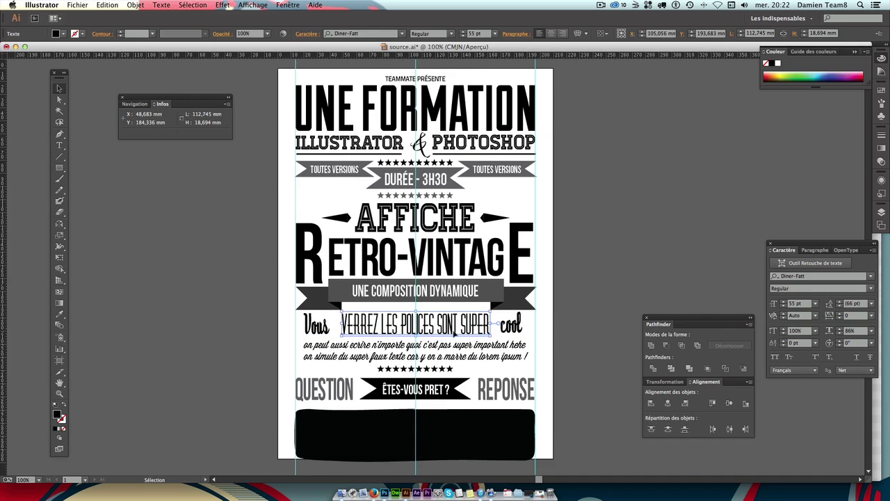
pyautogui.click(315, 347)
pyautogui.click(582, 334)
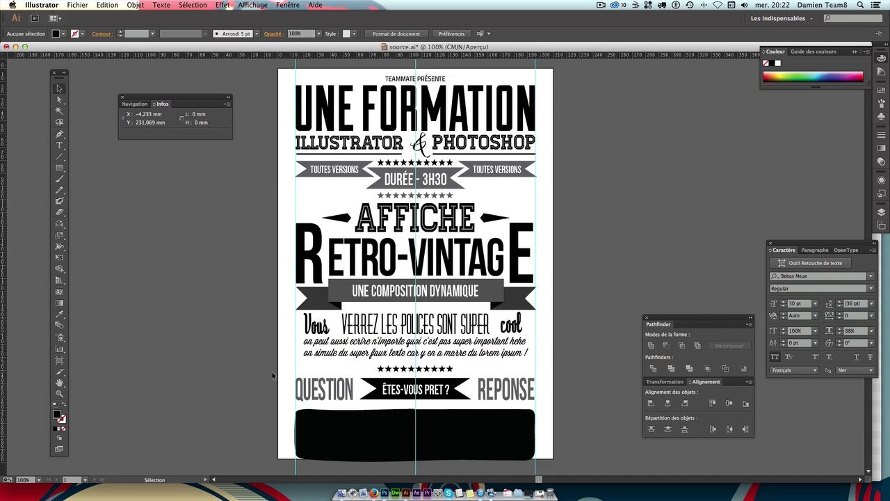
pyautogui.moveTo(272, 371); pyautogui.dragTo(587, 449)
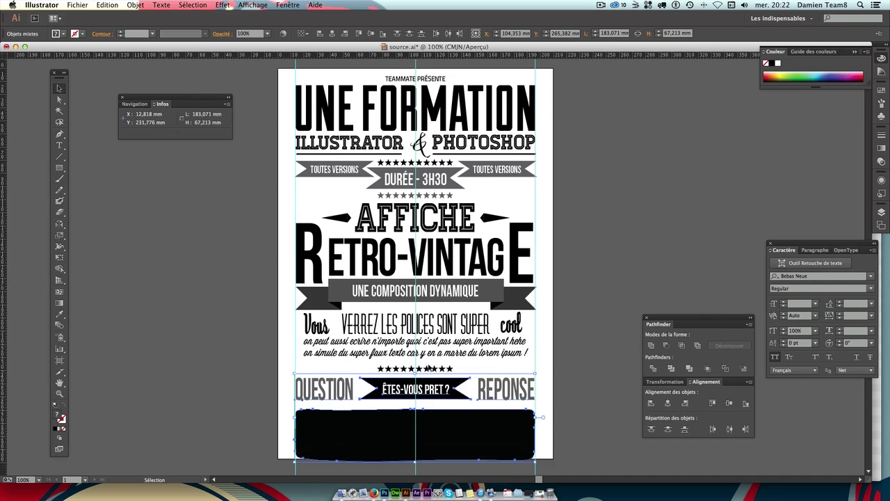
pyautogui.moveTo(269, 358); pyautogui.dragTo(561, 435)
pyautogui.press('Up')
pyautogui.press('Up')
pyautogui.press('Up')
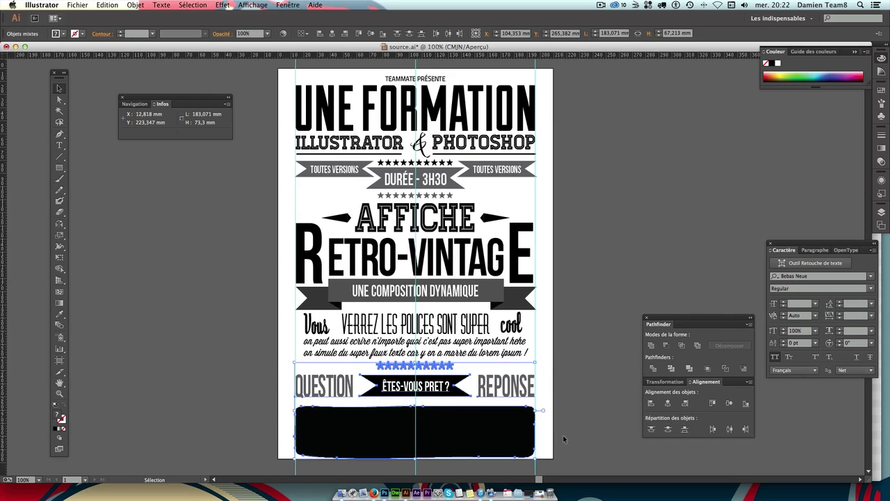
pyautogui.press('Up')
pyautogui.press('Up')
# Nudge the black band and the QUESTION / REPONSE row slightly upward.
pyautogui.press('Up')
pyautogui.click(593, 401)
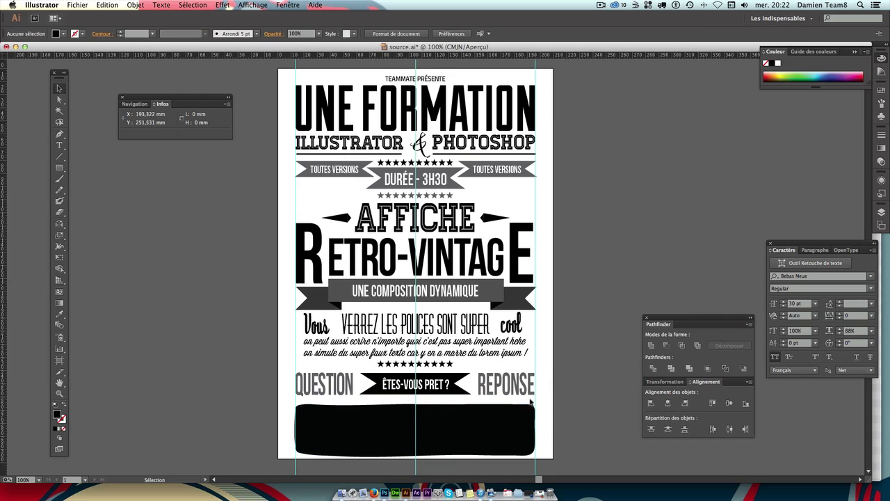
pyautogui.click(468, 404)
pyautogui.press('Up')
pyautogui.press('Up')
pyautogui.press('Up')
pyautogui.press('Up')
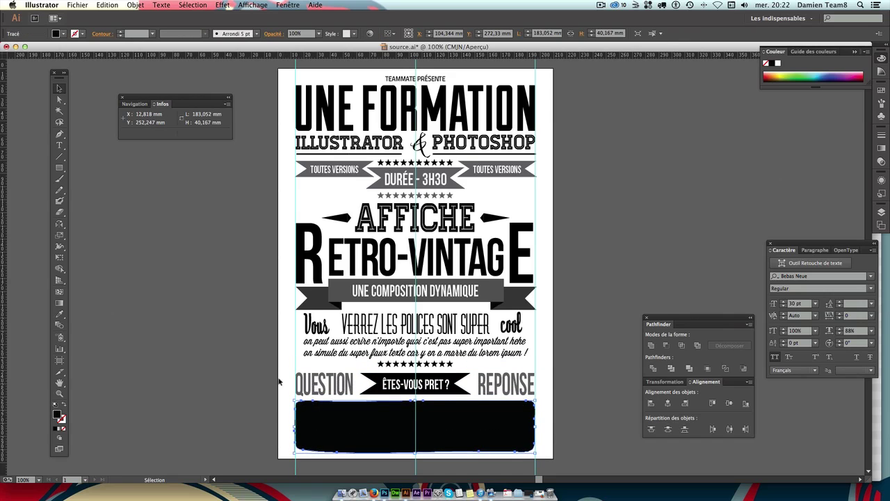
pyautogui.moveTo(279, 381); pyautogui.dragTo(579, 391)
pyautogui.press('Up')
pyautogui.press('Up')
pyautogui.press('Up')
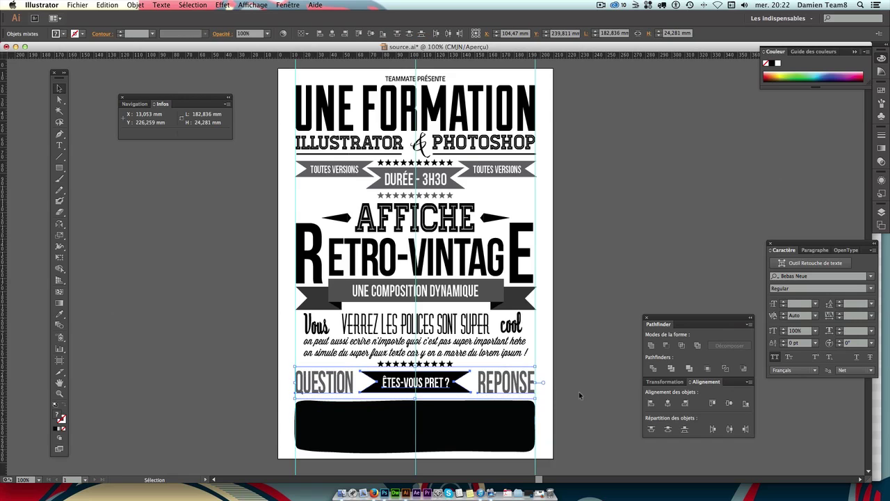
pyautogui.press('Up')
pyautogui.click(575, 389)
pyautogui.click(405, 418)
pyautogui.press('Up')
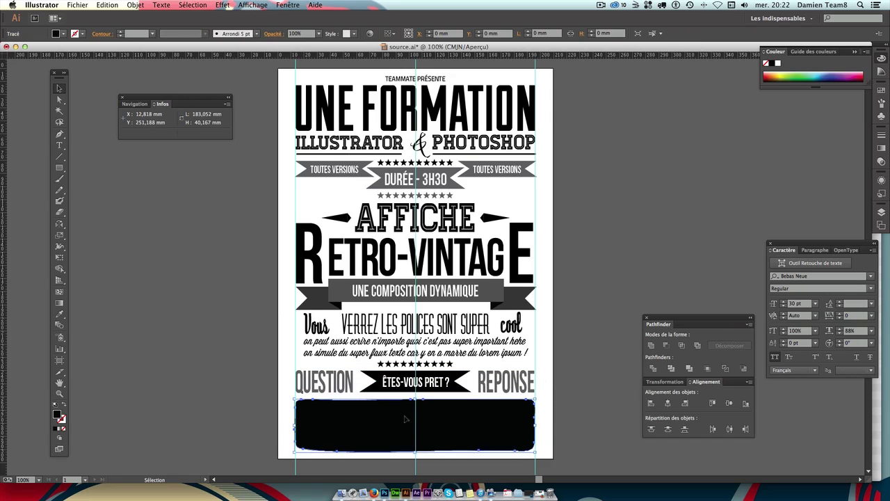
pyautogui.press('Up')
pyautogui.press('Up')
pyautogui.press('Down')
pyautogui.press('Down')
pyautogui.click(580, 405)
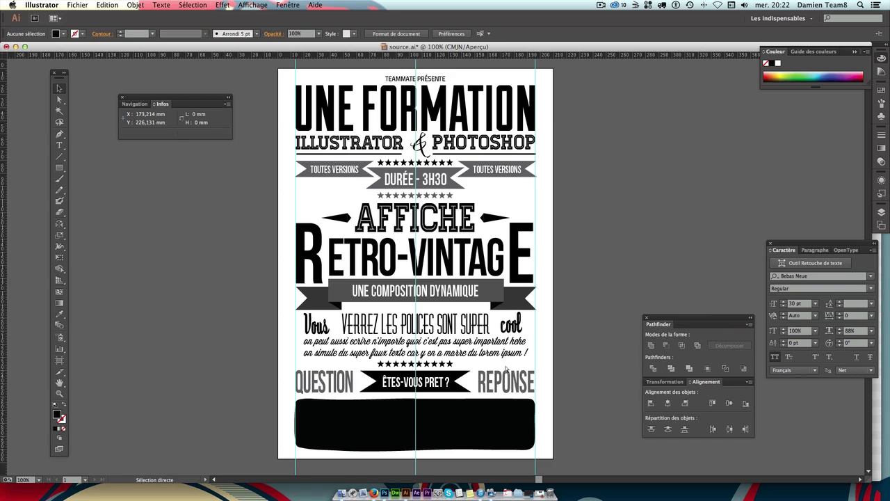
# Send the UNE FORMATION title block to the back.
pyautogui.hotkey('ctrl', '-')
pyautogui.hotkey('ctrl', '-')
pyautogui.hotkey('ctrl', '+')
pyautogui.hotkey('ctrl', '+')
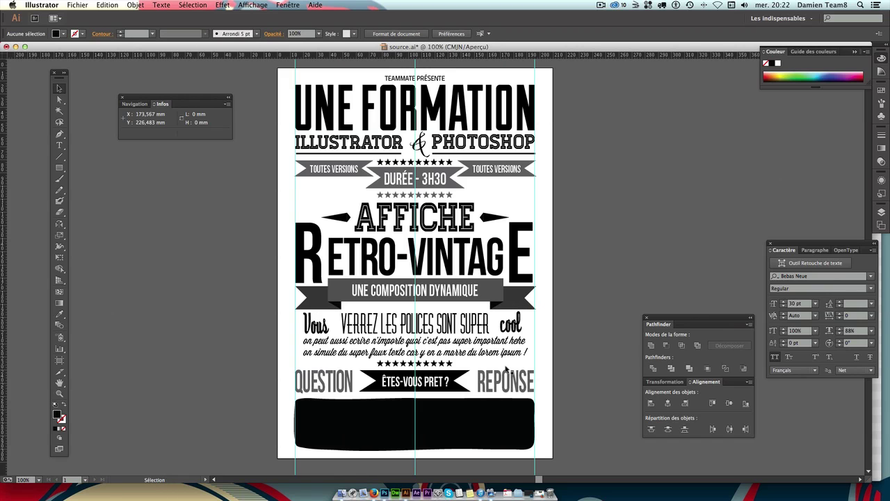
pyautogui.scroll(-1, 487, 351)
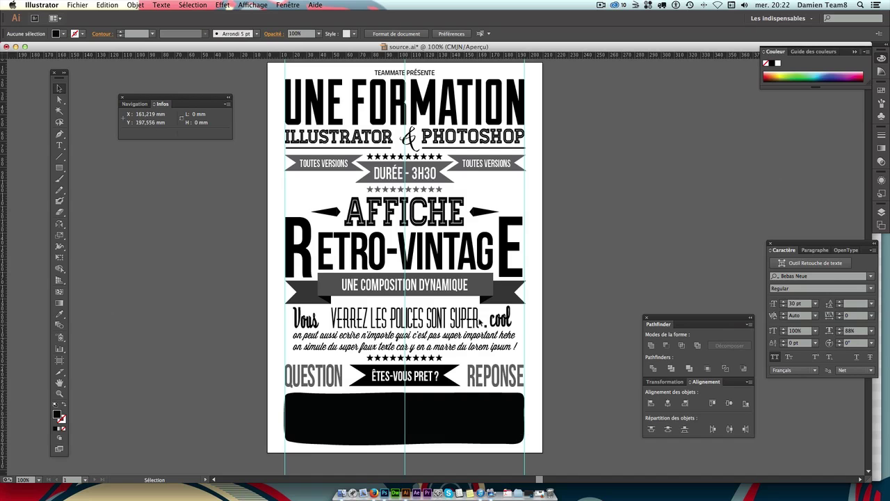
pyautogui.click(427, 82)
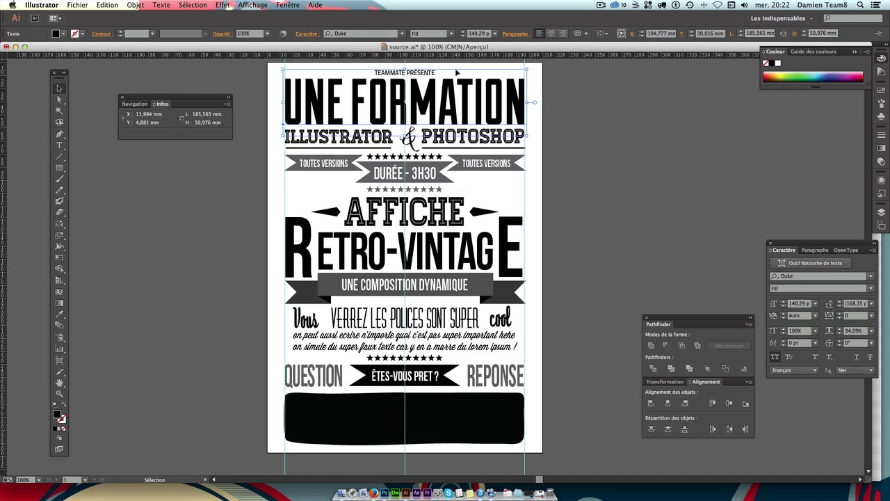
pyautogui.doubleClick(430, 72)
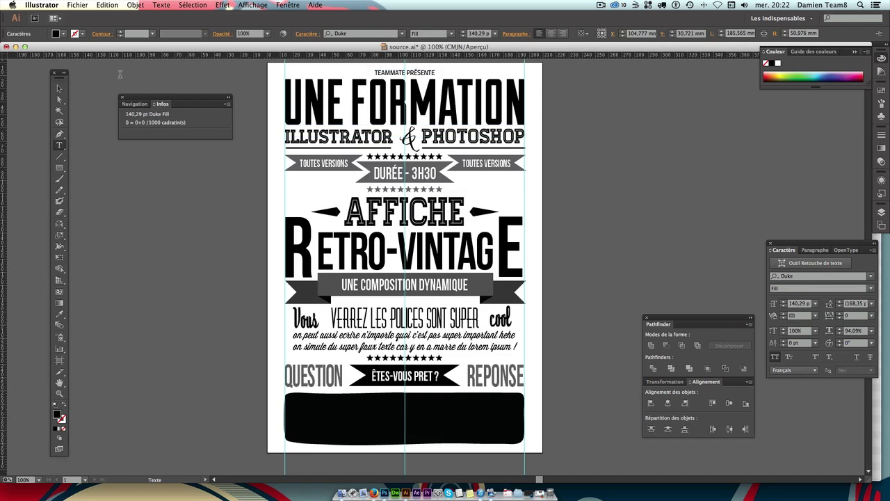
pyautogui.click(59, 88)
pyautogui.click(134, 5)
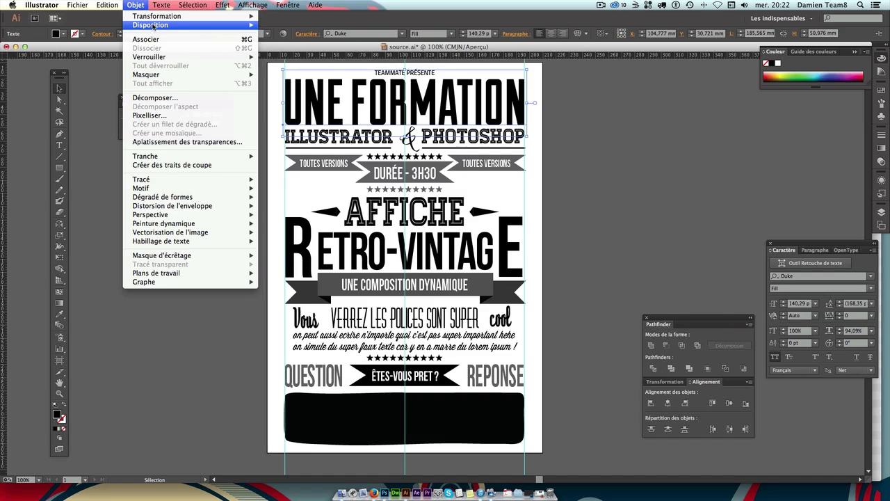
pyautogui.click(321, 53)
pyautogui.click(412, 77)
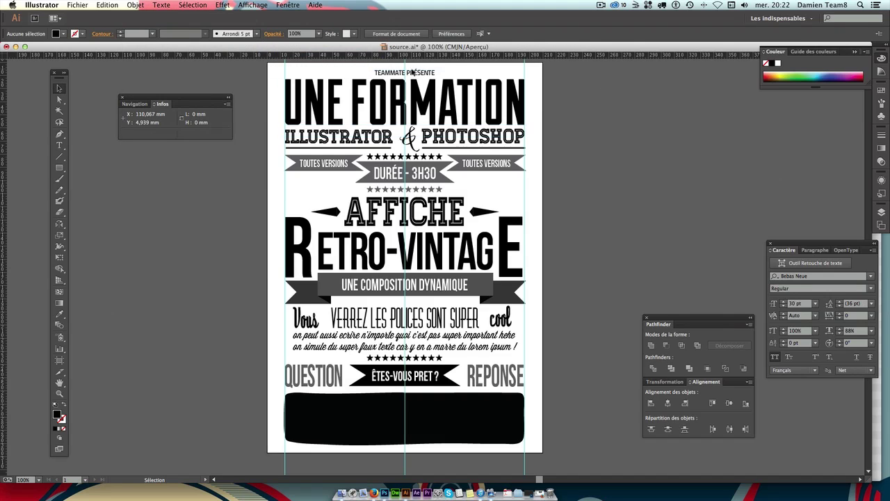
# Nudge the TEAMMATE PRÉSENTE line up one step.
pyautogui.click(413, 73)
pyautogui.press('Up')
pyautogui.press('Up')
pyautogui.click(599, 108)
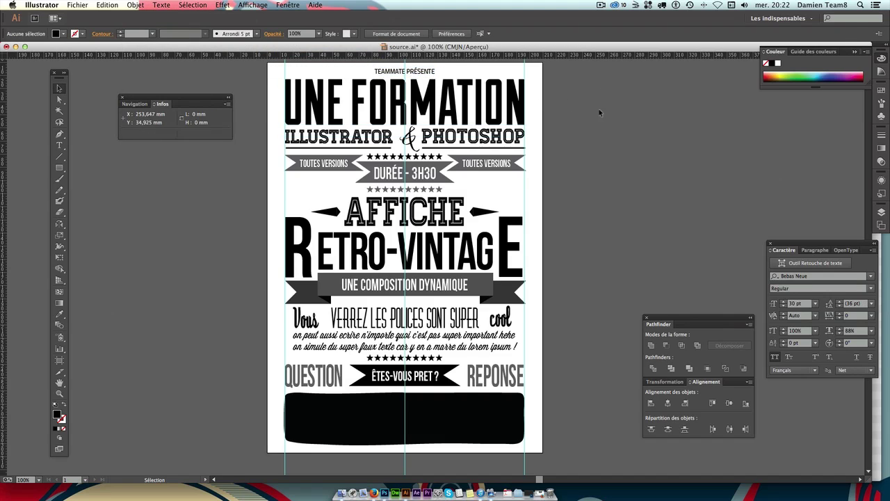
pyautogui.moveTo(259, 86); pyautogui.dragTo(568, 434)
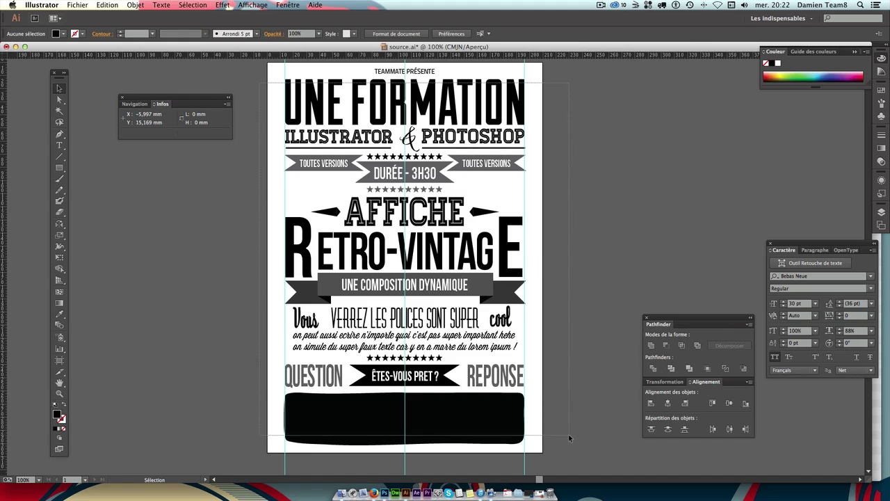
pyautogui.click(549, 317)
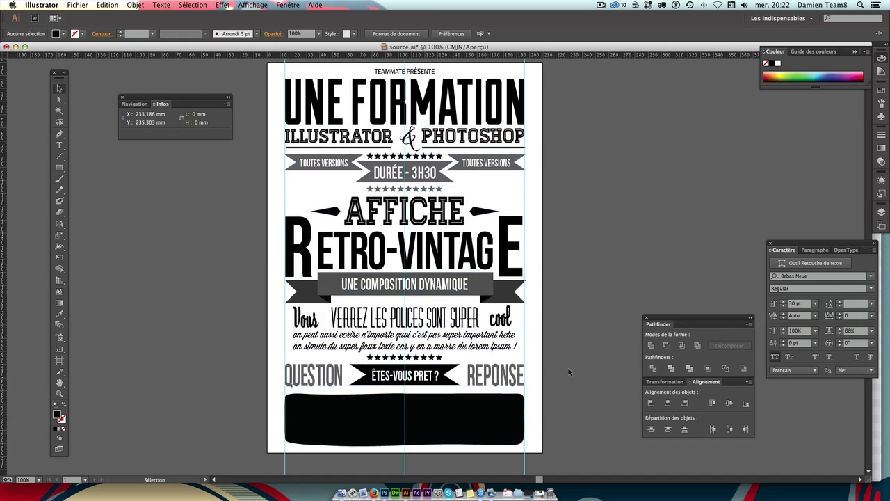
# Pan the poster slightly and place a text insertion point on the black bar.
pyautogui.hotkey('ctrl', '-')
pyautogui.hotkey('ctrl', '+')
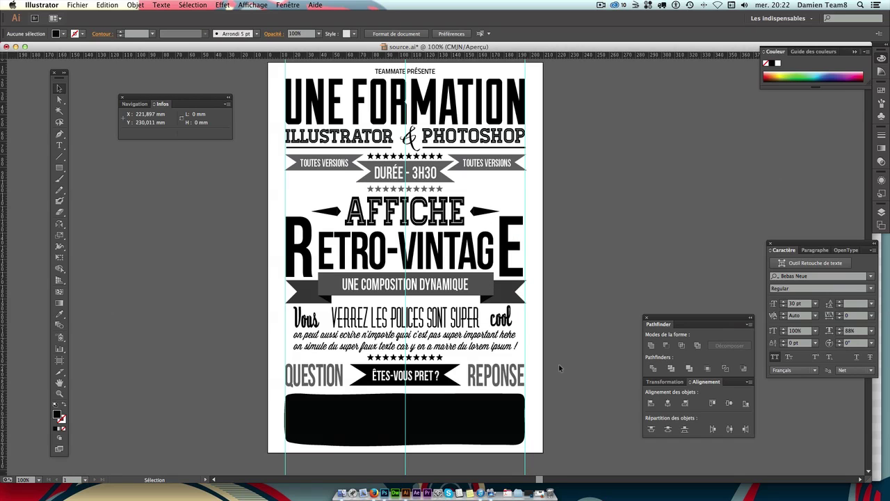
pyautogui.moveTo(520, 342); pyautogui.dragTo(529, 349)
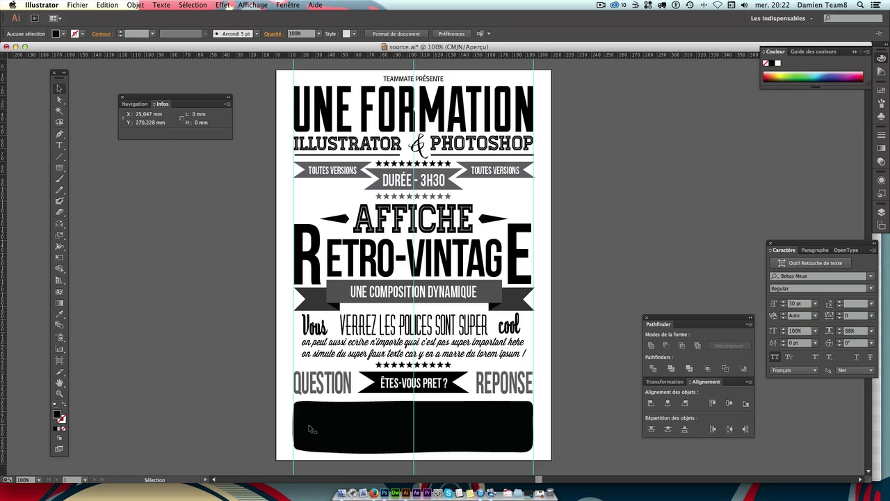
pyautogui.click(59, 144)
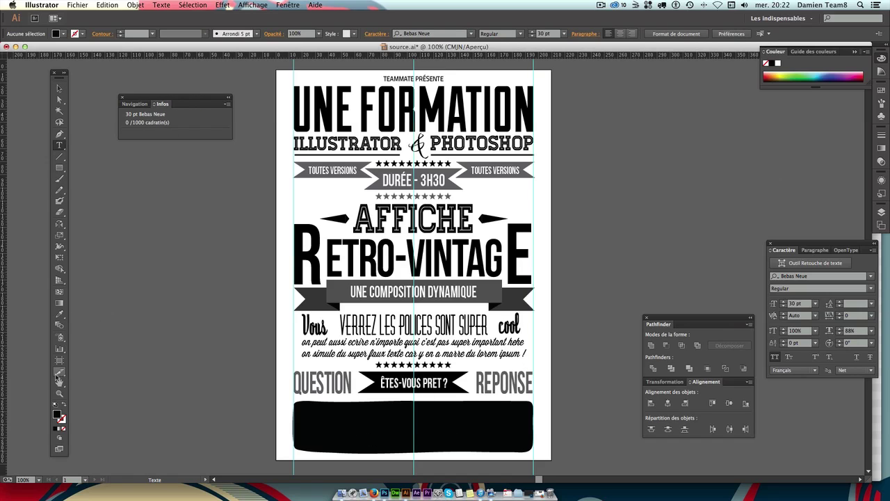
pyautogui.click(237, 388)
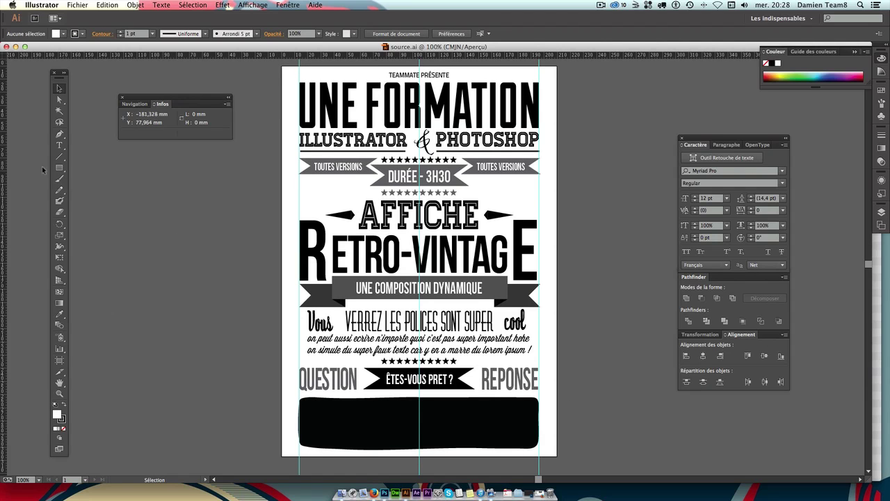
# Create a placeholder text object beside the poster and set it in Social Logos.
pyautogui.click(60, 145)
pyautogui.click(122, 271)
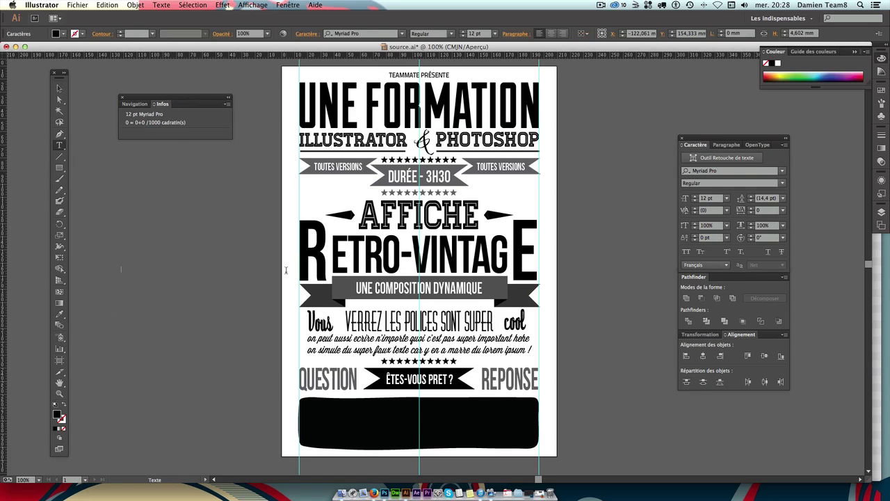
pyautogui.write('azezer')
pyautogui.hotkey('ctrl', 'a')
pyautogui.click(728, 172)
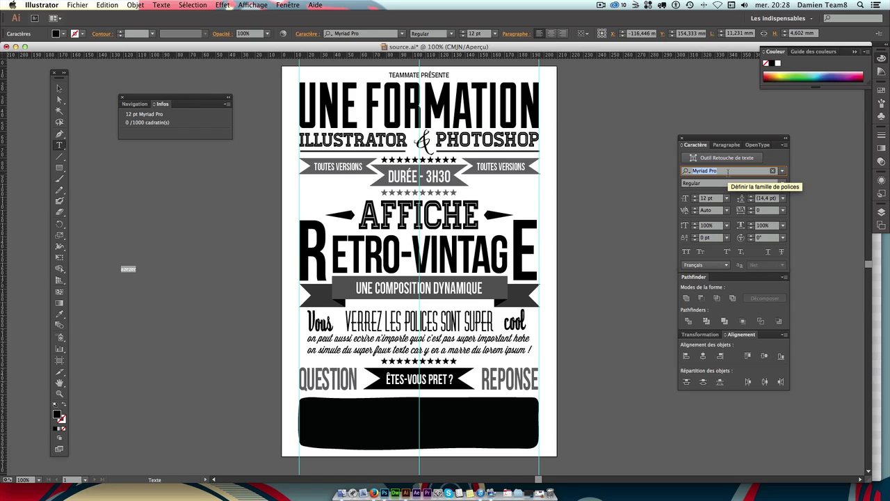
pyautogui.write('so')
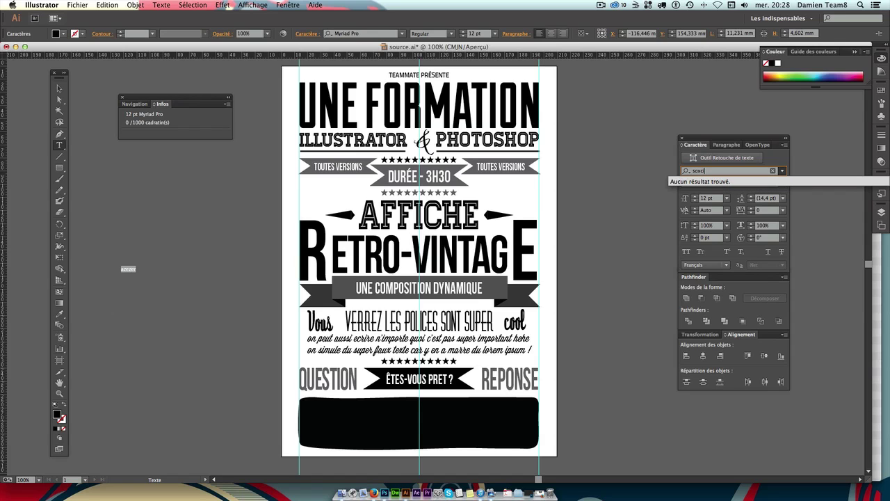
pyautogui.write('c')
pyautogui.press('Return')
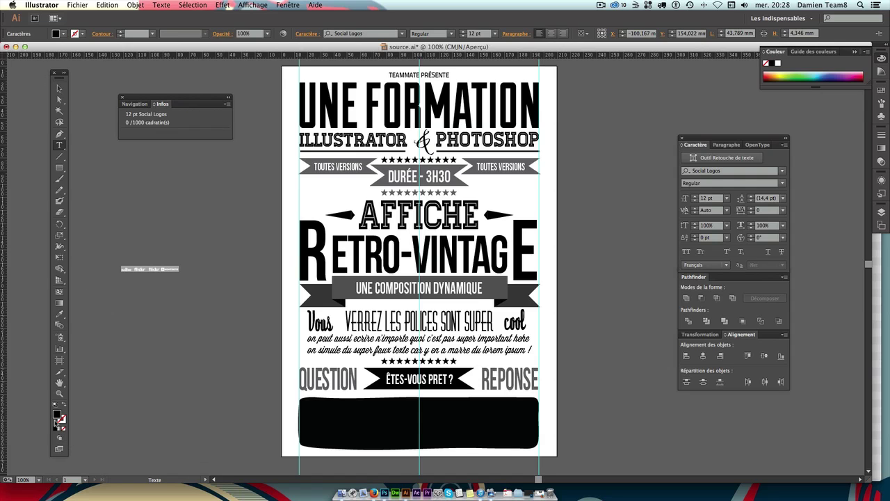
# Make the logo text white, move it onto the black bar and enlarge it to about 30 pt.
pyautogui.doubleClick(61, 416)
pyautogui.write('1e1b1c')
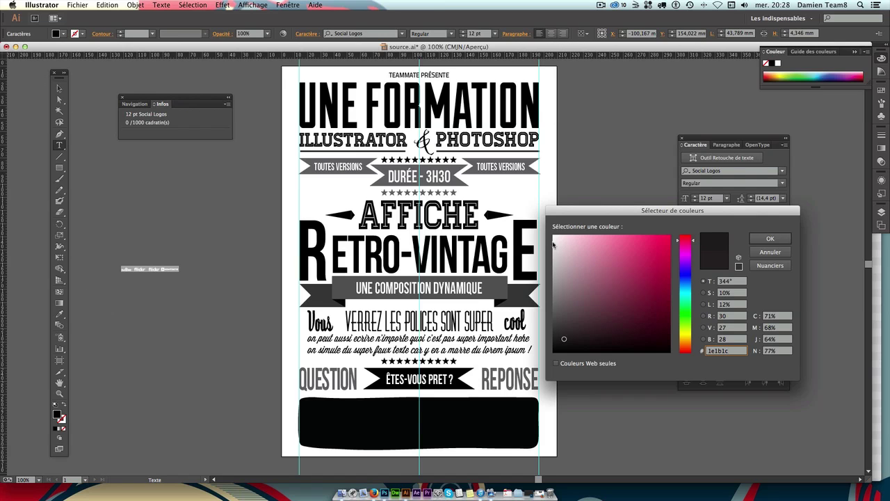
pyautogui.moveTo(553, 243); pyautogui.dragTo(552, 229)
pyautogui.press('Return')
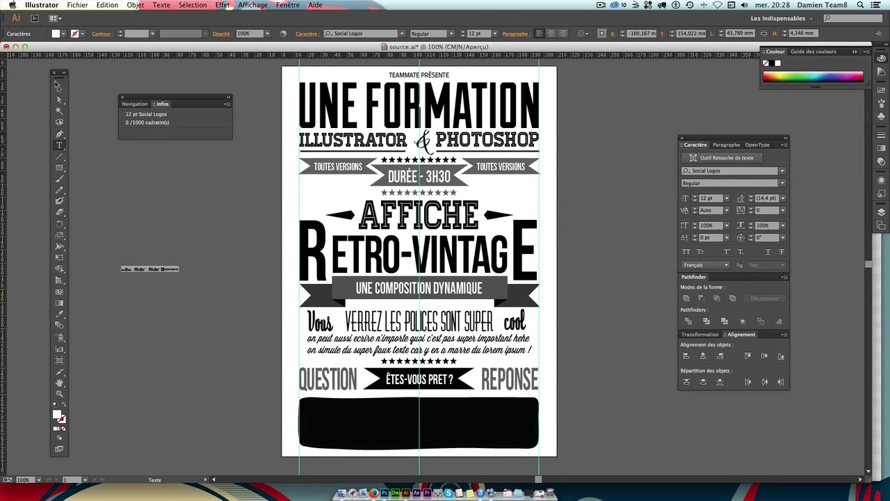
pyautogui.click(58, 85)
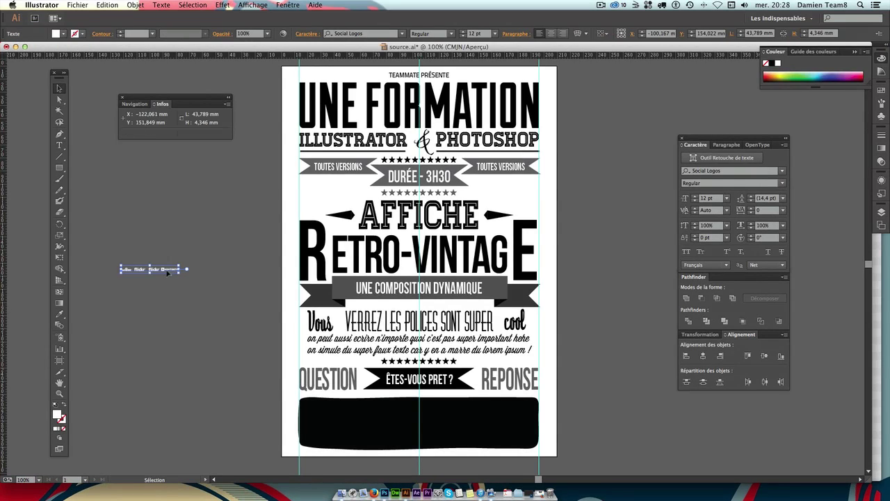
pyautogui.moveTo(168, 274)
pyautogui.mouseDown()
pyautogui.moveTo(366, 416)
pyautogui.moveTo(464, 426)
pyautogui.mouseUp()
pyautogui.press('t')
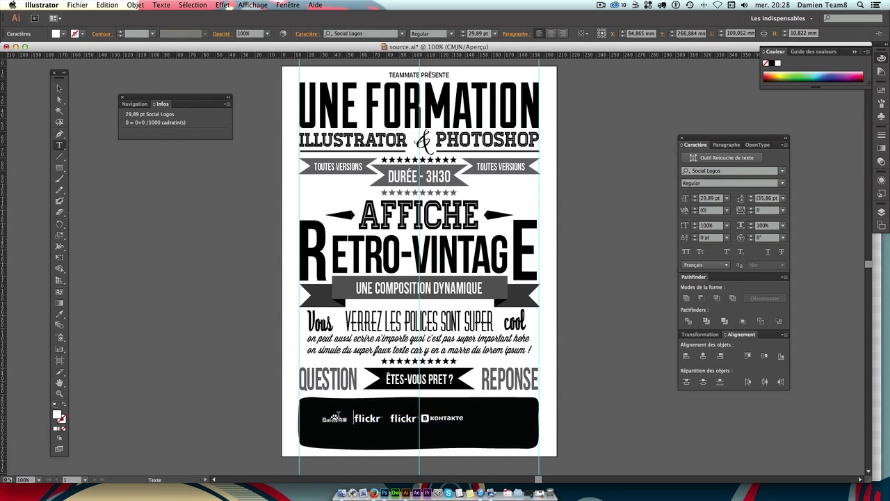
# Type the first logo row: flickr, twitter bird, linkedin, stumbleupon, tumblr and viadeo.
pyautogui.click(376, 417)
pyautogui.click(403, 415)
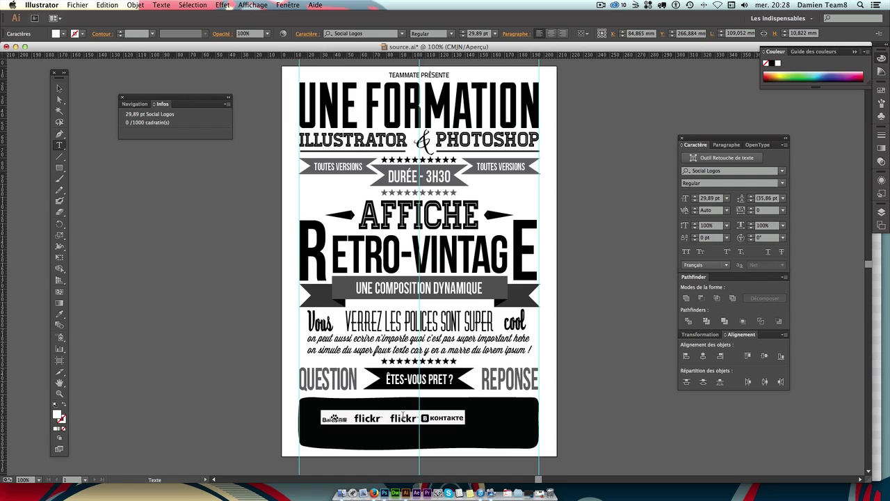
pyautogui.write('baidu')
pyautogui.press('BackSpace')
pyautogui.press('BackSpace')
pyautogui.press('BackSpace')
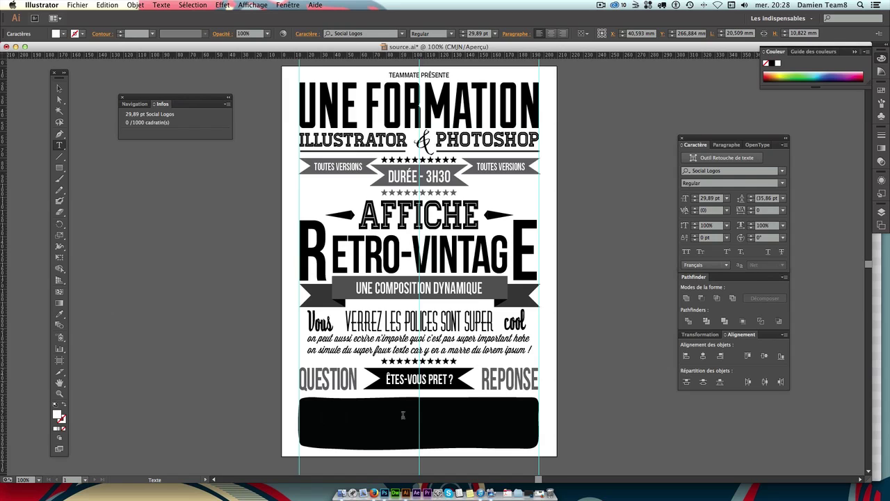
pyautogui.write('flickr')
pyautogui.write('vkontakte')
pyautogui.press('BackSpace')
pyautogui.press('BackSpace')
pyautogui.press('BackSpace')
pyautogui.write('twitter')
pyautogui.press('BackSpace')
pyautogui.press('BackSpace')
pyautogui.press('BackSpace')
pyautogui.write('twitter twitterbird')
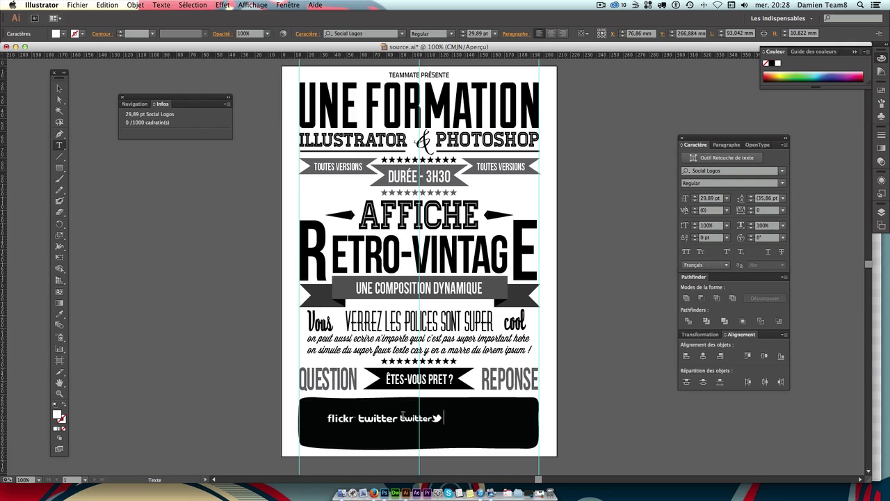
pyautogui.press('BackSpace')
pyautogui.press('BackSpace')
pyautogui.press('BackSpace')
pyautogui.write('bird ')
pyautogui.write('linkedin')
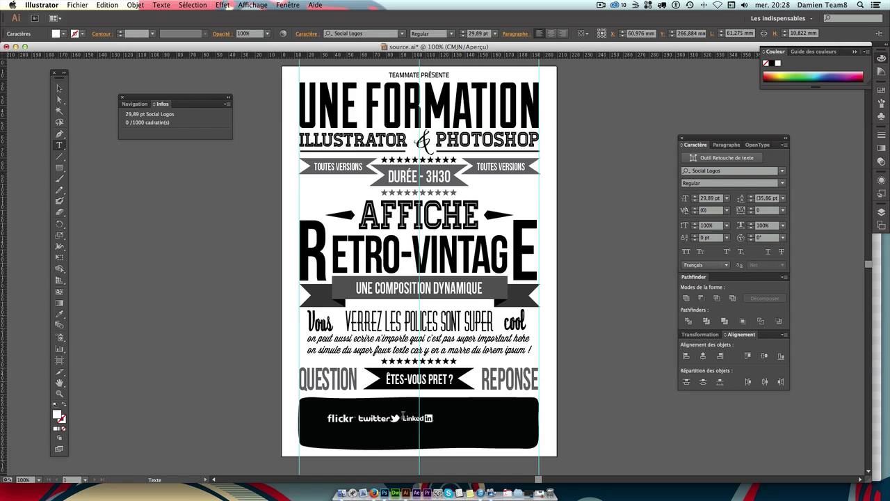
pyautogui.press('BackSpace')
pyautogui.press('BackSpace')
pyautogui.press('BackSpace')
pyautogui.press('BackSpace')
pyautogui.press('BackSpace')
pyautogui.press('BackSpace')
pyautogui.write('twitter')
pyautogui.press('BackSpace')
pyautogui.press('BackSpace')
pyautogui.press('BackSpace')
pyautogui.write('linkedin')
pyautogui.write(' stumbleupon')
pyautogui.press('BackSpace')
pyautogui.press('BackSpace')
pyautogui.press('BackSpace')
pyautogui.write('tumblr.')
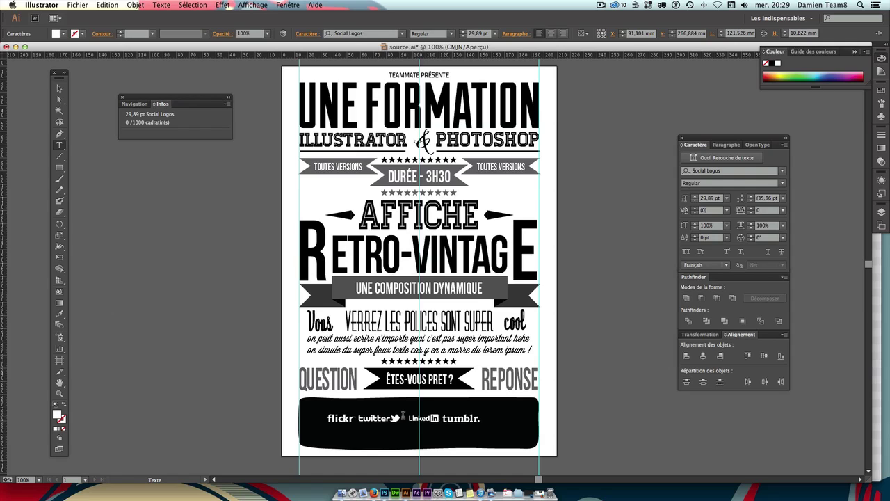
pyautogui.write(' viadeo')
# Type the second logo row: wordpress, digg, facebook, myspace, orkut, reddit and youtube.
pyautogui.press('Escape')
pyautogui.write('wordpress')
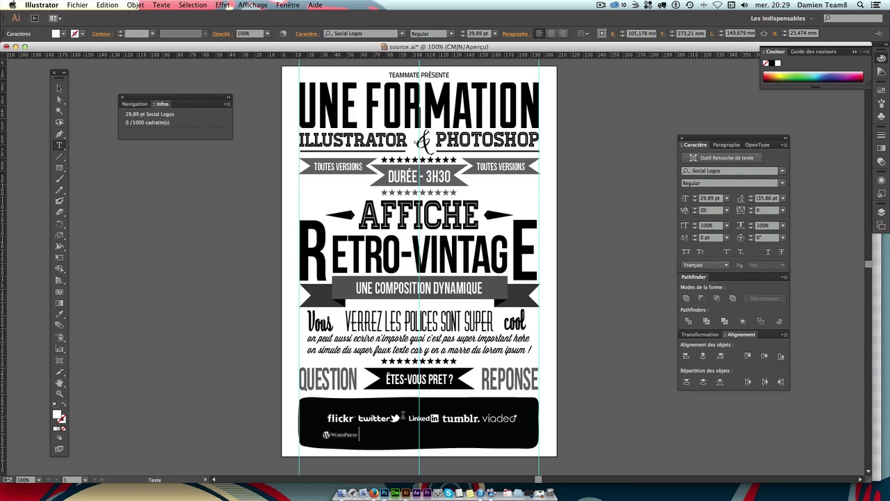
pyautogui.write(' digg facebook fb')
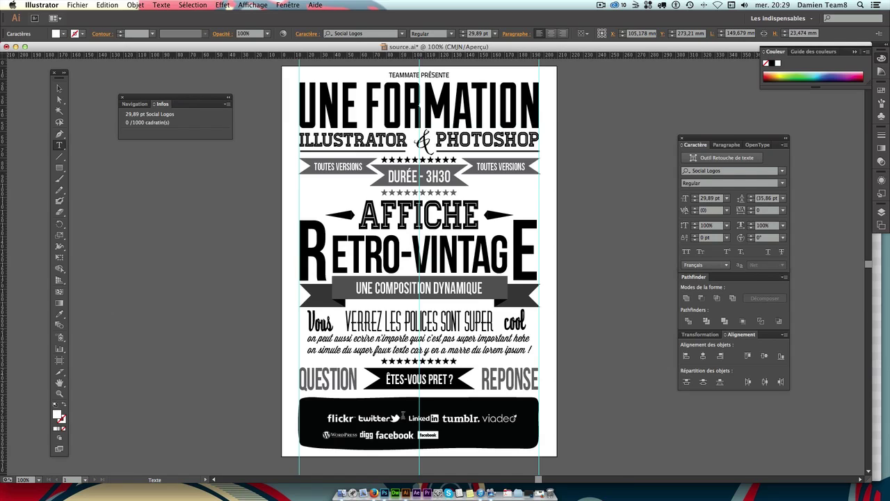
pyautogui.press('BackSpace')
pyautogui.press('BackSpace')
pyautogui.write('livejournal')
pyautogui.press('BackSpace')
pyautogui.press('BackSpace')
pyautogui.press('BackSpace')
pyautogui.write('myspace')
pyautogui.write(' orkut reddit ')
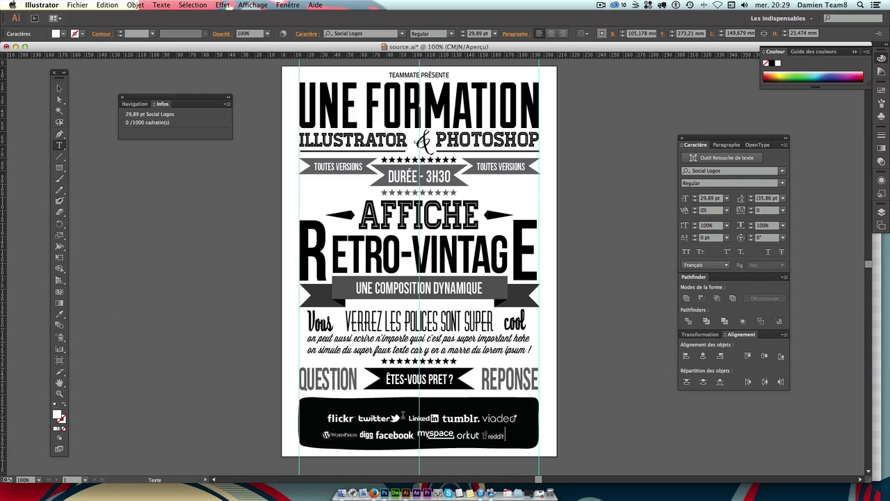
pyautogui.write('youtube')
pyautogui.press('BackSpace')
pyautogui.press('BackSpace')
pyautogui.press('BackSpace')
pyautogui.write('youtube')
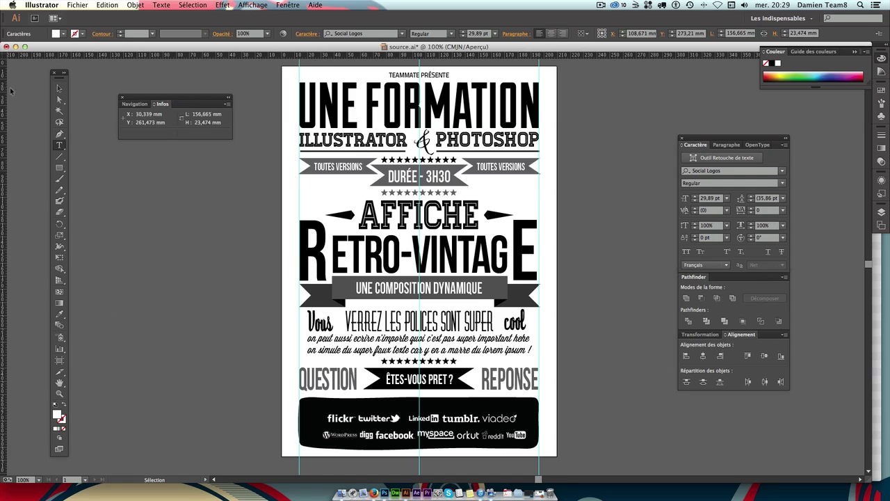
# Nudge the logo text into place and shorten the black bar behind it.
pyautogui.press('Escape')
pyautogui.press('Up')
pyautogui.press('Up')
pyautogui.press('Up')
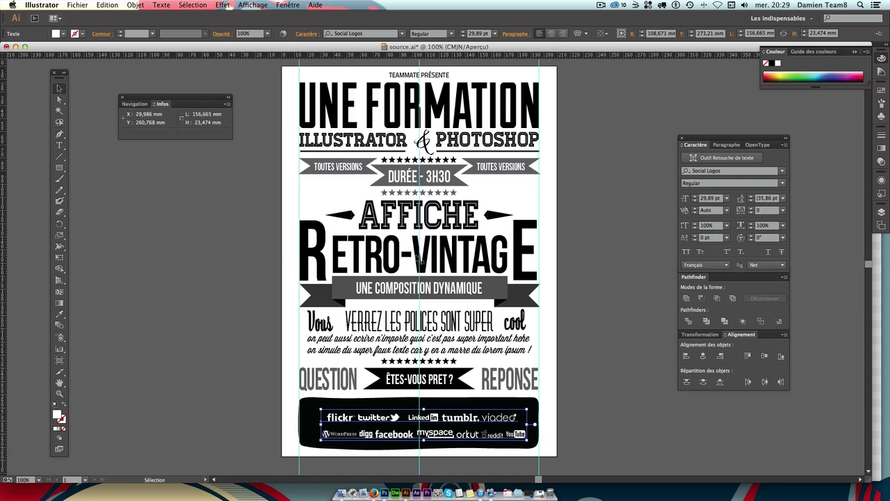
pyautogui.press('Up')
pyautogui.press('Up')
pyautogui.press('Up')
pyautogui.press('Left')
pyautogui.press('Left')
pyautogui.press('Left')
pyautogui.press('Left')
pyautogui.press('Left')
pyautogui.press('Left')
pyautogui.press('Down')
pyautogui.press('Down')
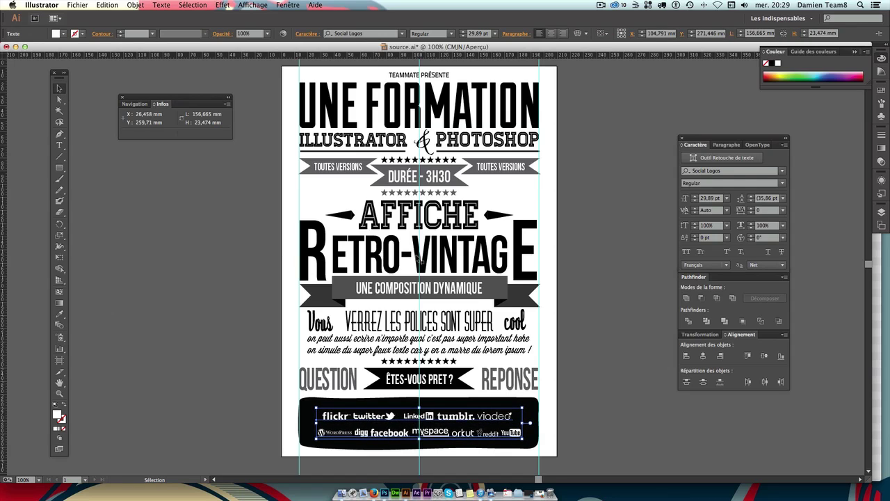
pyautogui.click(632, 434)
pyautogui.click(429, 445)
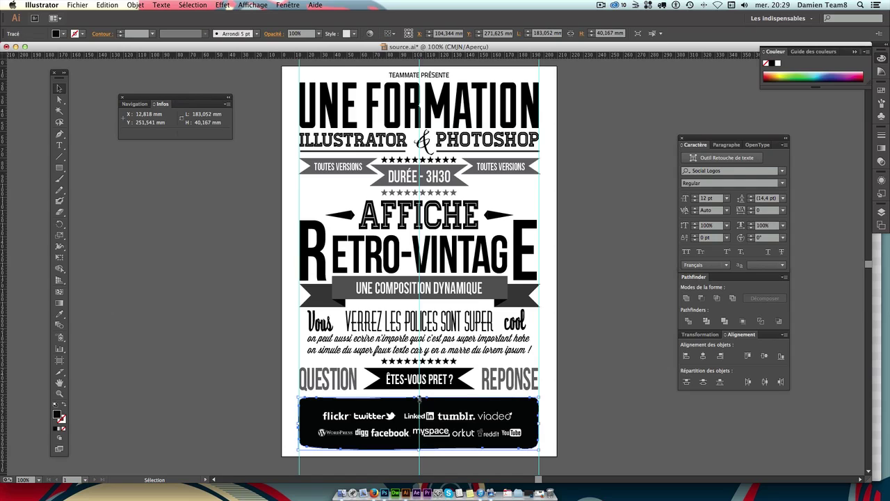
pyautogui.moveTo(418, 397); pyautogui.dragTo(418, 407)
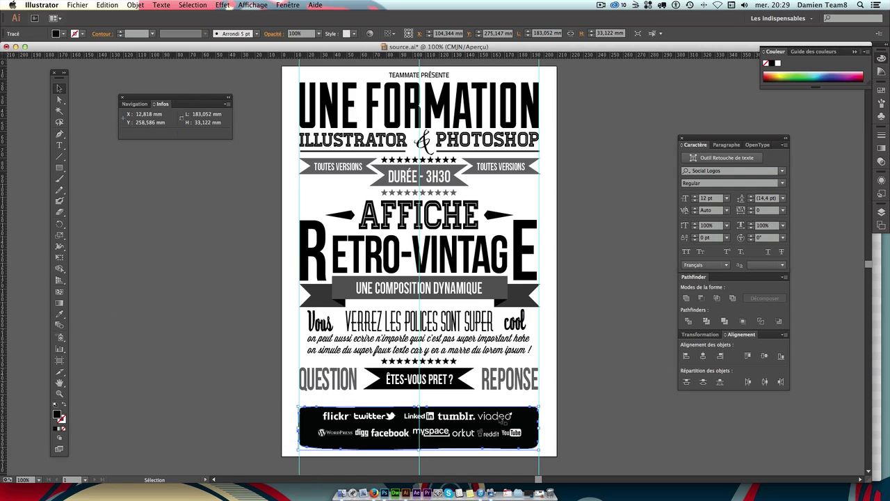
pyautogui.press('Up')
pyautogui.press('Up')
pyautogui.press('Up')
pyautogui.press('Up')
pyautogui.press('Up')
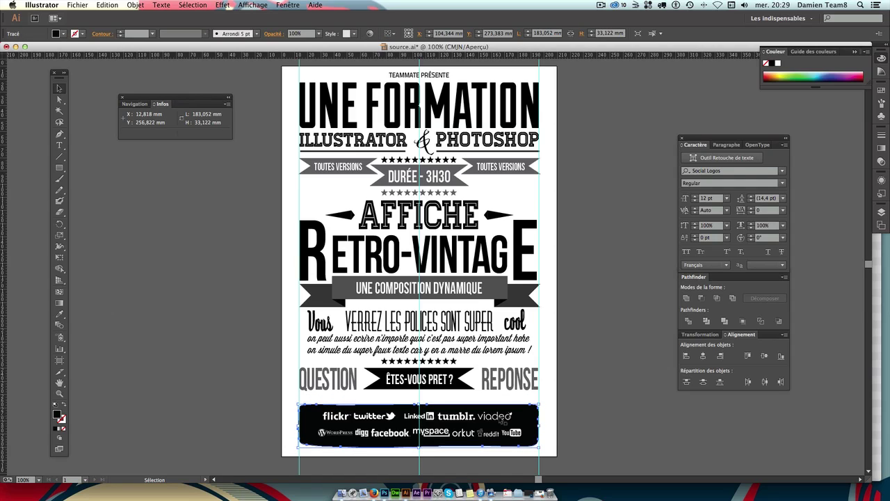
# Nudge the stars/QUESTION–REPONSE group and the Vous verrez block down slightly.
pyautogui.click(522, 427)
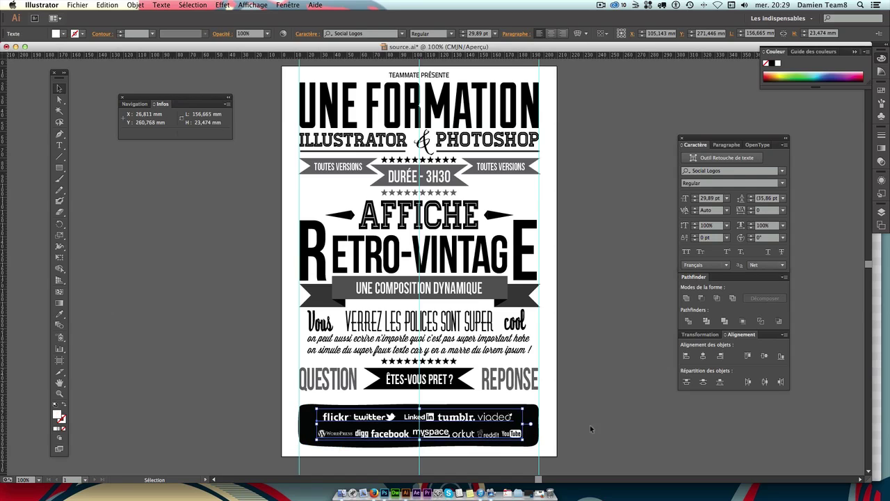
pyautogui.click(588, 429)
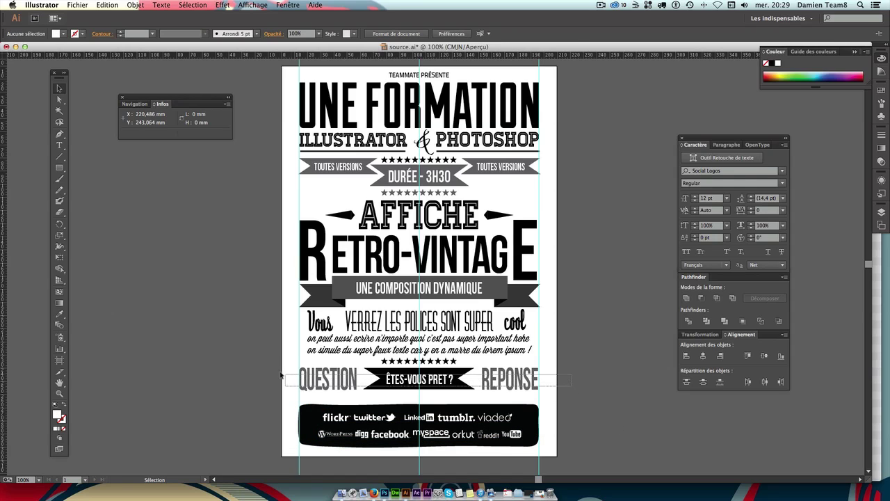
pyautogui.moveTo(261, 360); pyautogui.dragTo(612, 401)
pyautogui.press('Down')
pyautogui.press('Down')
pyautogui.press('Down')
pyautogui.press('Down')
pyautogui.press('Down')
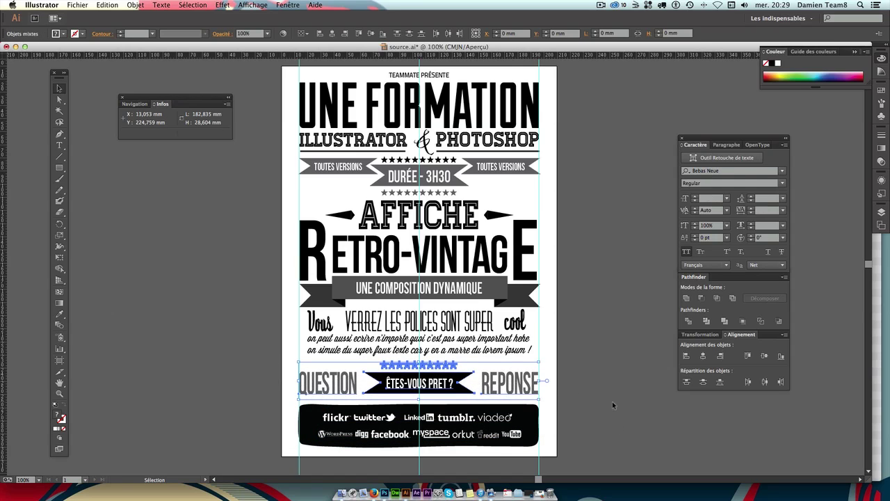
pyautogui.press('Down')
pyautogui.press('Down')
pyautogui.press('Down')
pyautogui.click(596, 368)
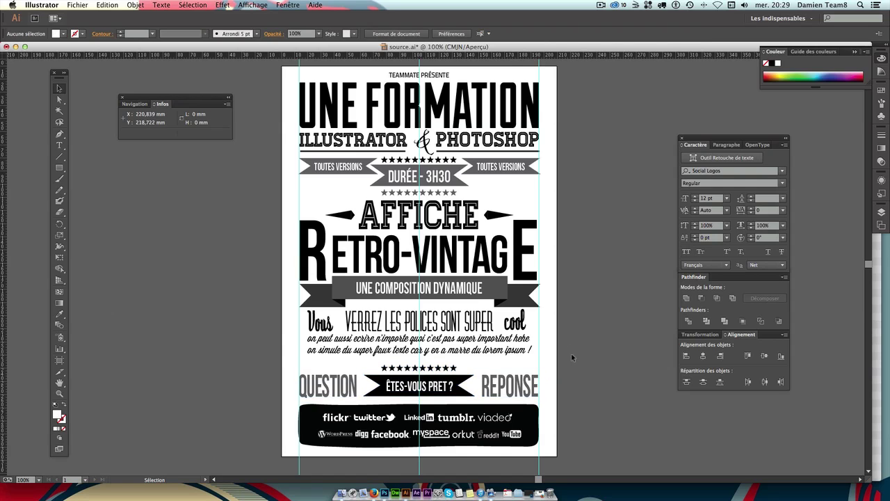
pyautogui.moveTo(571, 353); pyautogui.dragTo(215, 316)
pyautogui.press('Down')
pyautogui.press('Down')
pyautogui.press('Down')
pyautogui.press('Down')
pyautogui.press('Down')
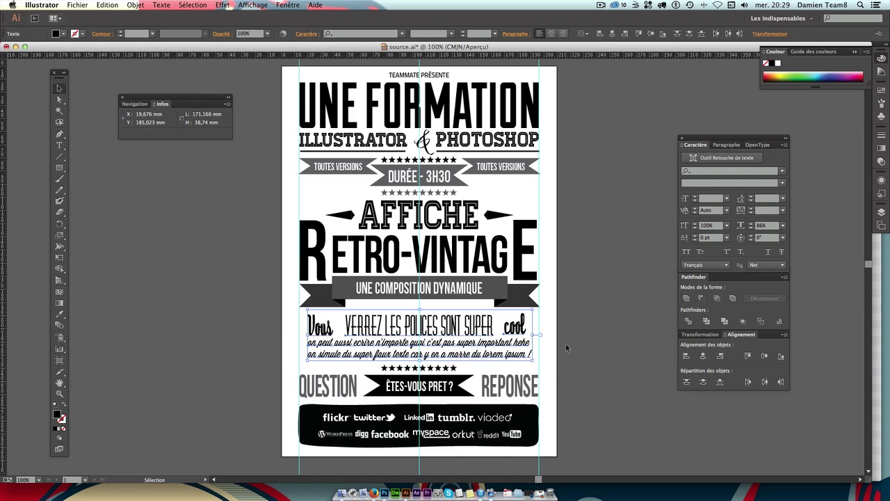
pyautogui.click(593, 366)
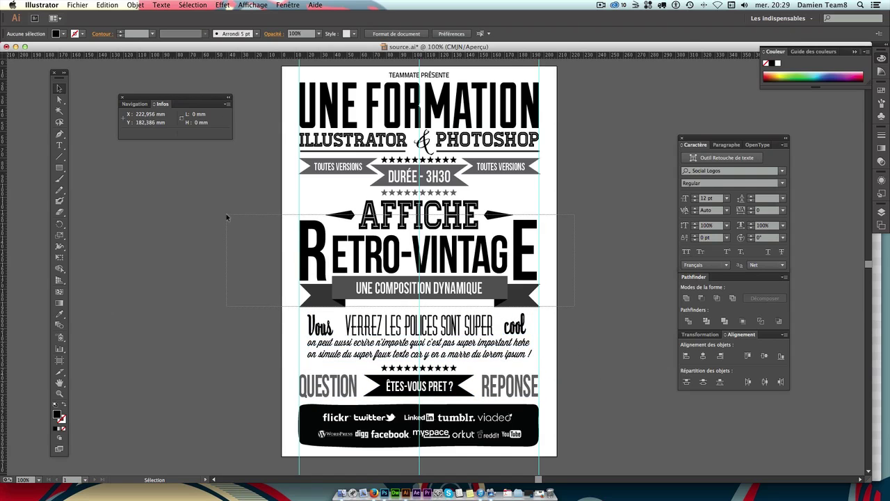
# Nudge the AFFICHE and RETRO-VINTAGE group down a few pixels.
pyautogui.moveTo(226, 214); pyautogui.dragTo(370, 246)
pyautogui.press('Down')
pyautogui.press('Down')
pyautogui.press('Down')
pyautogui.click(568, 270)
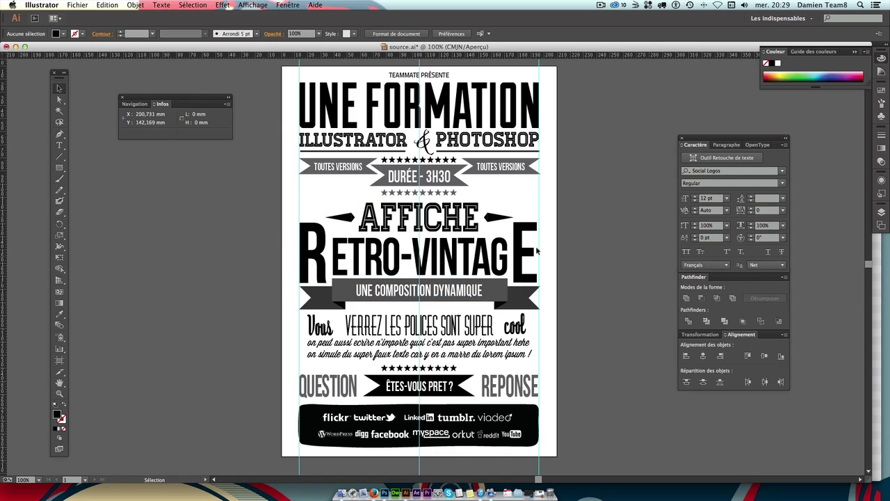
pyautogui.moveTo(573, 202); pyautogui.dragTo(269, 163)
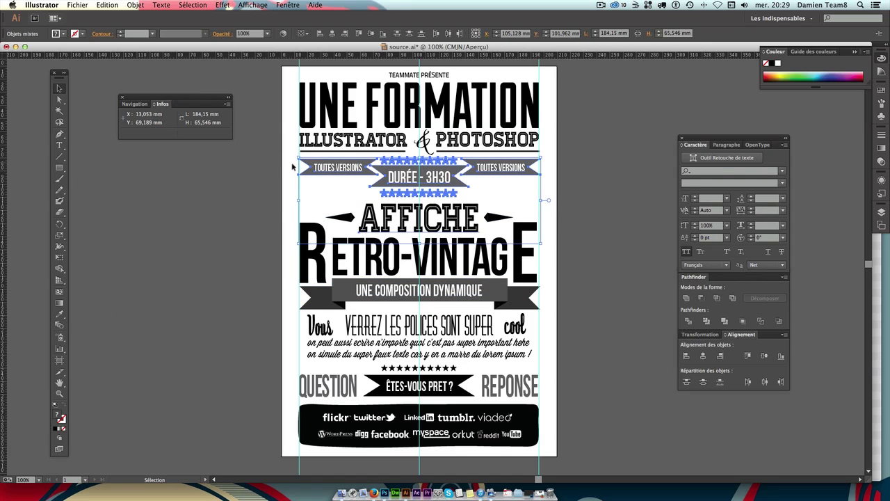
pyautogui.click(633, 212)
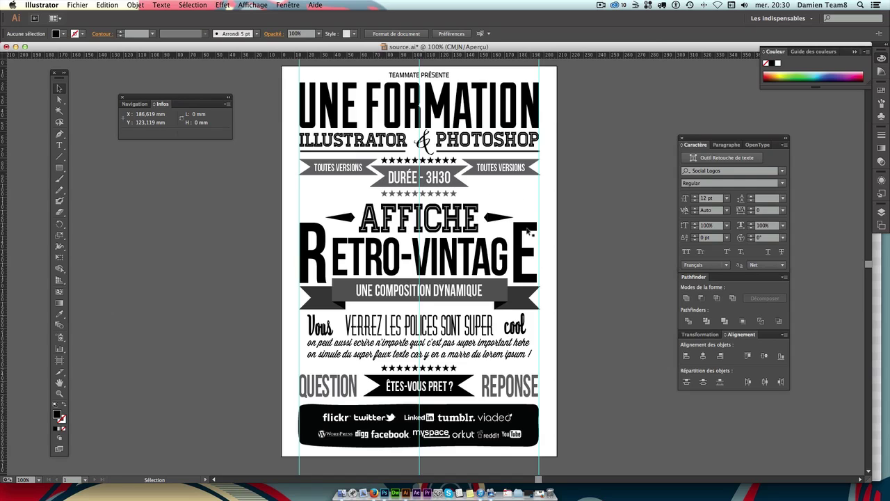
# Drag a horizontal guide to the AFFICHE line to check alignment.
pyautogui.moveTo(427, 55); pyautogui.dragTo(428, 139)
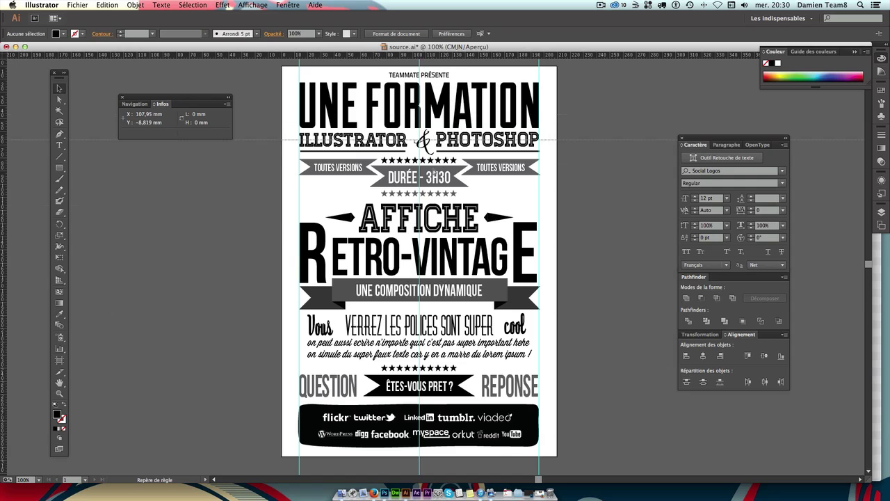
pyautogui.moveTo(434, 176)
pyautogui.mouseDown()
pyautogui.moveTo(429, 213)
pyautogui.moveTo(444, 247)
pyautogui.mouseUp()
pyautogui.moveTo(607, 277)
pyautogui.mouseDown()
pyautogui.moveTo(591, 232)
pyautogui.moveTo(599, 235)
pyautogui.mouseUp()
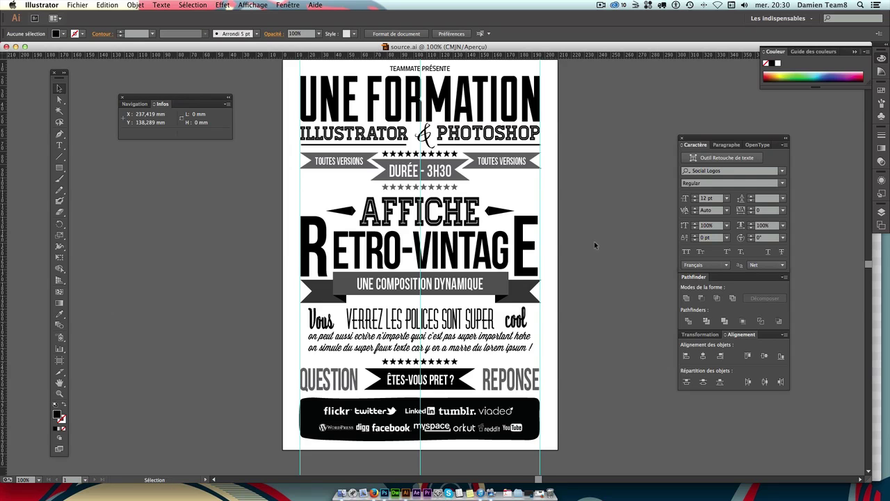
pyautogui.moveTo(532, 203); pyautogui.dragTo(532, 213)
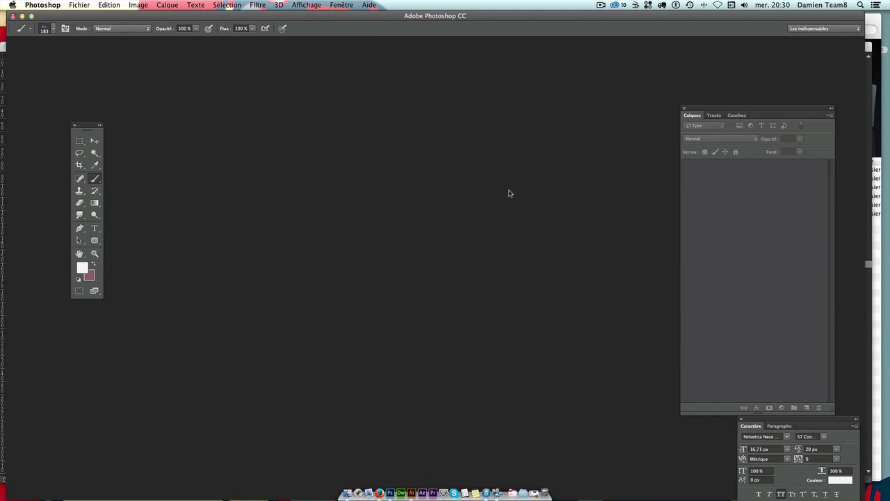
# Start a new document using the international paper format A4 preset.
pyautogui.press('super+n')
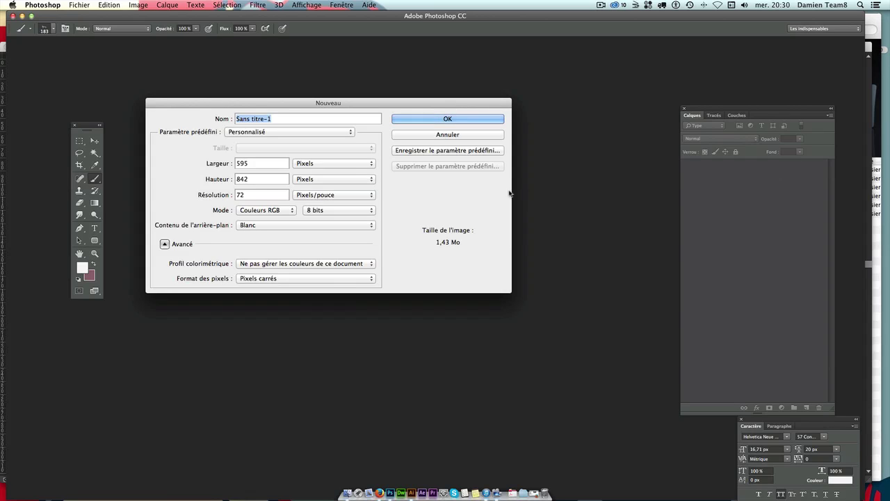
pyautogui.click(263, 133)
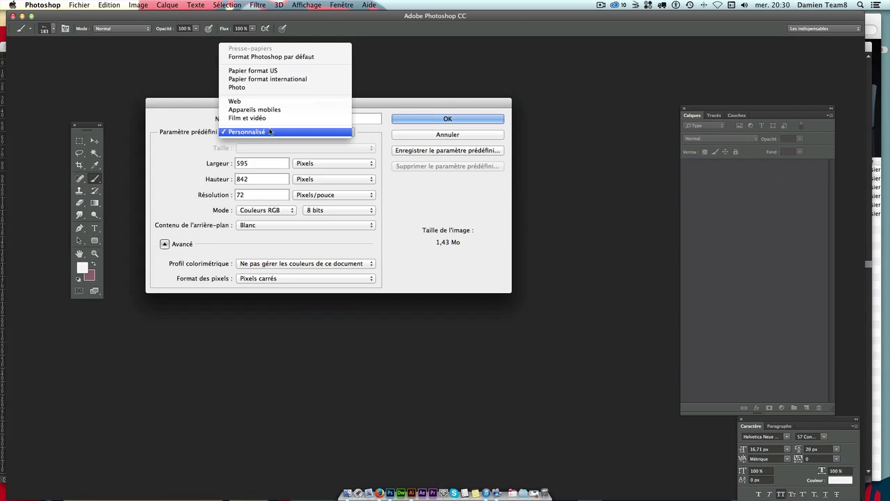
pyautogui.click(271, 79)
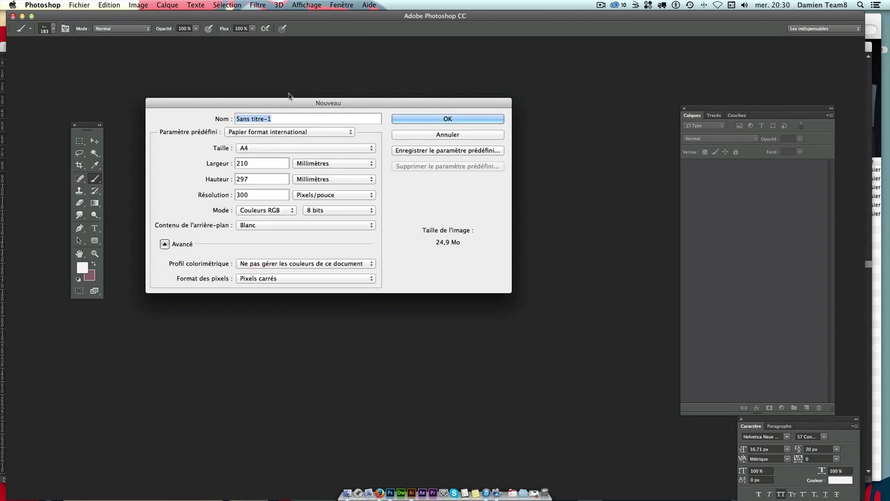
pyautogui.click(256, 150)
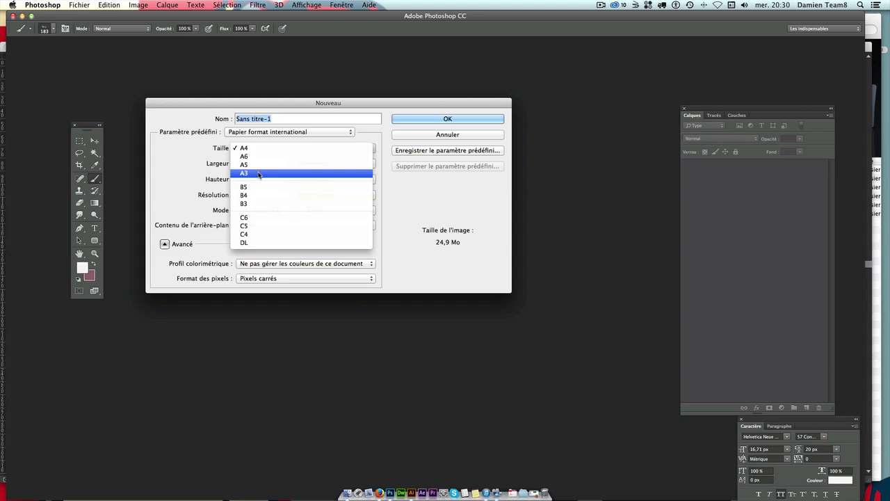
pyautogui.click(282, 99)
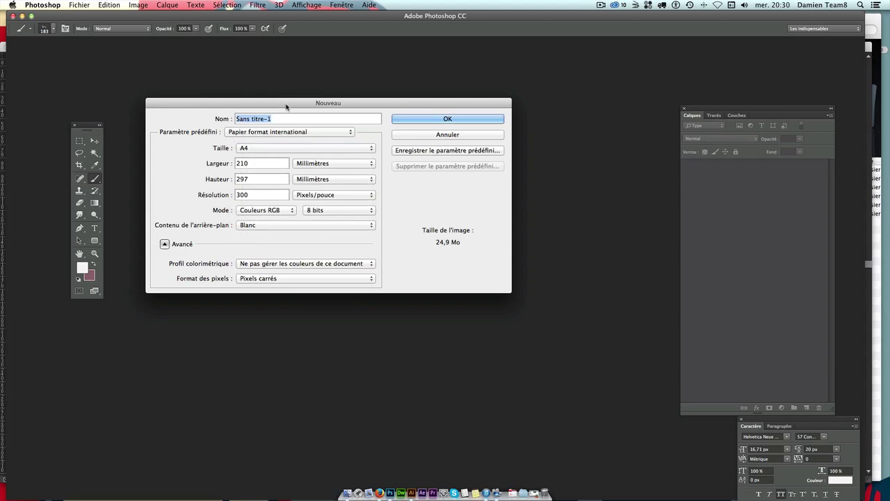
pyautogui.moveTo(282, 102); pyautogui.dragTo(347, 151)
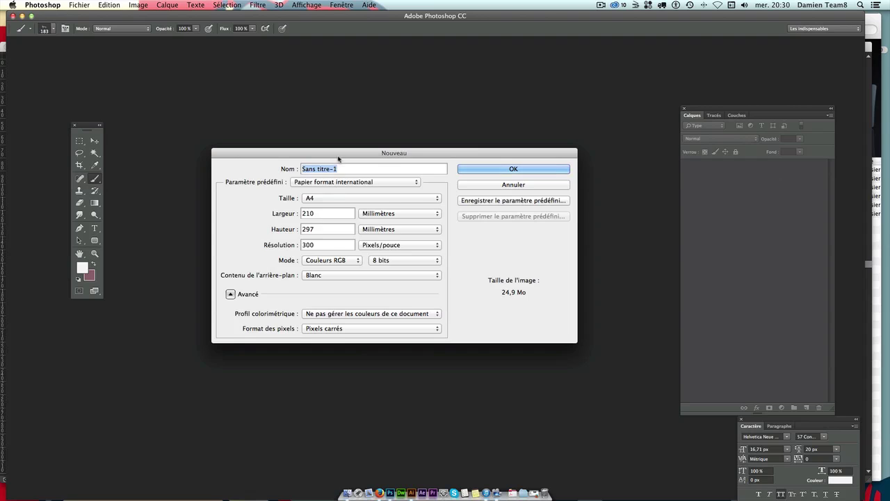
pyautogui.click(337, 199)
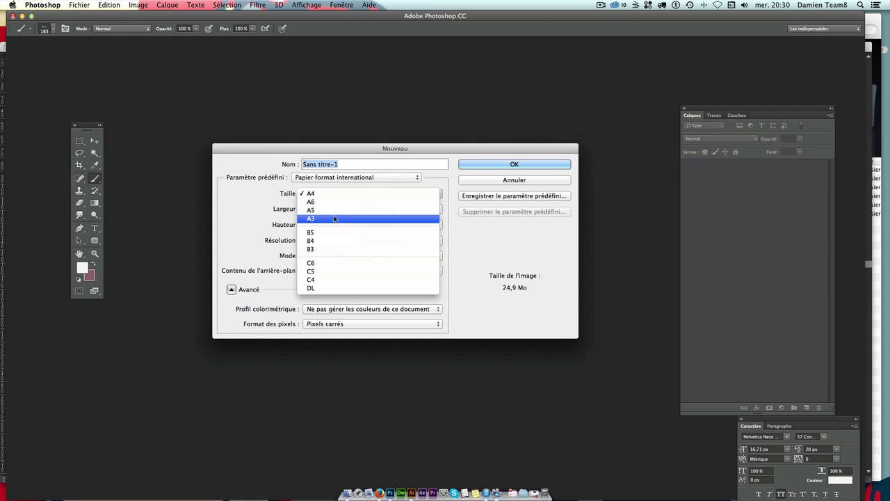
pyautogui.click(334, 193)
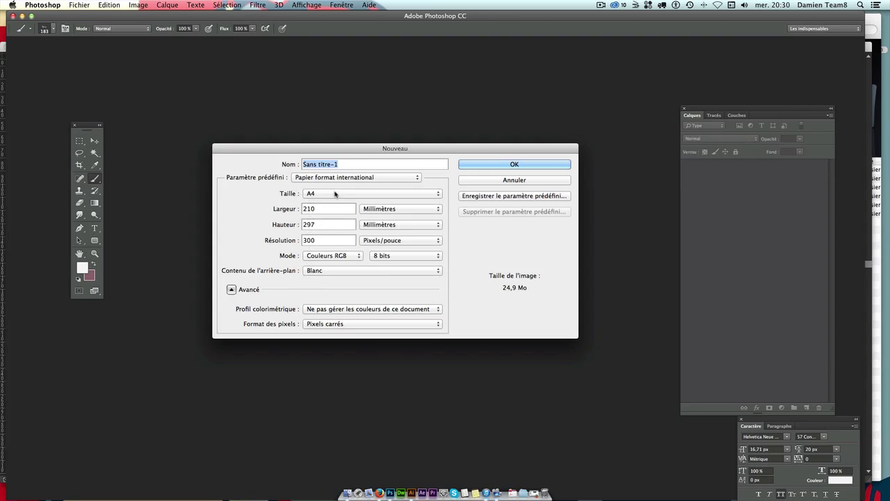
# Set resolution to 72 ppi and units to centimetres, then create the document.
pyautogui.doubleClick(320, 239)
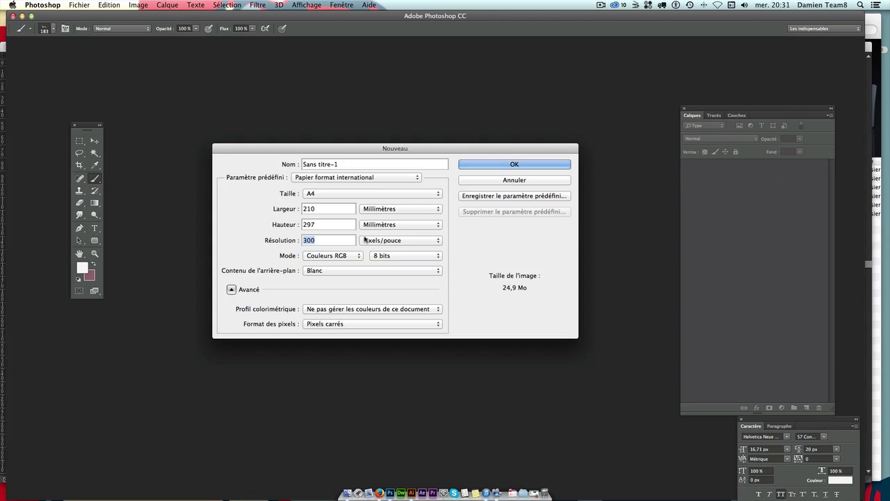
pyautogui.write('72')
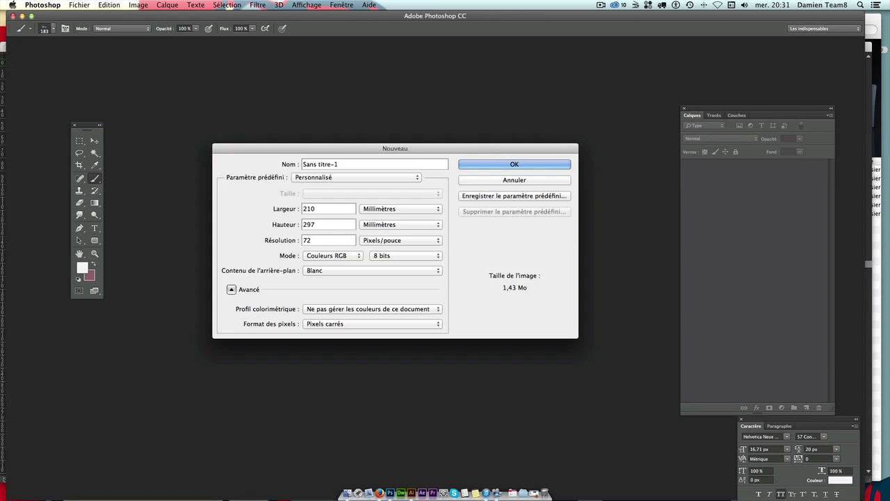
pyautogui.click(398, 209)
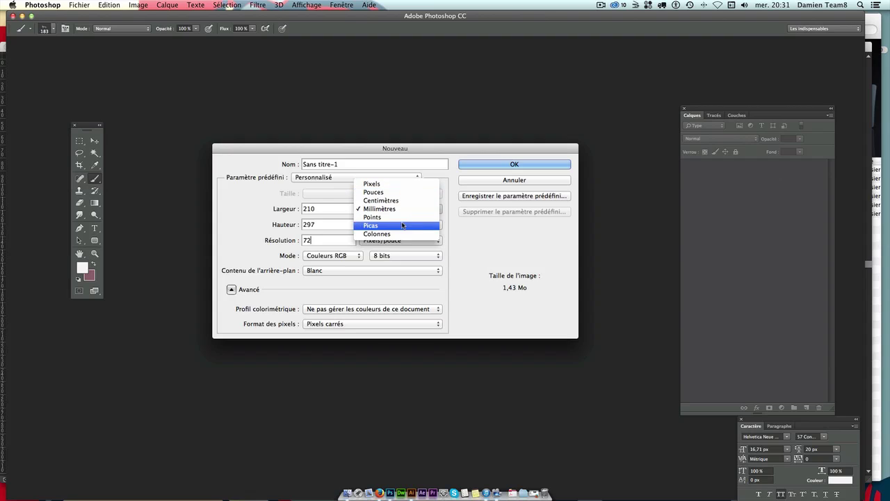
pyautogui.click(403, 201)
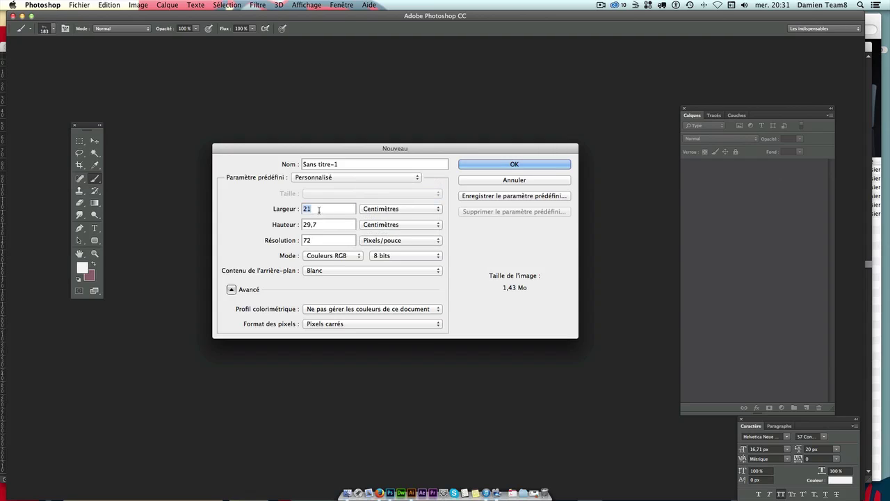
pyautogui.press('Tab')
pyautogui.click(316, 204)
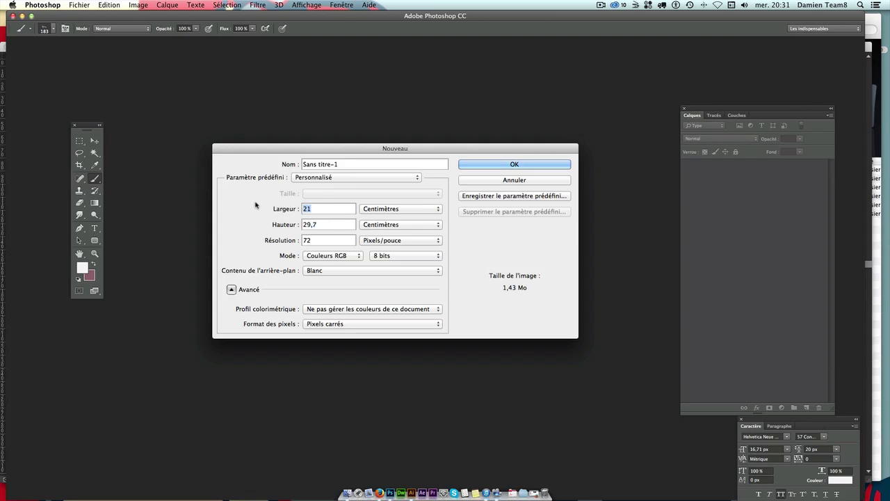
pyautogui.click(483, 168)
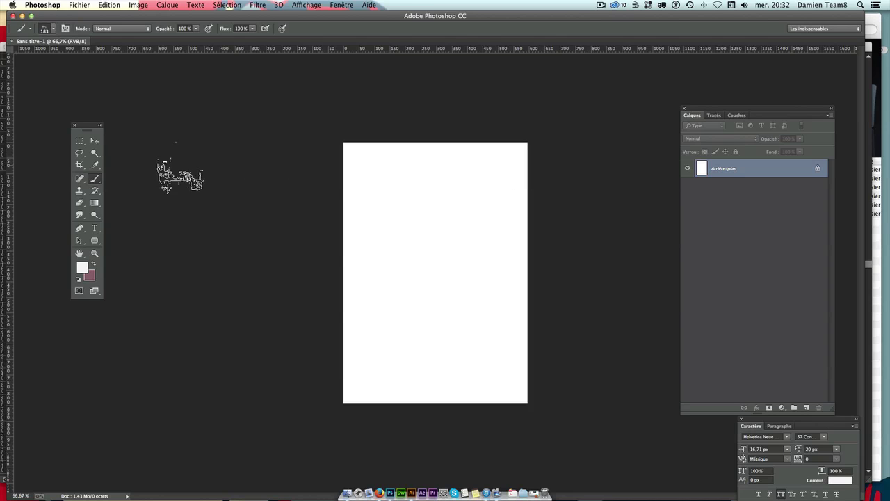
# Convert the locked Arrière-plan background into an editable layer, Calque 0.
pyautogui.press('super+alt+0')
pyautogui.click(95, 141)
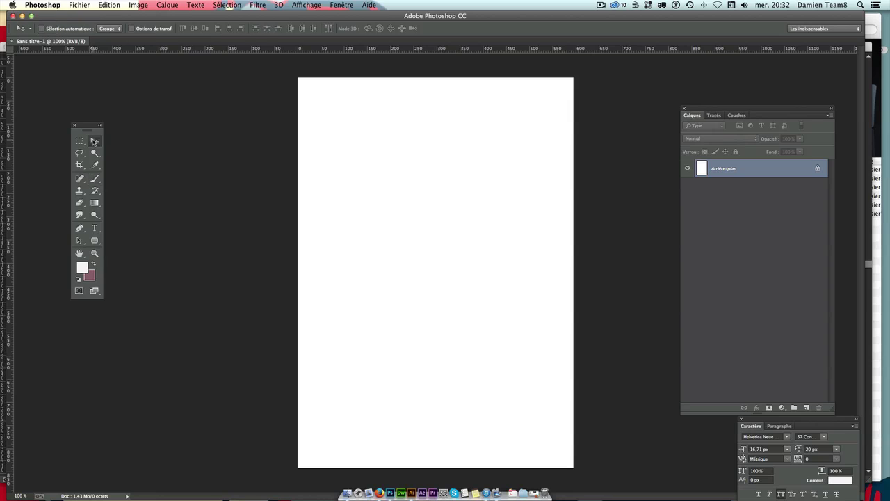
pyautogui.doubleClick(772, 174)
pyautogui.press('Return')
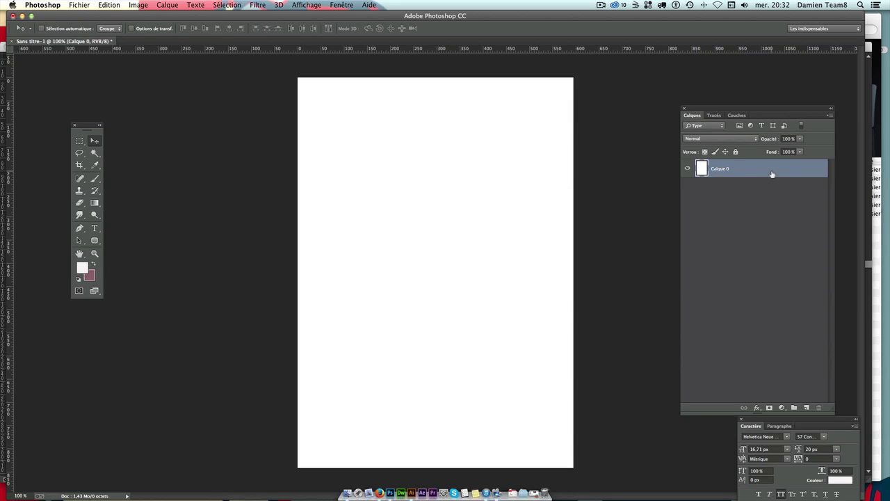
# Place a vertical guide at the page centre (297.5 px), then leave full screen.
pyautogui.moveTo(4, 133)
pyautogui.mouseDown()
pyautogui.moveTo(2, 104)
pyautogui.moveTo(3, 115)
pyautogui.mouseUp()
pyautogui.hotkey('ctrl', 't')
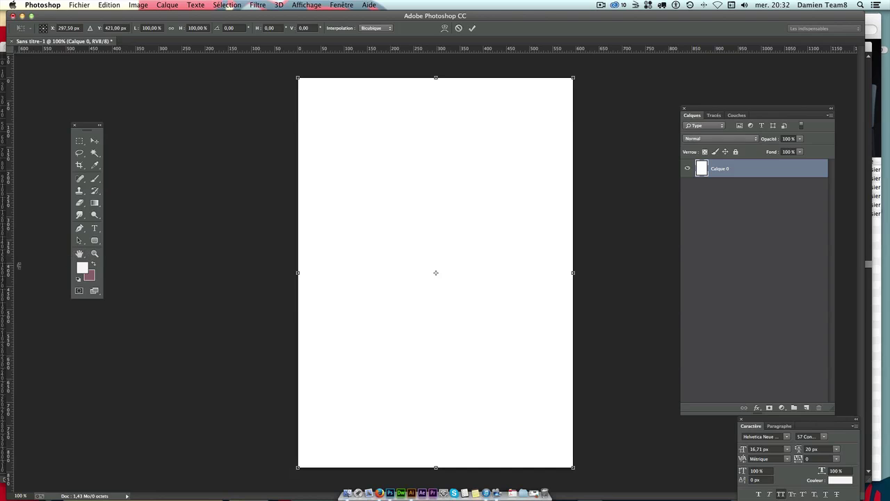
pyautogui.moveTo(8, 272); pyautogui.dragTo(23, 272)
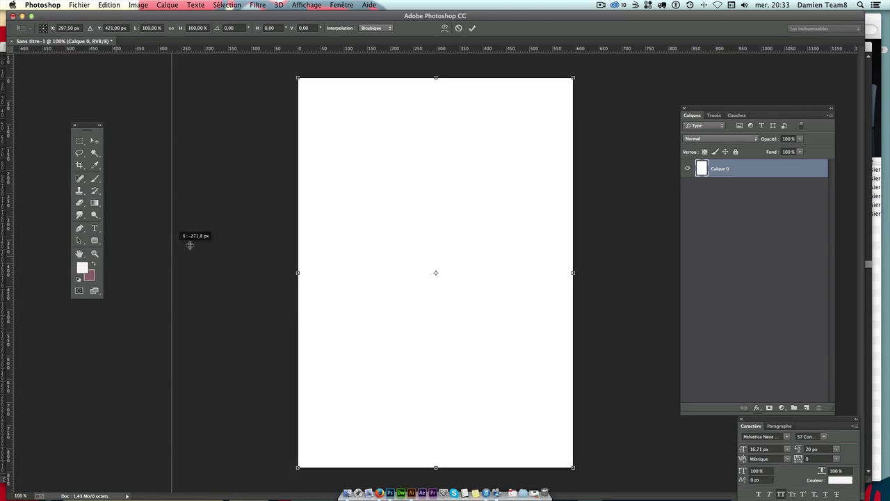
pyautogui.moveTo(23, 271)
pyautogui.mouseDown()
pyautogui.moveTo(441, 218)
pyautogui.moveTo(436, 223)
pyautogui.mouseUp()
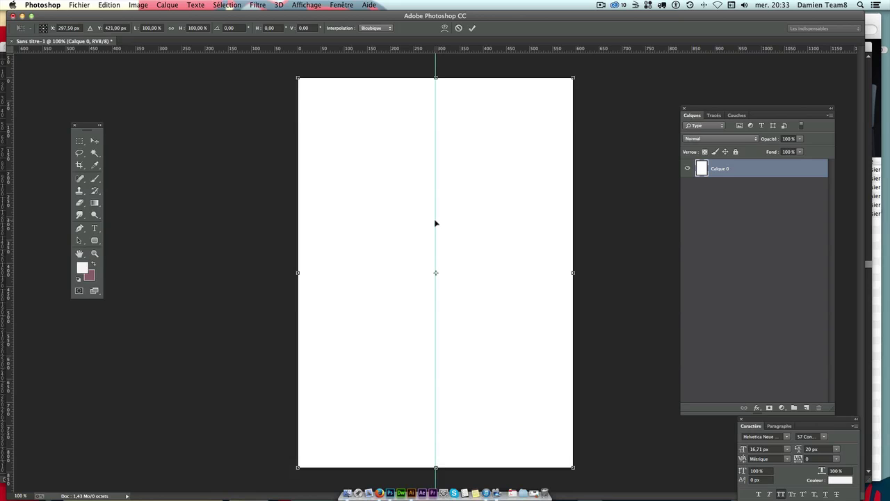
pyautogui.press('Return')
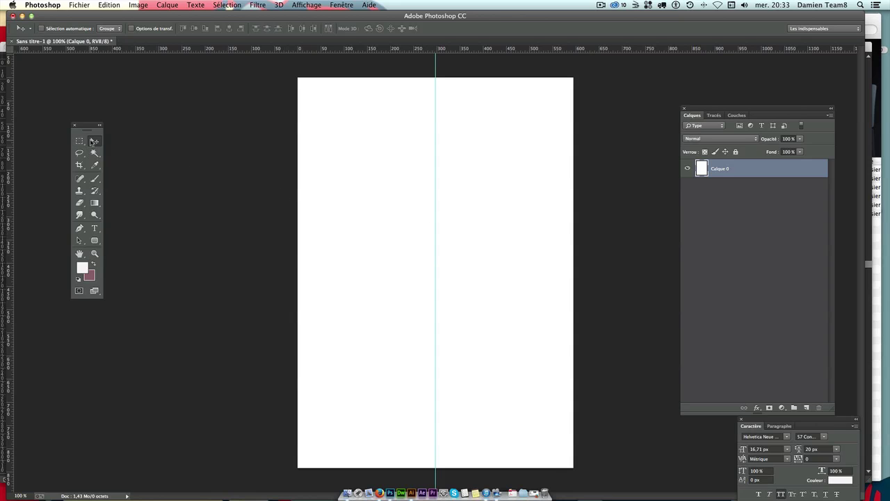
pyautogui.click(872, 21)
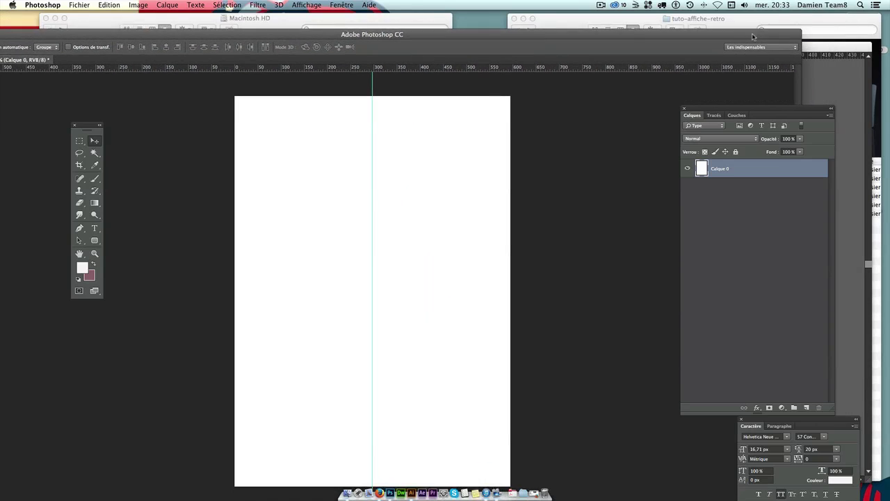
# Open vintage.jpg from the tuto-affiche-retro texture folder in Adobe Photoshop CC.
pyautogui.moveTo(752, 36); pyautogui.dragTo(730, 23)
pyautogui.click(720, 18)
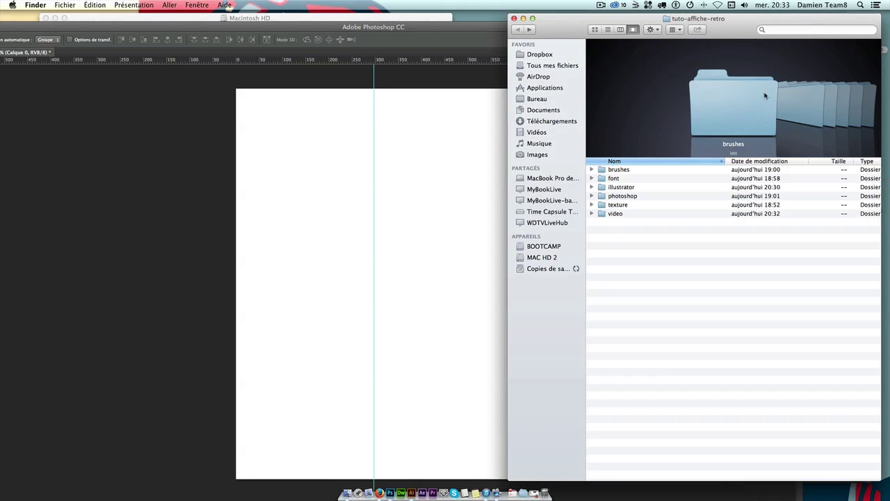
pyautogui.click(622, 208)
pyautogui.doubleClick(623, 206)
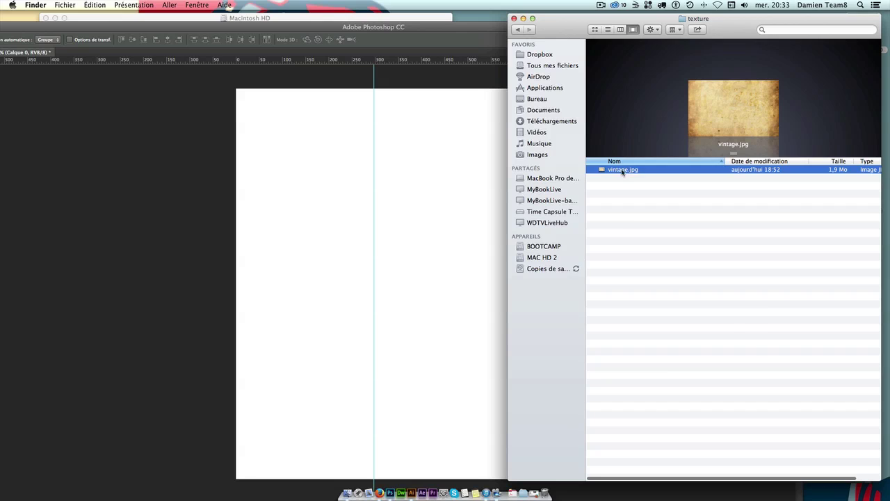
pyautogui.rightClick(622, 171)
pyautogui.click(811, 208)
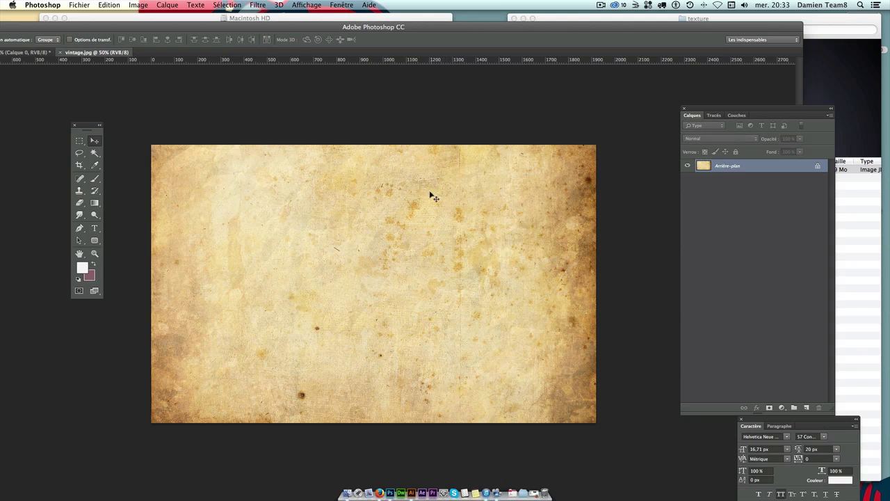
# Rotate the vintage texture 90° clockwise into portrait and select the whole image.
pyautogui.click(131, 5)
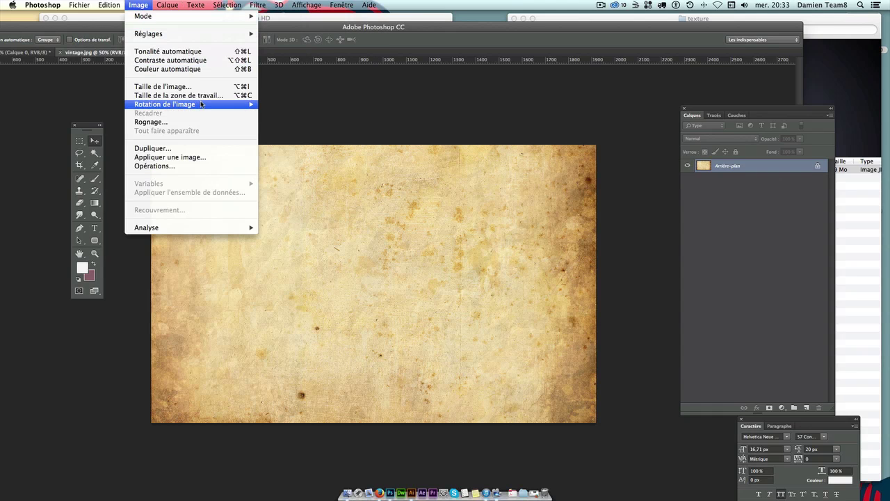
pyautogui.moveTo(165, 103)
pyautogui.click(317, 115)
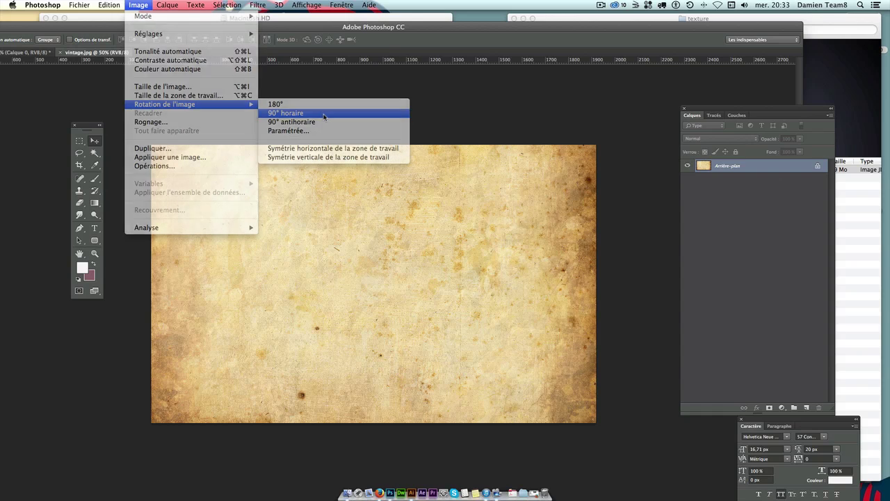
pyautogui.press('super+a')
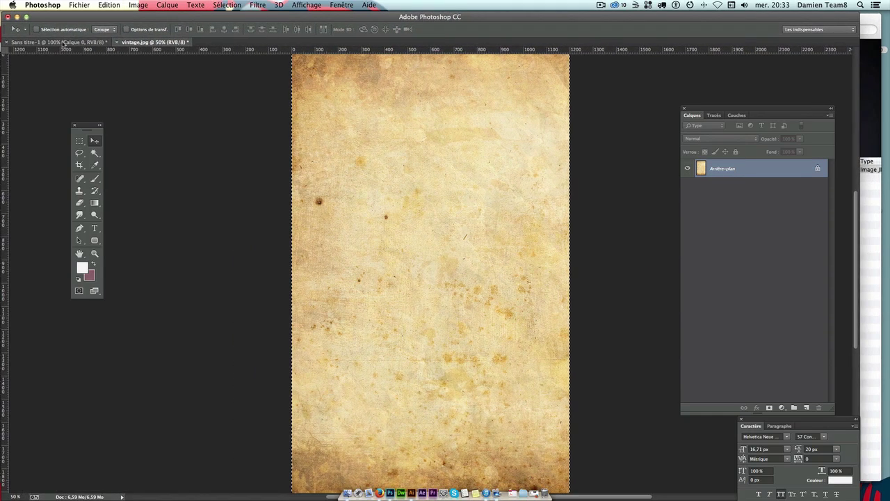
# Bring the texture into the Sans titre-1 poster as new layer Calque 1.
pyautogui.click(63, 43)
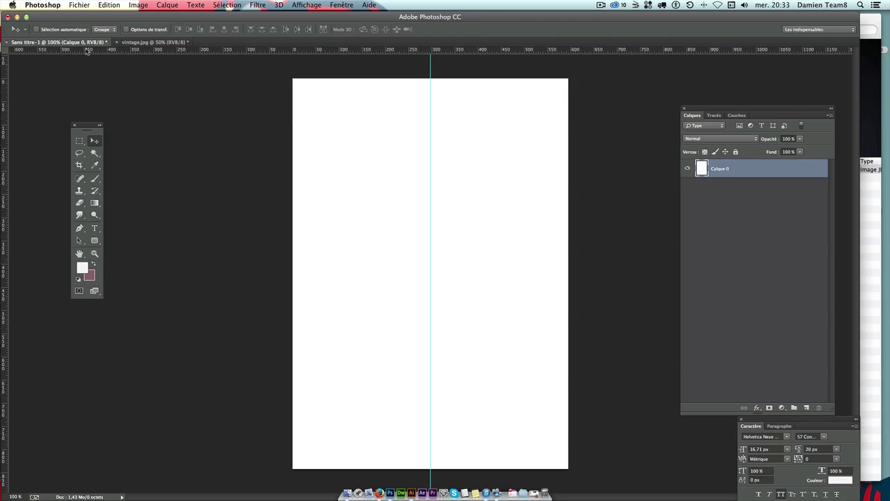
pyautogui.press('super+v')
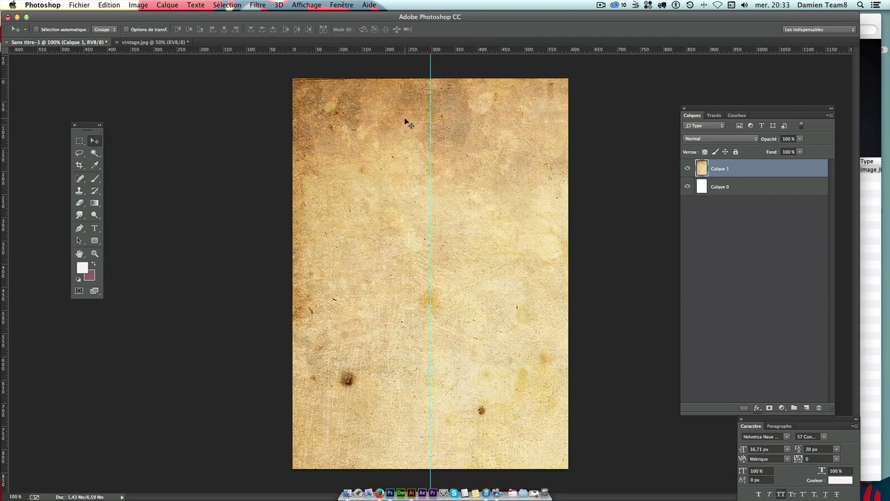
pyautogui.click(149, 43)
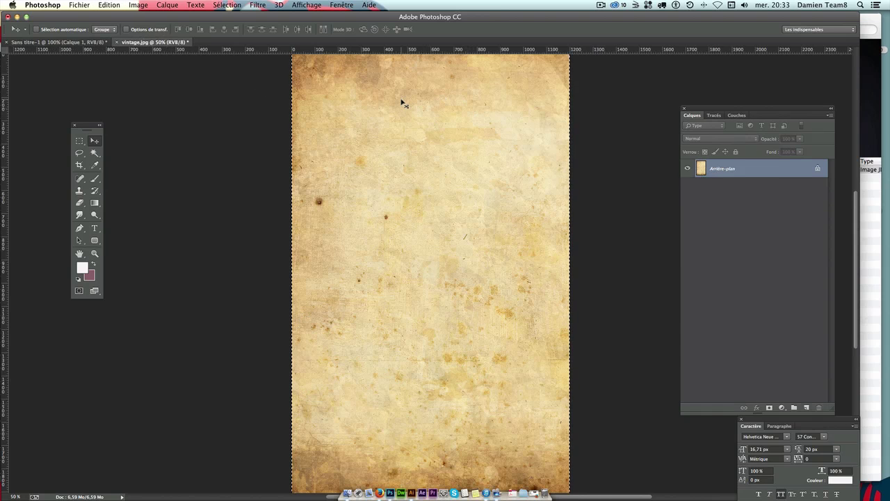
pyautogui.scroll(5, 580, 167)
pyautogui.scroll(-3, 579, 170)
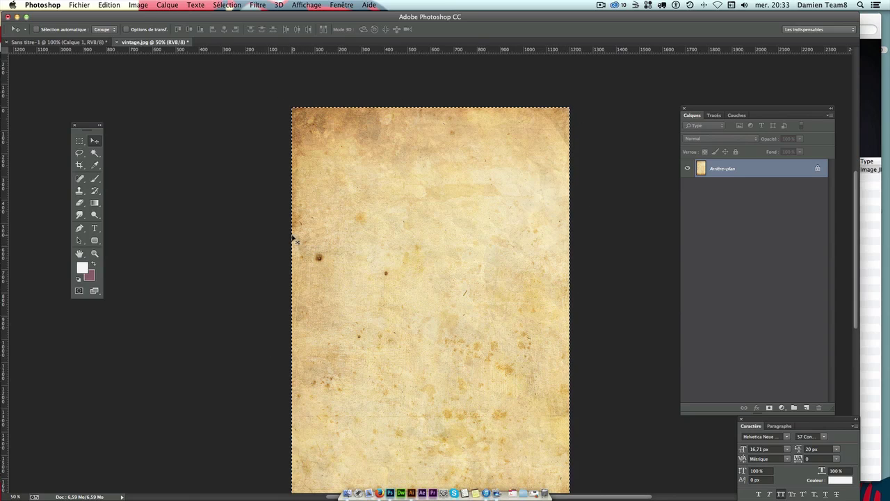
pyautogui.moveTo(295, 240); pyautogui.dragTo(355, 101)
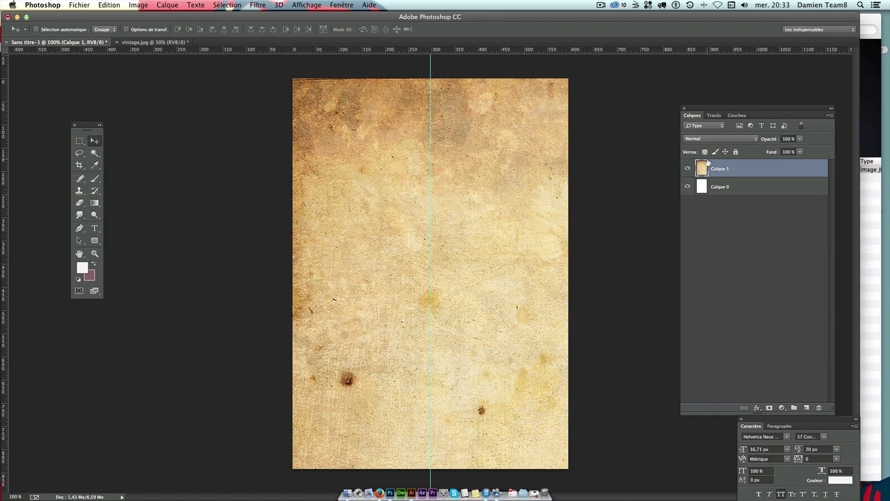
pyautogui.press('super+minus')
pyautogui.press('super+minus')
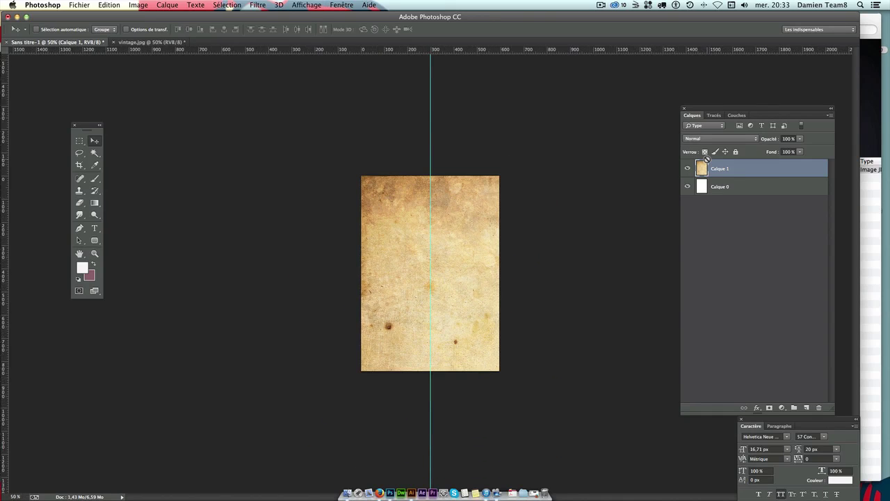
# Scale the texture layer to exactly cover the canvas, then add empty layer Calque 2.
pyautogui.press('super+t')
pyautogui.press('super+minus')
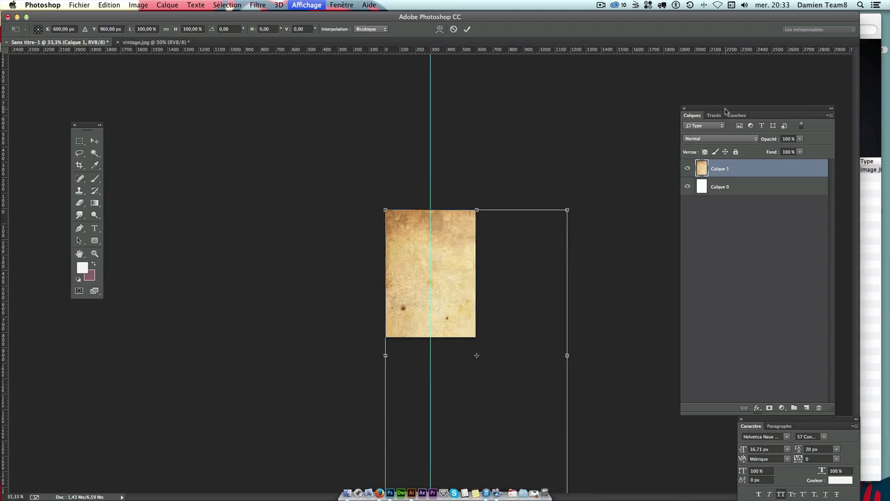
pyautogui.press('super+minus')
pyautogui.press('super+minus')
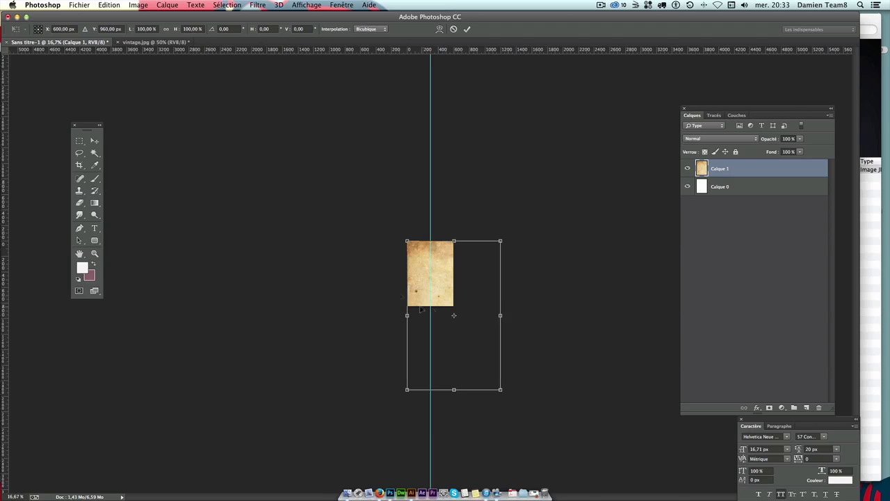
pyautogui.moveTo(499, 393); pyautogui.dragTo(458, 317)
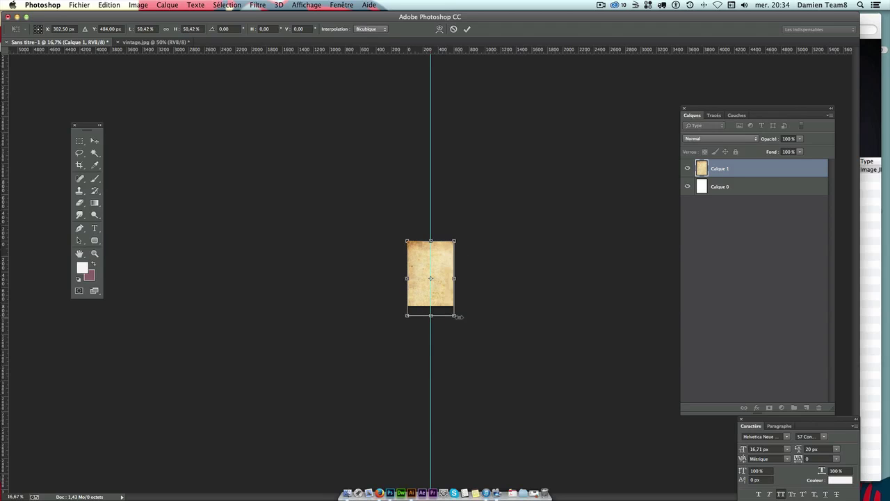
pyautogui.press('super+plus')
pyautogui.press('super+plus')
pyautogui.press('super+plus')
pyautogui.press('super+plus')
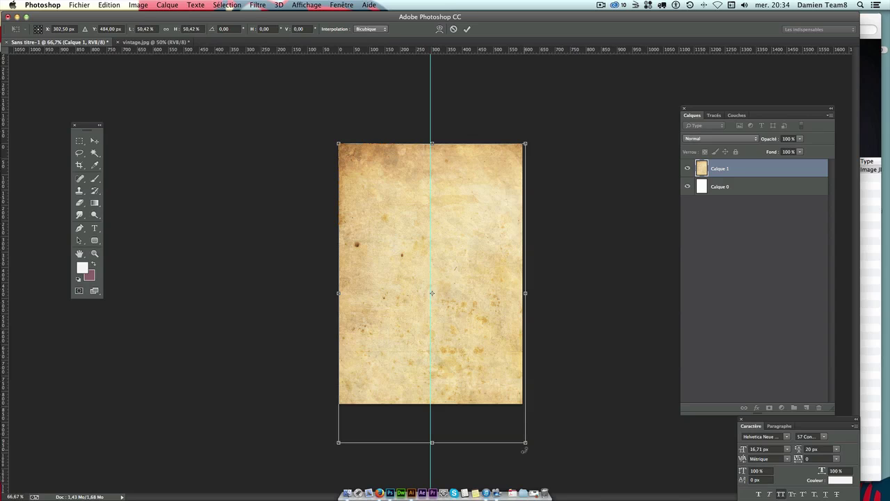
pyautogui.moveTo(526, 444); pyautogui.dragTo(523, 439)
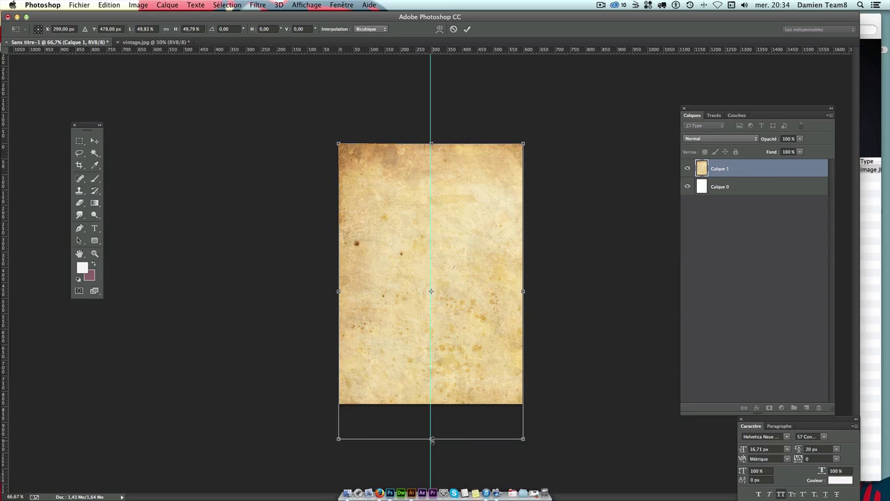
pyautogui.moveTo(431, 439); pyautogui.dragTo(432, 404)
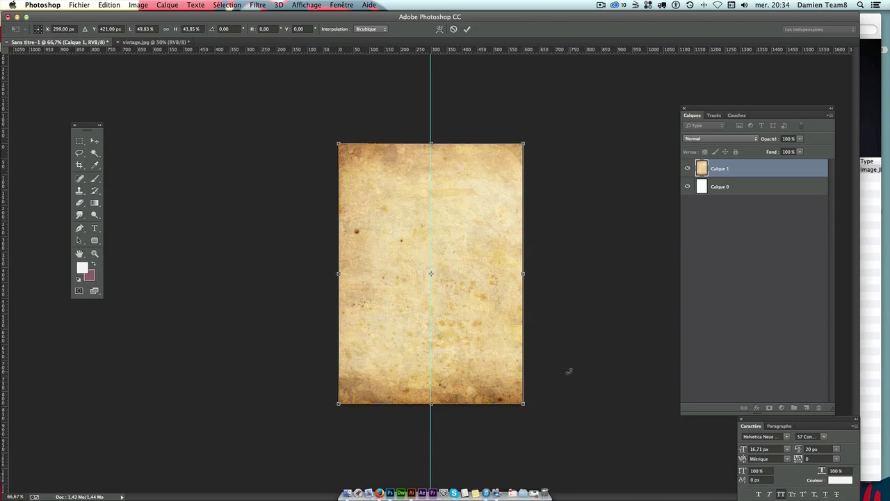
pyautogui.press('Return')
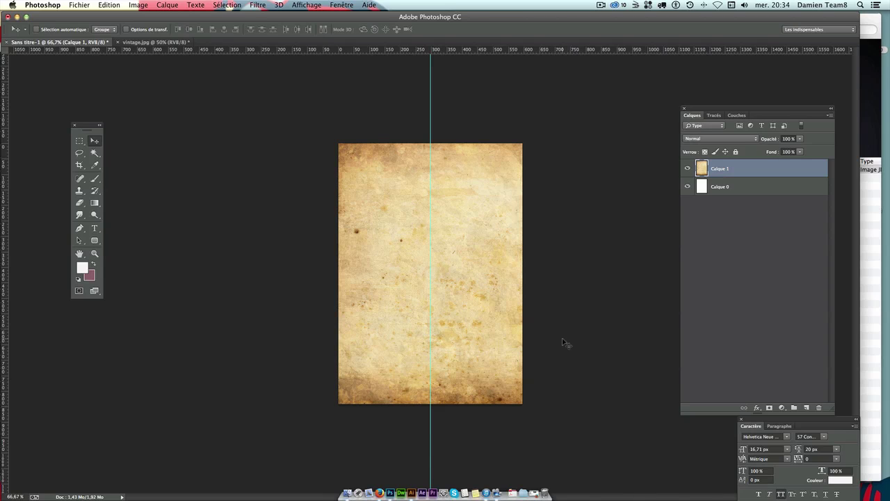
pyautogui.hotkey('ctrl', '+')
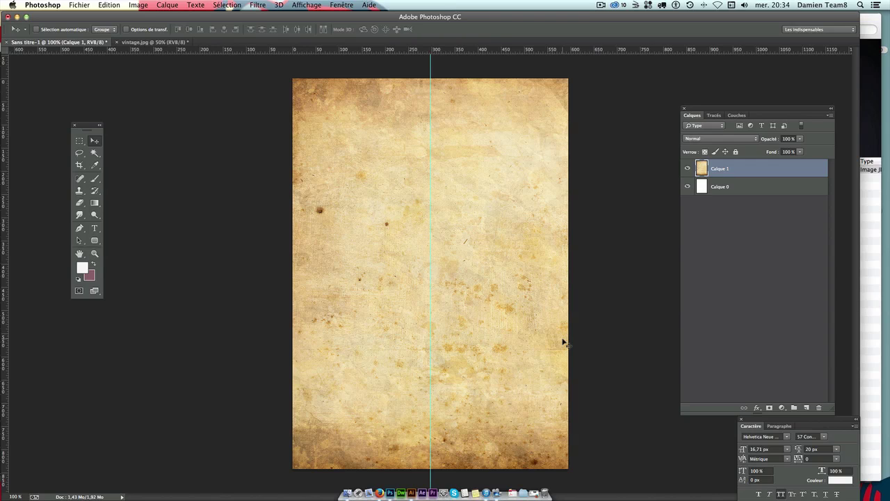
pyautogui.click(806, 407)
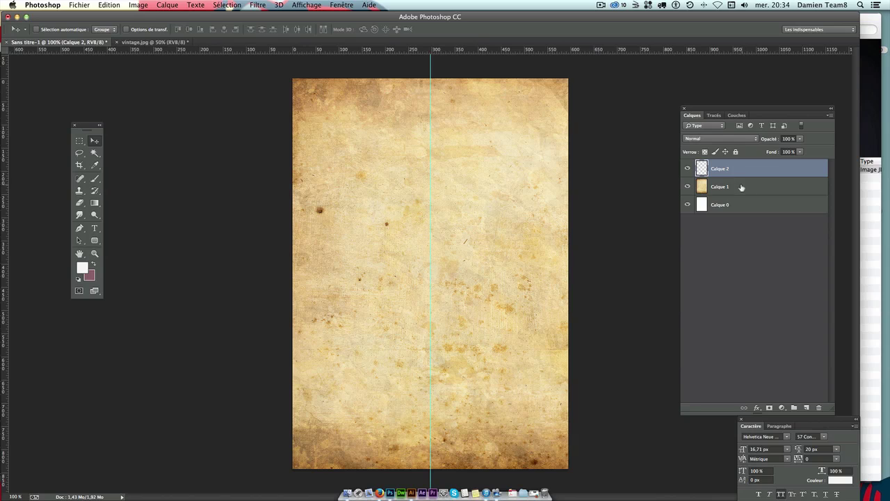
# Set the foreground colour to the light grey-beige cdc8bc.
pyautogui.click(83, 268)
pyautogui.click(521, 139)
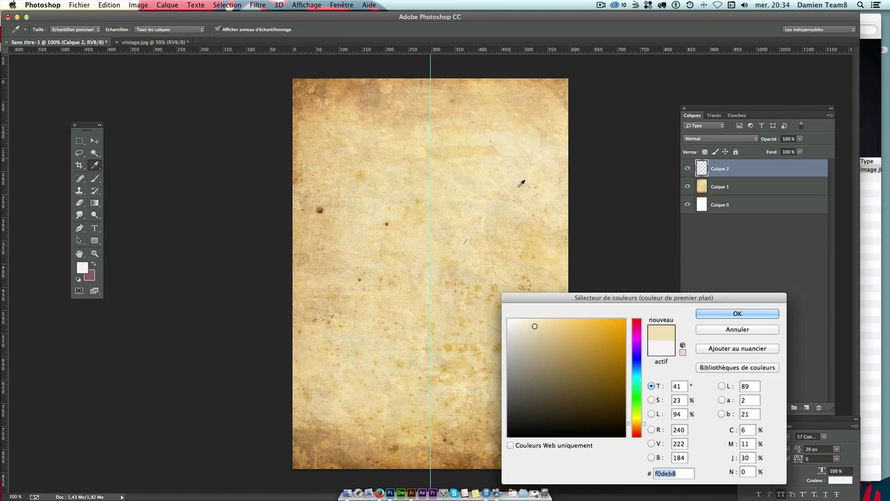
pyautogui.moveTo(534, 333); pyautogui.dragTo(517, 342)
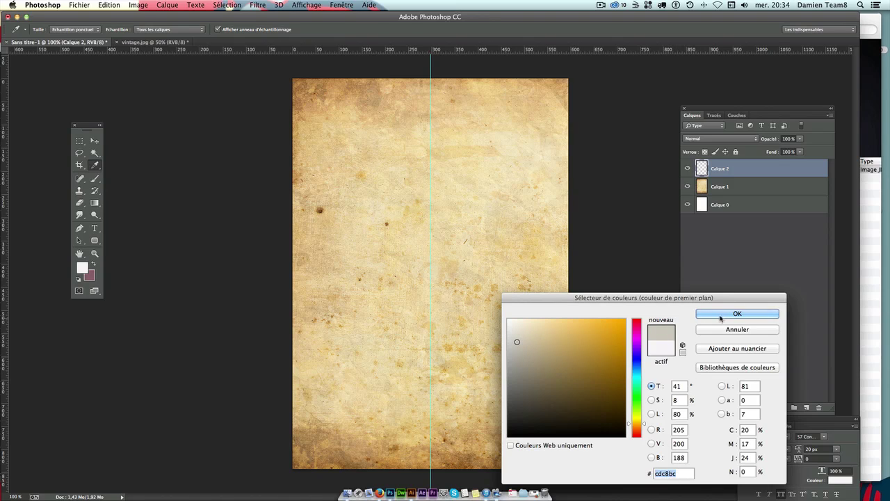
pyautogui.click(725, 312)
pyautogui.press('v')
# Fill Calque 2 entirely with the foreground colour using Edition > Remplir.
pyautogui.hotkey('shift', 'BackSpace')
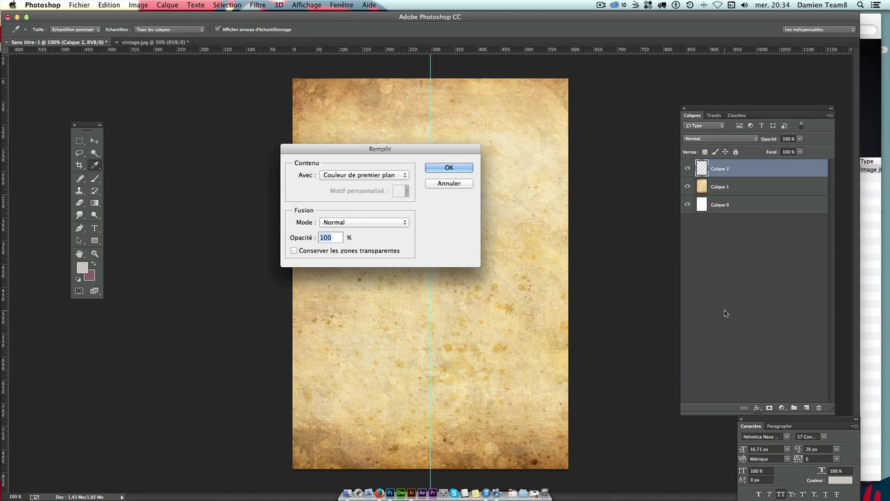
pyautogui.press('Escape')
pyautogui.click(124, 5)
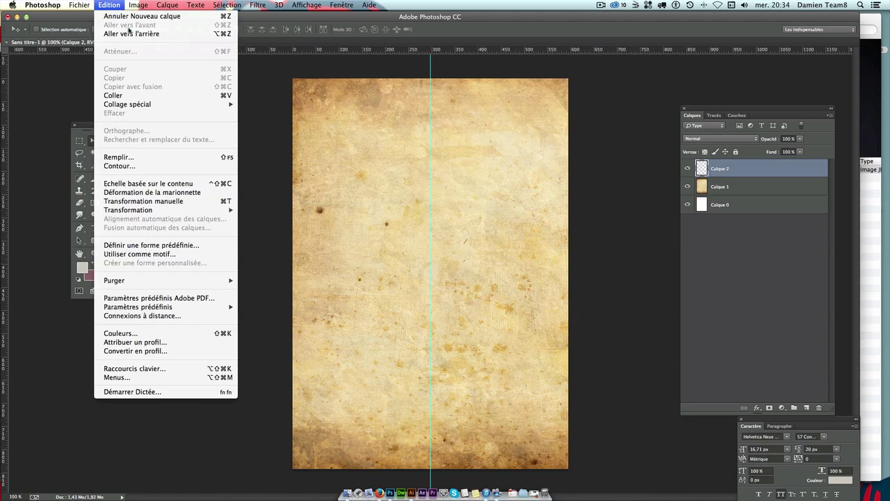
pyautogui.click(135, 159)
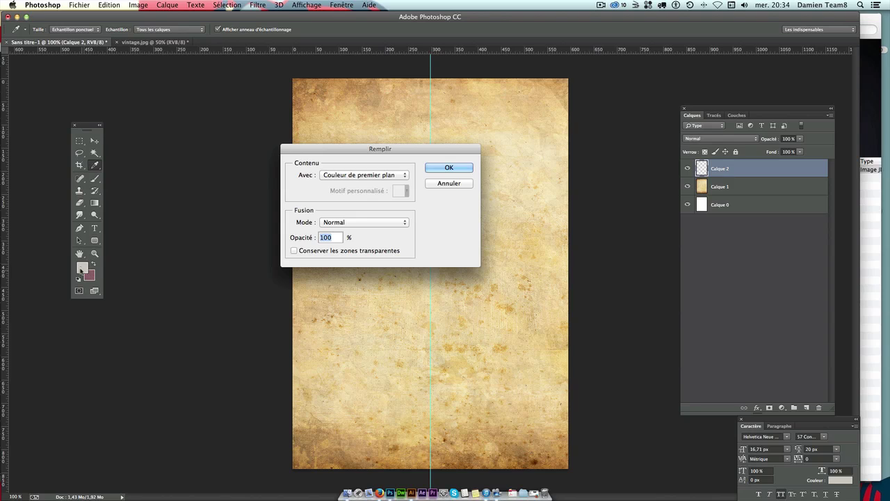
pyautogui.click(363, 175)
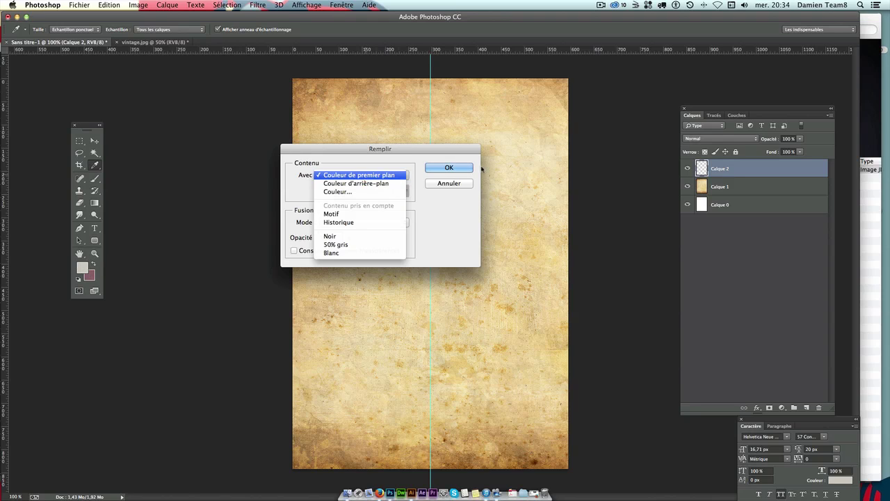
pyautogui.click(363, 175)
pyautogui.click(449, 168)
pyautogui.press('v')
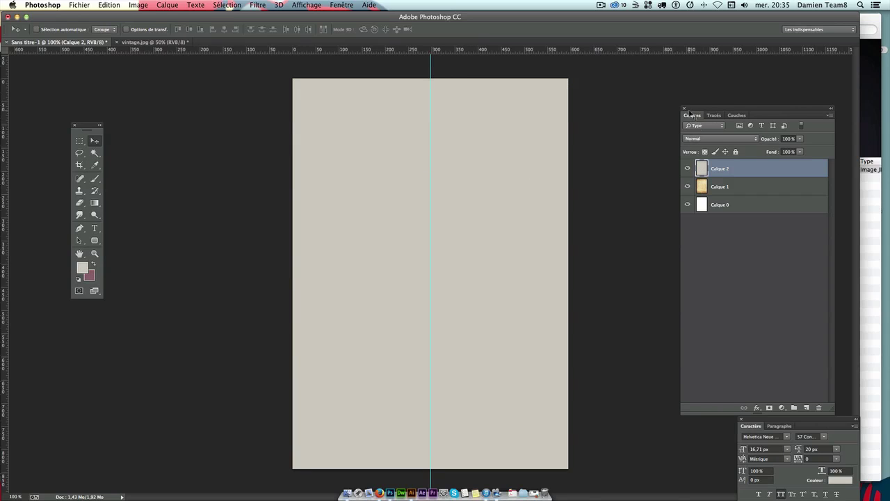
pyautogui.click(717, 139)
pyautogui.click(717, 139)
pyautogui.click(734, 192)
# Set Calque 2 to Couleur blend mode, compare by toggling its visibility, then select Calque 1.
pyautogui.click(732, 170)
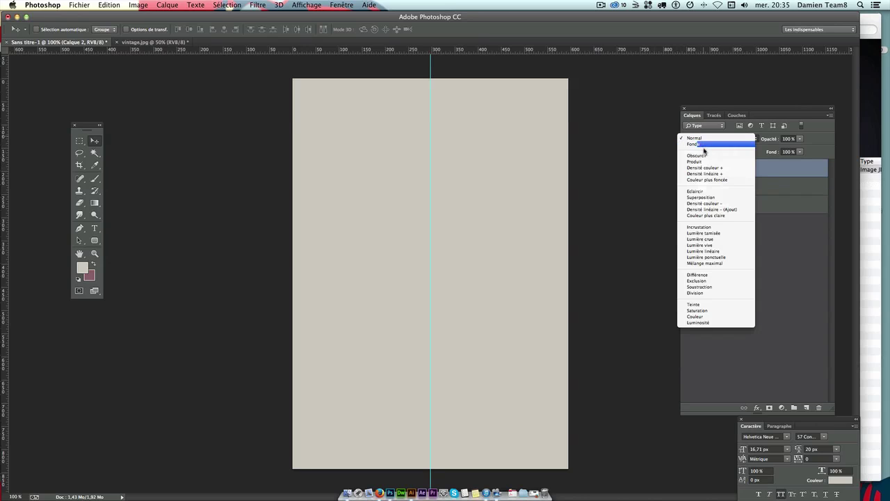
pyautogui.click(721, 127)
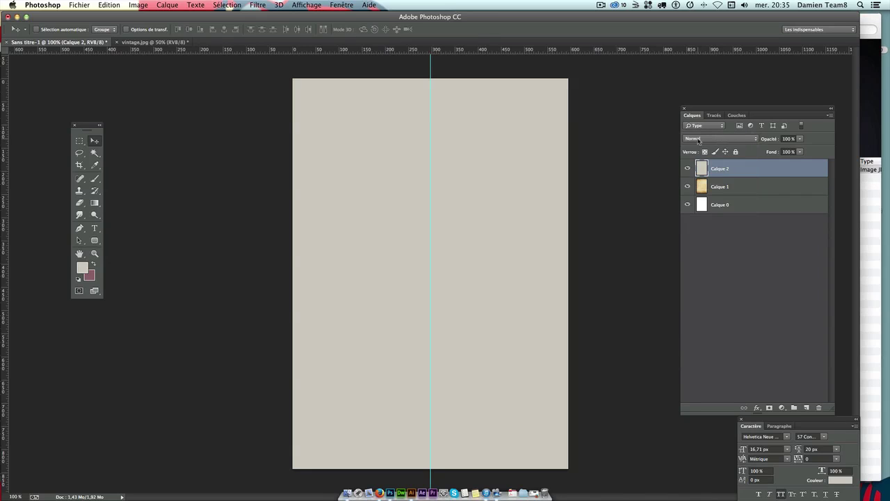
pyautogui.click(736, 142)
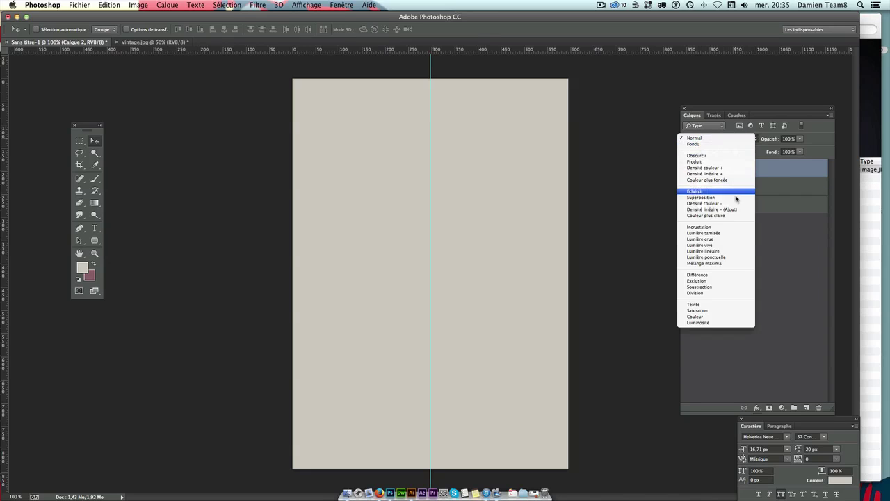
pyautogui.click(733, 317)
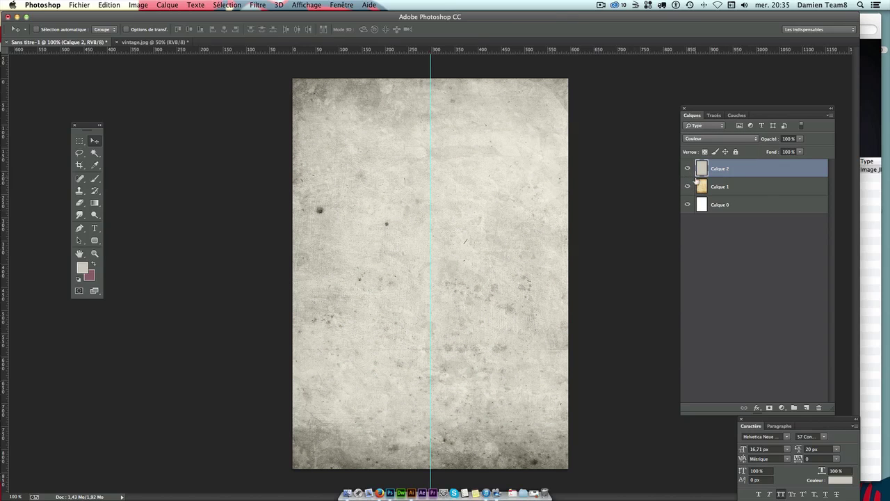
pyautogui.click(687, 169)
pyautogui.click(687, 168)
pyautogui.click(688, 168)
pyautogui.click(687, 168)
pyautogui.click(781, 187)
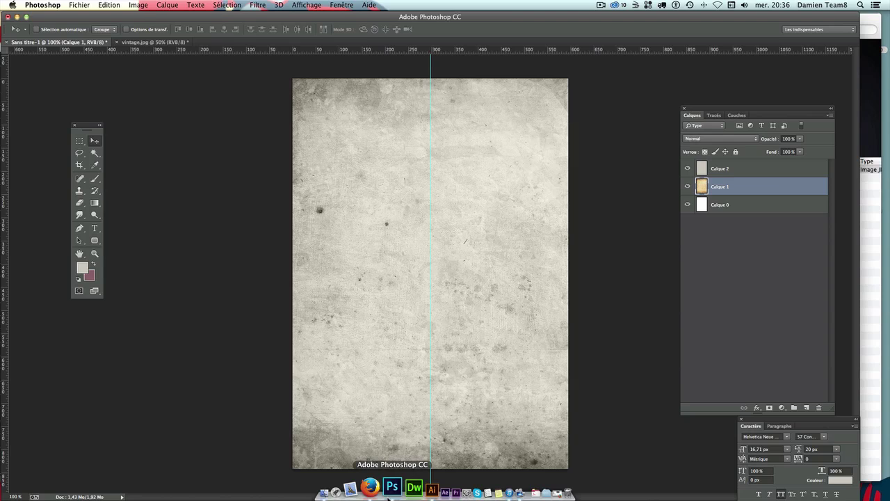
# In Illustrator, marquee-select all of the source.ai poster artwork, then return to Photoshop.
pyautogui.click(410, 491)
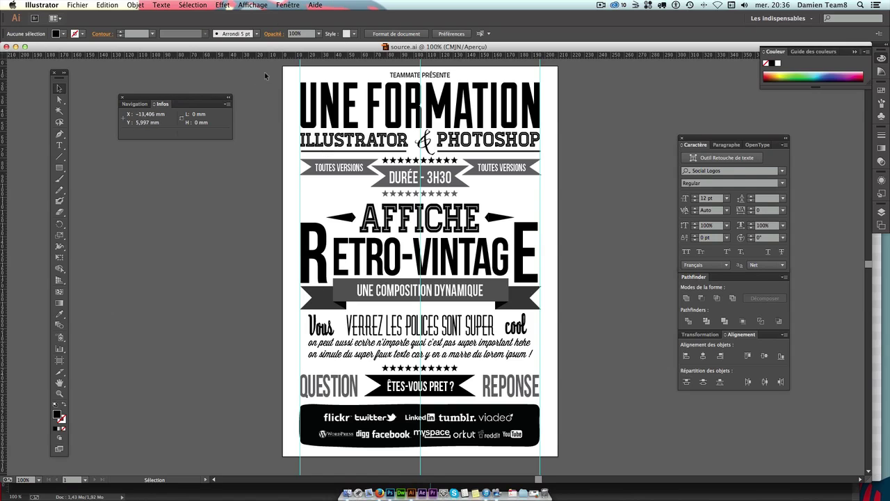
pyautogui.moveTo(267, 64)
pyautogui.mouseDown()
pyautogui.moveTo(482, 203)
pyautogui.moveTo(590, 449)
pyautogui.mouseUp()
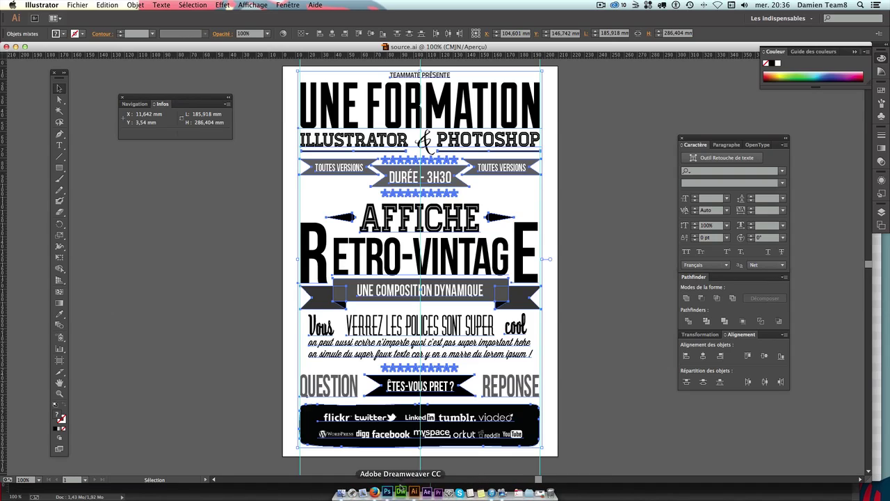
pyautogui.click(387, 486)
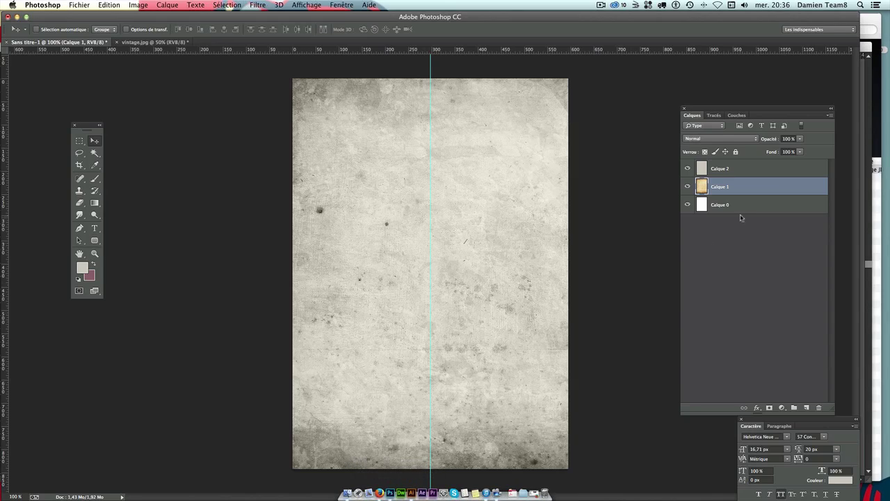
# Paste the Illustrator artwork above Calque 2 as an Objet dynamique smart object, keeping its size.
pyautogui.click(724, 170)
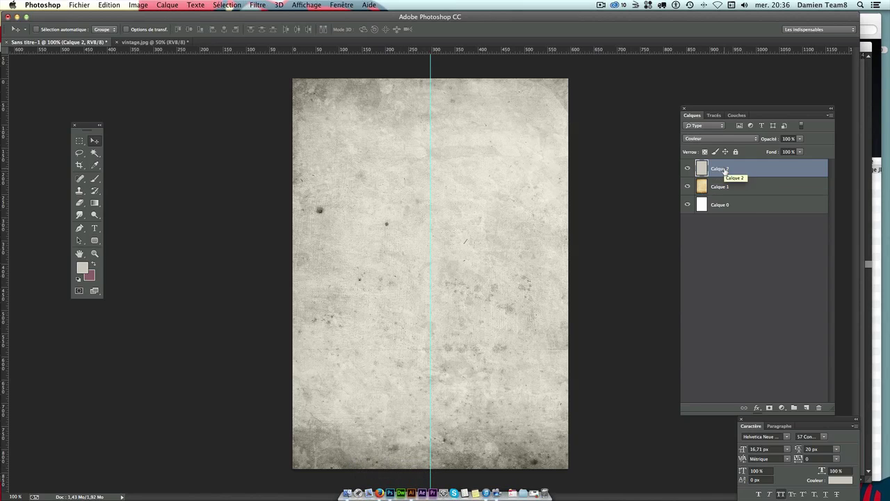
pyautogui.press('super+v')
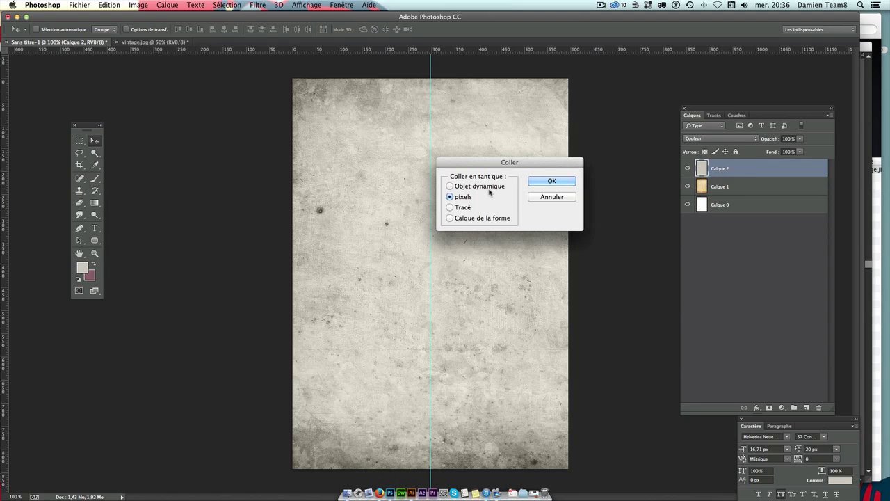
pyautogui.click(466, 186)
pyautogui.click(559, 182)
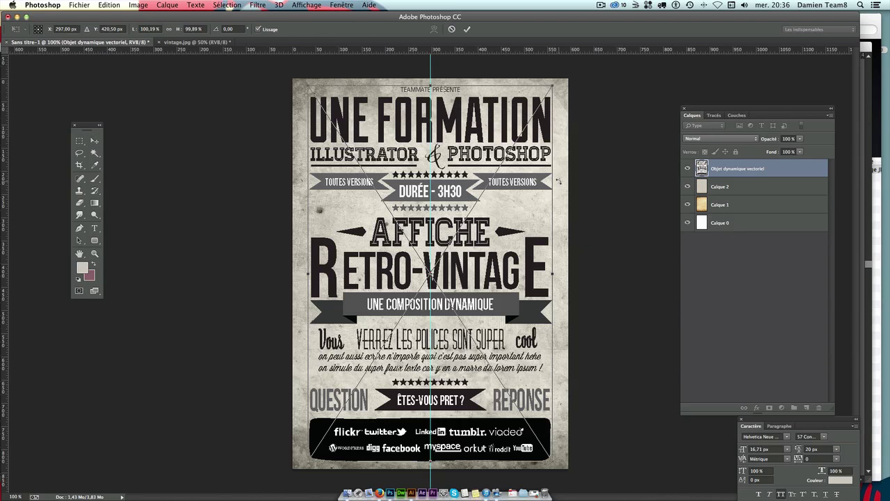
pyautogui.press('Return')
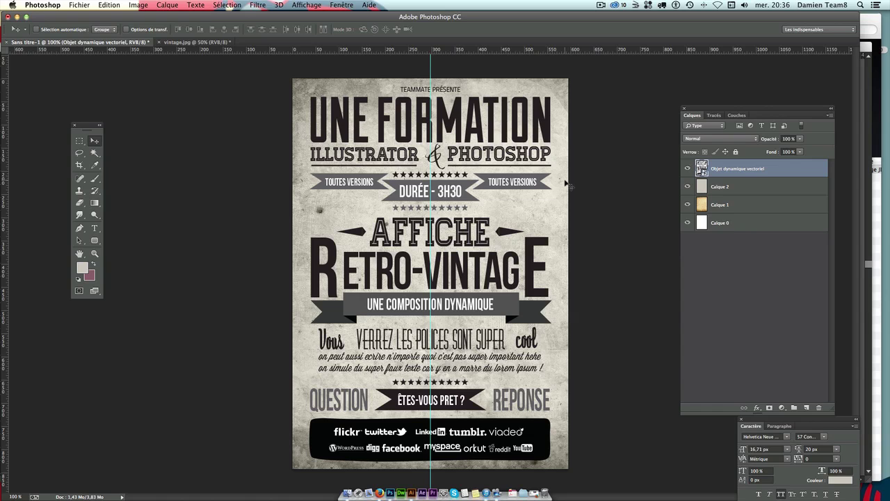
pyautogui.hotkey('ctrl', '-')
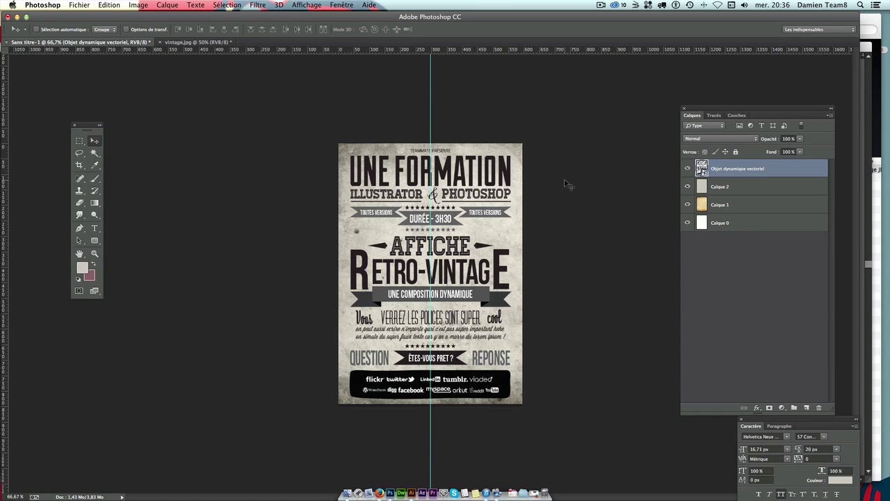
pyautogui.hotkey('ctrl', 't')
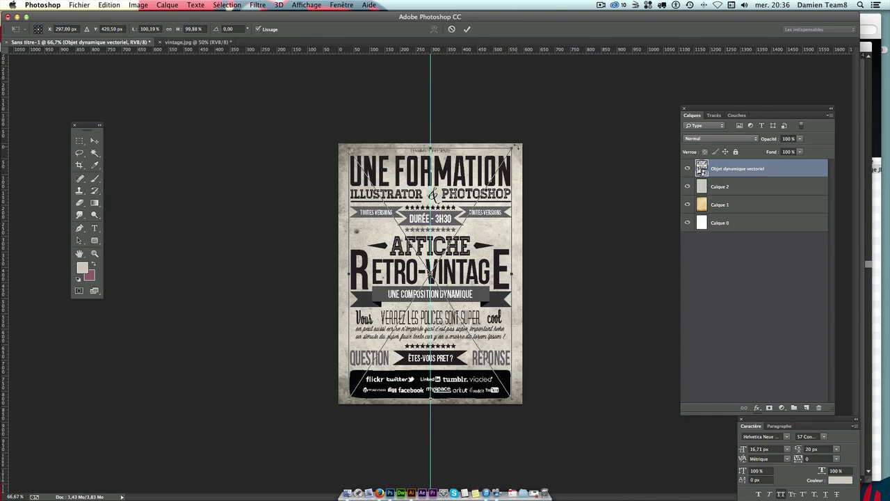
pyautogui.moveTo(347, 148); pyautogui.dragTo(177, 141)
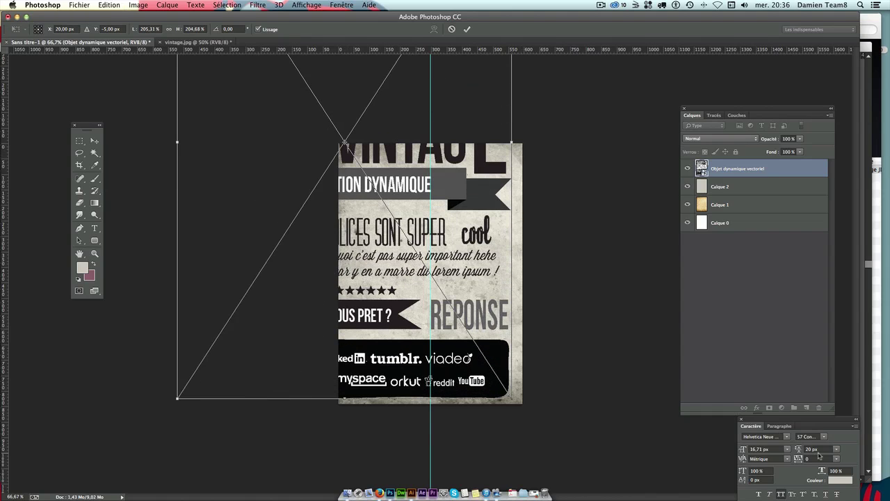
pyautogui.press('Escape')
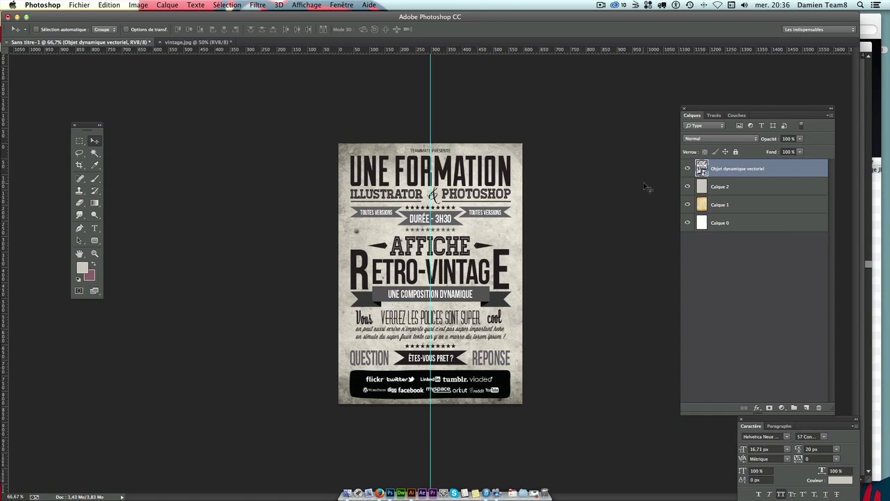
# Set the poster smart object's blend mode to Produit.
pyautogui.click(711, 138)
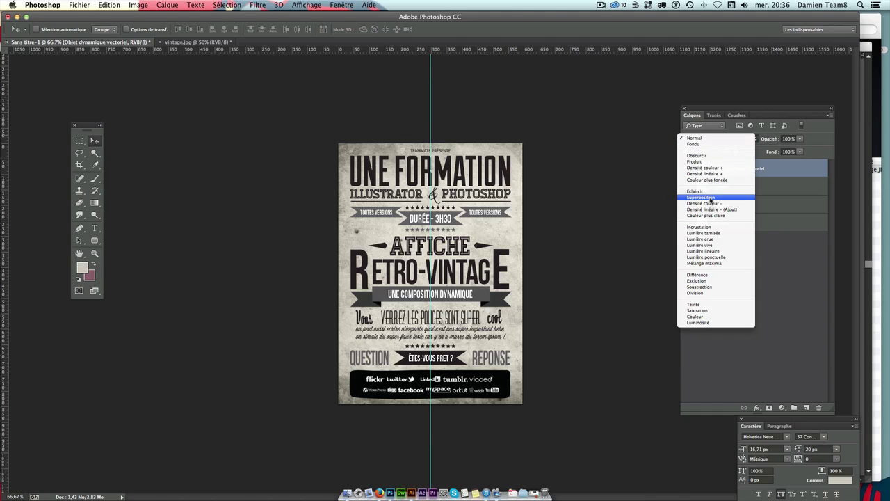
pyautogui.click(713, 163)
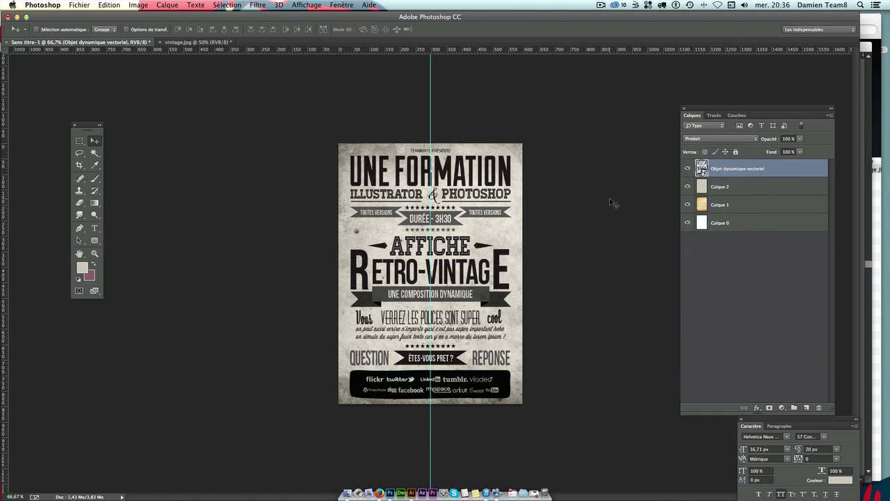
pyautogui.press('super+semicolon')
pyautogui.press('super+1')
# Scale the poster artwork down to about 93% and reposition it on the paper.
pyautogui.press('super+t')
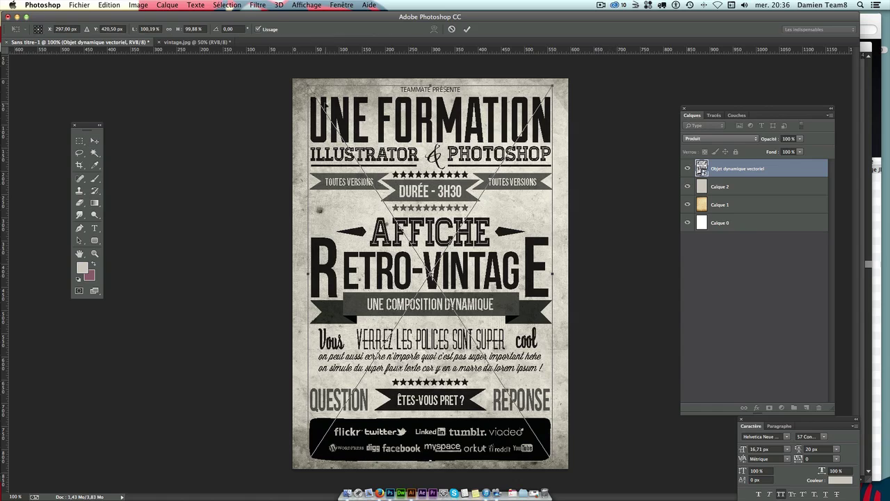
pyautogui.moveTo(311, 86); pyautogui.dragTo(324, 115)
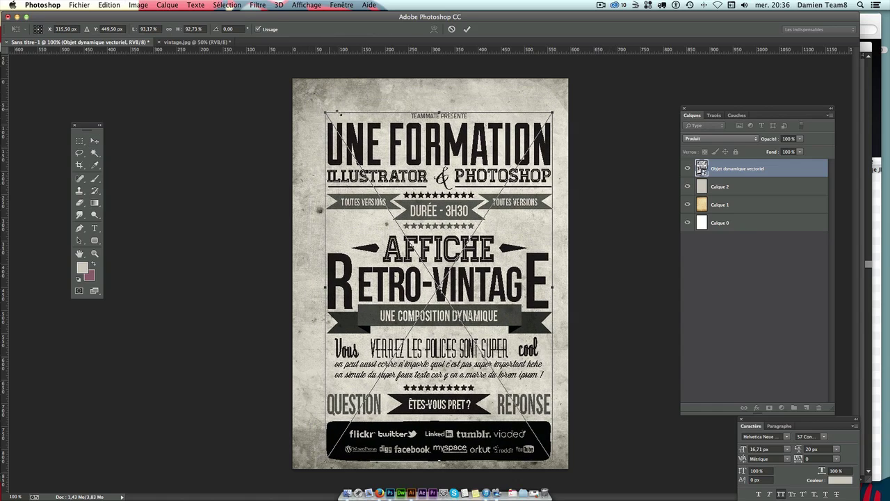
pyautogui.moveTo(407, 137); pyautogui.dragTo(398, 122)
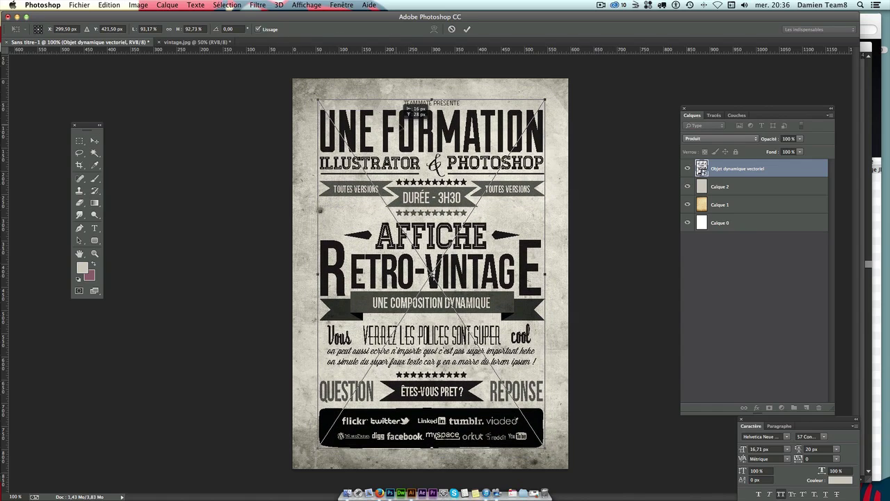
pyautogui.press('Return')
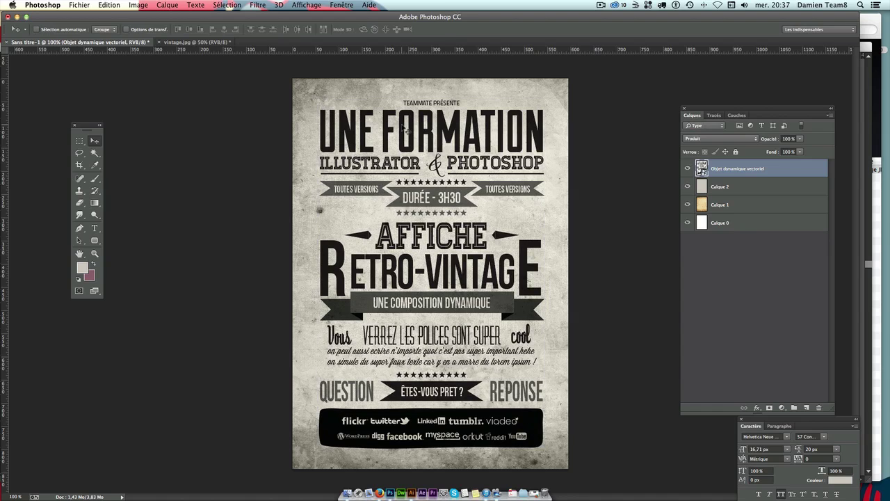
pyautogui.hotkey('ctrl', 't')
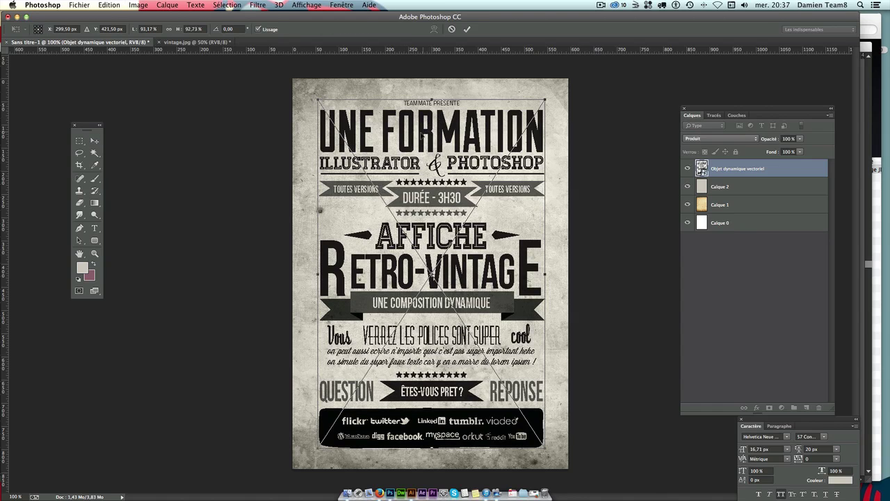
pyautogui.moveTo(314, 103); pyautogui.dragTo(316, 99)
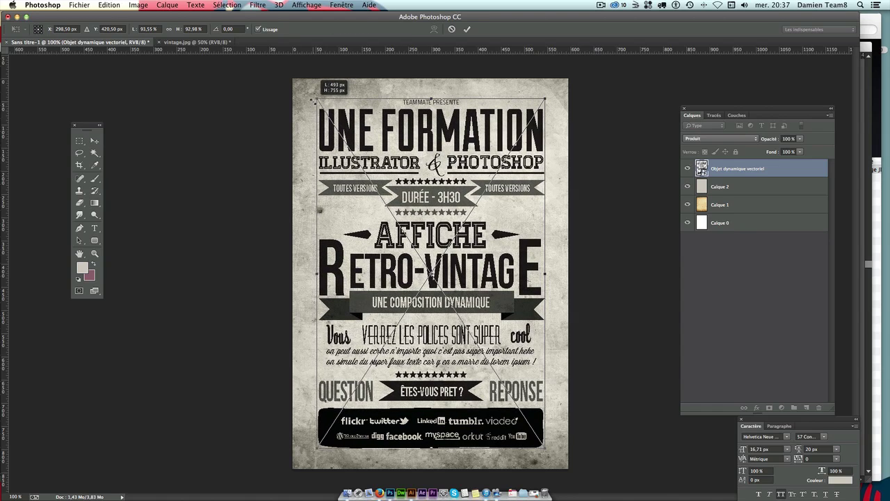
pyautogui.press('Return')
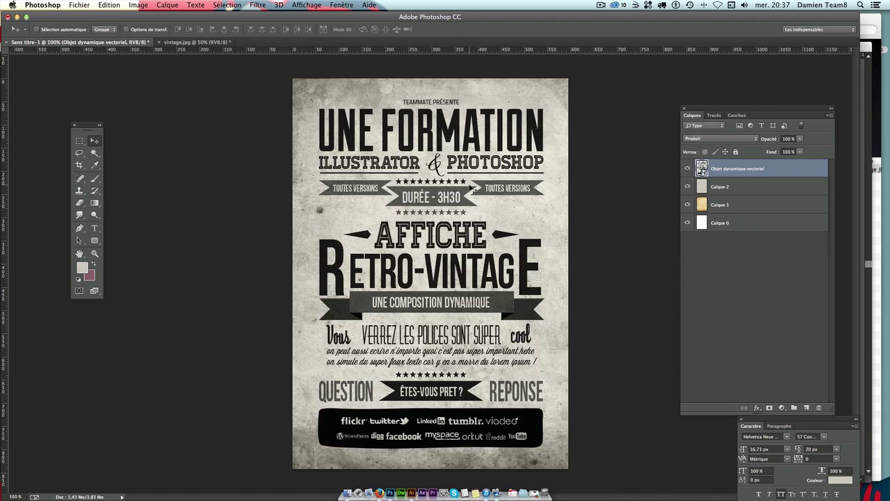
# Centre the poster on the guide by nudging it with the arrow keys.
pyautogui.hotkey('ctrl', ';')
pyautogui.hotkey('ctrl', 't')
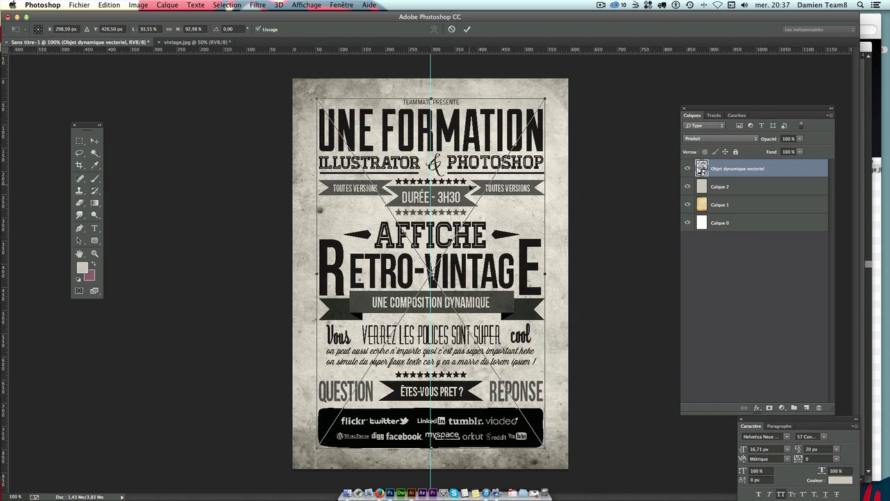
pyautogui.press('Left')
pyautogui.press('Left')
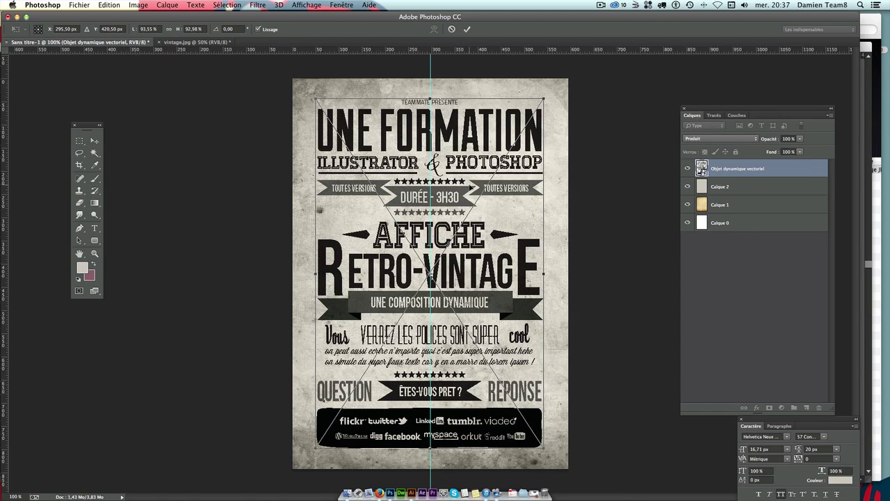
pyautogui.press('Left')
pyautogui.press('Right')
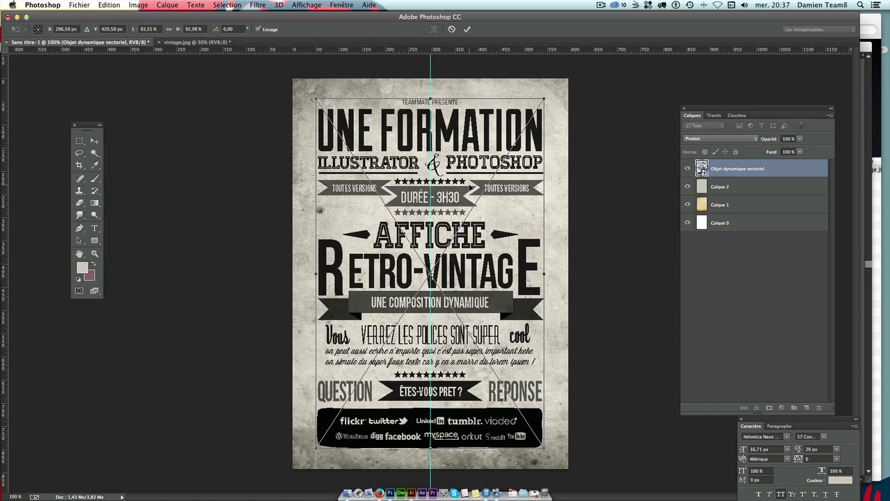
pyautogui.press('Return')
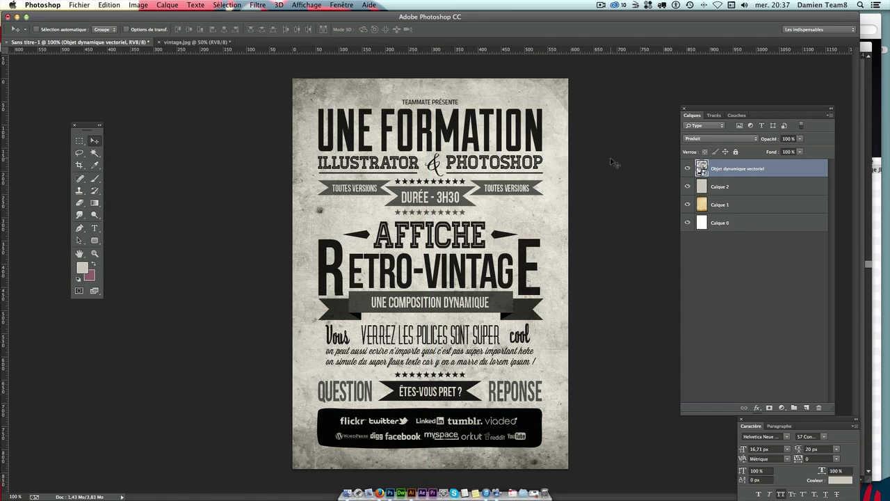
# Lower the Calque 2 colour layer's opacity to about 80%, then deselect all layers.
pyautogui.click(724, 210)
pyautogui.click(735, 188)
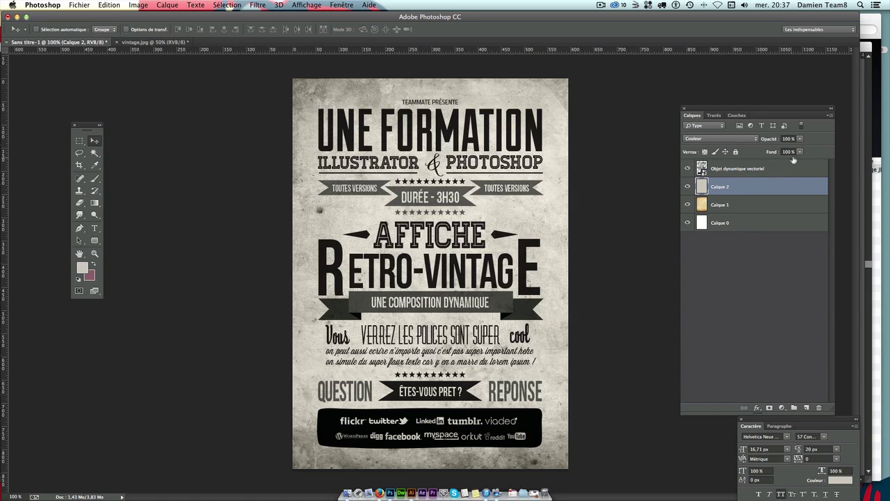
pyautogui.click(801, 139)
pyautogui.moveTo(796, 150); pyautogui.dragTo(809, 151)
pyautogui.moveTo(799, 150); pyautogui.dragTo(798, 150)
pyautogui.click(721, 201)
pyautogui.click(721, 189)
pyautogui.click(723, 203)
pyautogui.click(726, 187)
pyautogui.moveTo(799, 139); pyautogui.dragTo(801, 148)
pyautogui.click(777, 246)
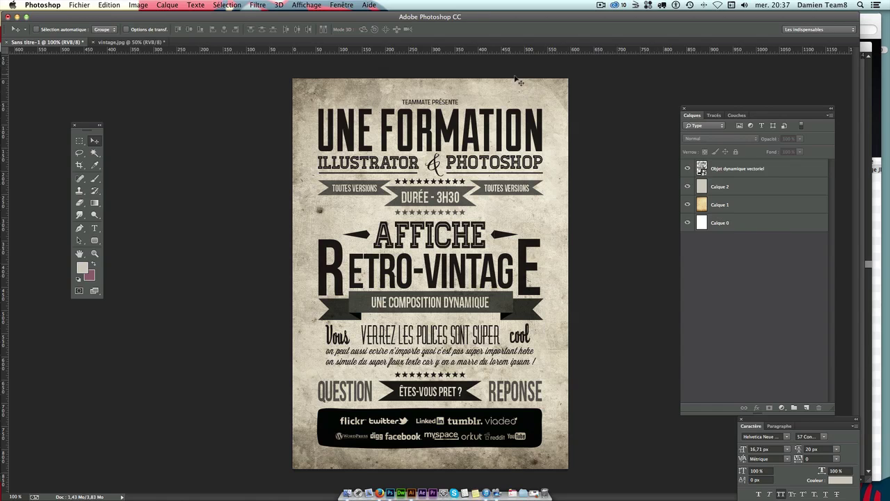
# Back in Illustrator's source.ai, select the left, centre and right TOUTES VERSIONS banner texts.
pyautogui.click(410, 492)
pyautogui.click(625, 212)
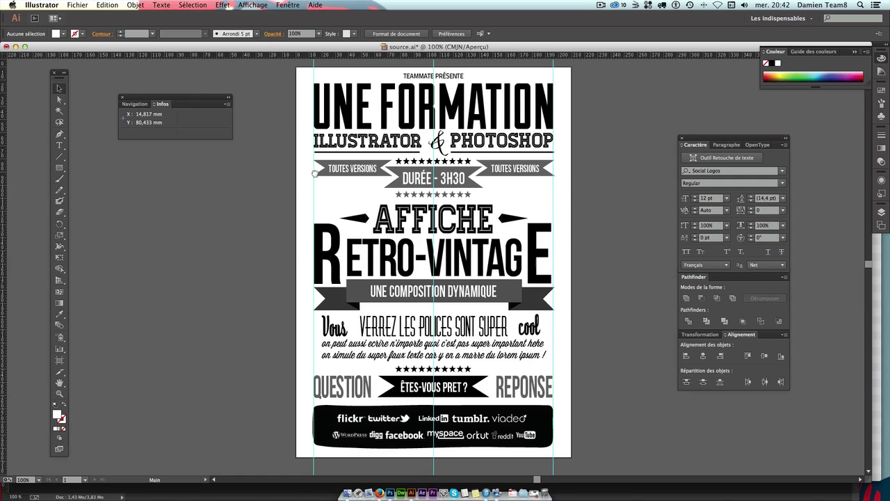
pyautogui.click(327, 168)
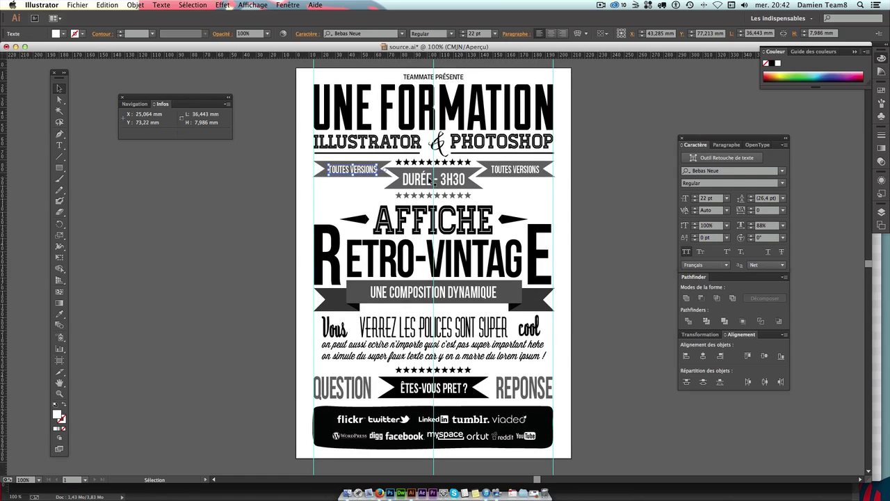
pyautogui.keyDown('shift'); pyautogui.click(429, 181); pyautogui.keyUp('shift')
pyautogui.keyDown('shift'); pyautogui.click(520, 174); pyautogui.keyUp('shift')
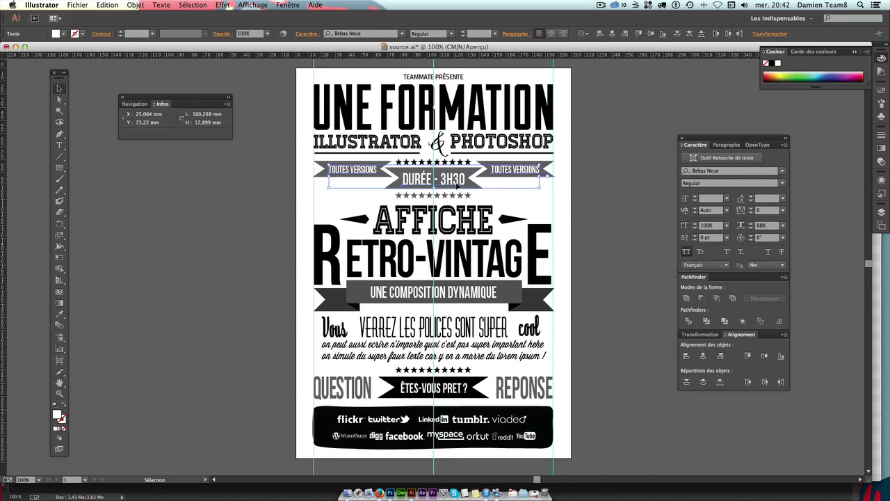
# Add the UNE COMPOSITION DYNAMIQUE and ÊTES-VOUS PRET ? banners and the social logos block; zoom to 150%.
pyautogui.keyDown('shift'); pyautogui.click(478, 296); pyautogui.keyUp('shift')
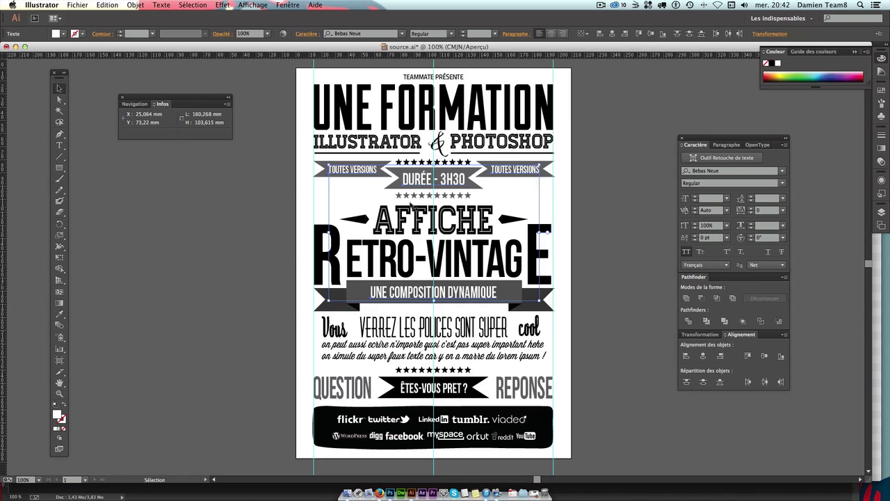
pyautogui.keyDown('shift'); pyautogui.click(453, 388); pyautogui.keyUp('shift')
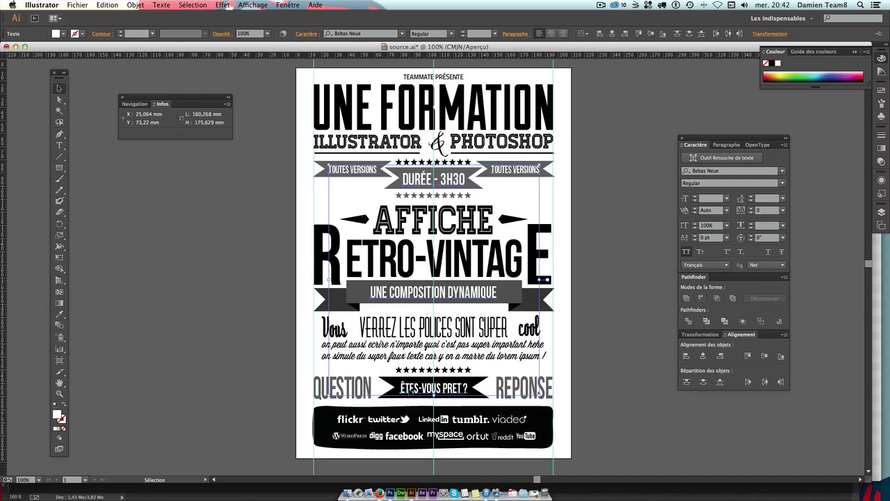
pyautogui.keyDown('shift'); pyautogui.click(355, 422); pyautogui.keyUp('shift')
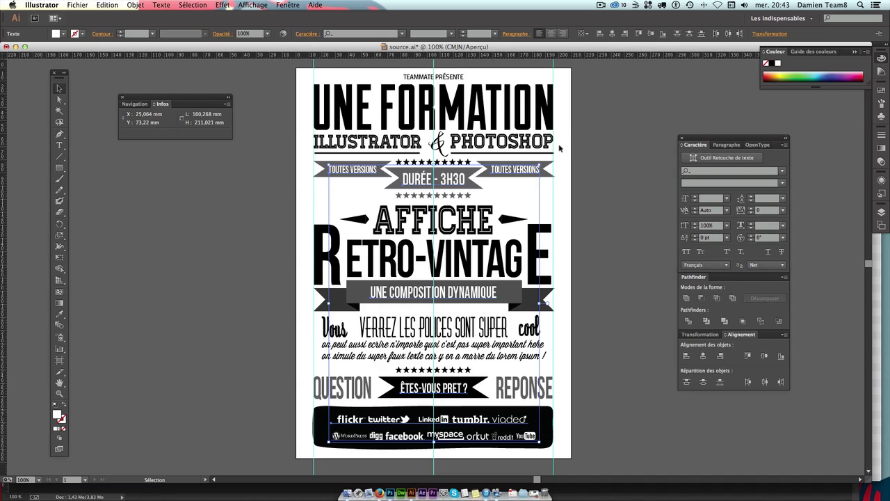
pyautogui.hotkey('ctrl', '+')
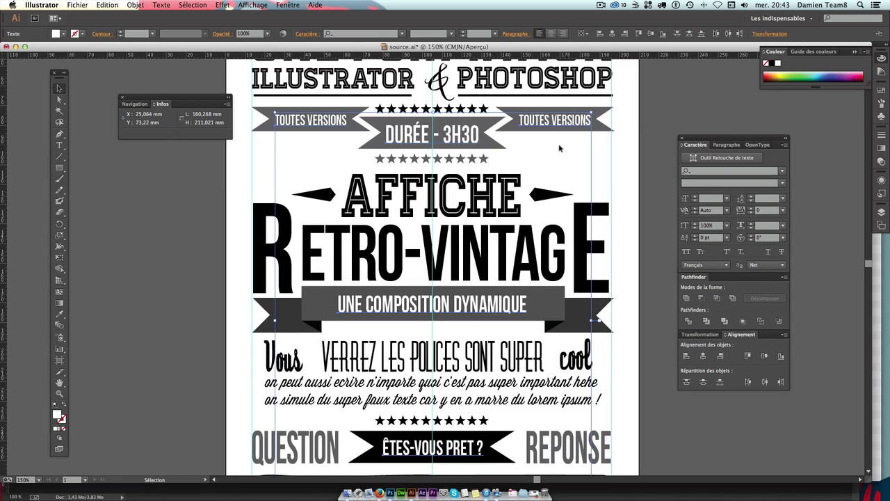
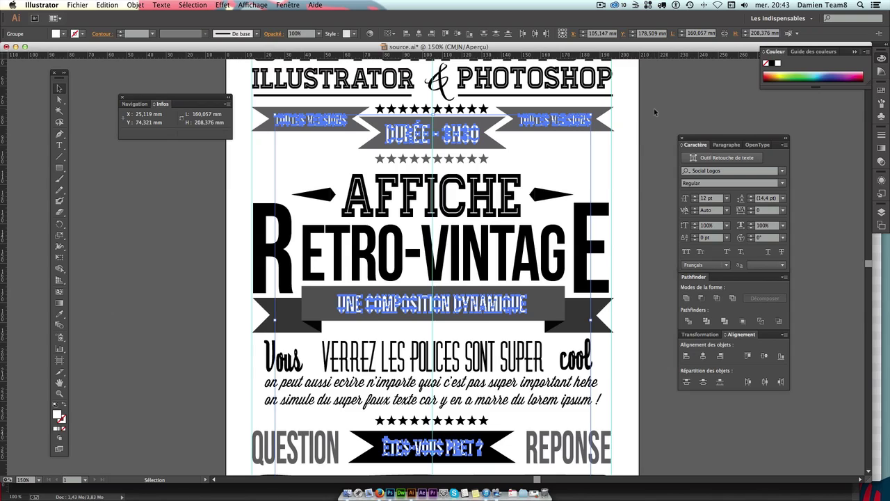
# Group the left TOUTES VERSIONS banner shape with its text.
pyautogui.click(657, 115)
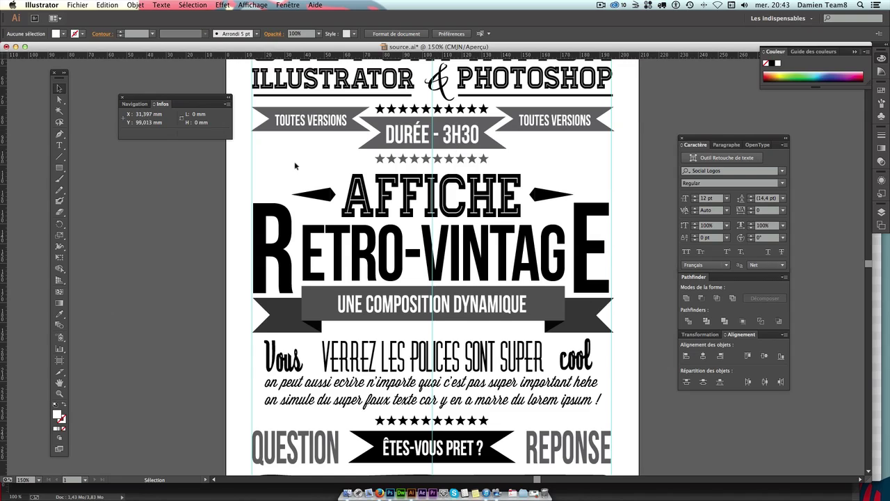
pyautogui.click(320, 122)
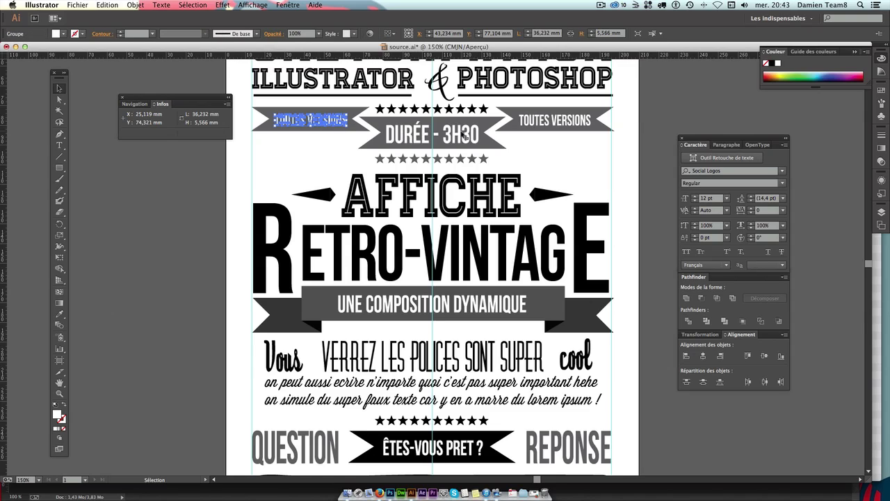
pyautogui.click(349, 150)
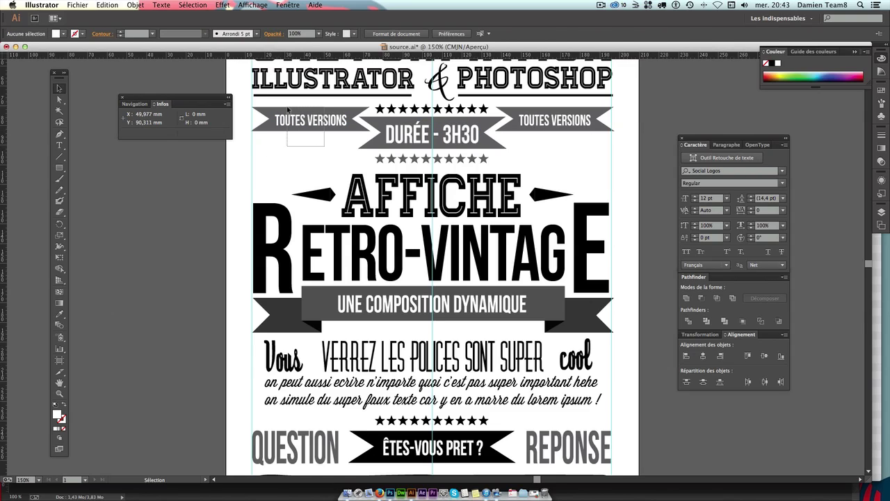
pyautogui.moveTo(299, 123); pyautogui.dragTo(285, 109)
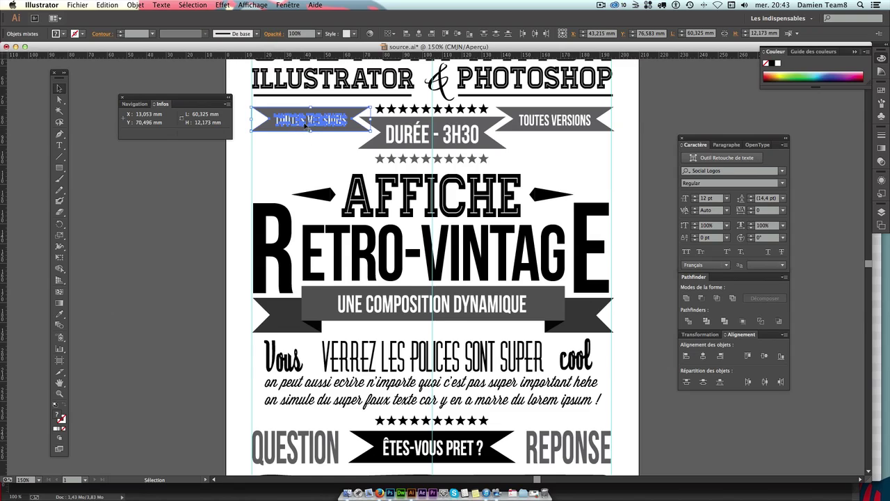
pyautogui.click(337, 140)
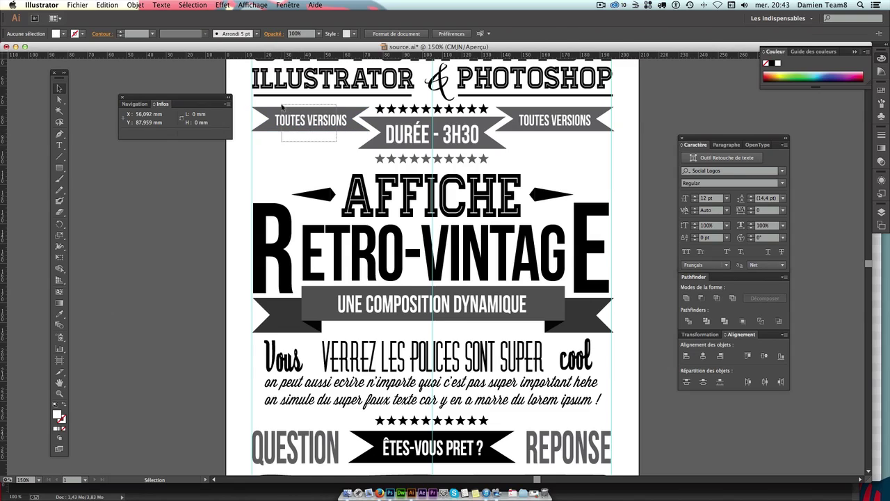
pyautogui.click(306, 121)
pyautogui.hotkey('ctrl', 'g')
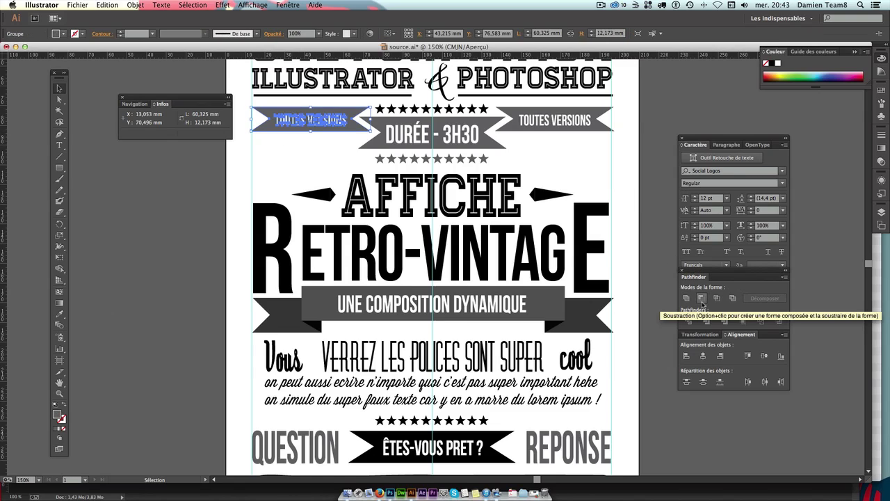
pyautogui.click(263, 162)
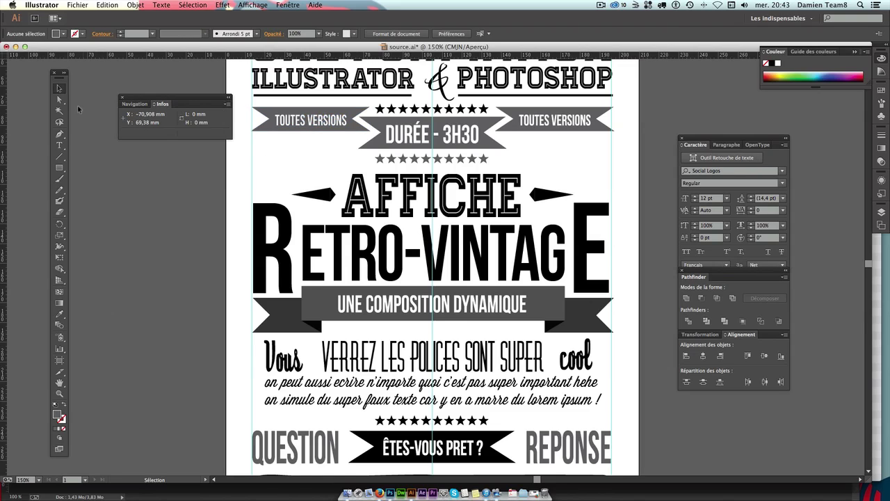
pyautogui.click(59, 168)
# Set the fill colour to crimson pink.
pyautogui.doubleClick(57, 415)
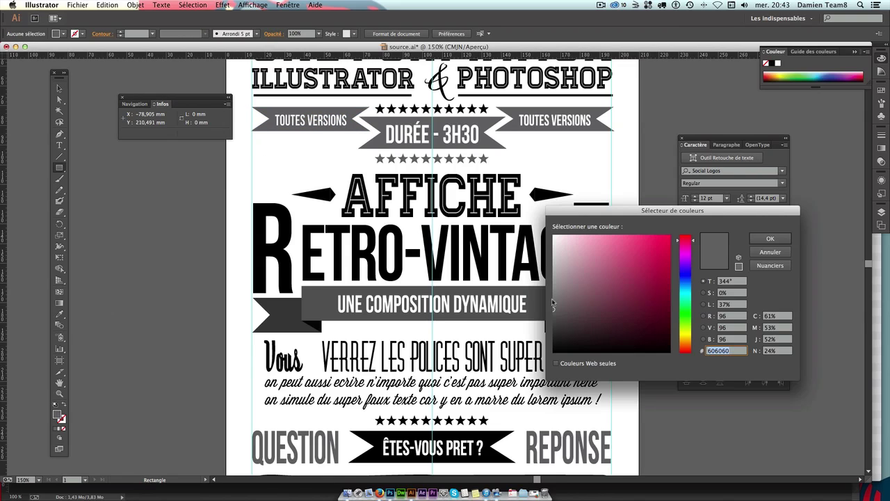
pyautogui.click(647, 243)
pyautogui.click(772, 238)
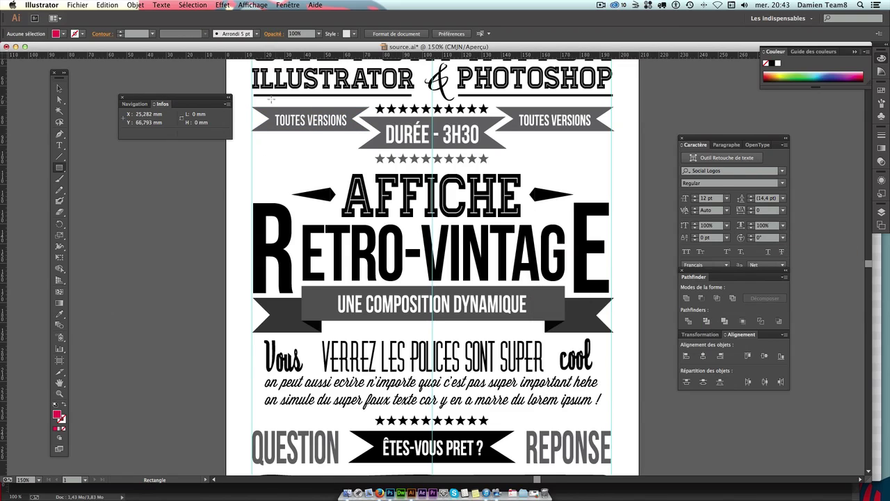
# Draw a pink rectangle over the left banner, send it to the back, then delete it.
pyautogui.moveTo(241, 99); pyautogui.dragTo(317, 163)
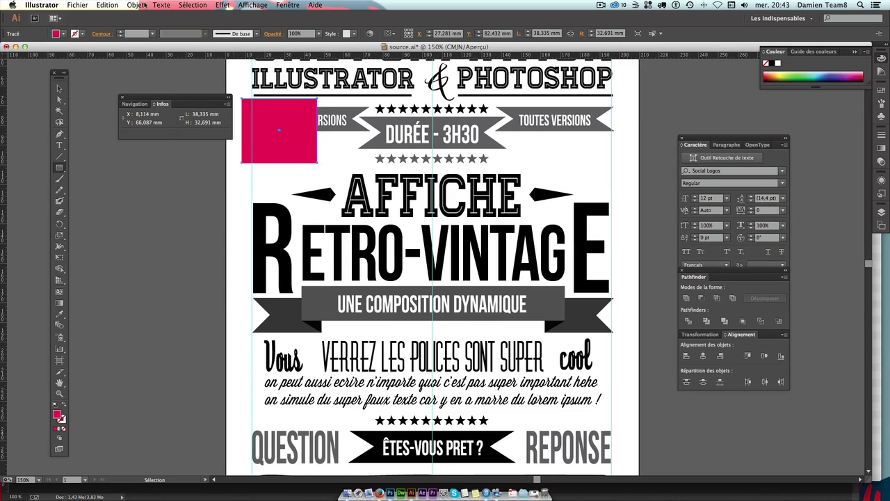
pyautogui.click(135, 5)
pyautogui.click(303, 52)
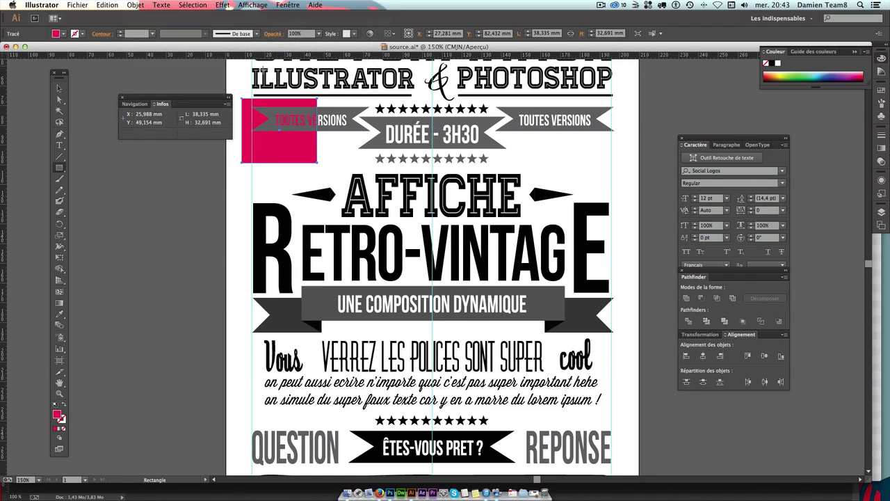
pyautogui.click(59, 88)
pyautogui.click(266, 182)
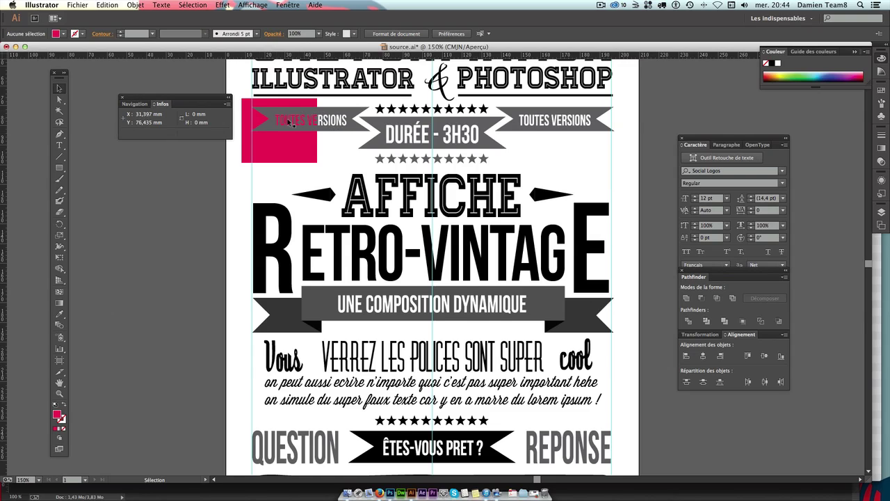
pyautogui.moveTo(286, 133)
pyautogui.mouseDown()
pyautogui.moveTo(317, 148)
pyautogui.moveTo(283, 134)
pyautogui.mouseUp()
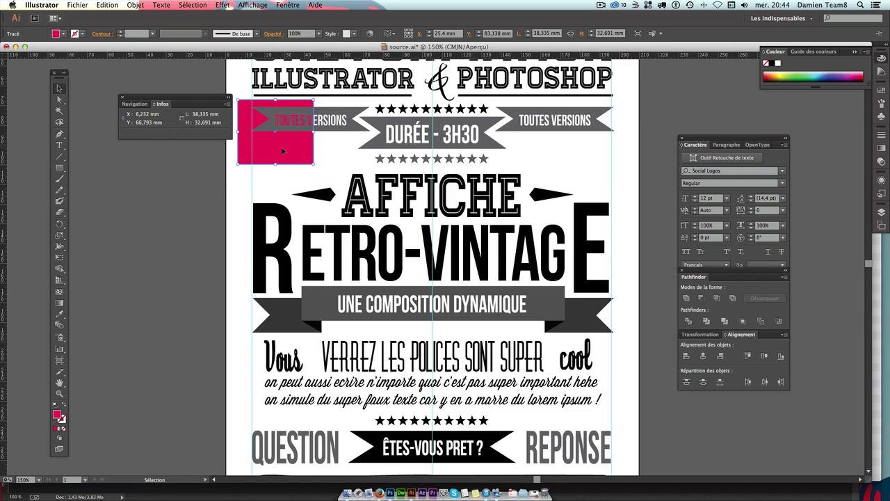
pyautogui.press('Delete')
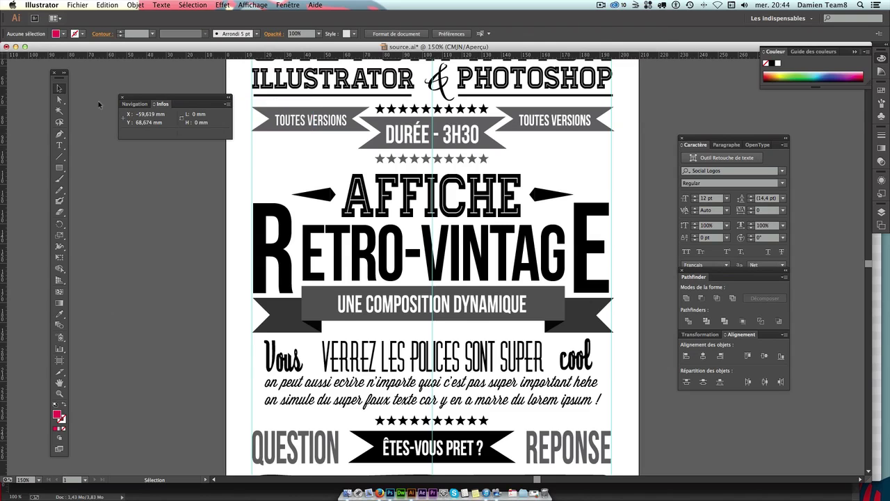
pyautogui.scroll(3, 437, 130)
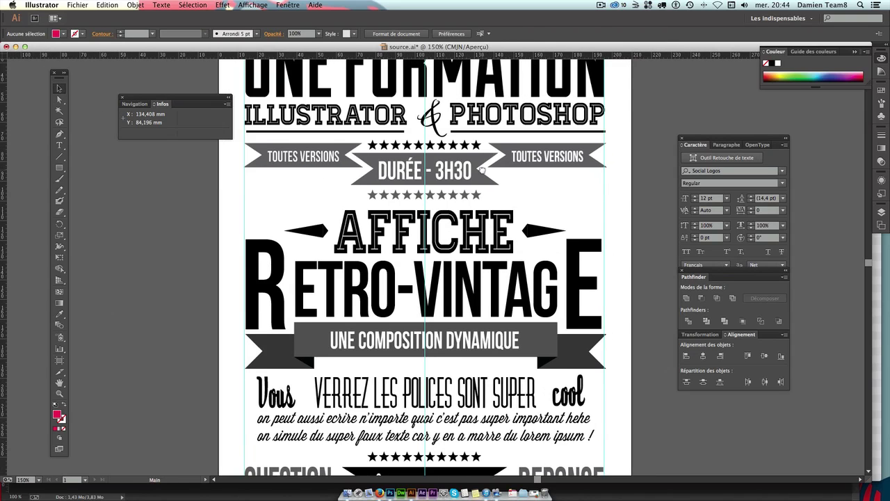
pyautogui.click(400, 172)
pyautogui.keyDown('shift'); pyautogui.click(366, 159); pyautogui.keyUp('shift')
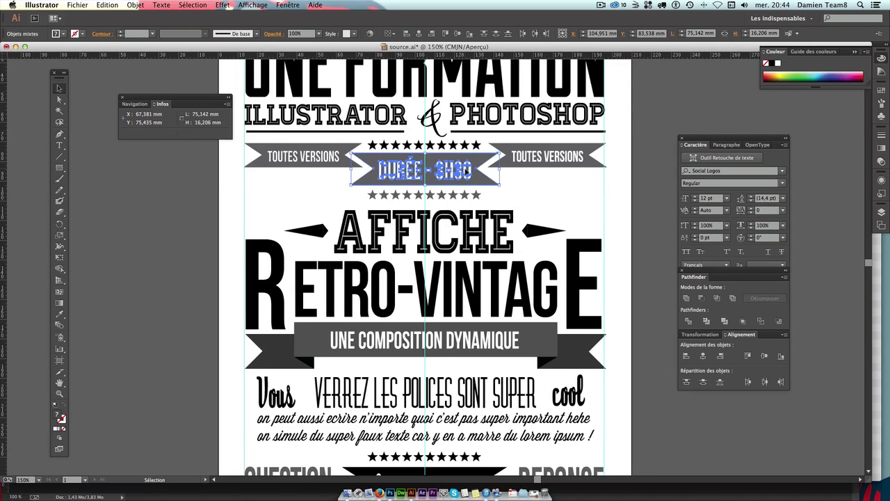
pyautogui.click(575, 182)
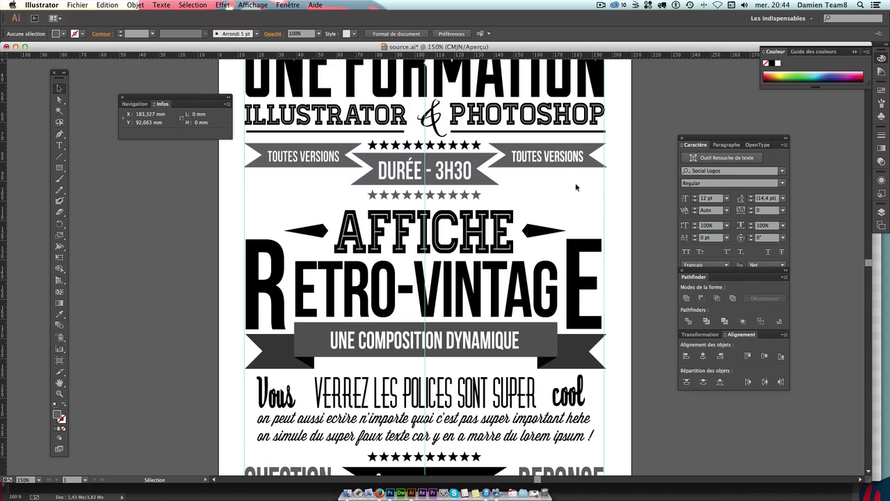
pyautogui.click(587, 153)
pyautogui.keyDown('shift'); pyautogui.click(602, 153); pyautogui.keyUp('shift')
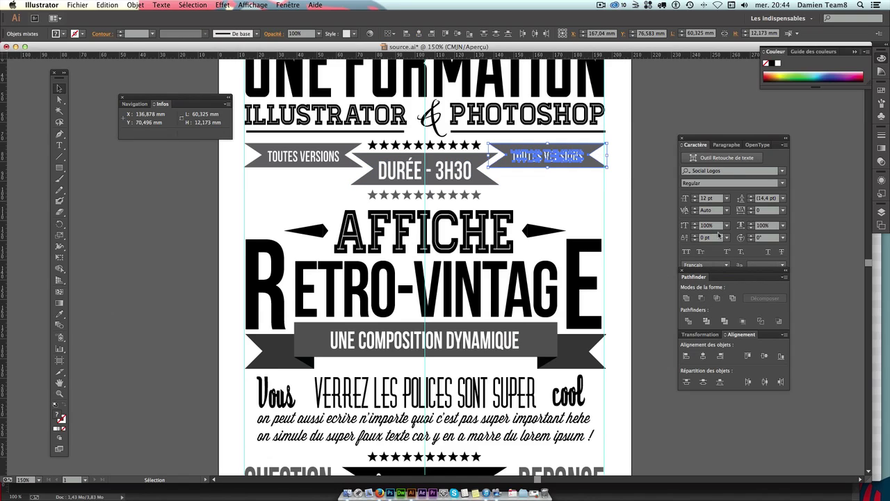
pyautogui.click(601, 204)
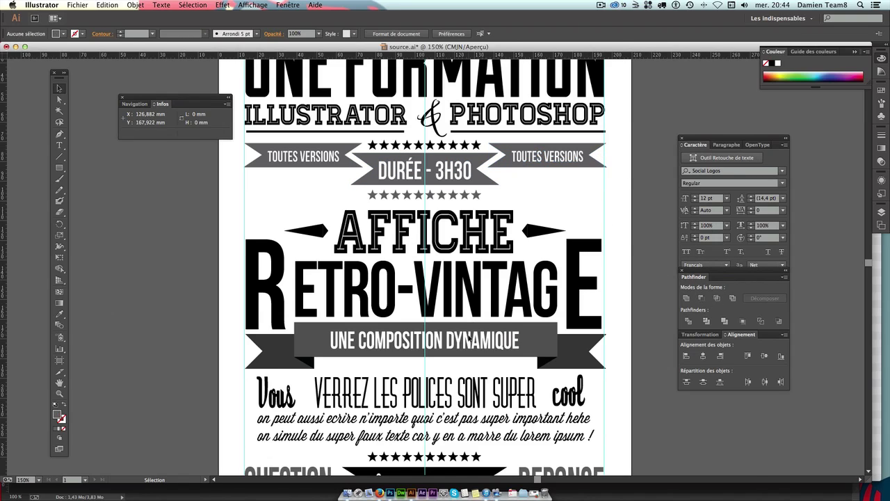
pyautogui.click(514, 340)
pyautogui.click(543, 343)
pyautogui.click(527, 345)
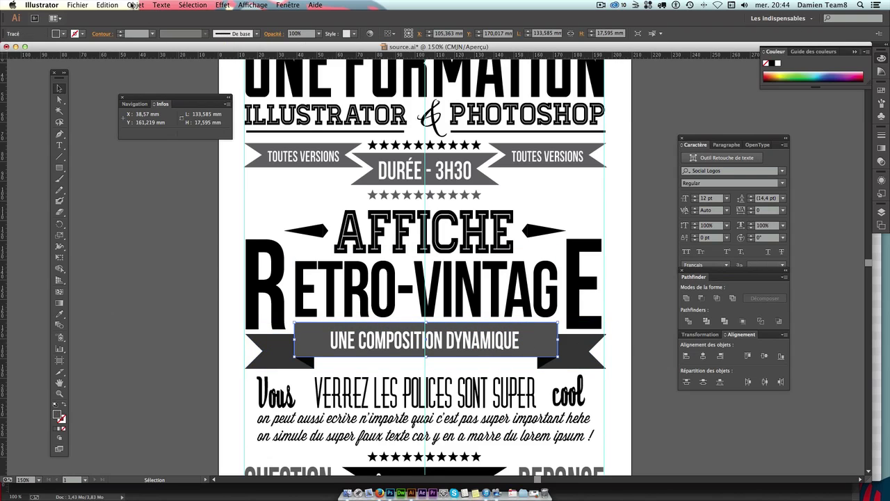
pyautogui.click(132, 5)
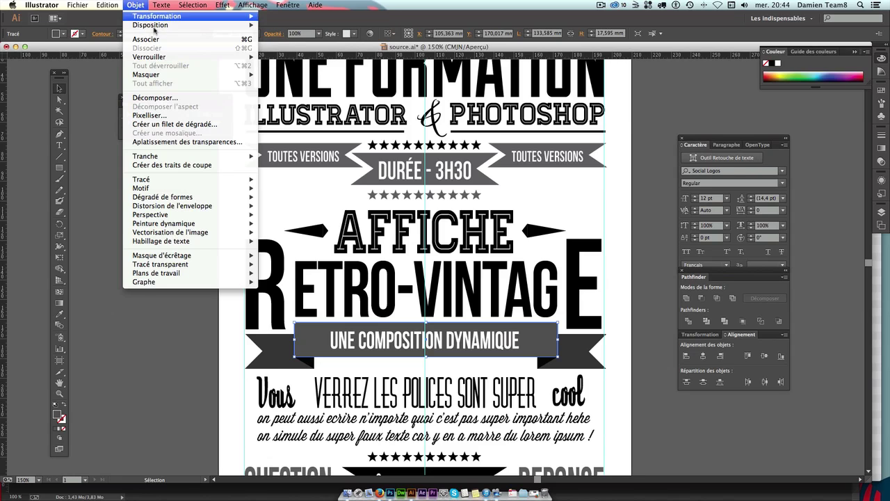
pyautogui.press('F8')
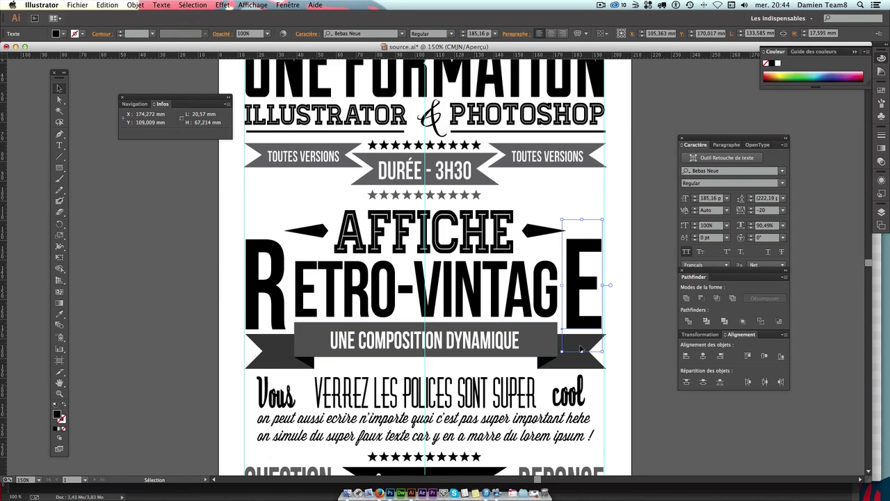
pyautogui.click(520, 348)
pyautogui.click(536, 350)
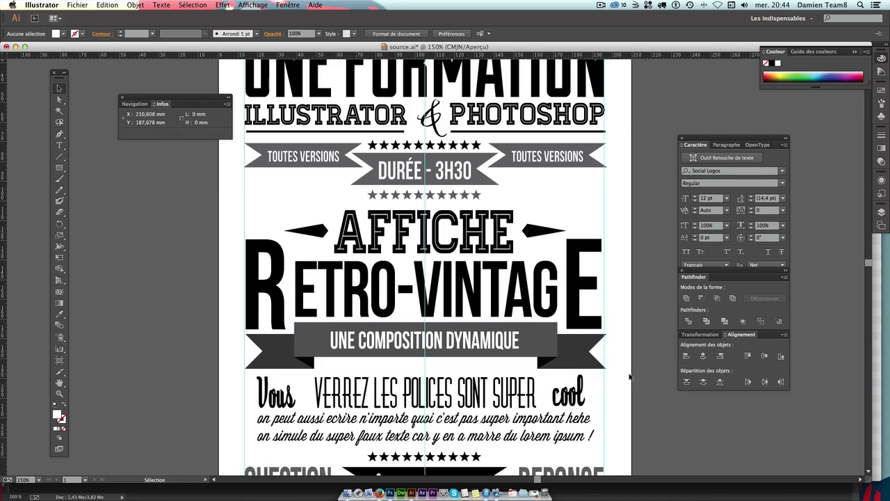
pyautogui.click(536, 343)
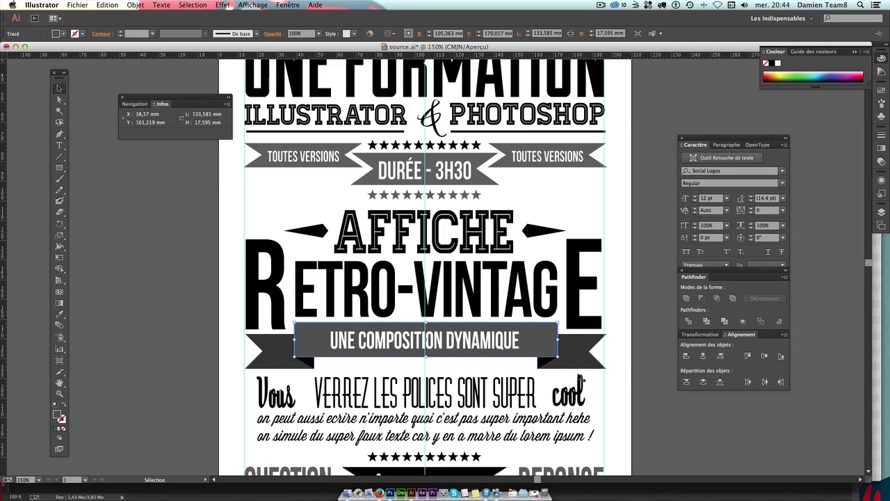
pyautogui.keyDown('shift'); pyautogui.click(493, 342); pyautogui.keyUp('shift')
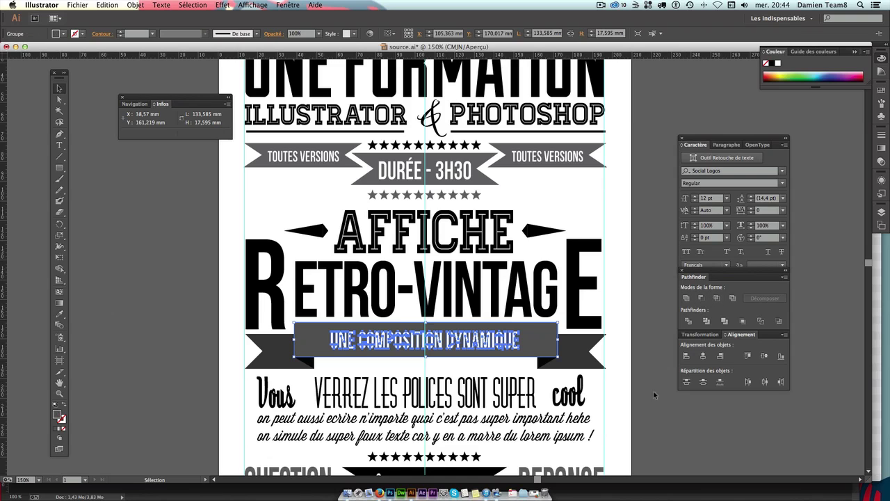
pyautogui.click(494, 445)
pyautogui.scroll(-3, 491, 420)
pyautogui.click(450, 412)
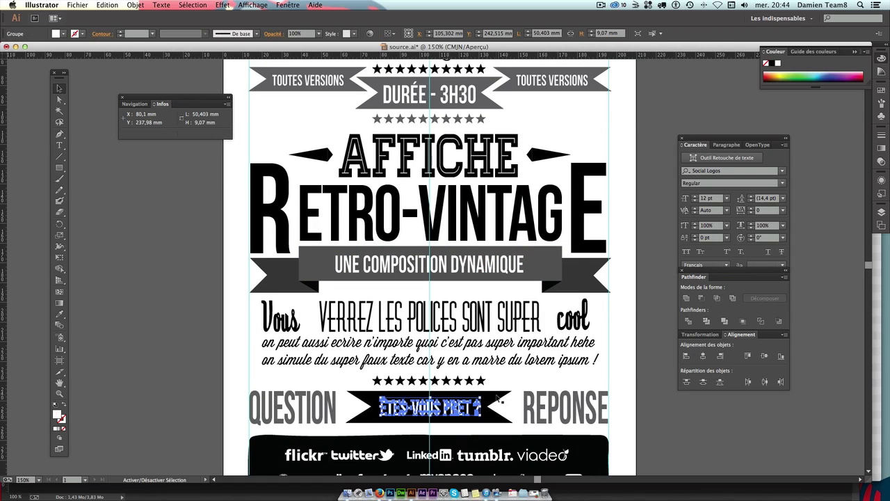
pyautogui.scroll(-4, 539, 290)
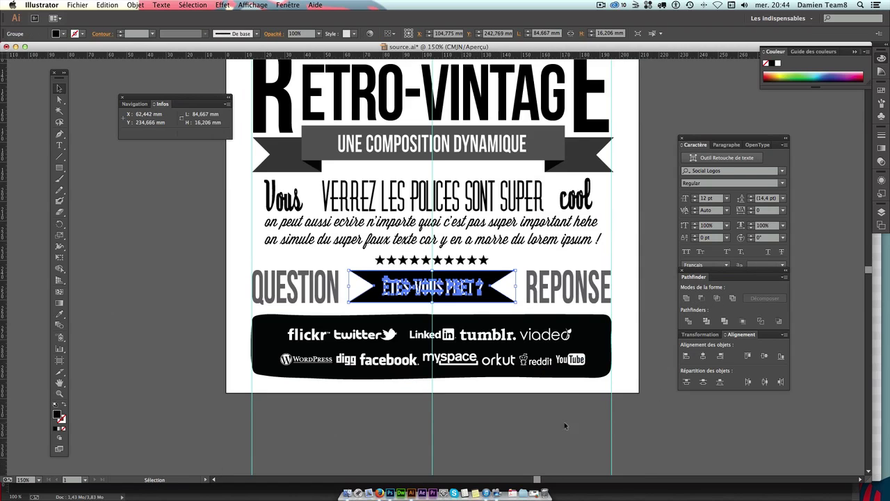
pyautogui.click(565, 424)
pyautogui.click(561, 340)
pyautogui.keyDown('shift'); pyautogui.click(601, 340); pyautogui.keyUp('shift')
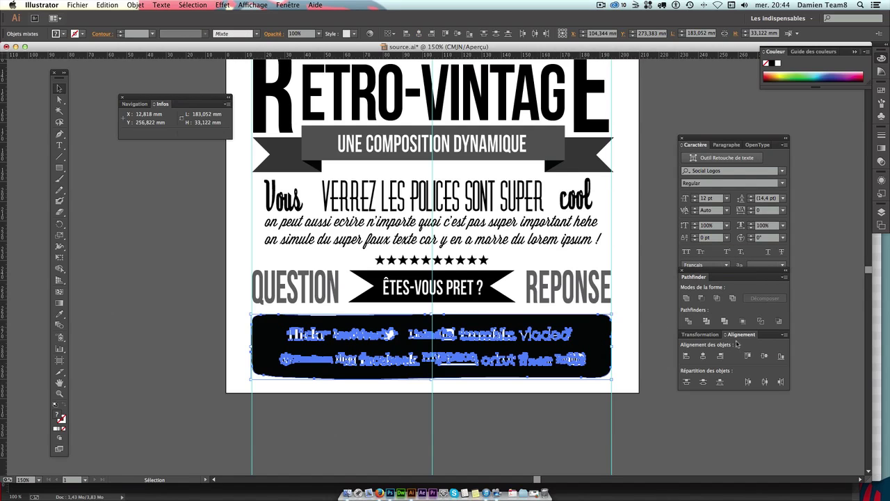
pyautogui.click(686, 298)
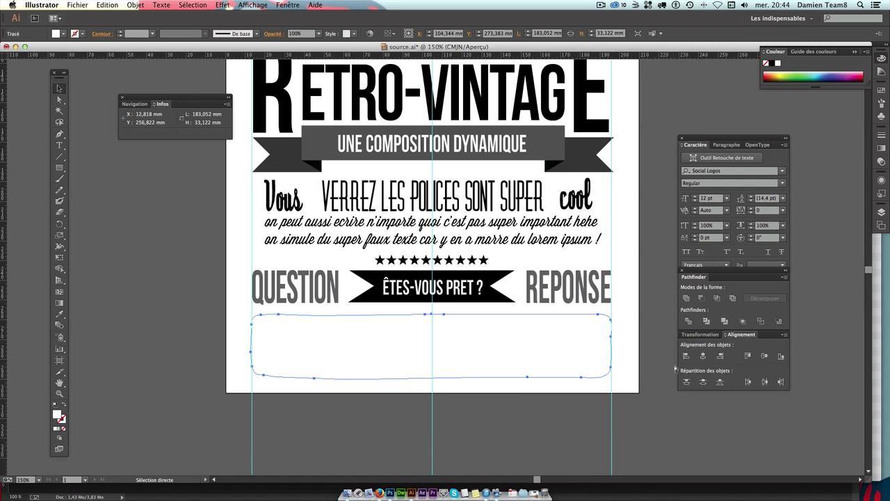
pyautogui.hotkey('ctrl', 'z')
pyautogui.click(634, 404)
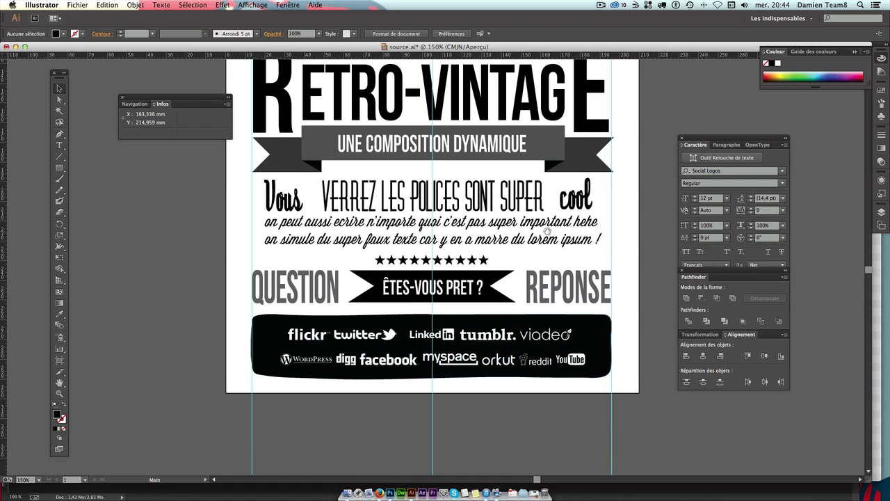
pyautogui.scroll(3, 547, 315)
# Zoom out, select all the poster artwork in Illustrator, and switch to Photoshop.
pyautogui.hotkey('ctrl', '-')
pyautogui.hotkey('ctrl', '-')
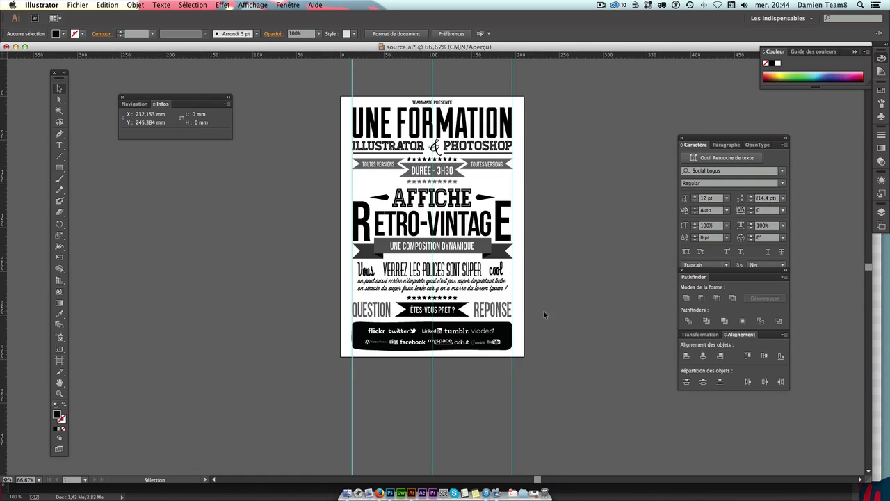
pyautogui.hotkey('ctrl', 'a')
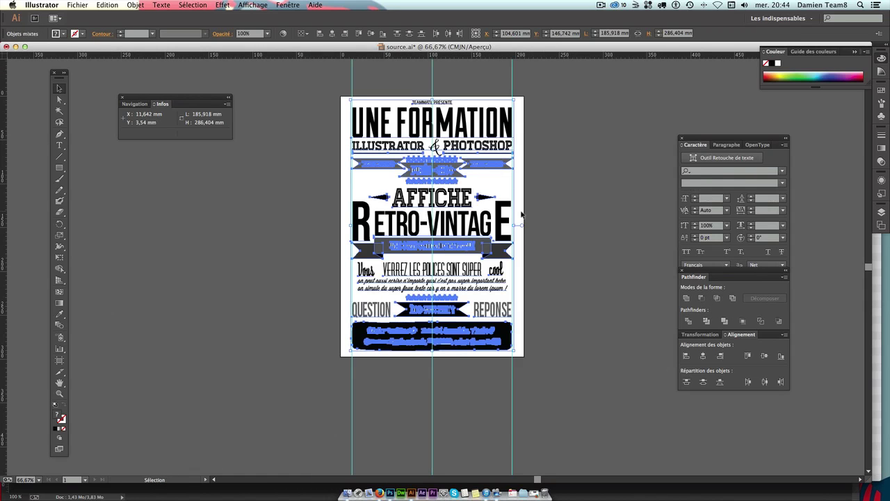
pyautogui.hotkey('ctrl', 'h')
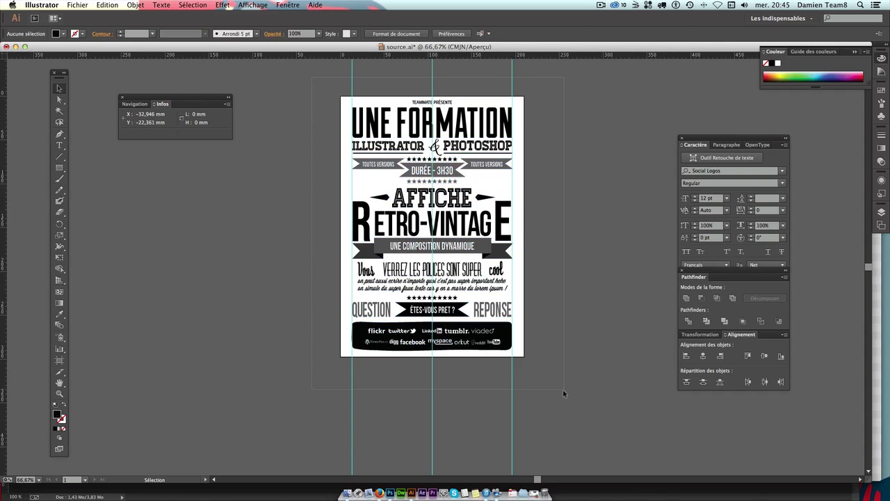
pyautogui.hotkey('ctrl', 'h')
pyautogui.press('v')
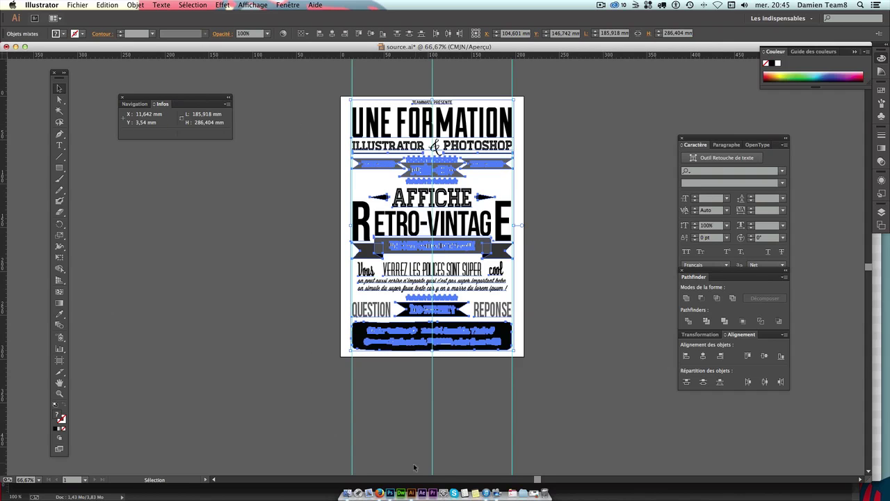
pyautogui.click(380, 486)
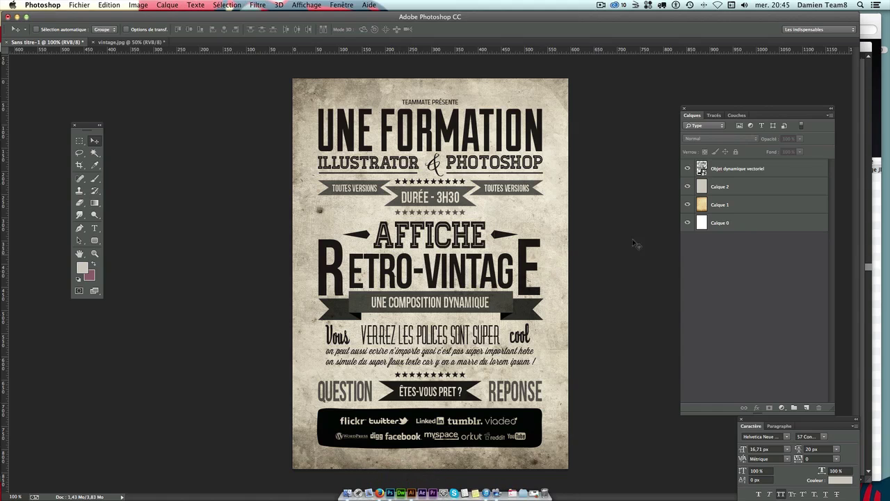
# Hide the old artwork layer and paste the poster above Calque 2 as a scaled smart object.
pyautogui.click(688, 169)
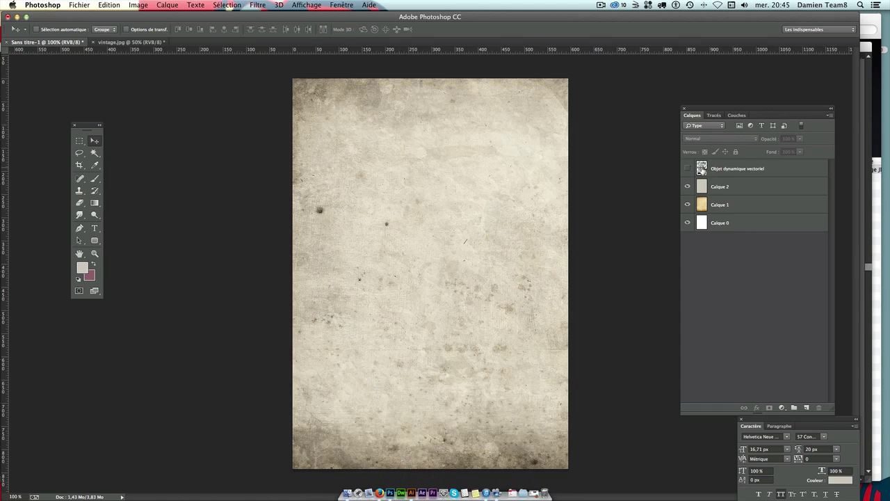
pyautogui.click(730, 169)
pyautogui.click(730, 186)
pyautogui.hotkey('ctrl', 'v')
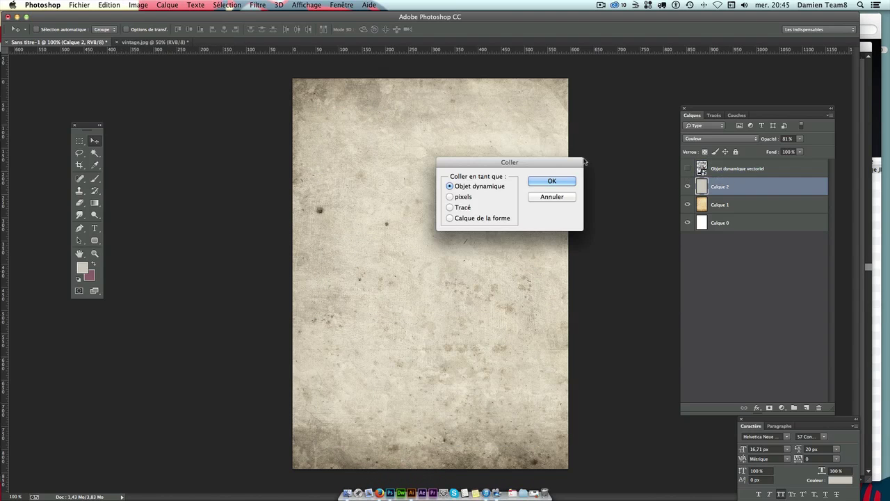
pyautogui.click(552, 181)
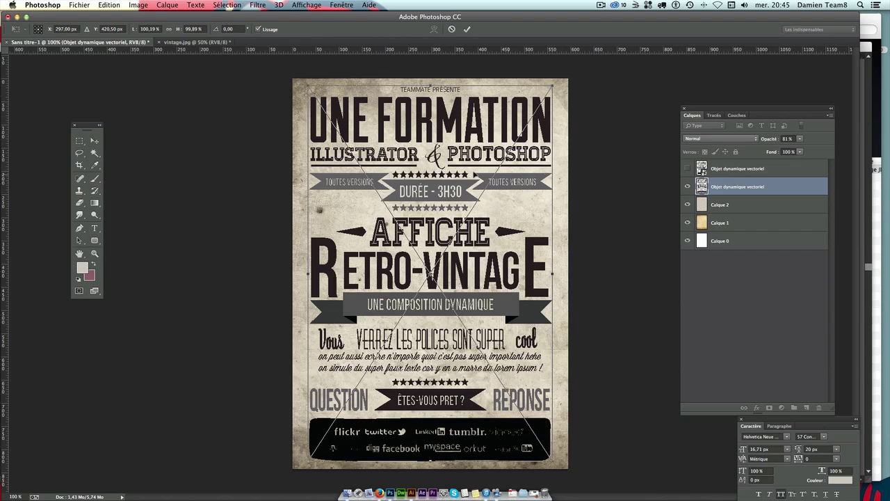
pyautogui.moveTo(306, 86); pyautogui.dragTo(327, 115)
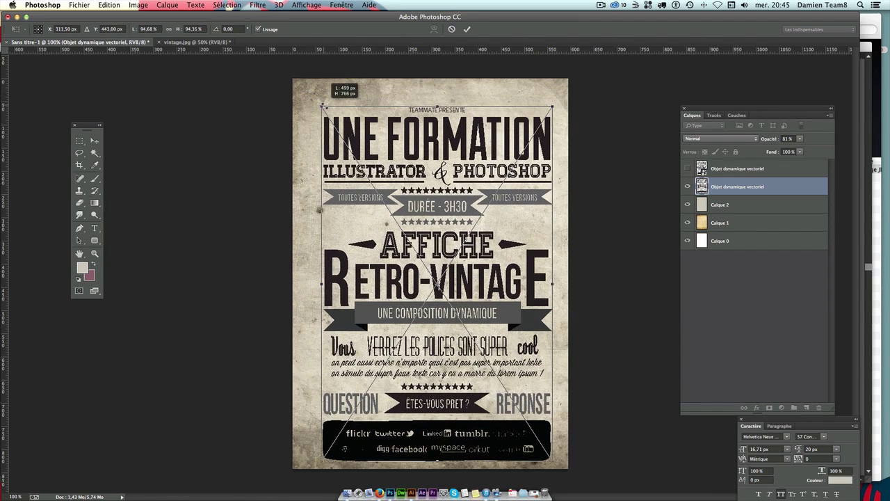
pyautogui.moveTo(412, 195)
pyautogui.mouseDown()
pyautogui.moveTo(407, 184)
pyautogui.moveTo(420, 239)
pyautogui.mouseUp()
pyautogui.press('Return')
# Set the pasted artwork to 100% opacity, reposition it, and scale it to about 87%.
pyautogui.press('0')
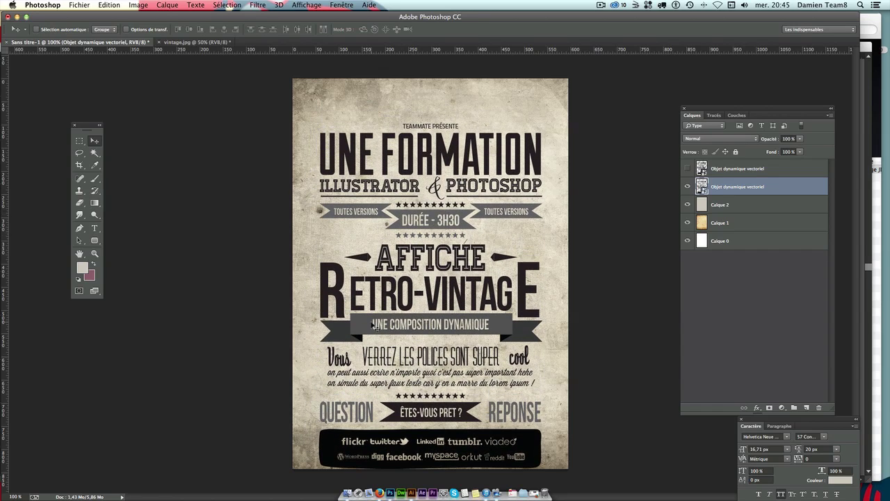
pyautogui.moveTo(424, 324)
pyautogui.mouseDown()
pyautogui.moveTo(388, 228)
pyautogui.moveTo(438, 248)
pyautogui.moveTo(438, 314)
pyautogui.mouseUp()
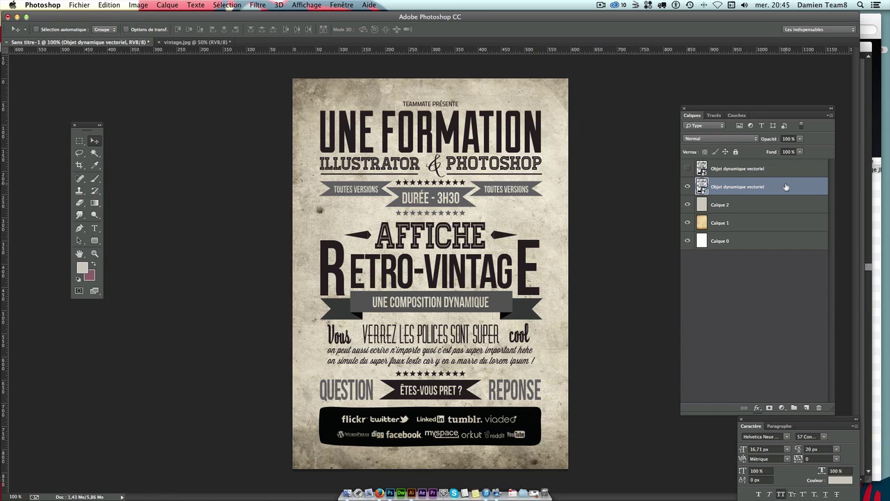
pyautogui.doubleClick(786, 187)
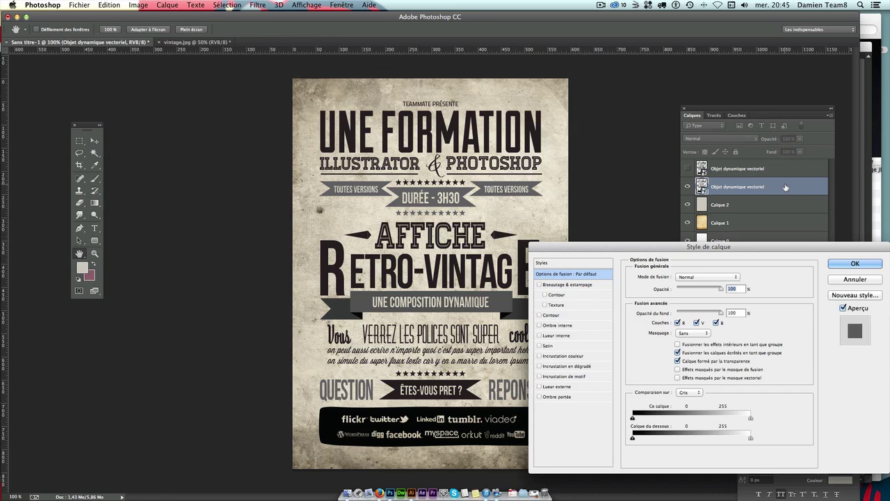
pyautogui.press('Return')
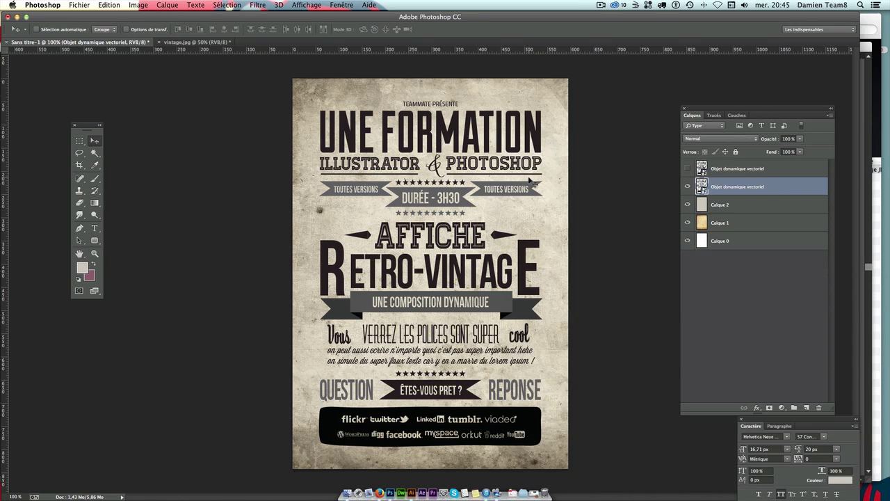
pyautogui.press('Down')
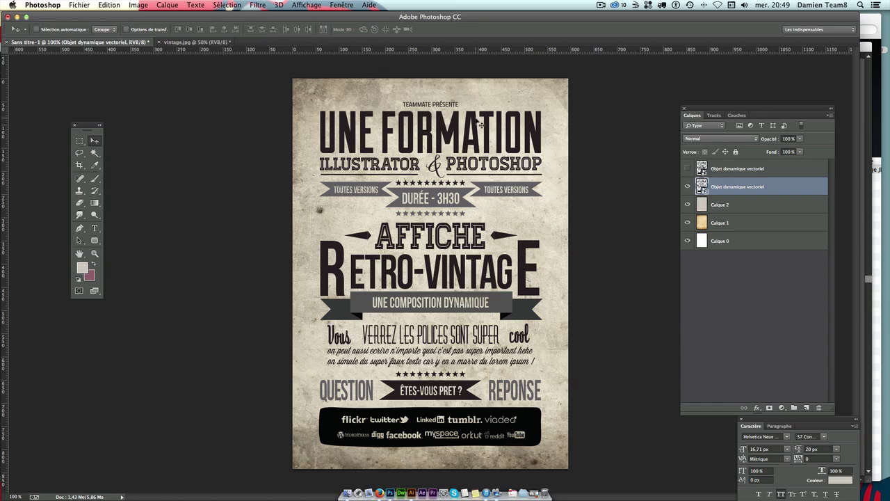
pyautogui.hotkey('ctrl', 't')
pyautogui.moveTo(319, 102); pyautogui.dragTo(325, 110)
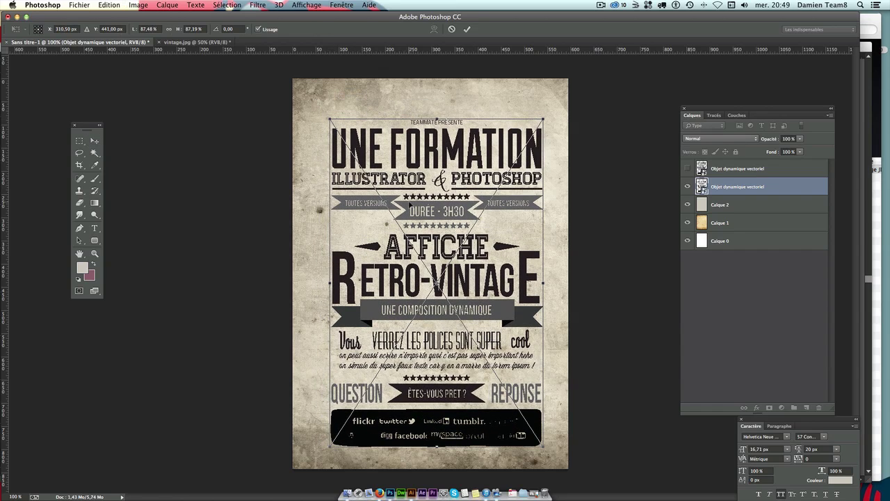
pyautogui.press('Return')
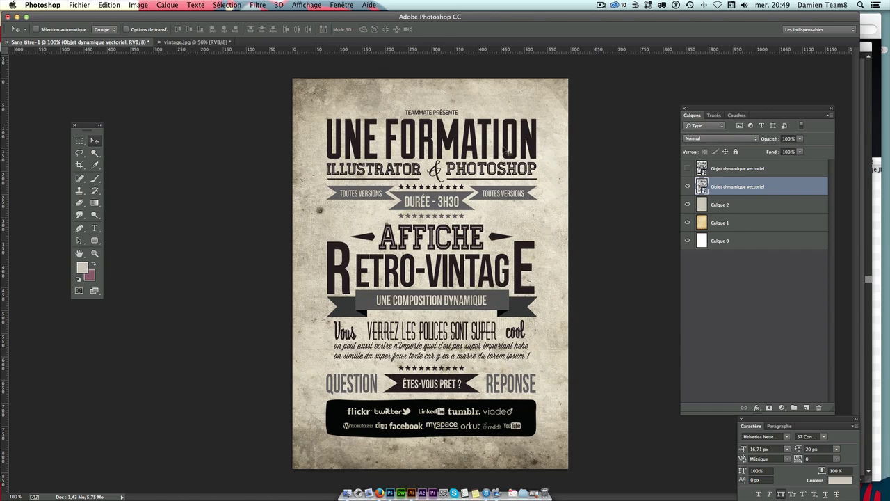
# Add a Gradient Overlay style to the artwork layer and open its gradient for editing.
pyautogui.doubleClick(804, 193)
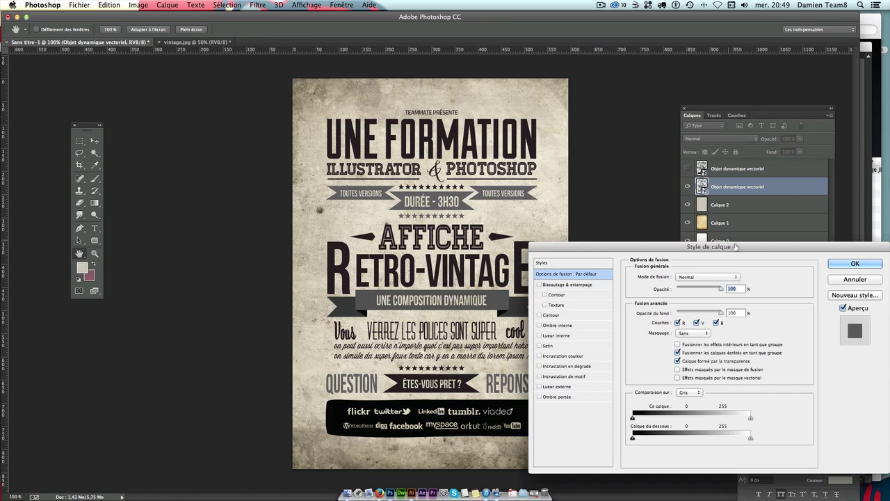
pyautogui.moveTo(622, 243)
pyautogui.mouseDown()
pyautogui.moveTo(700, 208)
pyautogui.moveTo(688, 201)
pyautogui.mouseUp()
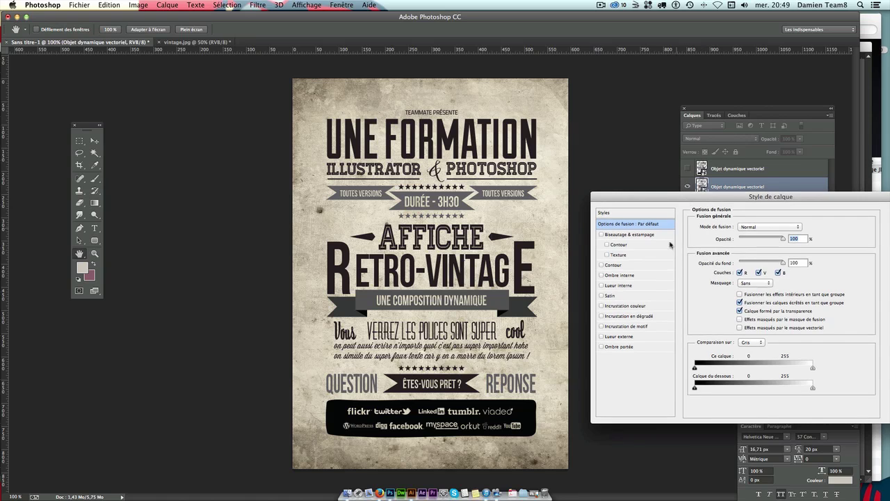
pyautogui.click(628, 316)
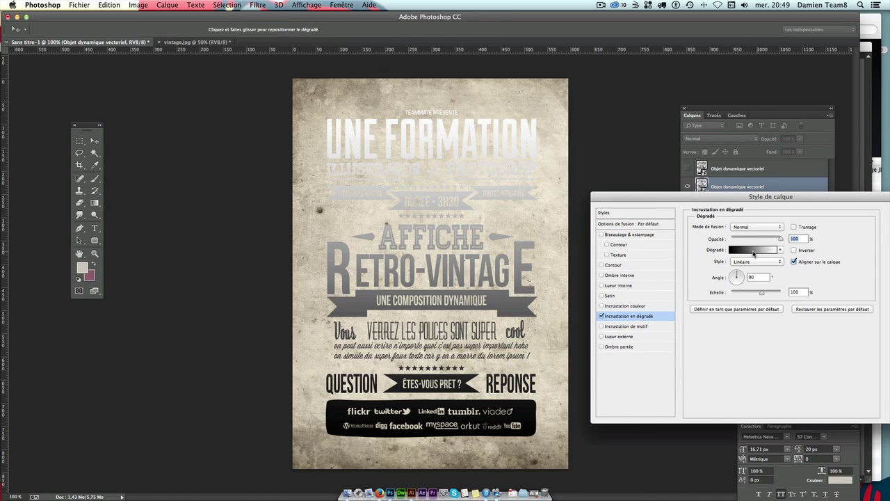
pyautogui.click(753, 253)
pyautogui.moveTo(737, 147); pyautogui.dragTo(666, 79)
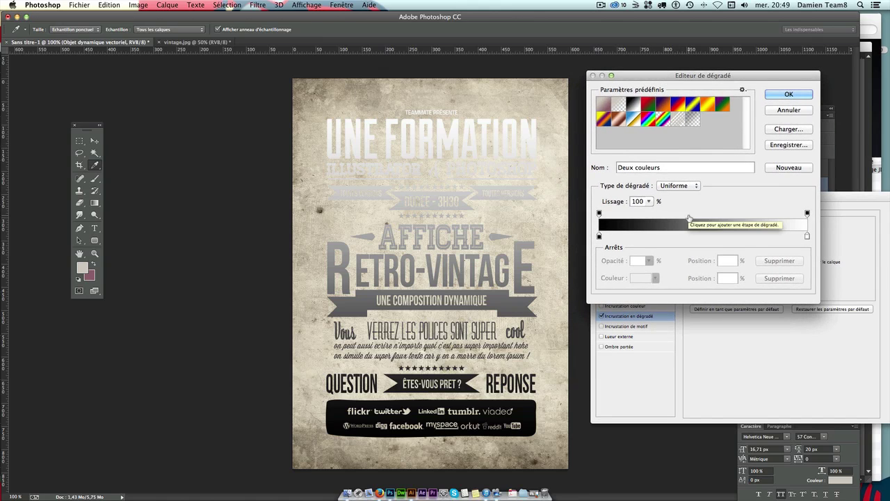
# Add a middle colour stop at 50% and start editing the dark left stop's colour.
pyautogui.click(703, 236)
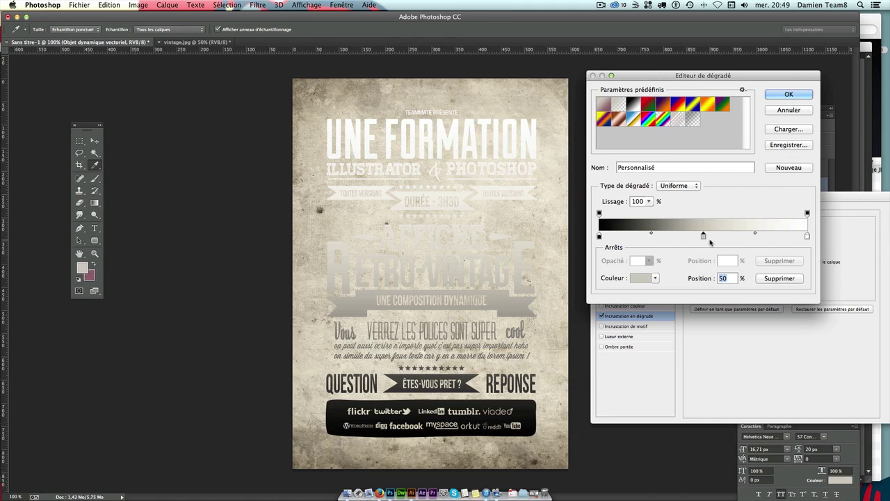
pyautogui.moveTo(709, 241); pyautogui.dragTo(700, 238)
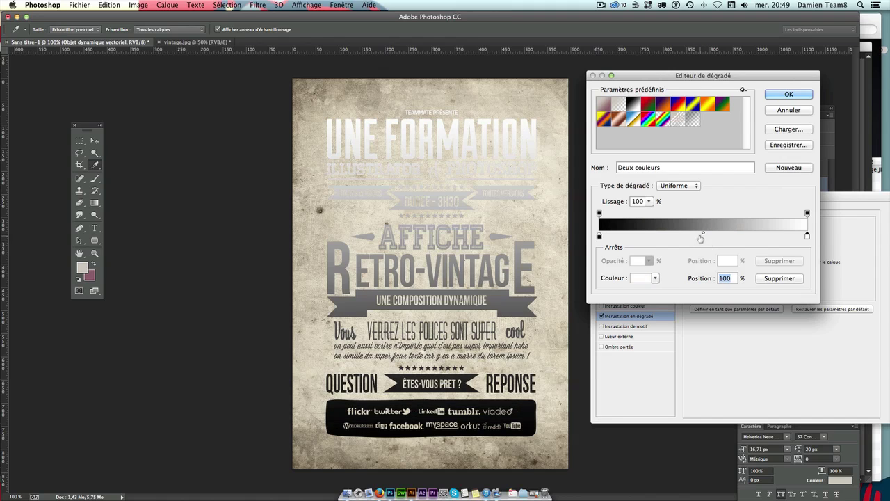
pyautogui.click(691, 237)
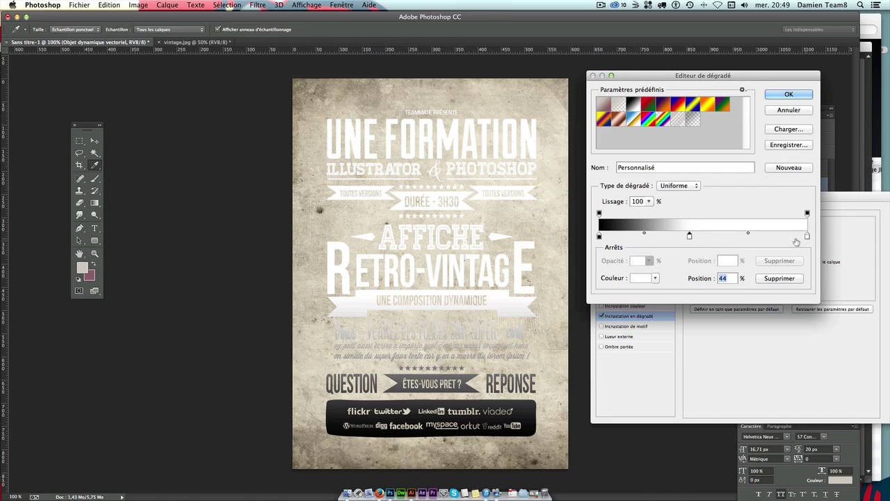
pyautogui.write('5')
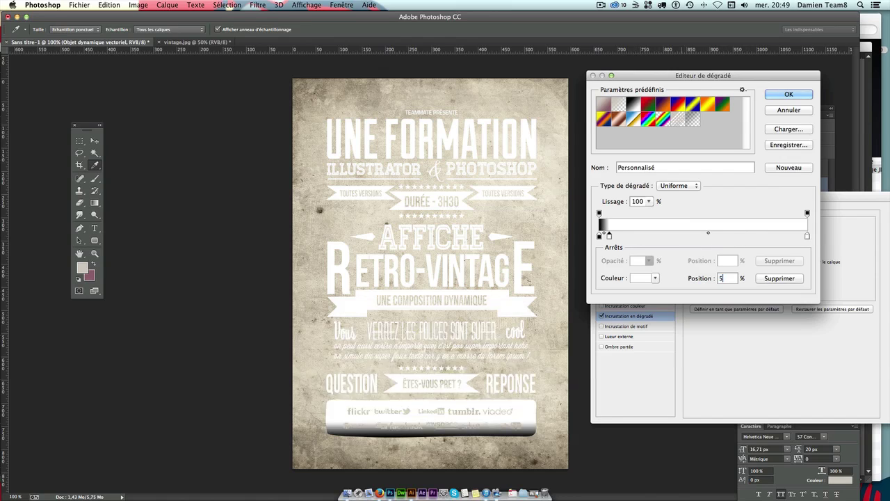
pyautogui.write('0')
pyautogui.press('Tab')
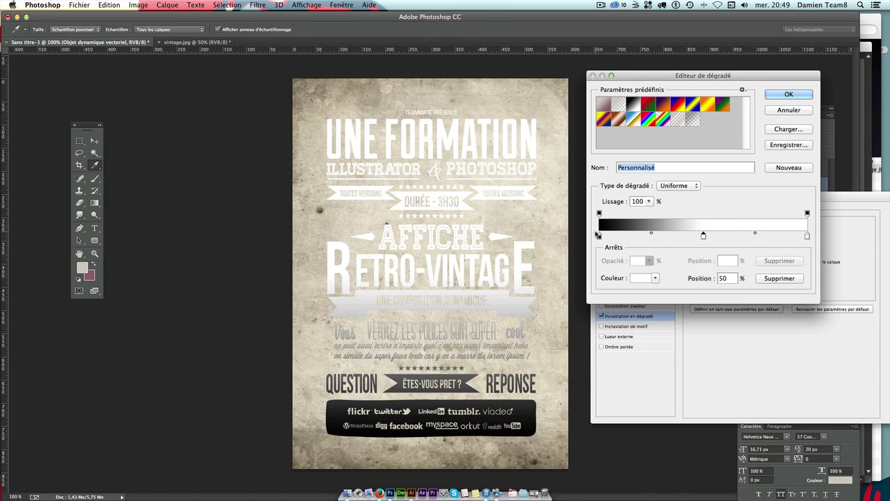
pyautogui.doubleClick(598, 236)
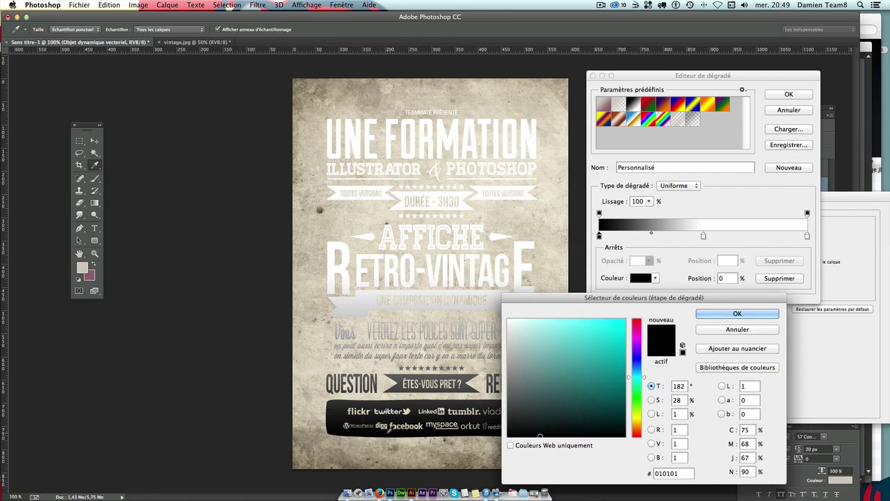
# Set the gradient's left stop colour to grey-blue 3f4c52.
pyautogui.click(683, 472)
pyautogui.write('3')
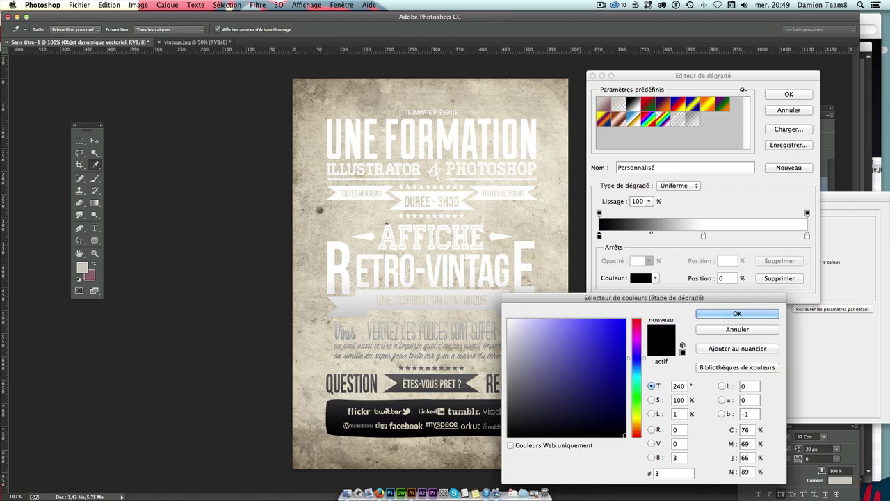
pyautogui.write('f4')
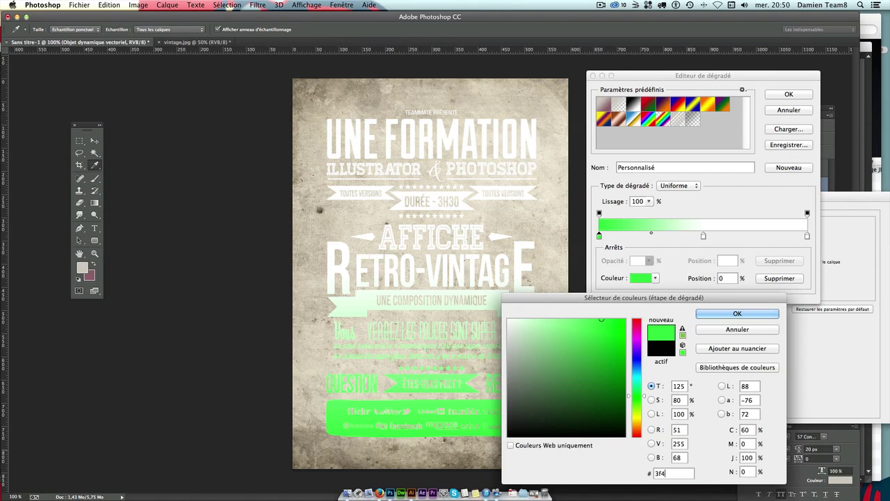
pyautogui.write('c')
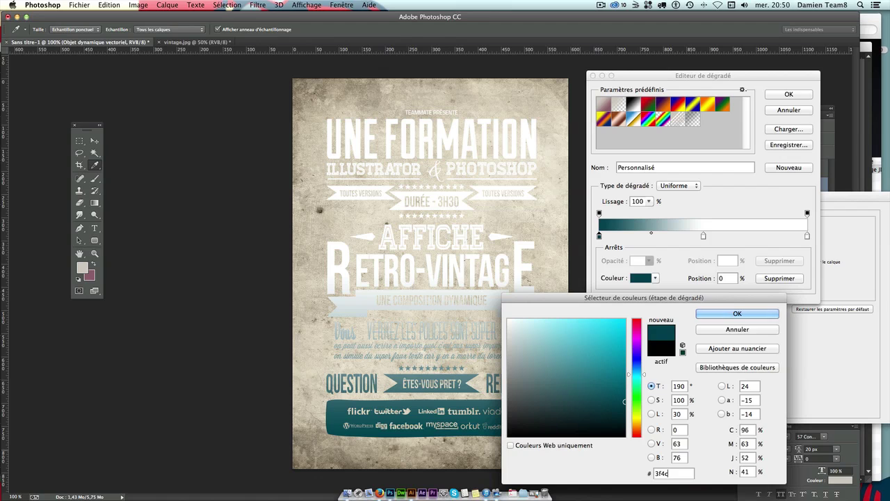
pyautogui.write('52')
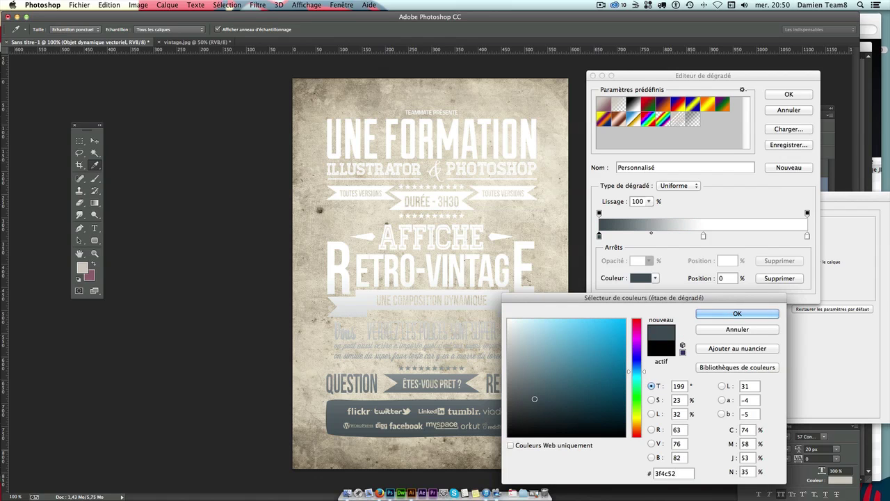
pyautogui.click(737, 314)
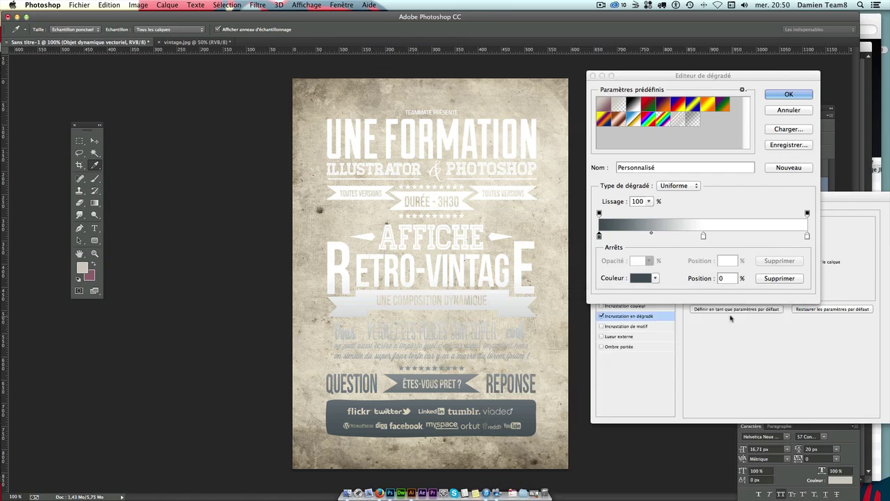
# Set the 50% middle stop colour to mauve 8c676e.
pyautogui.doubleClick(703, 236)
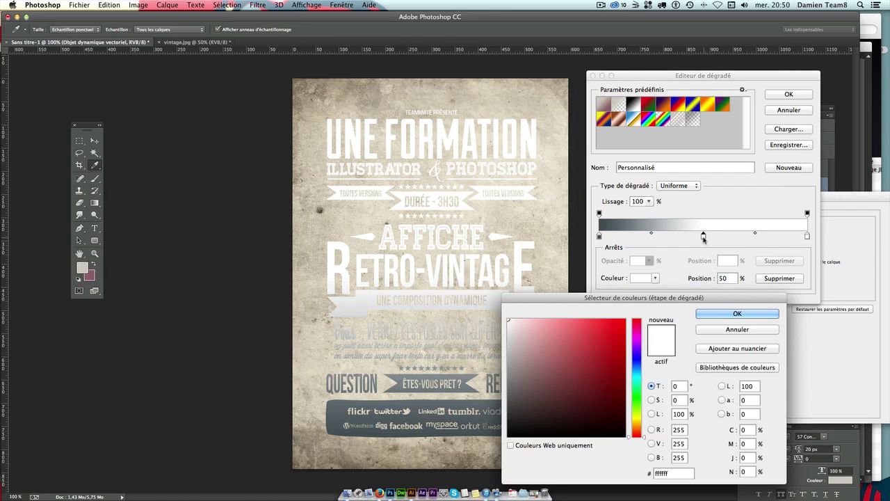
pyautogui.doubleClick(672, 474)
pyautogui.write('8')
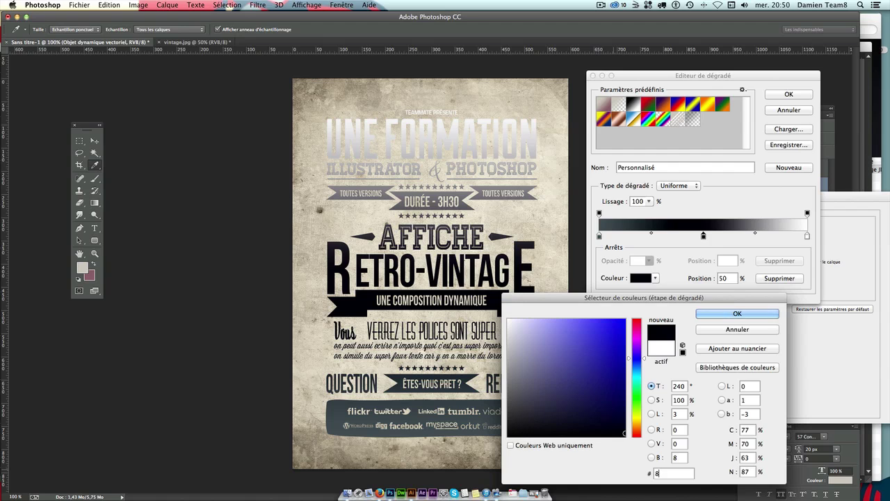
pyautogui.write('c6')
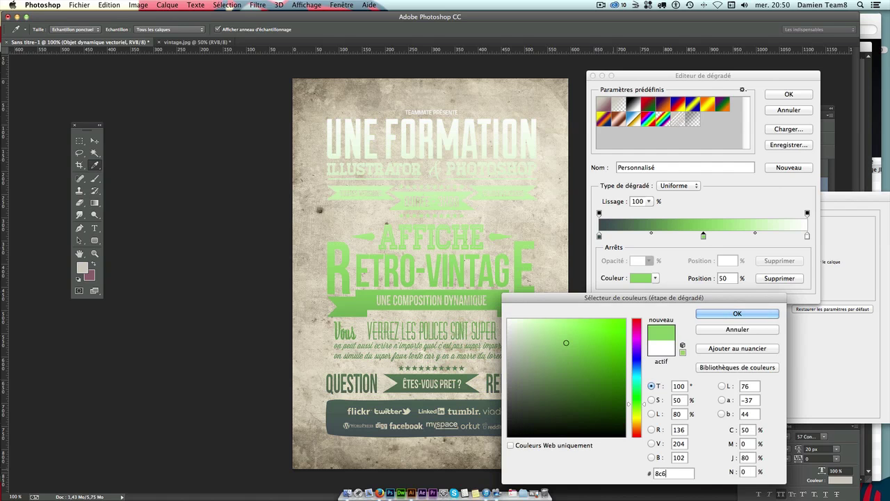
pyautogui.write('7')
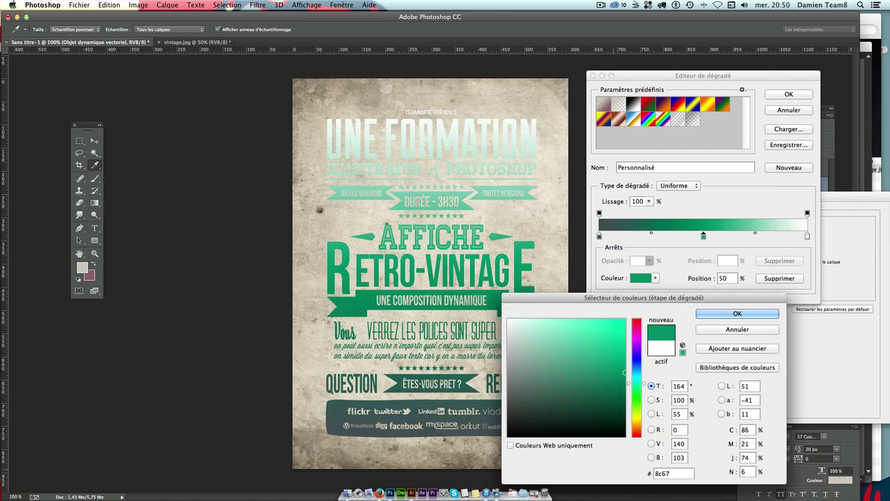
pyautogui.write('5')
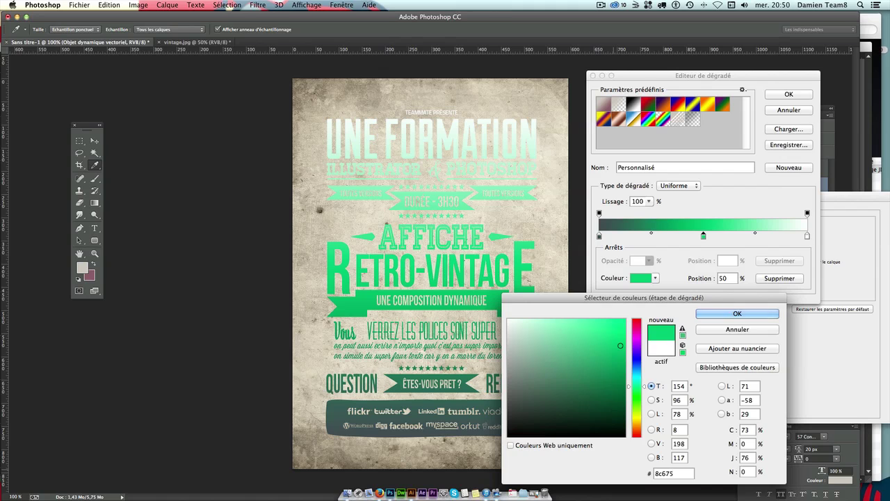
pyautogui.press('BackSpace')
pyautogui.write('9')
pyautogui.press('BackSpace')
pyautogui.write('6e')
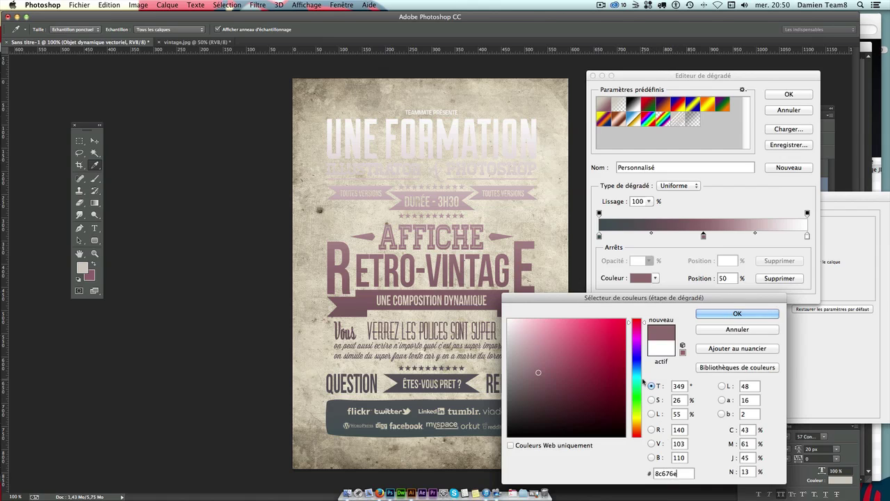
# Set the gradient's end stop to 61575f and commit the gradient overlay on the layer.
pyautogui.click(713, 332)
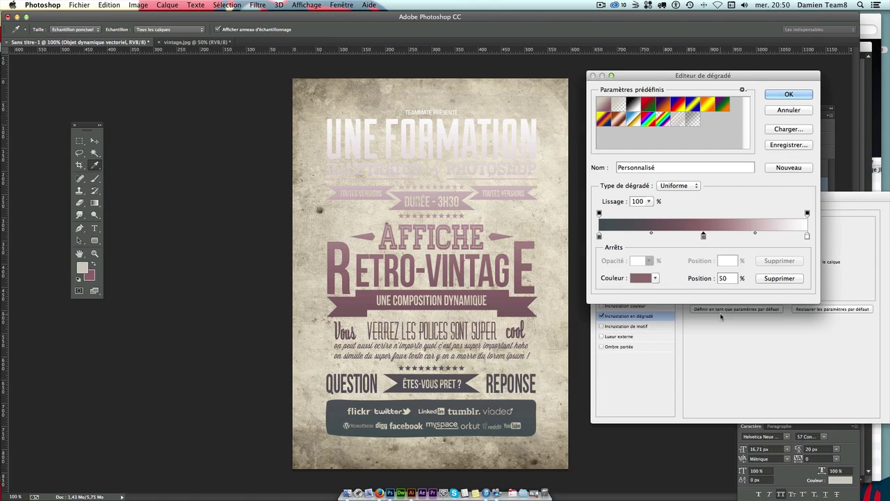
pyautogui.doubleClick(807, 237)
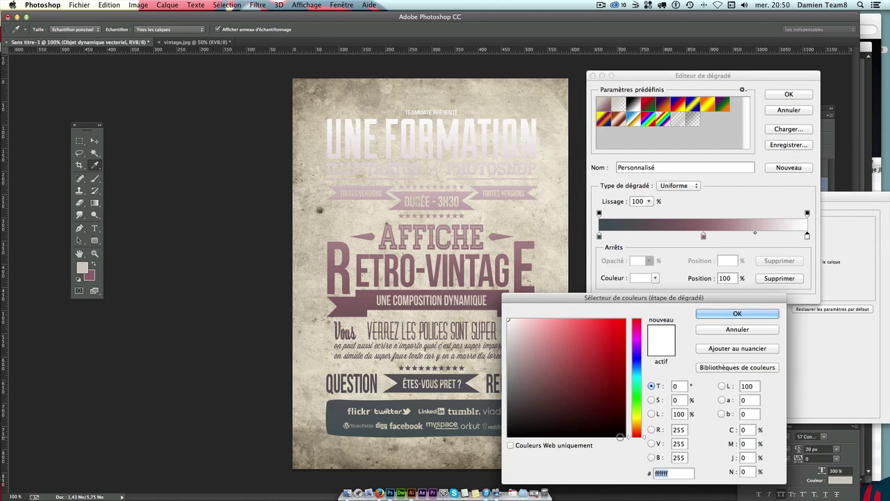
pyautogui.write('61')
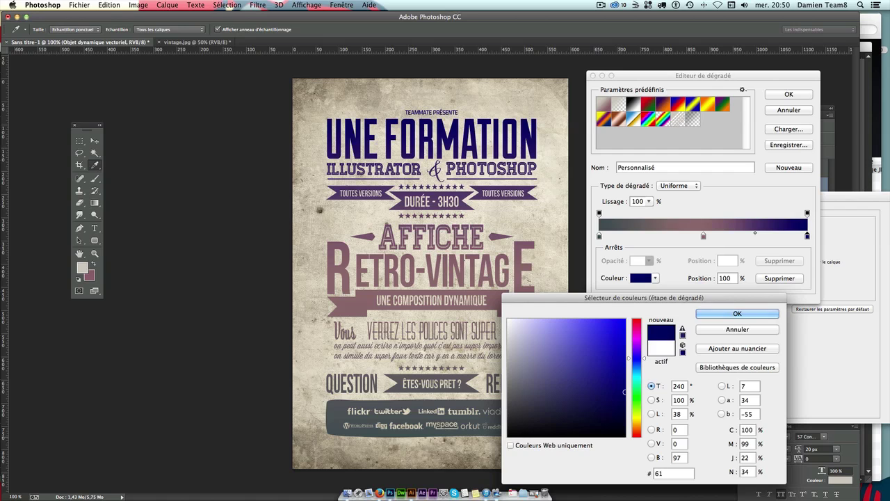
pyautogui.write('575')
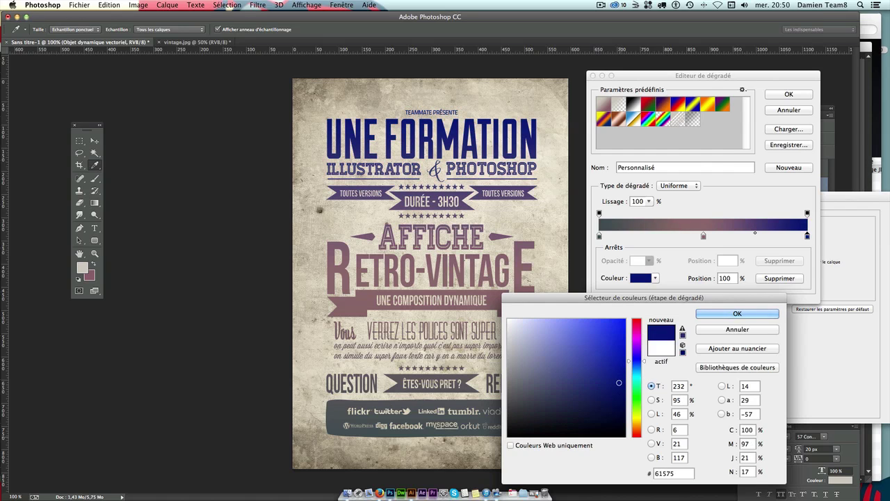
pyautogui.write('f')
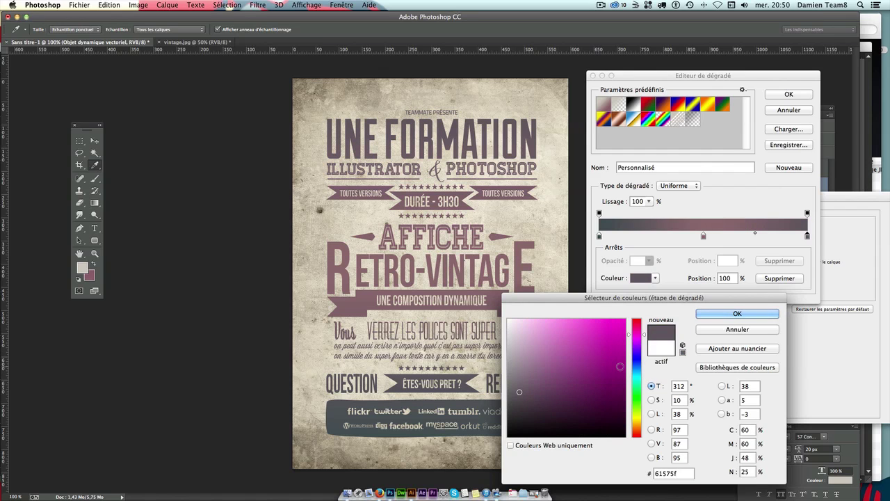
pyautogui.click(731, 313)
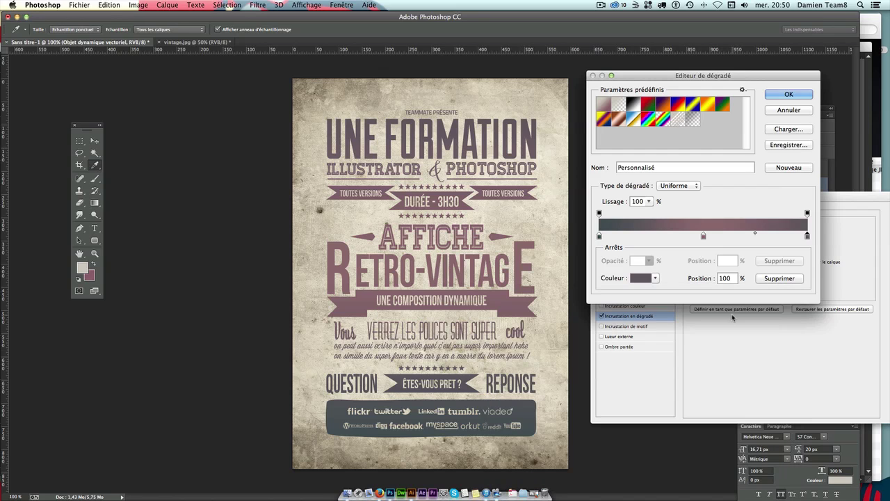
pyautogui.click(784, 94)
pyautogui.moveTo(796, 200); pyautogui.dragTo(790, 201)
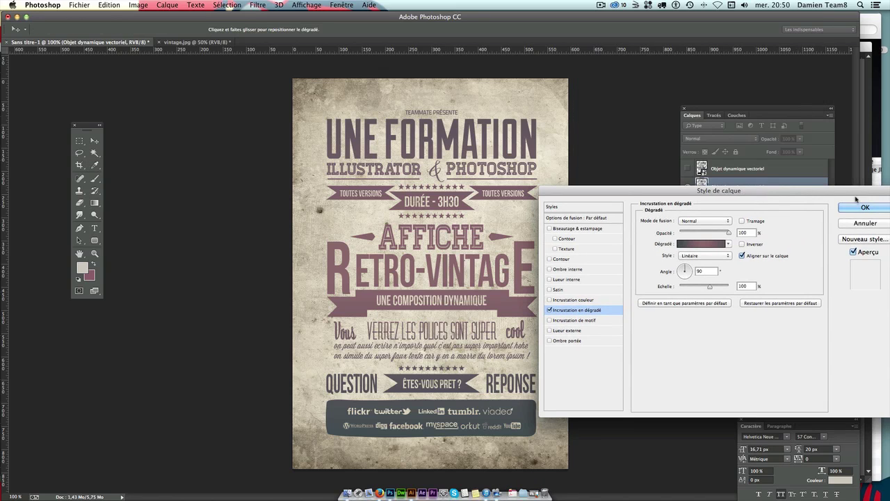
pyautogui.click(859, 203)
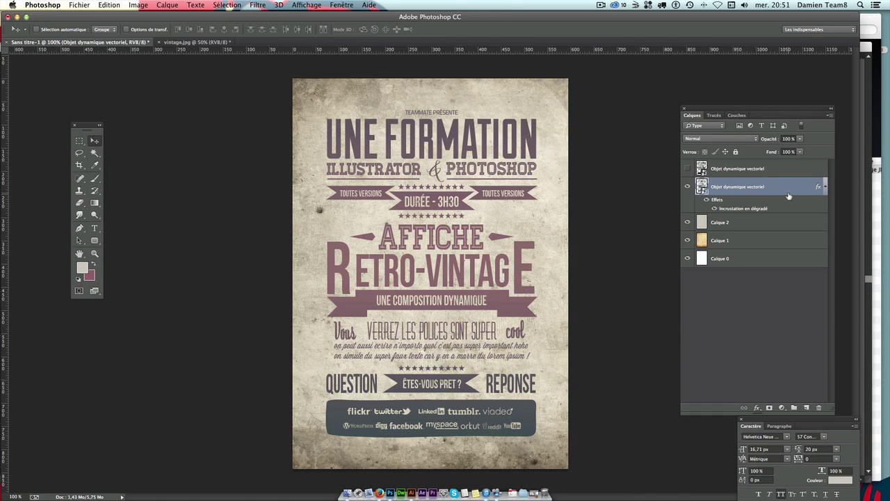
# Set the text layer to Multiply and add a new empty layer above it.
pyautogui.hotkey('shift', 'alt', 'm')
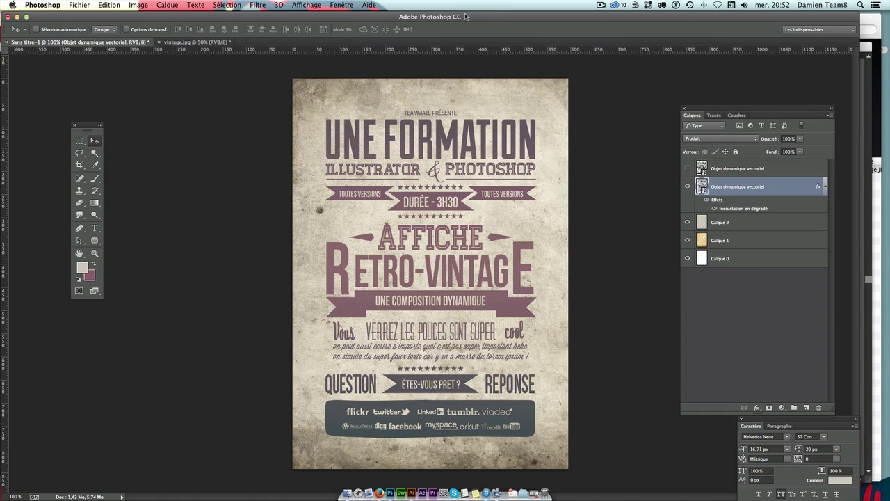
pyautogui.moveTo(466, 15); pyautogui.dragTo(469, 15)
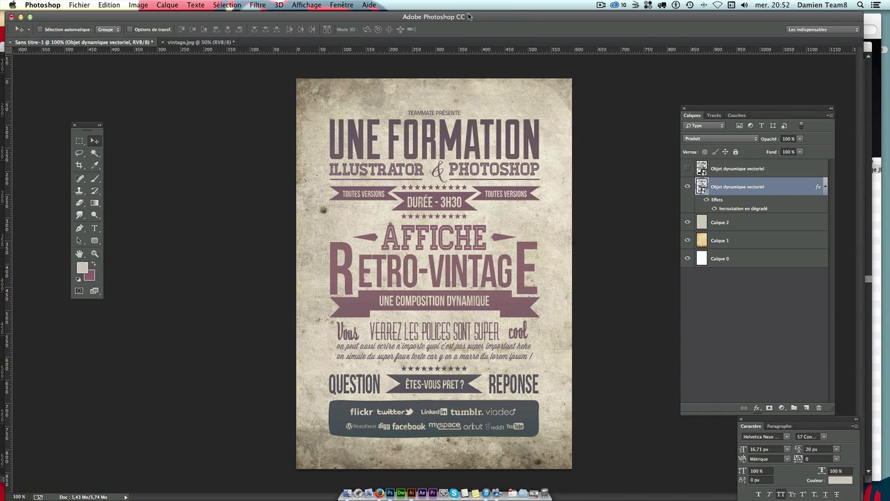
pyautogui.click(806, 408)
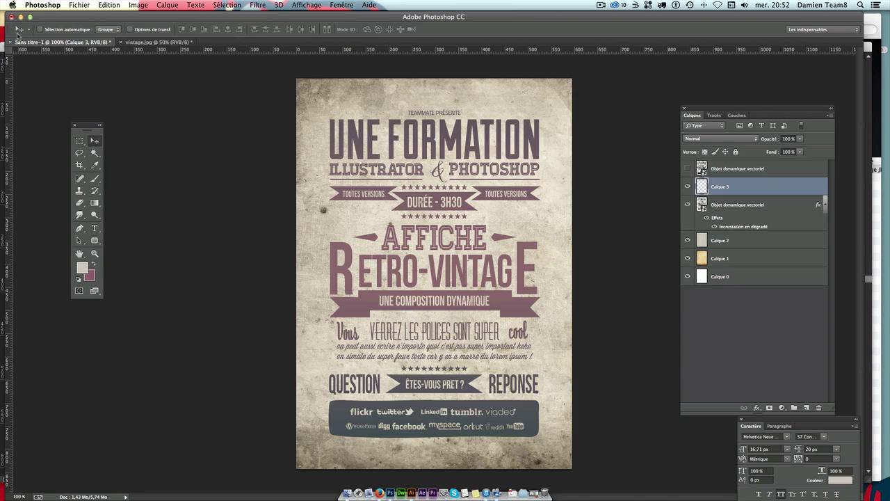
# Append the Grunge_Brushes_005_by_Tackybrush set and choose a grunge brush at 470 px.
pyautogui.click(97, 180)
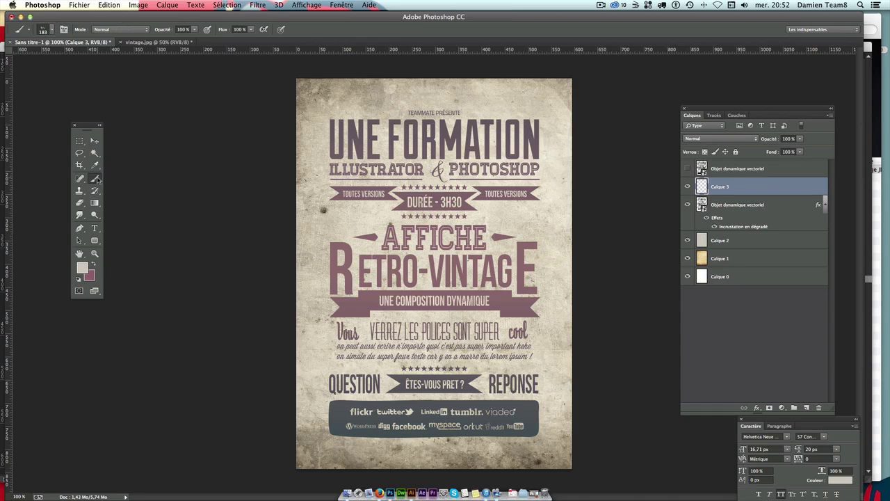
pyautogui.click(50, 30)
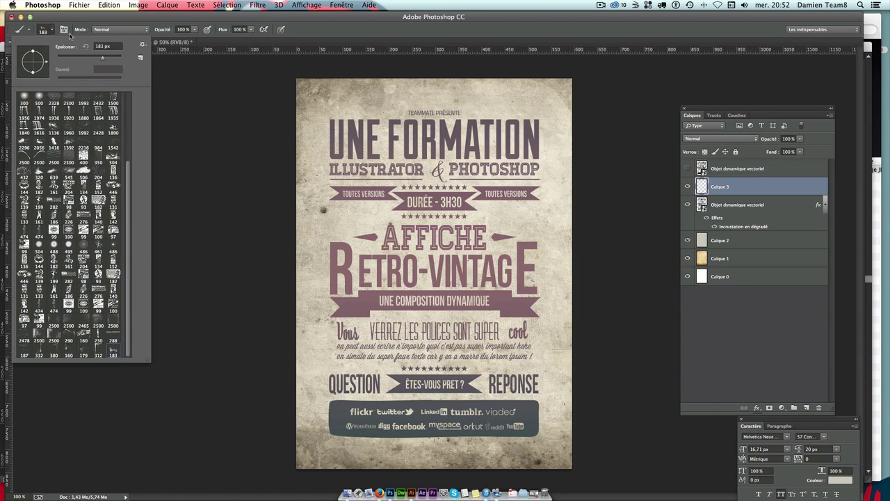
pyautogui.click(55, 34)
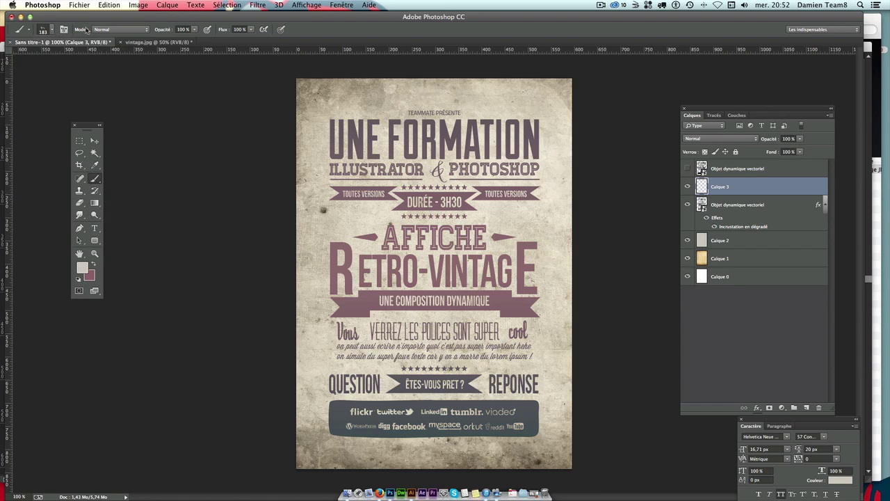
pyautogui.click(55, 32)
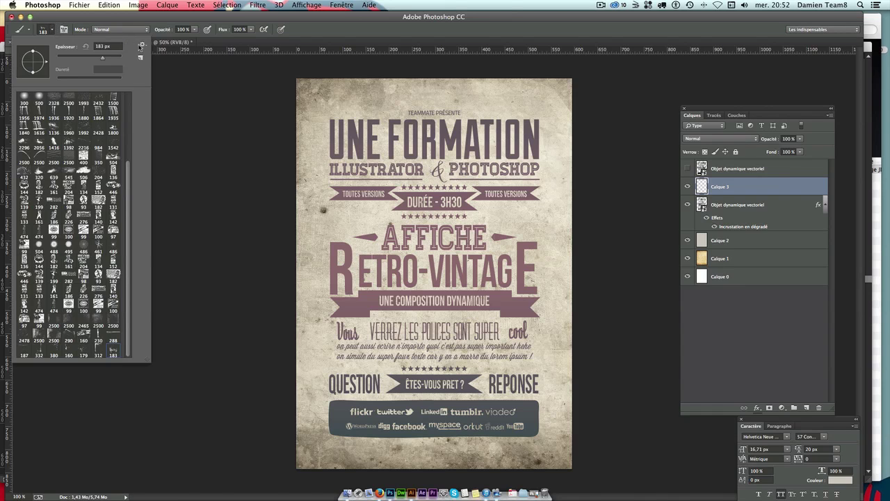
pyautogui.click(140, 46)
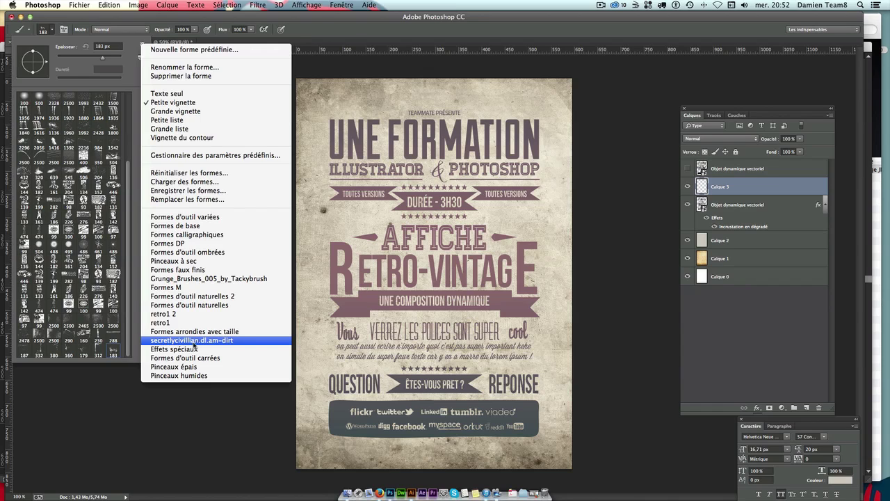
pyautogui.click(198, 278)
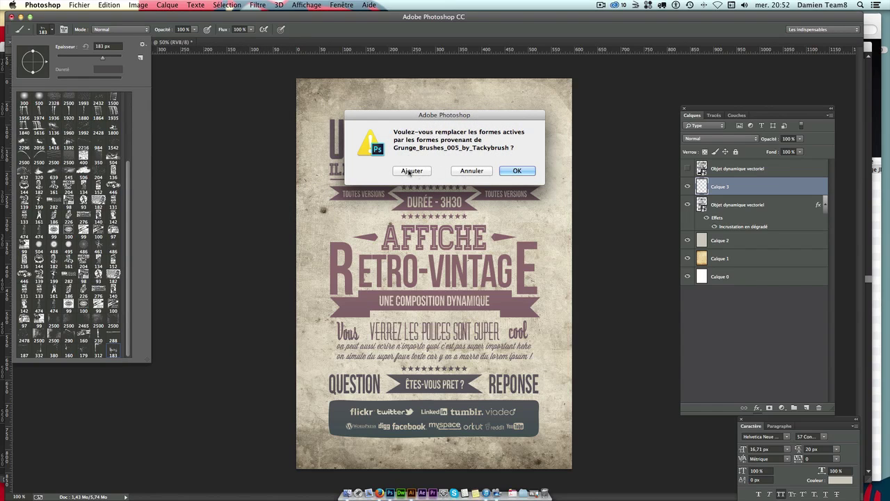
pyautogui.click(472, 171)
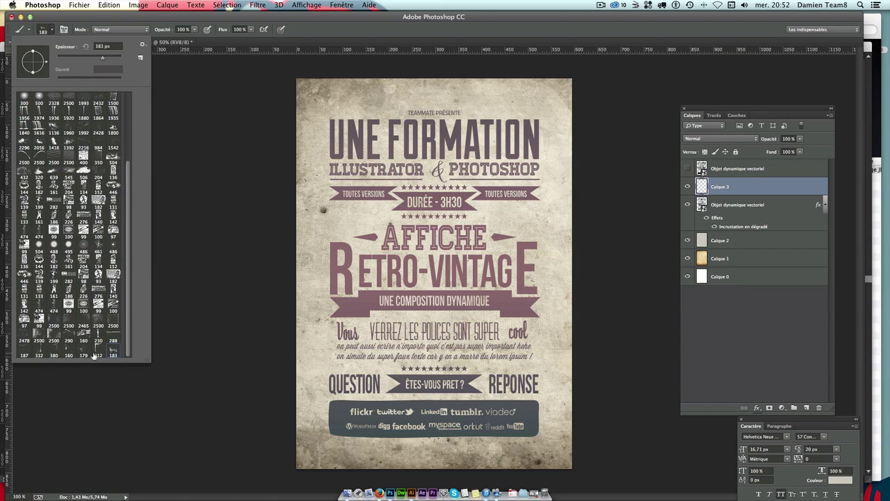
pyautogui.click(55, 322)
pyautogui.moveTo(116, 59); pyautogui.dragTo(115, 59)
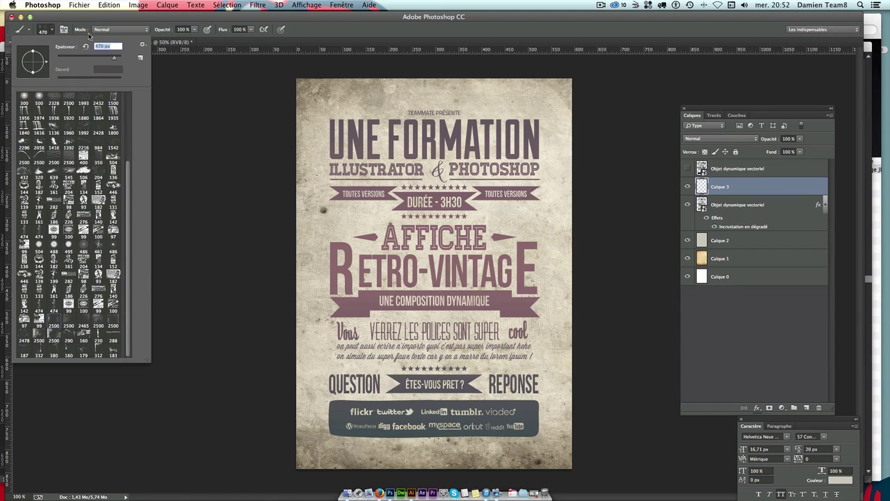
pyautogui.press('Return')
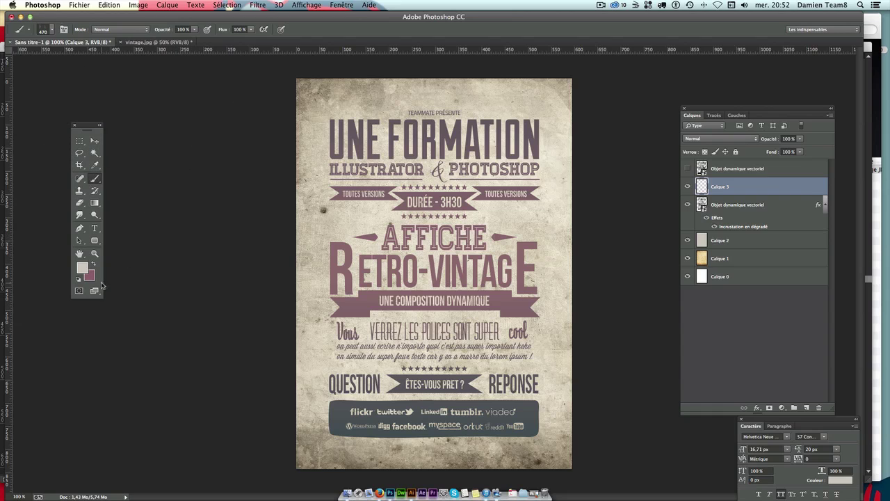
# Set the foreground colour to hex 5d4e4b.
pyautogui.click(83, 267)
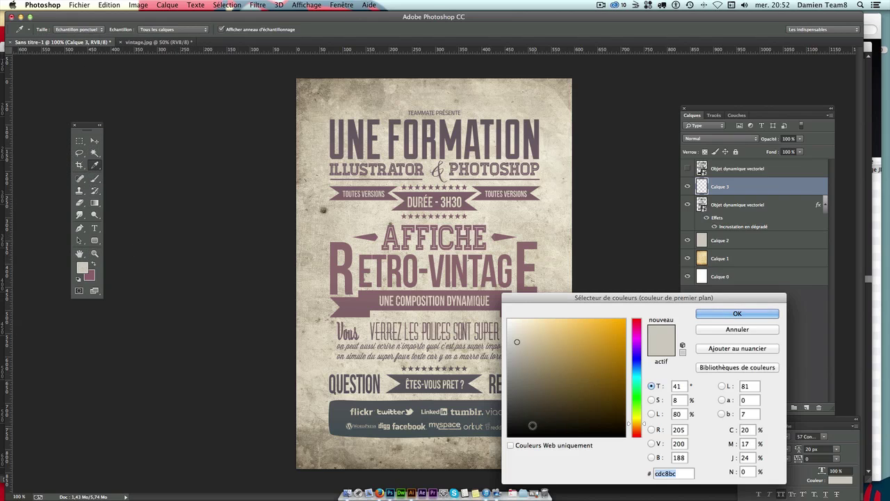
pyautogui.click(511, 399)
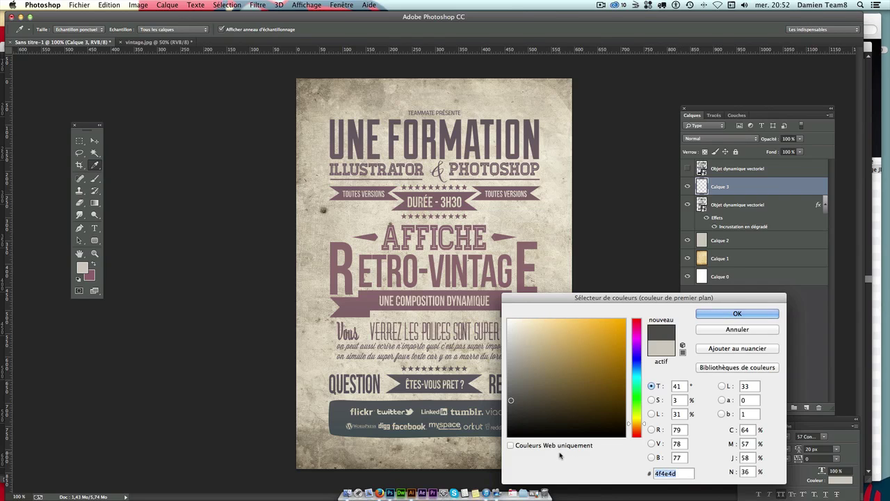
pyautogui.write('5d')
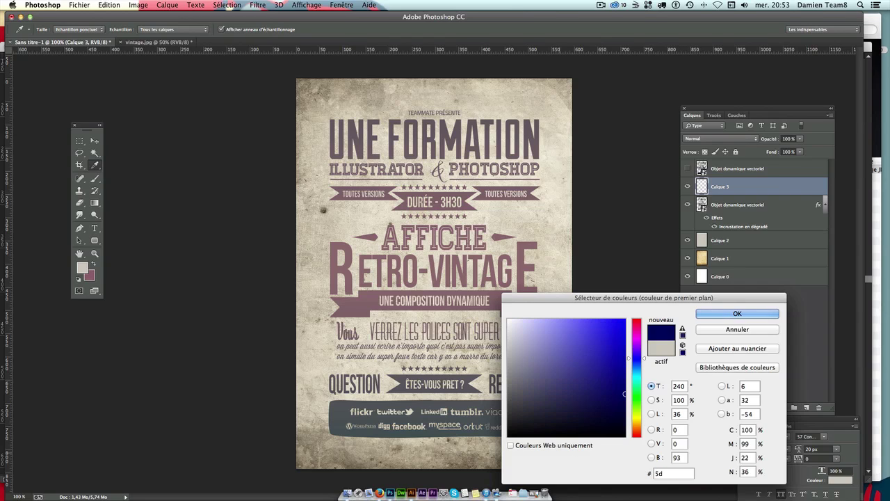
pyautogui.write('4')
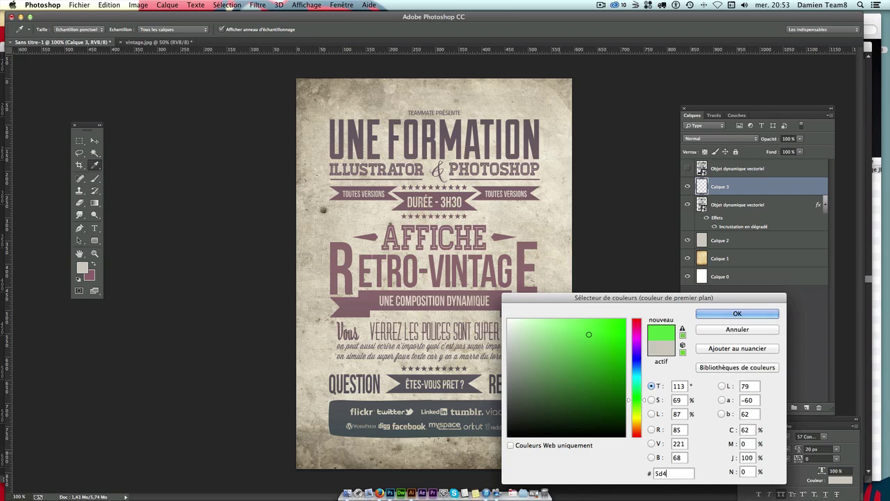
pyautogui.write('e')
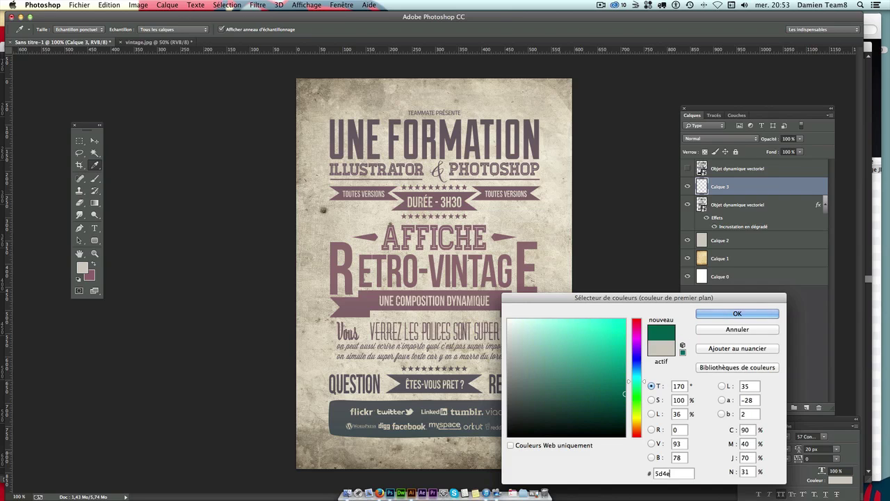
pyautogui.write('4b')
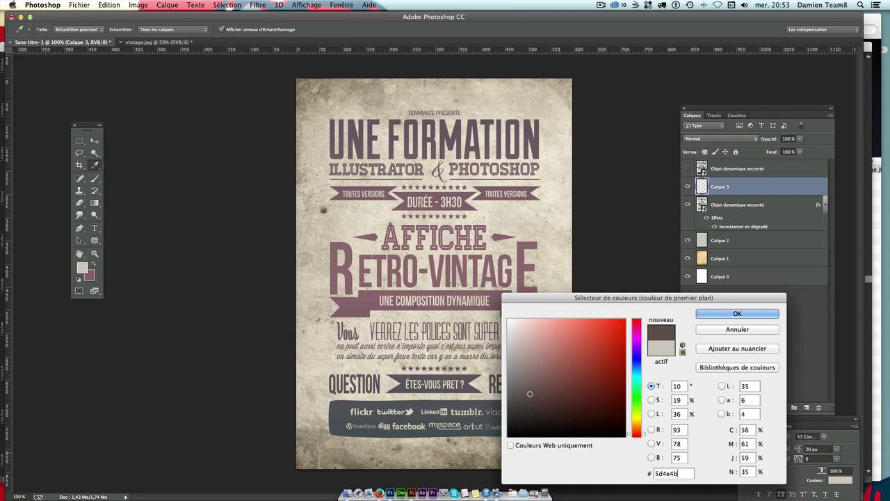
pyautogui.press('Return')
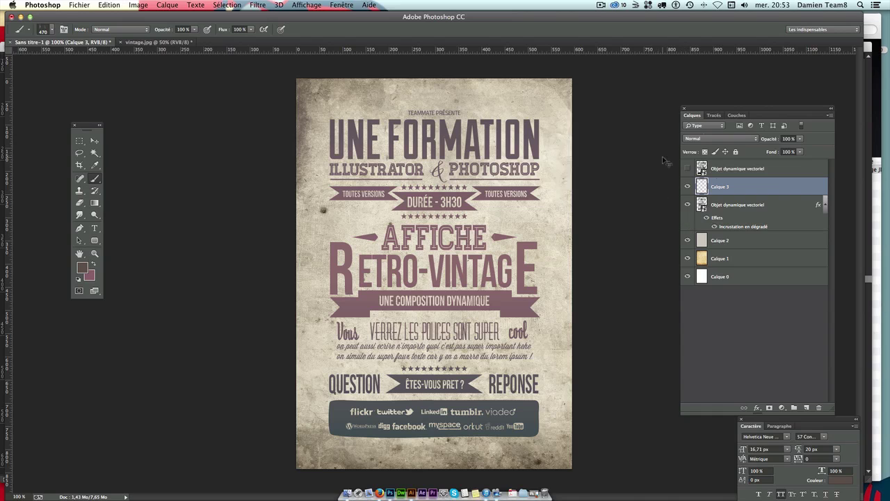
# Try 312 px, 122 px and 288 px grunge brush tips, stamping and undoing one at the top edge.
pyautogui.click(50, 32)
pyautogui.click(98, 351)
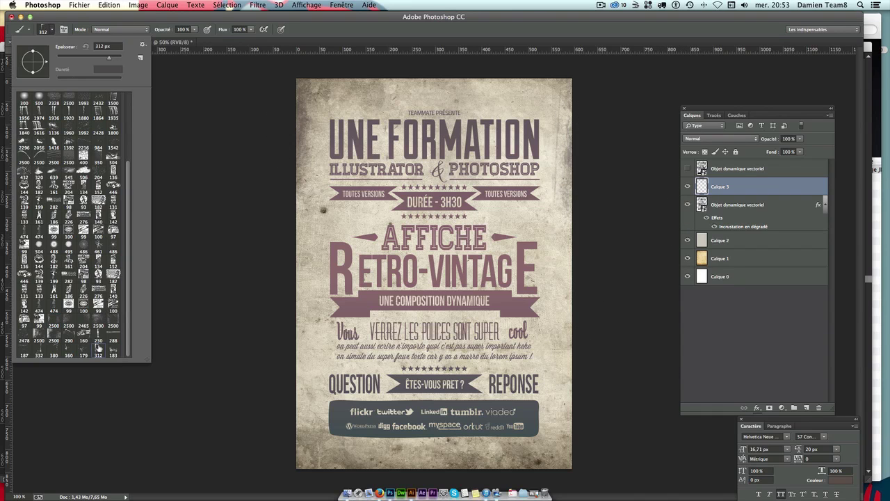
pyautogui.click(340, 132)
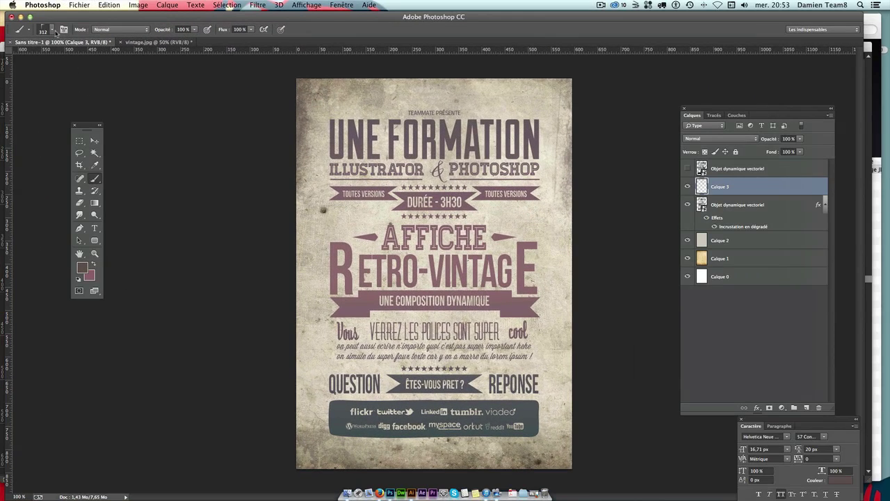
pyautogui.click(55, 34)
pyautogui.moveTo(95, 58); pyautogui.dragTo(93, 58)
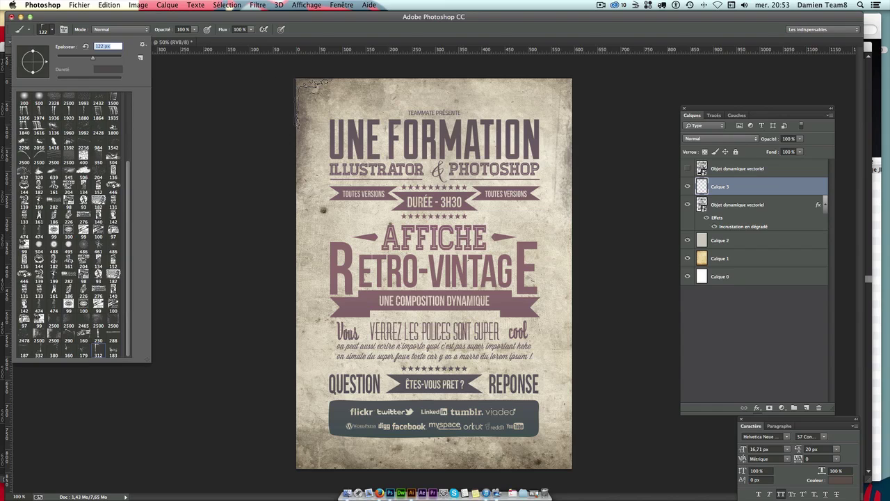
pyautogui.press('Return')
pyautogui.click(52, 30)
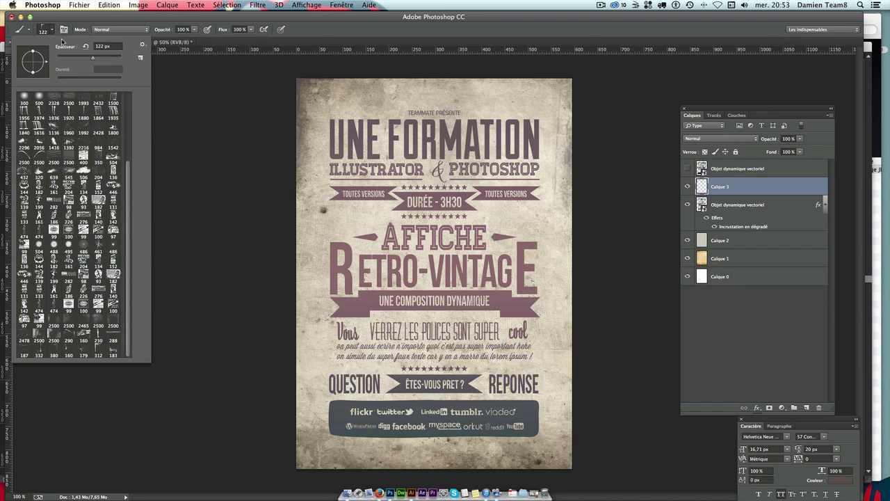
pyautogui.click(112, 337)
pyautogui.click(369, 89)
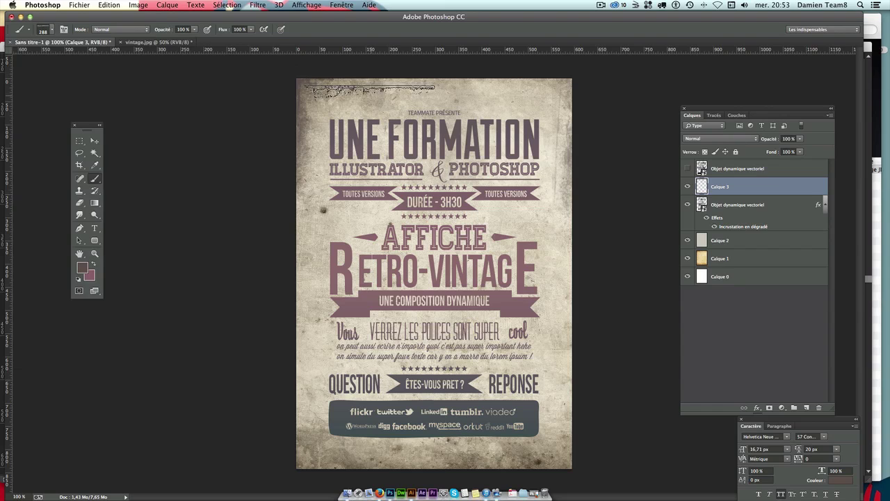
pyautogui.hotkey('ctrl', 'z')
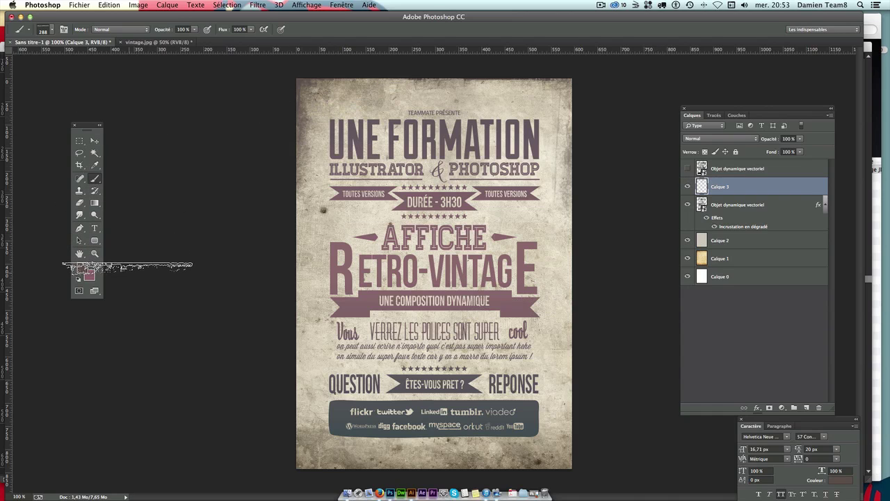
# Set Calque 3's blend mode to Produit and add a new empty layer Calque 4.
pyautogui.click(690, 139)
pyautogui.click(720, 162)
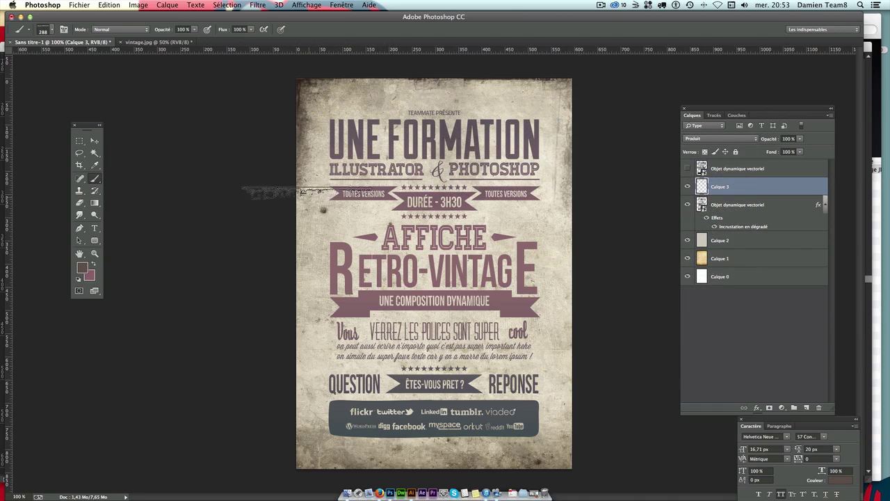
pyautogui.click(95, 141)
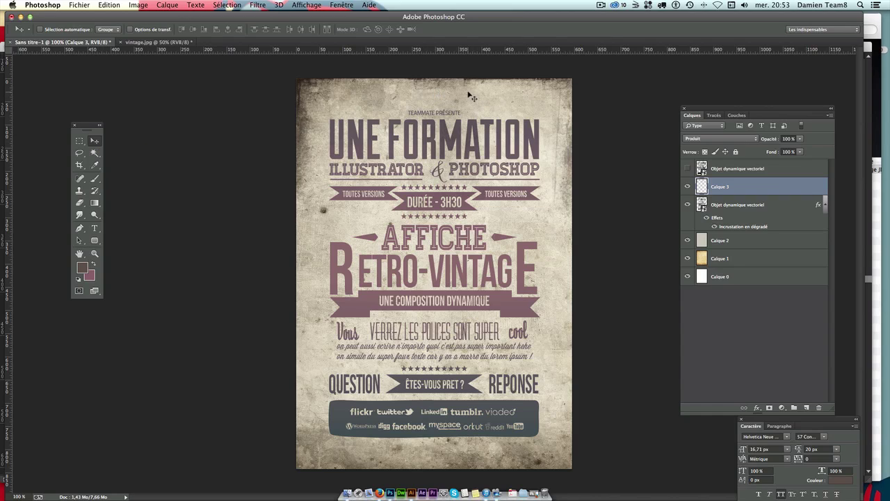
pyautogui.click(805, 408)
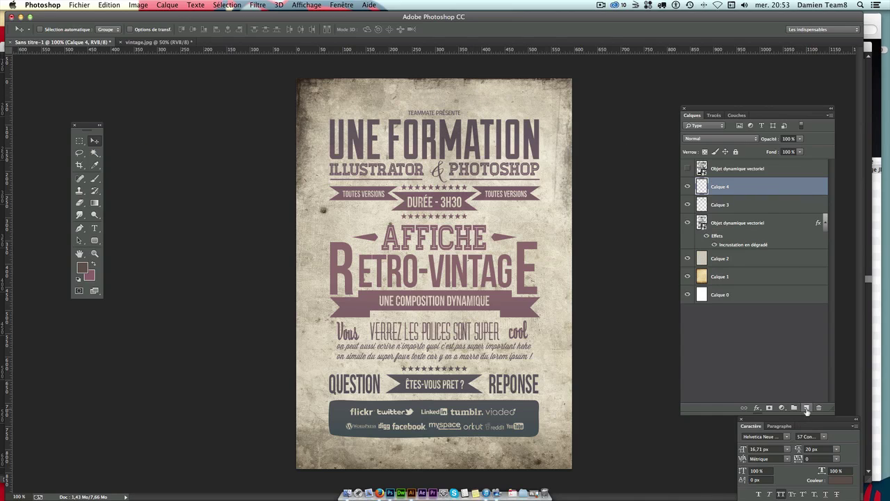
# Set the foreground painting colour to white (ffffff).
pyautogui.click(82, 267)
pyautogui.write('ffffff')
pyautogui.press('Return')
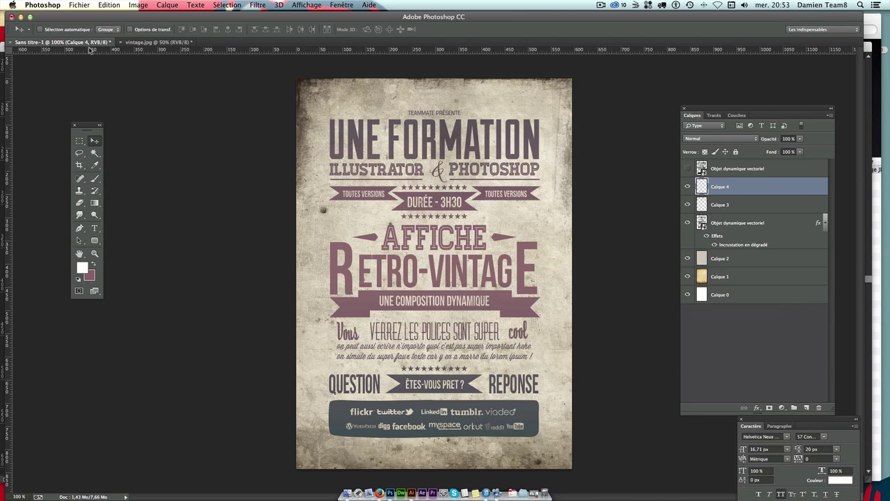
# Choose the Brush tool with the 2500 px grunge tip reduced to 159 px.
pyautogui.click(95, 179)
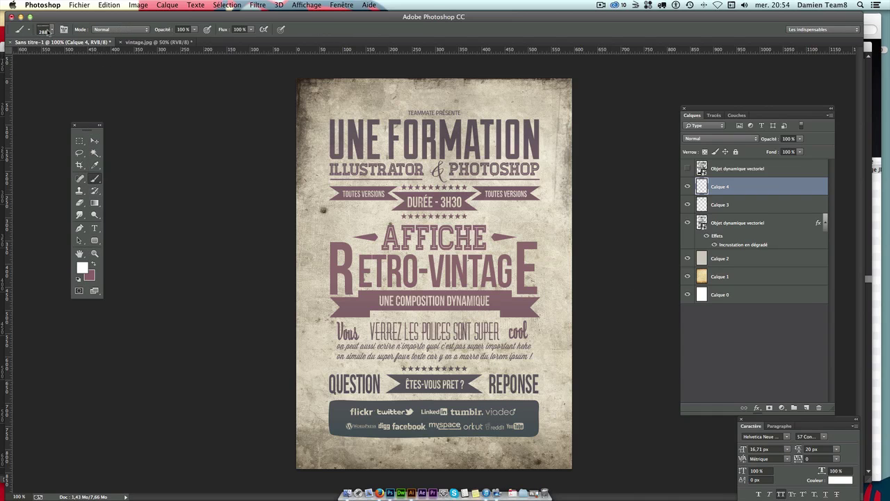
pyautogui.click(49, 32)
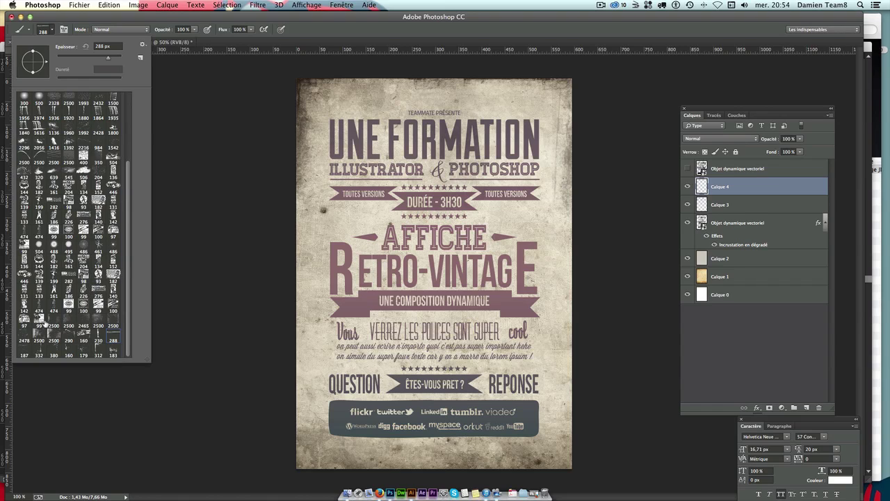
pyautogui.click(66, 322)
pyautogui.click(115, 58)
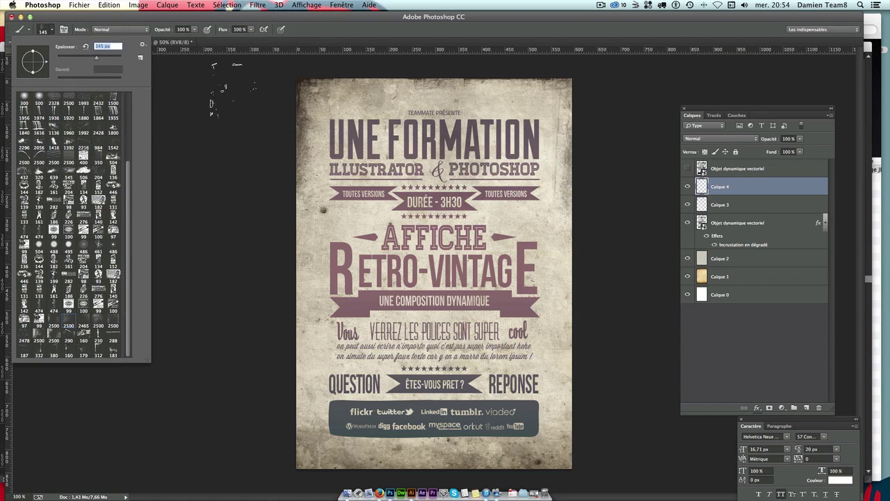
pyautogui.press('Return')
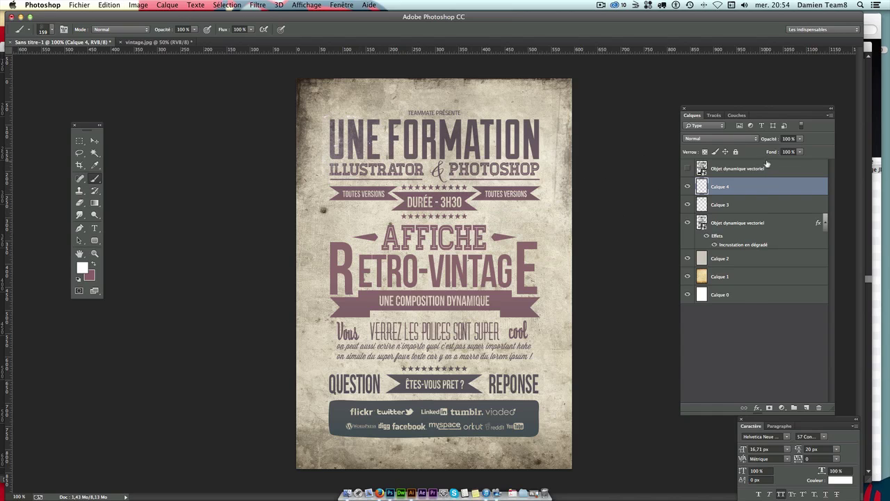
# Set Calque 4 to Lumière tamisée blending and brush grunge marks near TEAMMATE PRÉSENTE.
pyautogui.click(713, 139)
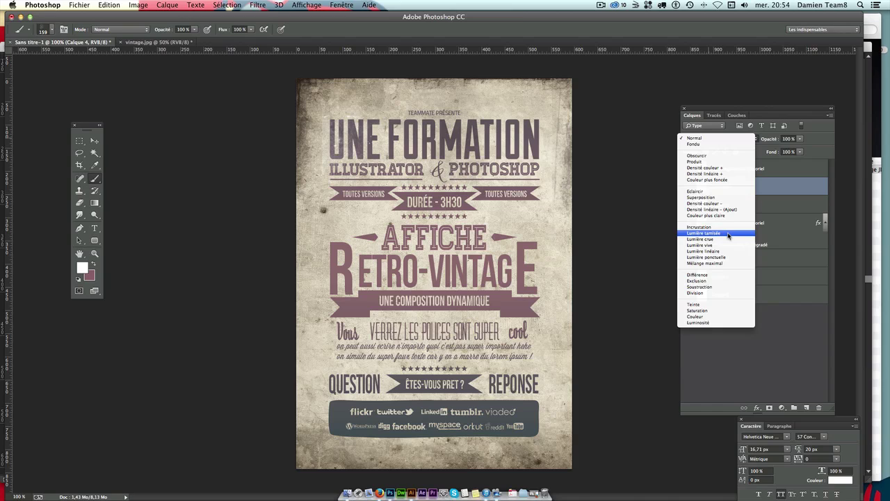
pyautogui.click(723, 226)
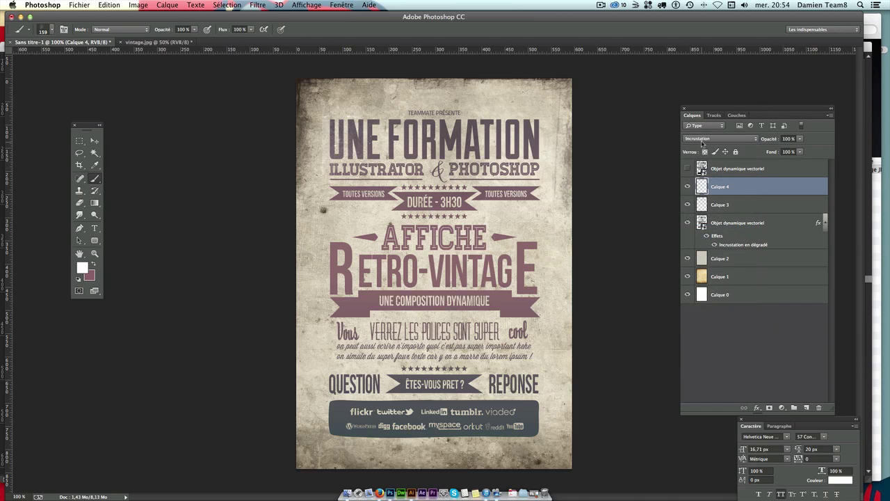
pyautogui.click(702, 142)
pyautogui.click(714, 148)
pyautogui.moveTo(392, 152); pyautogui.dragTo(362, 158)
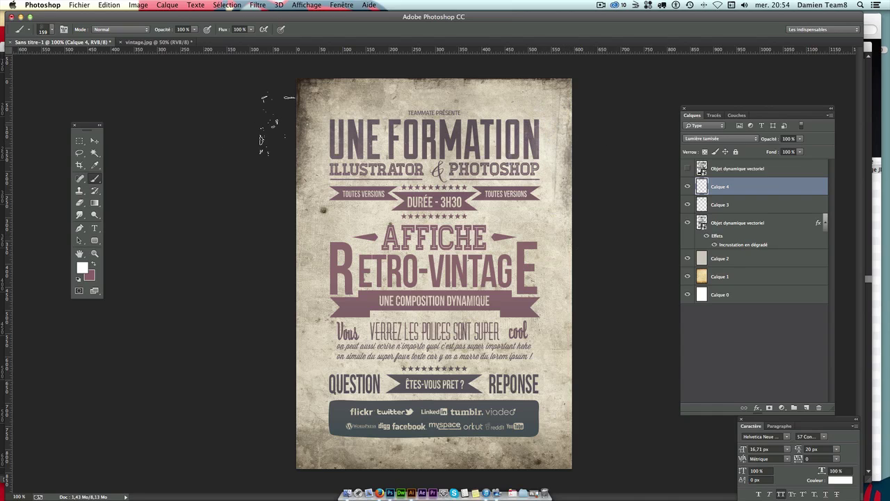
# Try the 2500 px grunge tip at 199 px, then the 179 px grunge preset.
pyautogui.click(50, 30)
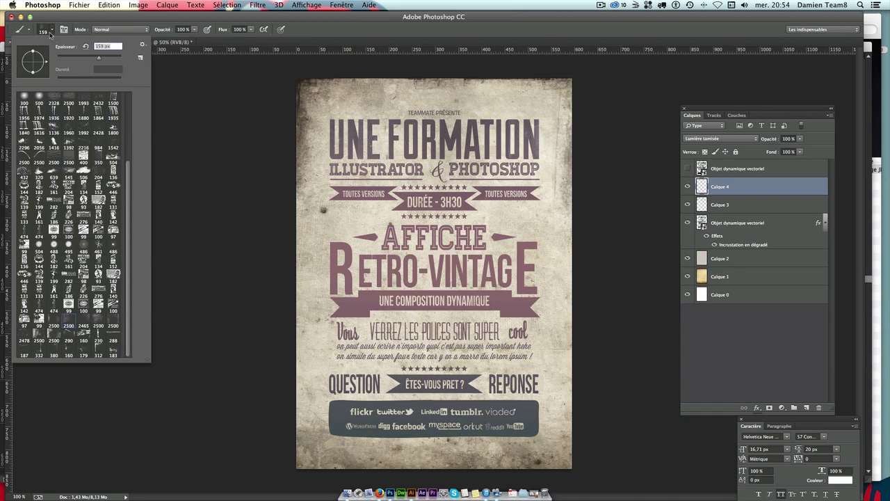
pyautogui.click(103, 321)
pyautogui.moveTo(109, 59); pyautogui.dragTo(77, 55)
pyautogui.click(324, 118)
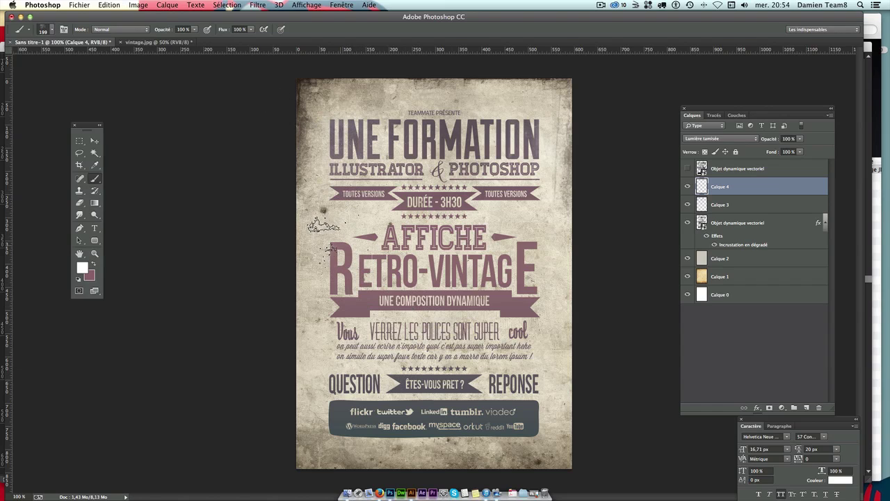
pyautogui.click(43, 31)
pyautogui.click(83, 352)
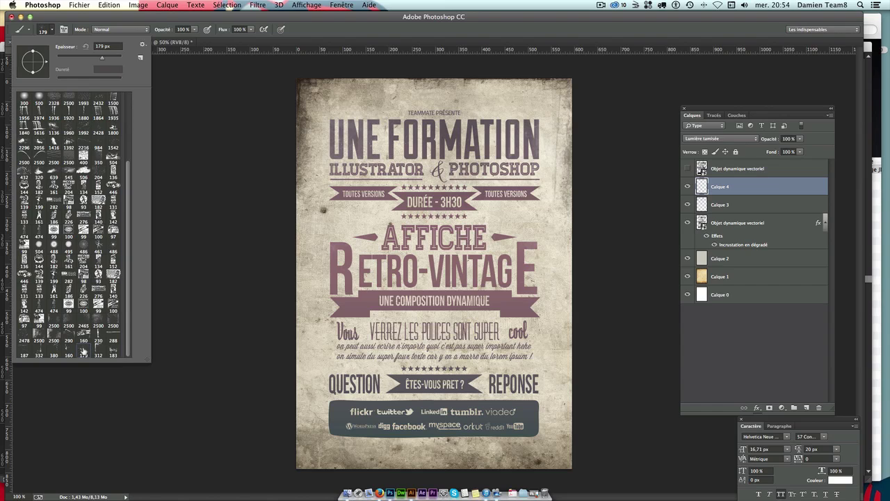
pyautogui.click(331, 324)
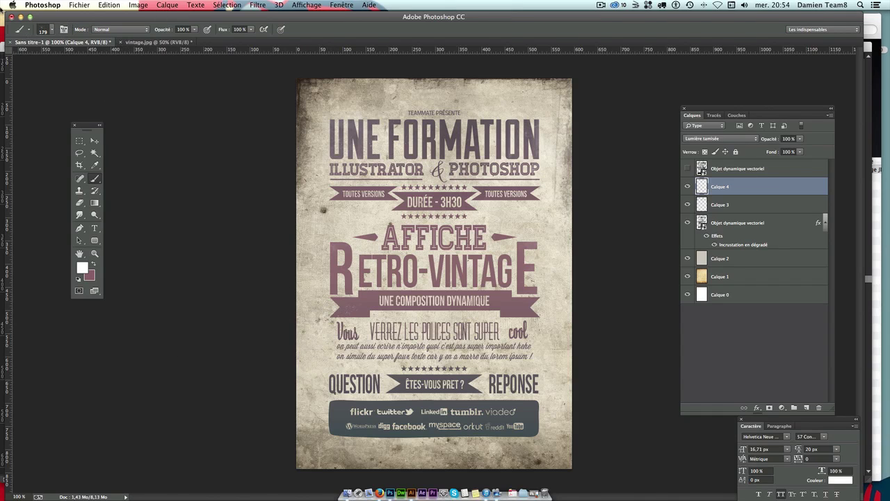
# Shrink the brush to 86 px and switch Calque 4 blending to Incrustation.
pyautogui.click(77, 5)
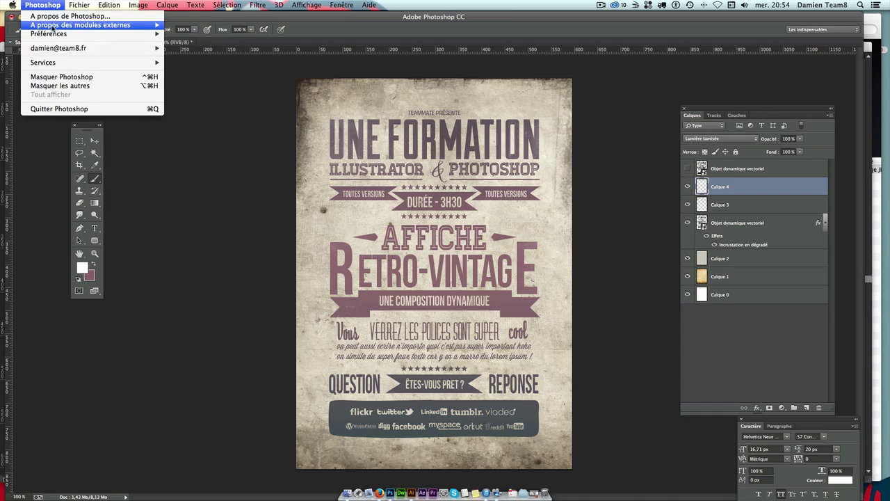
pyautogui.click(58, 8)
pyautogui.click(50, 30)
pyautogui.click(84, 58)
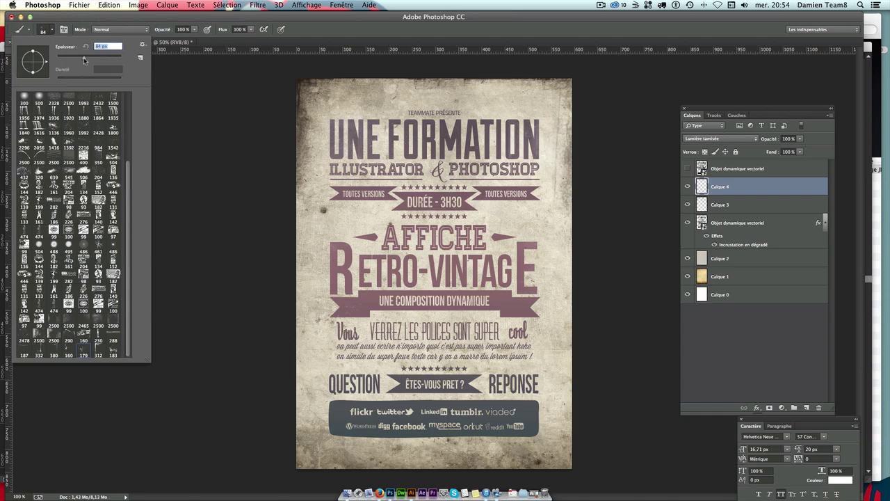
pyautogui.click(371, 326)
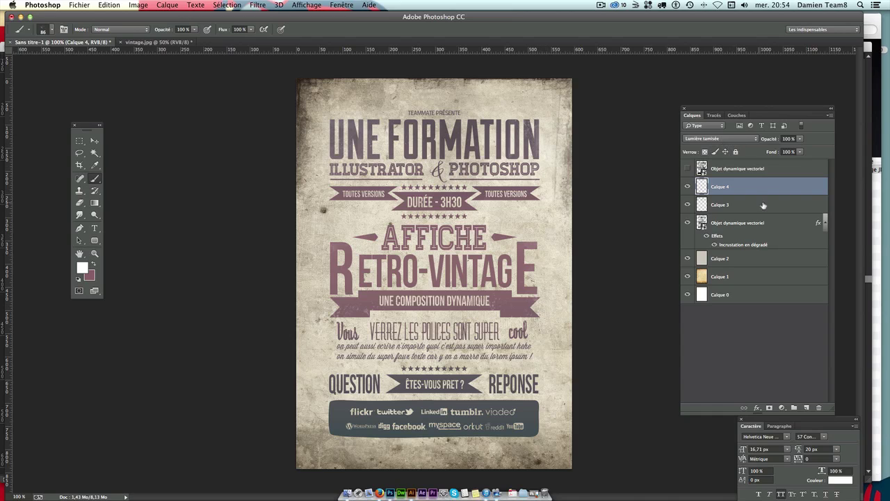
pyautogui.click(709, 139)
pyautogui.click(709, 133)
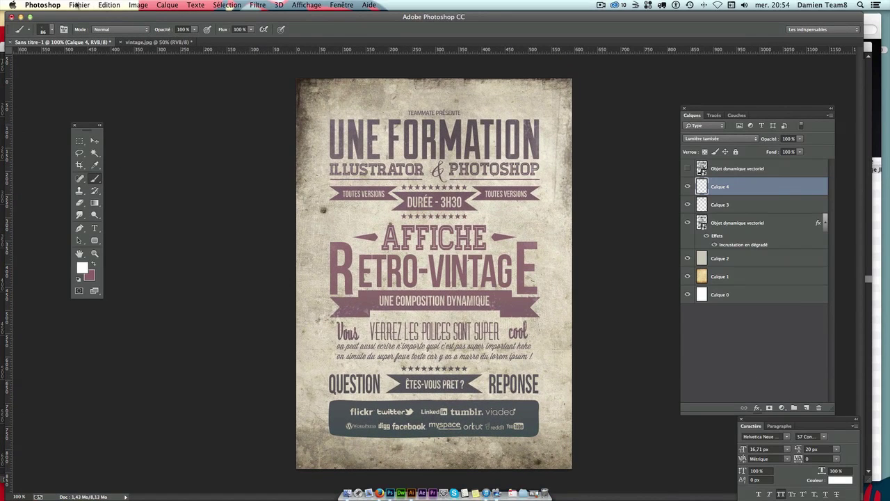
# Try the 187 px grunge tip at 124 px, then the 2500 px tip at 199 px.
pyautogui.click(50, 31)
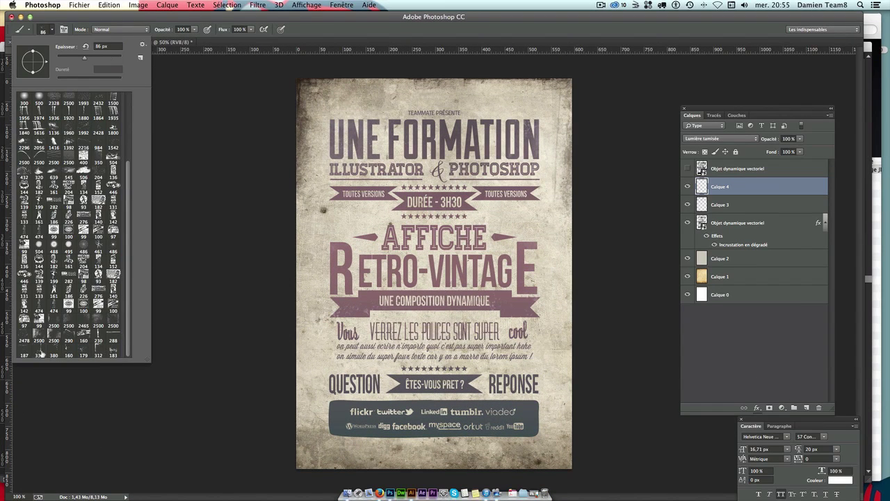
pyautogui.click(29, 351)
pyautogui.click(94, 58)
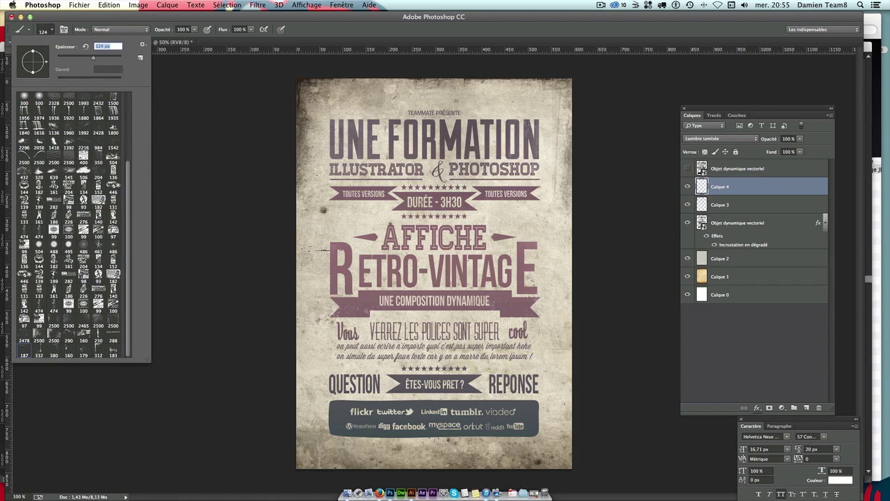
pyautogui.click(391, 301)
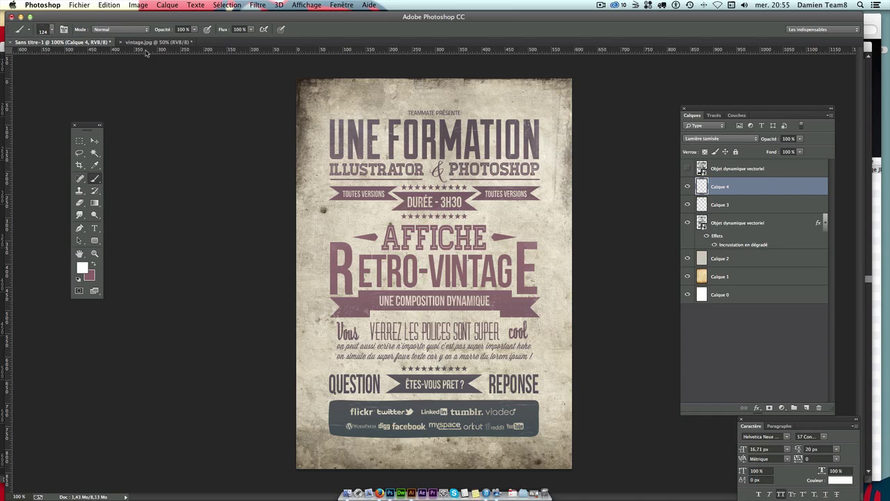
pyautogui.click(51, 29)
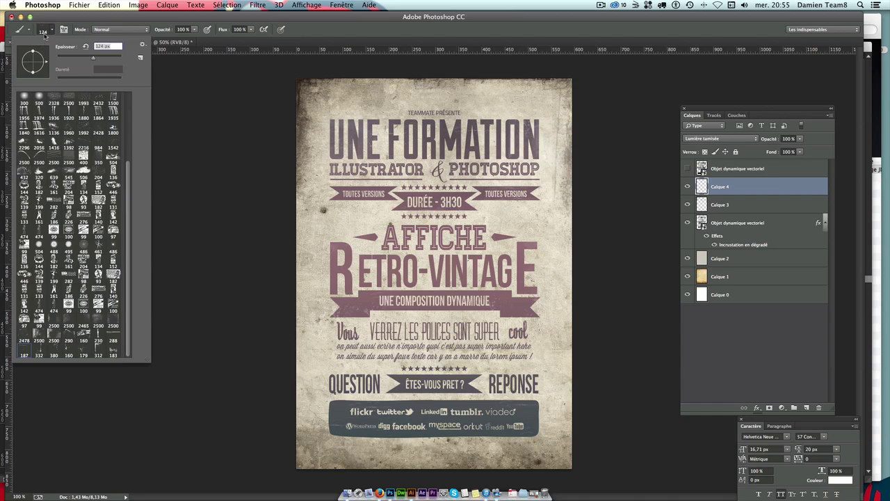
pyautogui.click(98, 322)
pyautogui.click(60, 55)
pyautogui.click(553, 89)
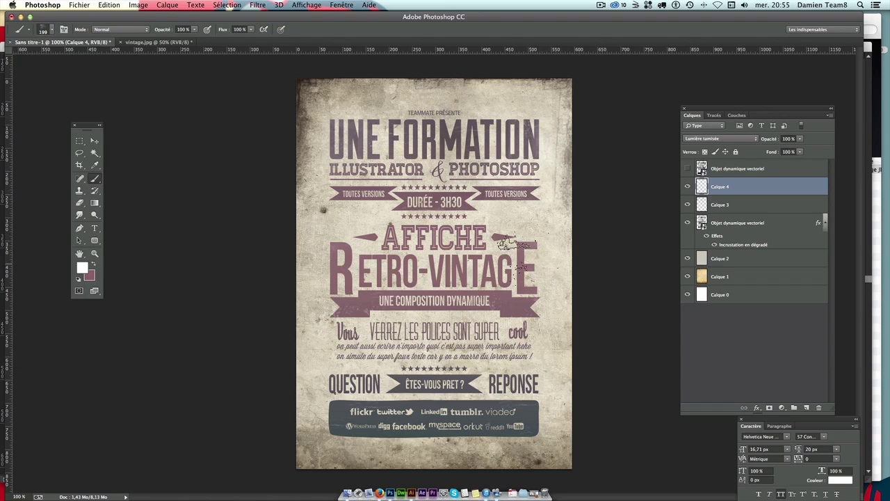
# Settle on the 179 px grunge brush and switch to the Move tool.
pyautogui.click(54, 30)
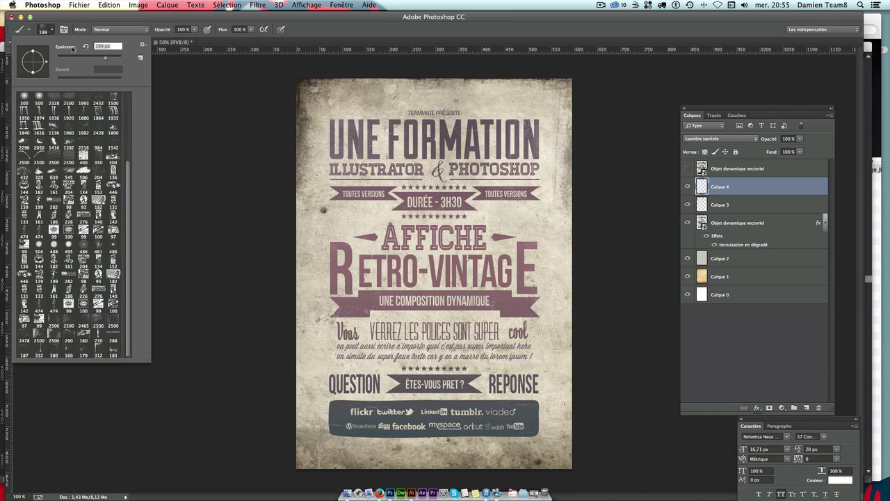
pyautogui.click(50, 353)
pyautogui.click(84, 354)
pyautogui.click(339, 309)
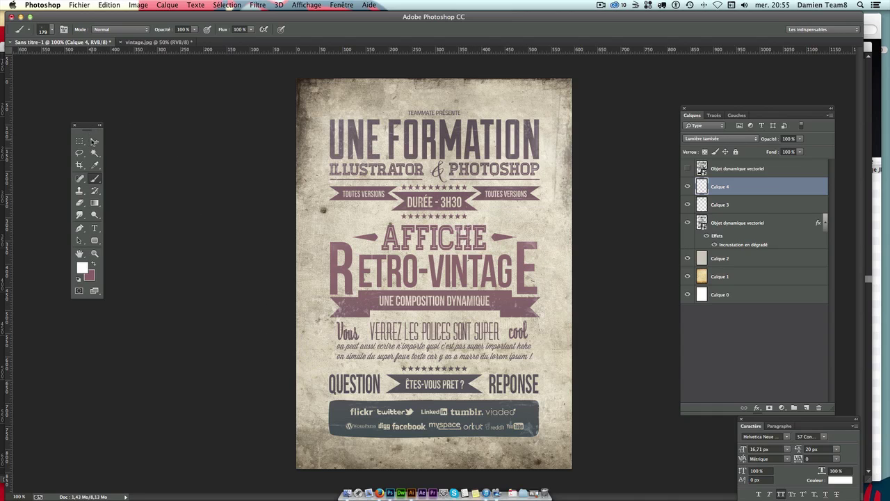
pyautogui.click(95, 140)
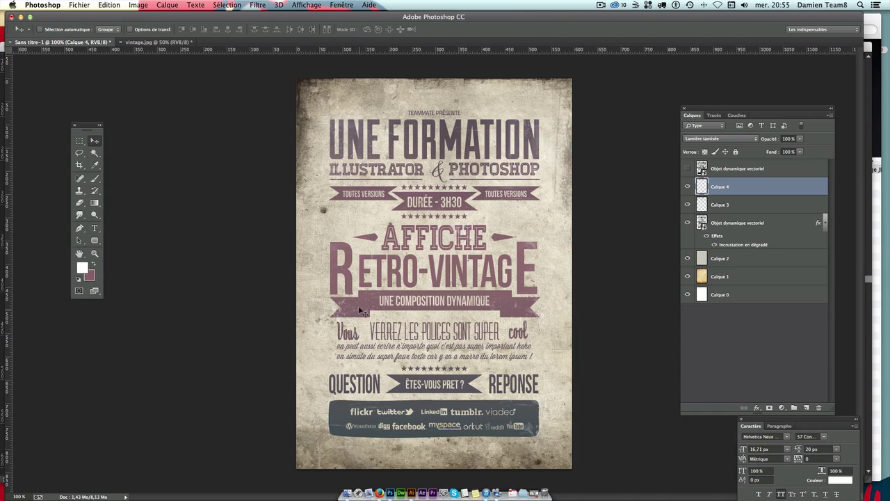
# Copy the small ribbon fold beside the Illustrator banner and paste it into the Photoshop poster.
pyautogui.click(412, 490)
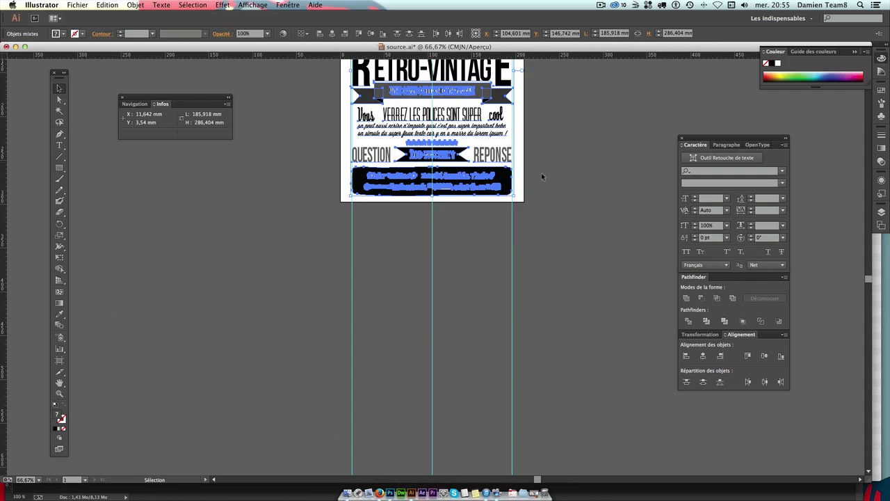
pyautogui.click(386, 243)
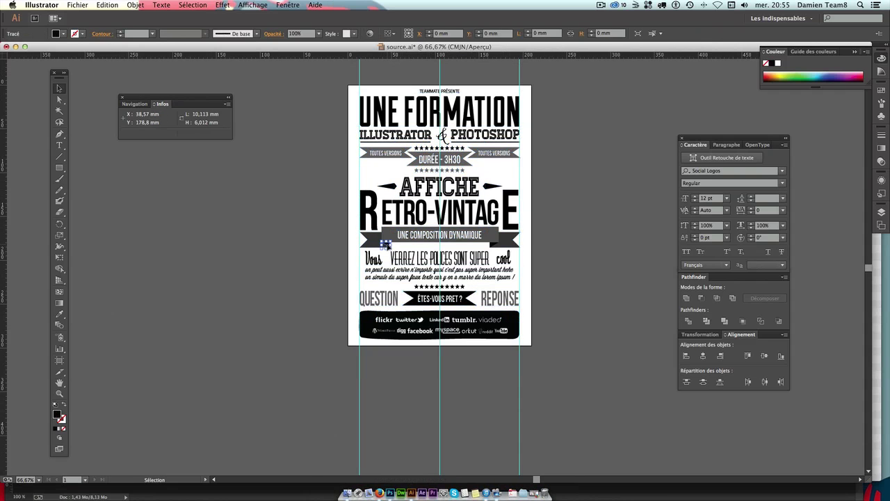
pyautogui.press('v')
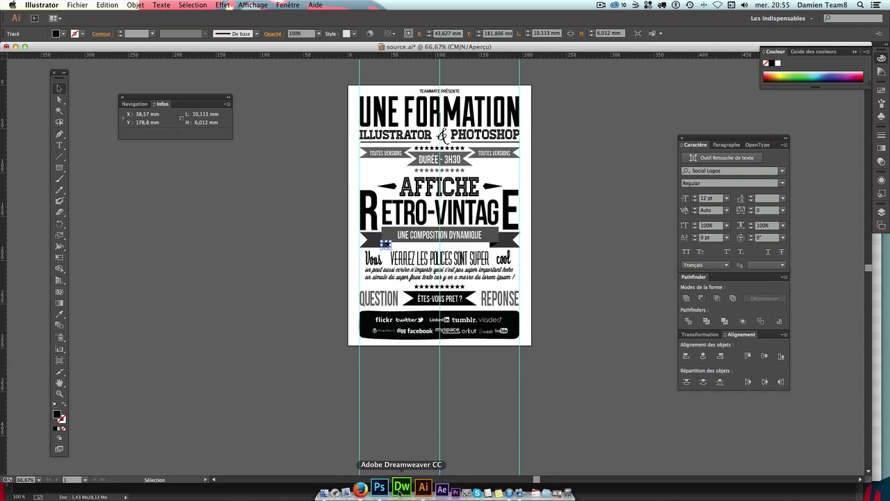
pyautogui.click(383, 487)
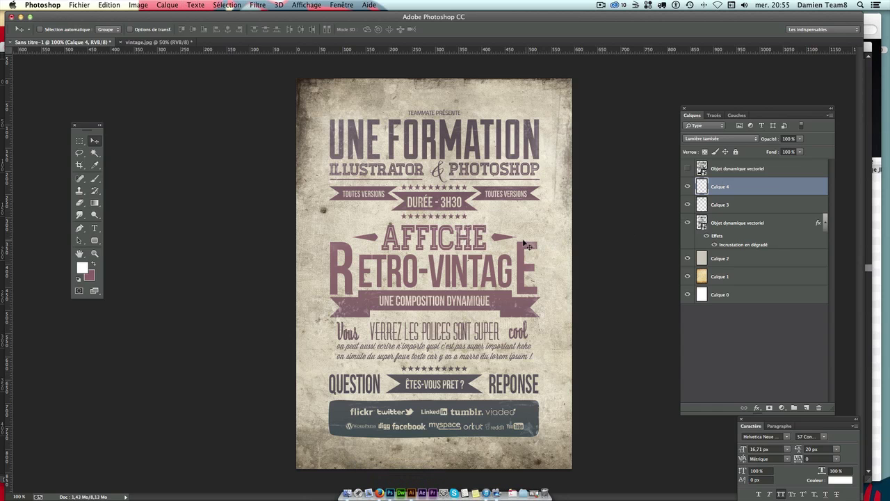
pyautogui.hotkey('ctrl', 'v')
# Paste the fold as a smart object under the banner's left end and shrink it slightly.
pyautogui.click(450, 187)
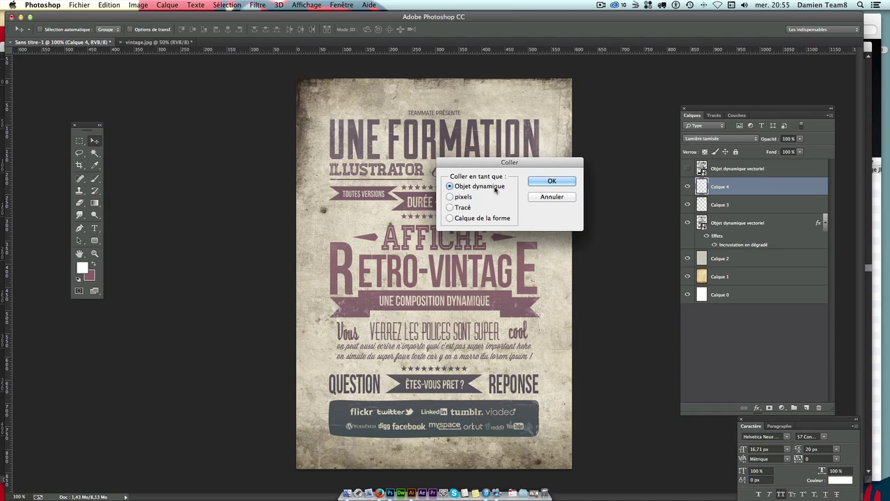
pyautogui.press('Return')
pyautogui.press('Return')
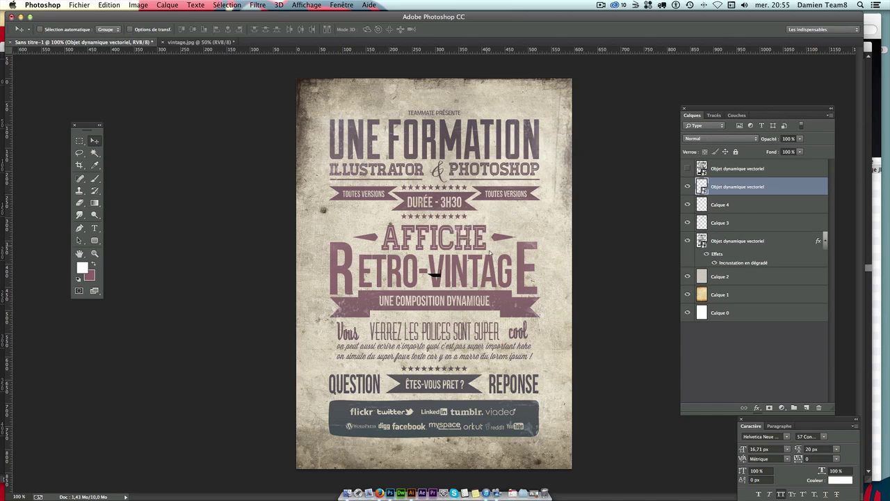
pyautogui.moveTo(487, 235)
pyautogui.mouseDown()
pyautogui.moveTo(550, 281)
pyautogui.moveTo(417, 285)
pyautogui.mouseUp()
pyautogui.press('super+plus')
pyautogui.press('super+plus')
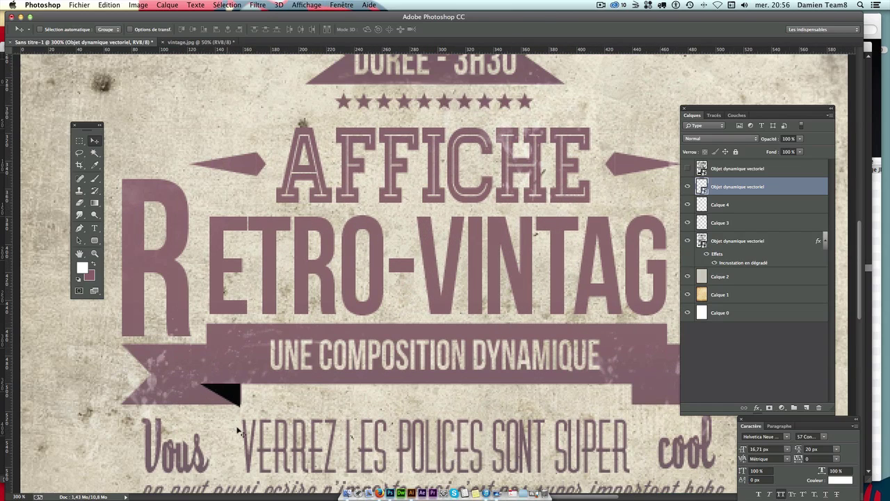
pyautogui.press('super+t')
pyautogui.moveTo(199, 384); pyautogui.dragTo(203, 386)
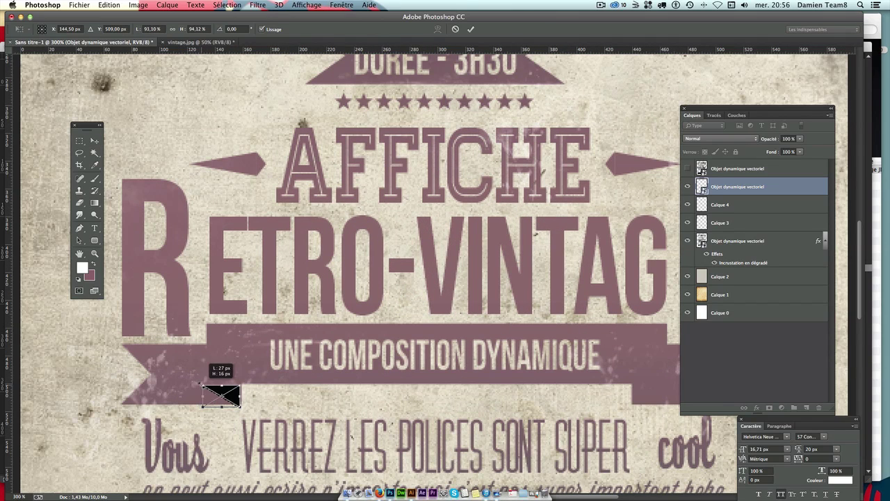
pyautogui.press('Return')
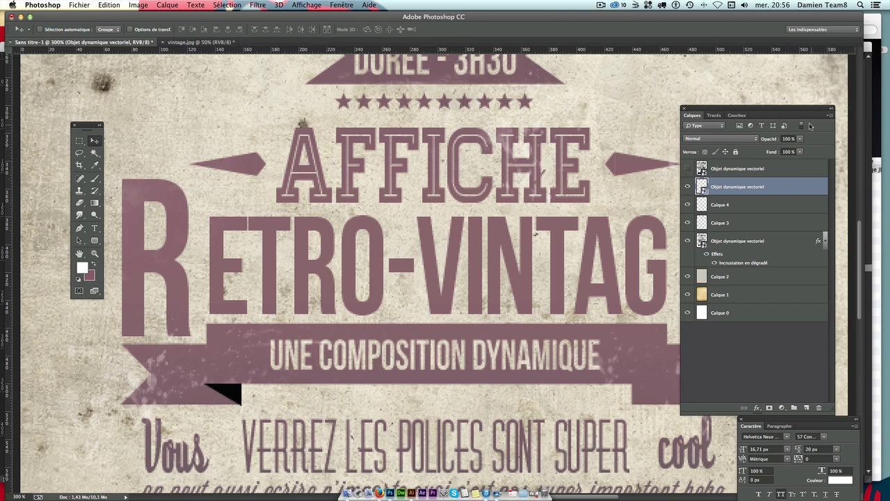
# Add a Color Overlay to the fold, sampled from the banner and darkened to mauve 60494e.
pyautogui.doubleClick(794, 189)
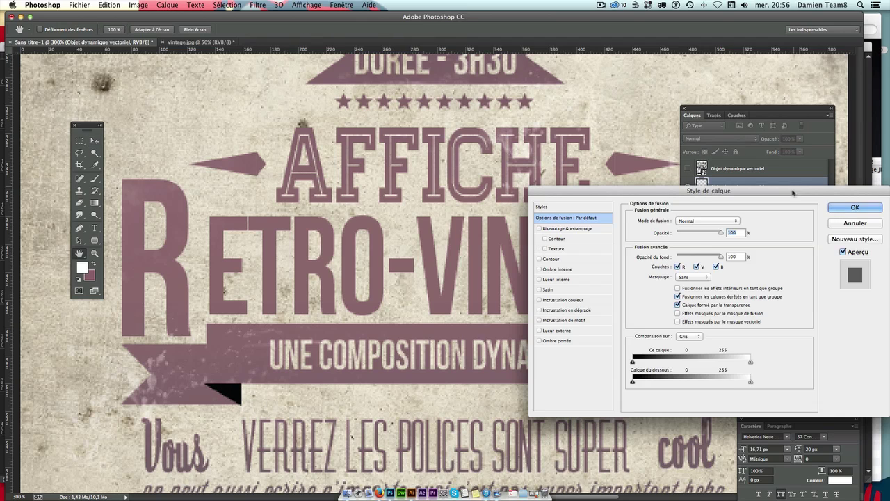
pyautogui.click(567, 300)
pyautogui.click(740, 221)
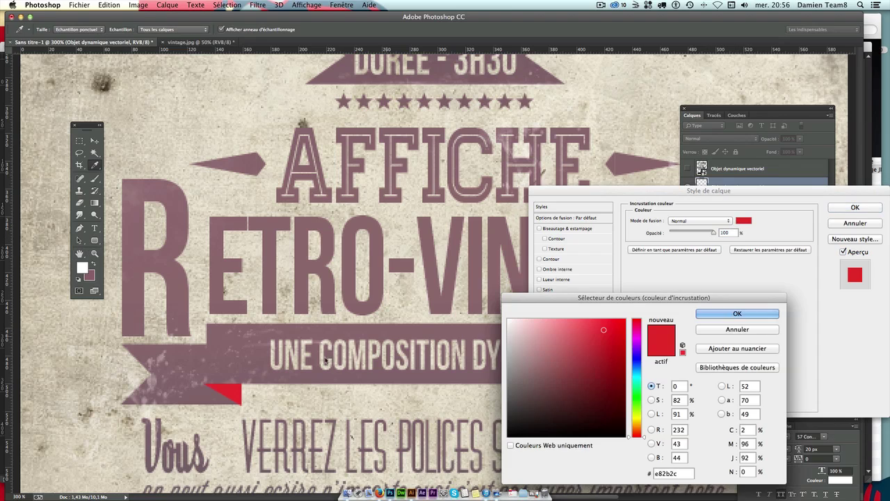
pyautogui.click(234, 372)
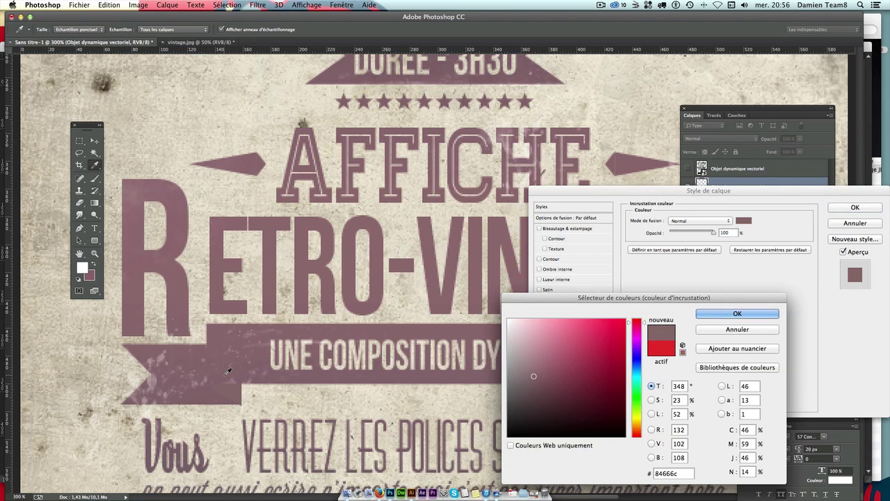
pyautogui.press('Escape')
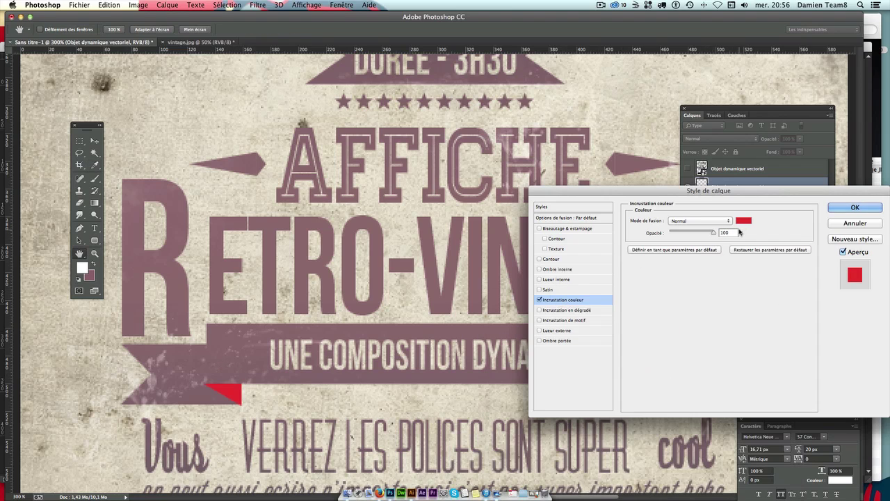
pyautogui.click(743, 220)
pyautogui.click(423, 323)
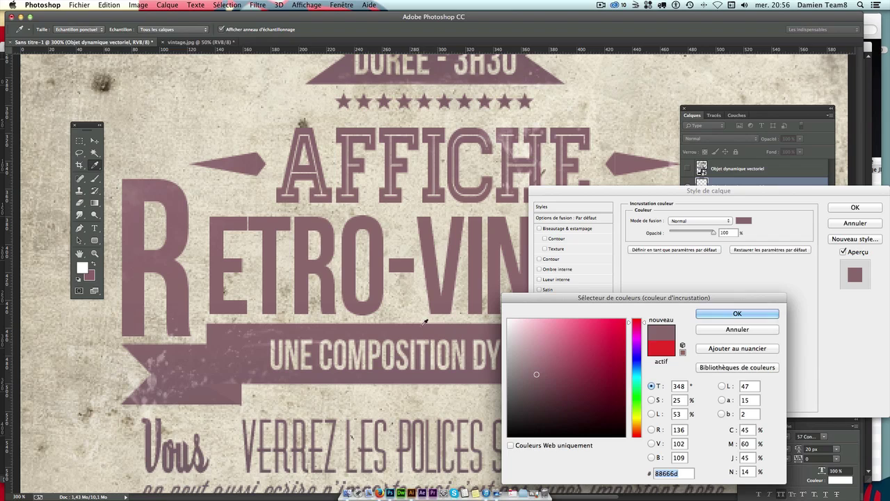
pyautogui.click(538, 382)
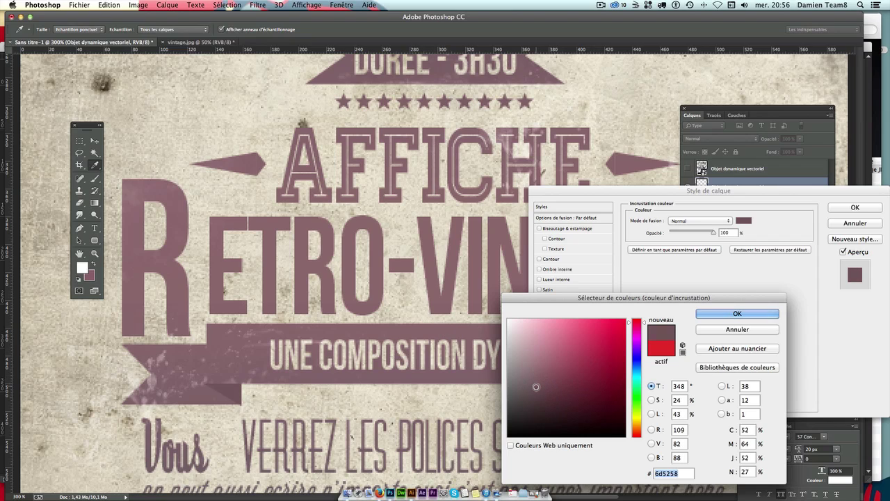
pyautogui.moveTo(539, 383); pyautogui.dragTo(537, 391)
pyautogui.press('Return')
pyautogui.press('Return')
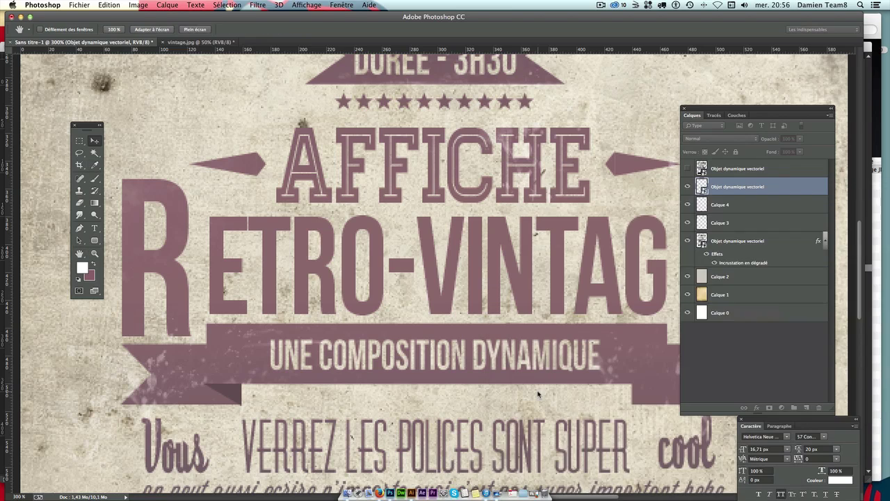
pyautogui.hotkey('ctrl', 't')
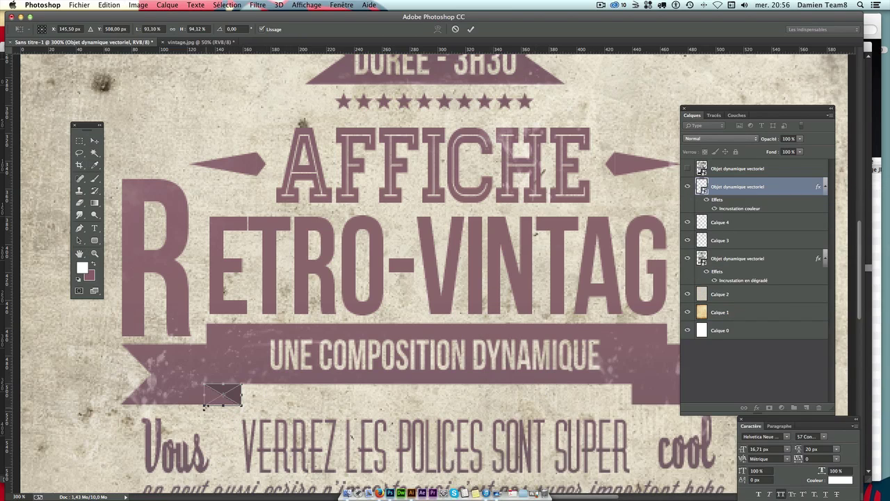
# Commit the fold's transform and zoom back out to 100% to see the whole poster.
pyautogui.press('Return')
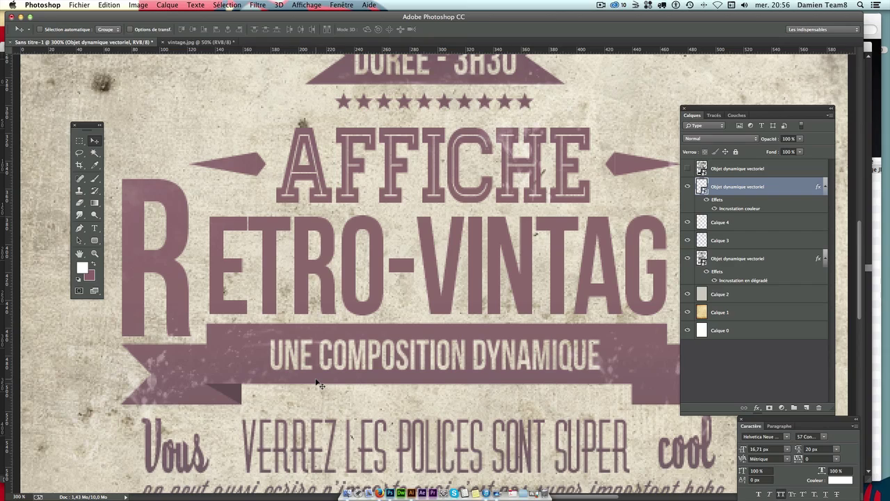
pyautogui.hotkey('ctrl', '-')
pyautogui.hotkey('ctrl', '+')
pyautogui.hotkey('ctrl', '+')
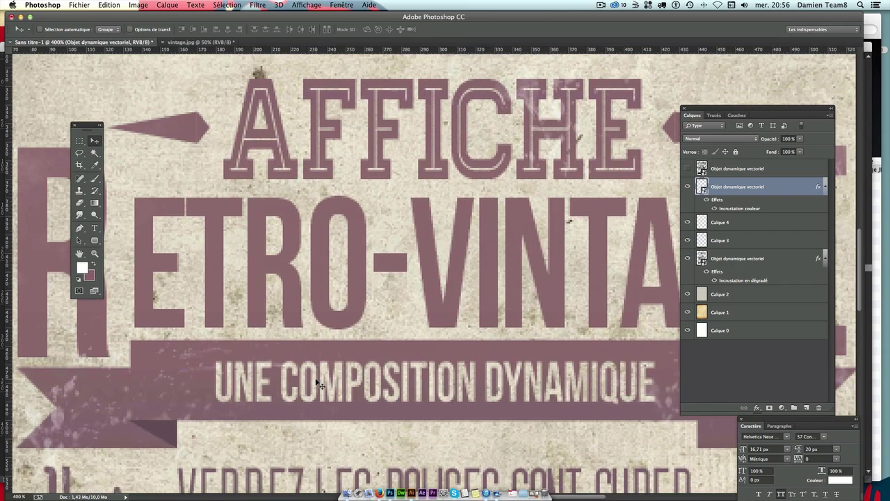
pyautogui.hotkey('ctrl', 't')
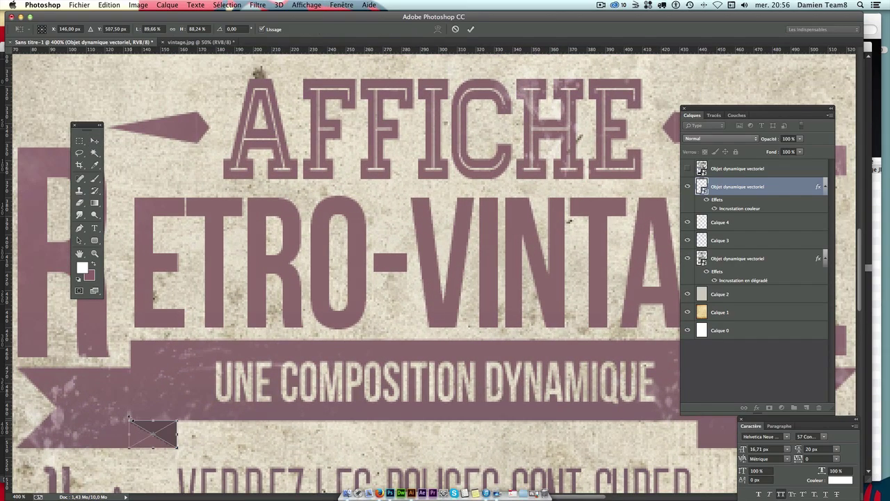
pyautogui.press('Return')
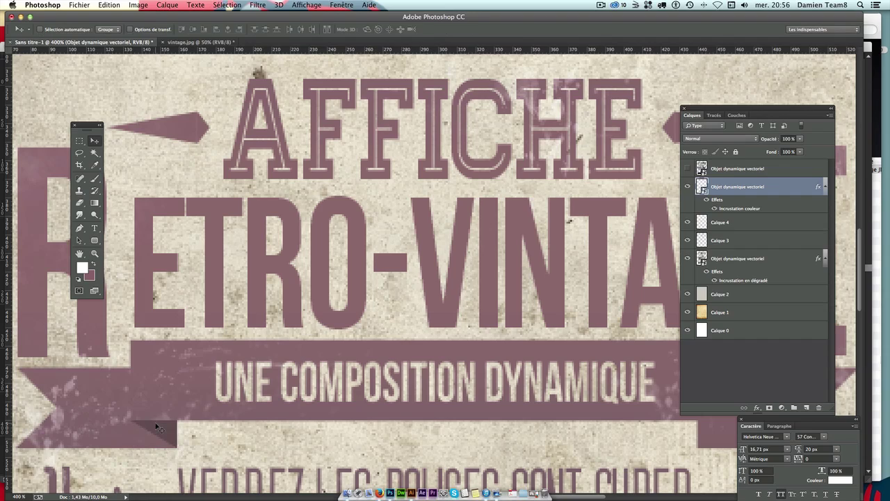
pyautogui.hotkey('ctrl', '+')
pyautogui.hotkey('ctrl', '-')
pyautogui.hotkey('ctrl', '-')
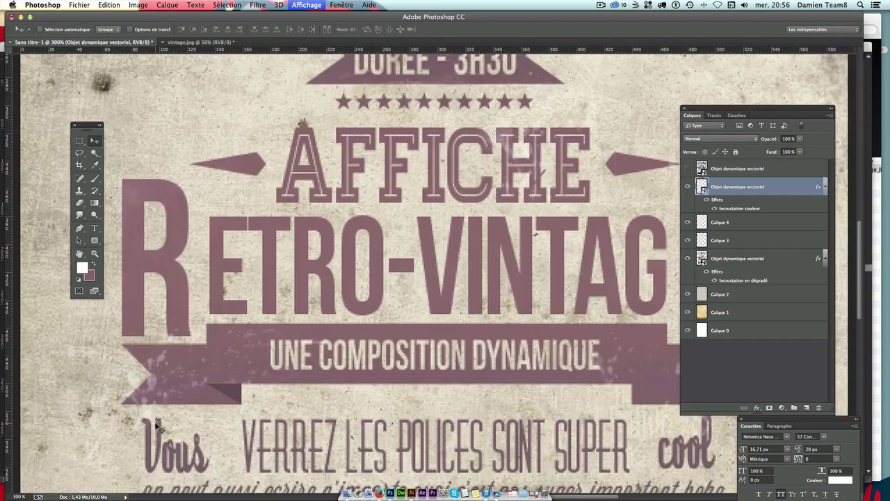
pyautogui.hotkey('ctrl', '-')
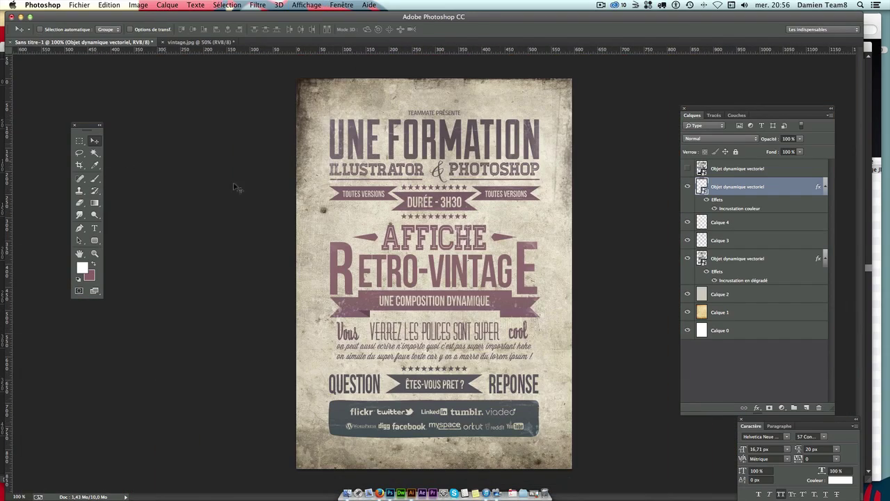
# Duplicate the fold shape to the banner's right end and flip the copy horizontally.
pyautogui.moveTo(374, 325); pyautogui.dragTo(525, 327)
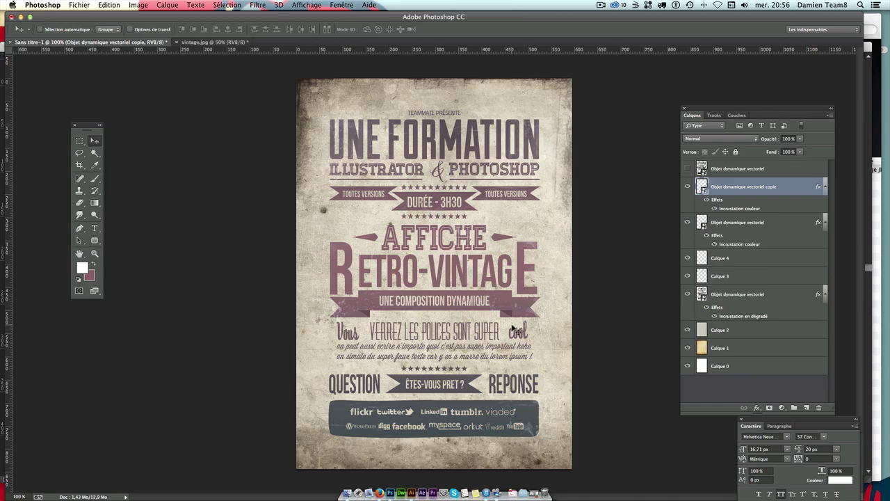
pyautogui.hotkey('ctrl', 'z')
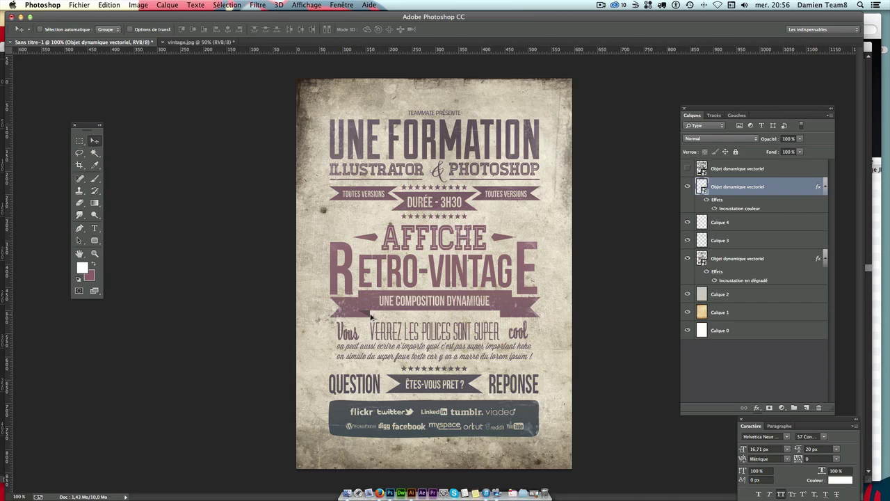
pyautogui.moveTo(362, 318); pyautogui.dragTo(513, 324)
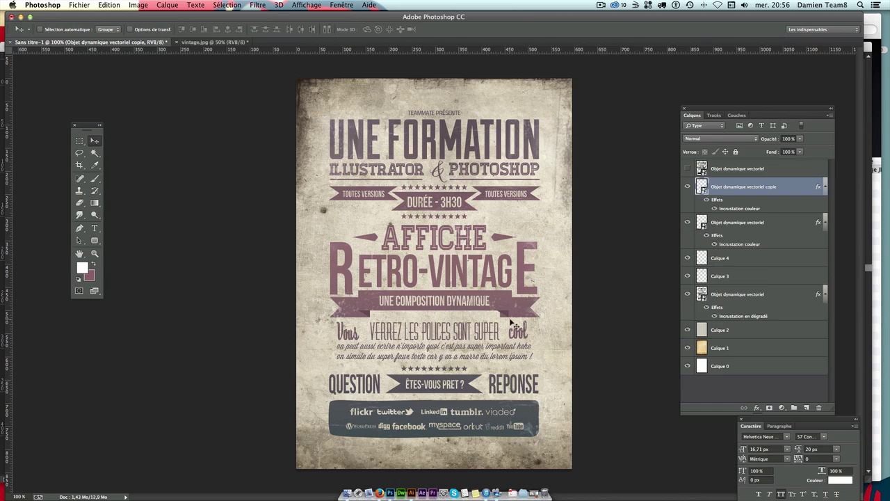
pyautogui.hotkey('ctrl', 't')
pyautogui.press('Return')
pyautogui.hotkey('ctrl', 't')
pyautogui.rightClick(507, 349)
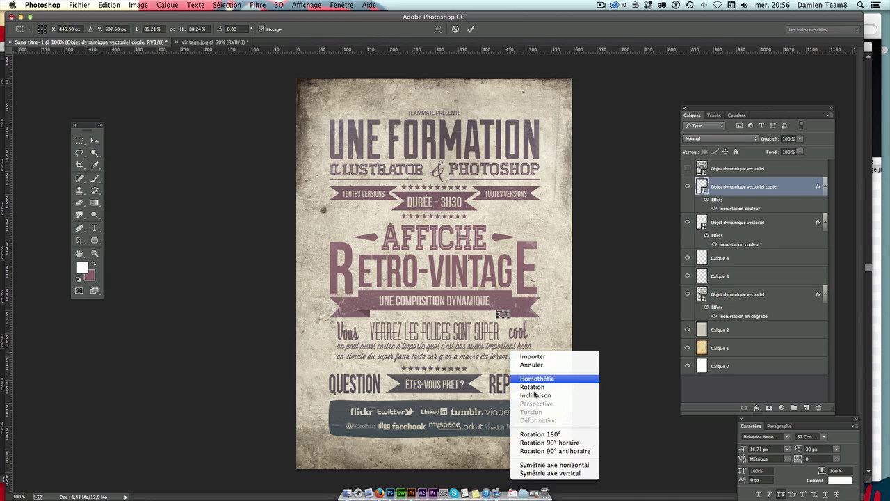
pyautogui.click(580, 466)
pyautogui.press('Return')
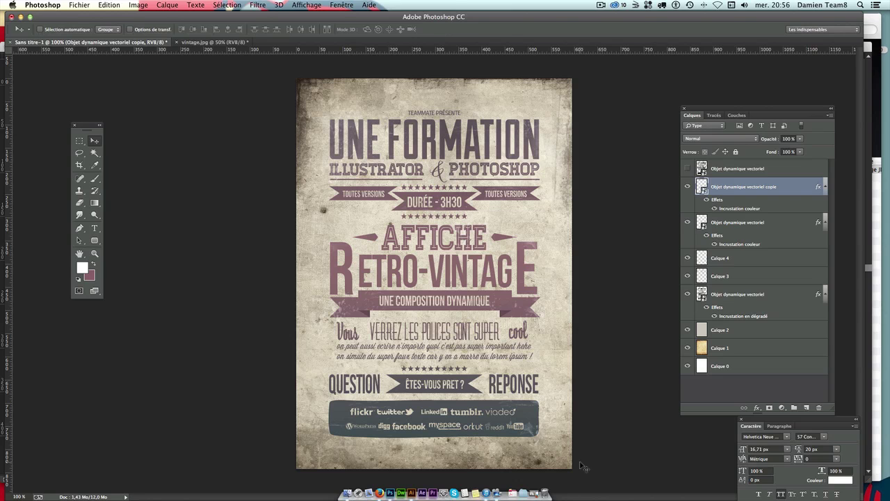
pyautogui.hotkey('ctrl', '+')
pyautogui.hotkey('ctrl', '+')
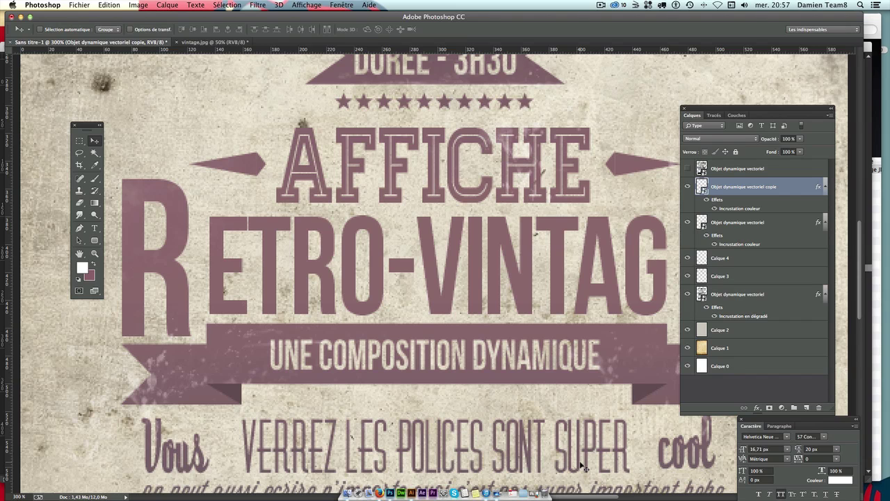
pyautogui.hotkey('ctrl', '-')
pyautogui.hotkey('ctrl', '-')
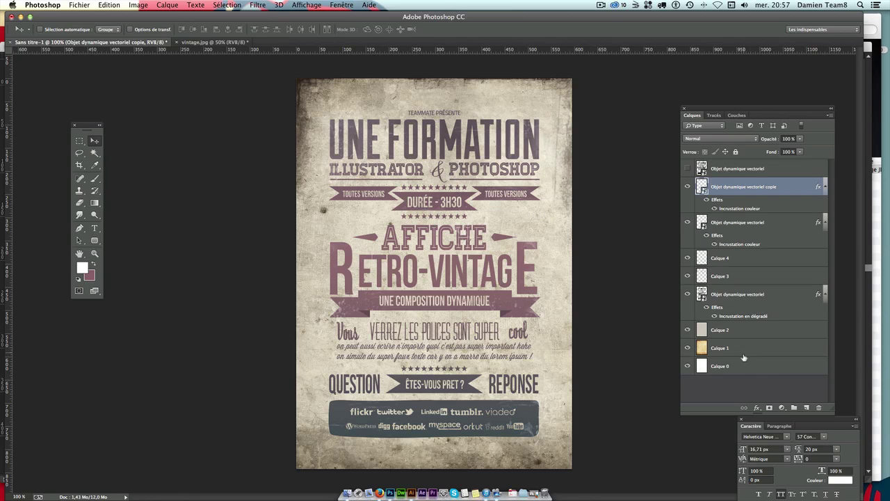
# Select Calque 0 and toggle the aged paper texture Calque 1 on and off to compare.
pyautogui.click(727, 364)
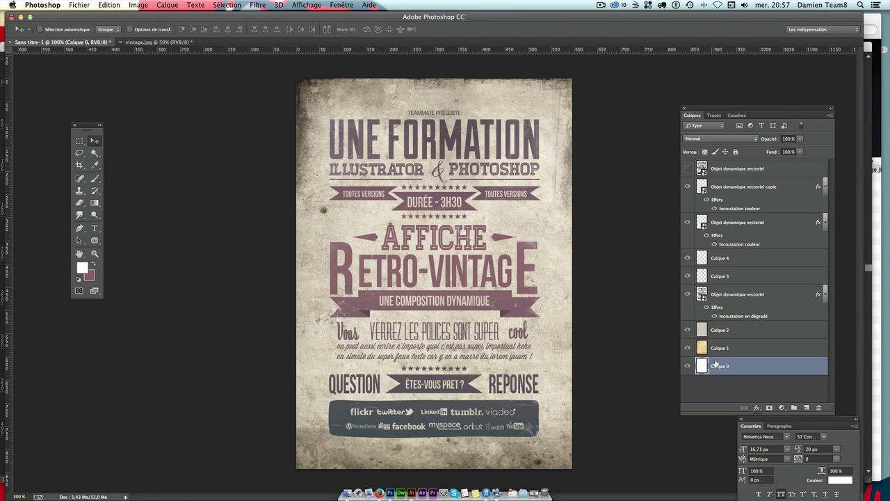
pyautogui.click(688, 347)
pyautogui.click(687, 347)
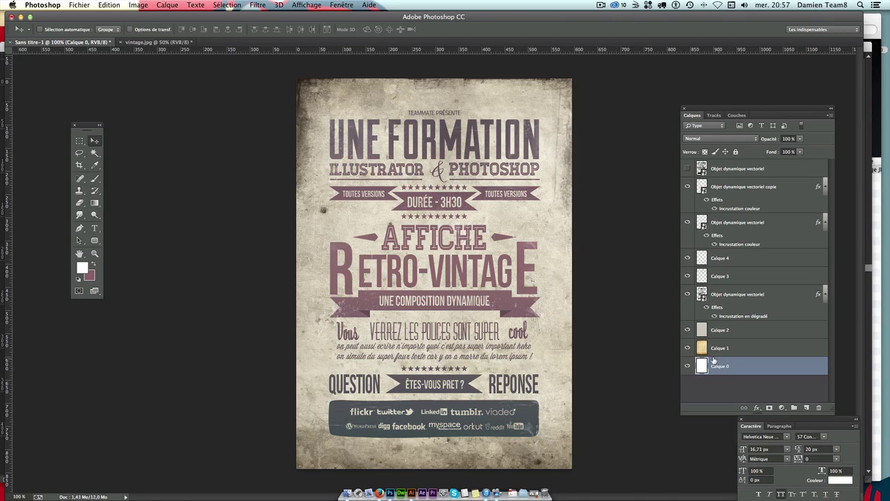
pyautogui.click(687, 347)
pyautogui.click(687, 348)
pyautogui.click(688, 349)
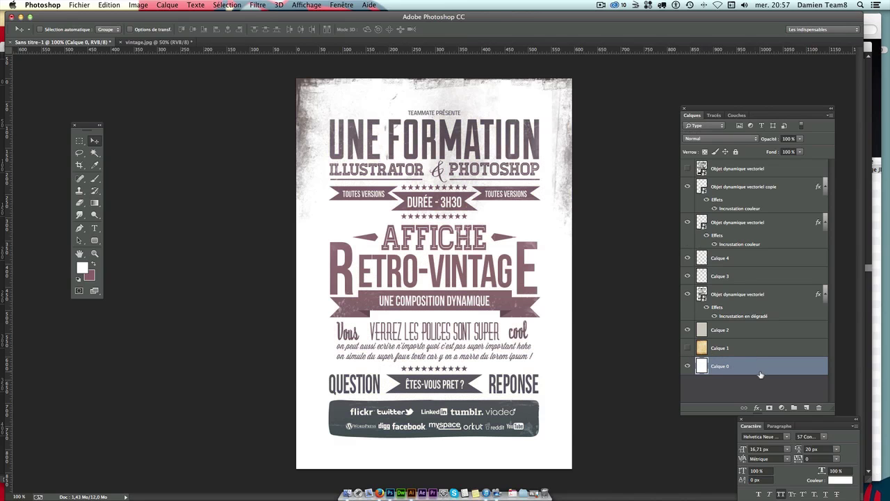
pyautogui.click(726, 388)
pyautogui.click(701, 367)
# Try a Lens Correction vignette on the white base layer Calque 0, then undo it.
pyautogui.click(265, 5)
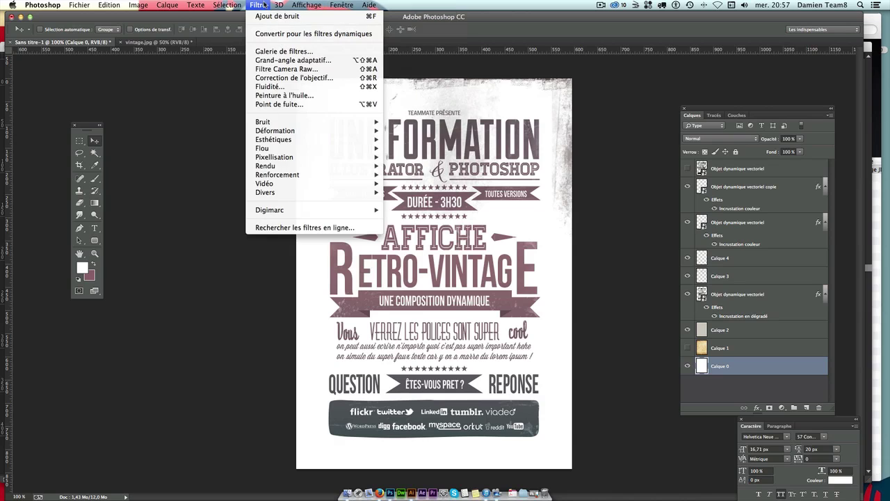
pyautogui.click(309, 78)
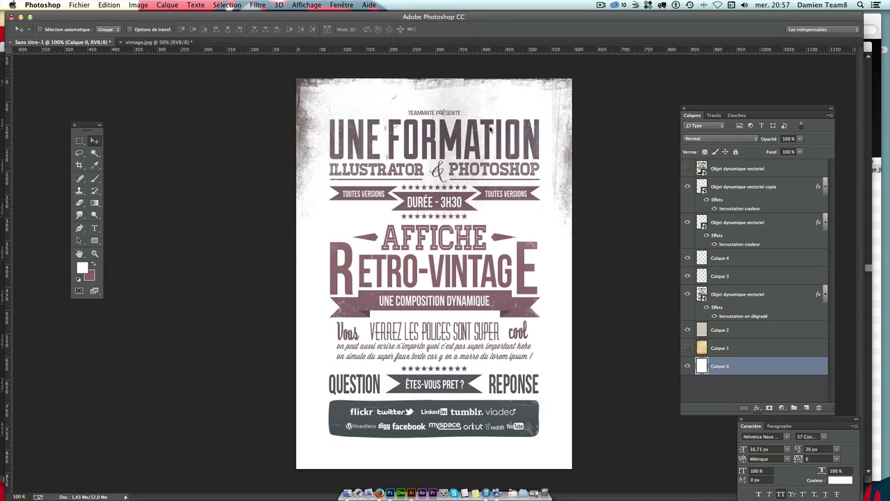
pyautogui.click(801, 63)
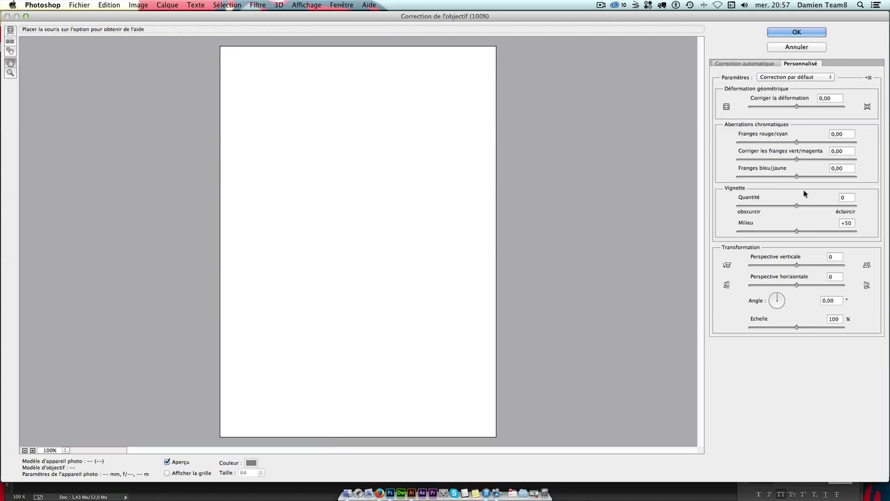
pyautogui.moveTo(795, 212); pyautogui.dragTo(770, 208)
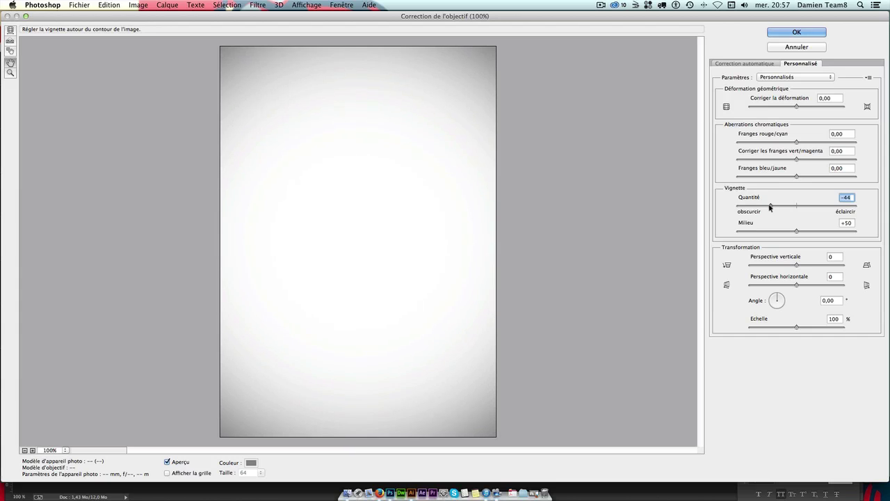
pyautogui.moveTo(770, 209); pyautogui.dragTo(768, 208)
pyautogui.press('Return')
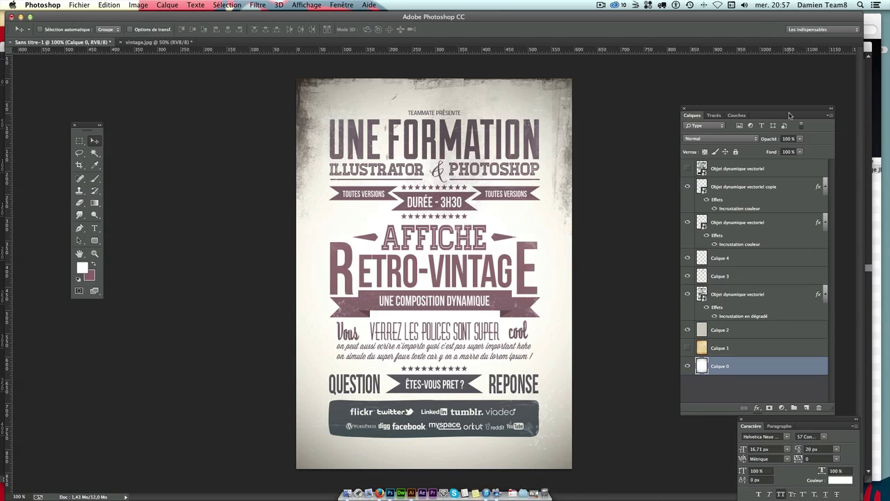
pyautogui.hotkey('ctrl', 'z')
pyautogui.hotkey('ctrl', 'z')
pyautogui.hotkey('ctrl', 'z')
pyautogui.hotkey('ctrl', 'z')
pyautogui.hotkey('ctrl', 'z')
pyautogui.hotkey('ctrl', 'z')
pyautogui.hotkey('ctrl', 'z')
pyautogui.hotkey('ctrl', 'z')
pyautogui.hotkey('ctrl', 'z')
pyautogui.hotkey('ctrl', 'z')
pyautogui.hotkey('ctrl', 'z')
pyautogui.hotkey('ctrl', 'z')
# Show the paper texture Calque 1 again and lower its opacity to 82%.
pyautogui.click(687, 347)
pyautogui.click(719, 348)
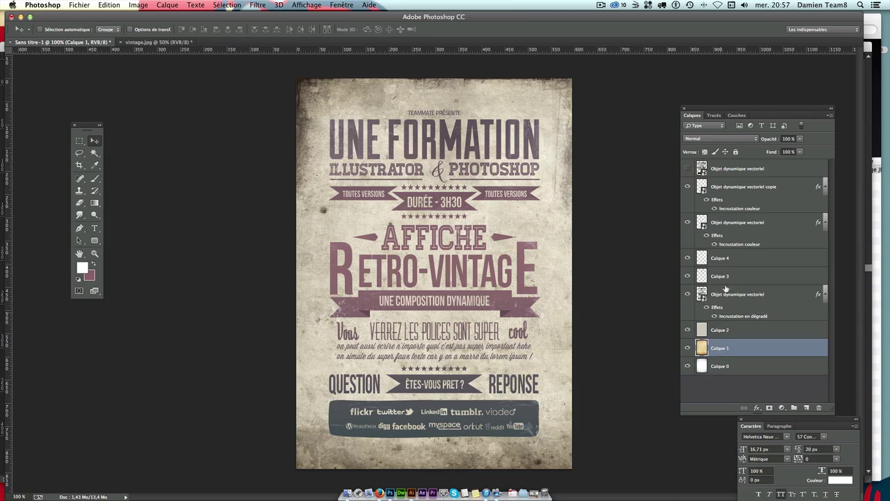
pyautogui.moveTo(803, 140); pyautogui.dragTo(792, 150)
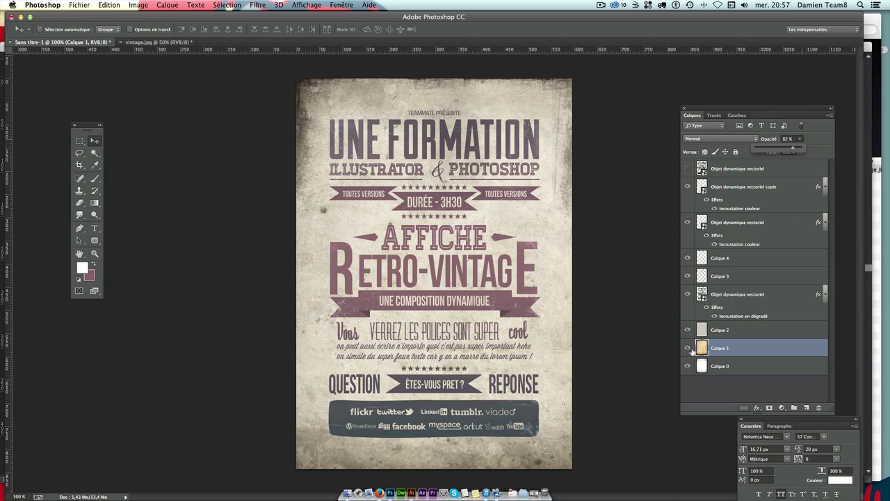
pyautogui.click(688, 367)
pyautogui.click(687, 367)
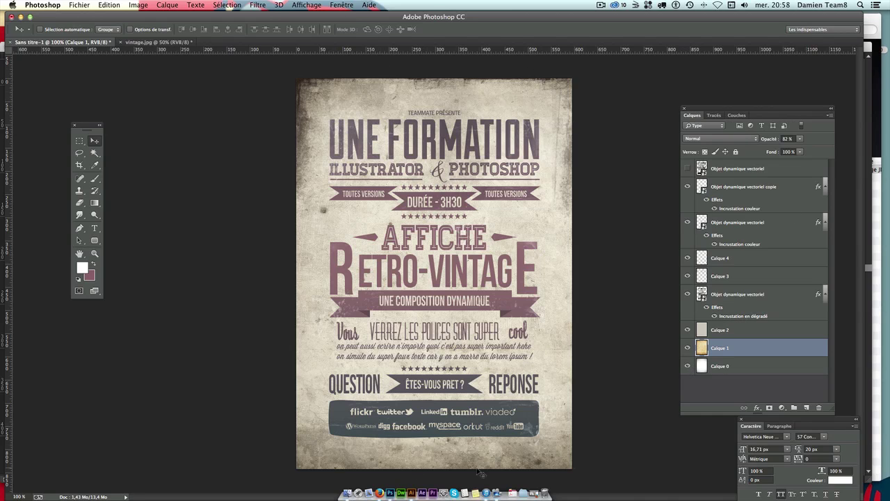
pyautogui.click(748, 371)
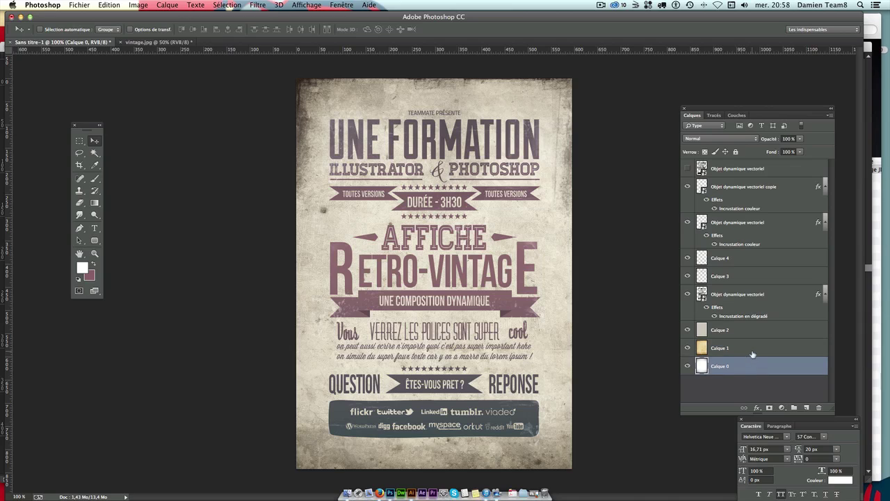
pyautogui.click(753, 354)
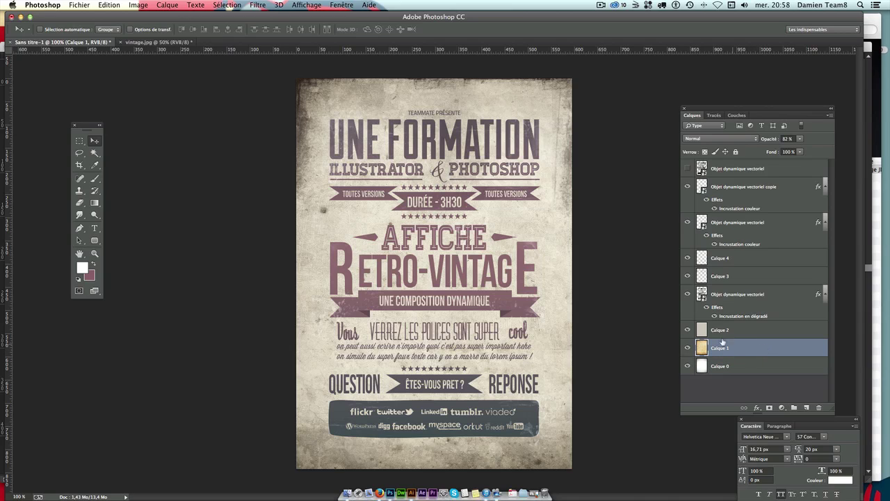
pyautogui.click(688, 349)
pyautogui.click(259, 5)
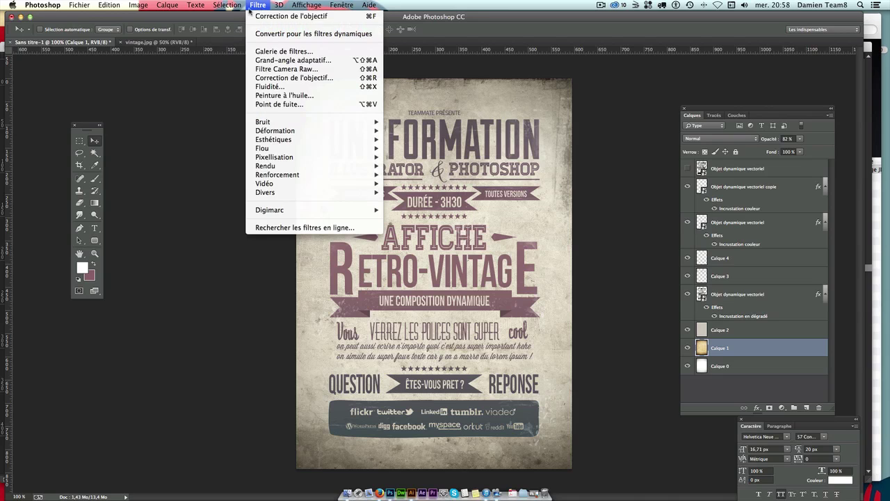
# Apply Lens Correction with a Custom vignette amount of -25 to the paper texture.
pyautogui.click(258, 5)
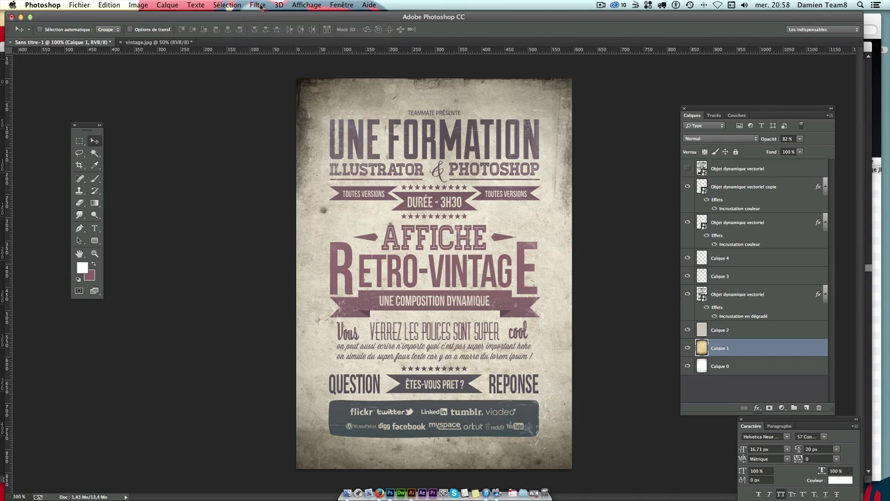
pyautogui.click(261, 6)
pyautogui.click(305, 17)
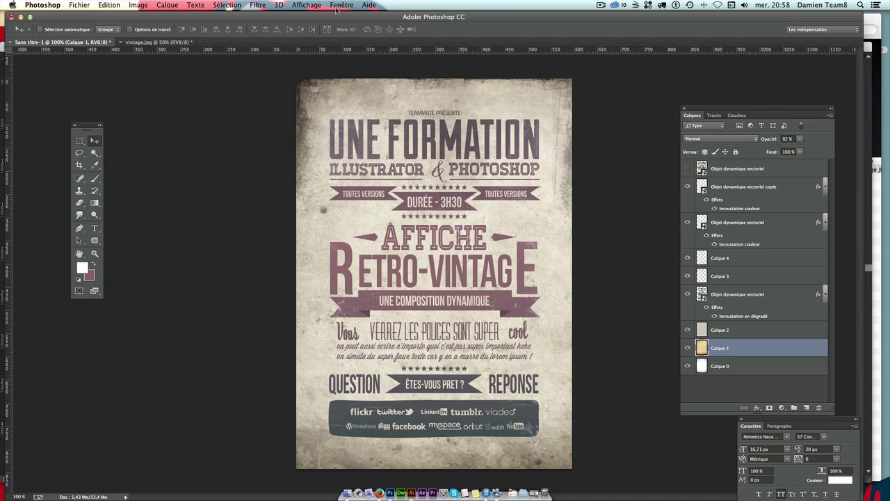
pyautogui.click(305, 6)
pyautogui.moveTo(257, 5)
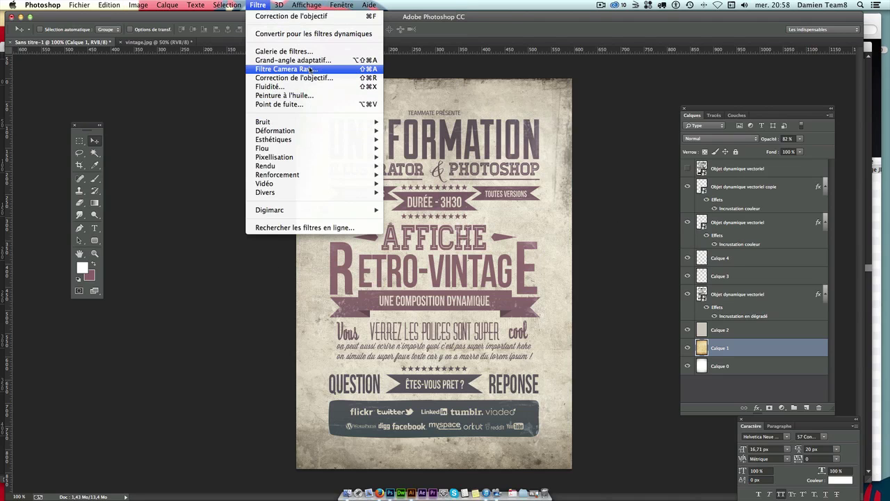
pyautogui.click(306, 77)
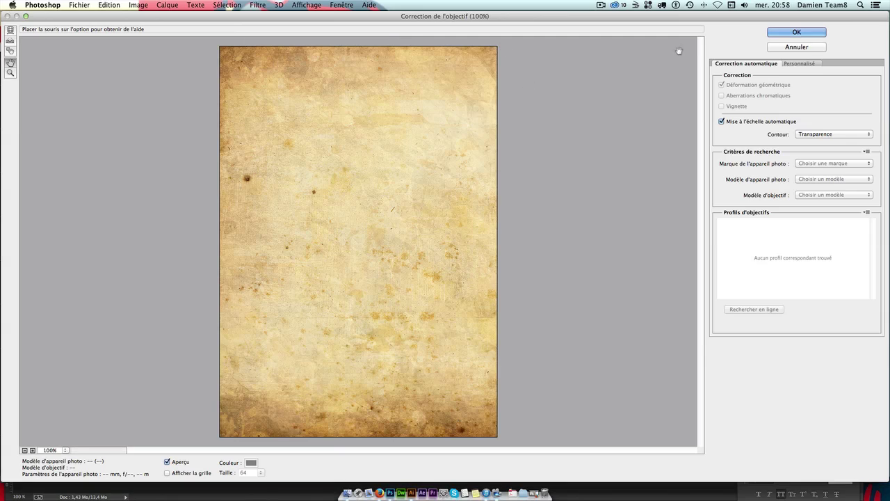
pyautogui.click(801, 64)
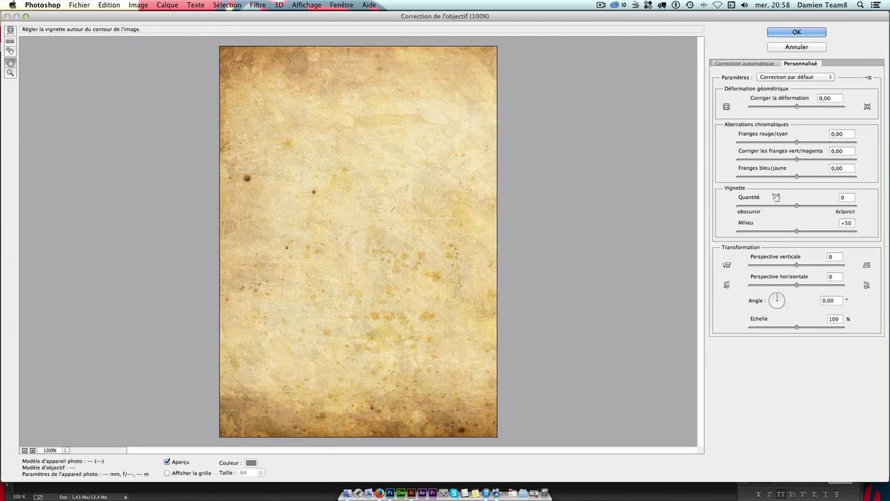
pyautogui.moveTo(796, 206); pyautogui.dragTo(776, 207)
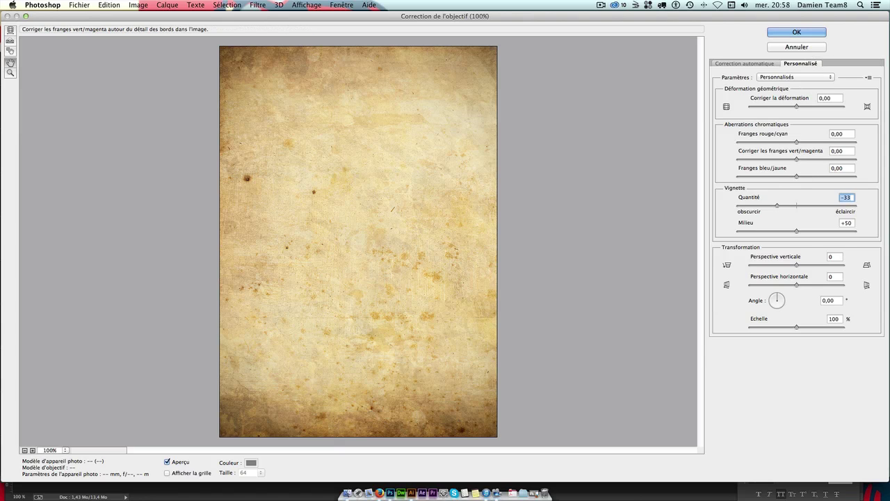
pyautogui.write('-25')
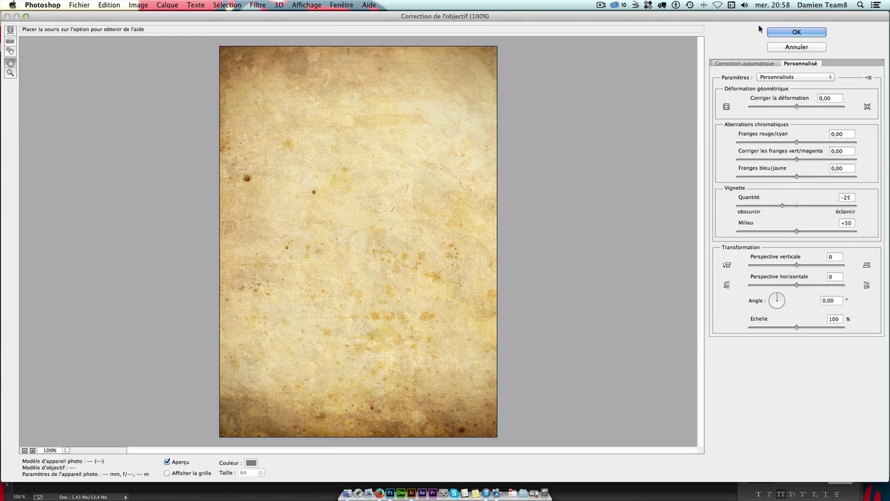
pyautogui.click(796, 31)
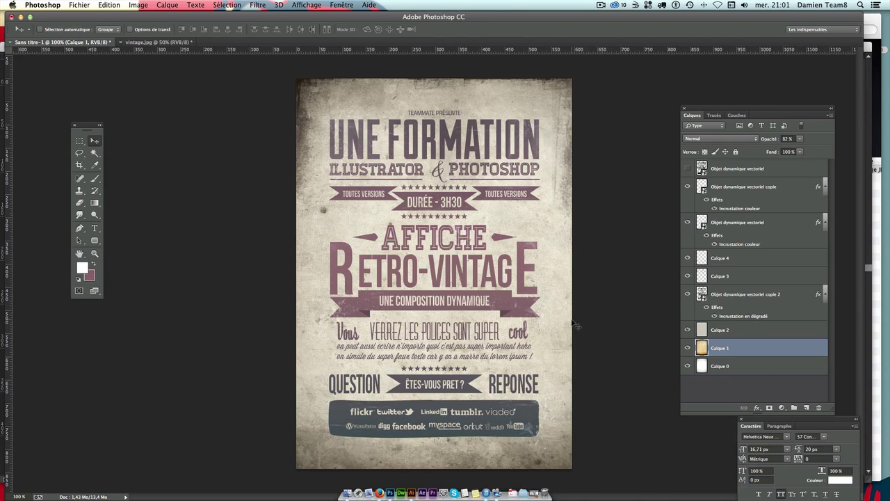
# Duplicate frame layer copie 2 as copie 3 and hide copie 2.
pyautogui.click(774, 292)
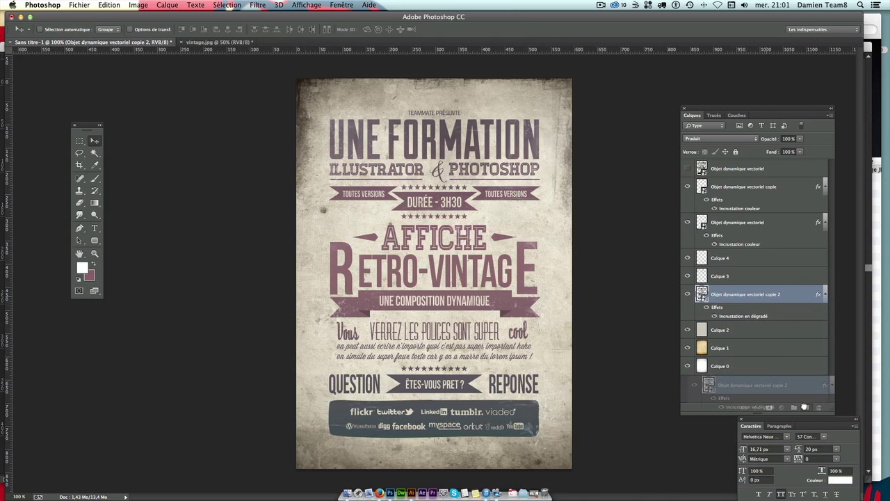
pyautogui.moveTo(763, 296)
pyautogui.mouseDown()
pyautogui.moveTo(837, 412)
pyautogui.moveTo(806, 407)
pyautogui.mouseUp()
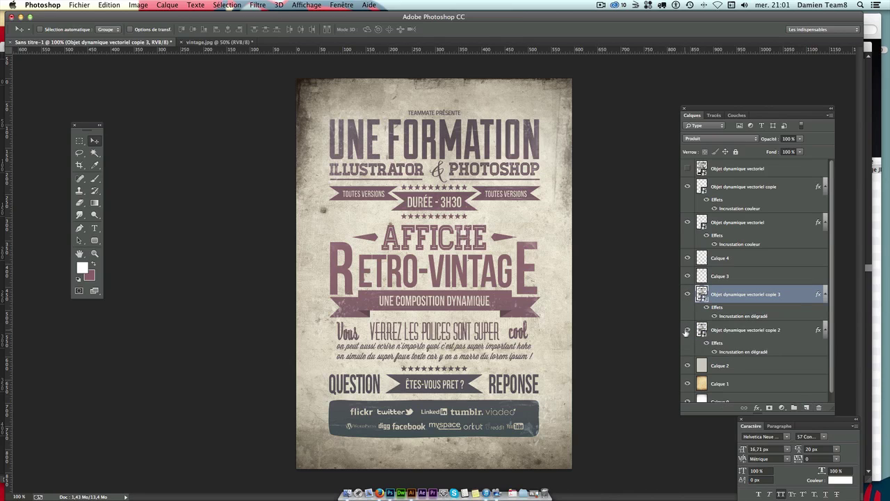
pyautogui.click(774, 336)
pyautogui.click(687, 330)
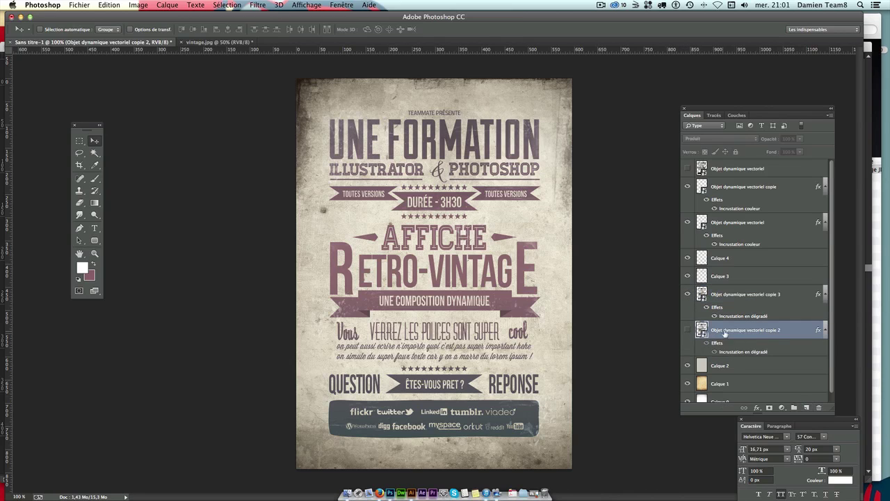
pyautogui.click(689, 330)
pyautogui.click(688, 332)
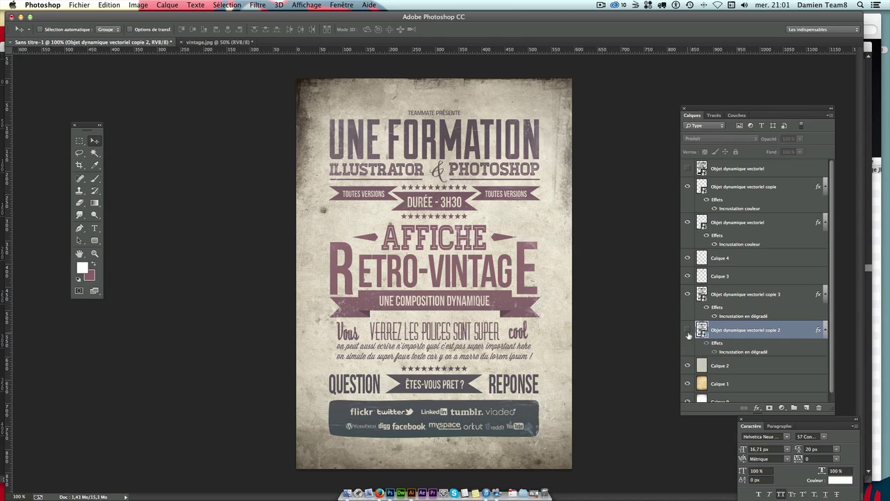
pyautogui.click(791, 294)
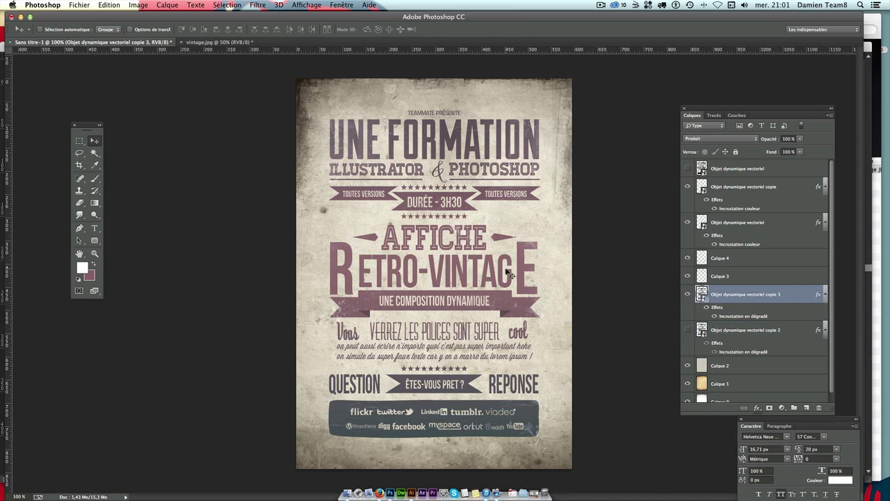
# Select the hidden copie 2 and add a new empty layer, Calque 5.
pyautogui.click(757, 332)
pyautogui.click(753, 294)
pyautogui.click(767, 331)
pyautogui.click(806, 408)
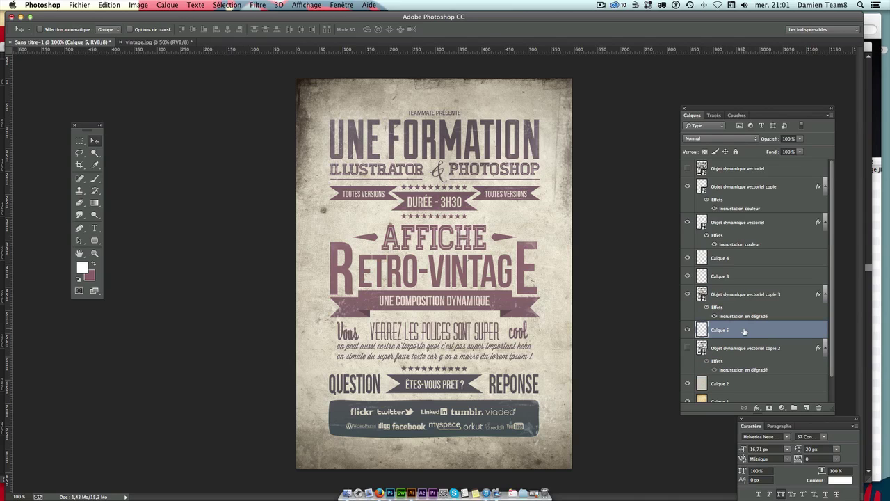
# Draw a rectangular selection over the poster area inside its border.
pyautogui.click(79, 141)
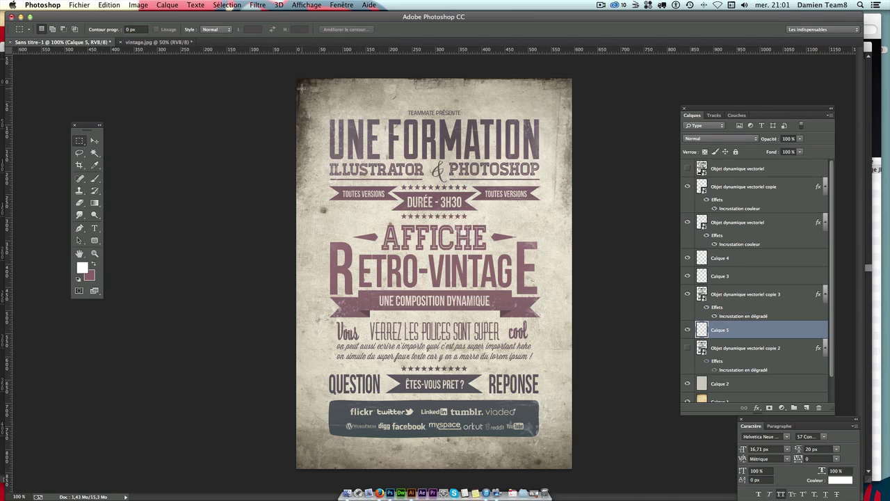
pyautogui.moveTo(320, 97)
pyautogui.mouseDown()
pyautogui.moveTo(476, 247)
pyautogui.moveTo(558, 365)
pyautogui.moveTo(492, 384)
pyautogui.mouseUp()
pyautogui.moveTo(86, 142); pyautogui.dragTo(118, 137)
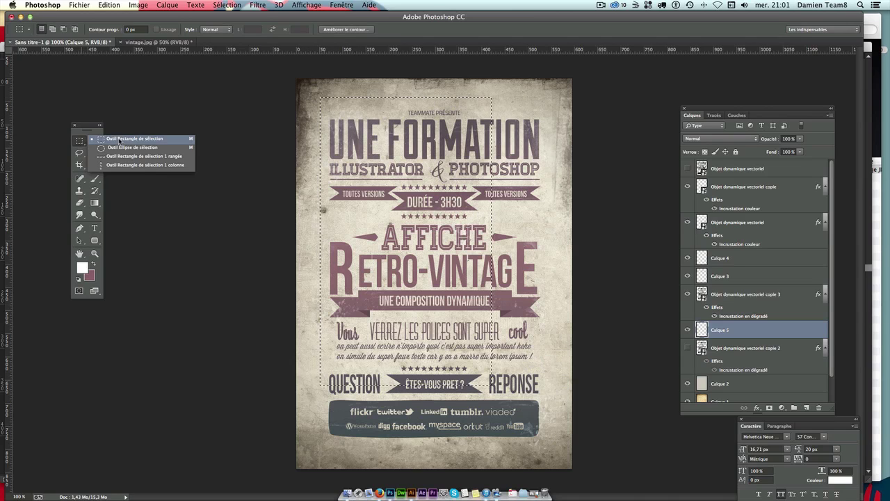
pyautogui.moveTo(316, 98)
pyautogui.mouseDown()
pyautogui.moveTo(518, 253)
pyautogui.moveTo(570, 407)
pyautogui.moveTo(570, 441)
pyautogui.moveTo(554, 460)
pyautogui.mouseUp()
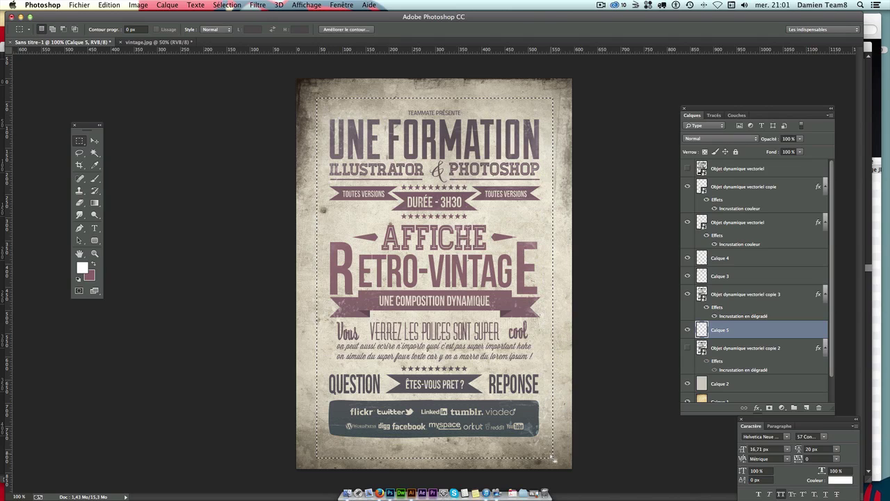
# Set the foreground colour to dark brown 5d4e4b.
pyautogui.click(82, 267)
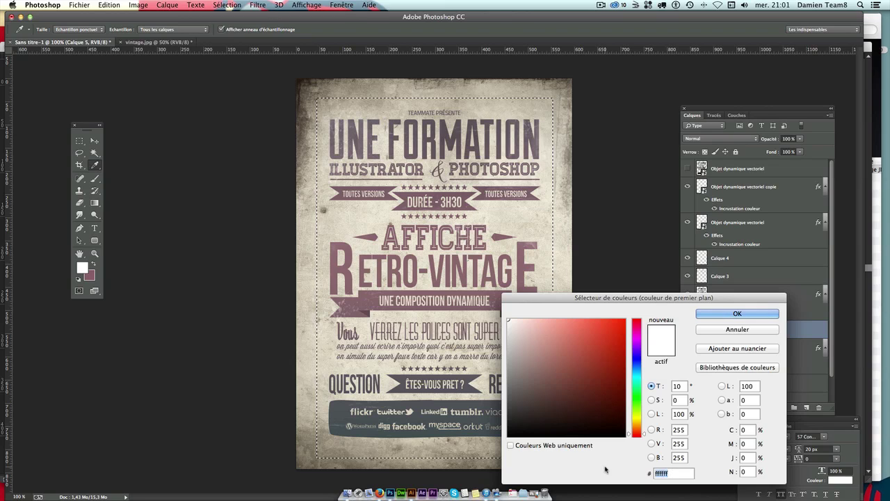
pyautogui.write('5')
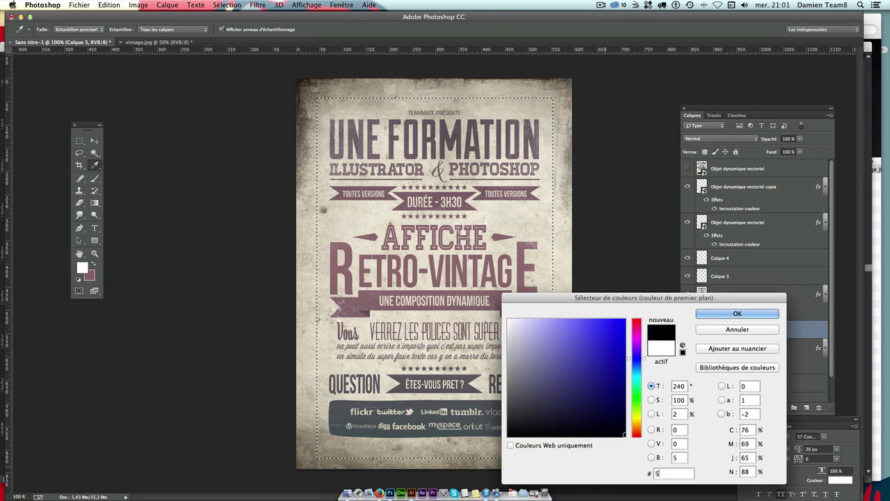
pyautogui.write('d4e')
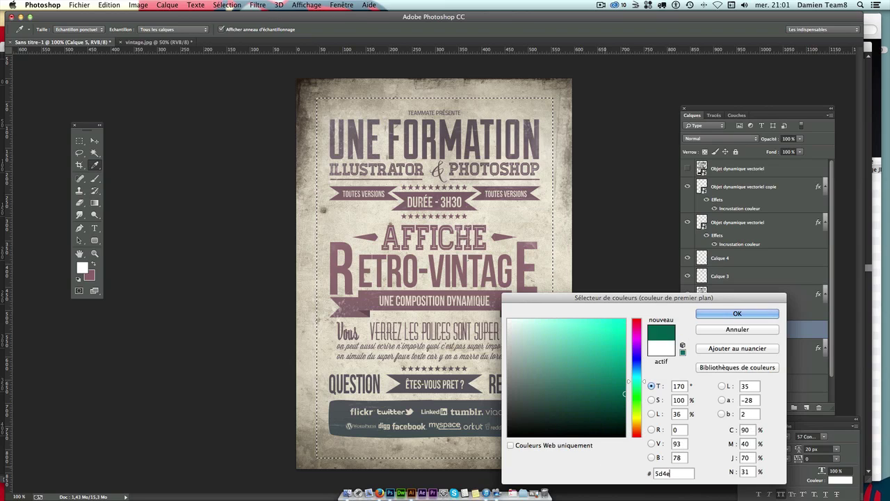
pyautogui.write('4b')
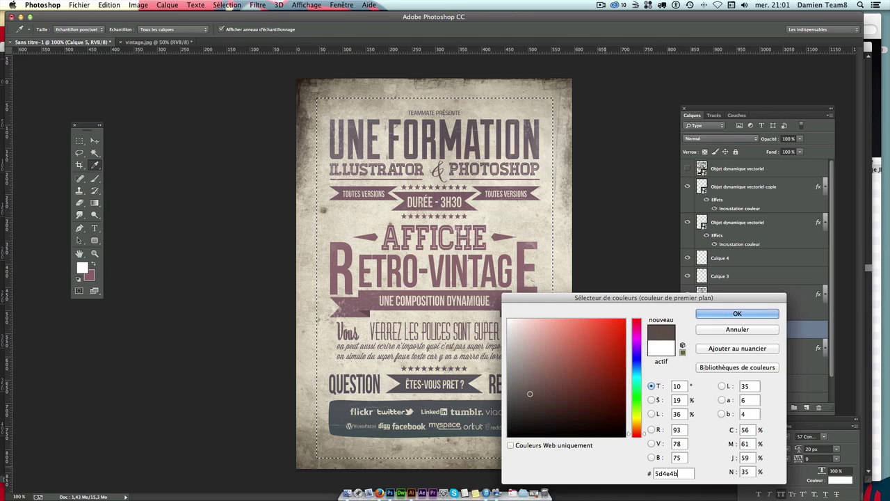
pyautogui.press('Return')
# Fill the selection on Calque 5 with the dark brown foreground colour and deselect.
pyautogui.press('m')
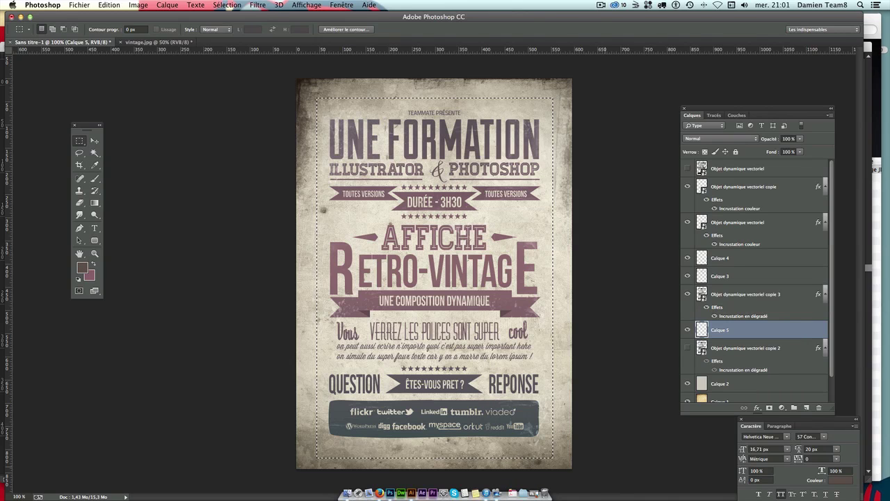
pyautogui.hotkey('shift', 'BackSpace')
pyautogui.press('Return')
pyautogui.click(137, 5)
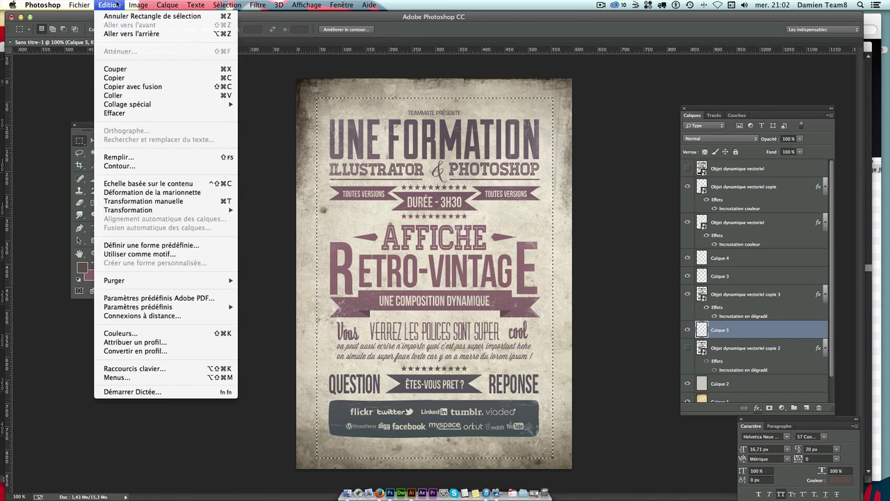
pyautogui.click(117, 5)
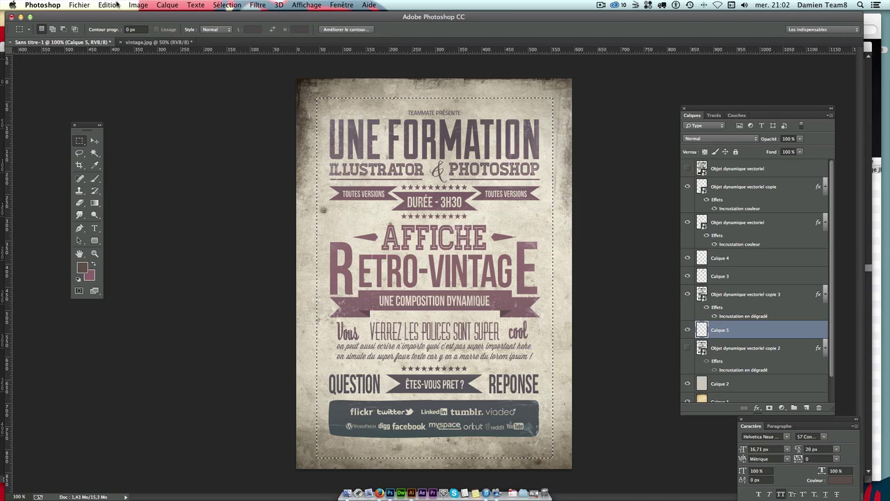
pyautogui.hotkey('shift', 'F5')
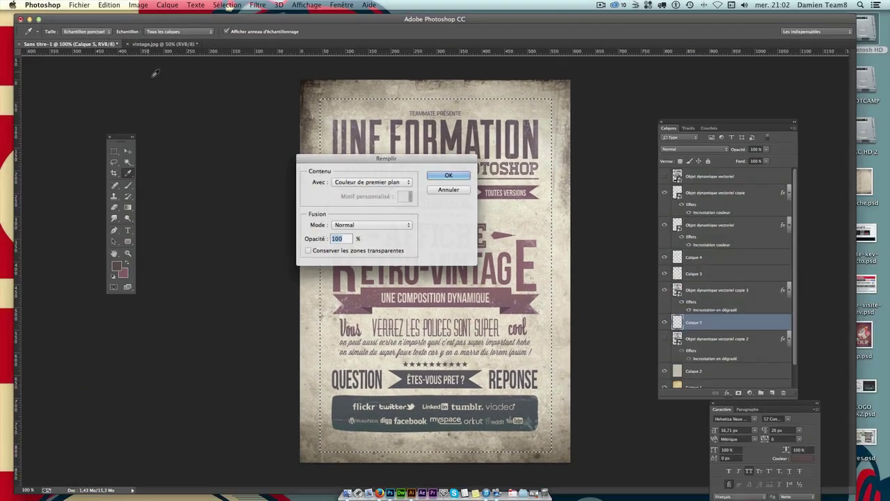
pyautogui.click(449, 175)
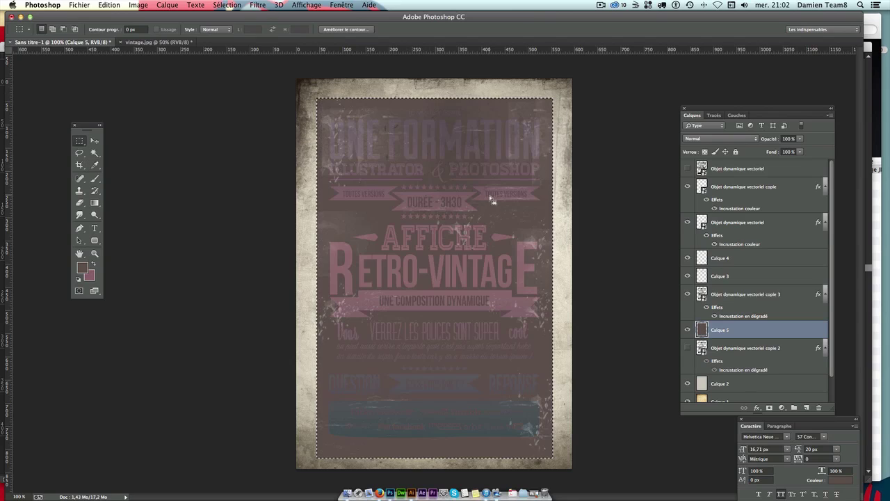
pyautogui.hotkey('ctrl', 'd')
pyautogui.click(749, 294)
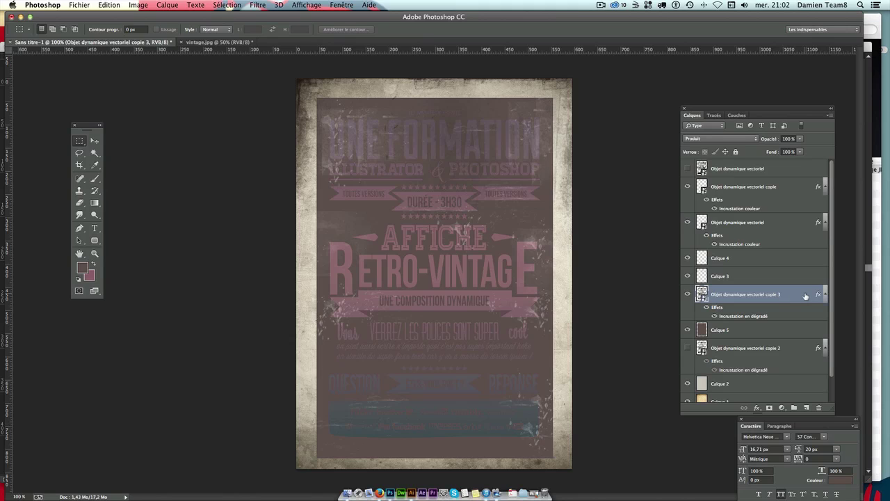
# Open the copie 3 layer's Gradient Overlay gradient and delete its middle stop.
pyautogui.doubleClick(802, 297)
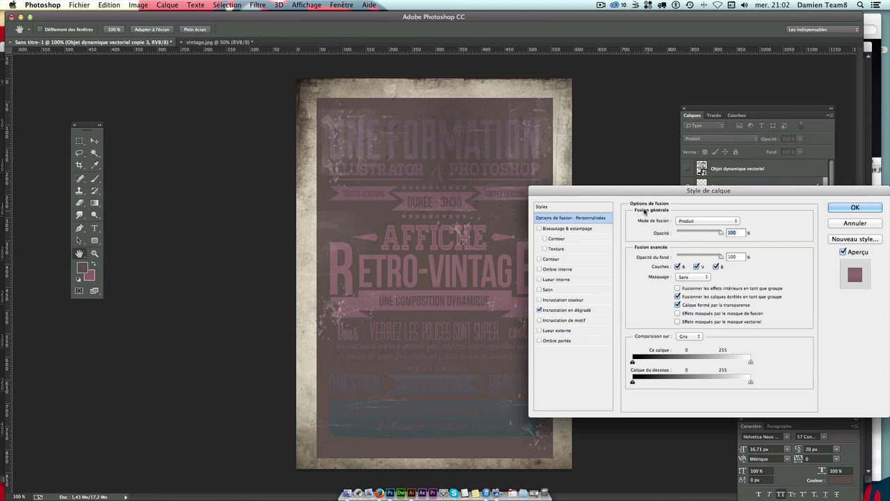
pyautogui.moveTo(629, 198); pyautogui.dragTo(671, 201)
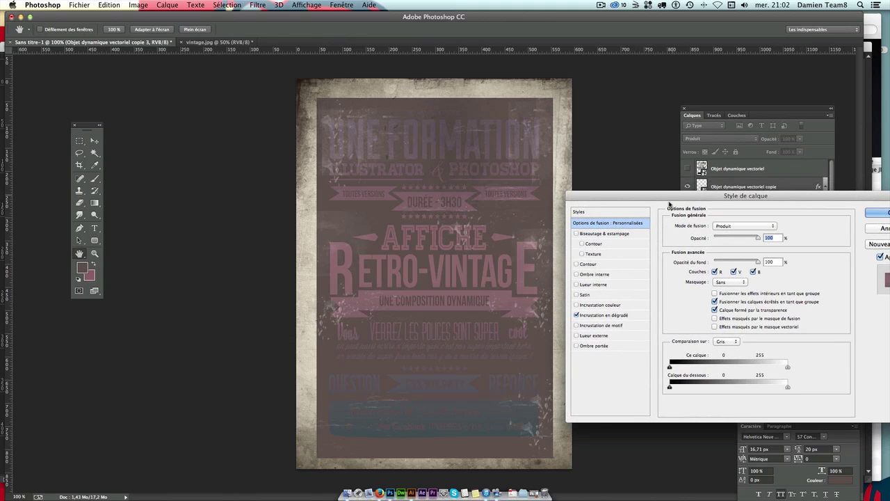
pyautogui.click(597, 313)
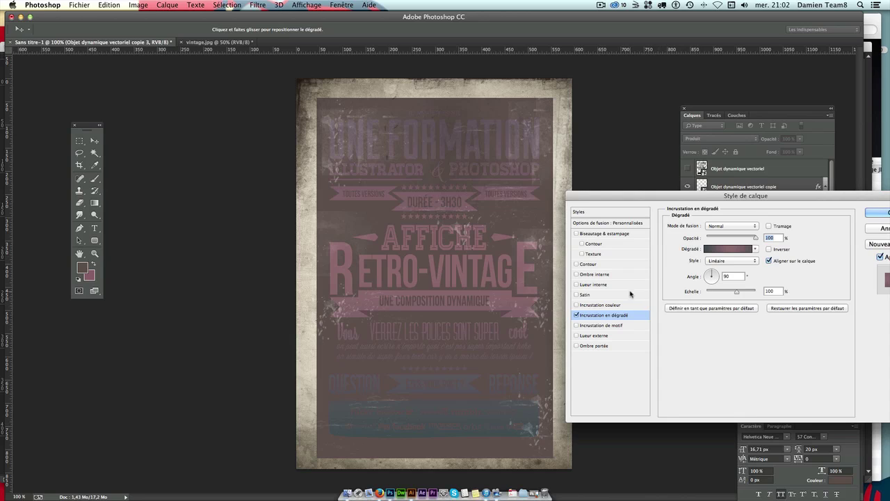
pyautogui.click(722, 250)
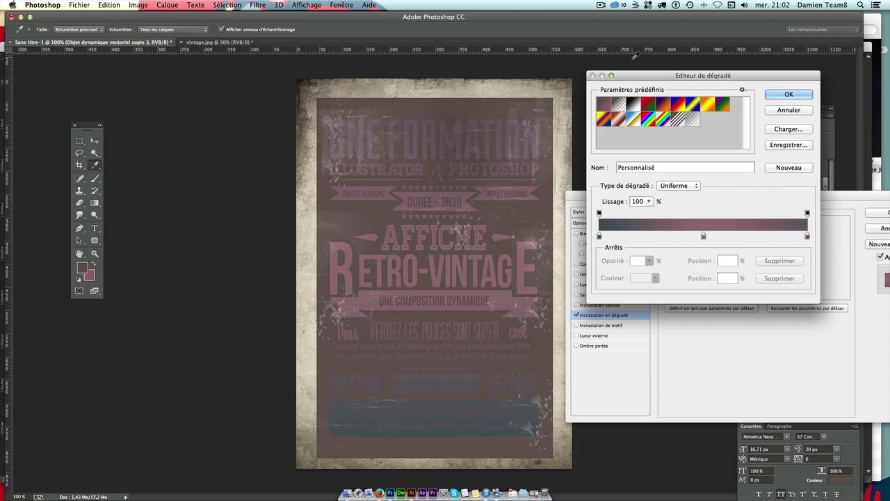
pyautogui.moveTo(648, 58); pyautogui.dragTo(676, 77)
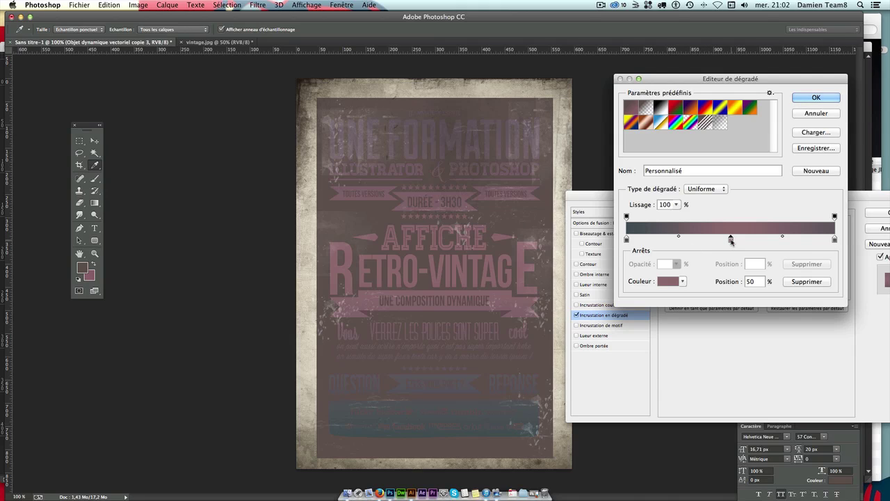
pyautogui.moveTo(730, 239); pyautogui.dragTo(731, 259)
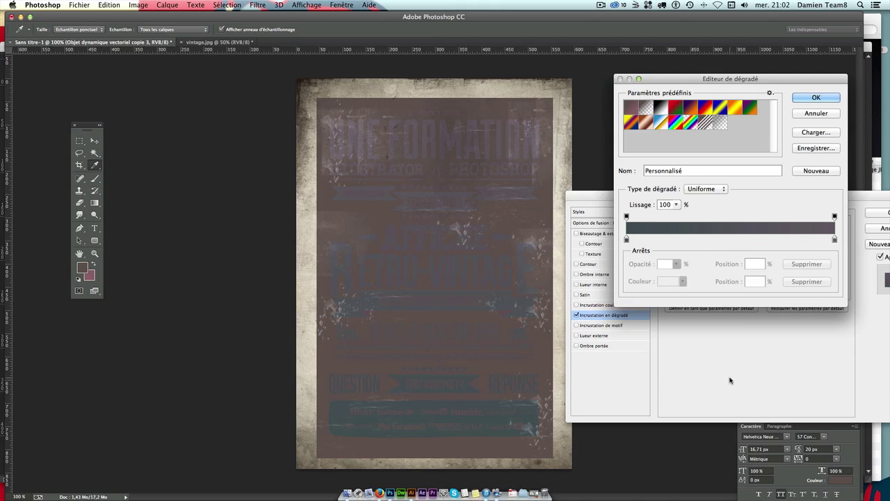
# Set the gradient stops to beige e2d9c7 and light grey e5e5e5, then apply.
pyautogui.click(626, 240)
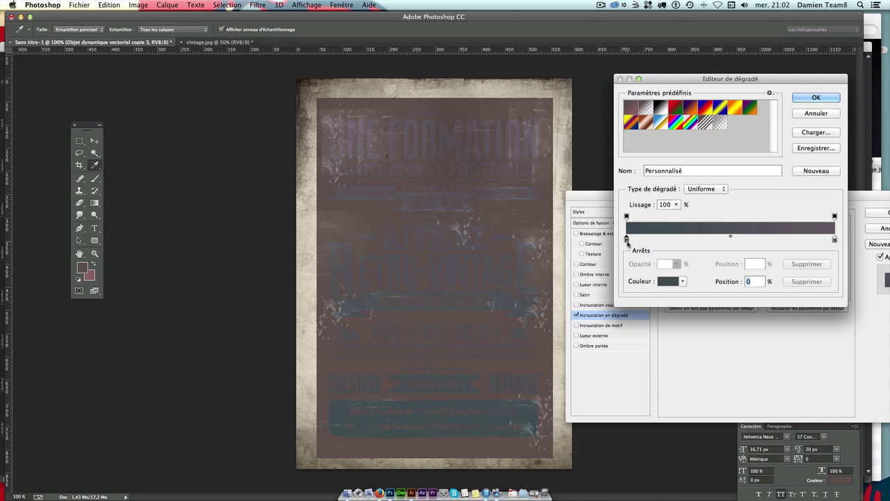
pyautogui.doubleClick(626, 240)
pyautogui.click(562, 214)
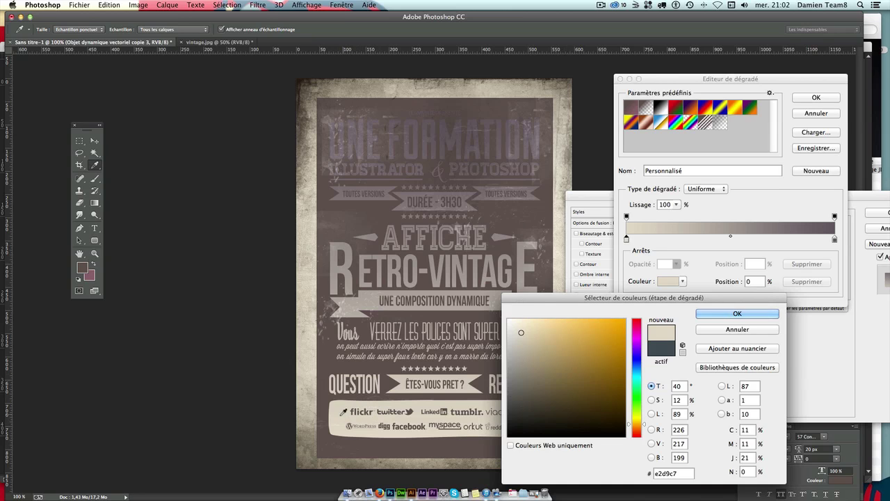
pyautogui.press('Return')
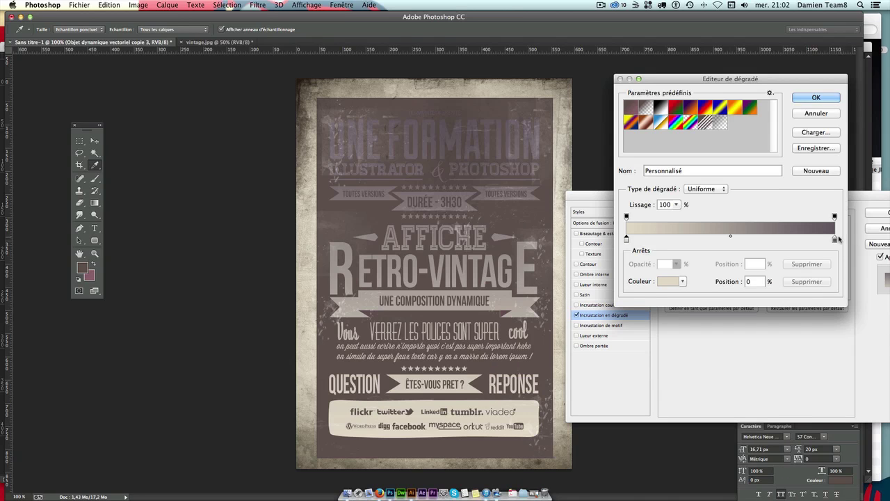
pyautogui.doubleClick(834, 238)
pyautogui.moveTo(488, 186)
pyautogui.mouseDown()
pyautogui.moveTo(496, 349)
pyautogui.moveTo(508, 331)
pyautogui.mouseUp()
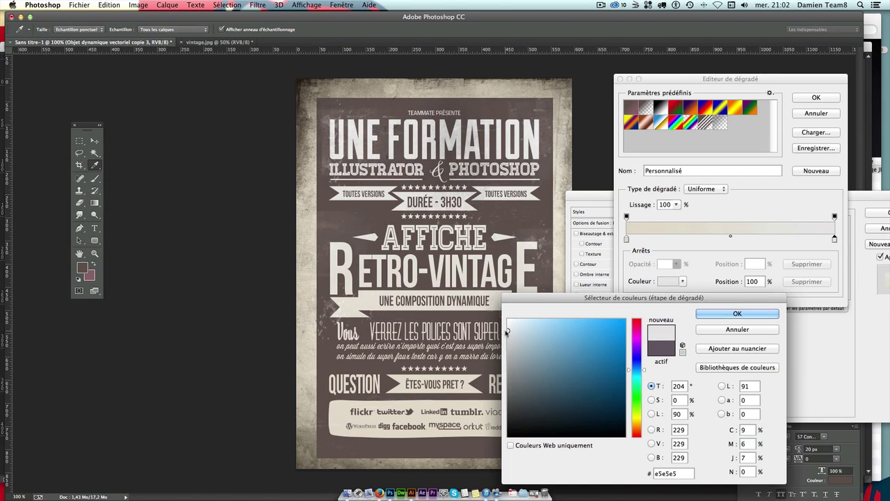
pyautogui.press('Return')
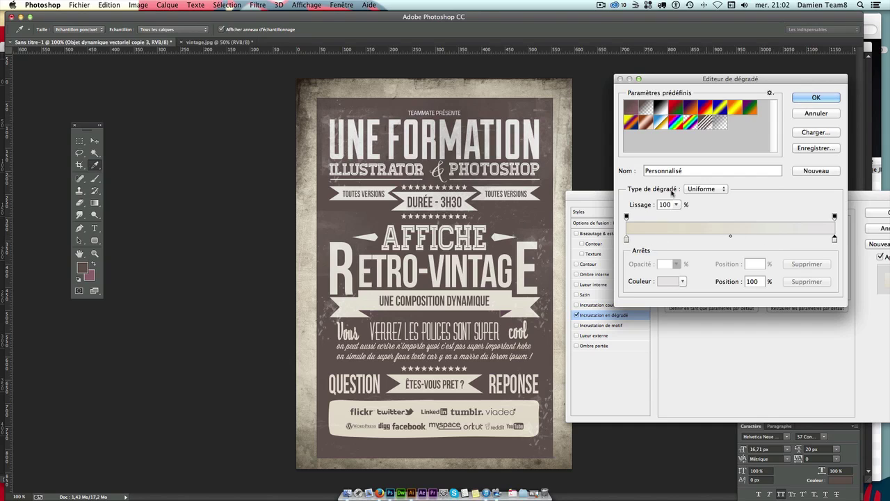
pyautogui.click(813, 102)
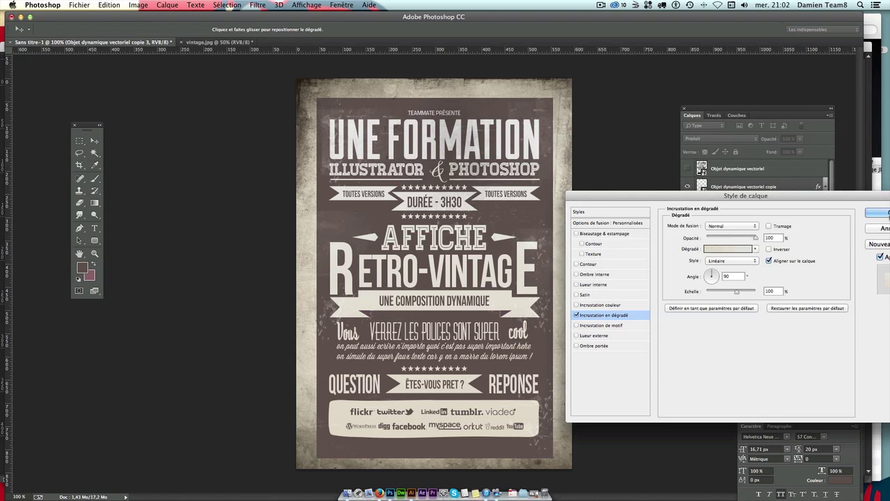
pyautogui.click(878, 212)
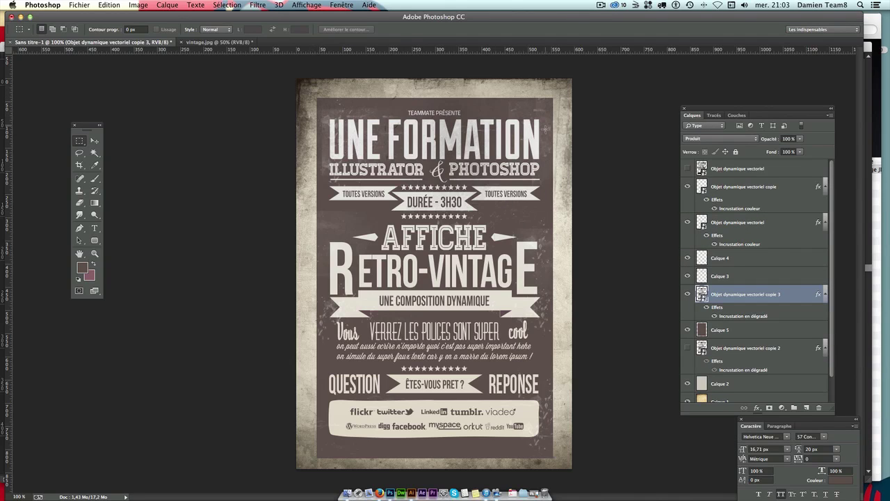
# Set the dark brown Calque 5 layer's blend mode to Produit (Multiply).
pyautogui.click(95, 141)
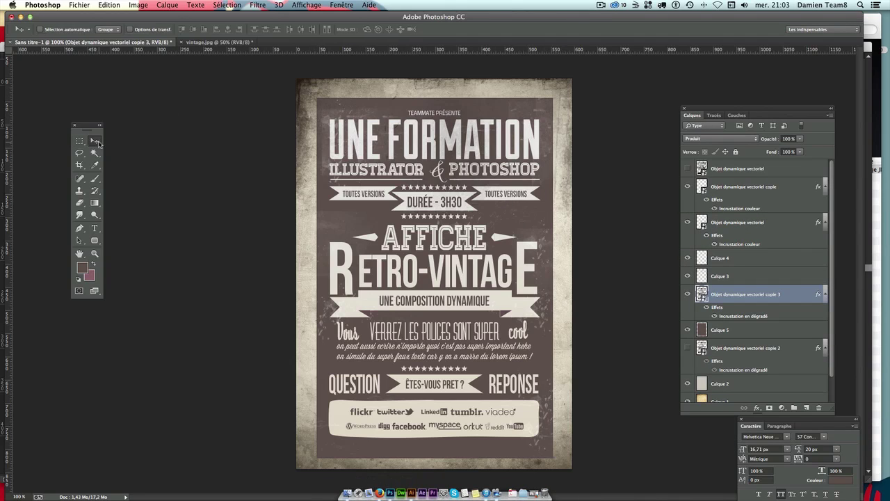
pyautogui.click(701, 328)
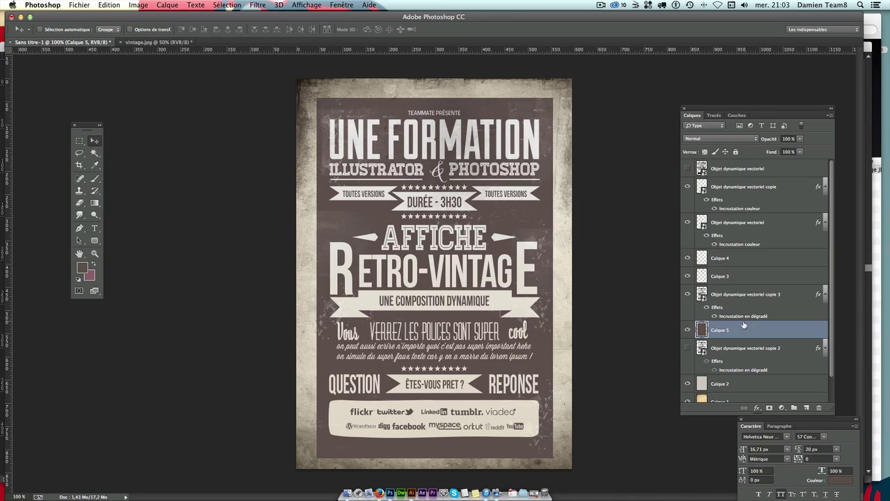
pyautogui.click(699, 139)
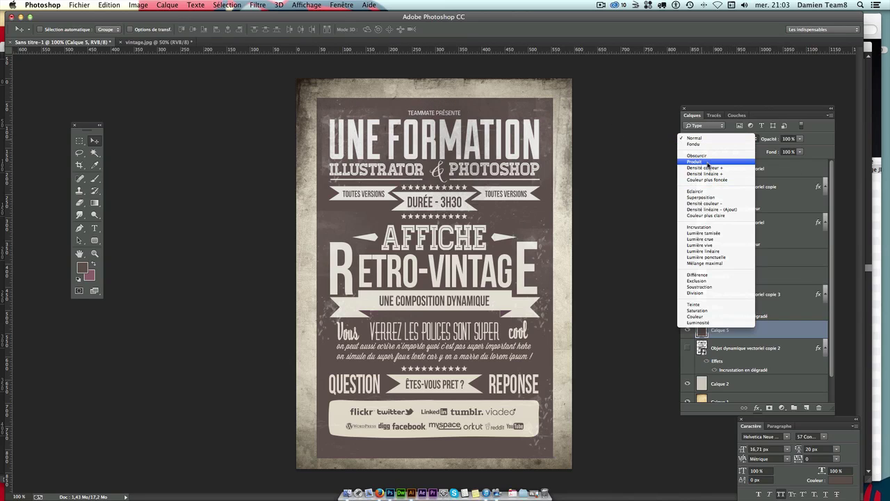
pyautogui.click(709, 163)
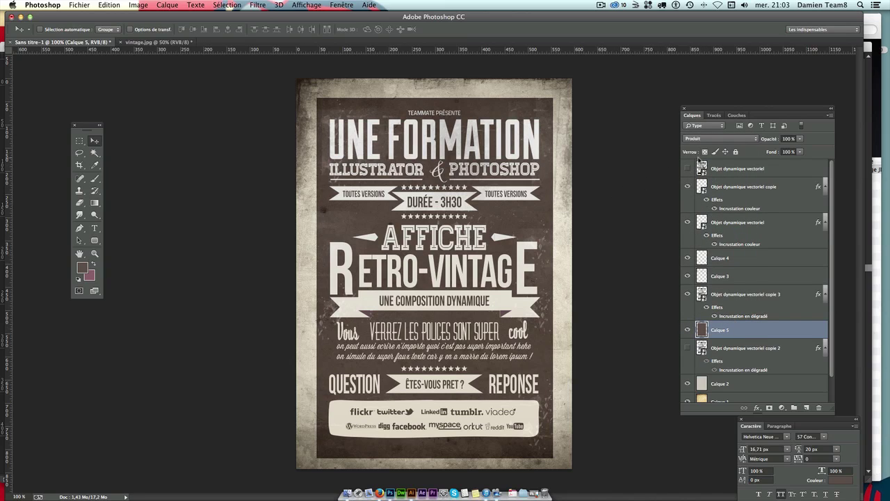
pyautogui.click(709, 139)
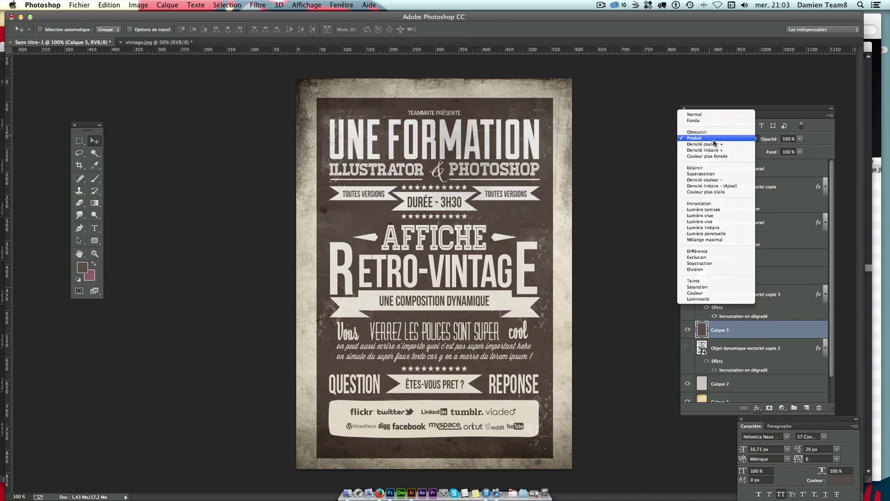
pyautogui.click(712, 139)
pyautogui.click(94, 179)
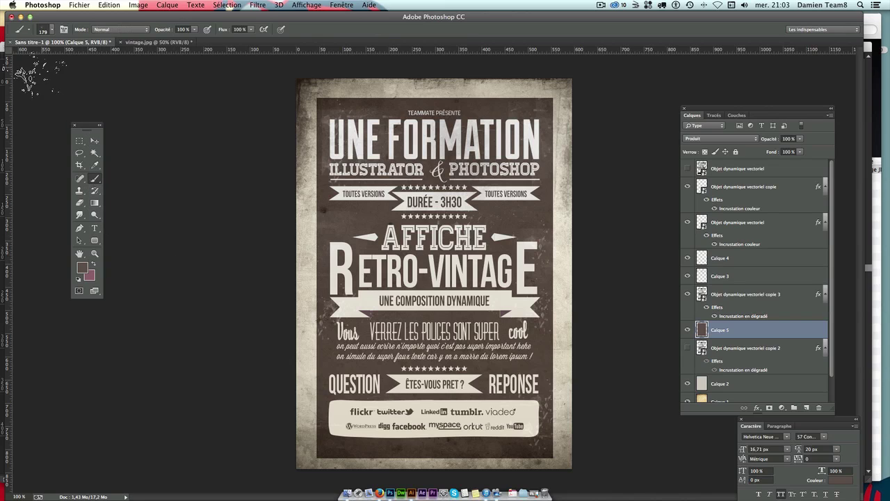
# Try the 332 px and 312 px grunge brush tips, undoing a bad stamp.
pyautogui.click(48, 30)
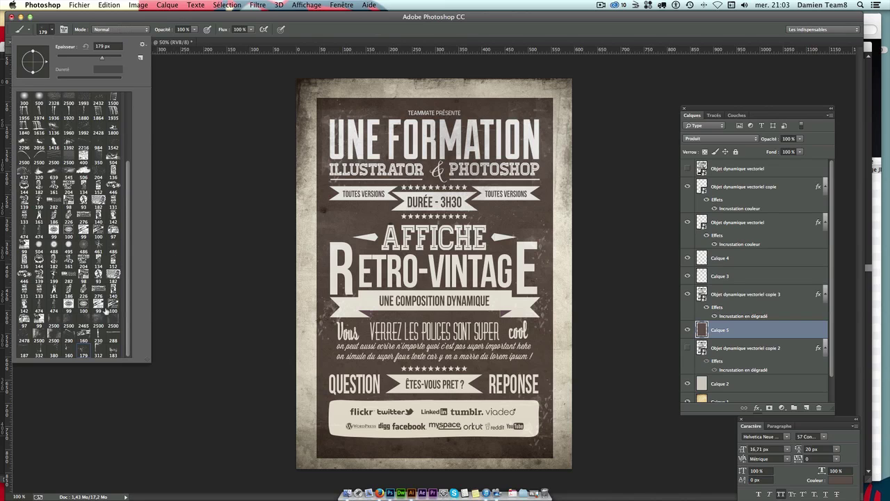
pyautogui.click(38, 353)
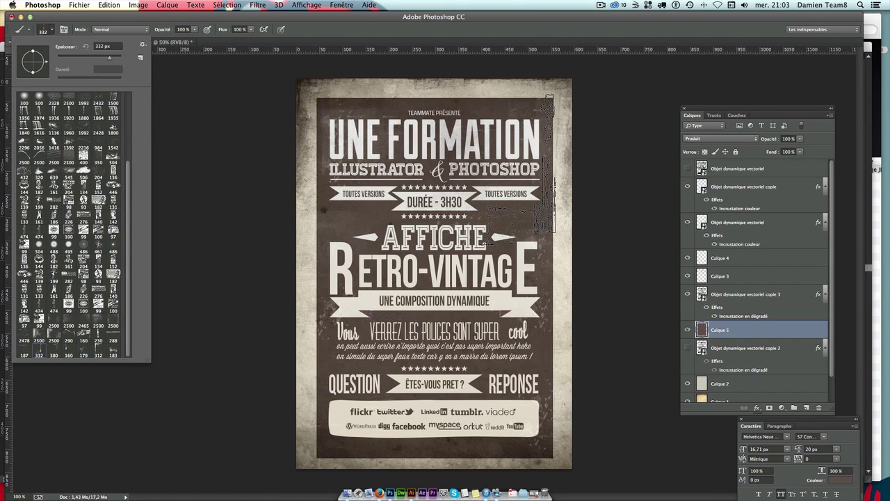
pyautogui.press('Return')
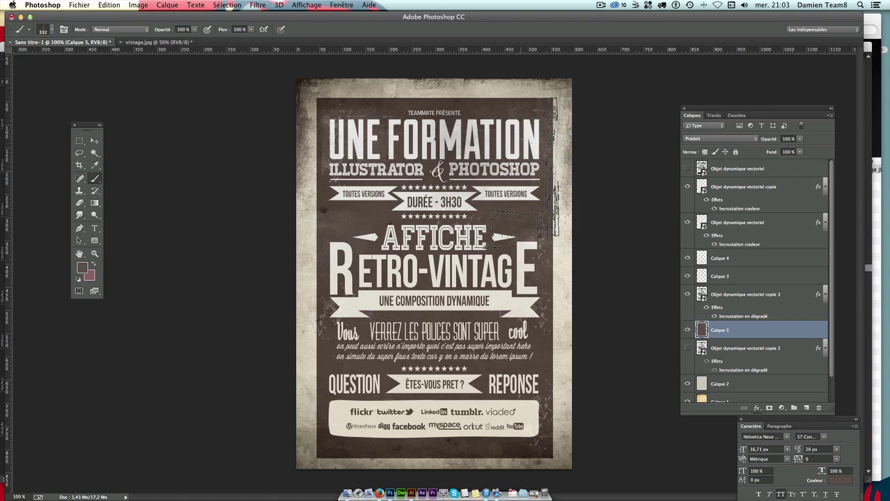
pyautogui.press('super+z')
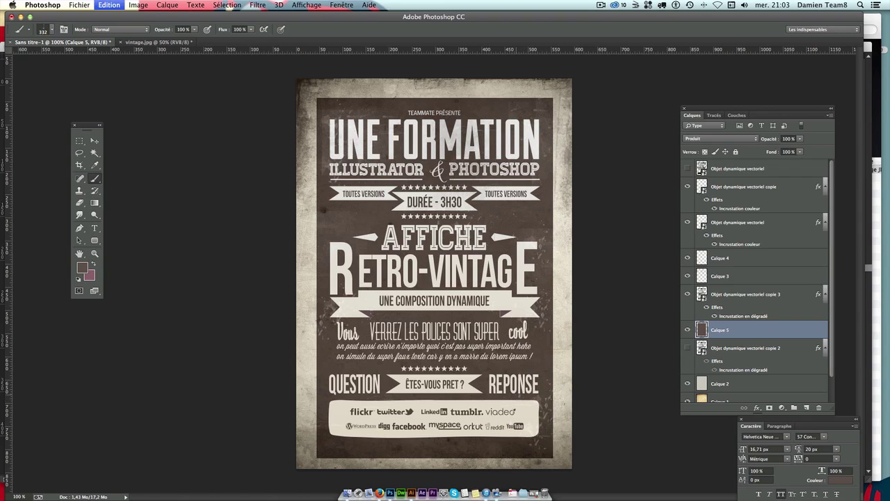
pyautogui.click(42, 29)
pyautogui.click(99, 346)
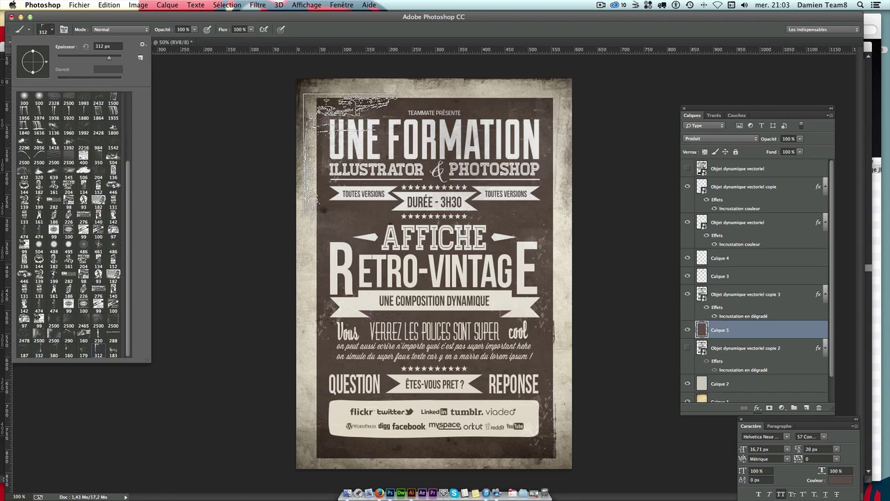
pyautogui.press('Return')
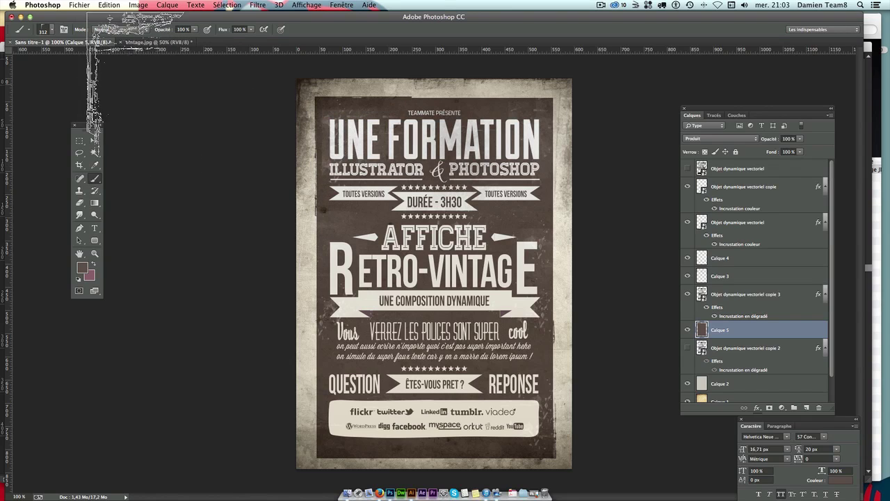
# Switch the grunge brush tip to 332 px, then to 160 px.
pyautogui.click(47, 29)
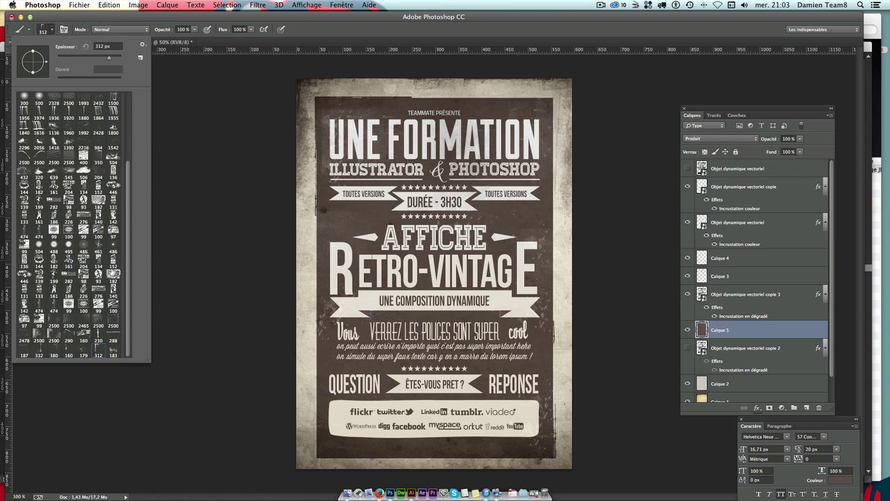
pyautogui.click(39, 355)
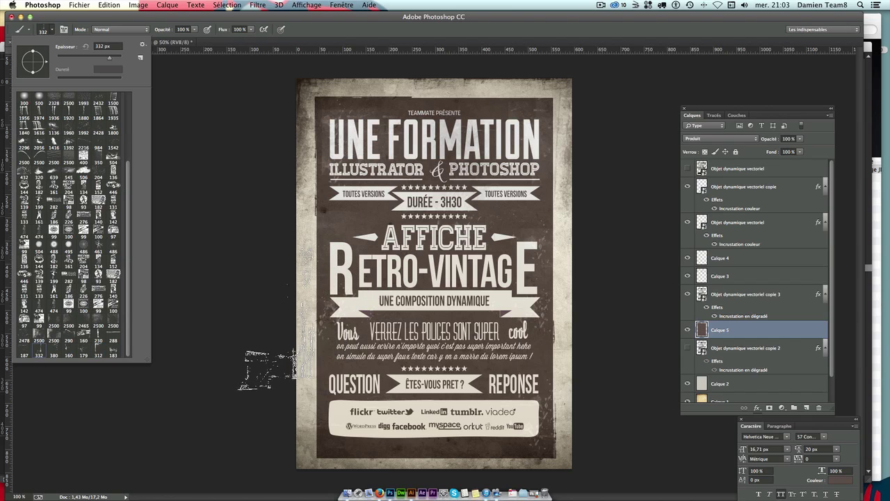
pyautogui.press('Return')
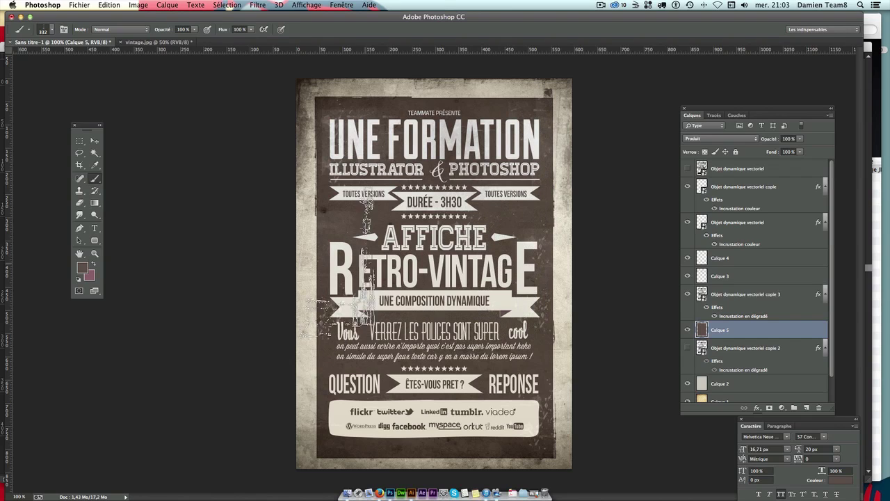
pyautogui.click(42, 31)
pyautogui.click(123, 301)
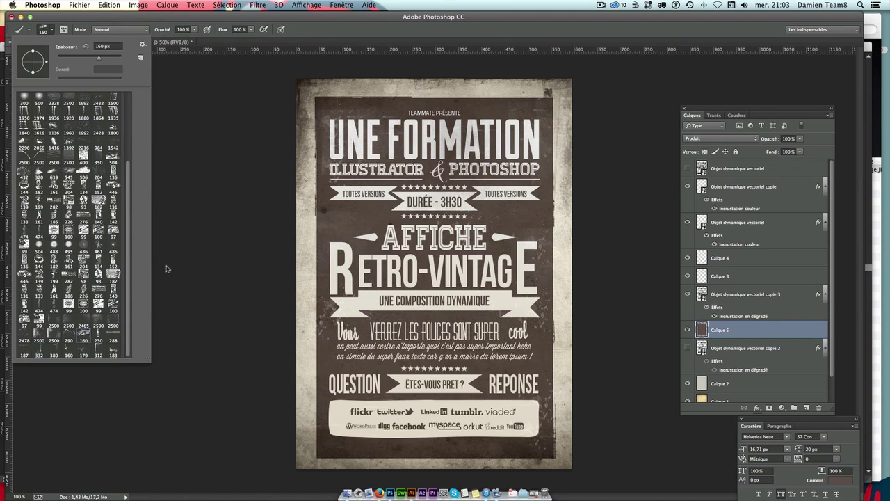
pyautogui.press('Return')
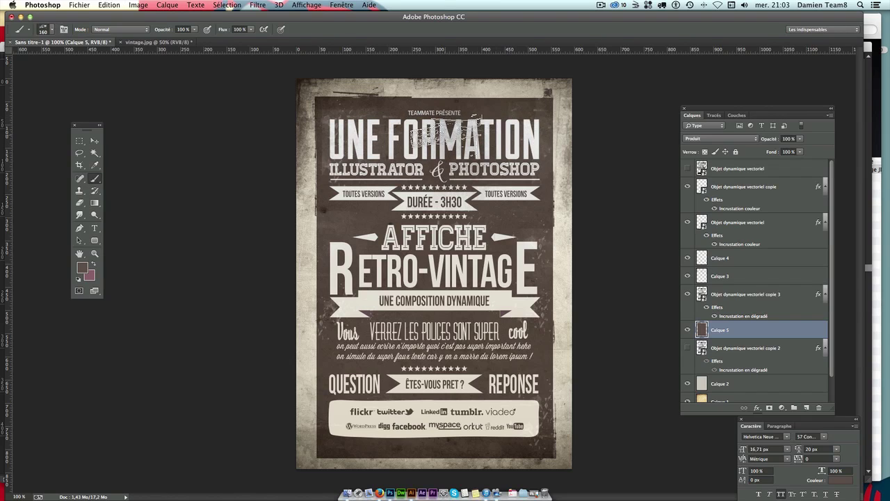
pyautogui.click(50, 32)
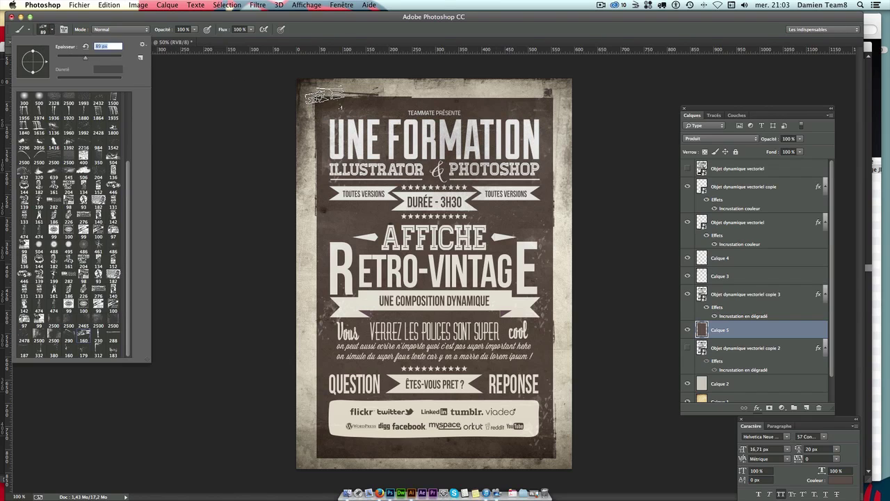
pyautogui.press('Return')
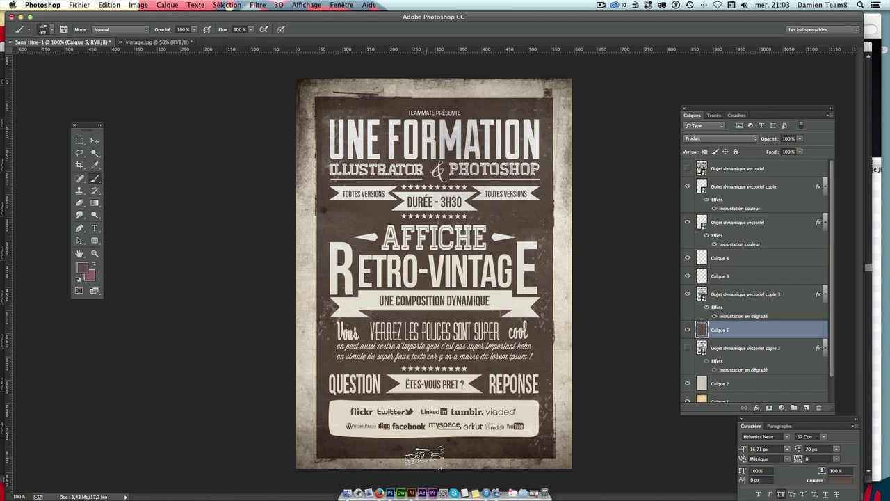
pyautogui.click(52, 29)
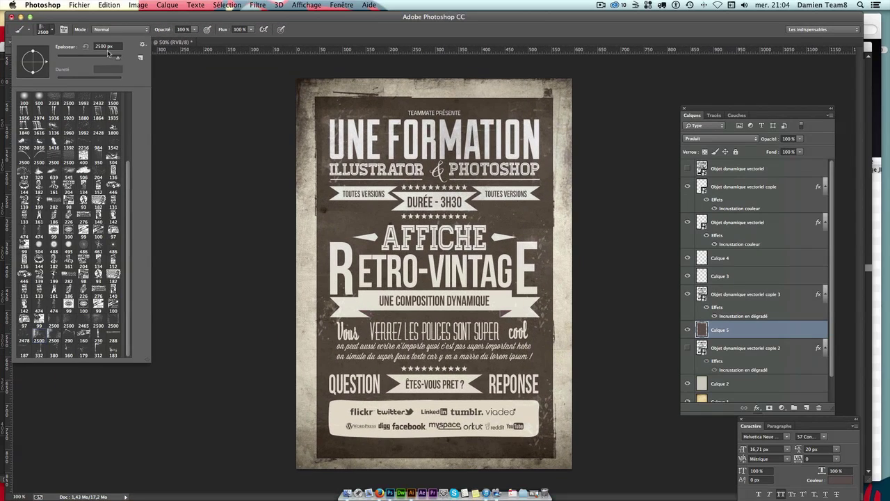
# Stamp grunge along the frame's top edge using 191, 288 and 230 px tips, undoing a mistake.
pyautogui.click(104, 60)
pyautogui.click(347, 143)
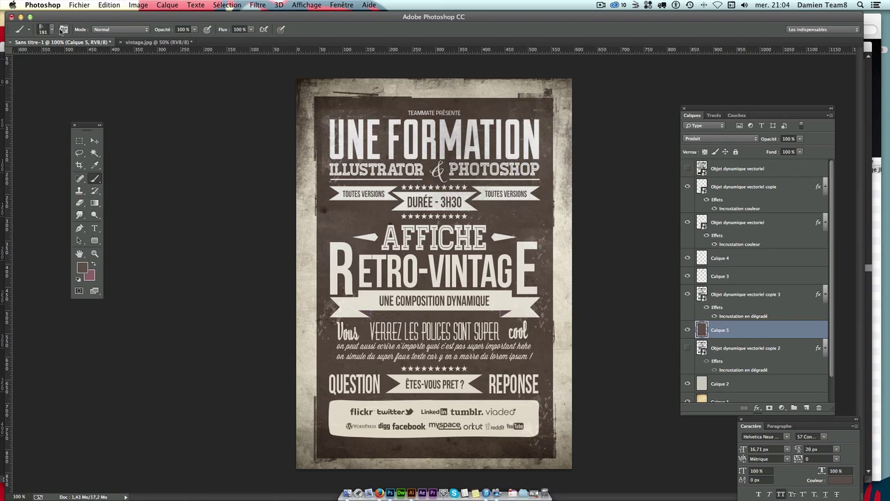
pyautogui.click(51, 31)
pyautogui.click(114, 334)
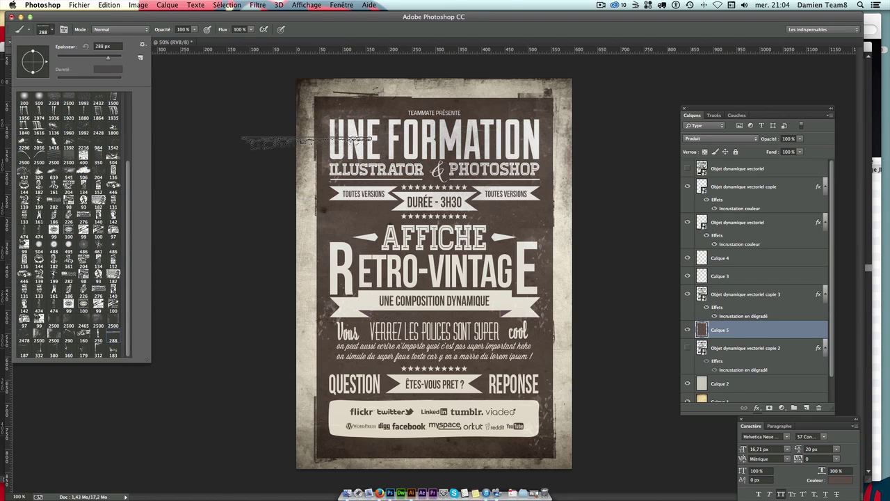
pyautogui.click(410, 106)
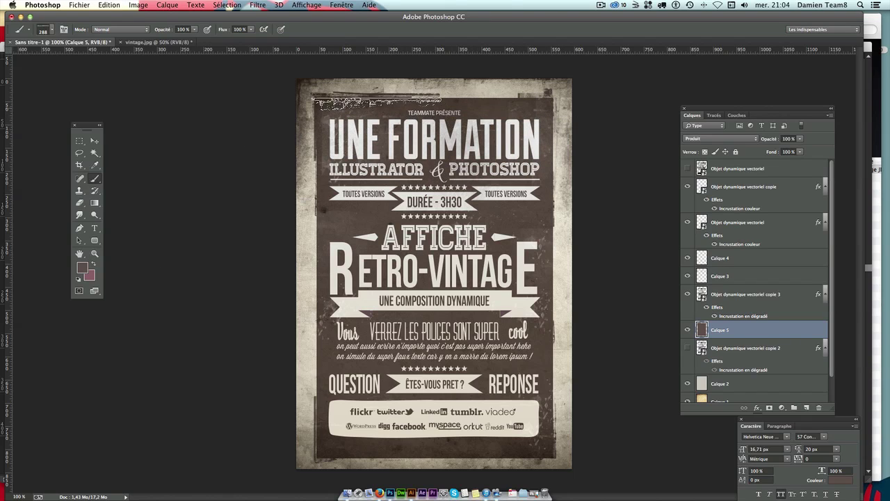
pyautogui.hotkey('ctrl', 'z')
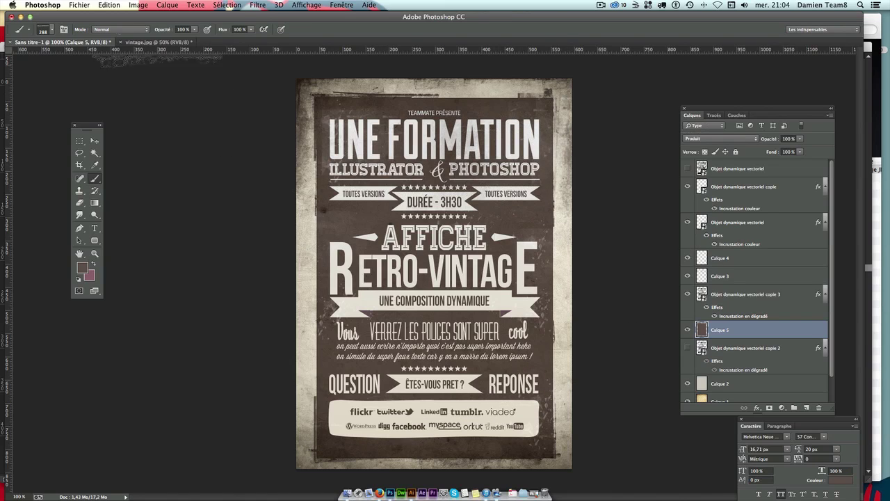
pyautogui.click(50, 31)
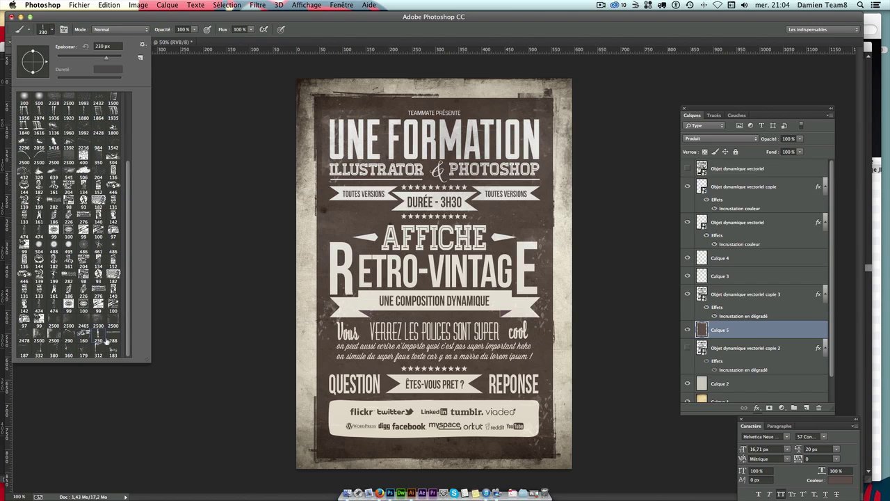
pyautogui.click(554, 169)
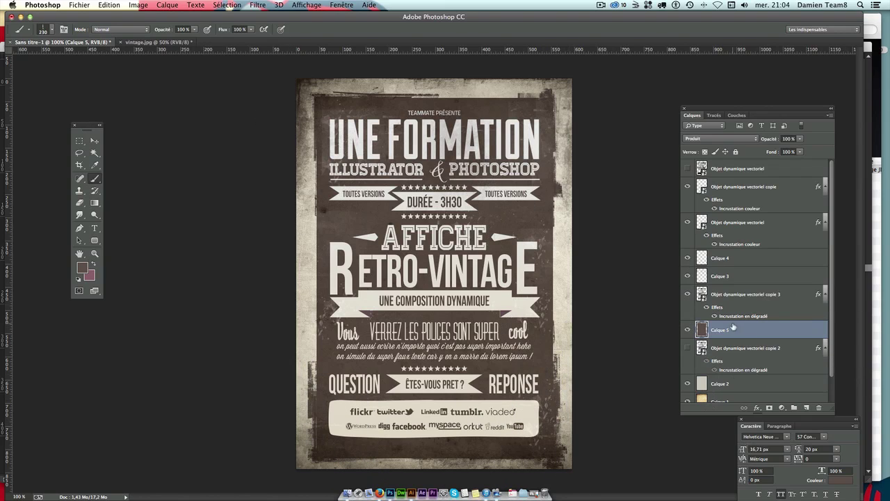
# Add a layer mask to Calque 5 and stamp it with 183 px and 332 px grunge tips.
pyautogui.click(769, 407)
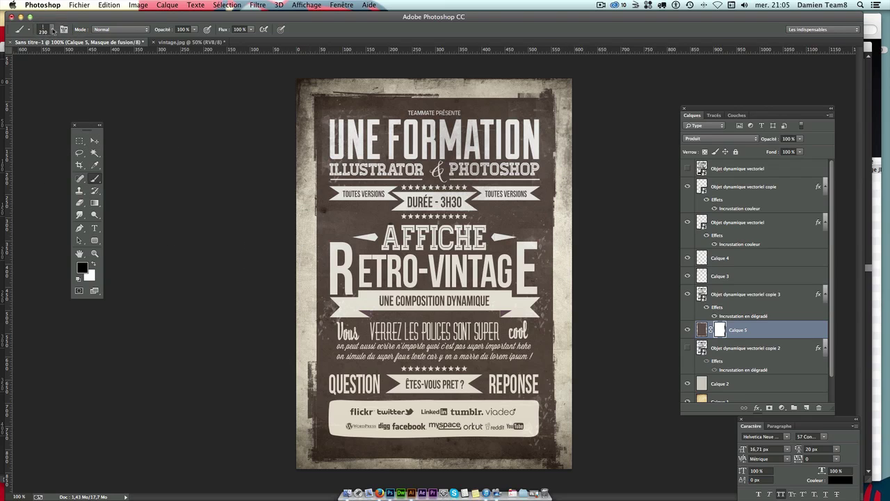
pyautogui.click(51, 30)
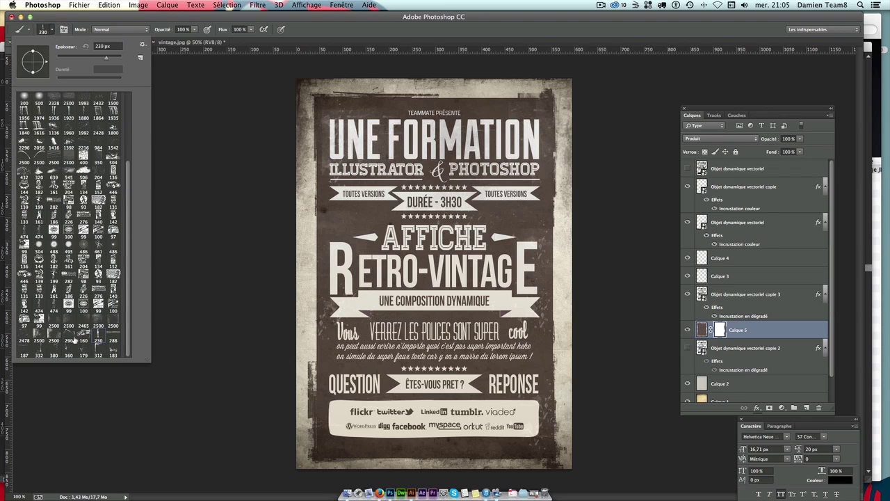
pyautogui.click(111, 348)
pyautogui.click(278, 333)
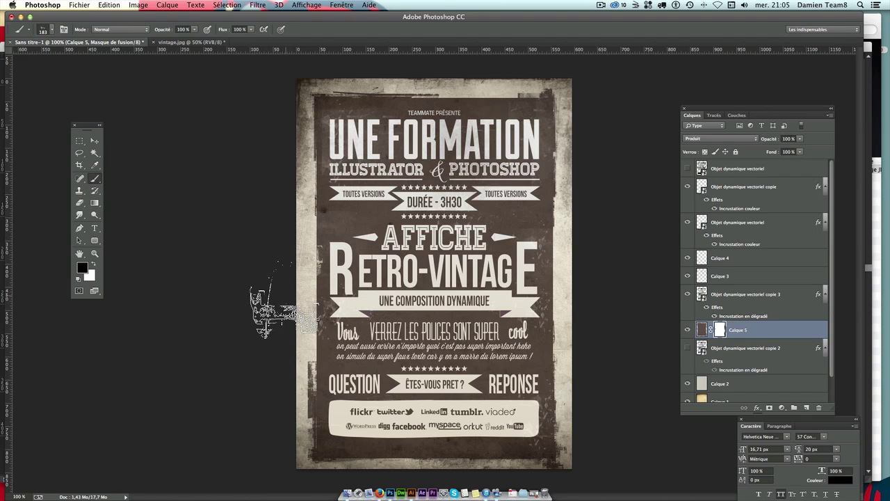
pyautogui.click(44, 31)
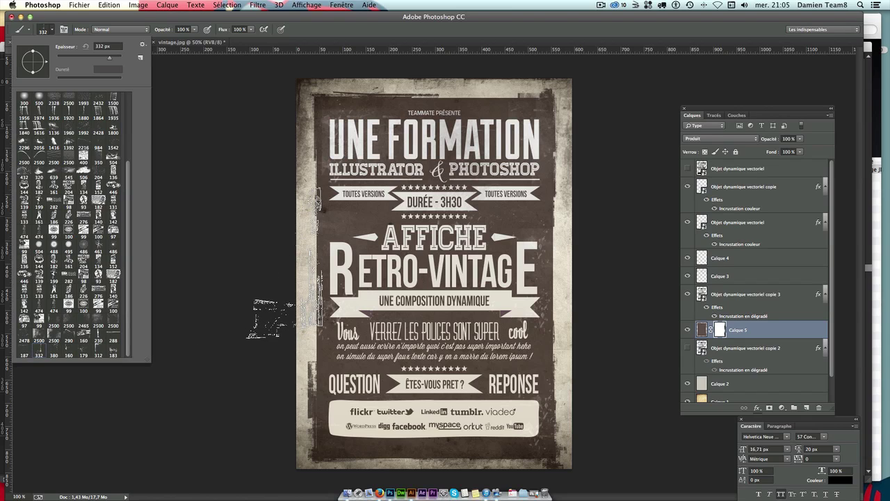
pyautogui.click(306, 306)
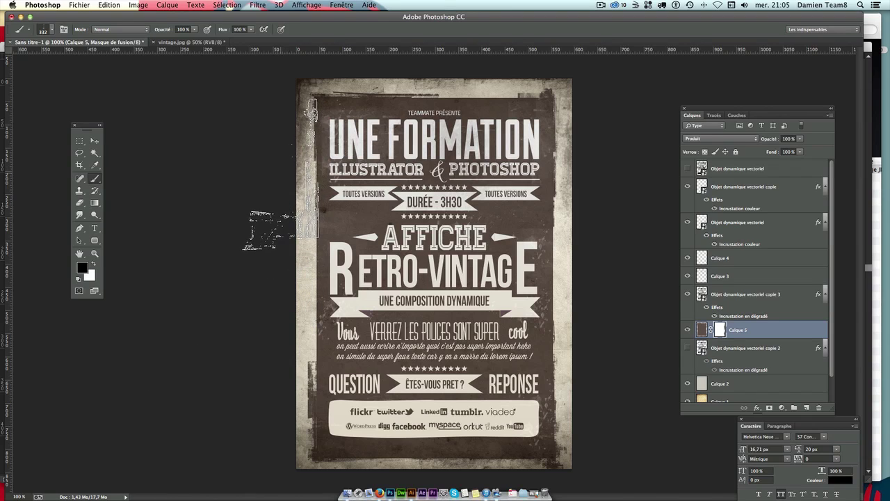
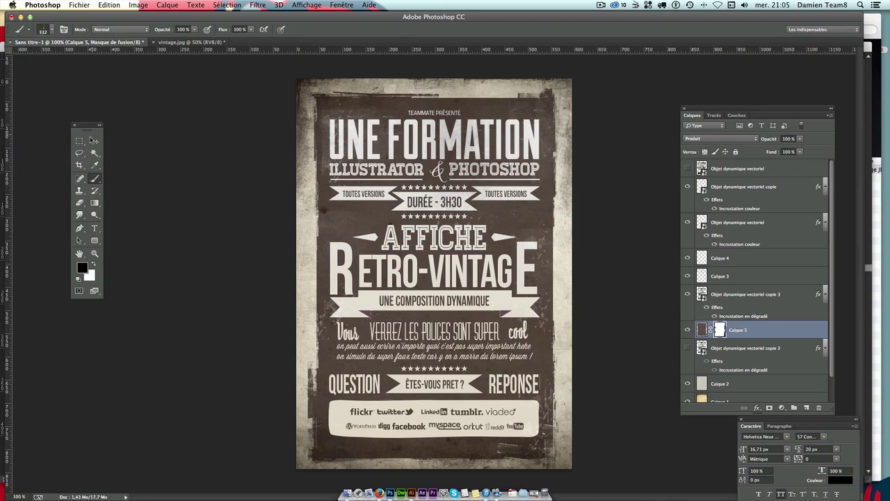
# Add a new empty layer above Calque 5 and set a foreground colour for the brush.
pyautogui.click(94, 140)
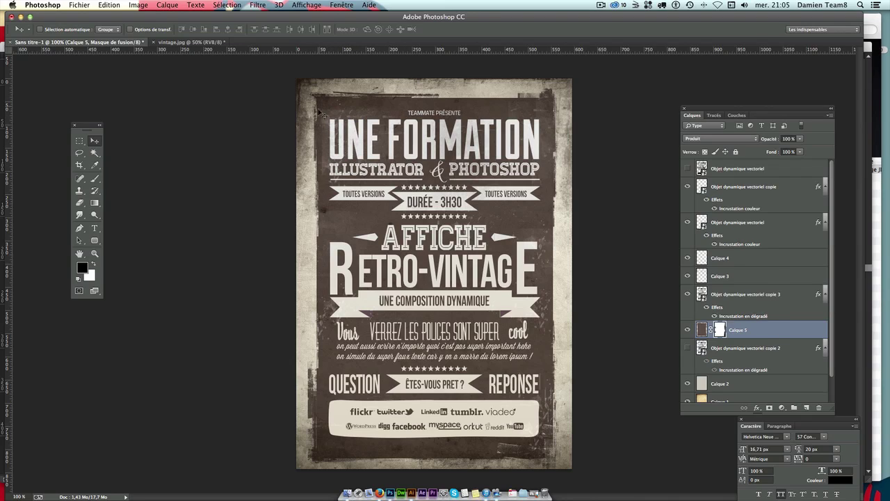
pyautogui.click(806, 408)
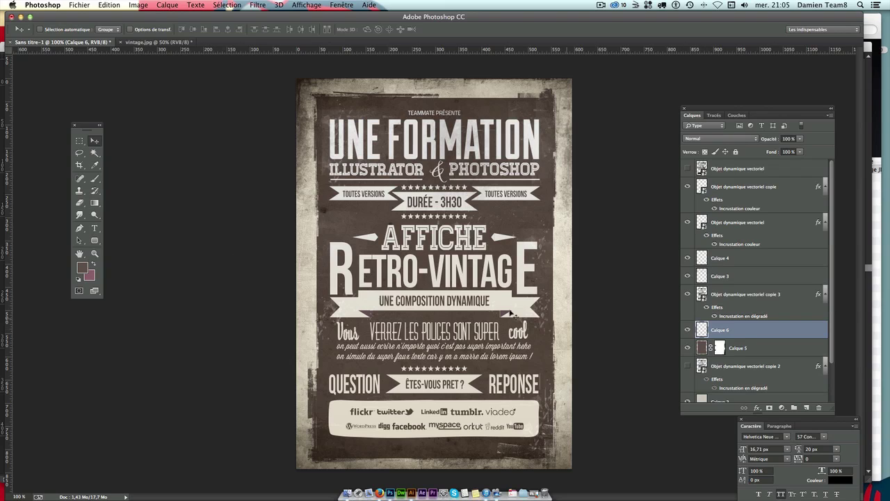
pyautogui.click(81, 268)
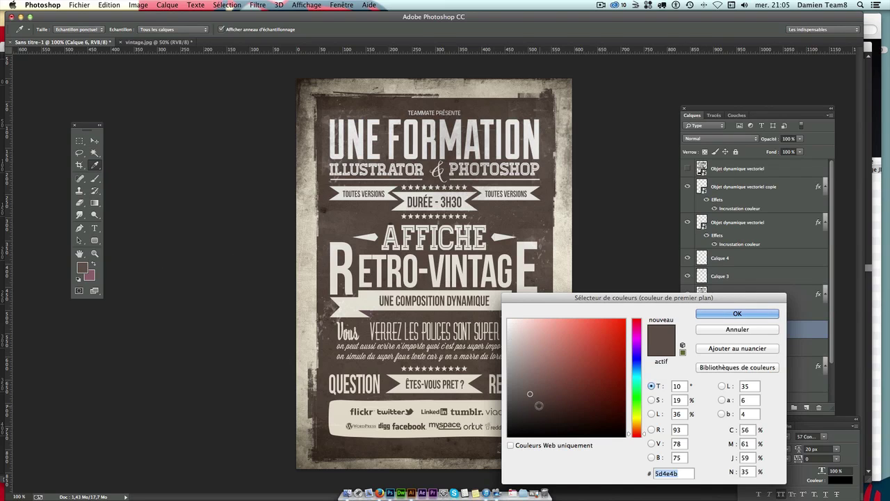
pyautogui.press('Return')
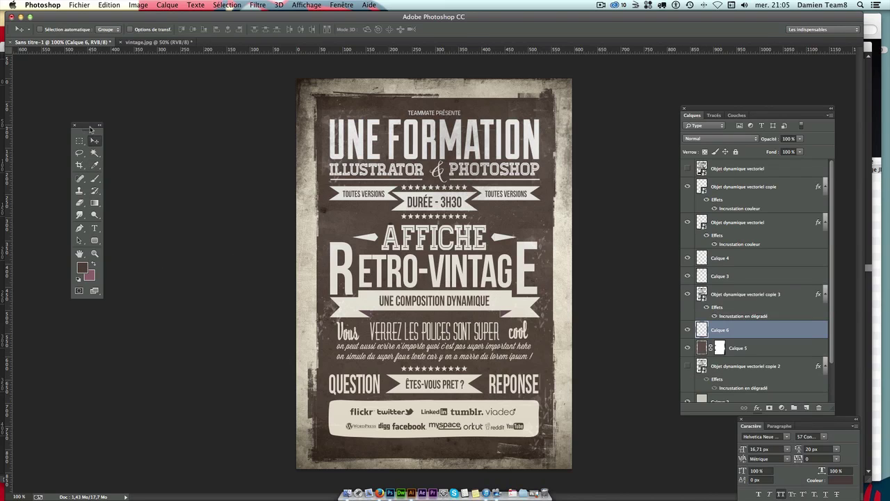
pyautogui.click(95, 178)
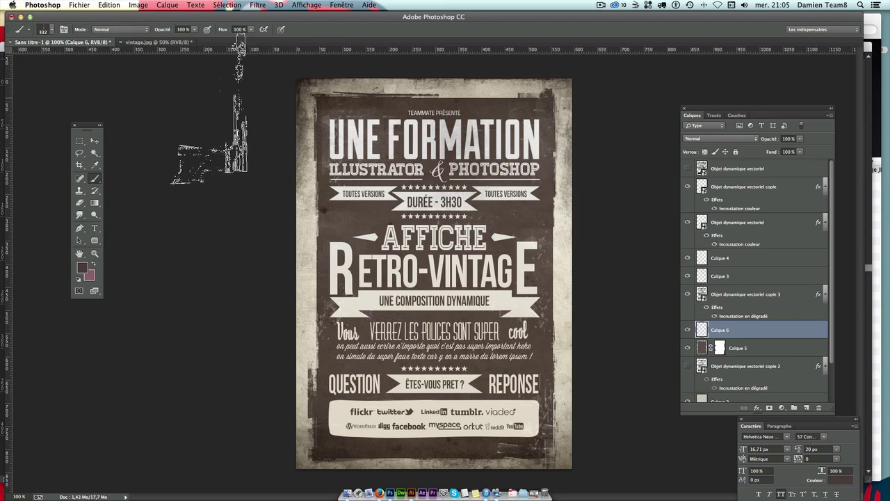
pyautogui.click(49, 29)
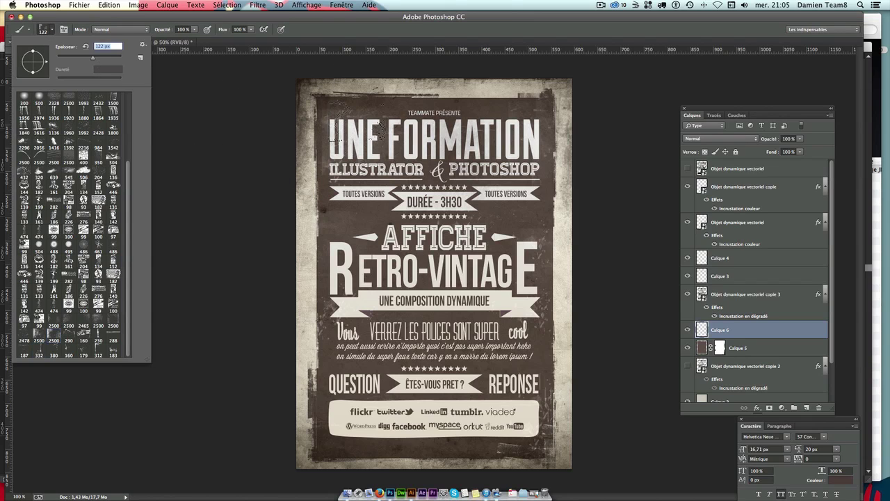
pyautogui.press('Return')
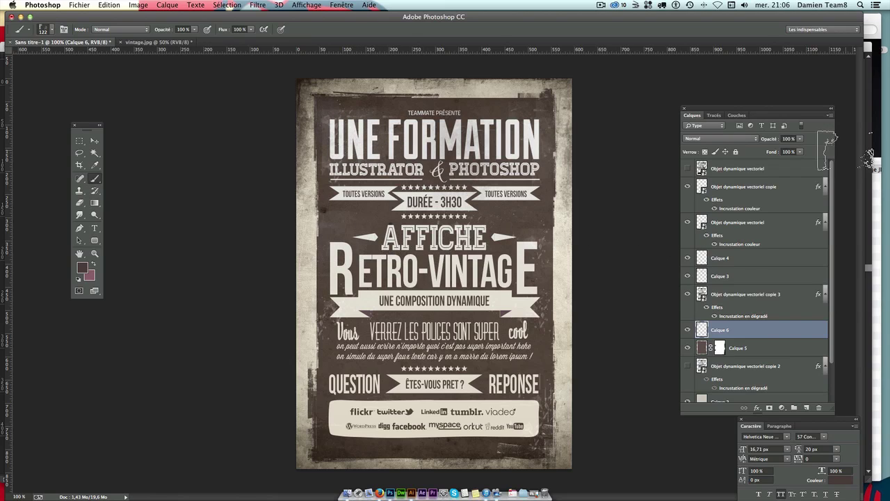
# Set the new layer to Produit blending and pick a 288 px grunge brush.
pyautogui.click(729, 139)
pyautogui.click(716, 162)
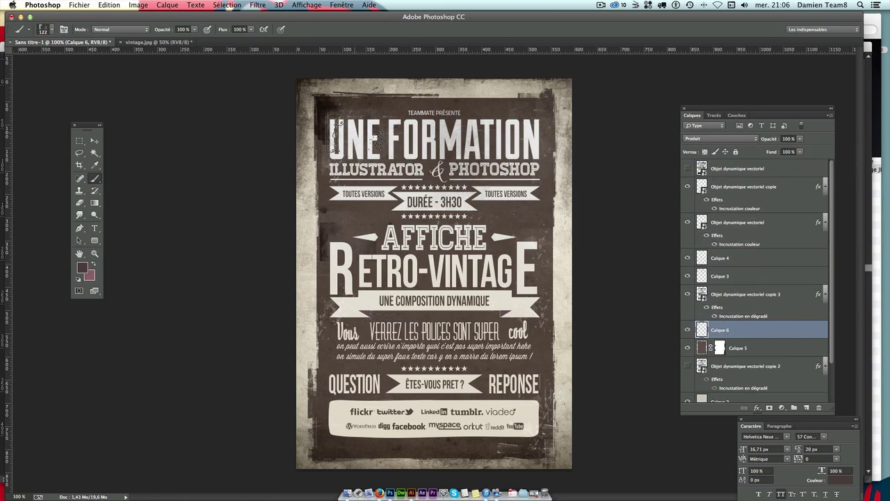
pyautogui.click(52, 32)
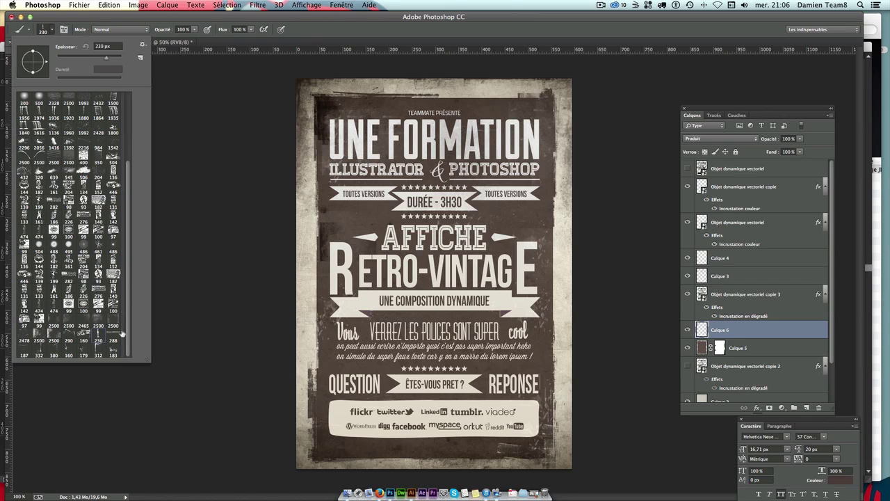
pyautogui.press('Escape')
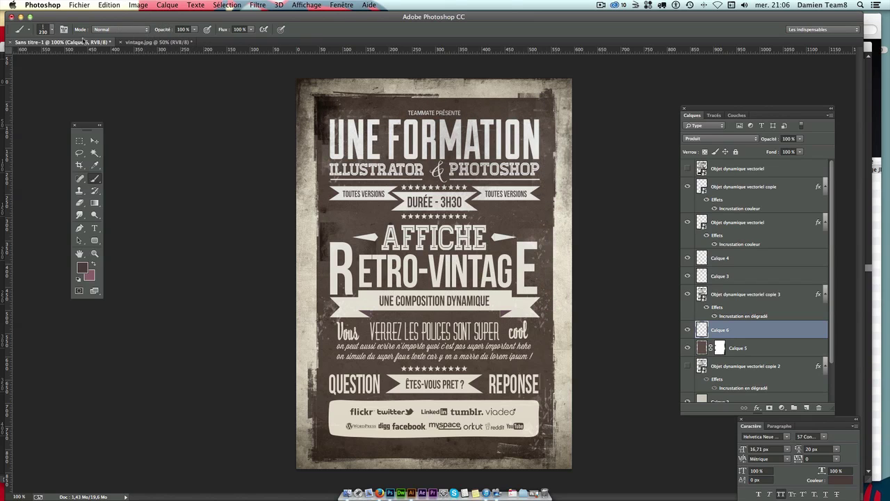
pyautogui.click(47, 32)
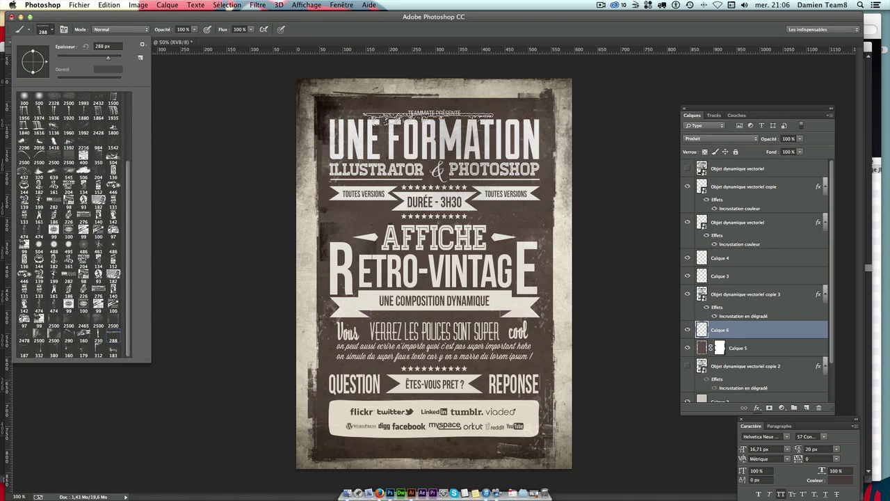
pyautogui.press('Escape')
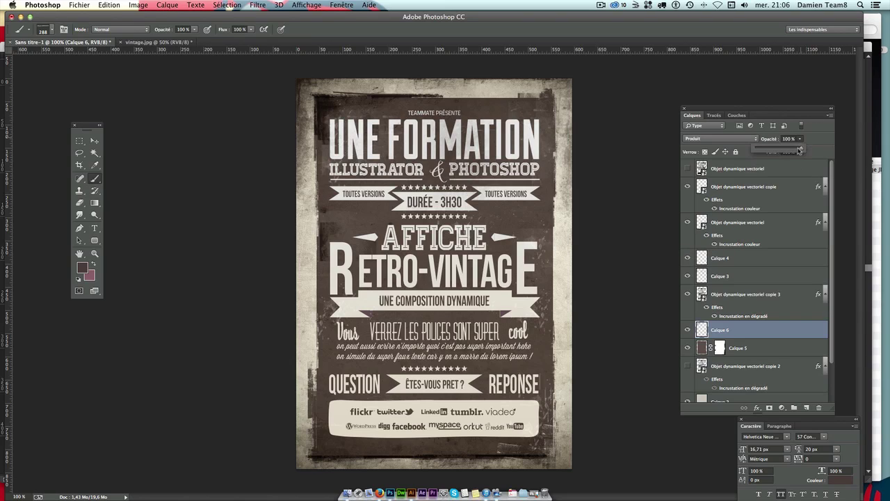
# Lower Calque 6 opacity to 47% and switch to a larger 332 px grunge brush.
pyautogui.moveTo(787, 149); pyautogui.dragTo(793, 150)
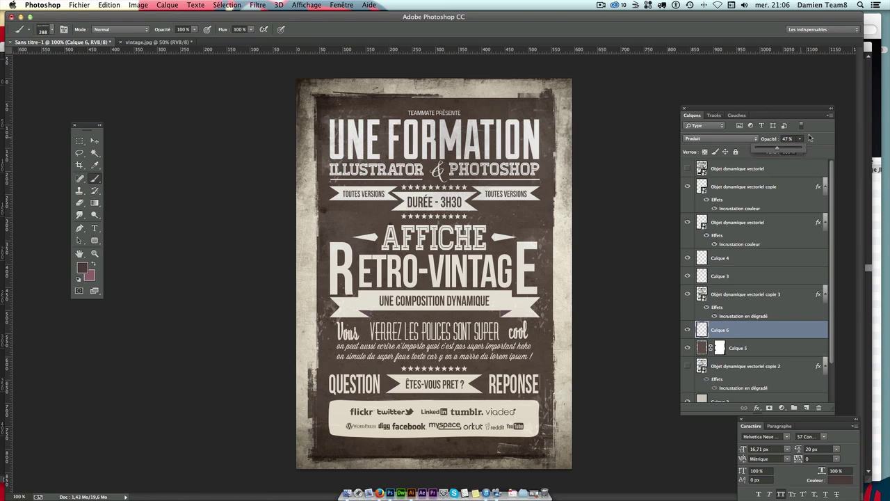
pyautogui.click(49, 29)
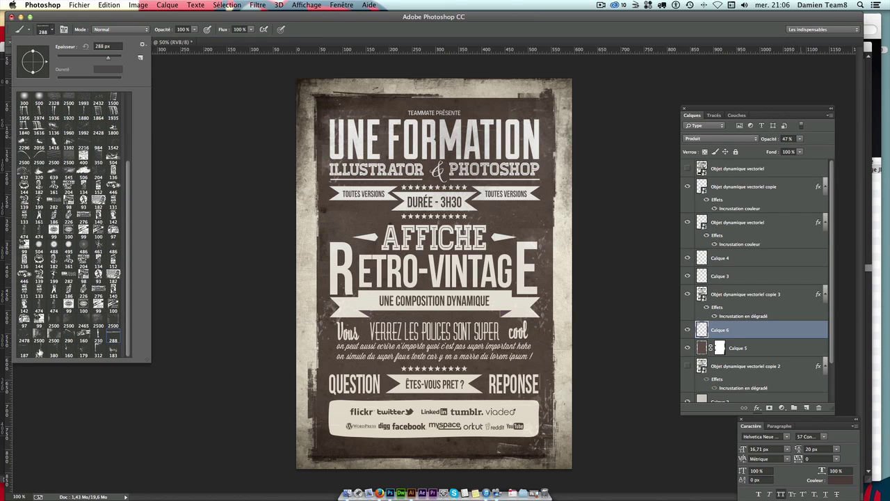
pyautogui.click(40, 352)
pyautogui.press('Return')
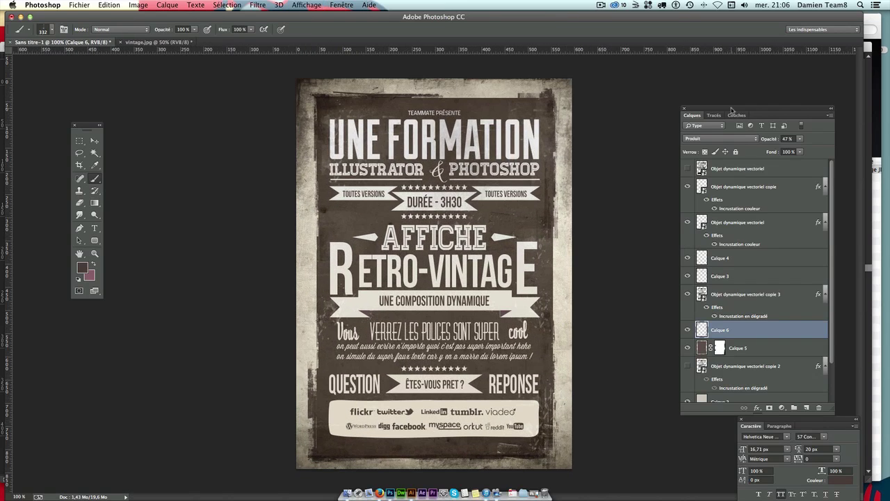
pyautogui.click(95, 141)
pyautogui.click(429, 317)
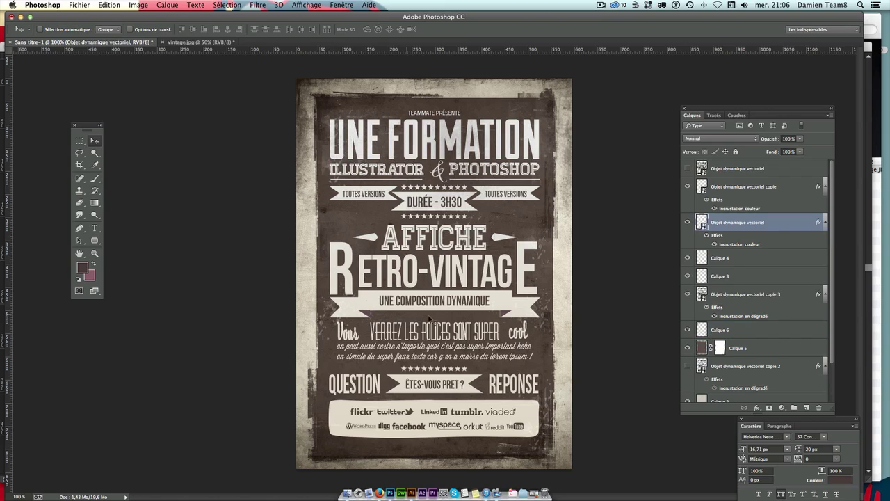
# Give the Objet dynamique vectoriel copie layer a greyer-beige colour overlay sampled from the poster.
pyautogui.keyDown('shift'); pyautogui.keyDown('super'); pyautogui.click(505, 317); pyautogui.keyUp('super'); pyautogui.keyUp('shift')
pyautogui.doubleClick(793, 197)
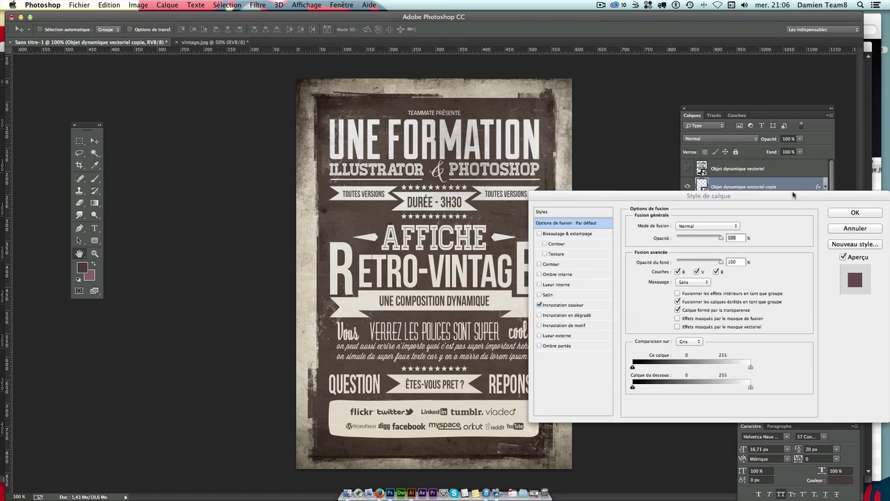
pyautogui.click(564, 305)
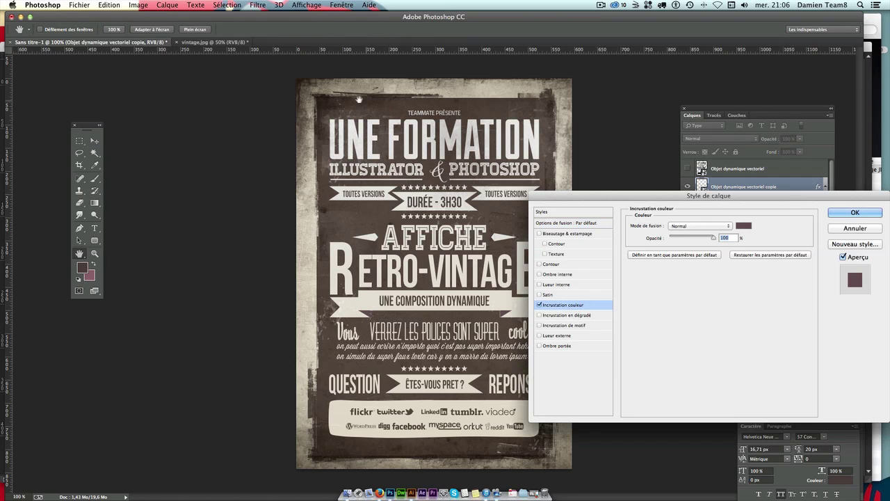
pyautogui.click(743, 226)
pyautogui.click(331, 102)
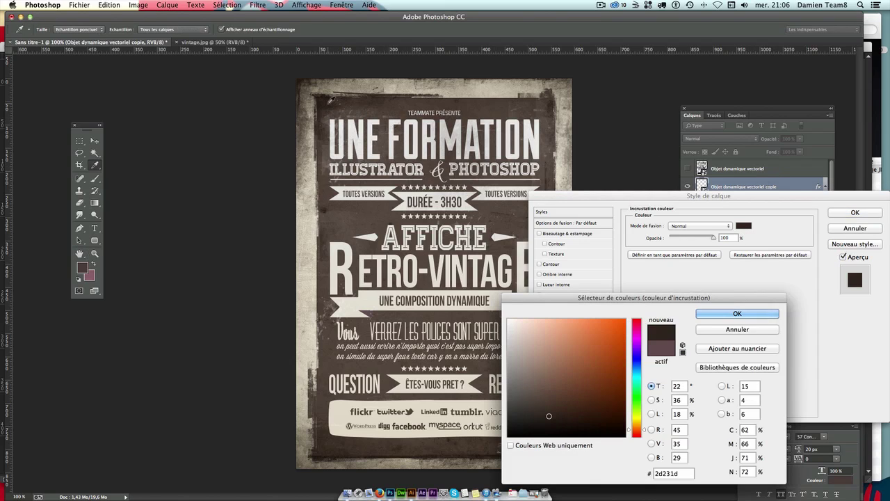
pyautogui.click(389, 300)
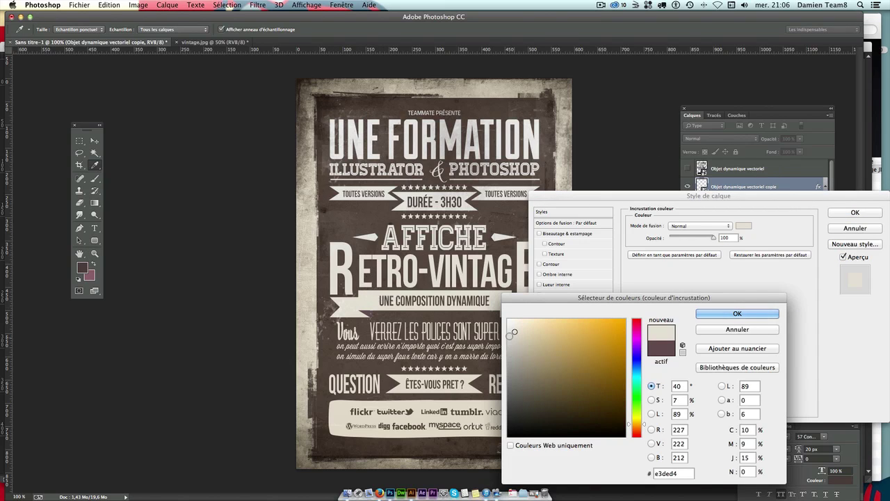
pyautogui.click(516, 348)
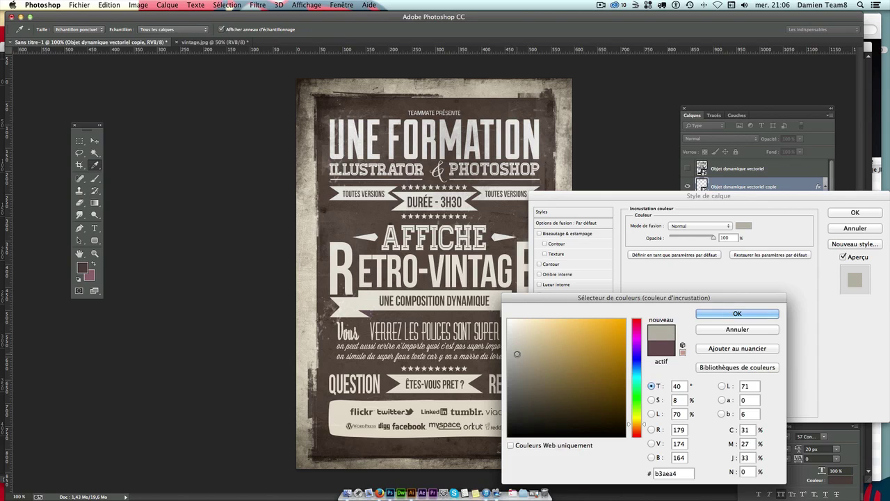
pyautogui.press('Return')
pyautogui.press('Return')
pyautogui.press('v')
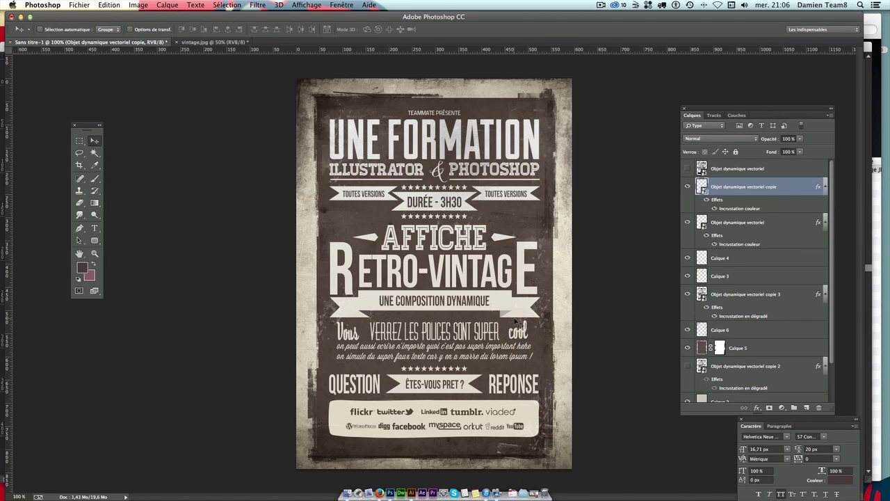
# Set the Objet dynamique vectoriel layer's colour overlay to light beige sampled from the ribbon.
pyautogui.keyDown('ctrl'); pyautogui.click(368, 316); pyautogui.keyUp('ctrl')
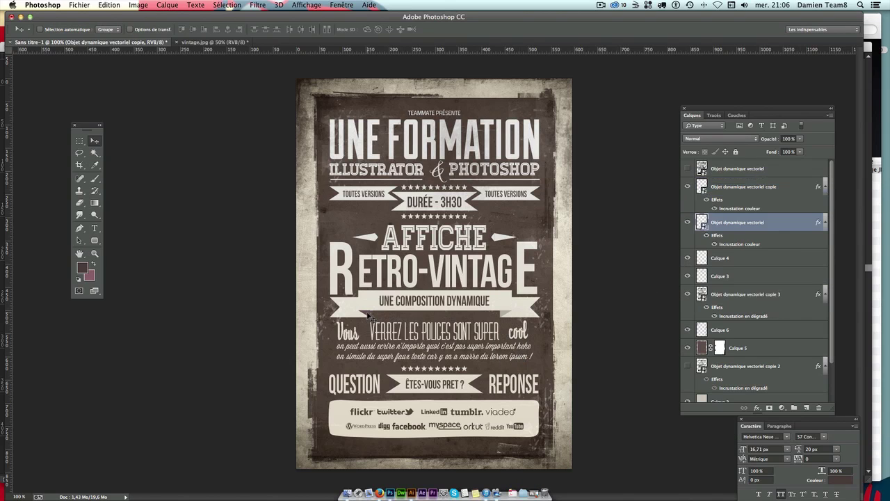
pyautogui.doubleClick(802, 225)
pyautogui.click(612, 304)
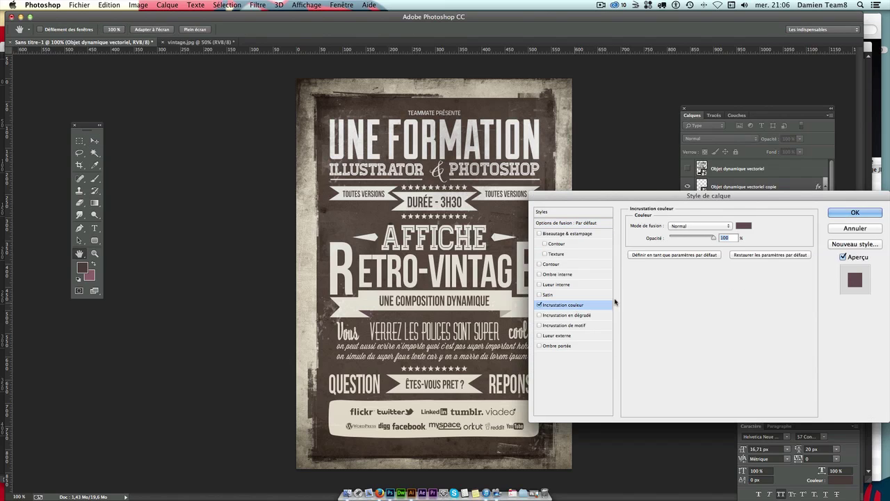
pyautogui.click(743, 225)
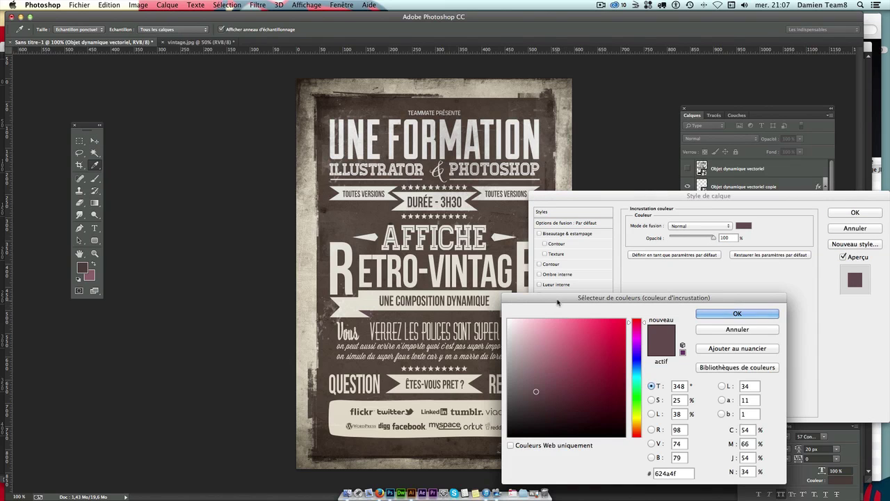
pyautogui.moveTo(559, 303); pyautogui.dragTo(634, 303)
pyautogui.click(504, 312)
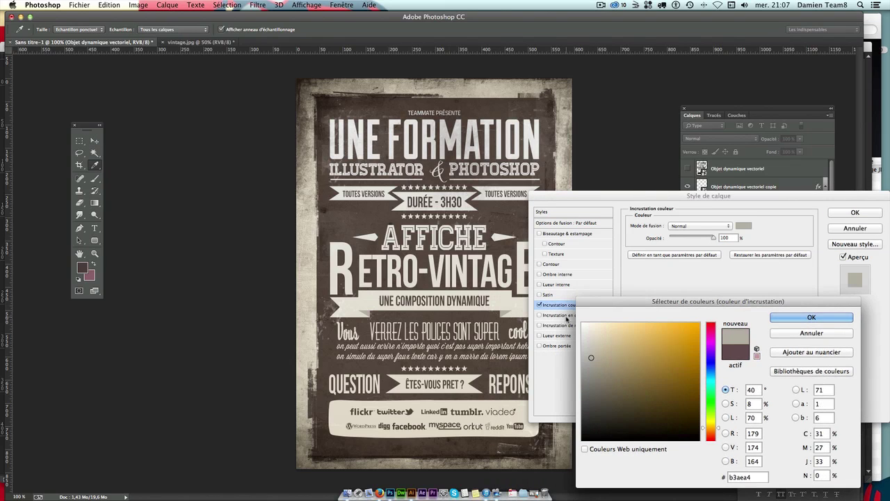
pyautogui.press('Return')
pyautogui.press('Return')
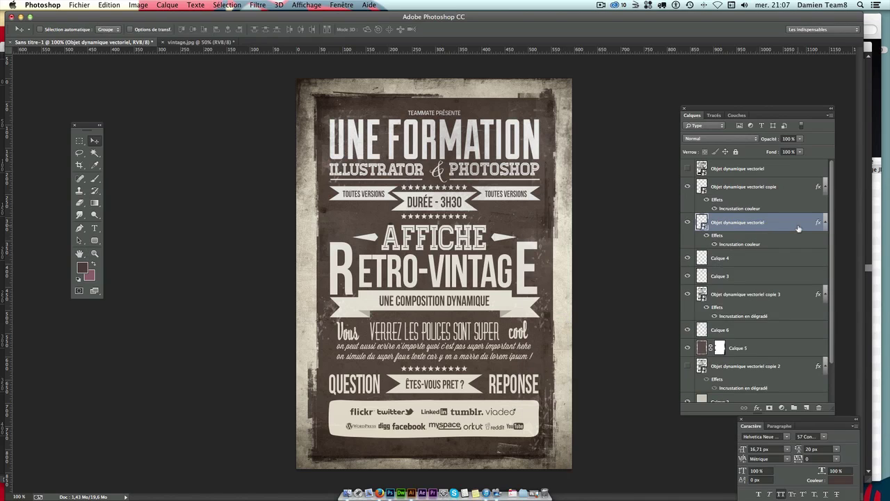
# Darken that layer's overlay colour to grey-beige #98948d.
pyautogui.doubleClick(799, 228)
pyautogui.click(572, 305)
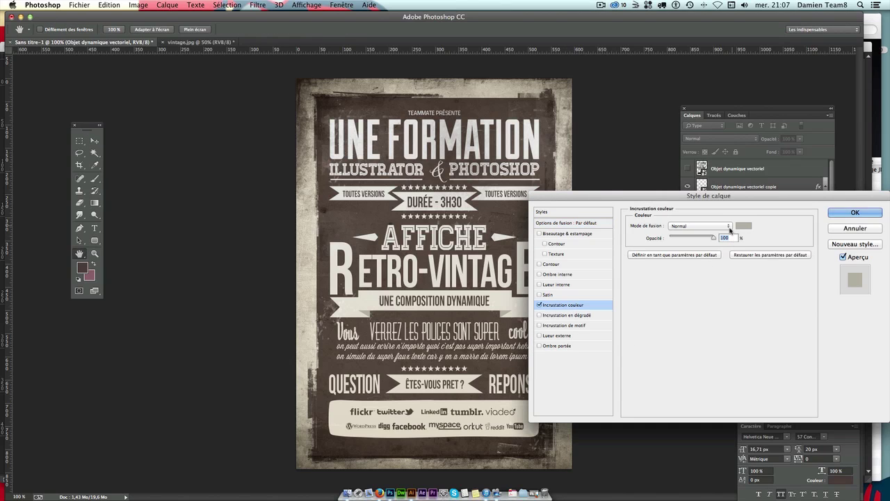
pyautogui.click(739, 228)
pyautogui.moveTo(586, 353); pyautogui.dragTo(591, 368)
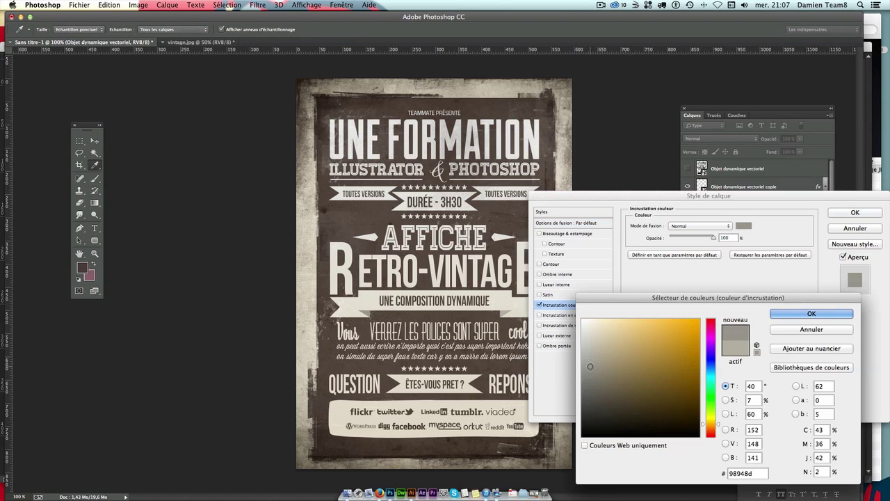
pyautogui.press('Return')
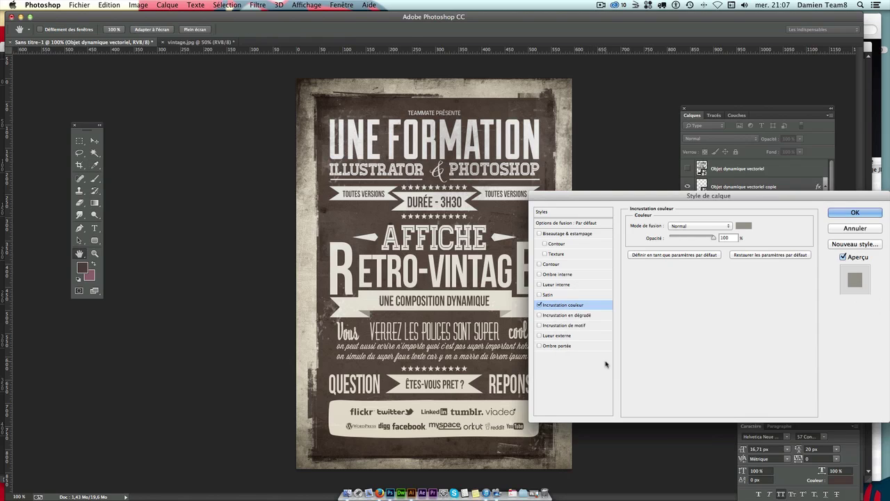
pyautogui.press('Return')
# Reopen the copie layer's colour overlay and confirm it with the grey-beige colour.
pyautogui.keyDown('ctrl'); pyautogui.click(504, 315); pyautogui.keyUp('ctrl')
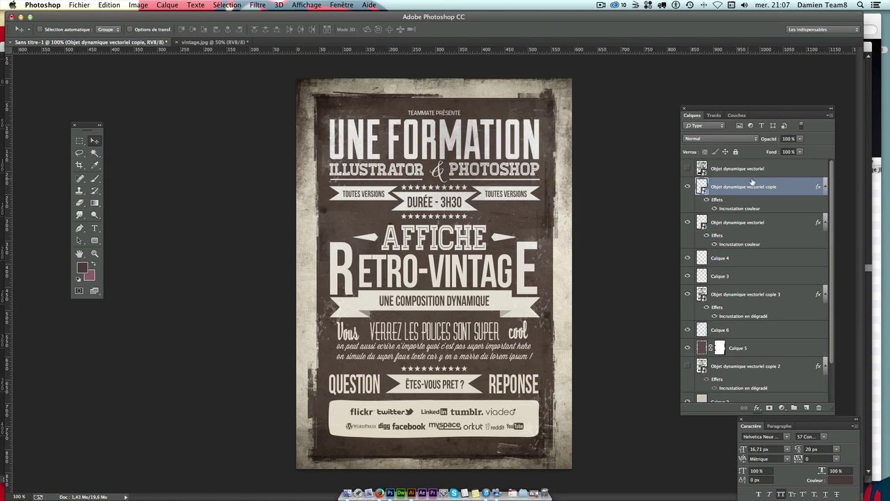
pyautogui.doubleClick(811, 192)
pyautogui.click(564, 304)
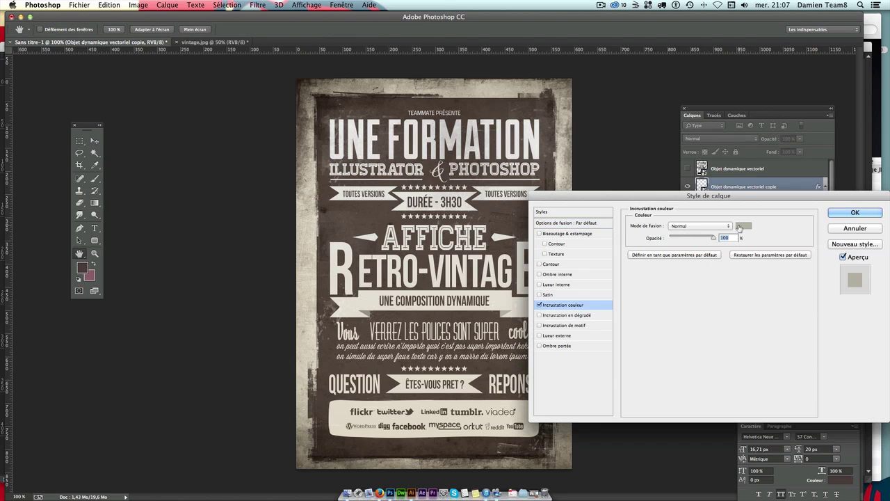
pyautogui.click(743, 225)
pyautogui.press('Return')
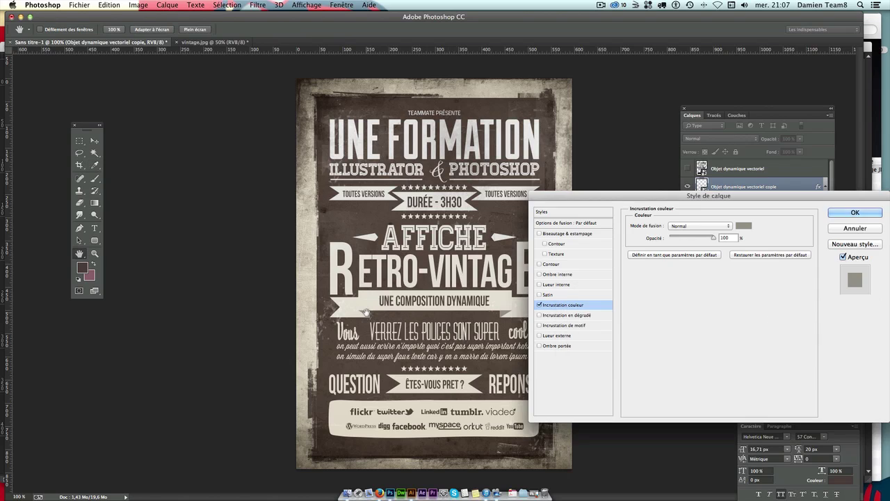
pyautogui.press('Return')
pyautogui.press('v')
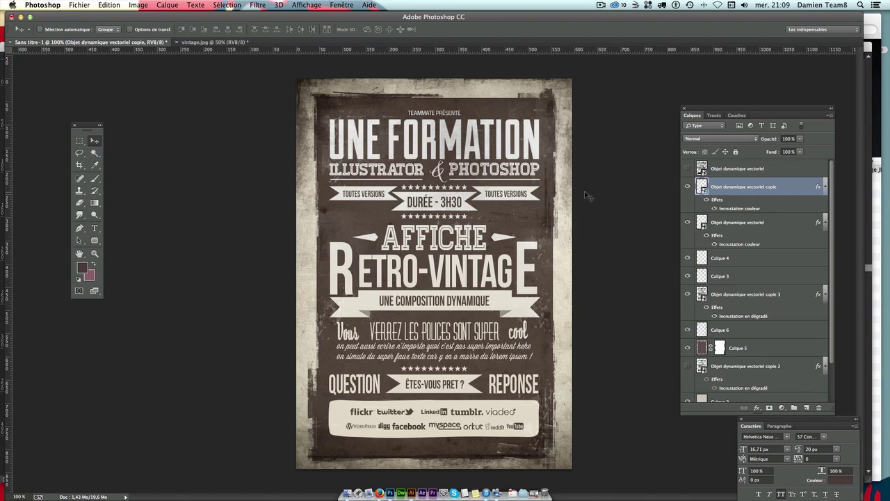
# Hide Calque 5, Calque 6 and Objet dynamique vectoriel copie 3 so the paper shows.
pyautogui.click(687, 187)
pyautogui.click(687, 187)
pyautogui.click(687, 347)
pyautogui.click(687, 347)
pyautogui.click(687, 348)
pyautogui.click(686, 330)
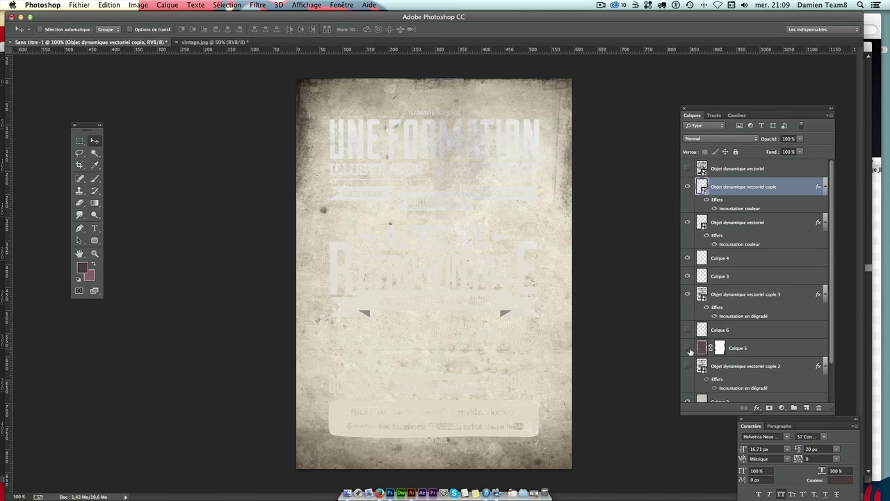
pyautogui.click(686, 293)
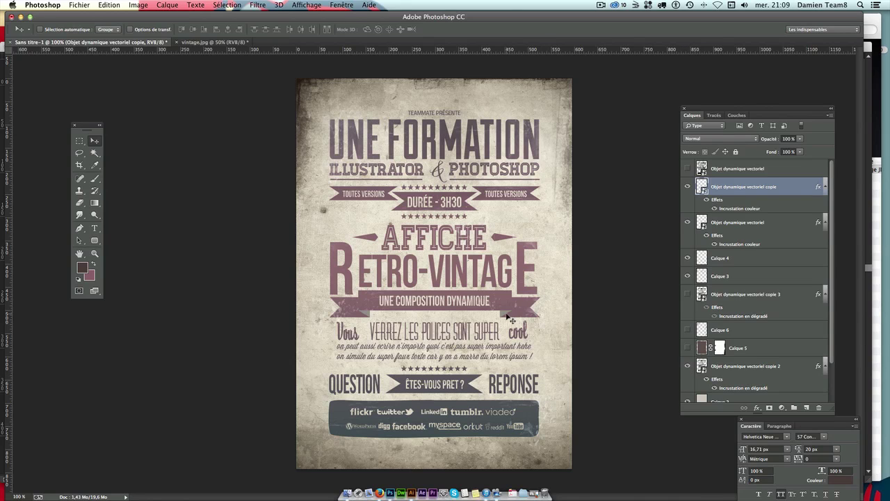
# Set the copied text layer's colour overlay to dark mauve sampled from the poster.
pyautogui.keyDown('shift'); pyautogui.click(779, 221); pyautogui.keyUp('shift')
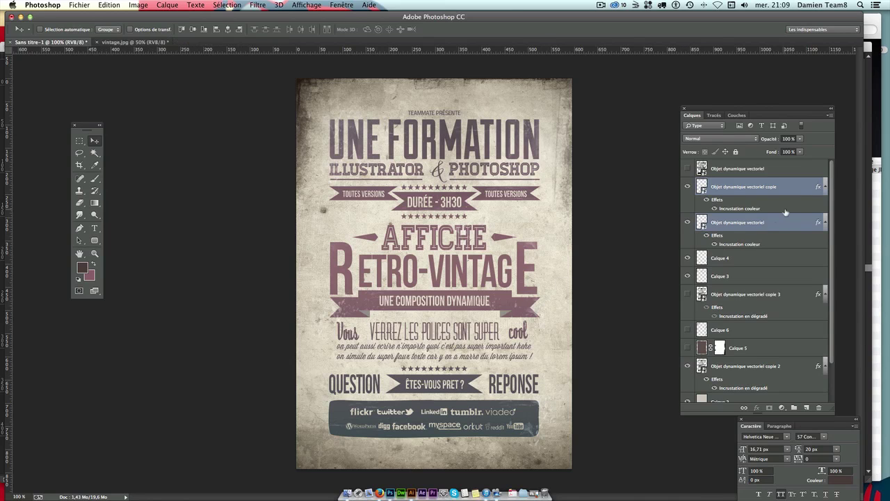
pyautogui.doubleClick(785, 211)
pyautogui.click(565, 305)
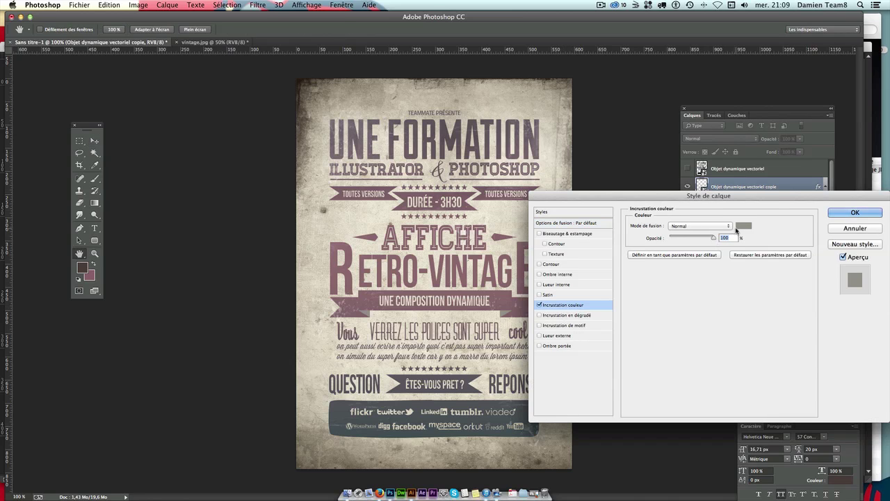
pyautogui.click(742, 226)
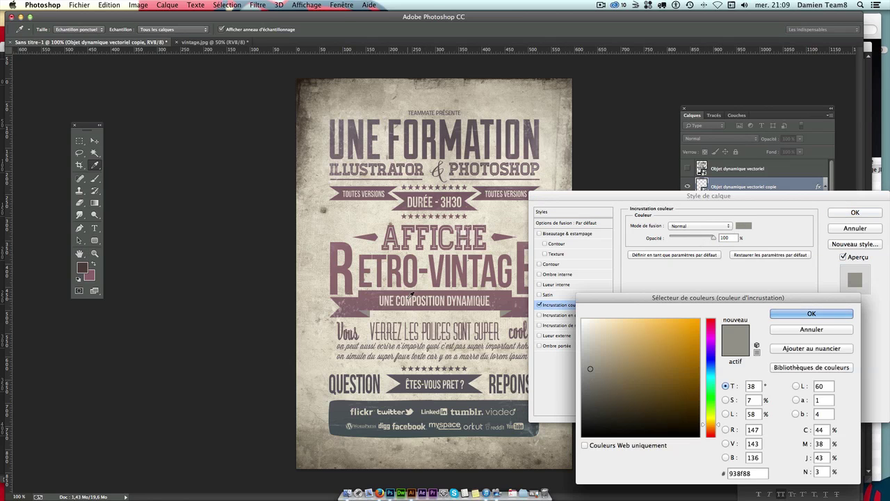
pyautogui.click(389, 294)
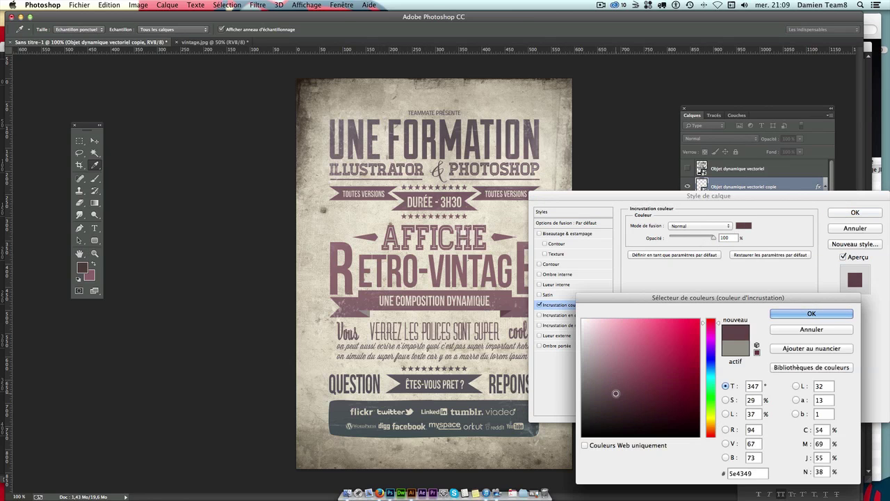
pyautogui.press('Return')
pyautogui.press('Return')
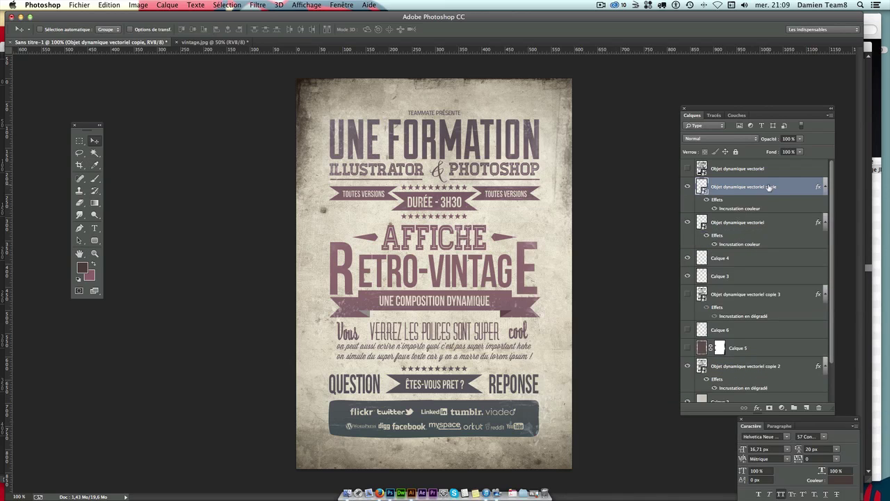
# Set the Objet dynamique vectoriel layer's colour overlay to the poster's mauve.
pyautogui.click(768, 224)
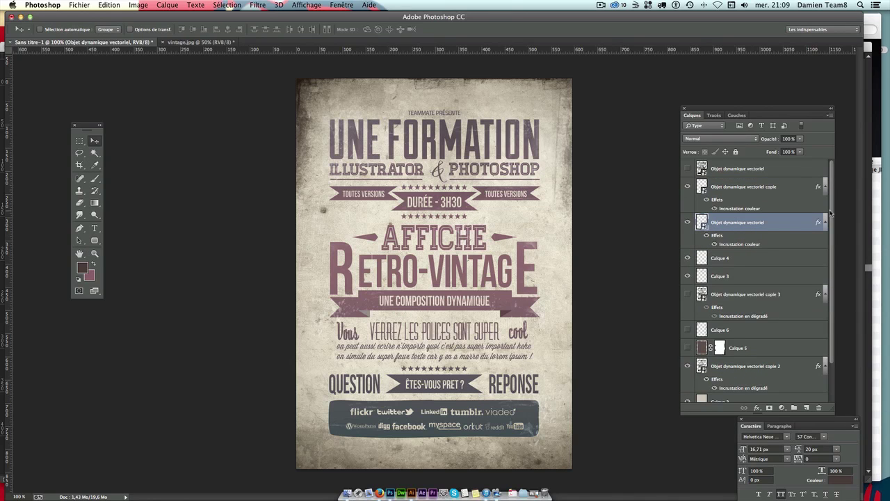
pyautogui.doubleClick(768, 228)
pyautogui.click(544, 304)
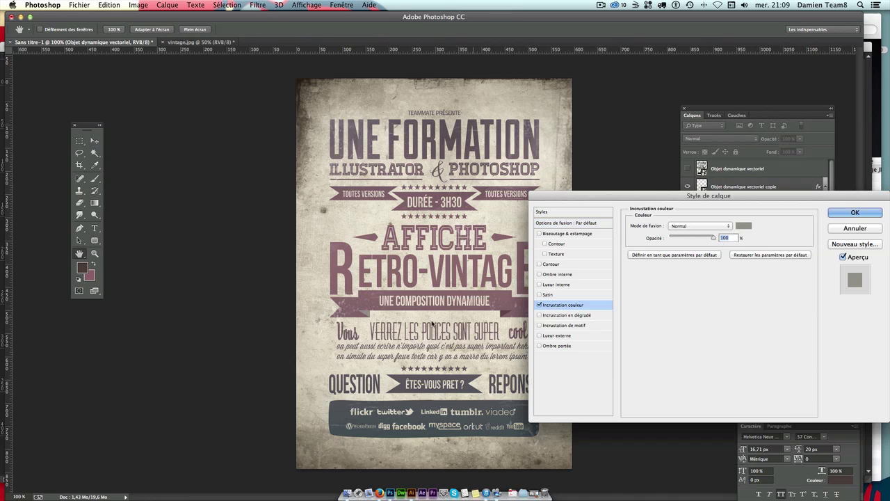
pyautogui.click(743, 225)
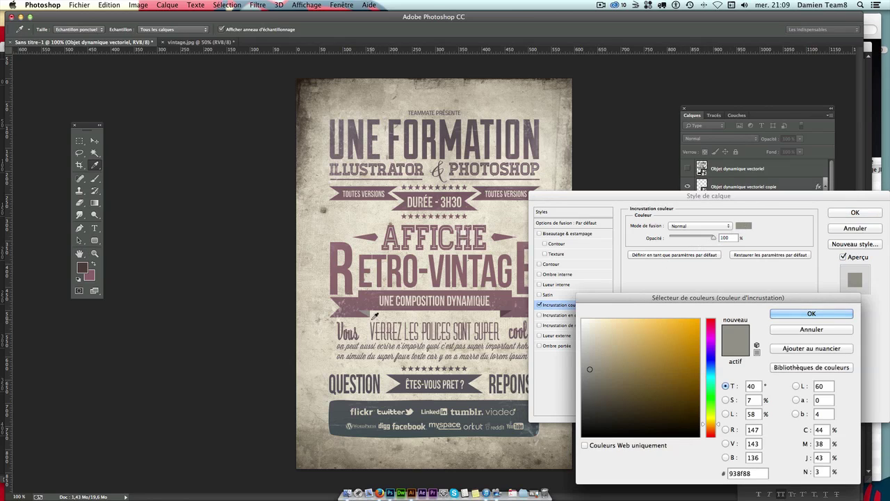
pyautogui.click(517, 306)
pyautogui.press('Return')
pyautogui.press('Return')
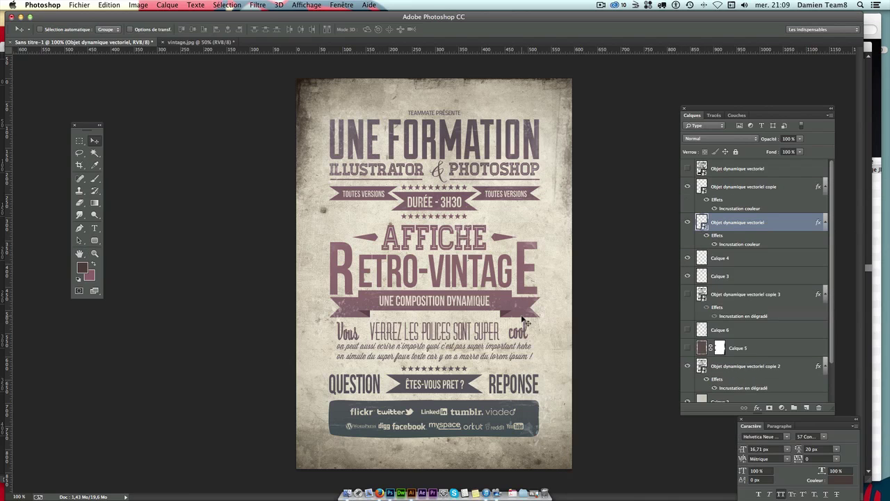
# Paste the whole merged poster into a new 595 × 842 px document, viewed at 100%.
pyautogui.click(95, 152)
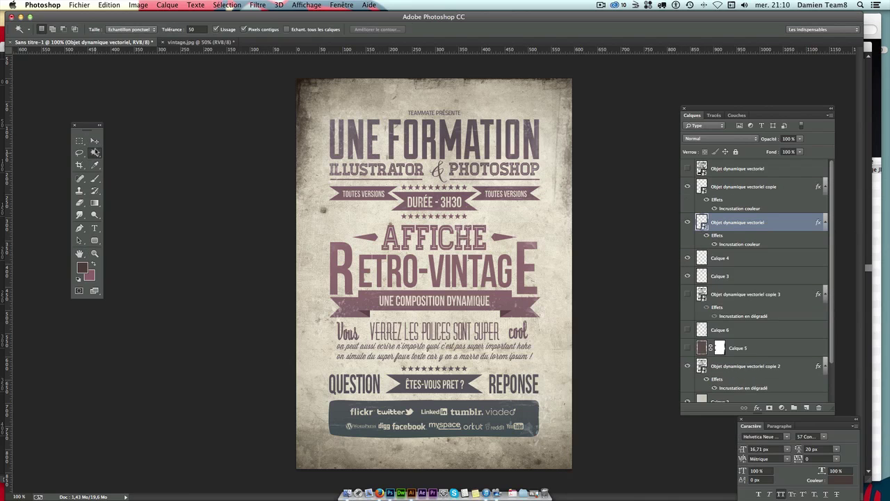
pyautogui.click(94, 140)
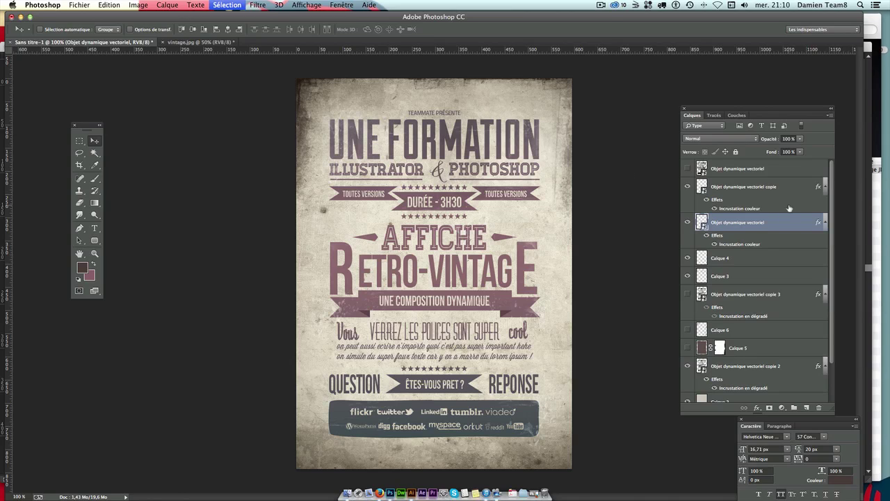
pyautogui.hotkey('ctrl', 'a')
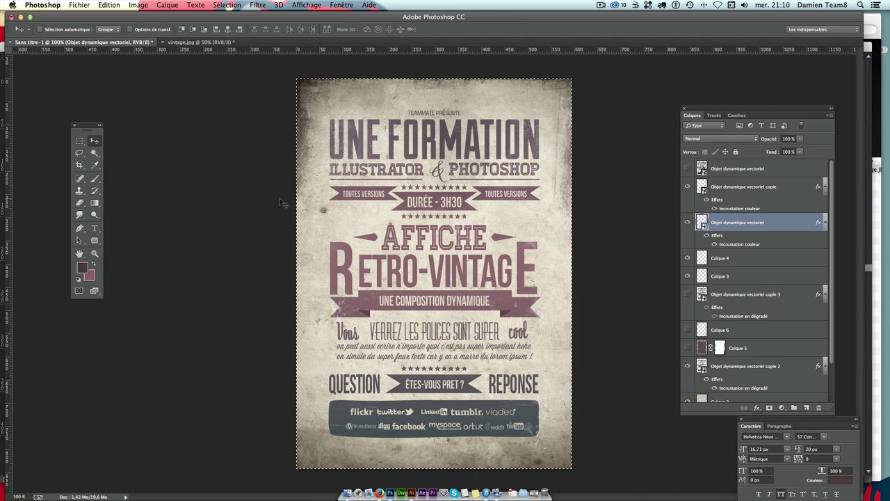
pyautogui.hotkey('ctrl', 'n')
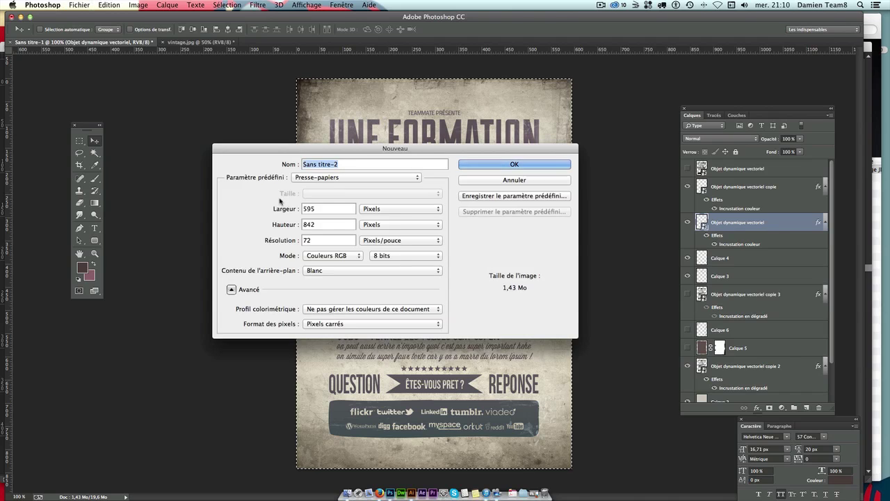
pyautogui.press('Return')
pyautogui.hotkey('ctrl', 'v')
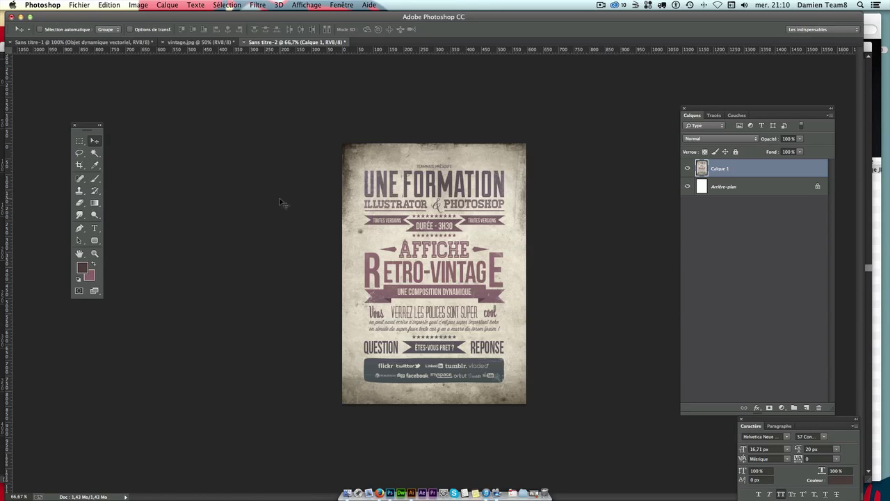
pyautogui.hotkey('ctrl', '1')
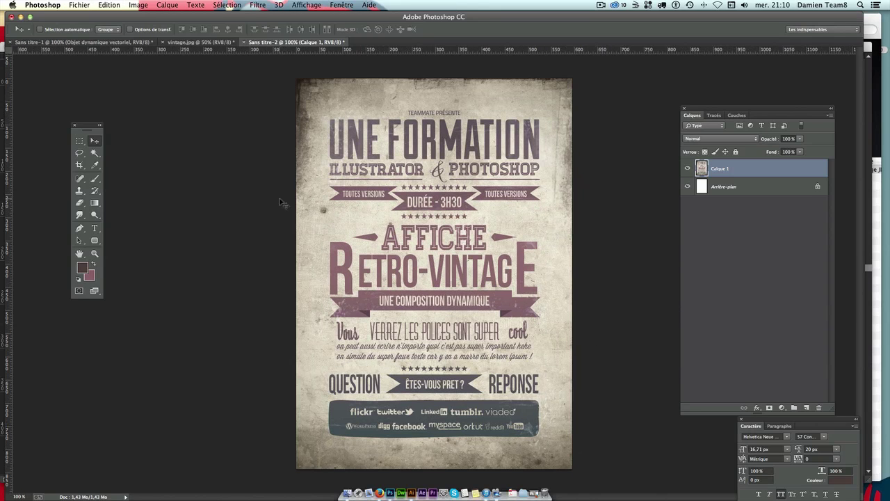
# Apply Levels to Calque 1 with input values 0, 0,88 and 235, comparing before and after.
pyautogui.hotkey('ctrl', 'l')
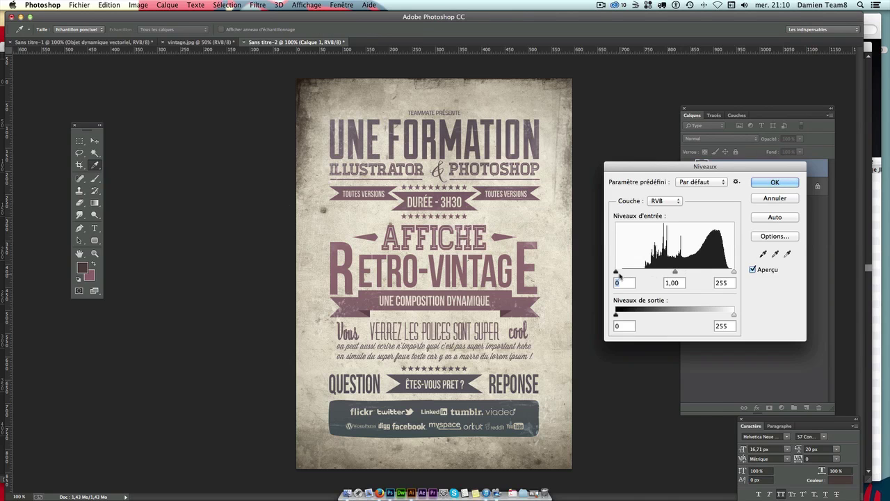
pyautogui.moveTo(616, 272); pyautogui.dragTo(677, 272)
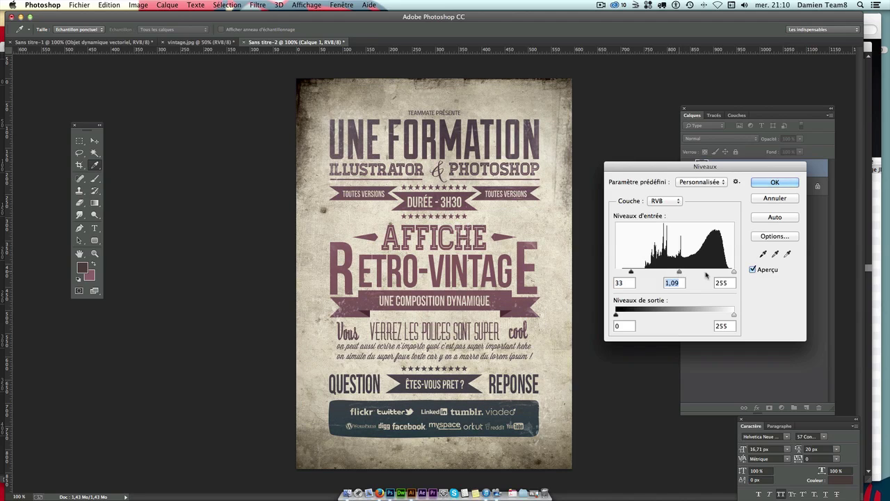
pyautogui.moveTo(733, 271); pyautogui.dragTo(725, 273)
pyautogui.moveTo(630, 272); pyautogui.dragTo(611, 271)
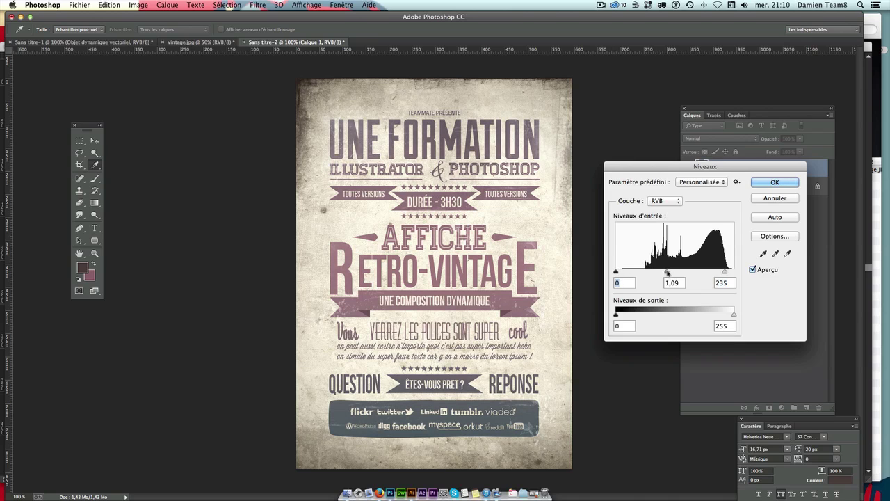
pyautogui.moveTo(667, 272)
pyautogui.mouseDown()
pyautogui.moveTo(683, 274)
pyautogui.moveTo(666, 272)
pyautogui.moveTo(675, 272)
pyautogui.mouseUp()
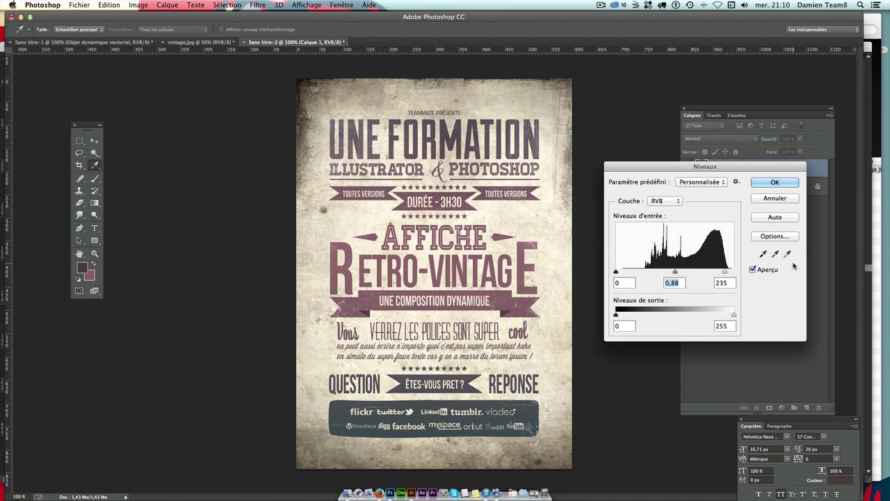
pyautogui.press('Return')
pyautogui.hotkey('ctrl', 'z')
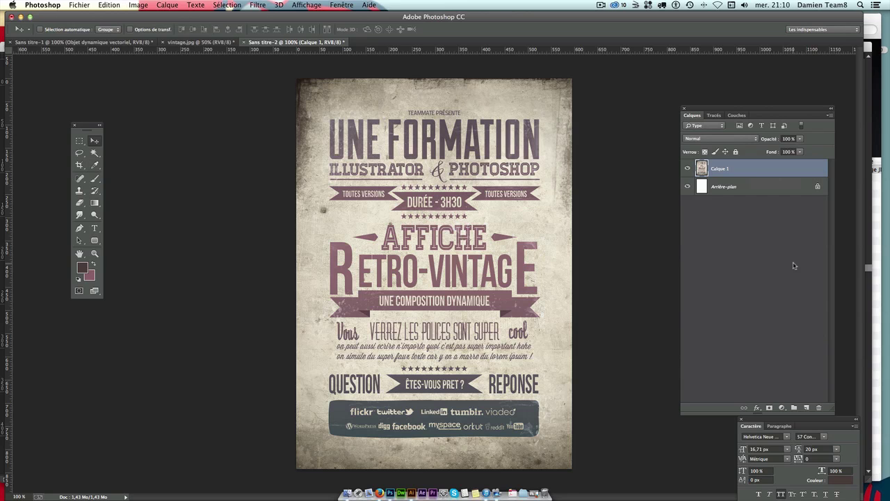
pyautogui.hotkey('ctrl', 'z')
pyautogui.hotkey('ctrl', 'z')
pyautogui.hotkey('ctrl', 'z')
pyautogui.hotkey('ctrl', 'z')
pyautogui.hotkey('ctrl', 'z')
pyautogui.hotkey('ctrl', 'z')
pyautogui.hotkey('ctrl', 'z')
pyautogui.hotkey('ctrl', 'z')
pyautogui.hotkey('ctrl', 'z')
pyautogui.hotkey('ctrl', 'z')
pyautogui.hotkey('ctrl', 'z')
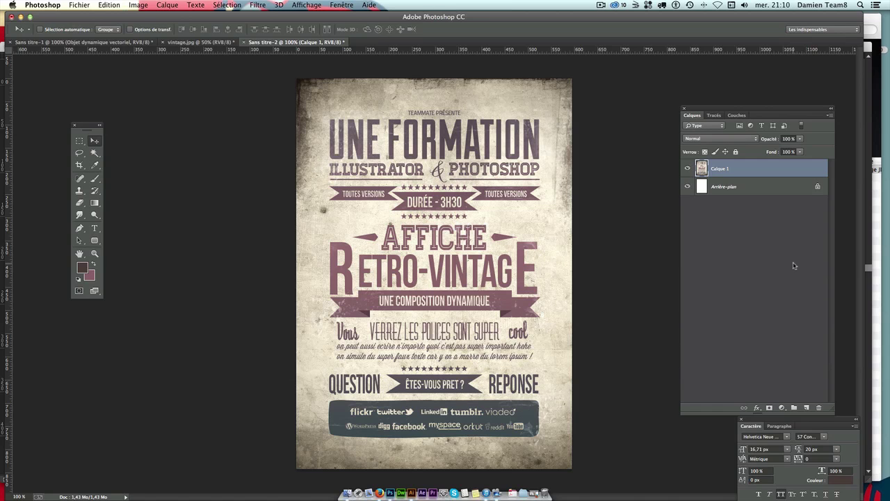
pyautogui.hotkey('ctrl', 'z')
pyautogui.hotkey('ctrl', 'z')
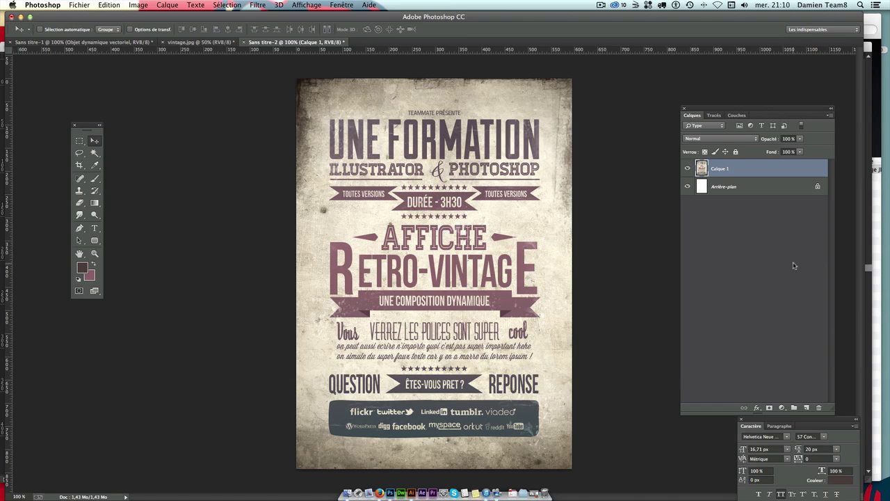